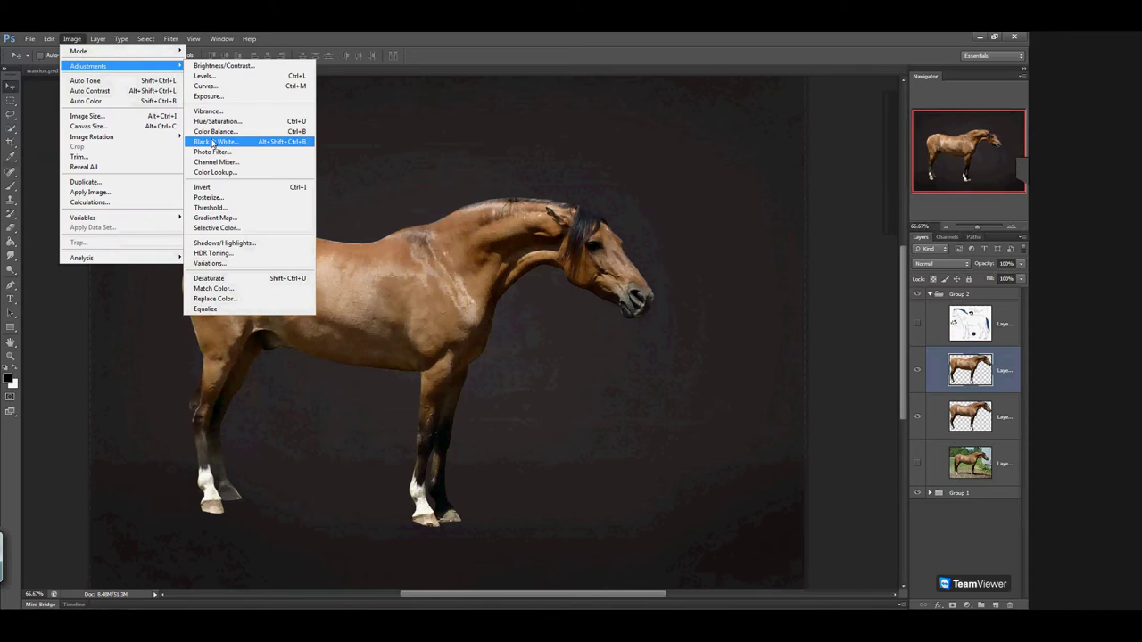
Convert the upper horse layer to black and white with the Default preset, and set its brightness to 36 and contrast to 23
click(212, 142)
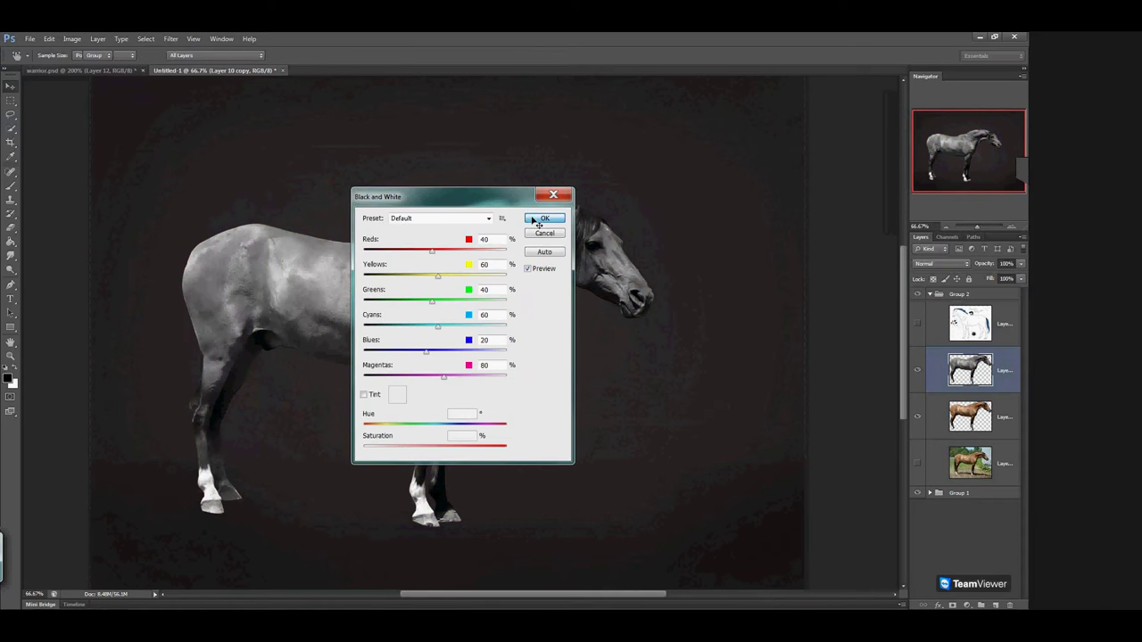
click(538, 221)
click(71, 38)
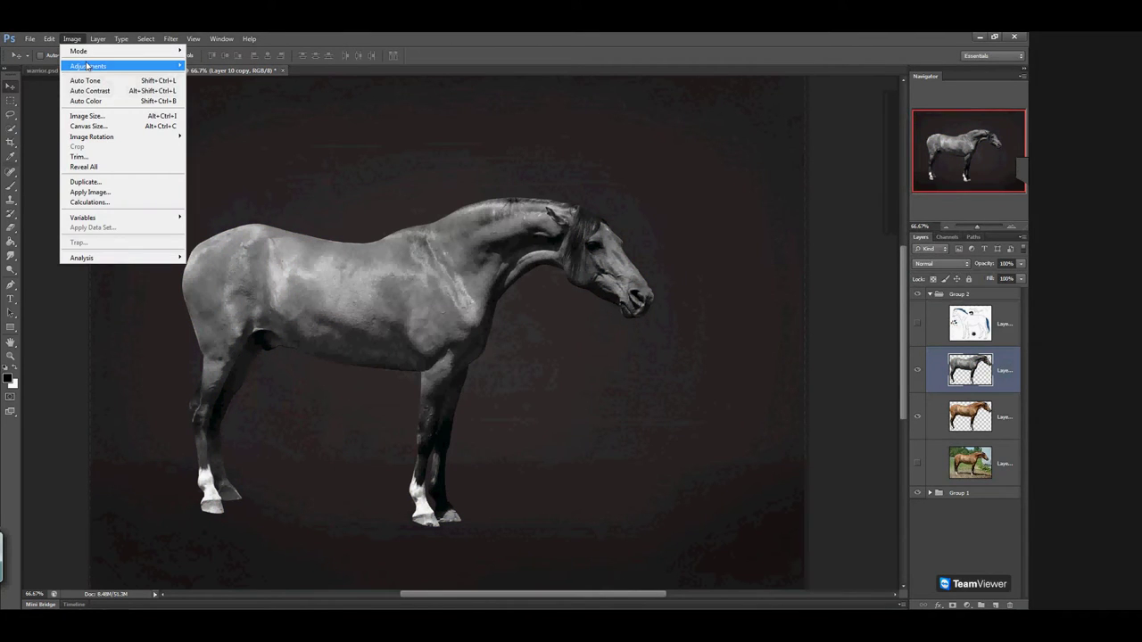
mouse_move(87, 66)
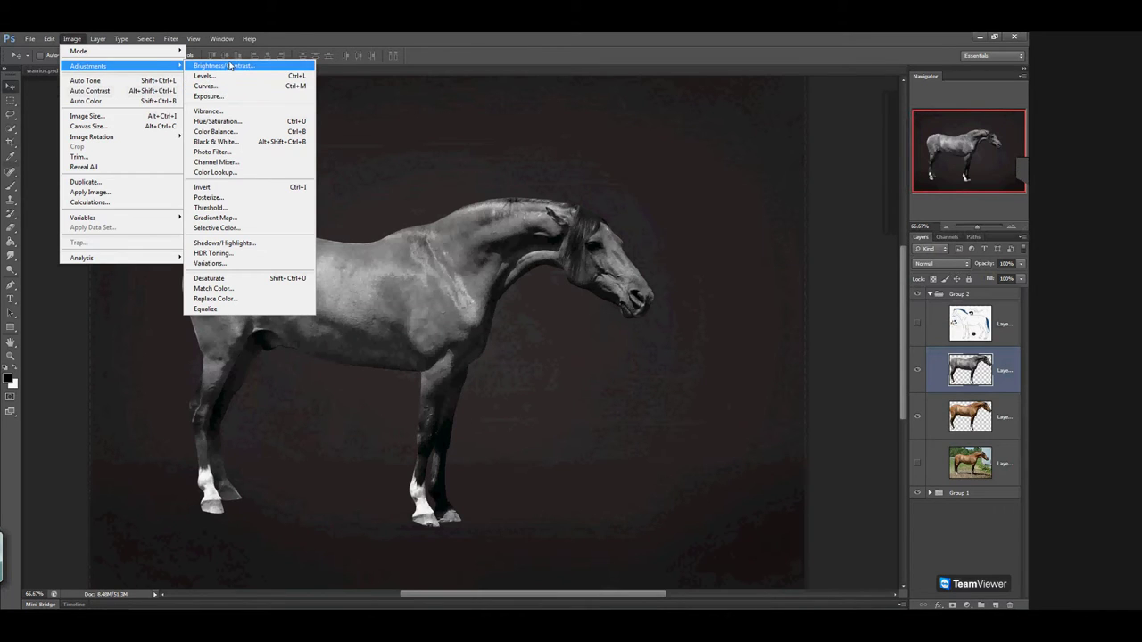
click(223, 65)
drag(511, 207, 528, 210)
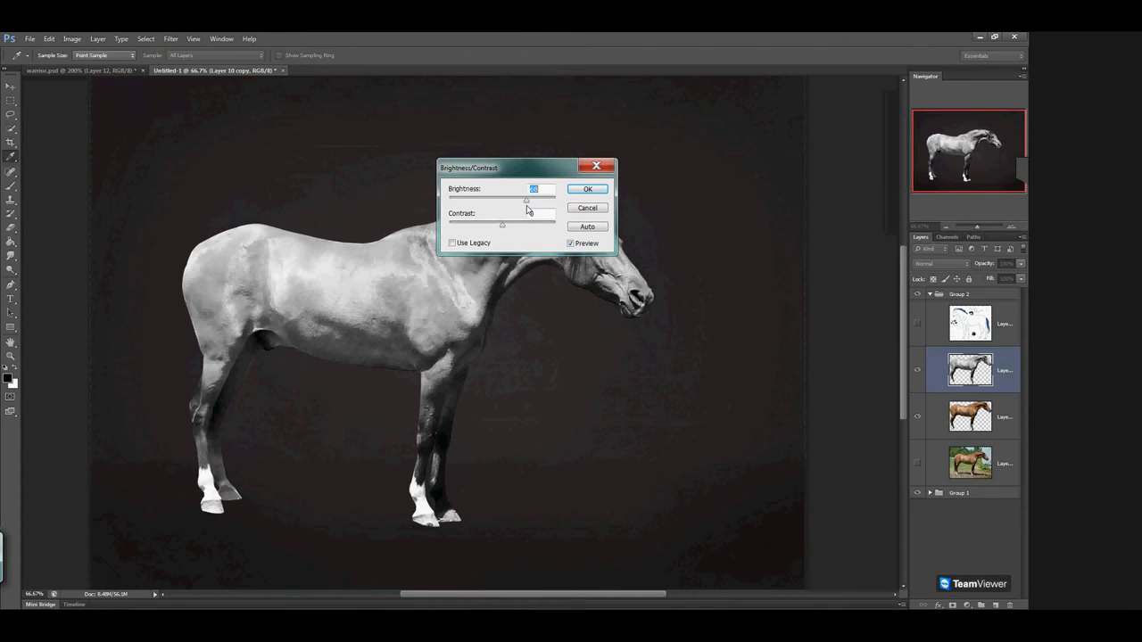
drag(526, 204, 519, 228)
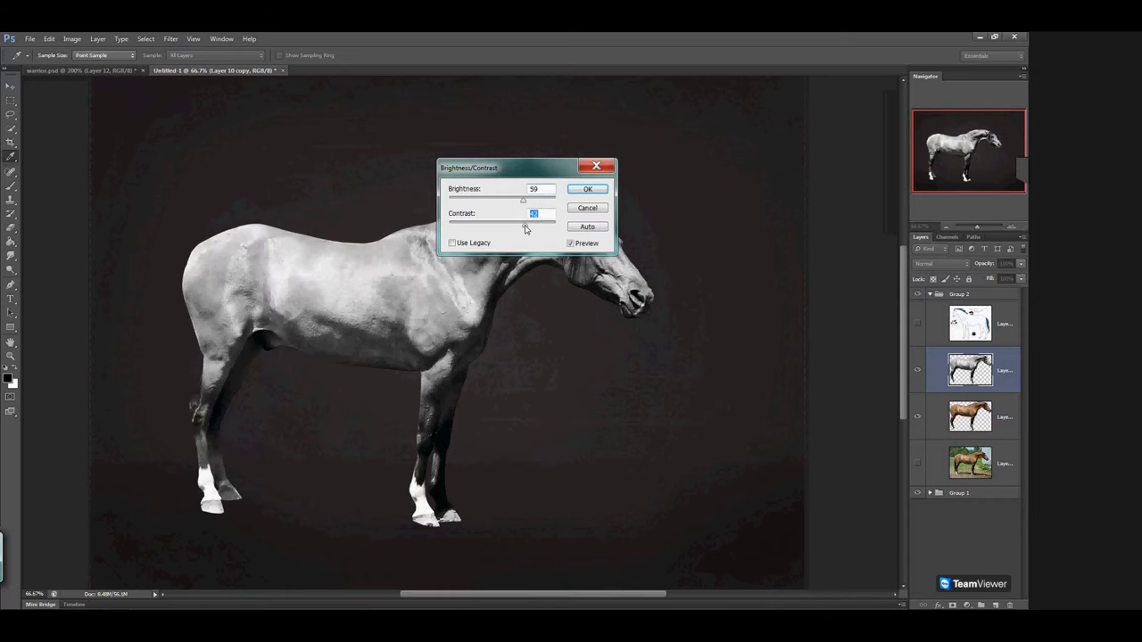
drag(522, 166, 734, 131)
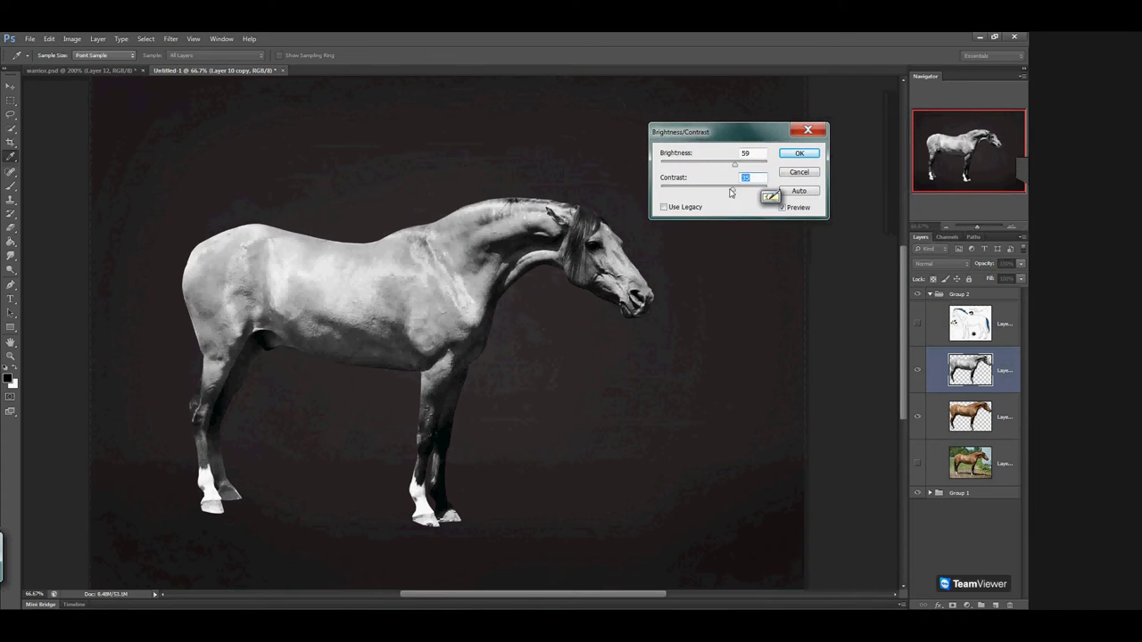
drag(733, 194, 728, 168)
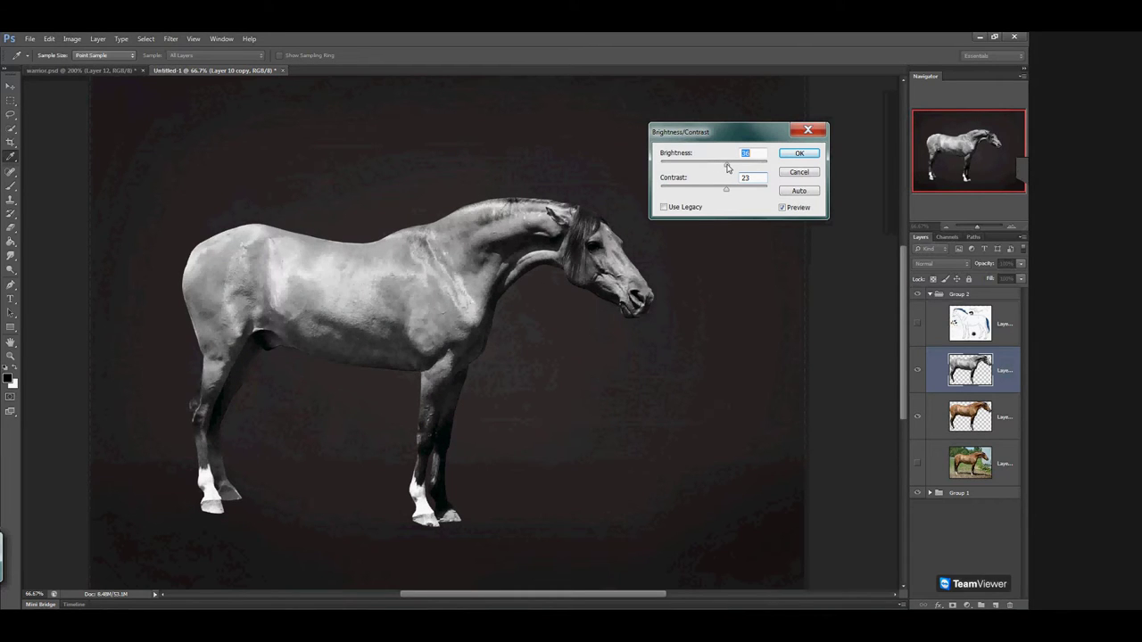
click(800, 152)
key(v)
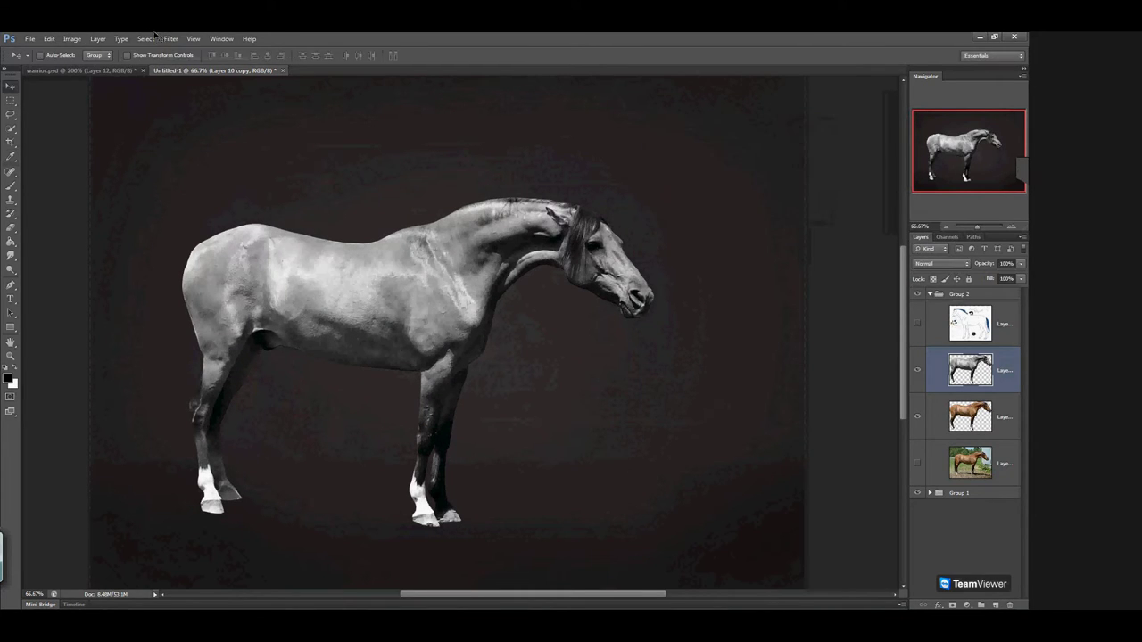
Apply Curves to the gray horse layer, mapping shadow input 58 to output 64 and highlight input 190 to output 205
click(71, 38)
mouse_move(101, 68)
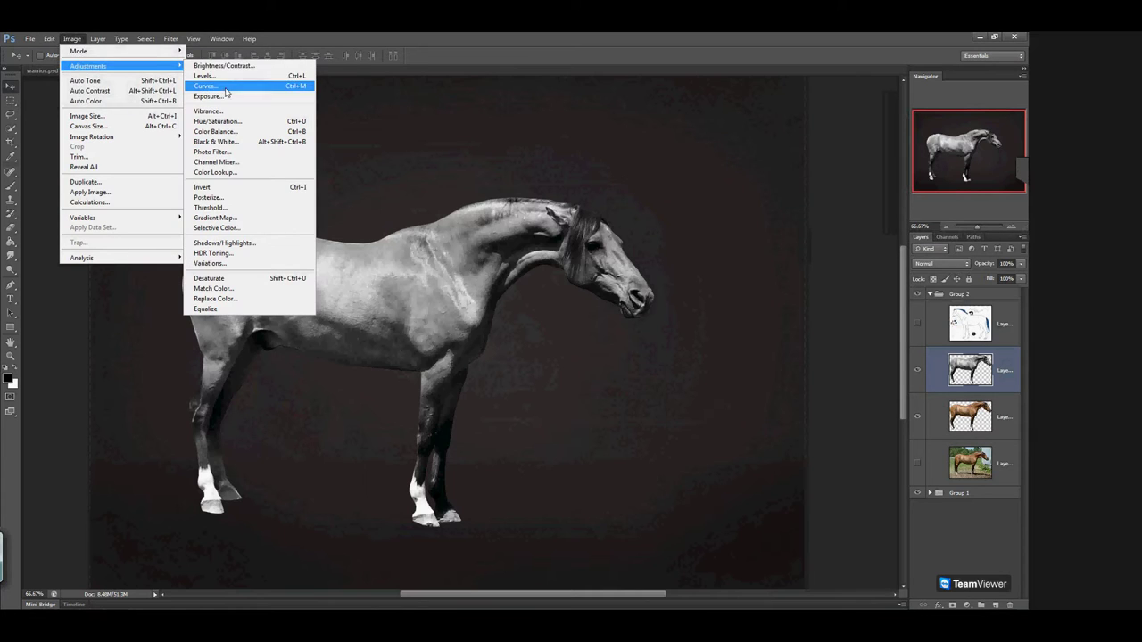
click(253, 85)
click(699, 408)
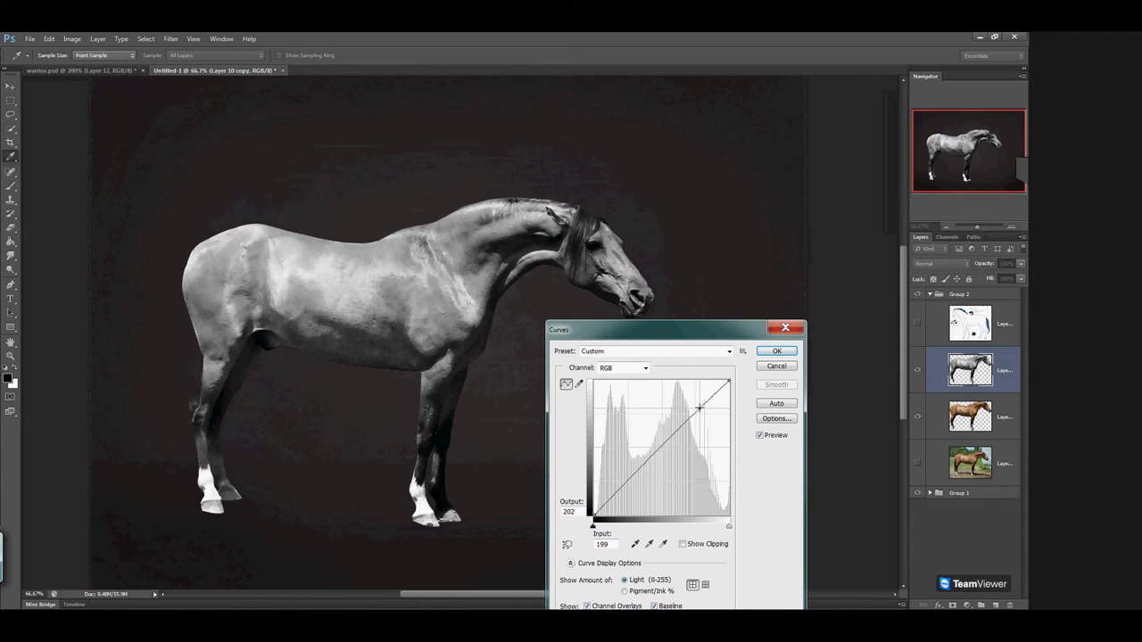
drag(700, 407, 698, 411)
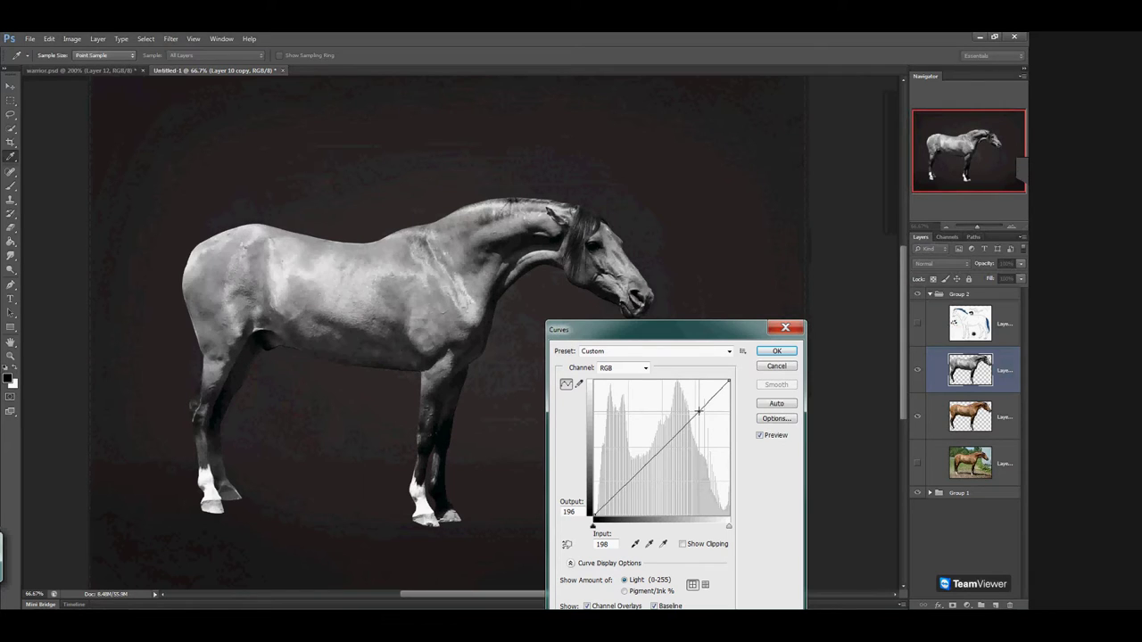
drag(628, 487, 624, 480)
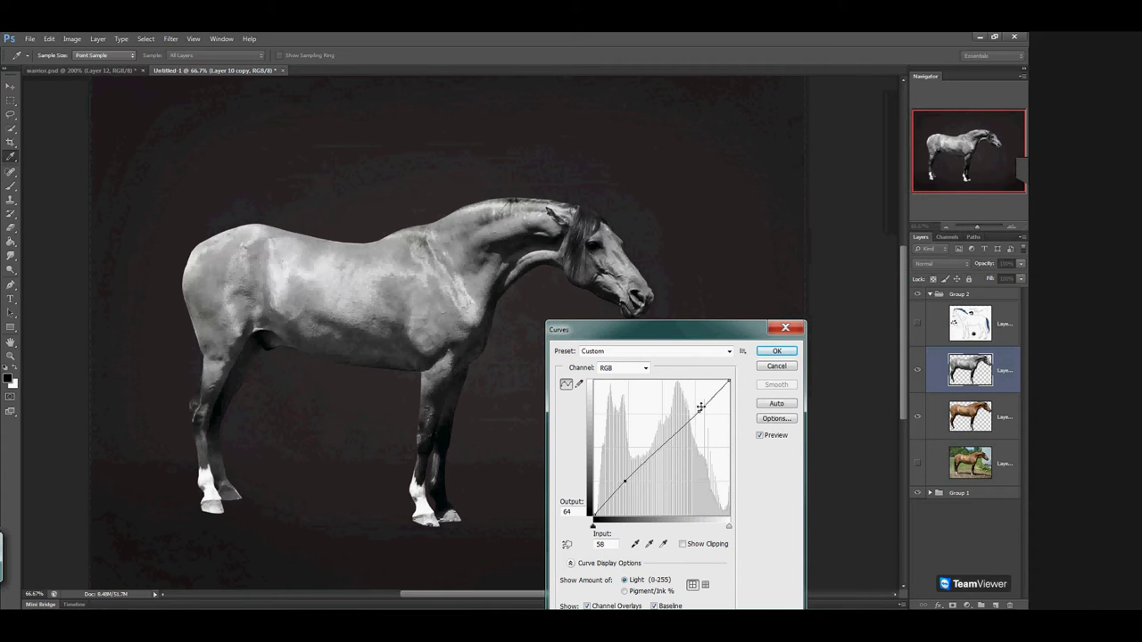
drag(698, 410, 693, 406)
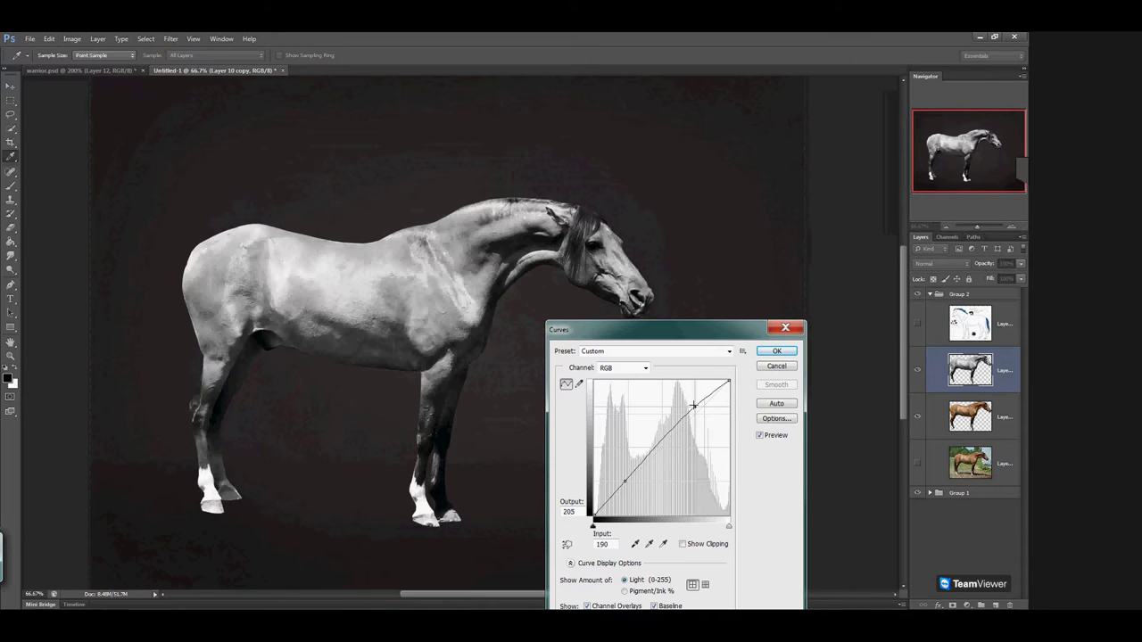
click(769, 351)
Darken the gray horse layer by setting brightness to -56 and raising contrast slightly
click(71, 39)
mouse_move(87, 66)
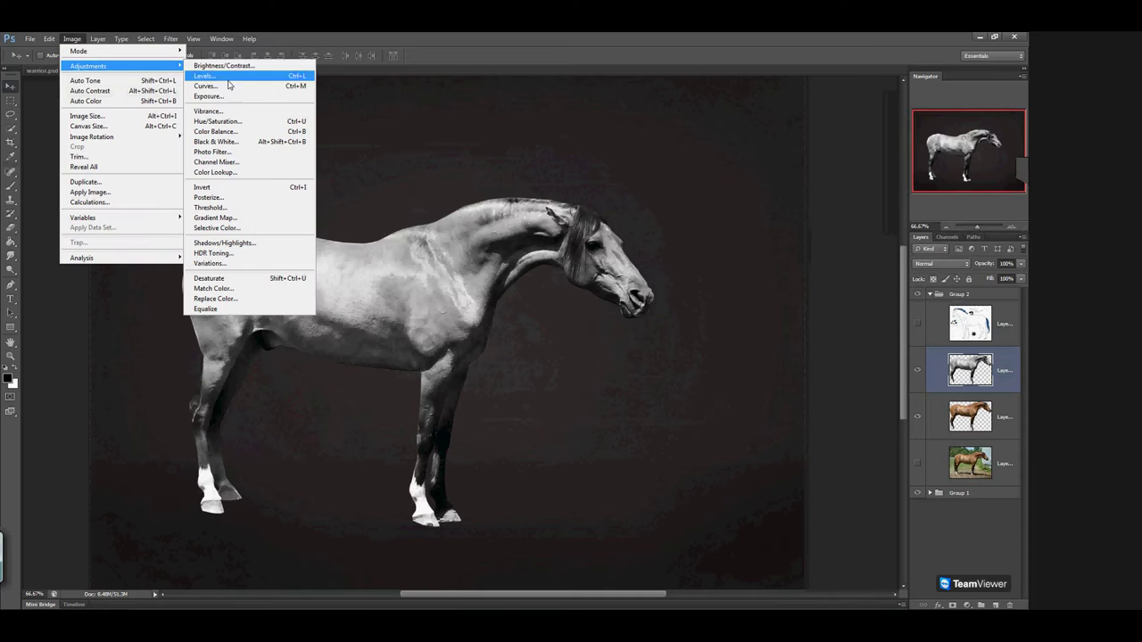
click(223, 66)
drag(713, 168, 695, 176)
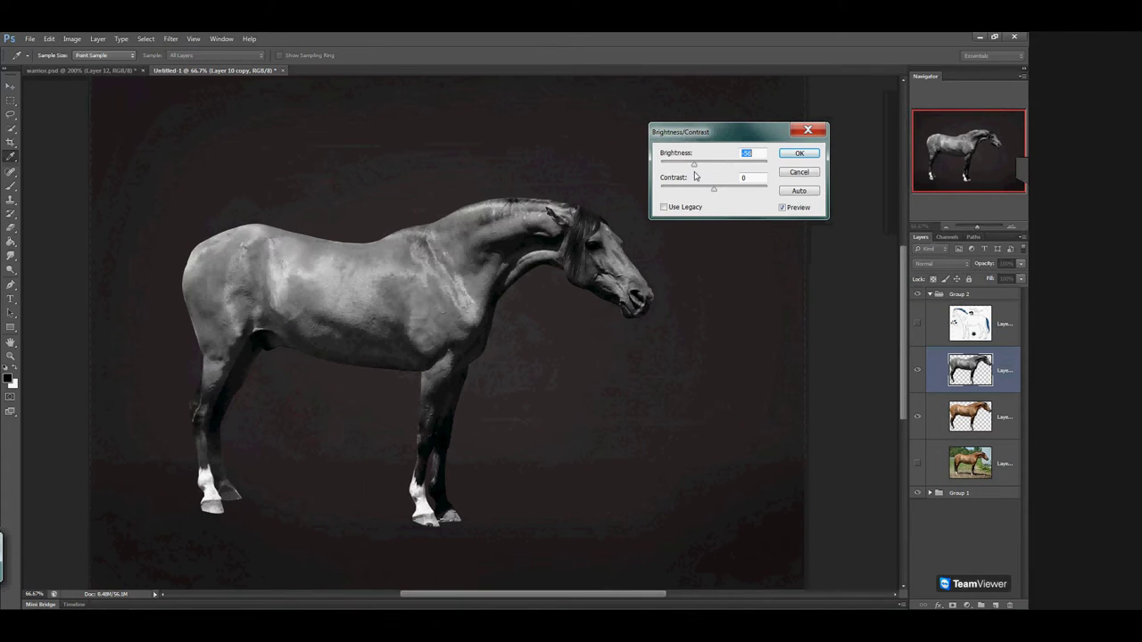
mouse_move(714, 190)
mouse_down()
mouse_move(701, 188)
mouse_move(715, 190)
mouse_up()
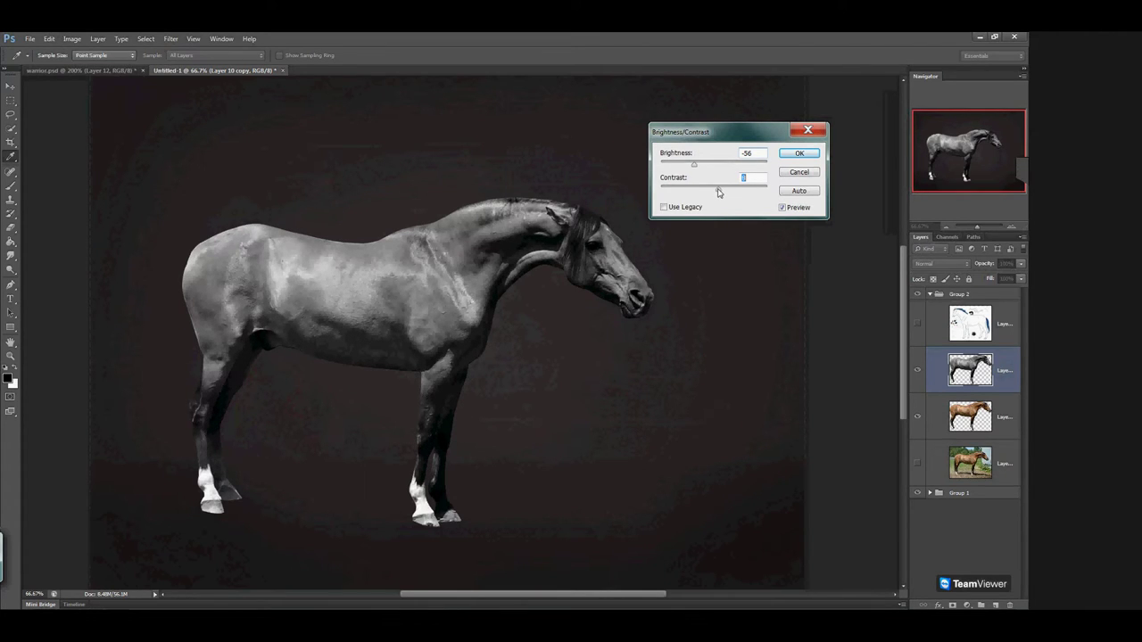
click(798, 153)
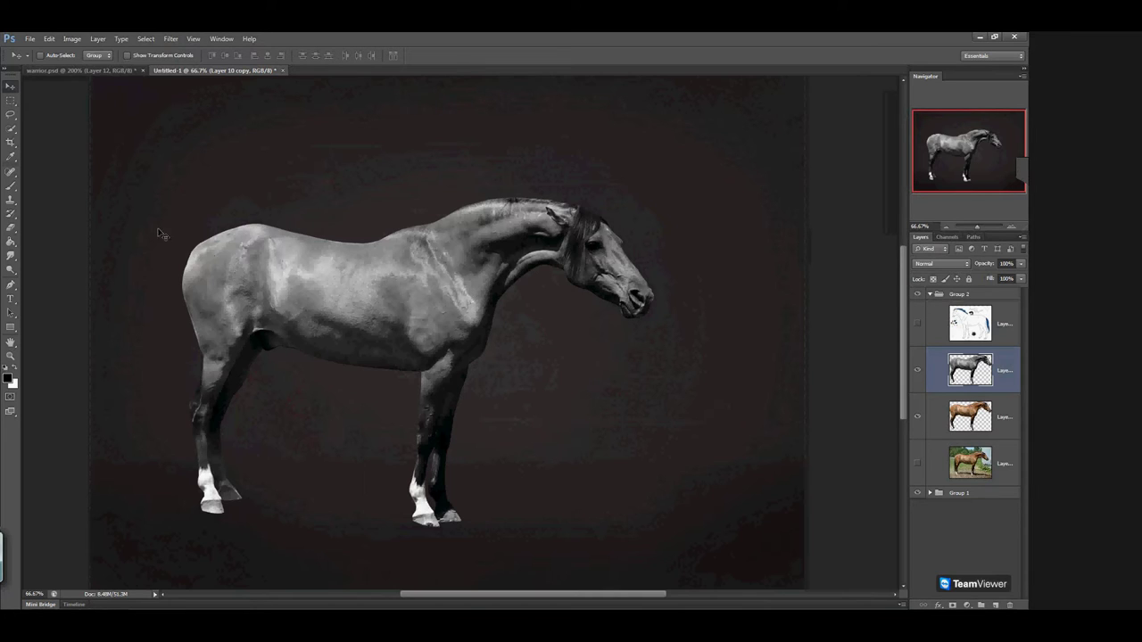
Lasso the white lower parts of the horse's near front and hind legs in one selection with a 5 px feather
click(10, 114)
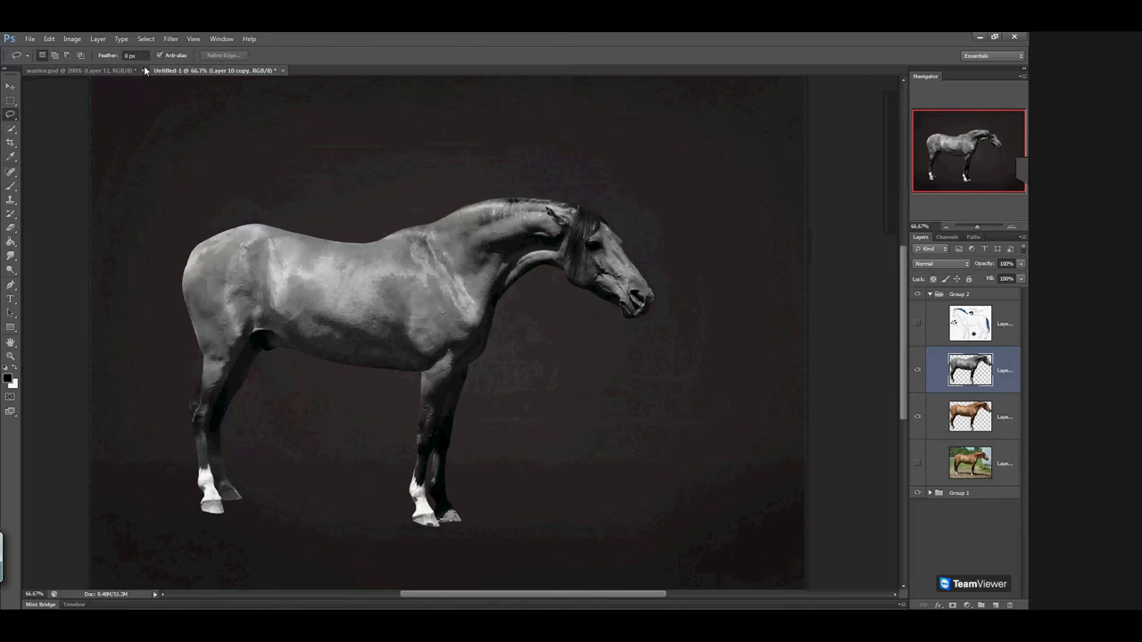
double_click(143, 55)
text(5)
mouse_move(211, 473)
mouse_down()
mouse_move(233, 511)
mouse_move(309, 513)
mouse_move(406, 469)
mouse_move(429, 489)
mouse_move(442, 535)
mouse_move(379, 559)
mouse_move(293, 561)
mouse_move(182, 535)
mouse_move(193, 464)
mouse_up()
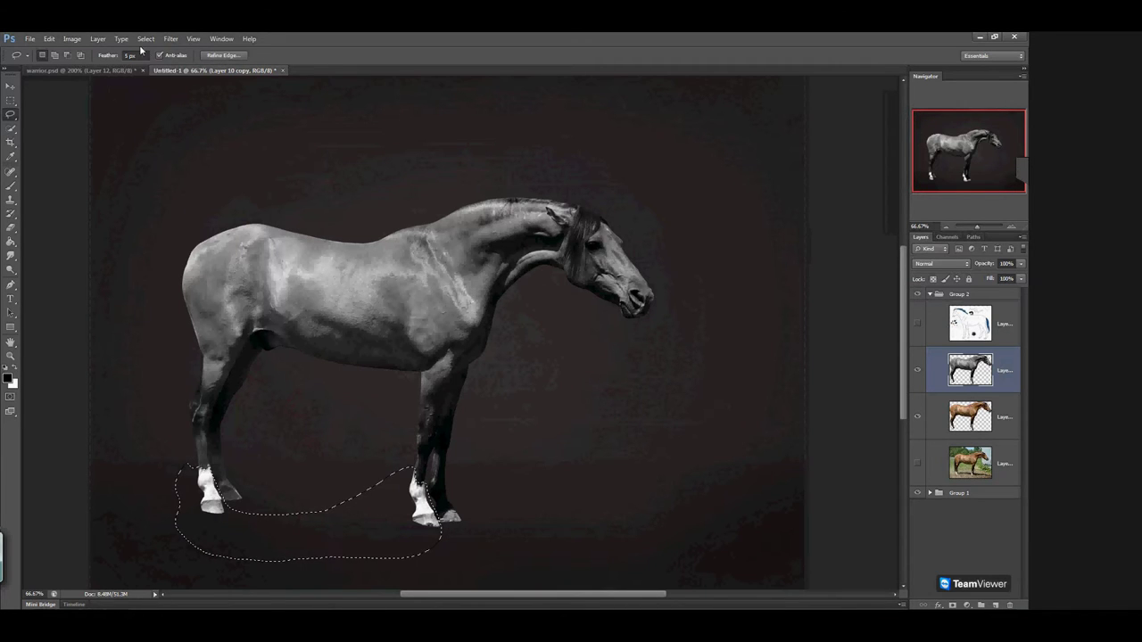
Darken the selected white leg markings with Exposure at -2.82 and a lowered gamma correction, and deselect them
click(71, 39)
mouse_move(101, 72)
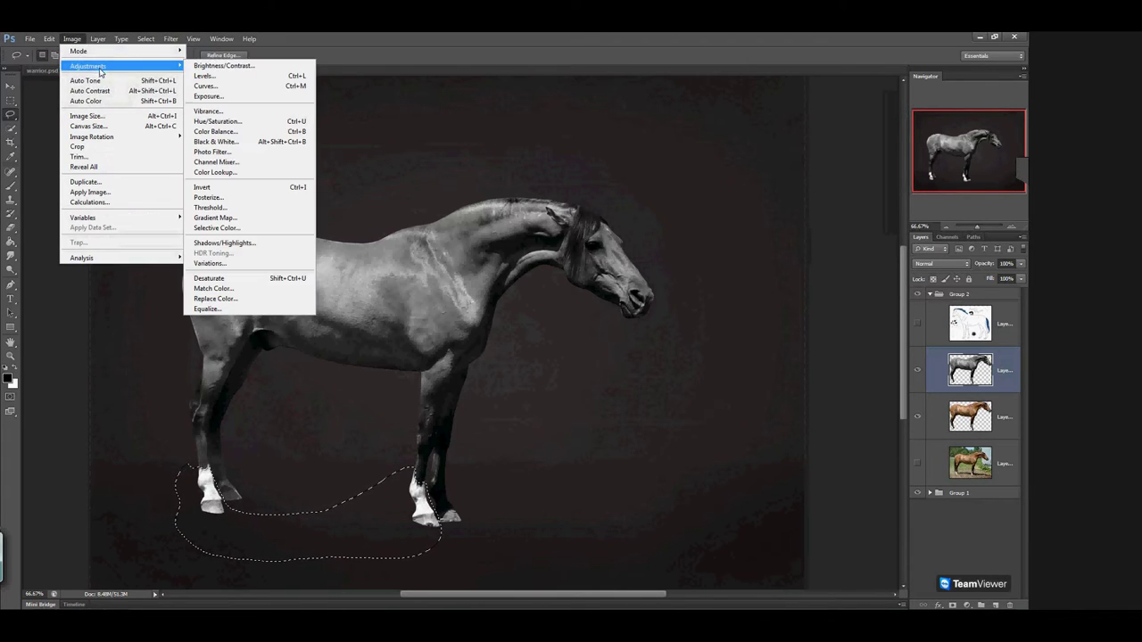
click(211, 96)
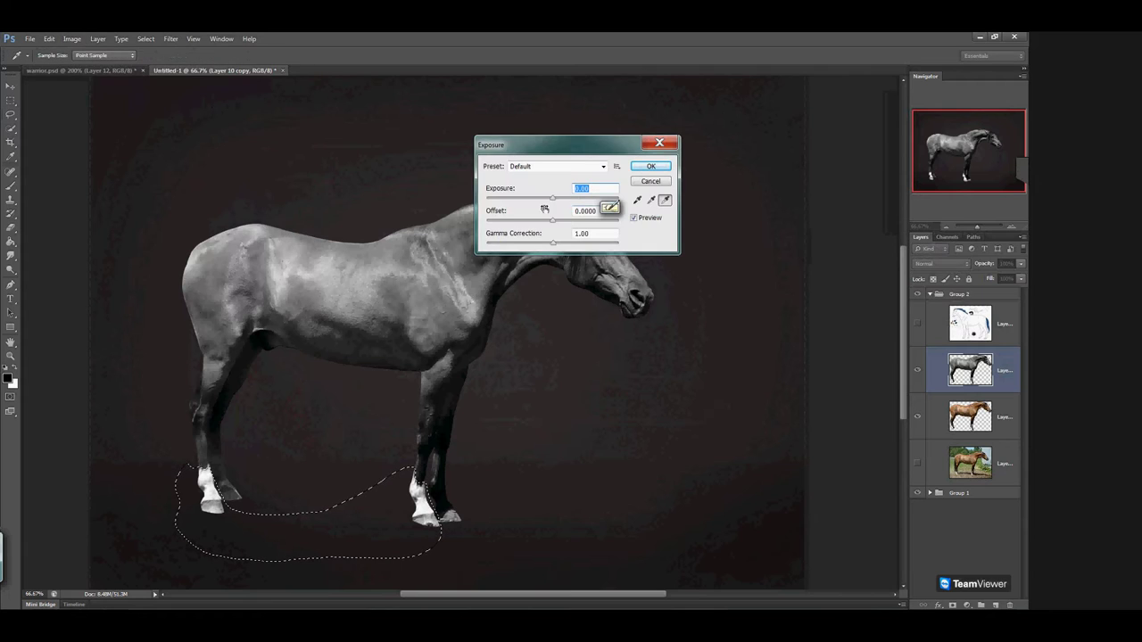
drag(553, 198, 526, 205)
drag(550, 243, 575, 253)
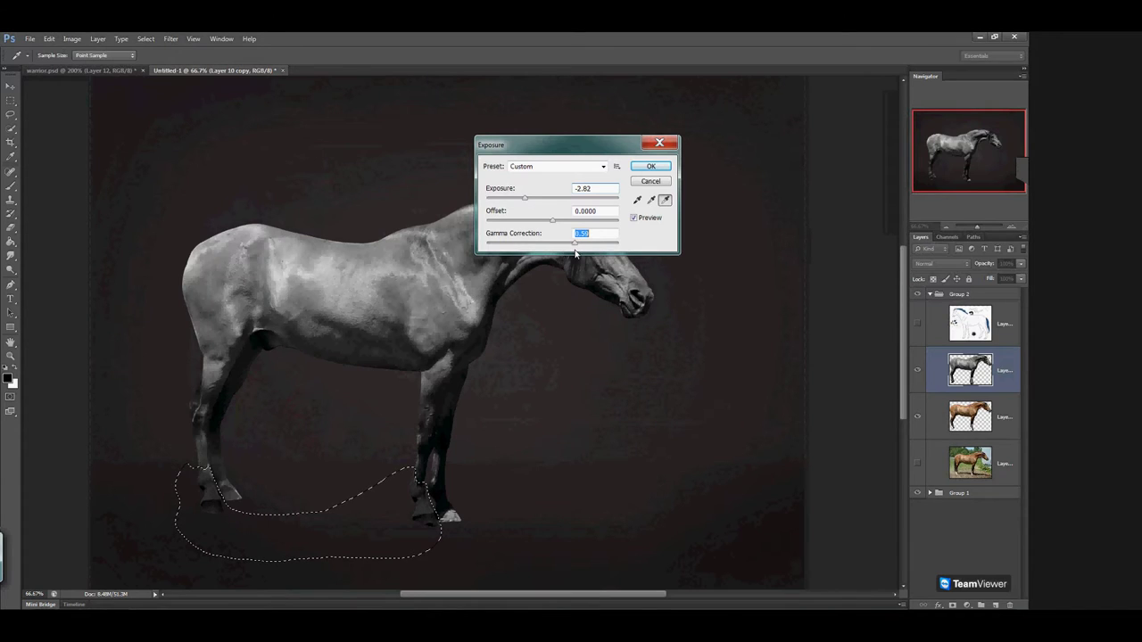
click(650, 166)
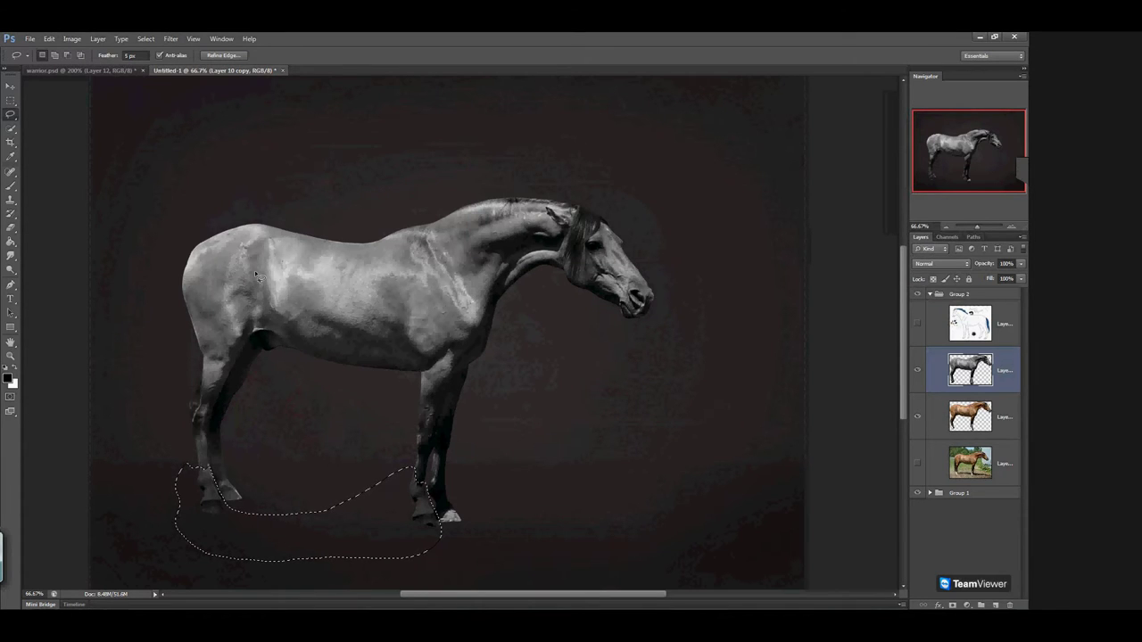
key(ctrl+d)
Smooth the jagged marking edge above the near front fetlock with a 6 px Content-Aware Spot Healing Brush
click(1012, 226)
click(1012, 227)
click(1011, 227)
click(1012, 226)
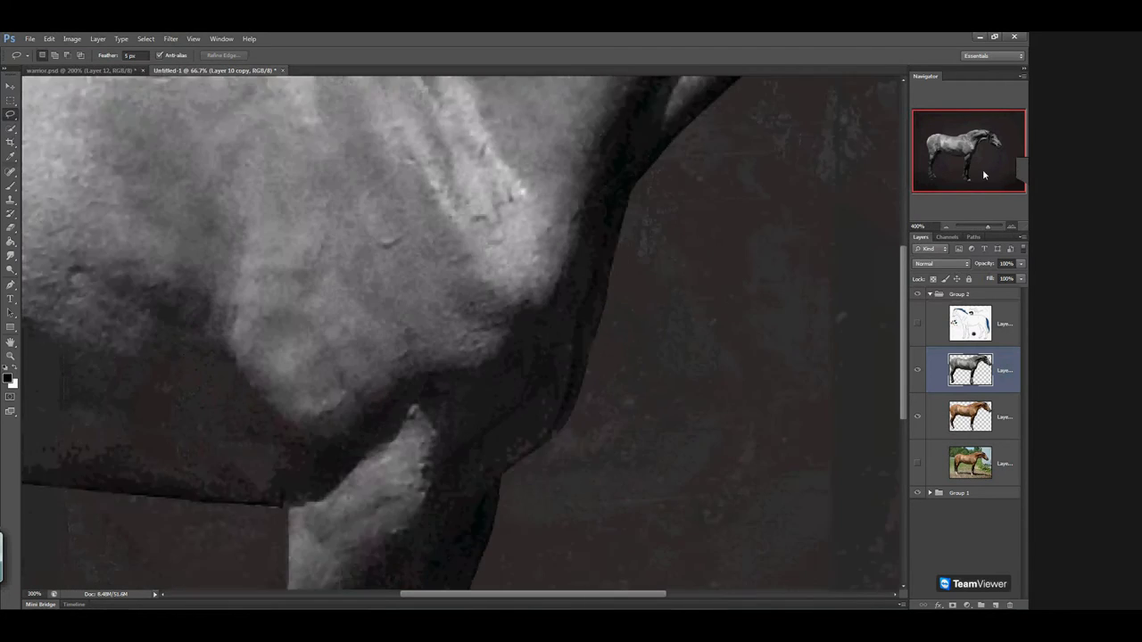
drag(970, 154, 964, 176)
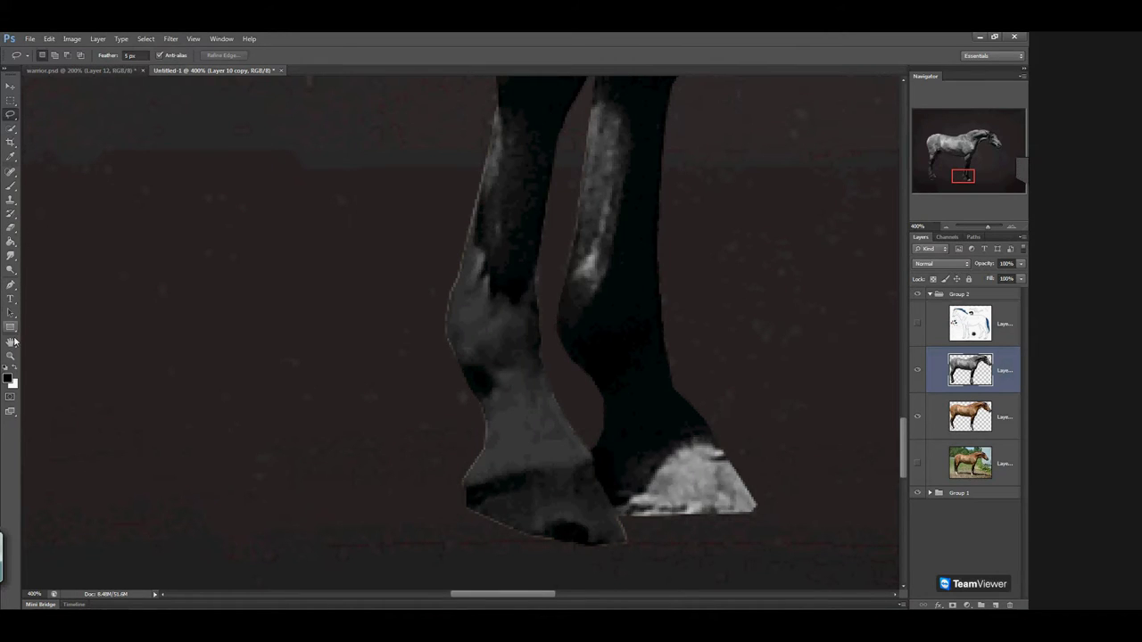
click(11, 171)
click(51, 56)
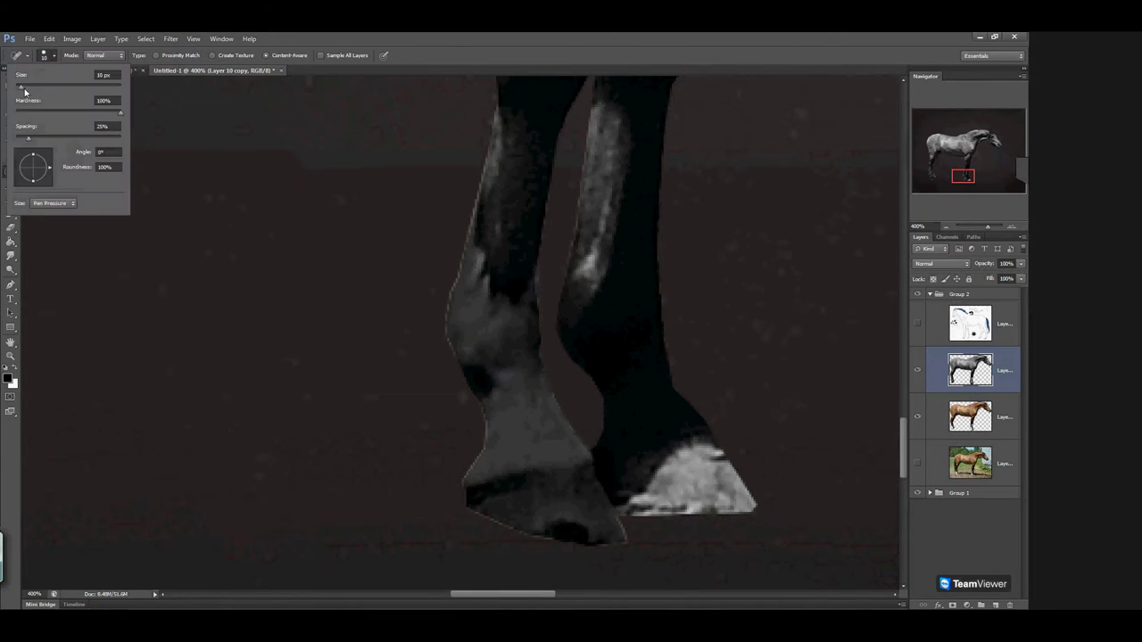
drag(26, 93, 20, 87)
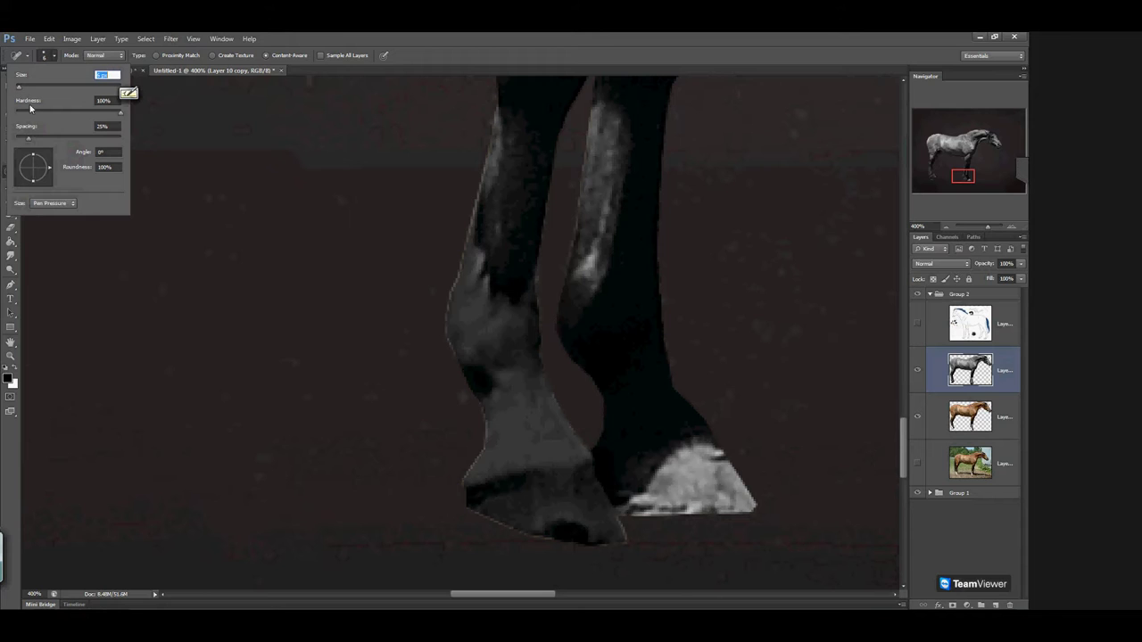
click(495, 281)
mouse_move(487, 255)
mouse_down()
mouse_move(510, 327)
mouse_move(520, 298)
mouse_up()
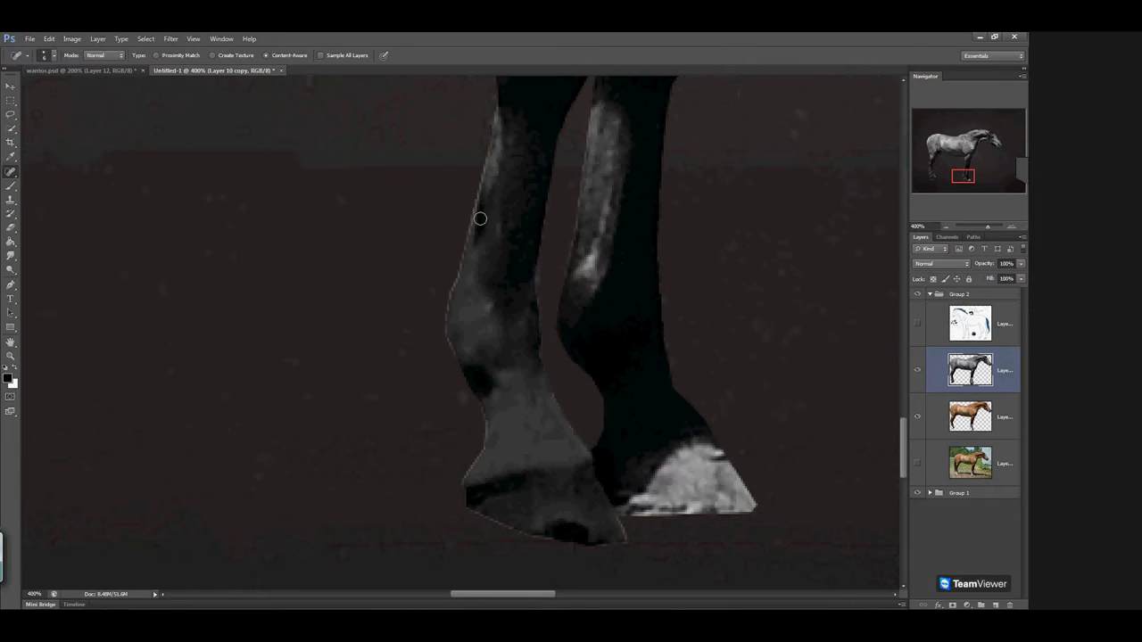
mouse_move(487, 304)
mouse_down()
mouse_move(499, 330)
mouse_move(518, 310)
mouse_up()
Smooth the marking edge on the lower near hind leg with the Spot Healing Brush
mouse_move(384, 314)
mouse_down()
mouse_move(685, 317)
mouse_move(803, 375)
mouse_up()
mouse_move(223, 259)
mouse_down()
mouse_move(482, 285)
mouse_move(507, 226)
mouse_up()
drag(425, 312, 436, 341)
mouse_move(377, 321)
mouse_down()
mouse_move(379, 294)
mouse_move(406, 294)
mouse_move(438, 270)
mouse_up()
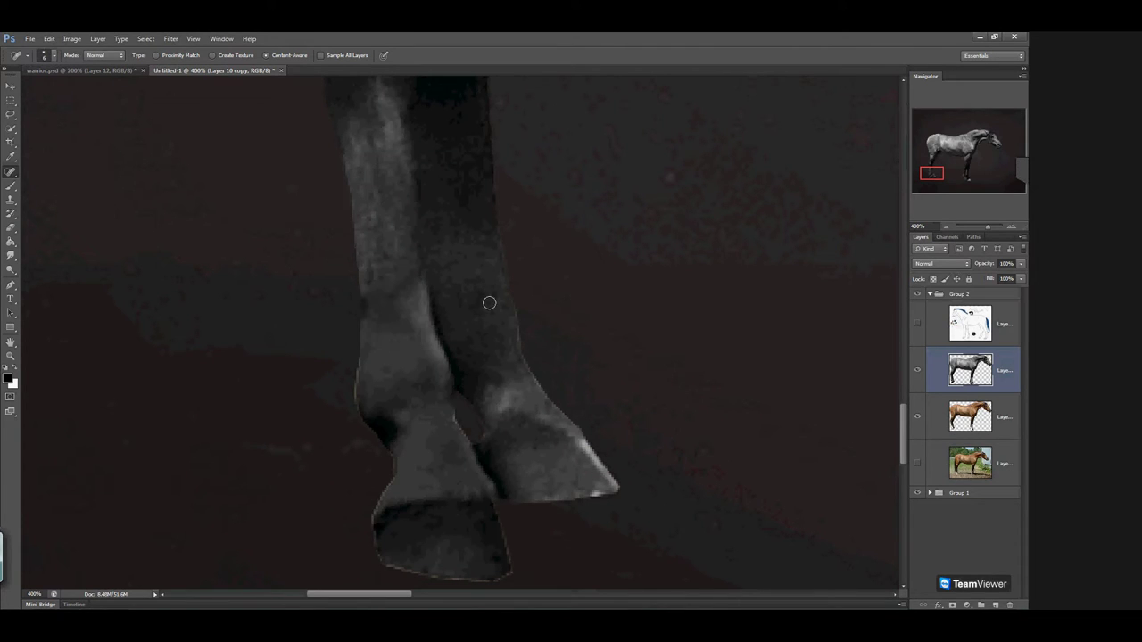
Switch back to the Lasso tool with its feather at 5 px and the whole horse in view
click(946, 227)
click(946, 228)
click(946, 228)
click(945, 227)
drag(830, 216, 719, 339)
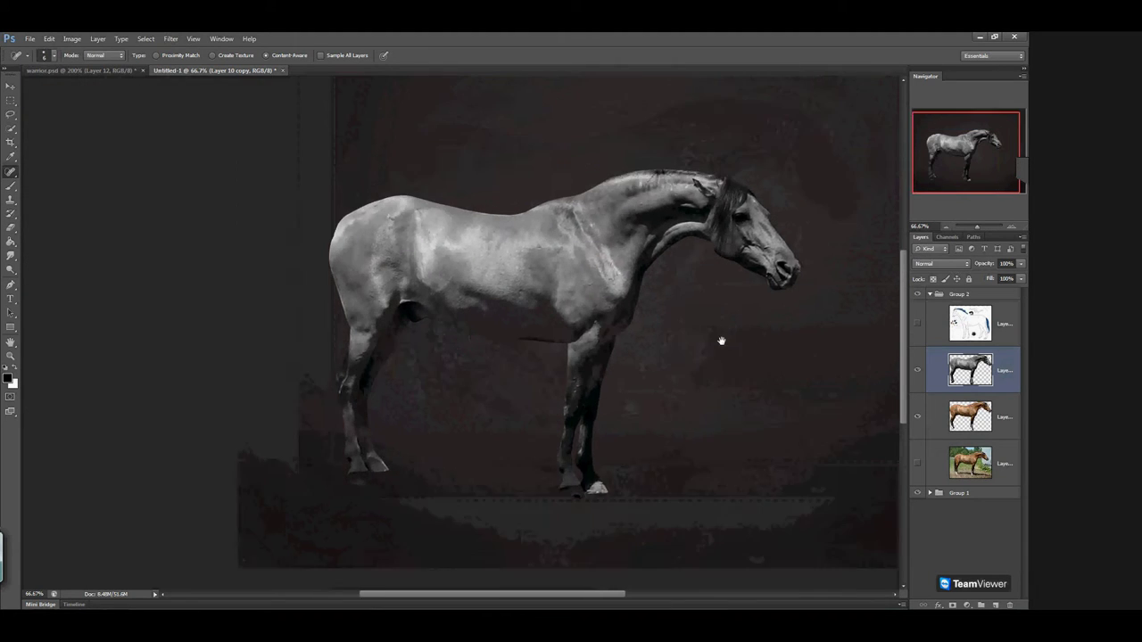
drag(702, 388, 689, 340)
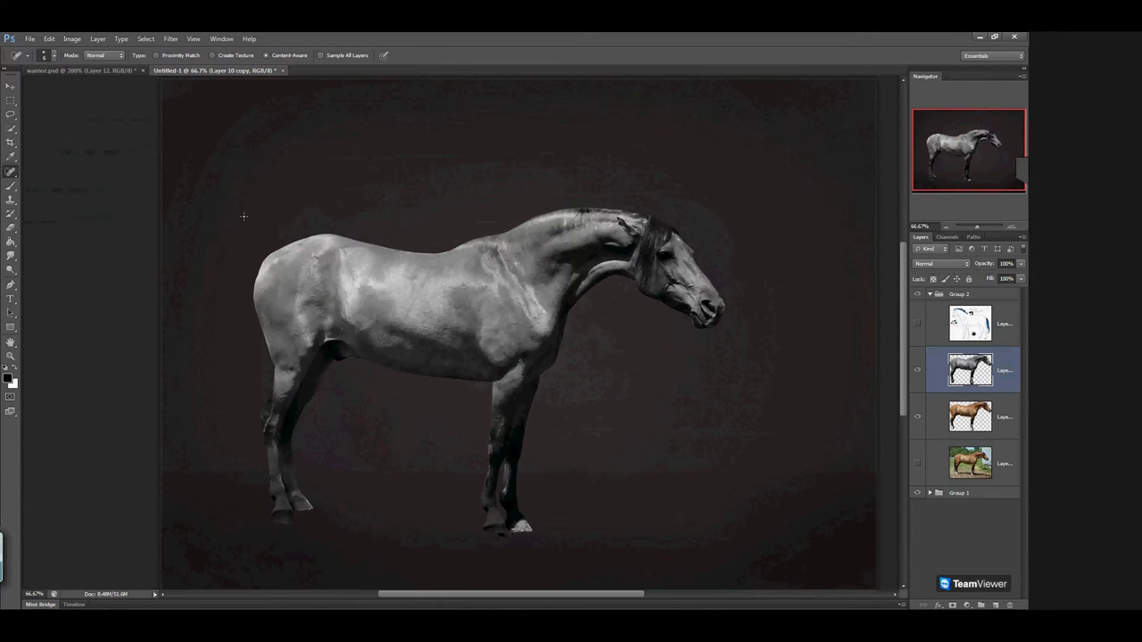
click(12, 115)
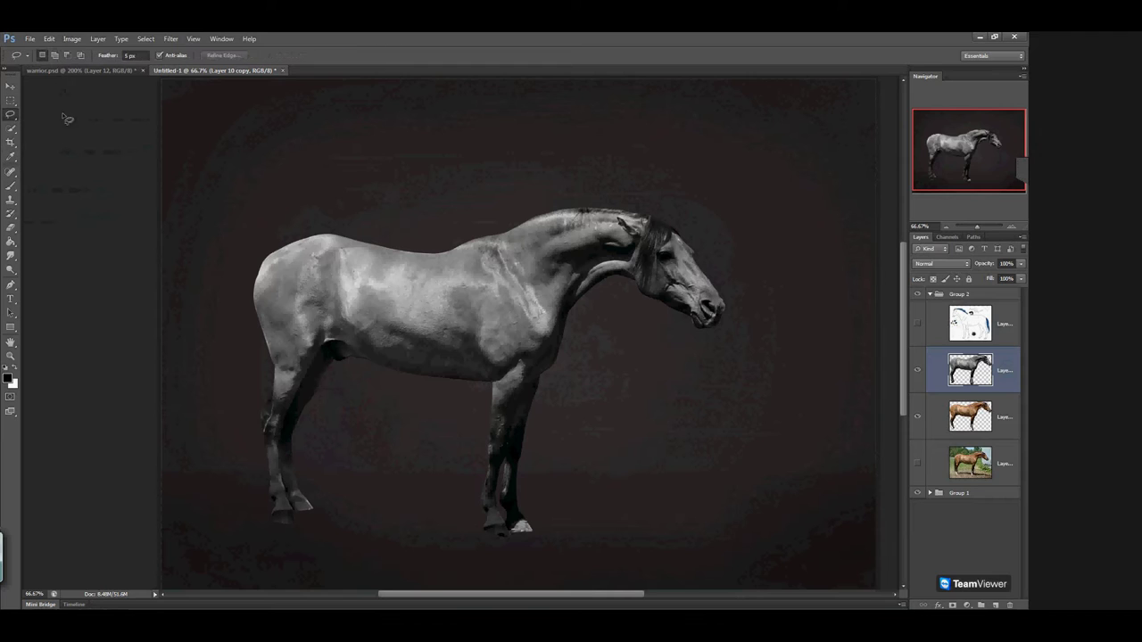
click(130, 55)
key(Return)
Duplicate the gray horse layer within the same document under the suggested name Layer 10 copy 2
right_click(1009, 375)
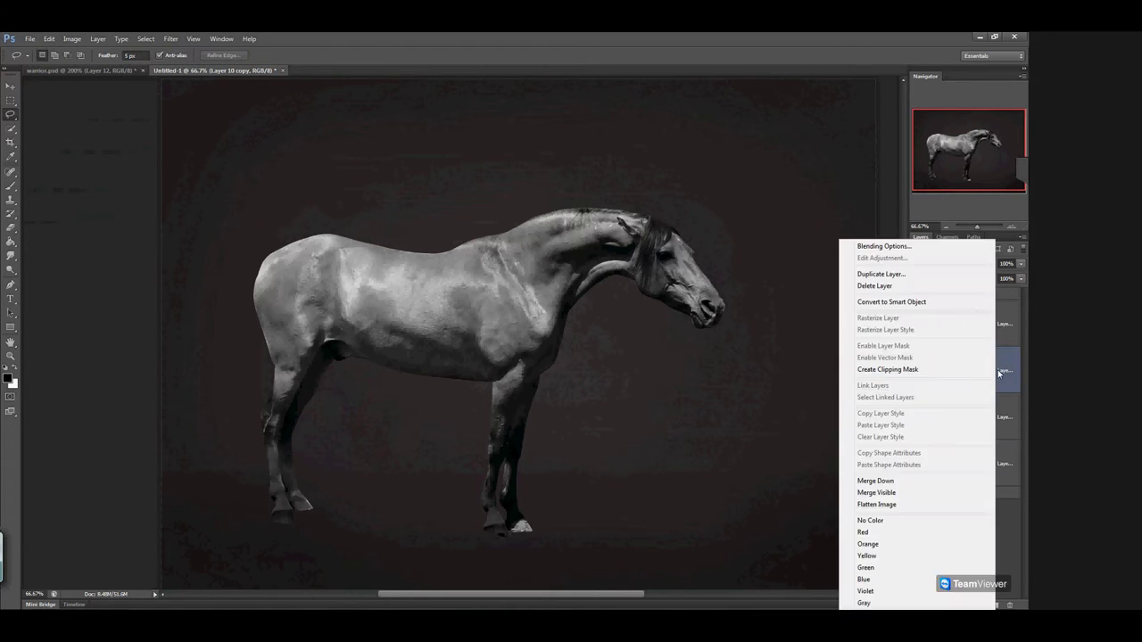
key(Escape)
right_click(971, 368)
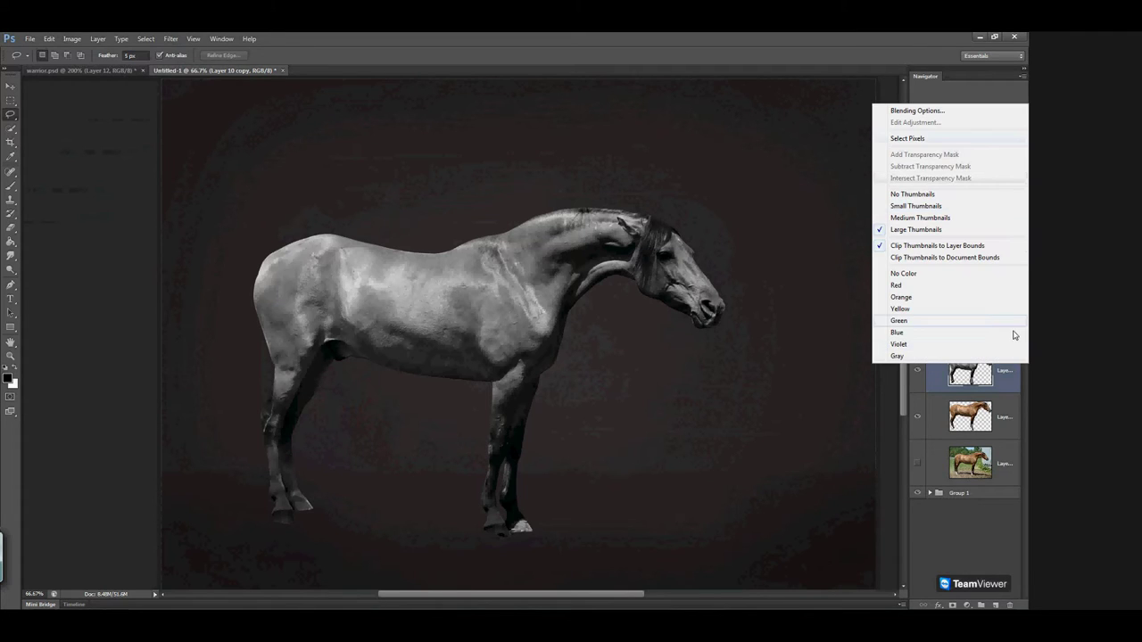
key(Escape)
right_click(1007, 368)
click(887, 275)
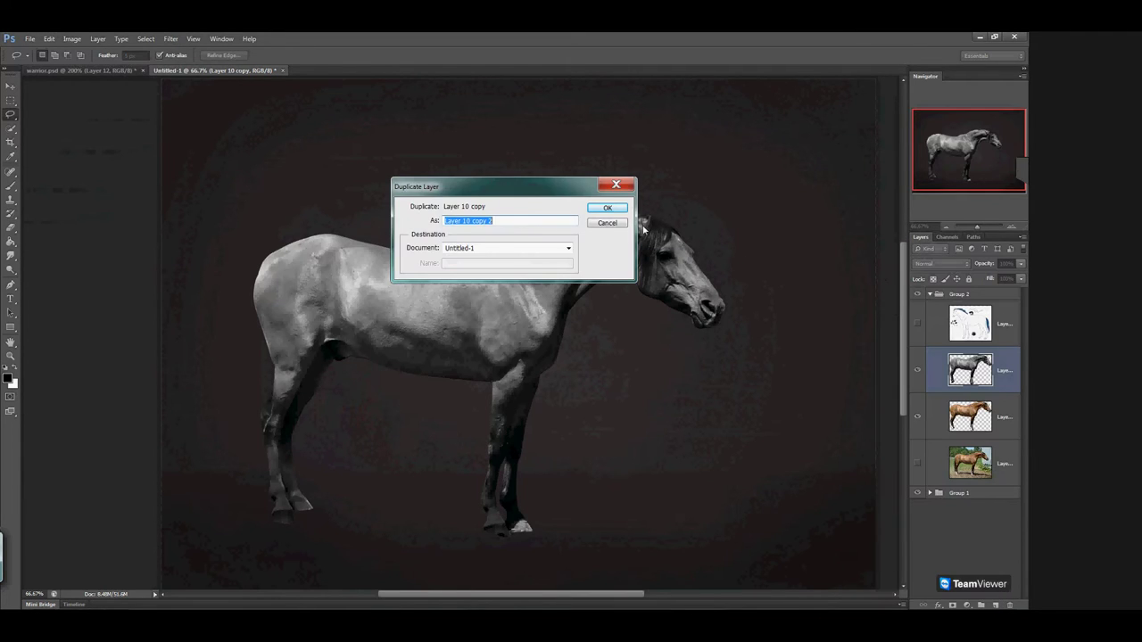
click(608, 211)
Brighten the duplicated horse layer with Curves by raising the curve slightly in the darker tones
click(72, 39)
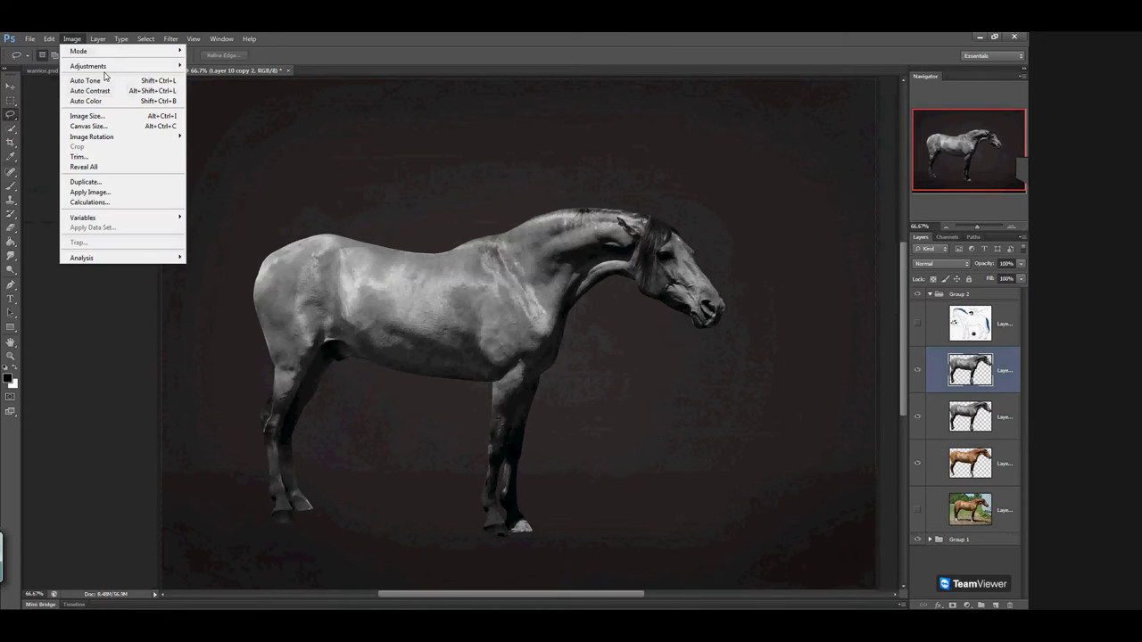
mouse_move(114, 71)
click(218, 91)
drag(622, 488, 619, 475)
click(777, 350)
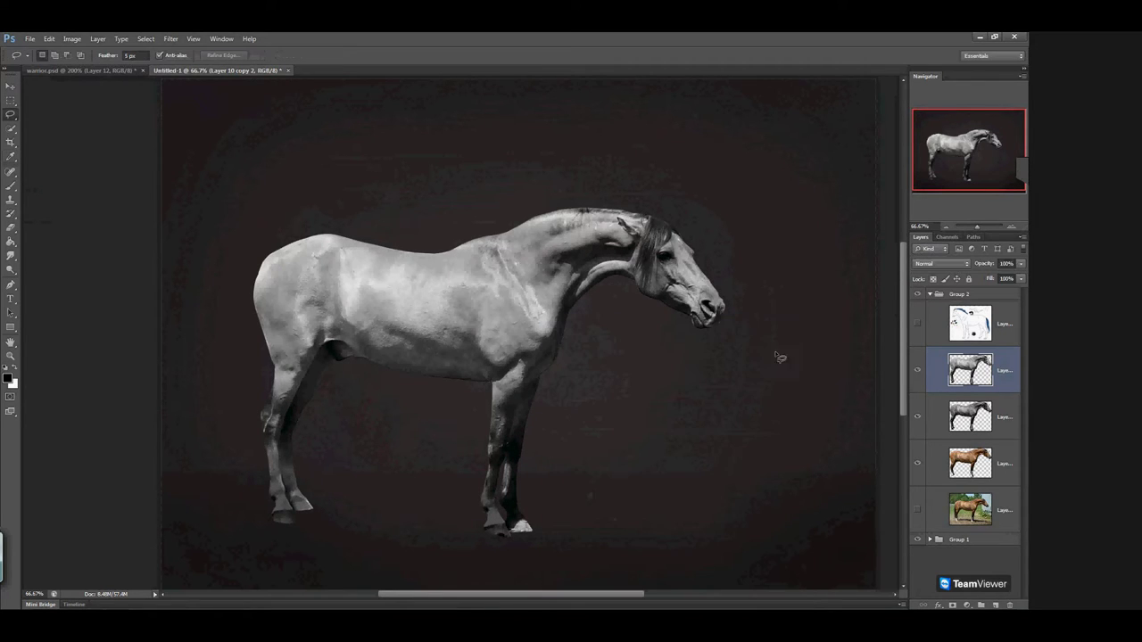
Add a layer mask to the brightened copy and paint black over the hind legs with a 162 px Brush at 0% hardness
click(11, 186)
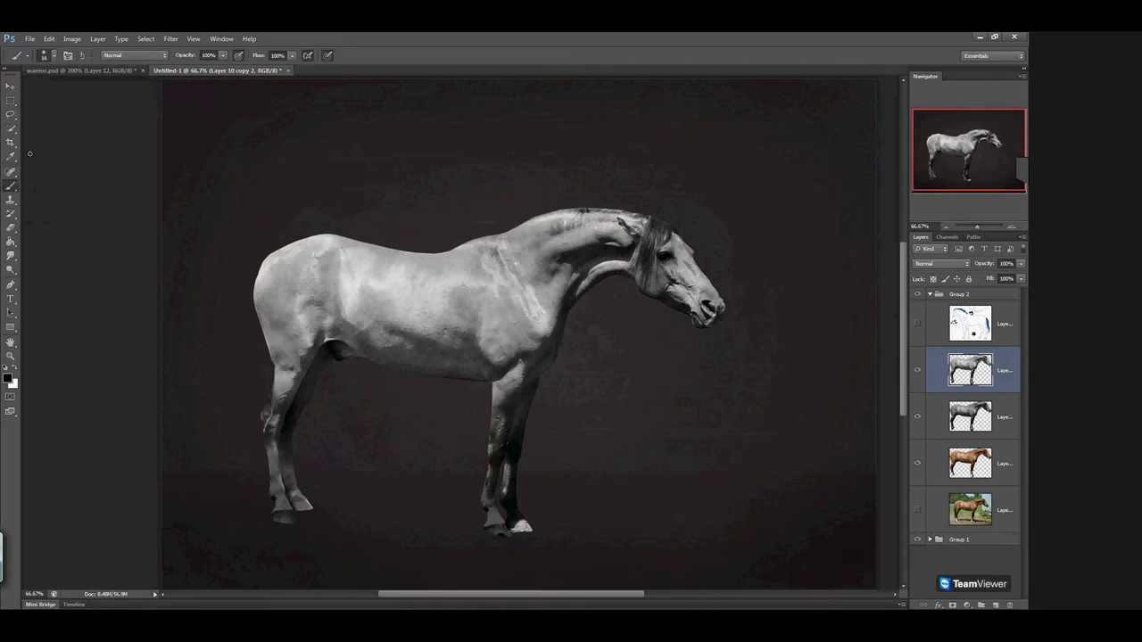
click(54, 55)
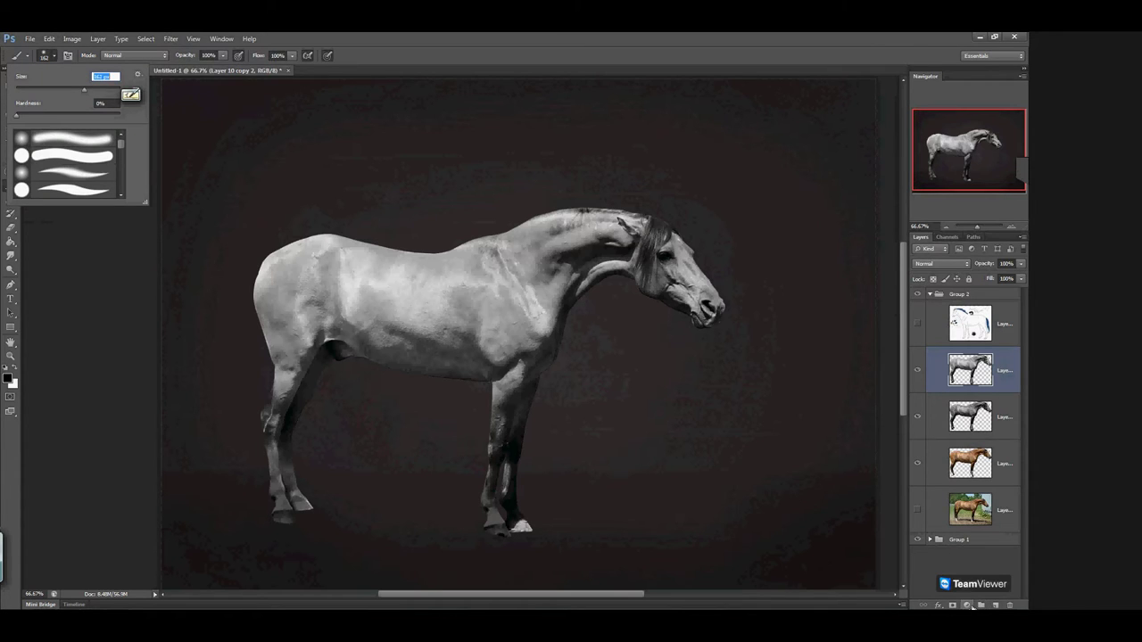
click(953, 605)
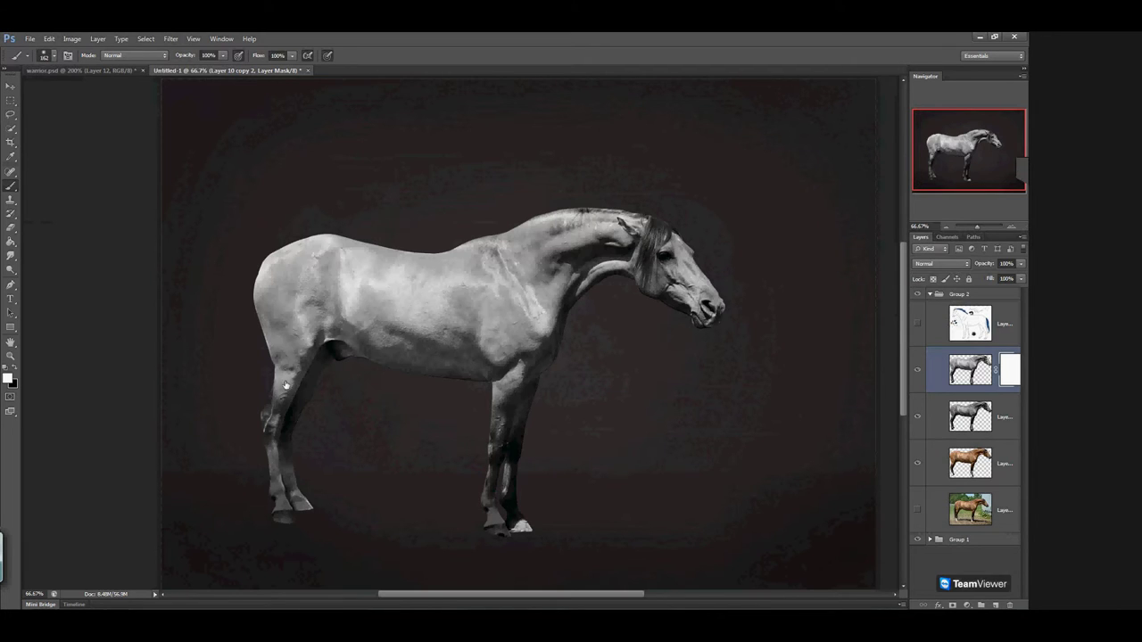
click(15, 372)
drag(289, 495, 282, 491)
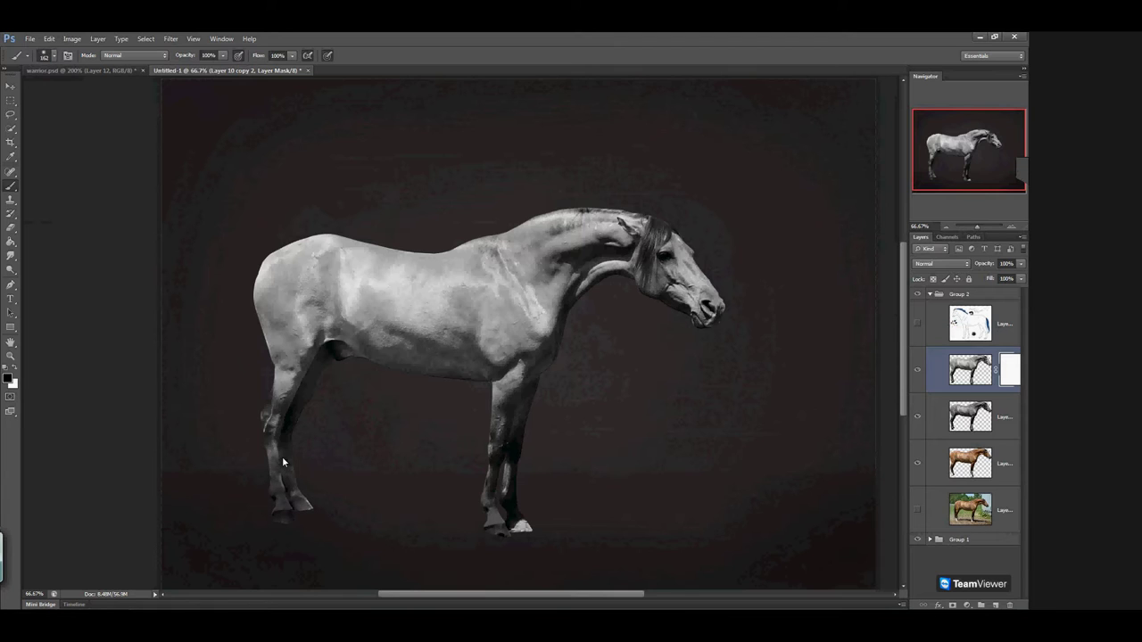
drag(284, 402, 329, 357)
mouse_move(398, 369)
mouse_down()
mouse_move(475, 369)
mouse_move(247, 321)
mouse_up()
Continue masking the brightened copy in black, using an enlarged soft brush over the legs and a 63 px brush along the neck
click(53, 55)
drag(97, 89, 103, 89)
mouse_move(288, 434)
mouse_down()
mouse_move(302, 401)
mouse_move(350, 387)
mouse_move(497, 371)
mouse_move(527, 385)
mouse_move(523, 448)
mouse_move(549, 503)
mouse_up()
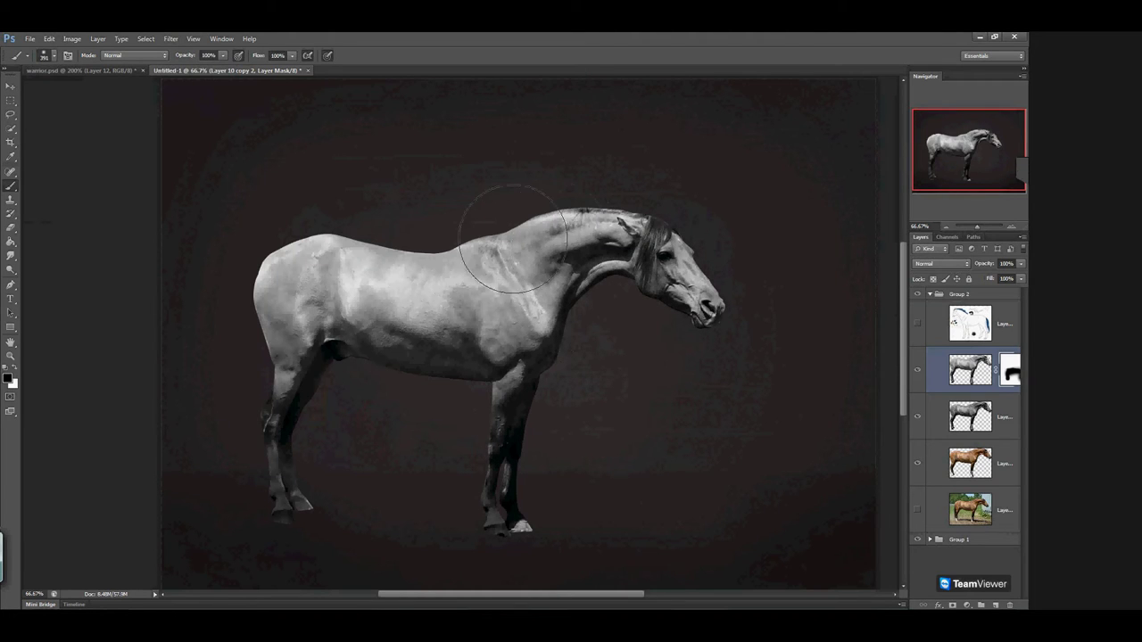
click(55, 57)
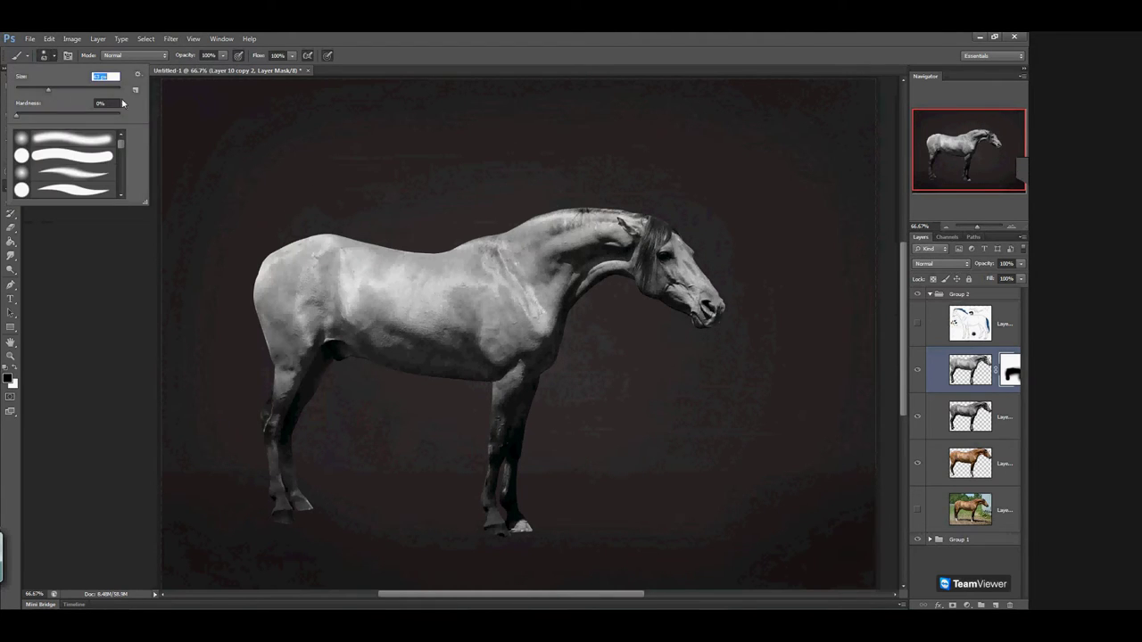
drag(549, 242, 623, 222)
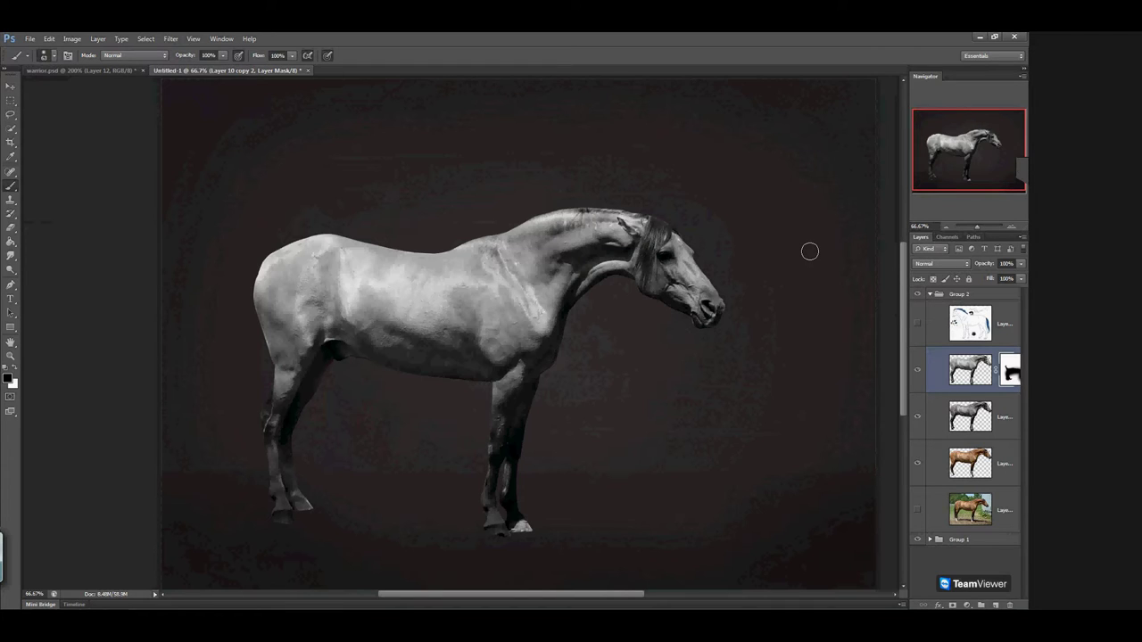
Select the gray horse layer below the masked copy and compare the two layers by toggling their visibility
click(980, 426)
click(918, 417)
click(919, 416)
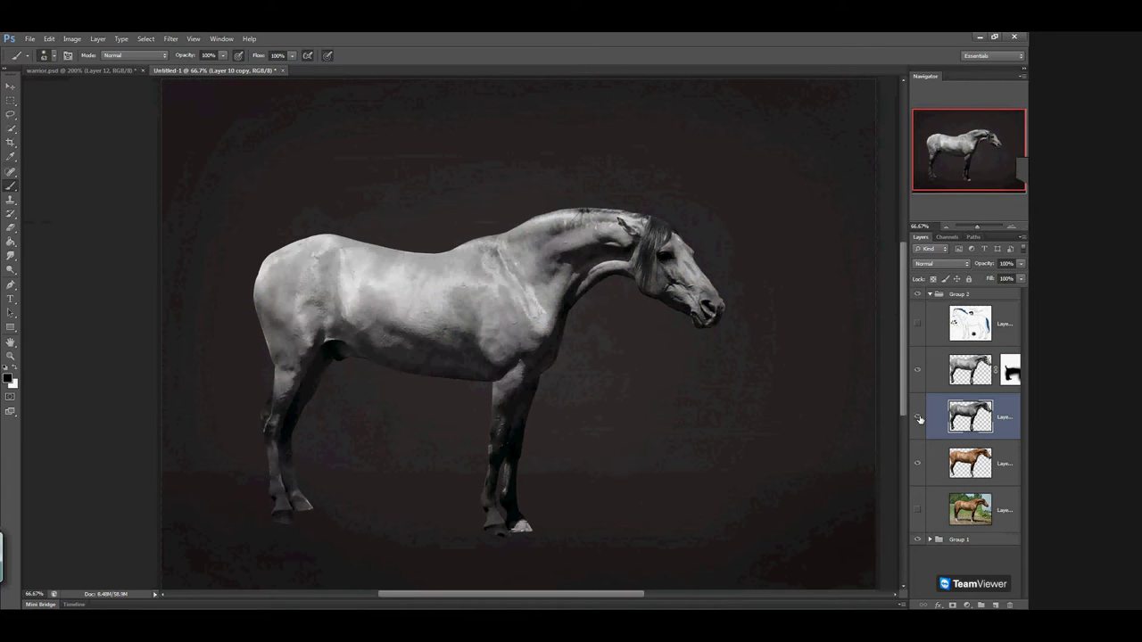
click(919, 370)
click(918, 370)
scroll(746, 282, up, 1)
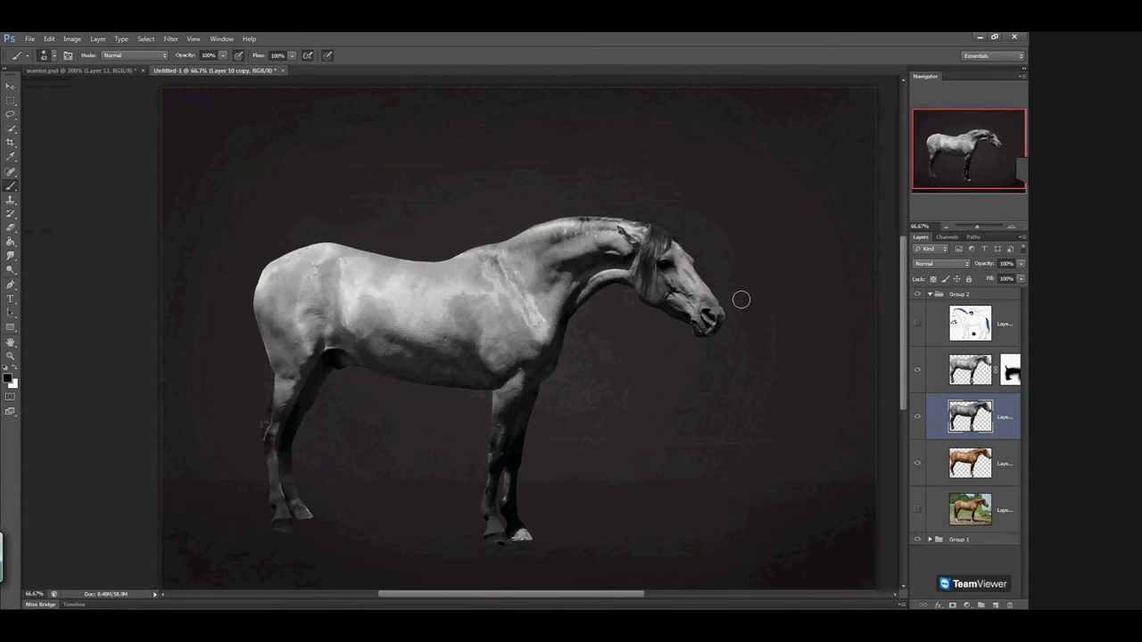
key(ctrl+z)
key(ctrl+z)
Lasso the hock of the near hind leg, darken it with Curves at input 75 and output 59, and deselect
click(11, 115)
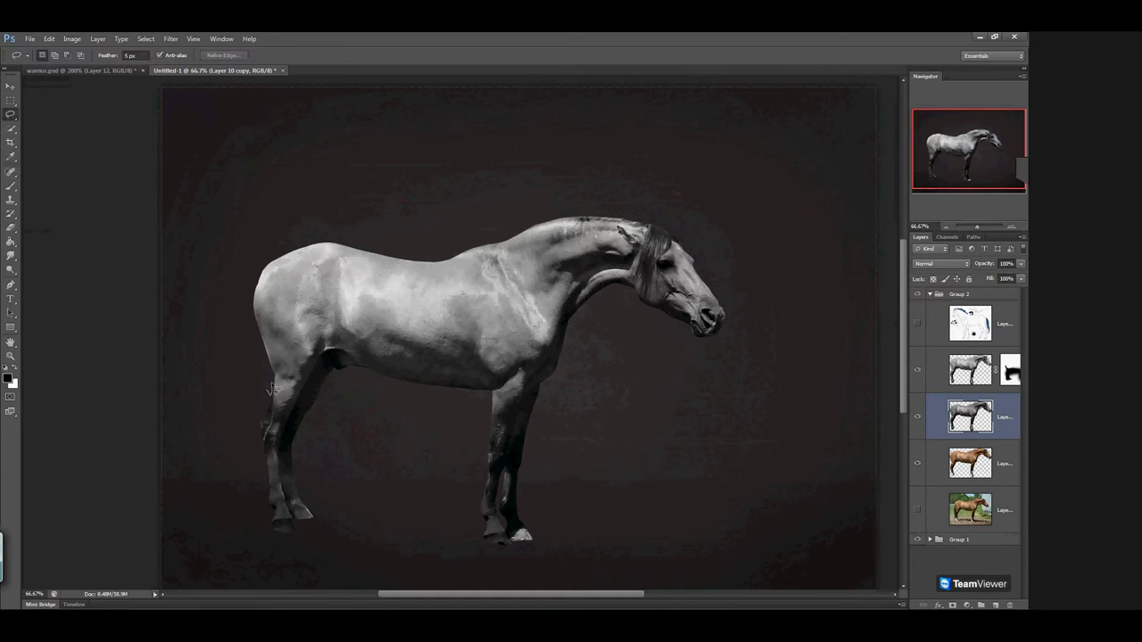
mouse_move(290, 393)
mouse_down()
mouse_move(296, 434)
mouse_move(267, 456)
mouse_move(253, 431)
mouse_move(268, 381)
mouse_up()
click(71, 38)
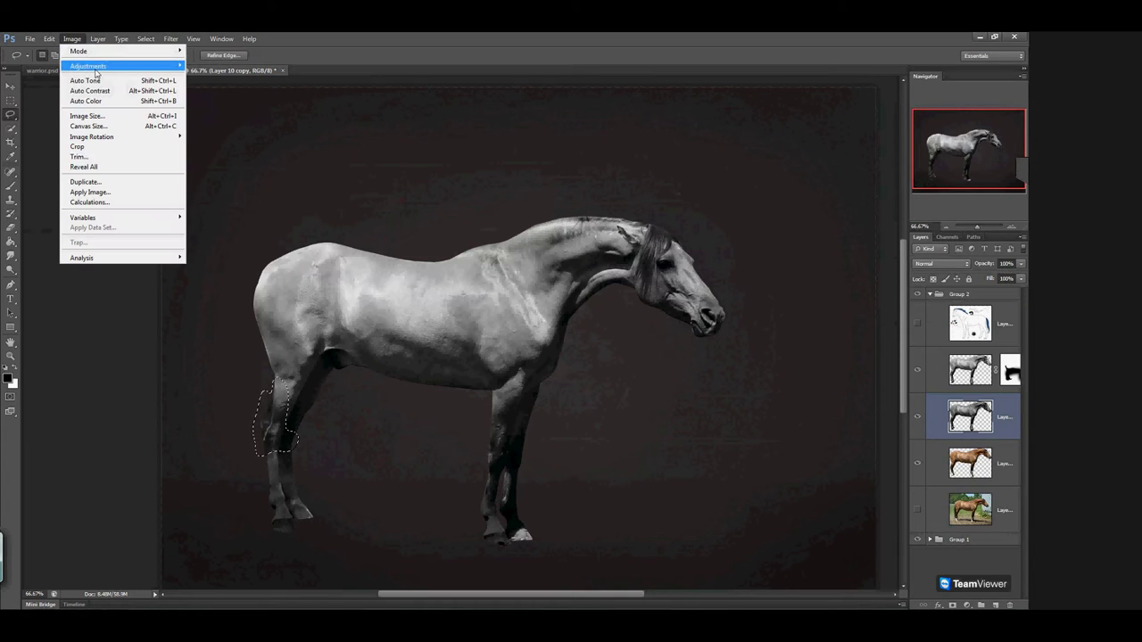
mouse_move(98, 66)
click(223, 86)
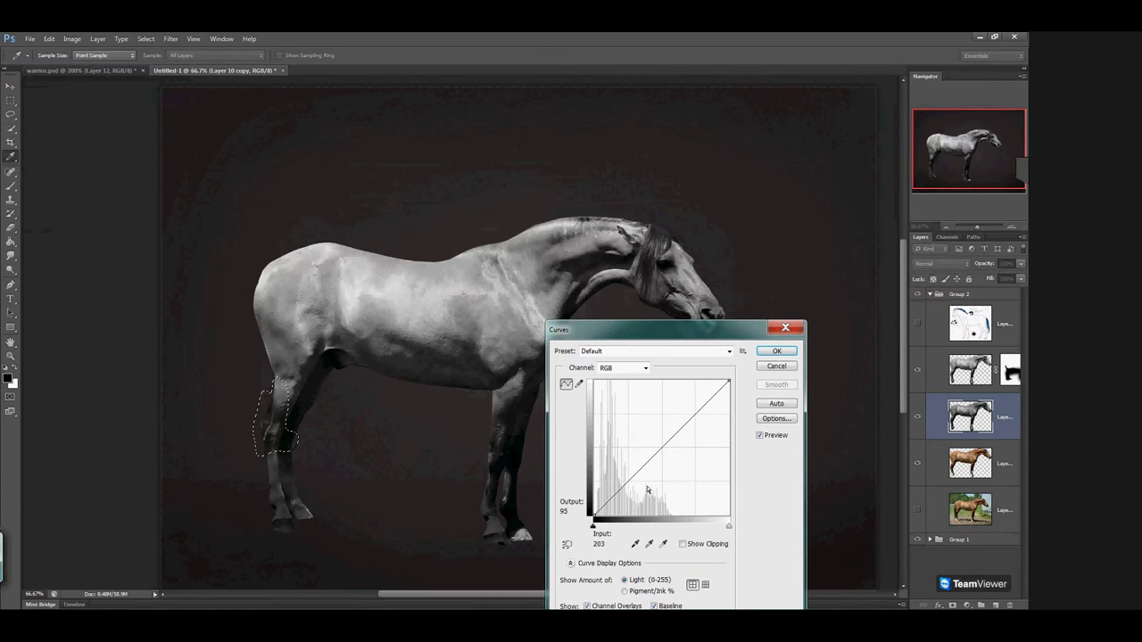
drag(628, 480, 634, 484)
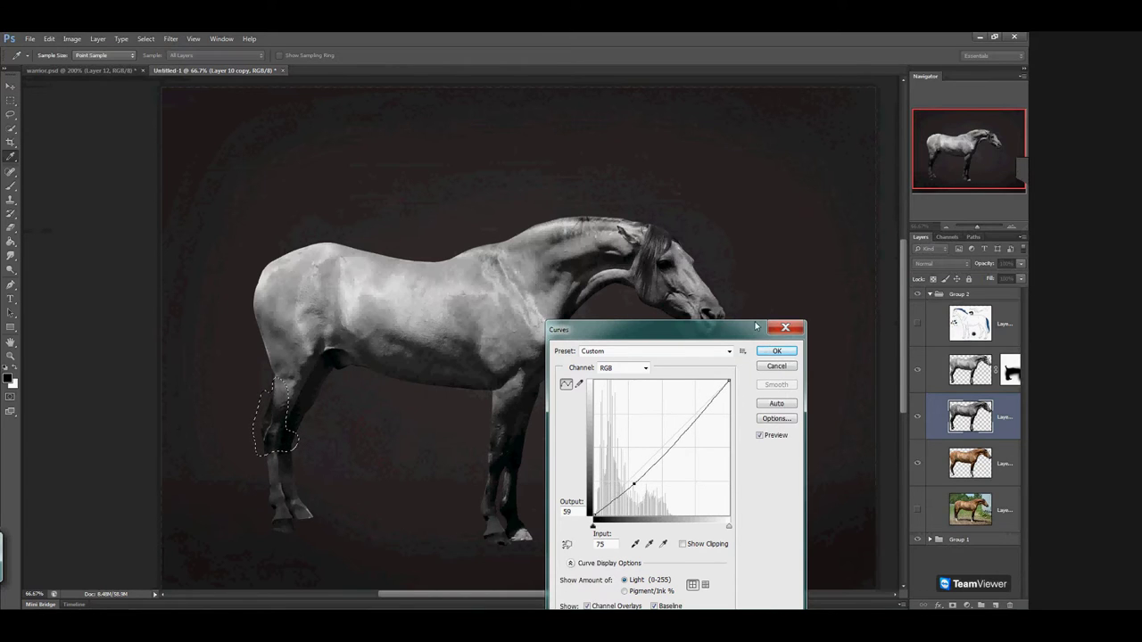
click(777, 350)
key(ctrl+d)
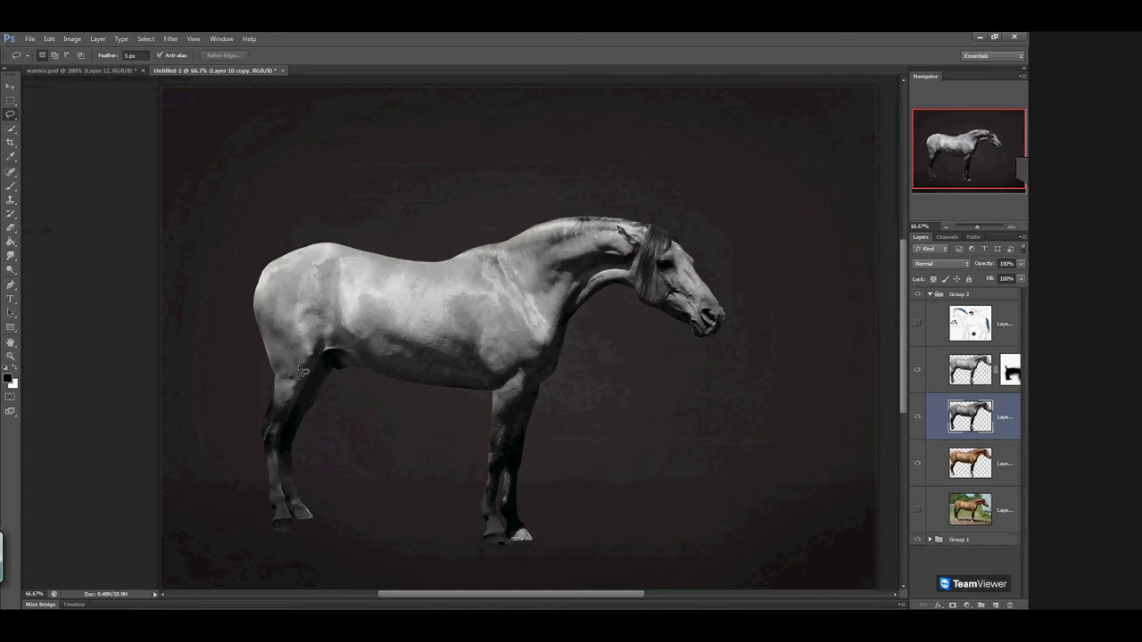
On the brightened copy's mask, paint black around the hind legs and white over the front legs with the Brush
click(919, 371)
click(1010, 370)
click(10, 185)
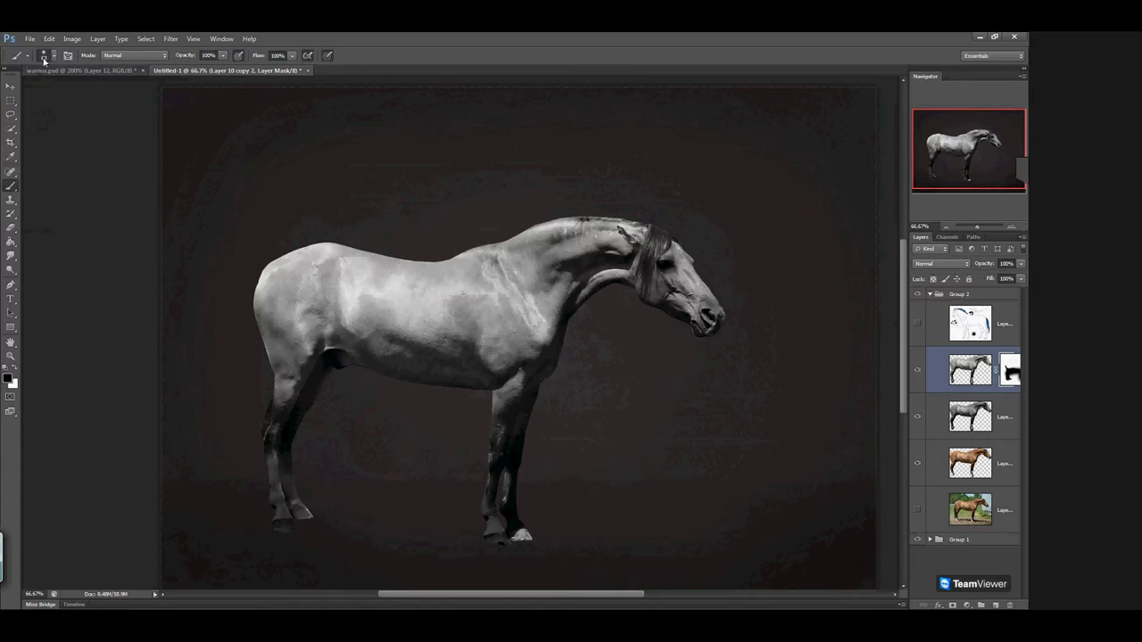
click(49, 55)
mouse_move(268, 459)
mouse_down()
mouse_move(291, 408)
mouse_move(271, 457)
mouse_move(285, 392)
mouse_move(286, 479)
mouse_move(274, 451)
mouse_move(336, 405)
mouse_up()
click(15, 373)
mouse_move(498, 475)
mouse_down()
mouse_move(492, 490)
mouse_move(513, 489)
mouse_move(519, 416)
mouse_move(517, 441)
mouse_move(499, 438)
mouse_move(456, 533)
mouse_move(539, 448)
mouse_up()
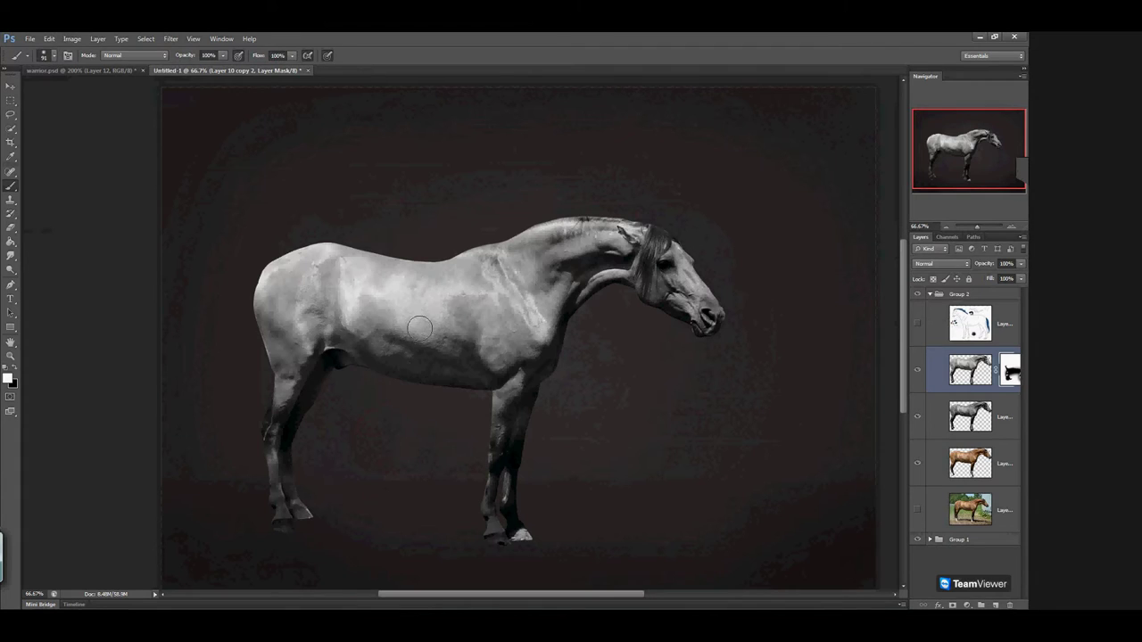
Paint black on the mask over the hindquarters, shoulder and face with a 154 px soft Brush to soften the brightening
click(17, 372)
click(53, 56)
click(72, 91)
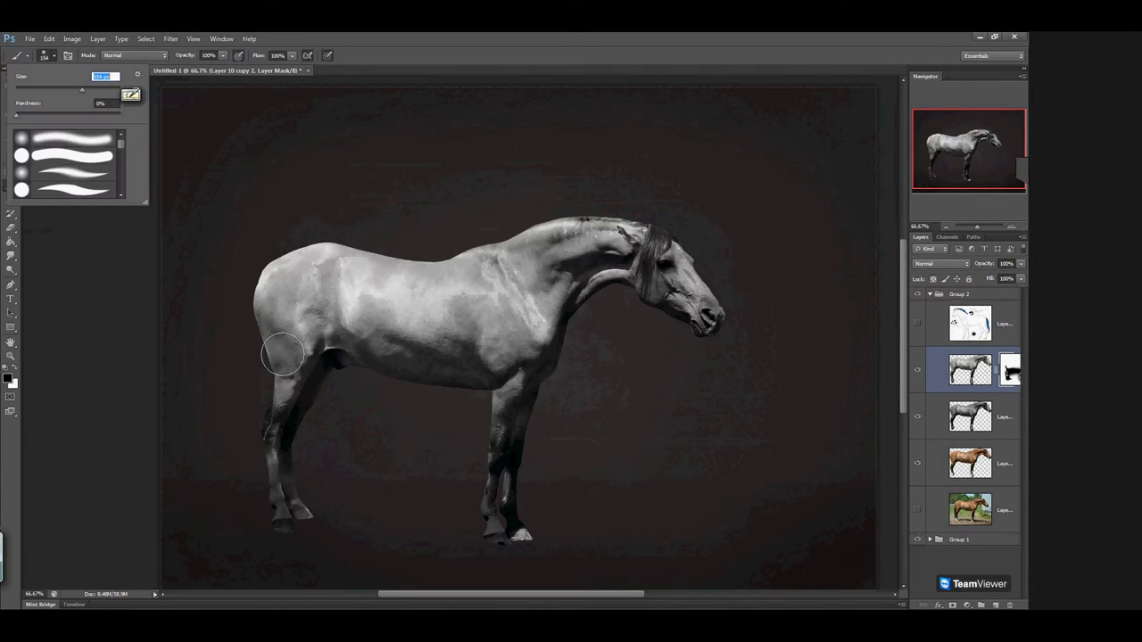
click(285, 385)
click(284, 305)
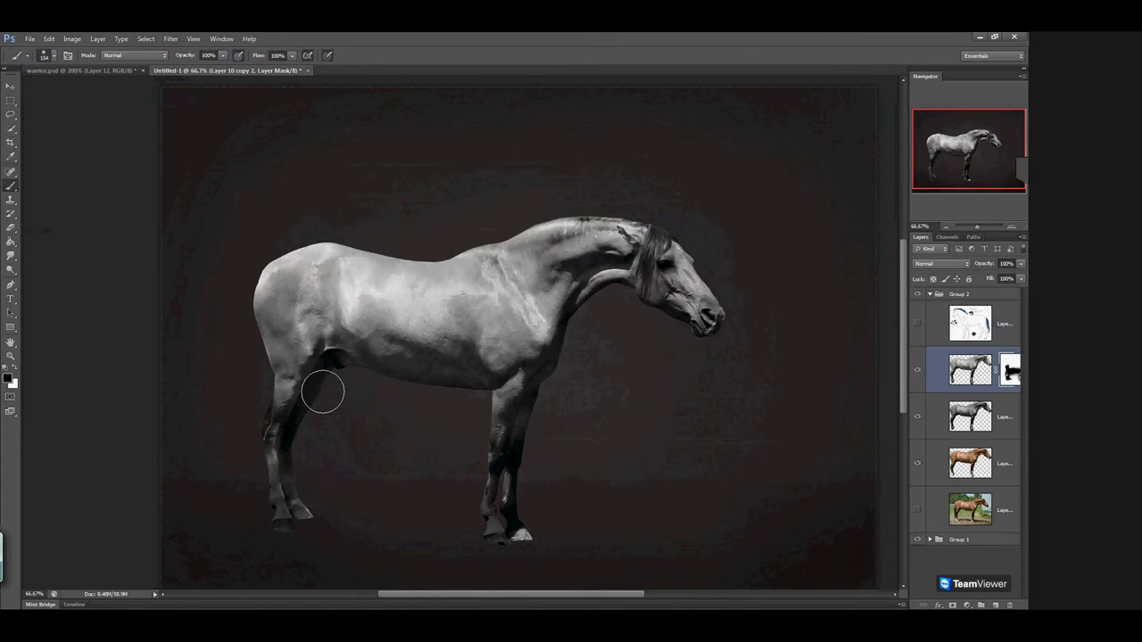
mouse_move(502, 345)
mouse_down()
mouse_move(512, 386)
mouse_move(510, 329)
mouse_move(494, 300)
mouse_move(517, 349)
mouse_up()
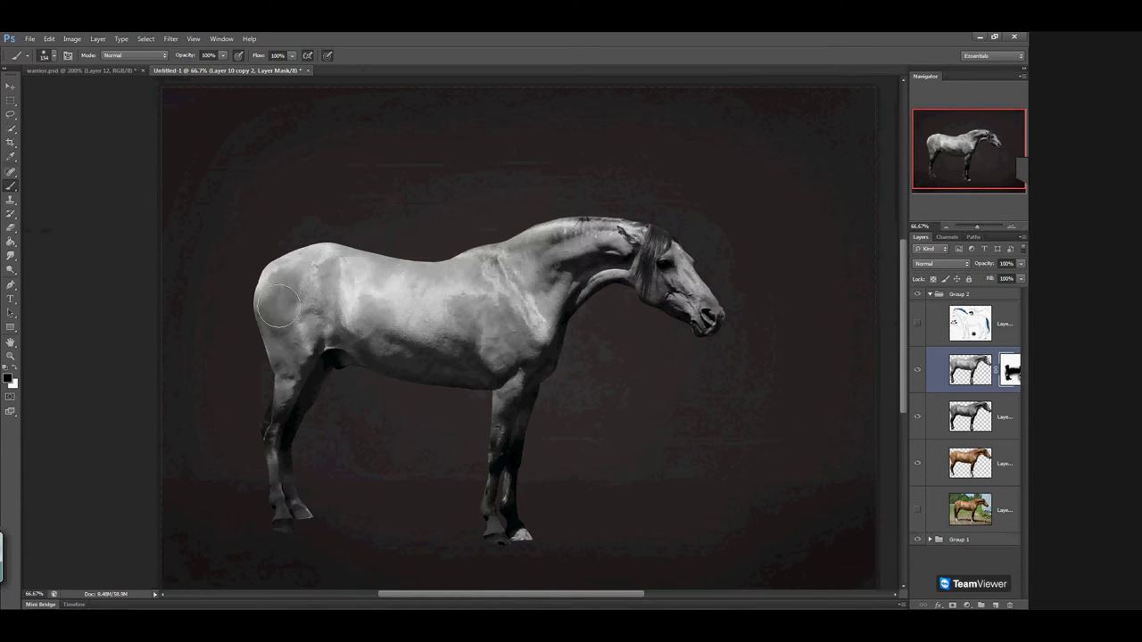
drag(296, 357, 279, 317)
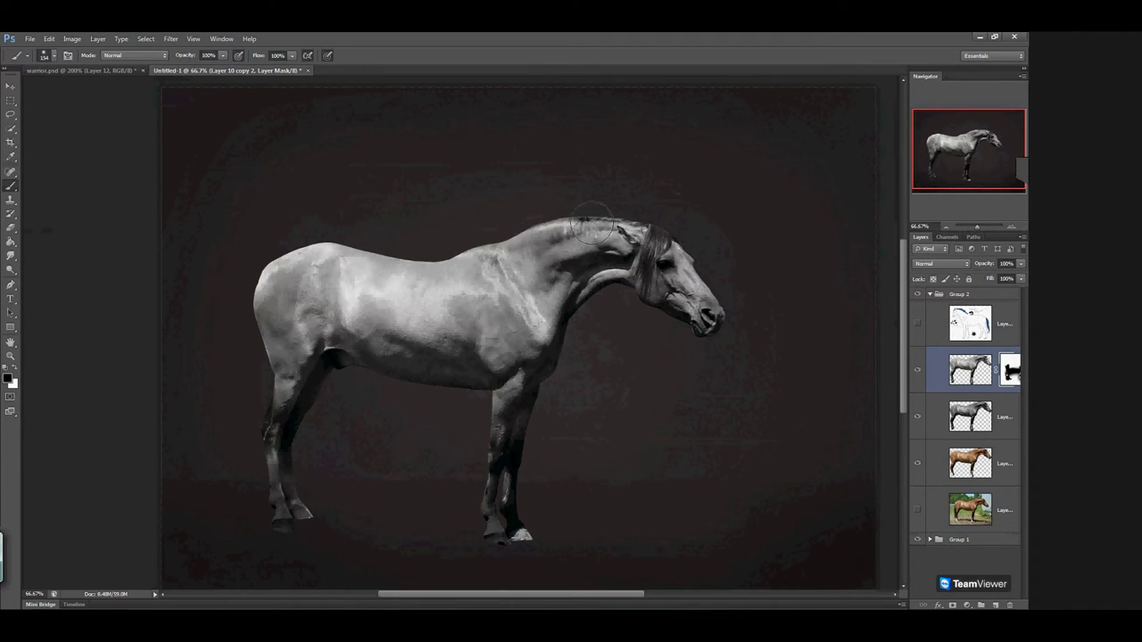
mouse_move(650, 300)
mouse_down()
mouse_move(650, 311)
mouse_move(687, 287)
mouse_up()
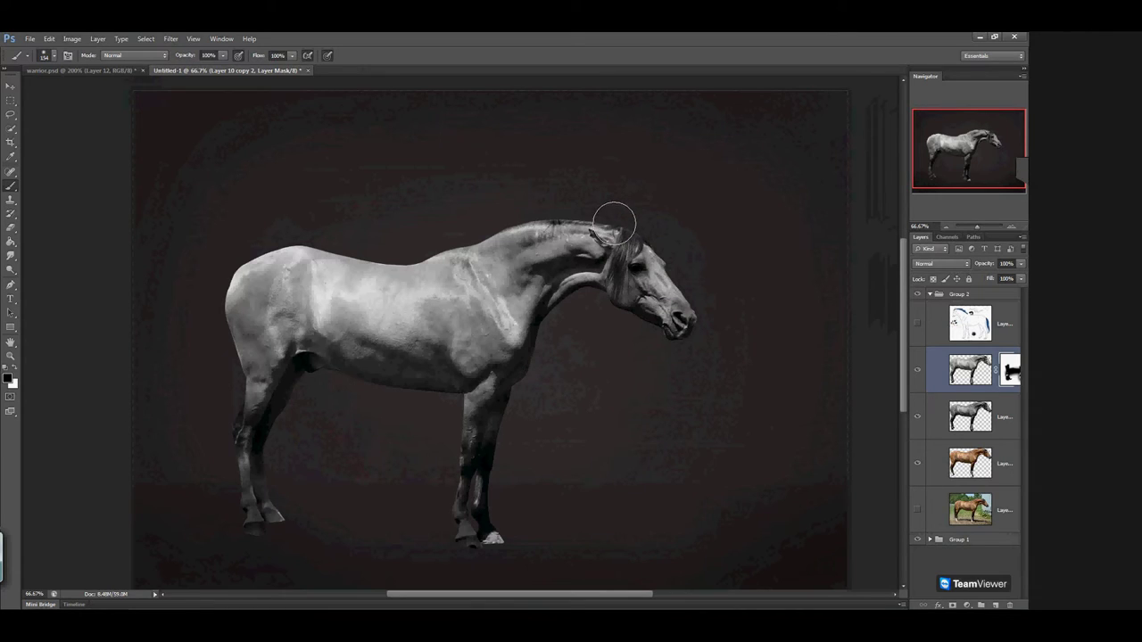
Set the Lasso tool's feather to 20 px and select the horse's muzzle
click(9, 117)
click(130, 55)
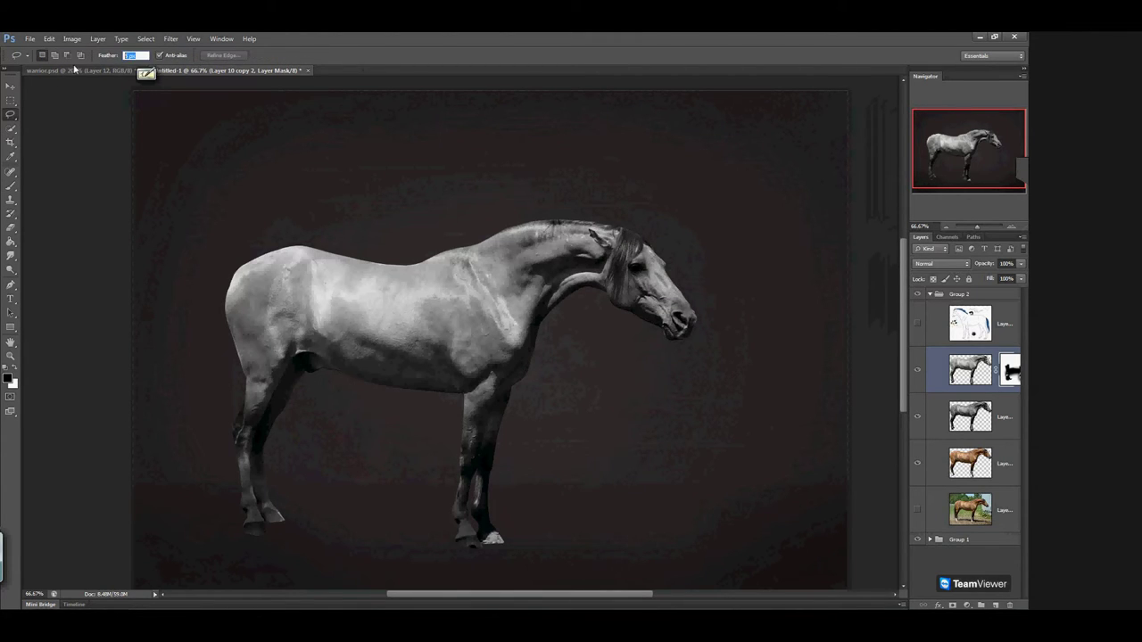
text(20)
key(Return)
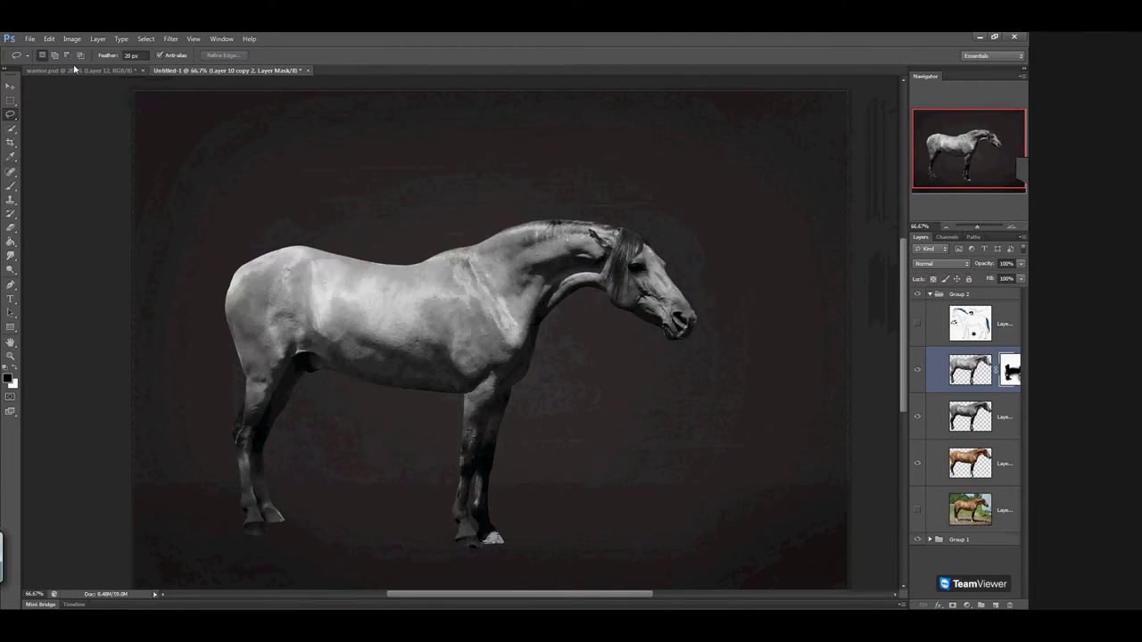
mouse_move(700, 308)
mouse_down()
mouse_move(672, 283)
mouse_move(696, 299)
mouse_up()
click(72, 38)
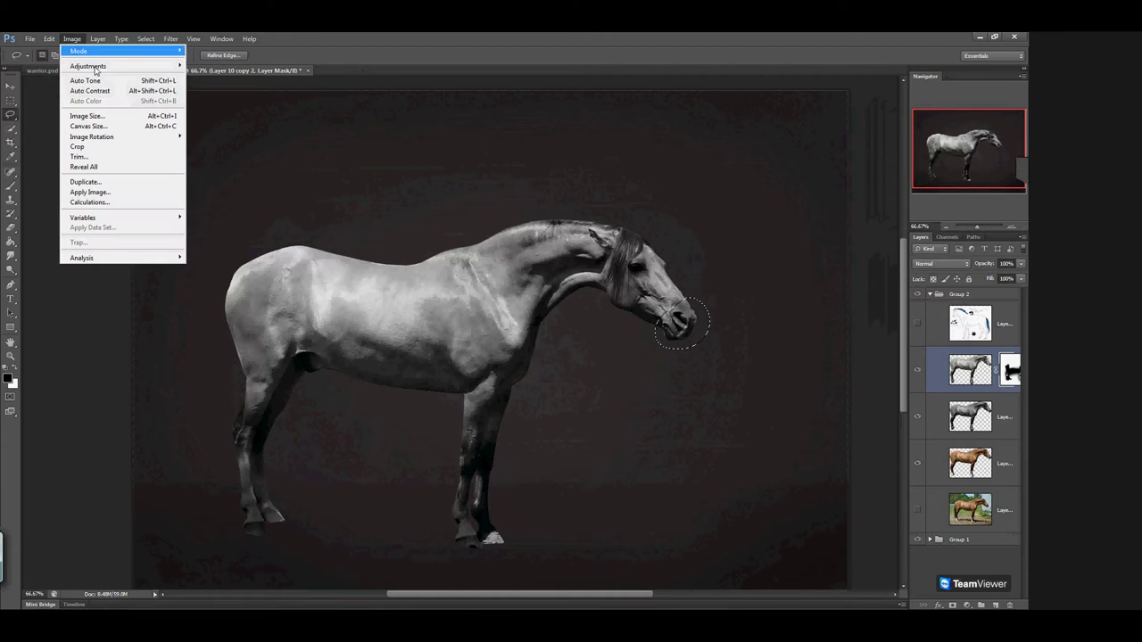
mouse_move(112, 67)
click(228, 68)
mouse_move(714, 165)
mouse_down()
mouse_move(737, 168)
mouse_move(693, 168)
mouse_up()
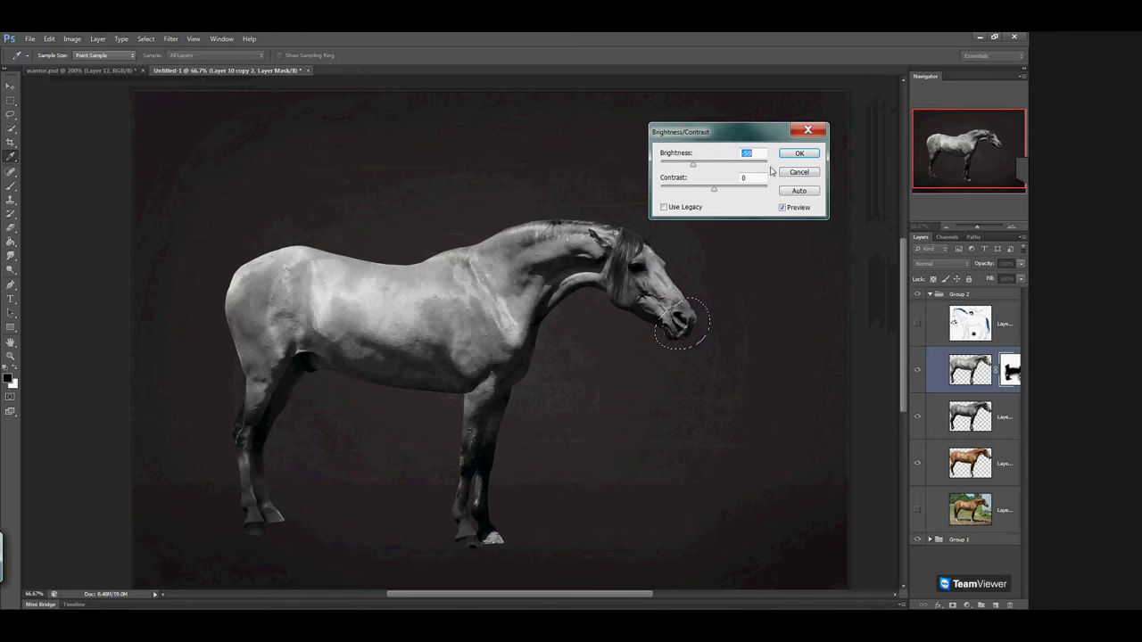
click(788, 172)
Darken the selected muzzle on the gray layer below the masked copy with Brightness at -74 and slightly raised contrast, and deselect
click(955, 422)
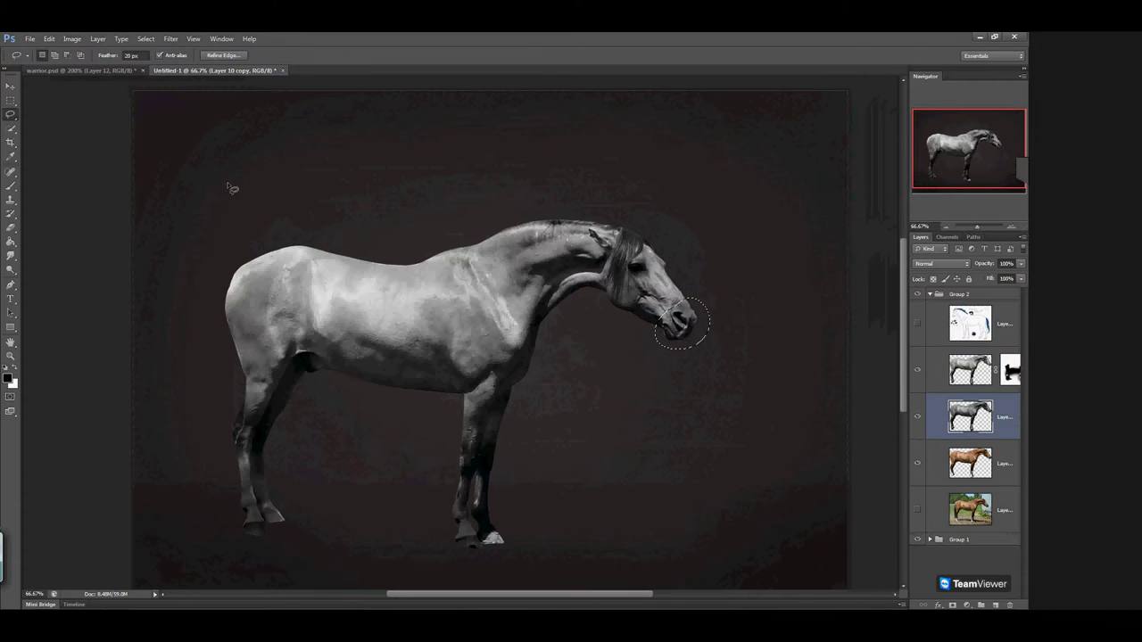
click(72, 39)
mouse_move(90, 67)
click(236, 69)
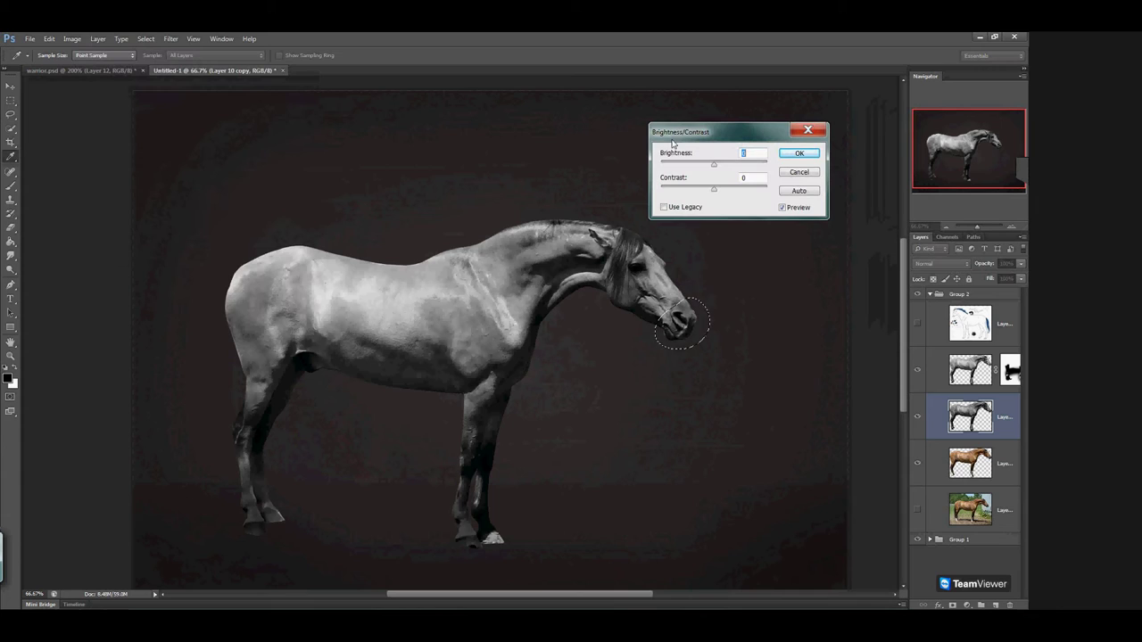
drag(714, 165, 704, 169)
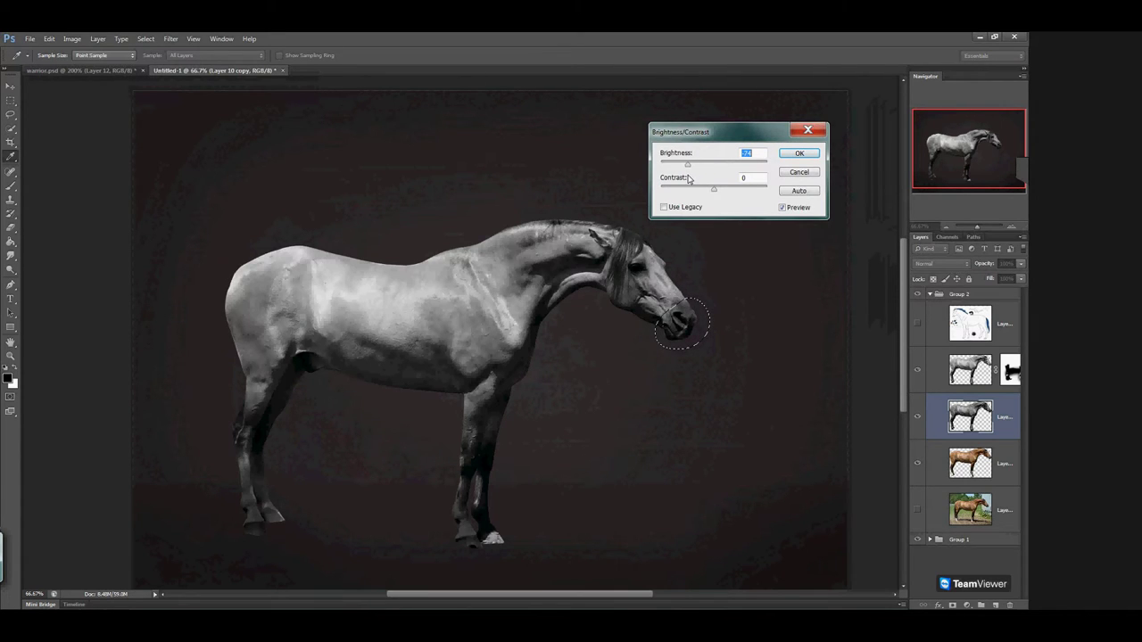
drag(717, 192, 724, 193)
click(797, 152)
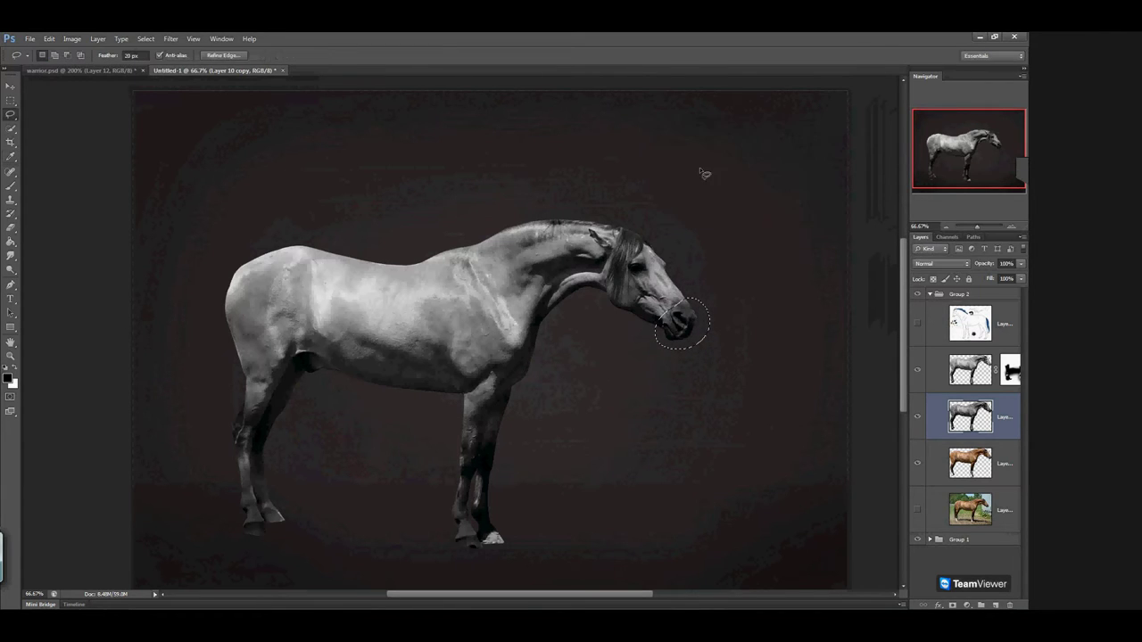
key(ctrl+d)
drag(701, 285, 688, 265)
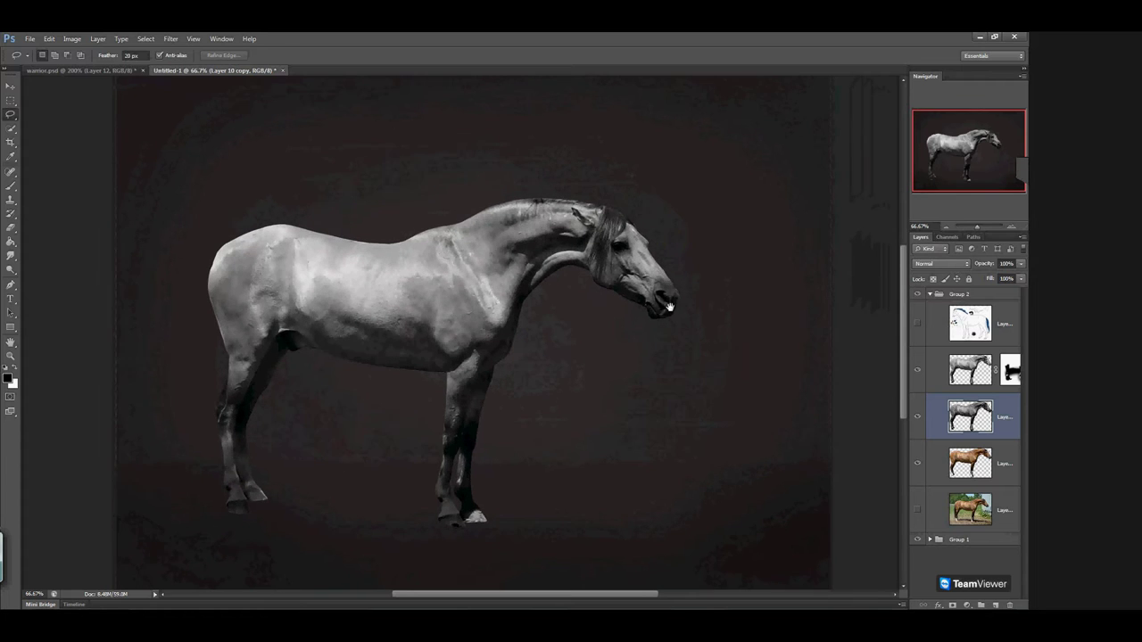
Show the reference drawing briefly to compare it with the gray horse, and hide it again
drag(669, 308, 651, 303)
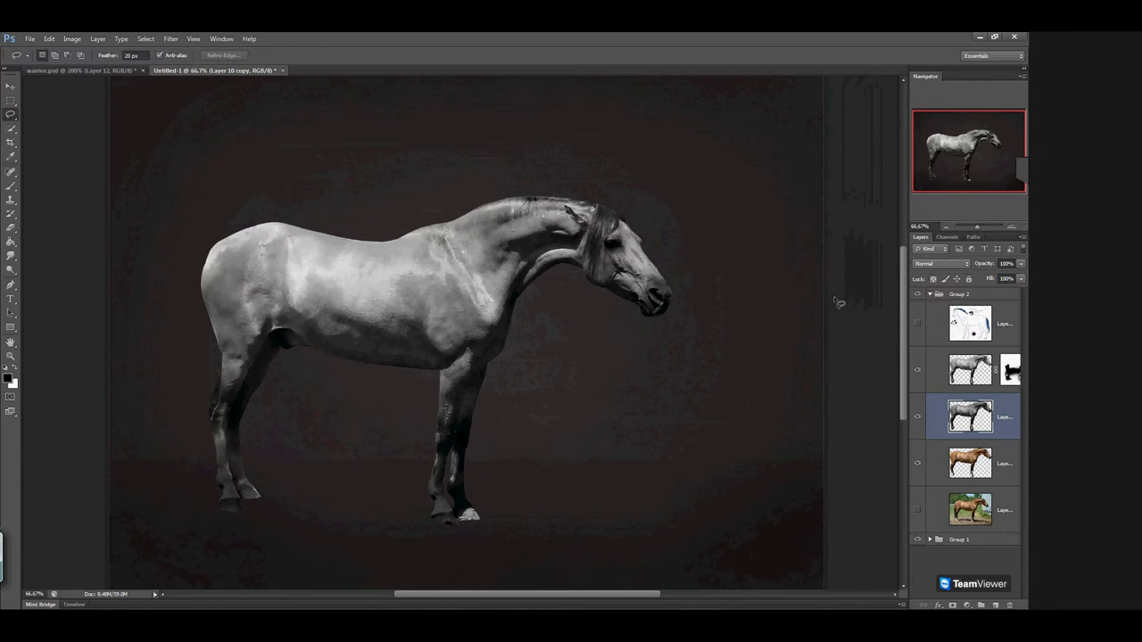
click(918, 327)
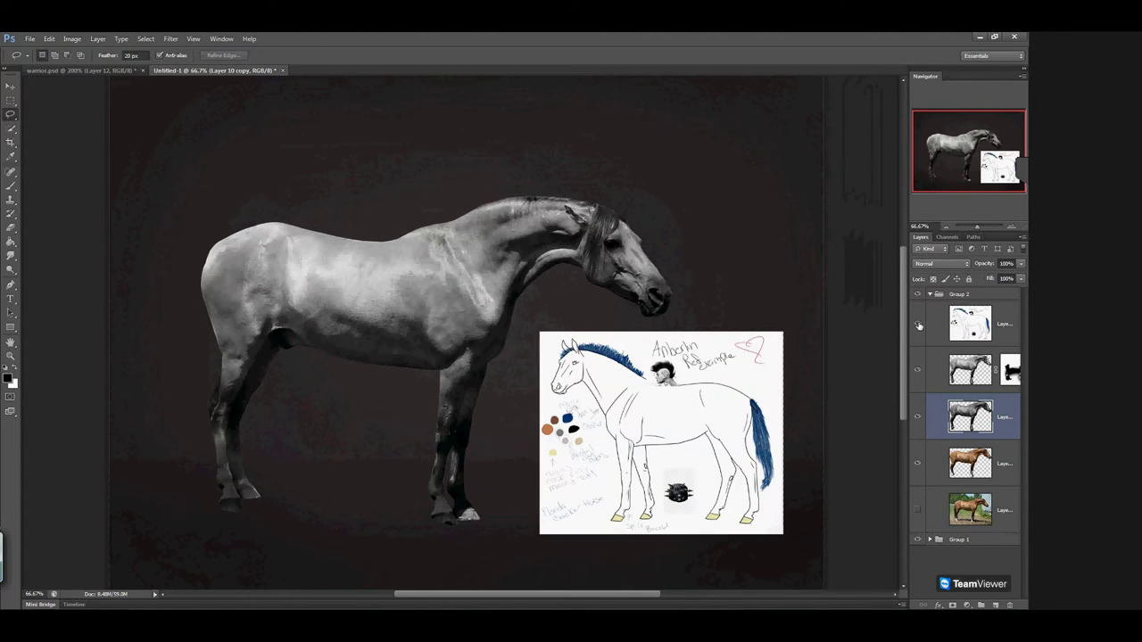
click(918, 326)
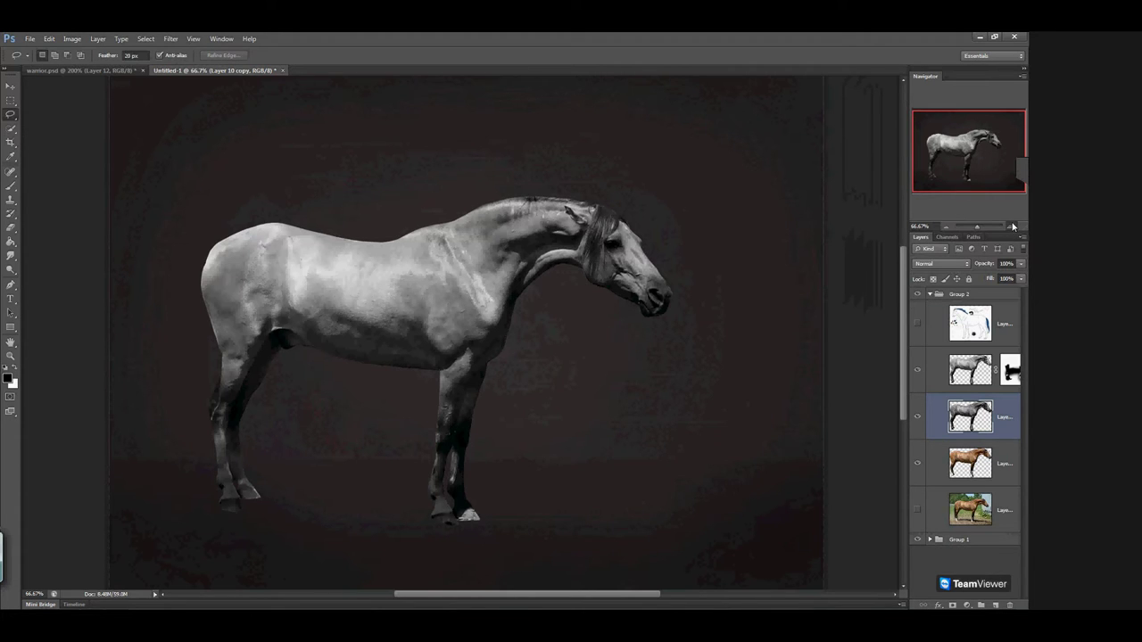
Hide the brown horse layer and merge the masked brightened copy down into the gray horse layer
click(1012, 227)
drag(935, 140, 941, 176)
click(1012, 227)
click(1011, 228)
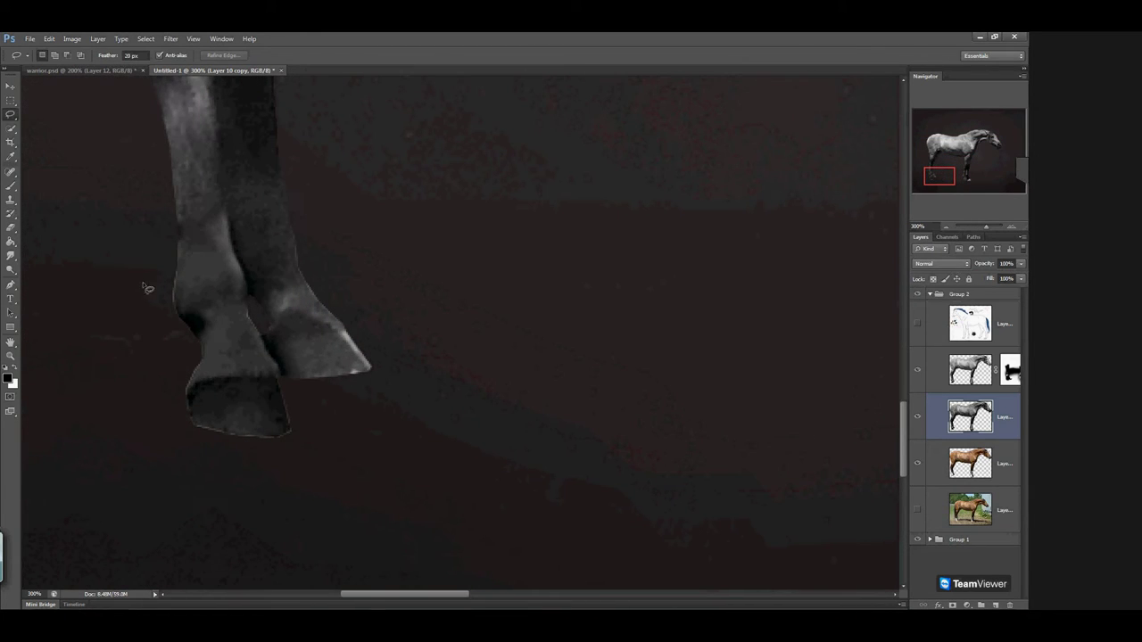
click(919, 464)
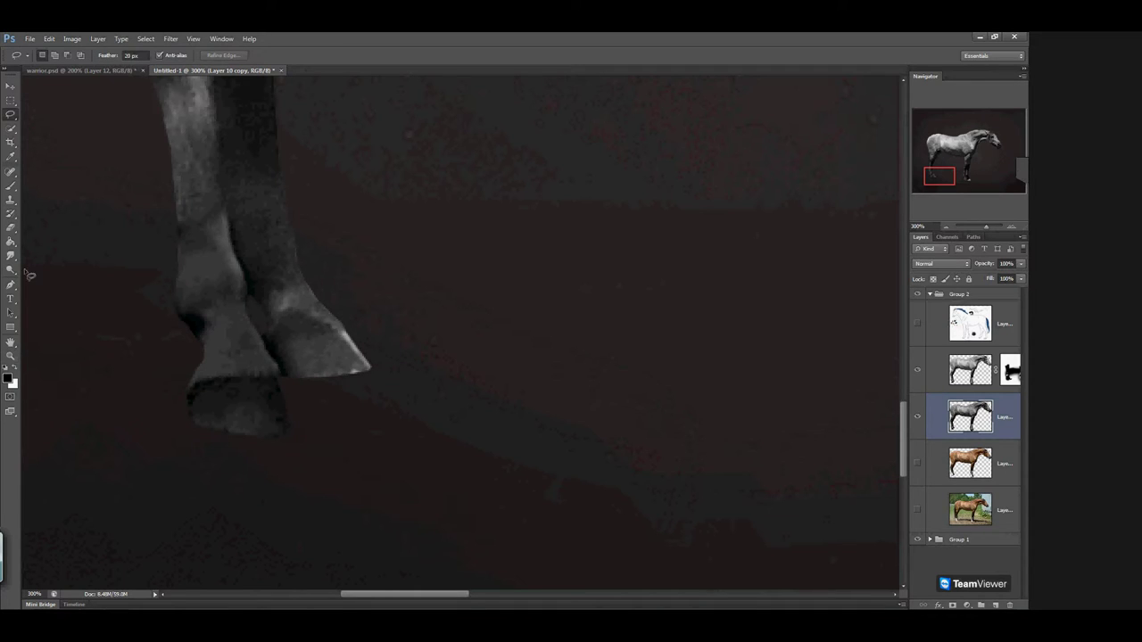
click(939, 371)
right_click(937, 373)
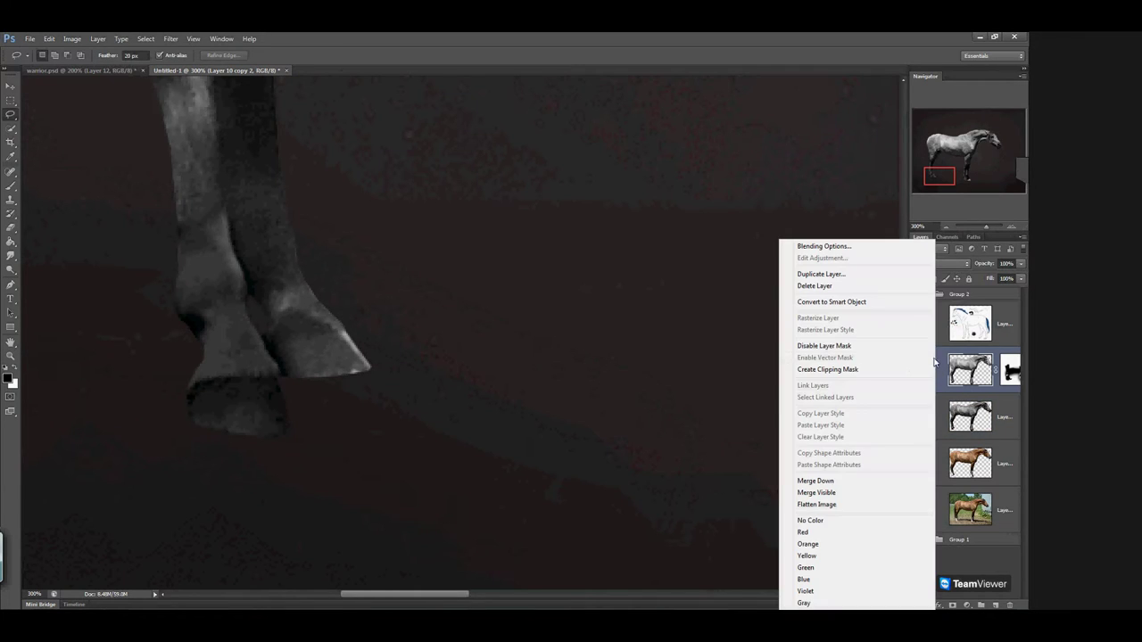
click(836, 482)
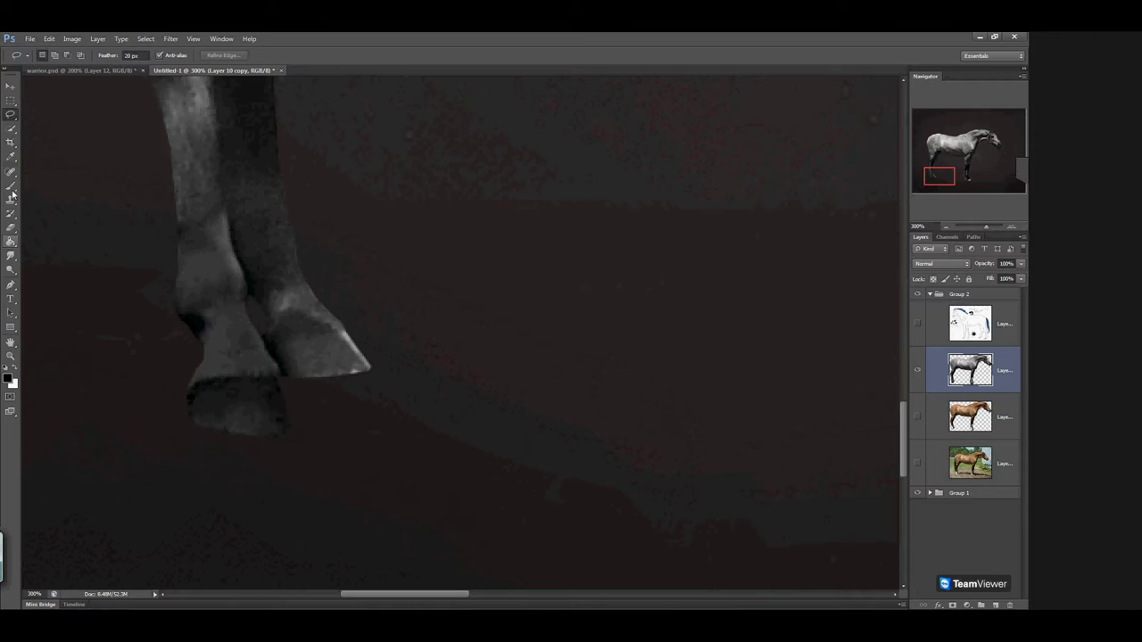
Trace a Pen tool path along the upper edges of the hind hooves and on across the front hooves
click(11, 285)
drag(179, 399, 223, 383)
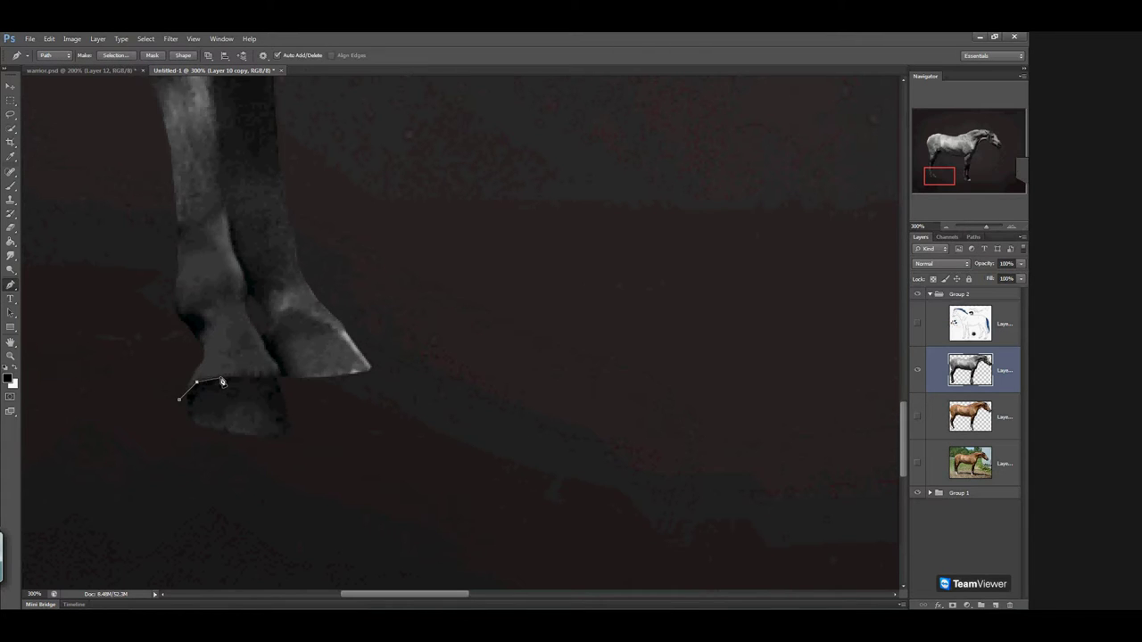
click(276, 374)
drag(268, 351, 350, 332)
drag(690, 370, 446, 385)
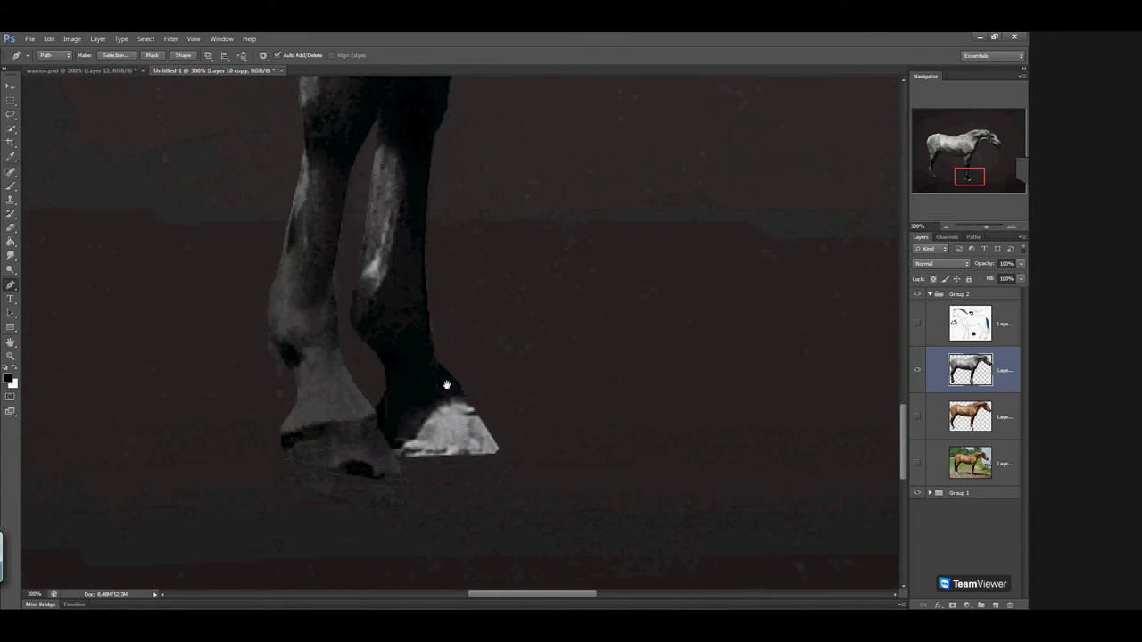
drag(282, 439, 471, 397)
click(471, 396)
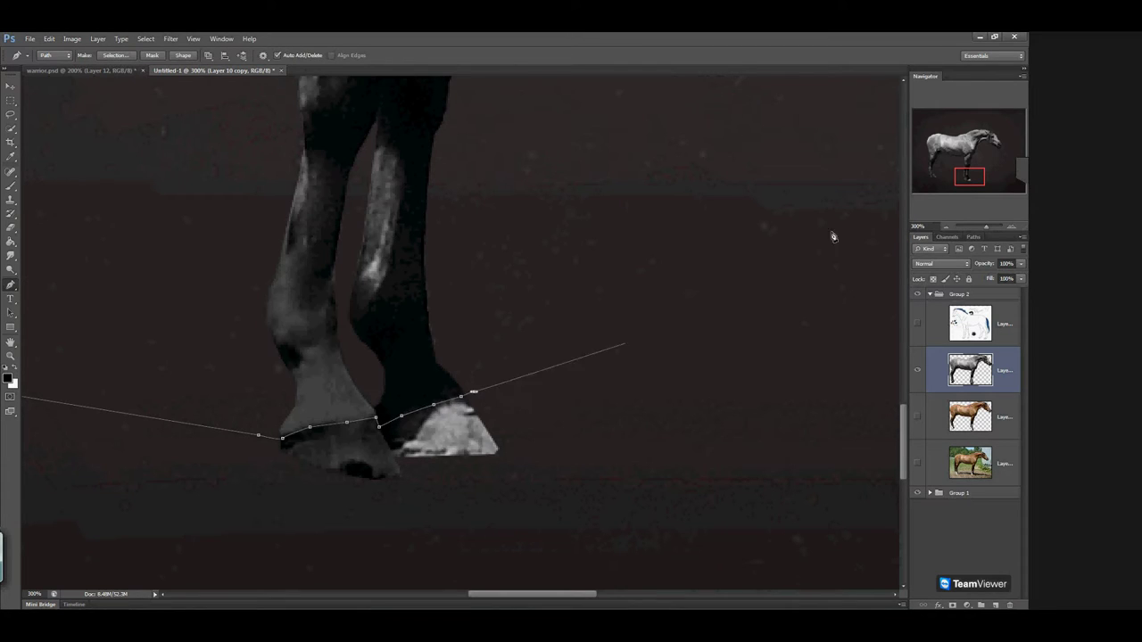
Close the path beneath all four hooves and turn it into a new anti-aliased selection with a feather radius of 0
click(947, 227)
click(947, 227)
click(946, 227)
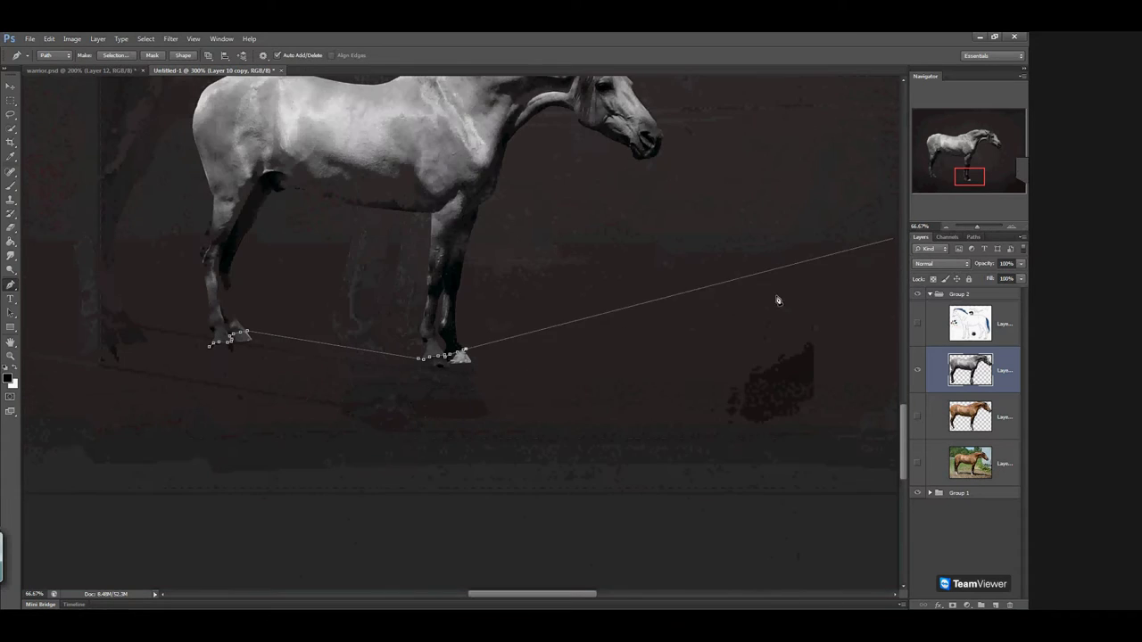
click(492, 372)
click(202, 371)
click(210, 351)
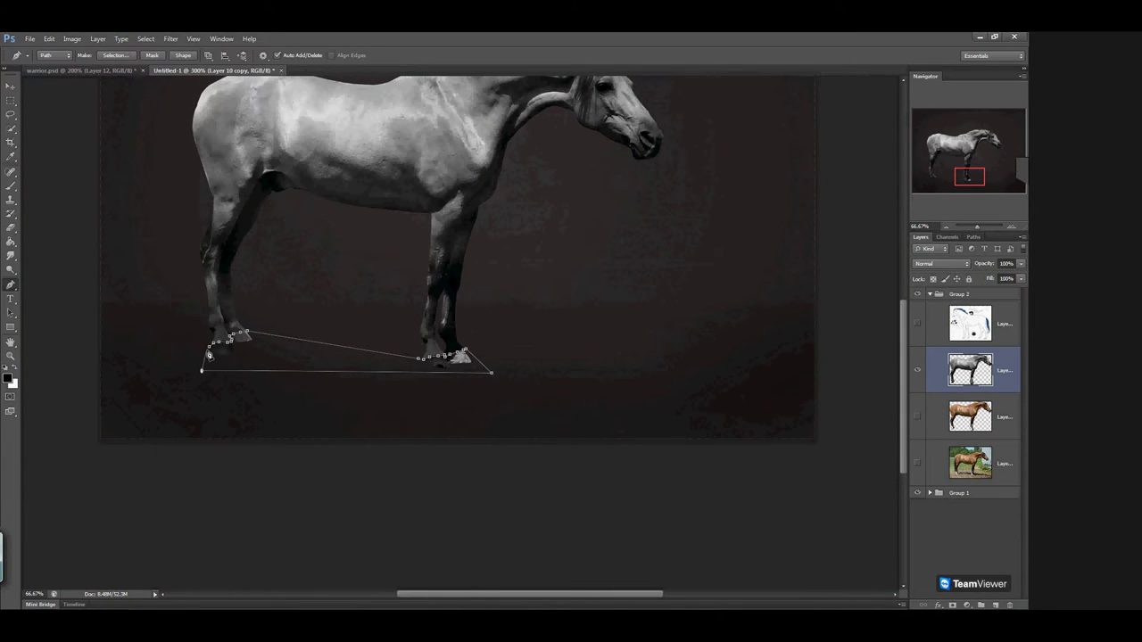
right_click(272, 354)
click(327, 404)
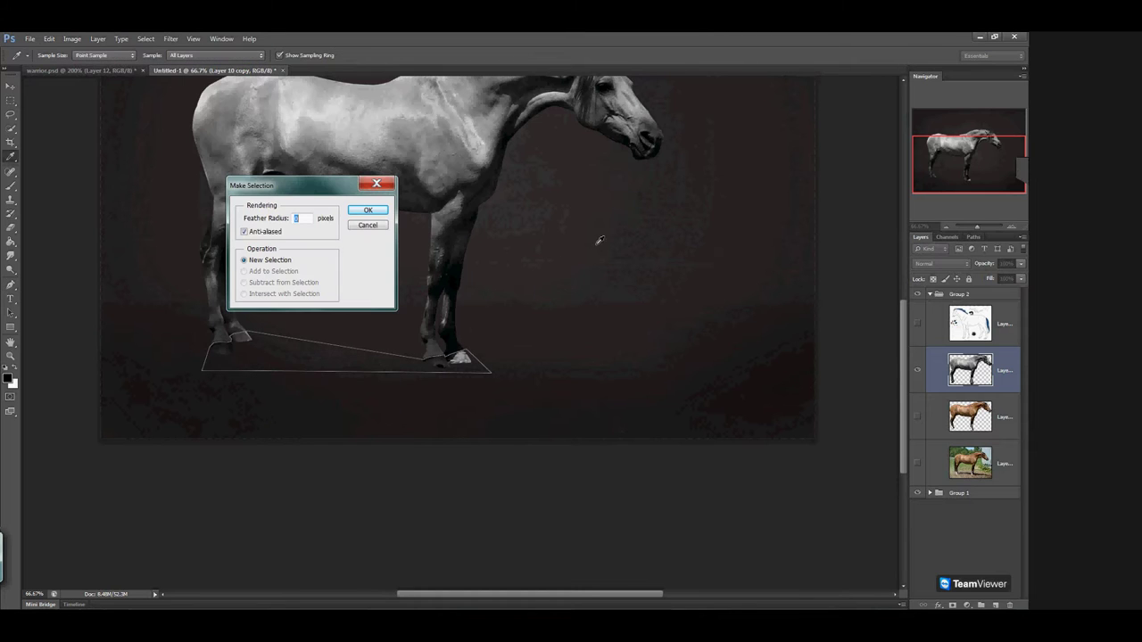
click(371, 209)
Tint the selected hooves golden brown using Color Balance on the midtones with levels +41, 0 and -53
click(1017, 228)
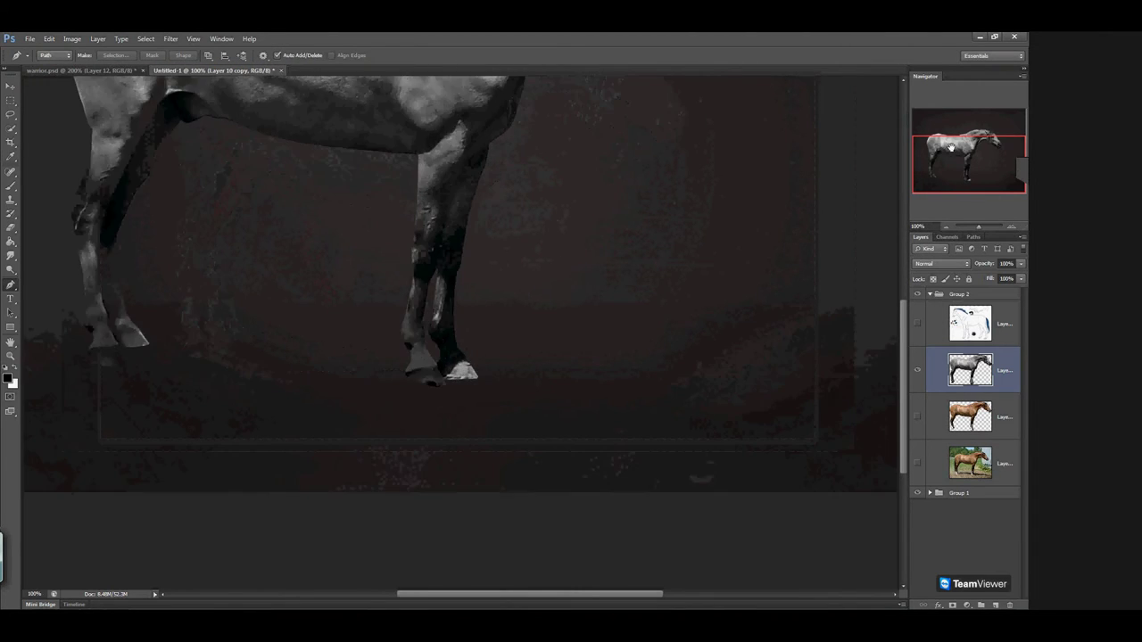
click(71, 38)
mouse_move(102, 73)
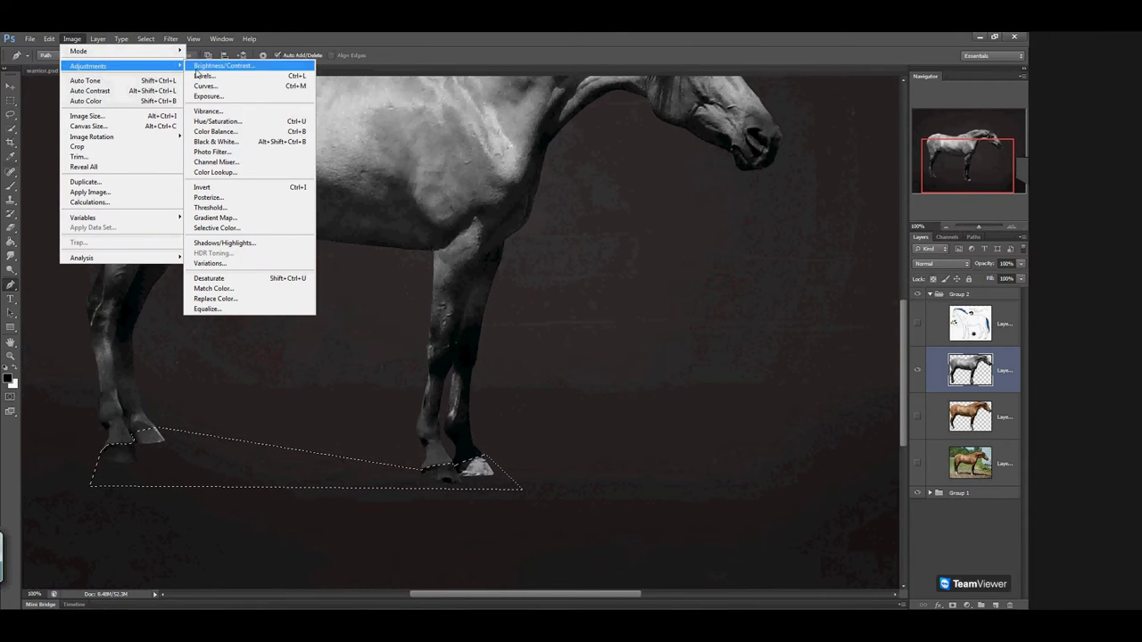
click(230, 132)
drag(687, 394, 711, 371)
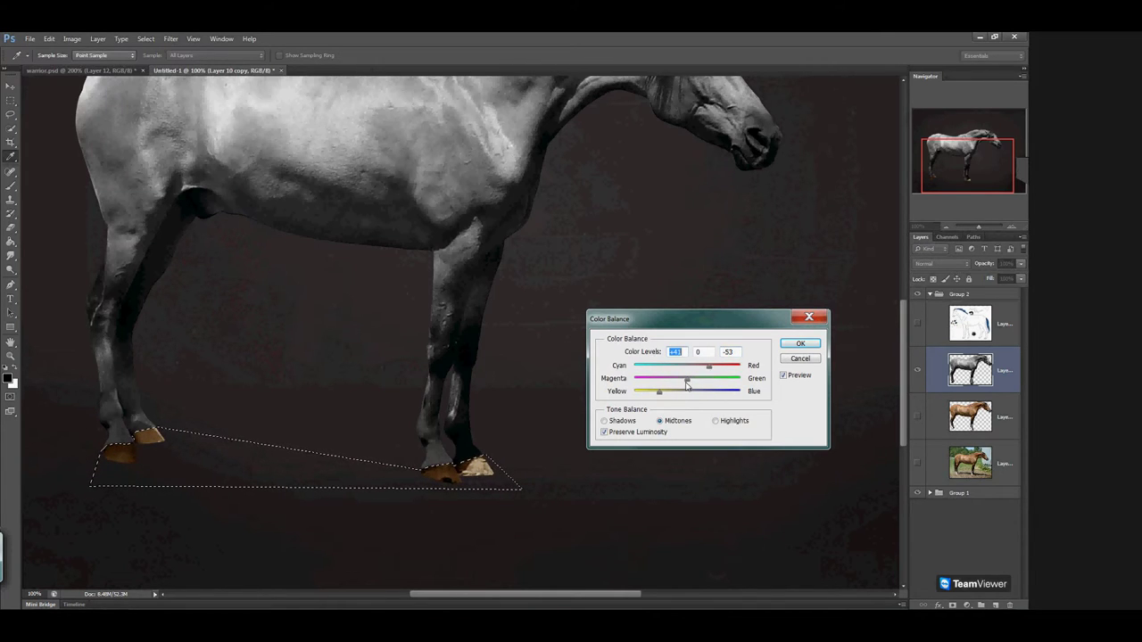
click(800, 344)
key(p)
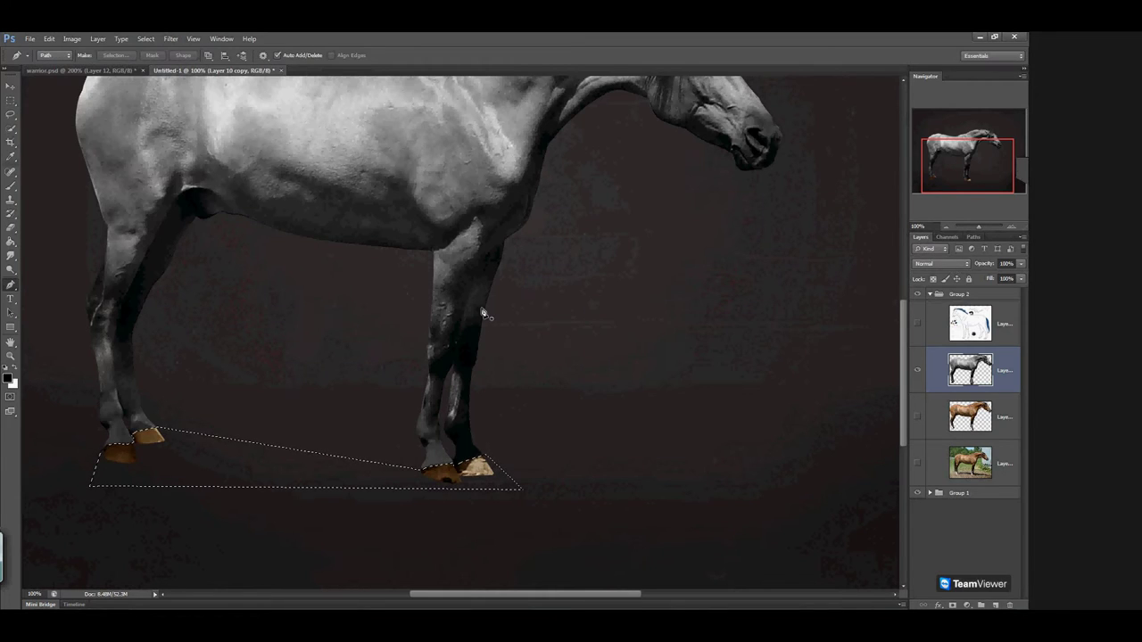
Try brightening the selected hooves with Brightness/Contrast, raising the brightness and setting contrast to -50, and undo it
click(71, 38)
mouse_move(85, 66)
click(223, 69)
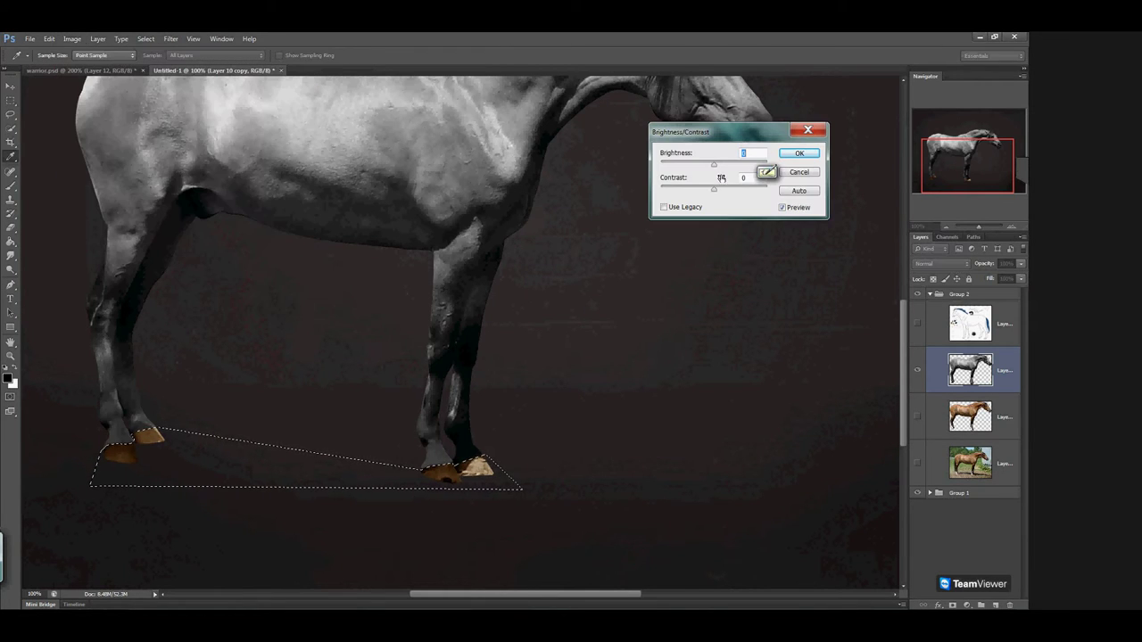
drag(715, 166, 703, 167)
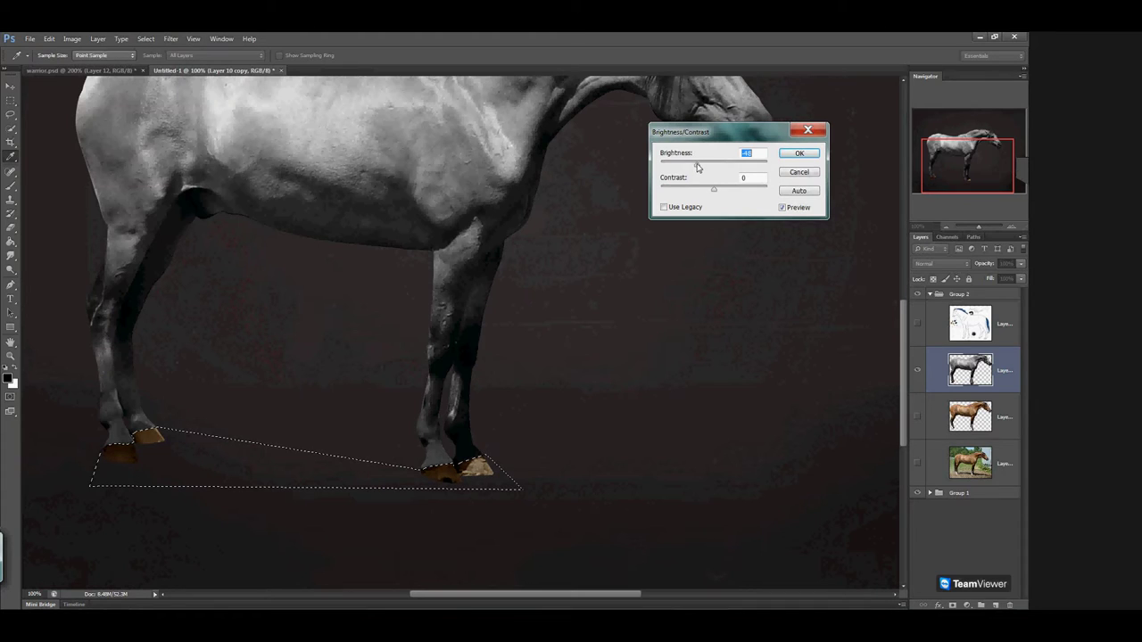
drag(715, 173, 661, 189)
drag(735, 166, 744, 170)
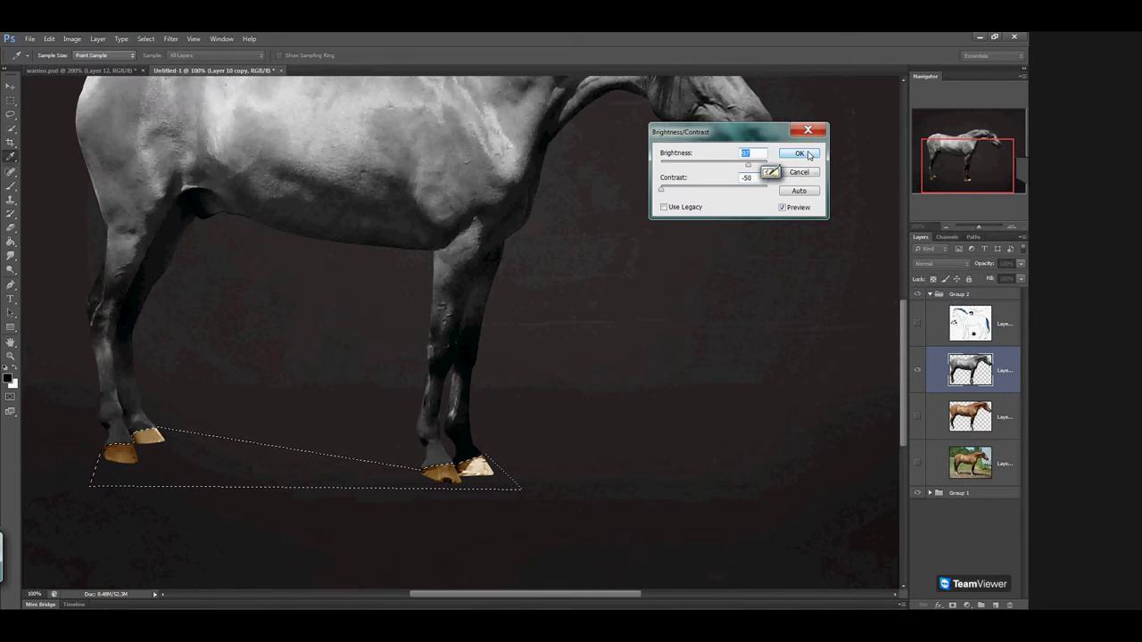
click(799, 153)
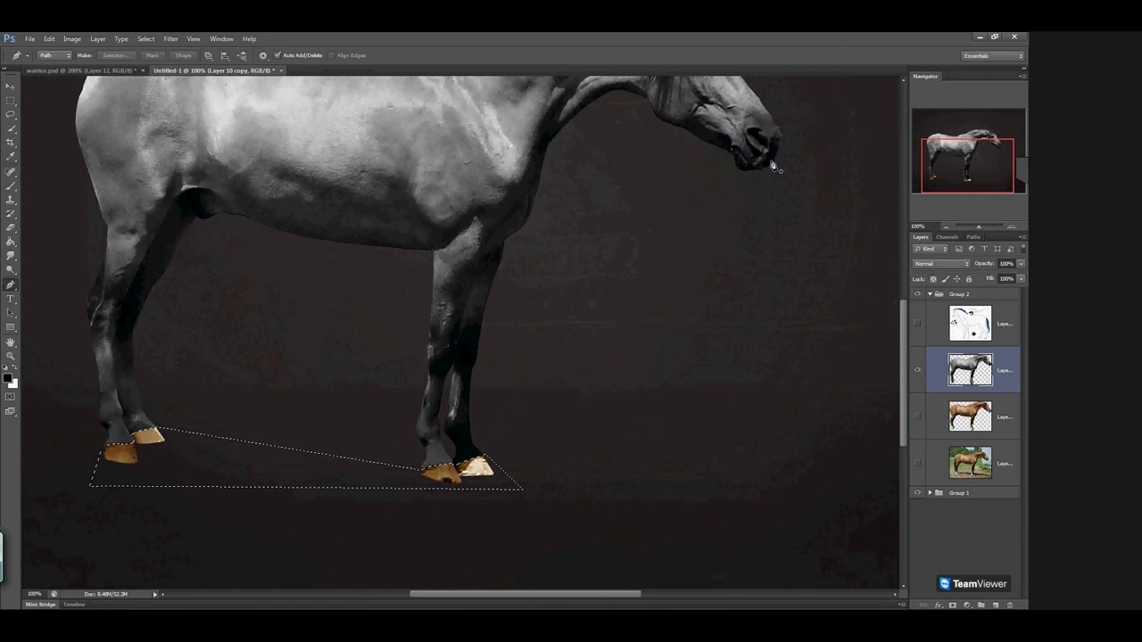
right_click(402, 339)
click(386, 326)
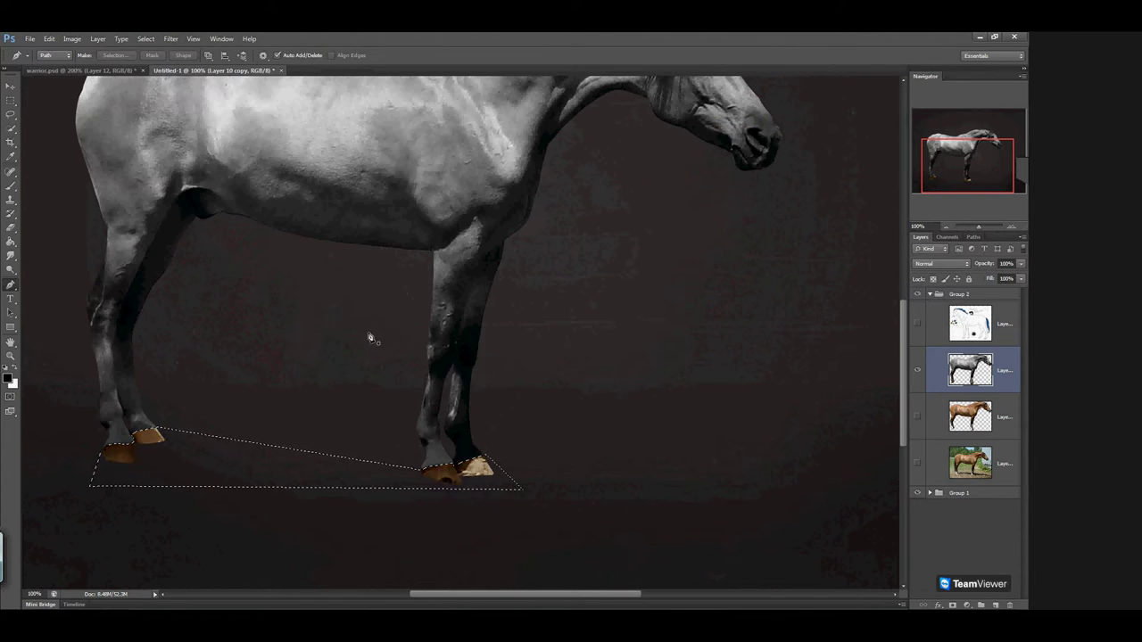
click(72, 39)
mouse_move(89, 68)
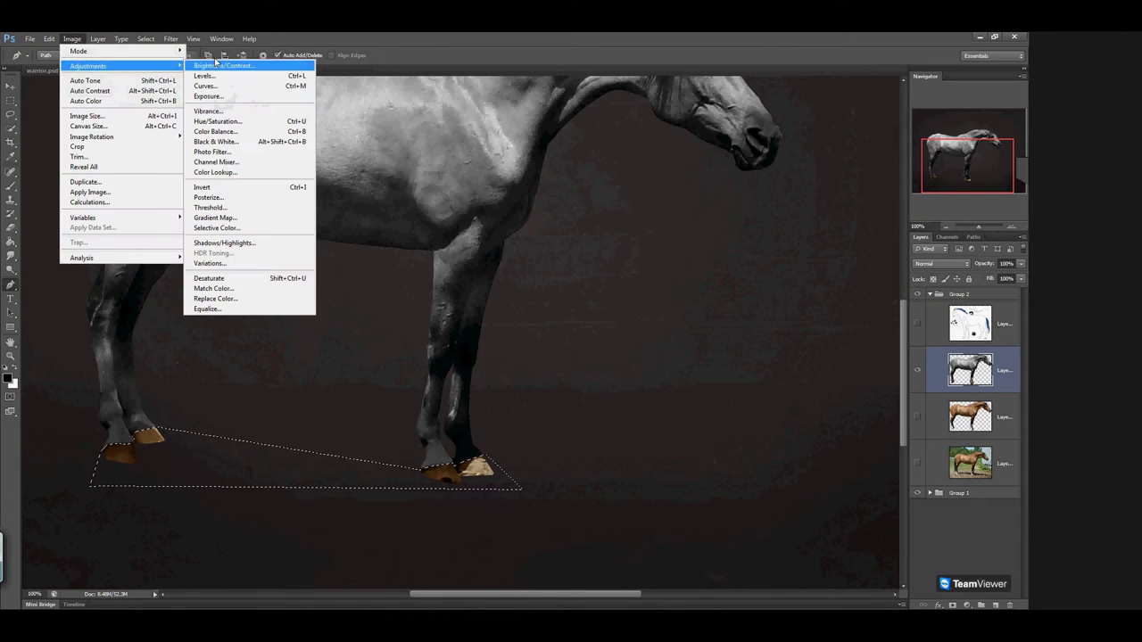
click(214, 66)
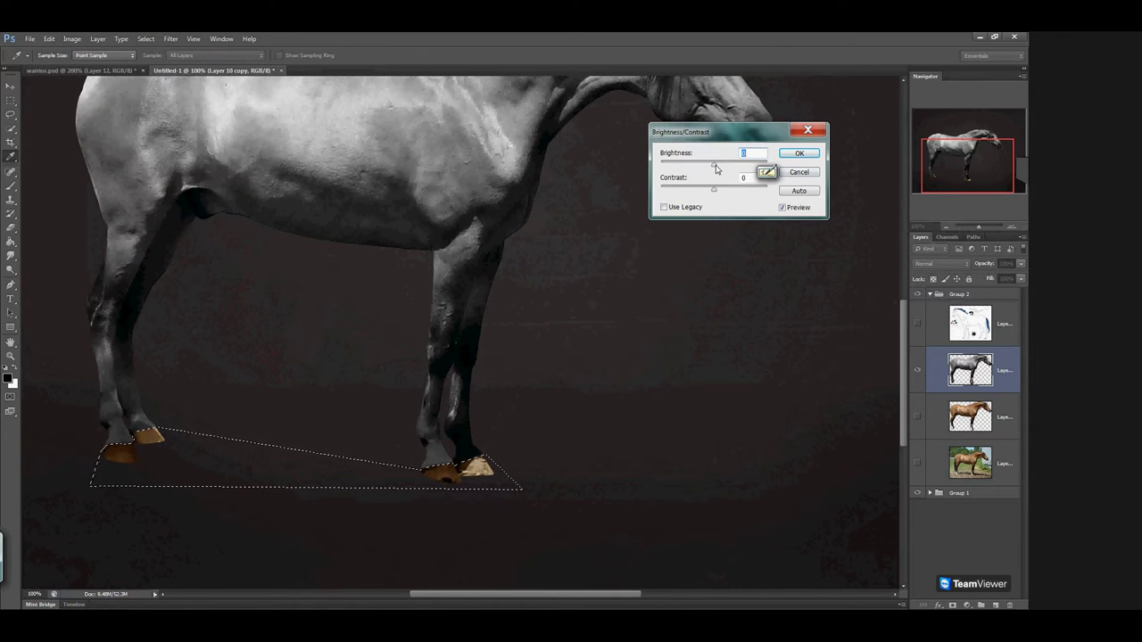
click(799, 172)
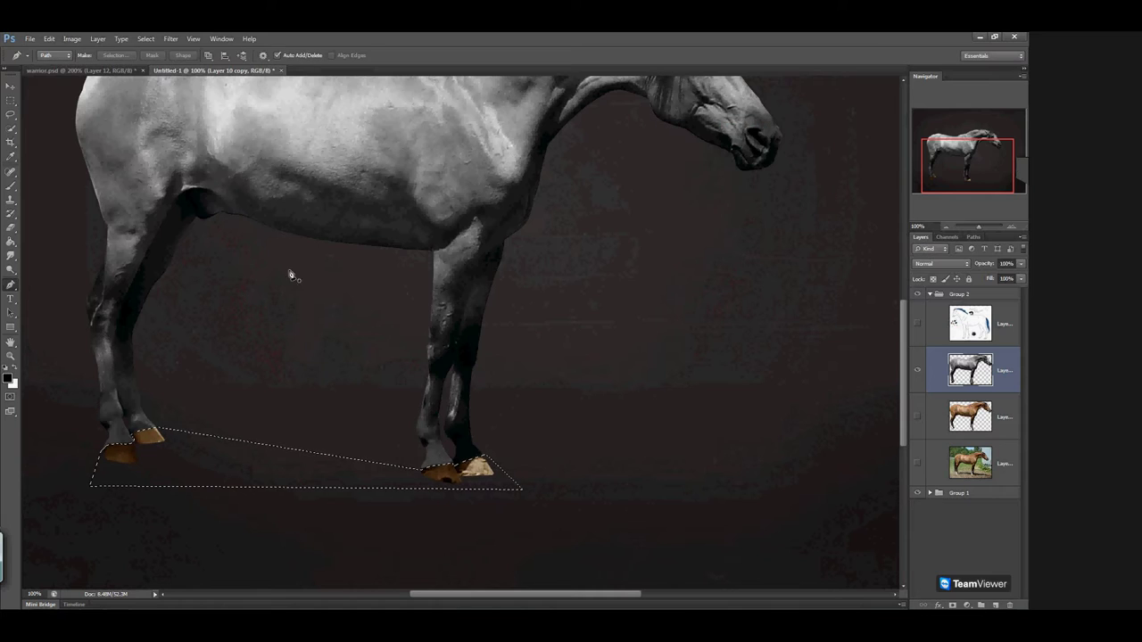
Deselect the hooves and set the Lasso tool's feather to 5 px
key(m)
key(ctrl+d)
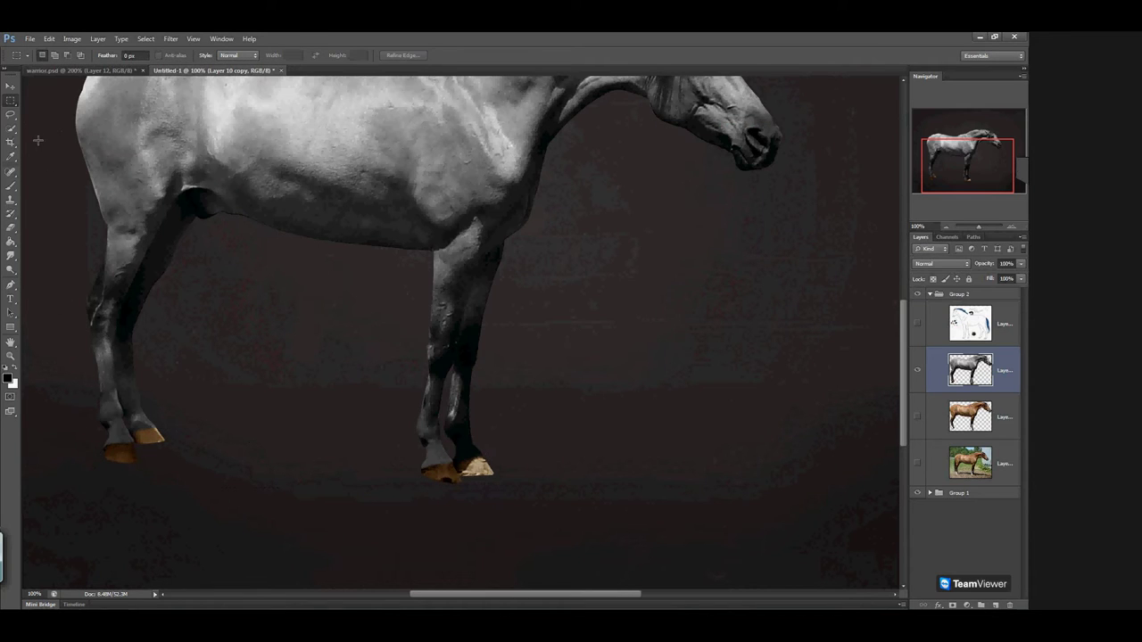
click(11, 114)
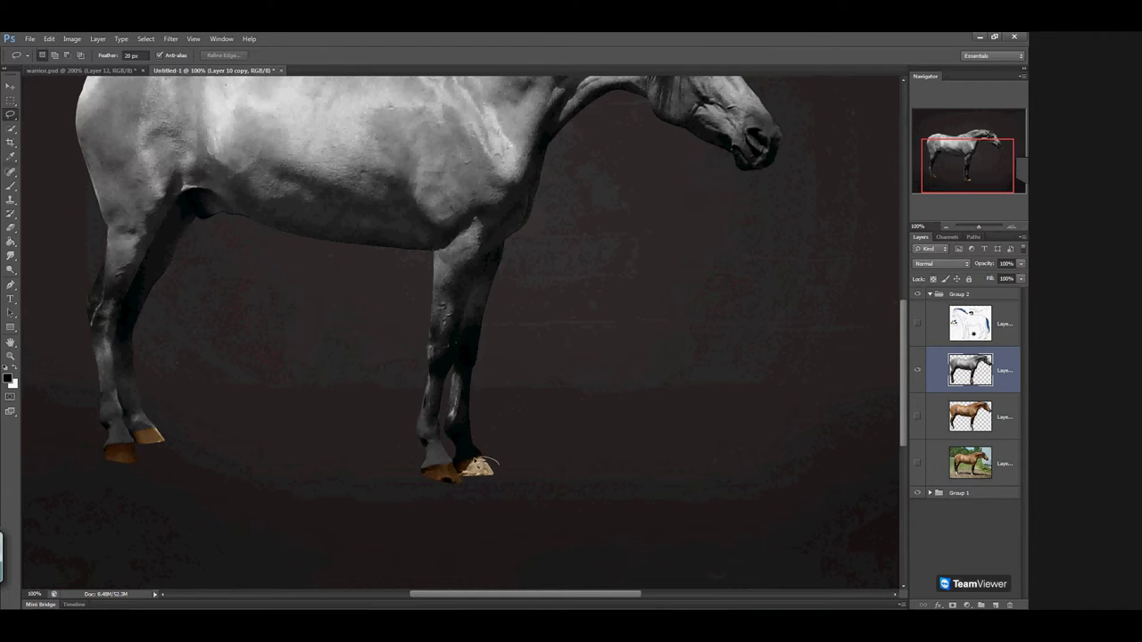
drag(502, 468, 494, 460)
key(ctrl+d)
double_click(135, 56)
text(0)
key(Return)
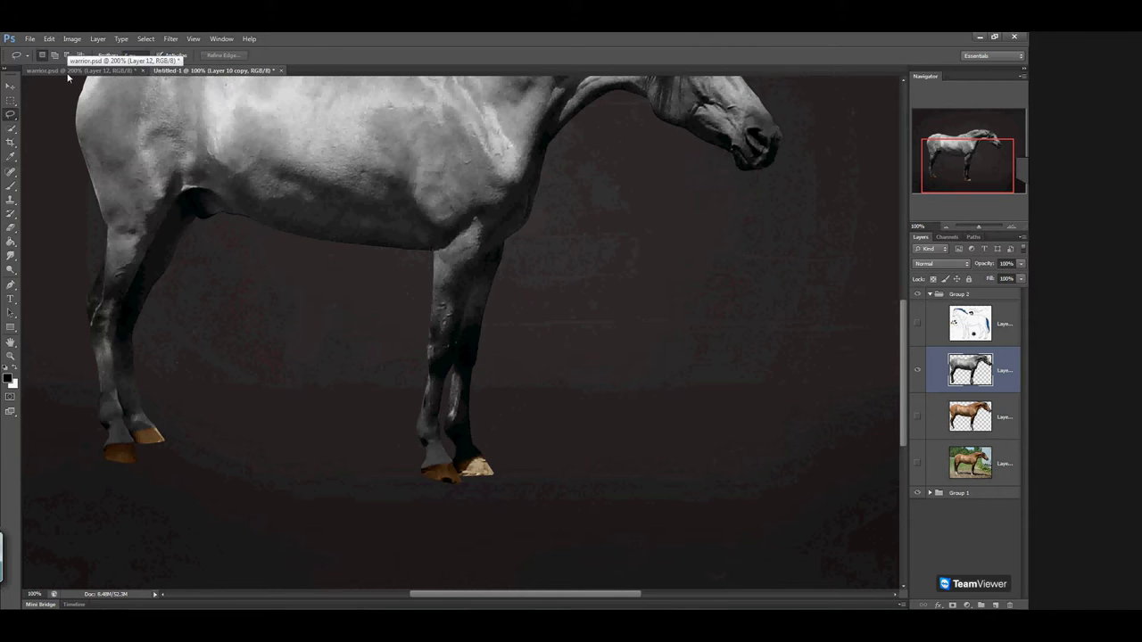
text(5)
key(Return)
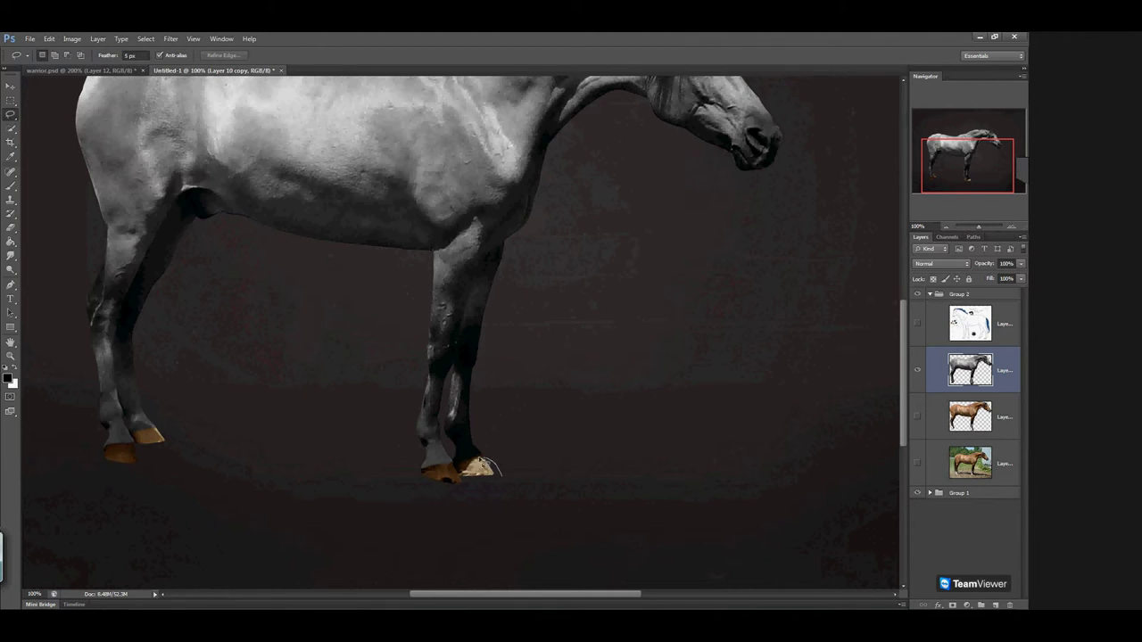
Lasso the pale front hoof and try to darken it with an Exposure adjustment of -2.17
drag(502, 488, 500, 484)
click(72, 38)
mouse_move(107, 66)
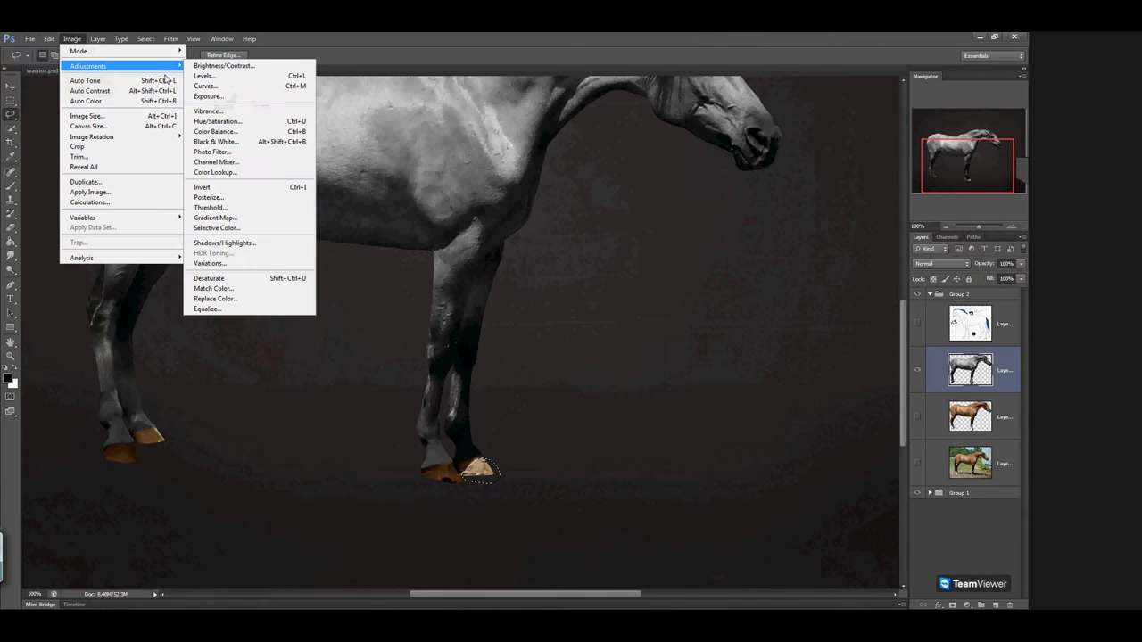
click(223, 100)
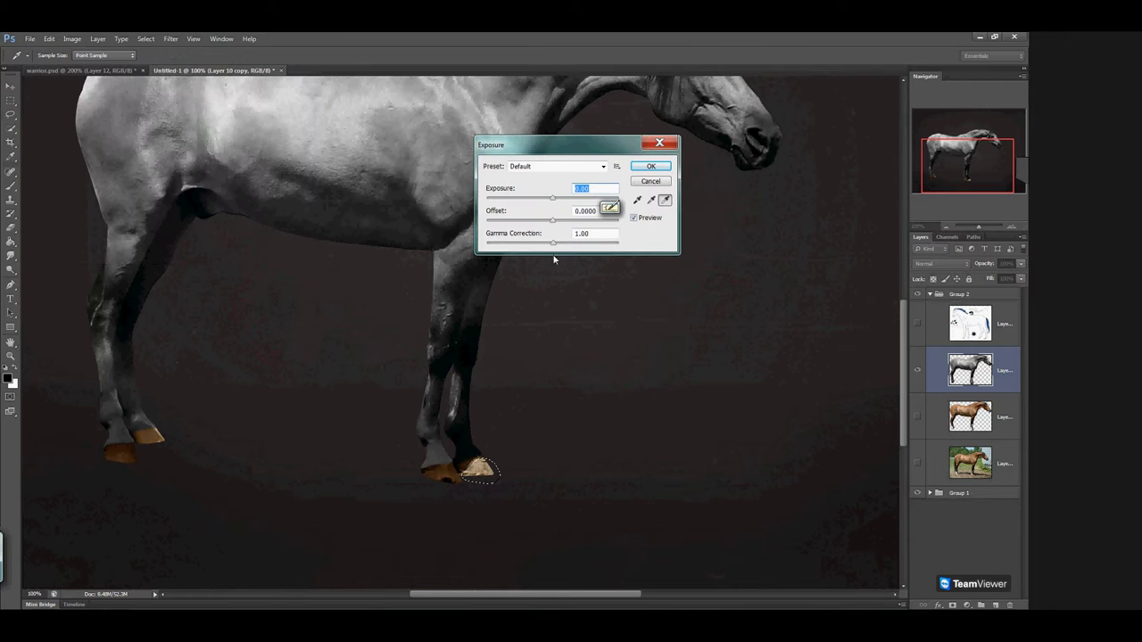
drag(552, 198, 548, 200)
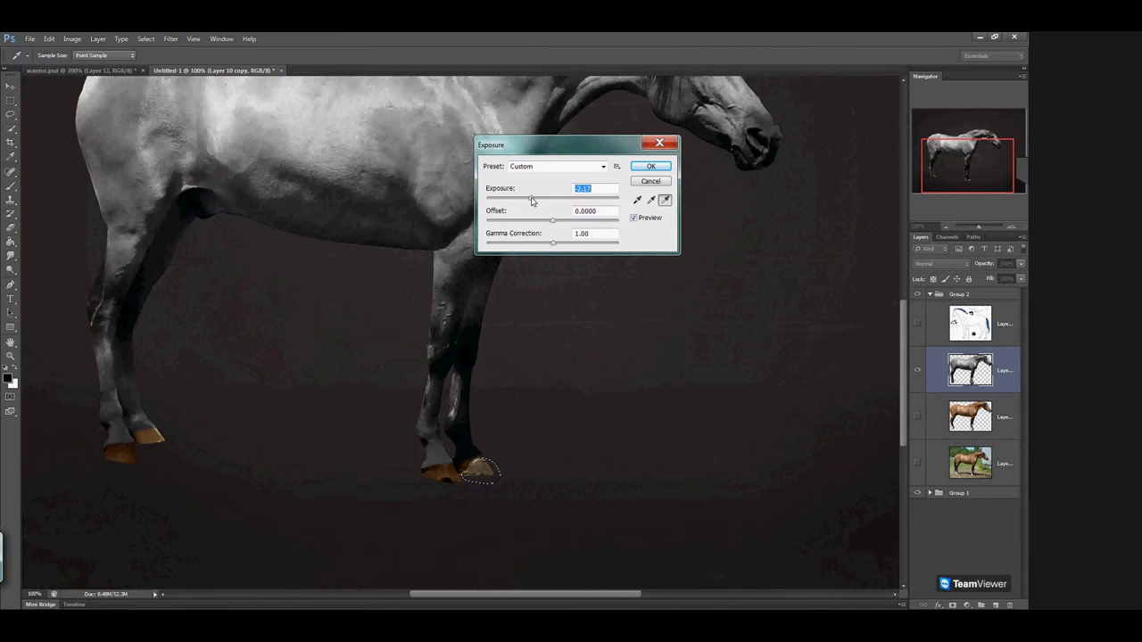
click(650, 167)
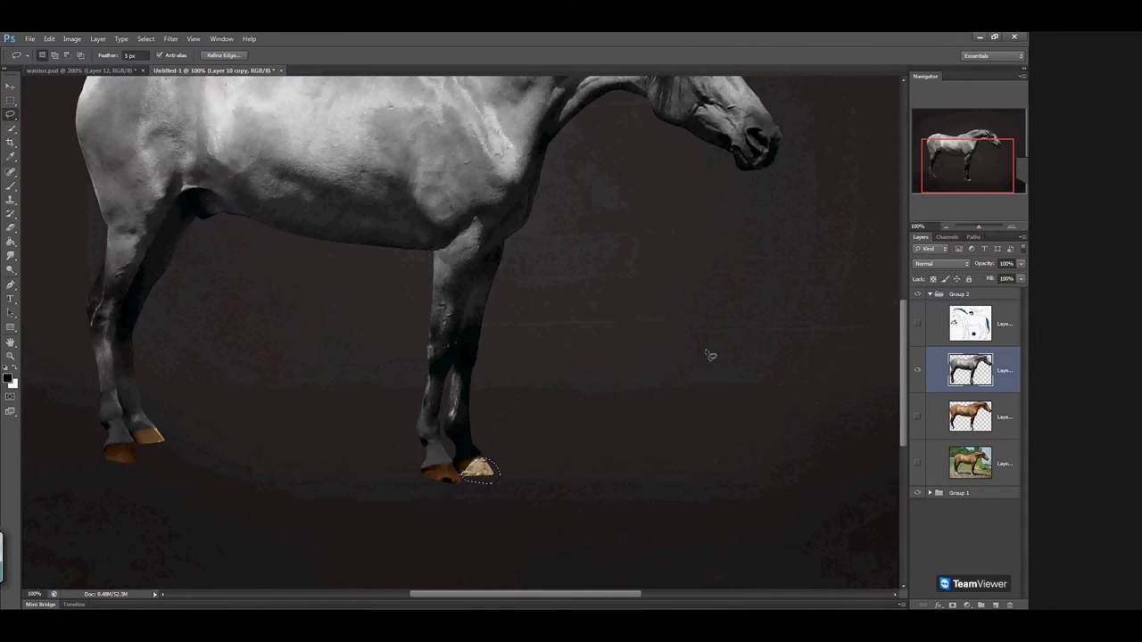
Clear the selection around the pale front hoof and revert all hooves to their untinted gray state
click(11, 99)
key(ctrl+d)
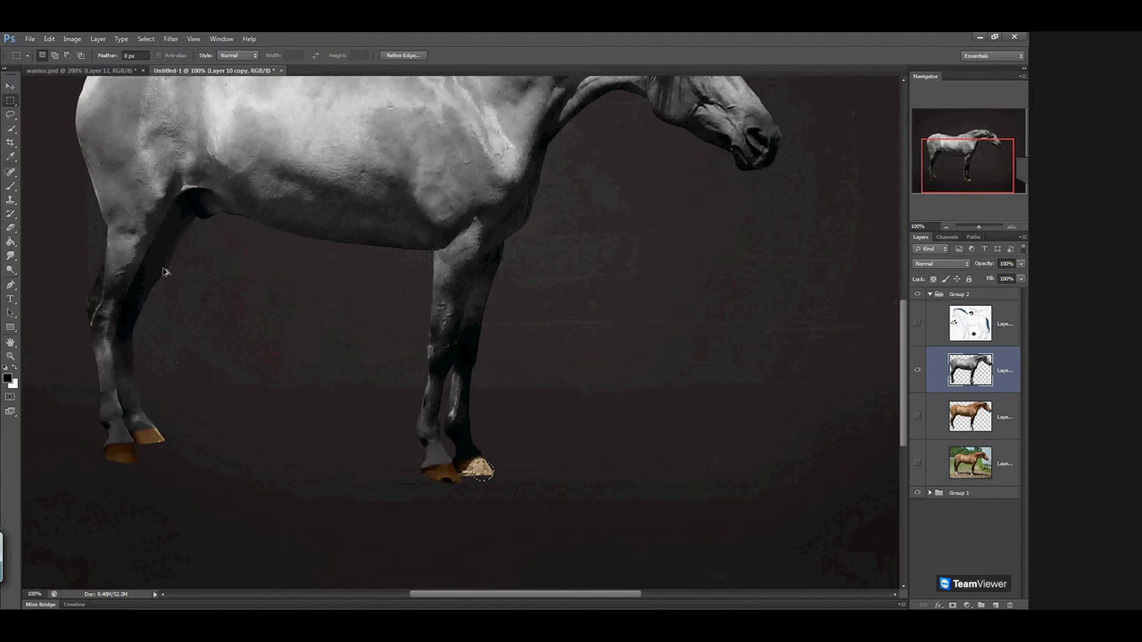
key(ctrl+shift+d)
key(ctrl+d)
Lasso the pale front hoof, darken it with Exposure at -2.49 and gamma correction 0.78, and deselect it
click(10, 114)
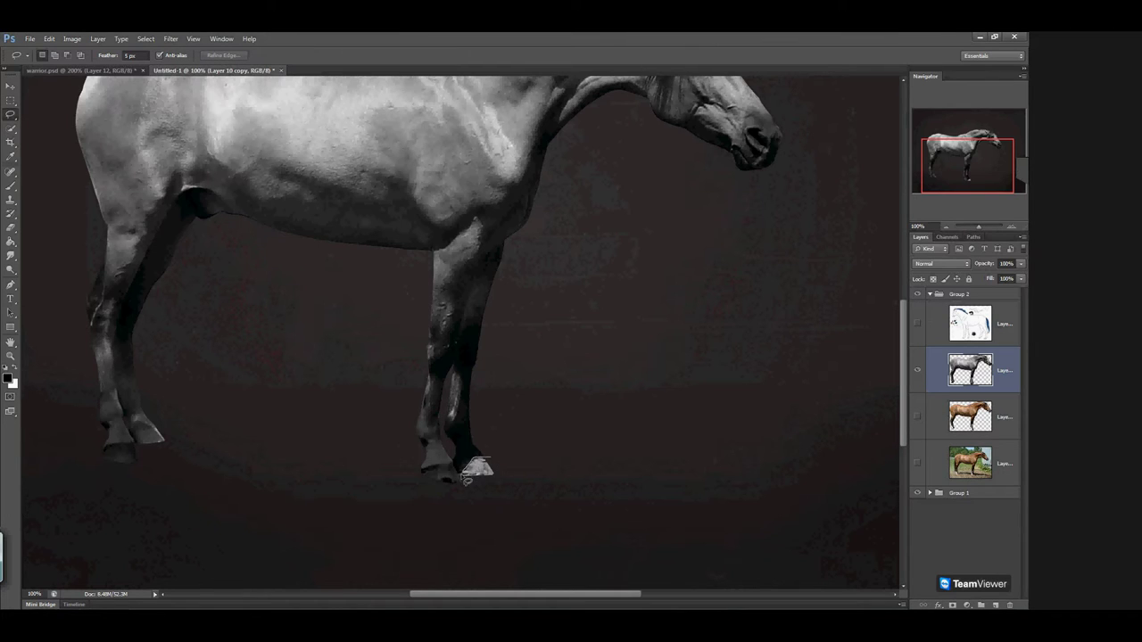
drag(489, 467, 464, 471)
click(72, 38)
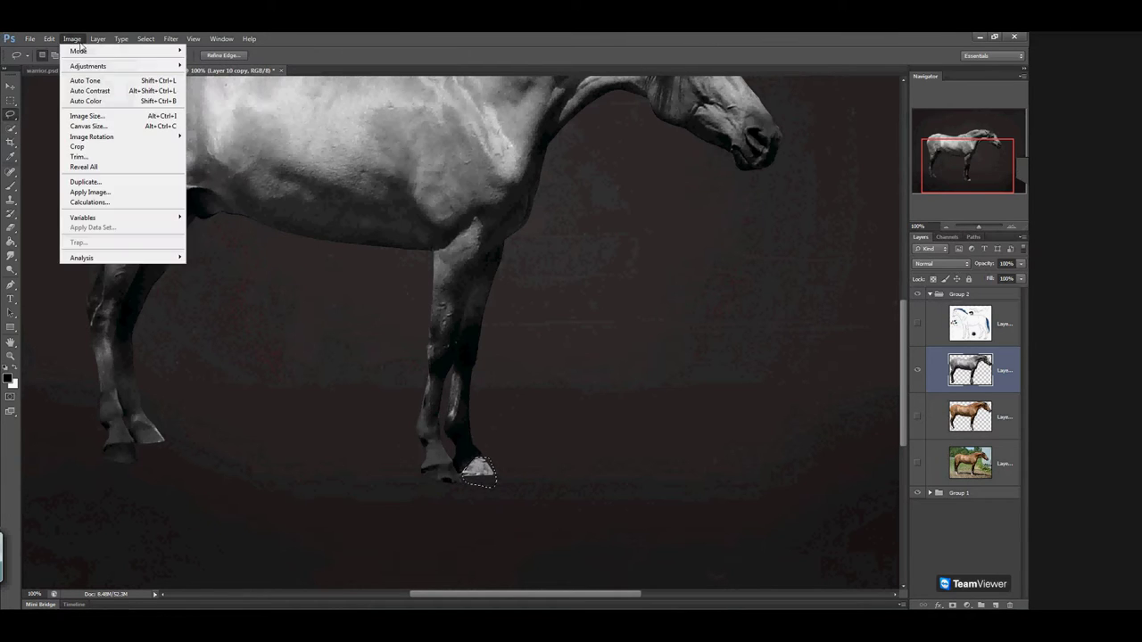
mouse_move(89, 62)
click(214, 98)
drag(553, 198, 527, 201)
drag(553, 243, 558, 250)
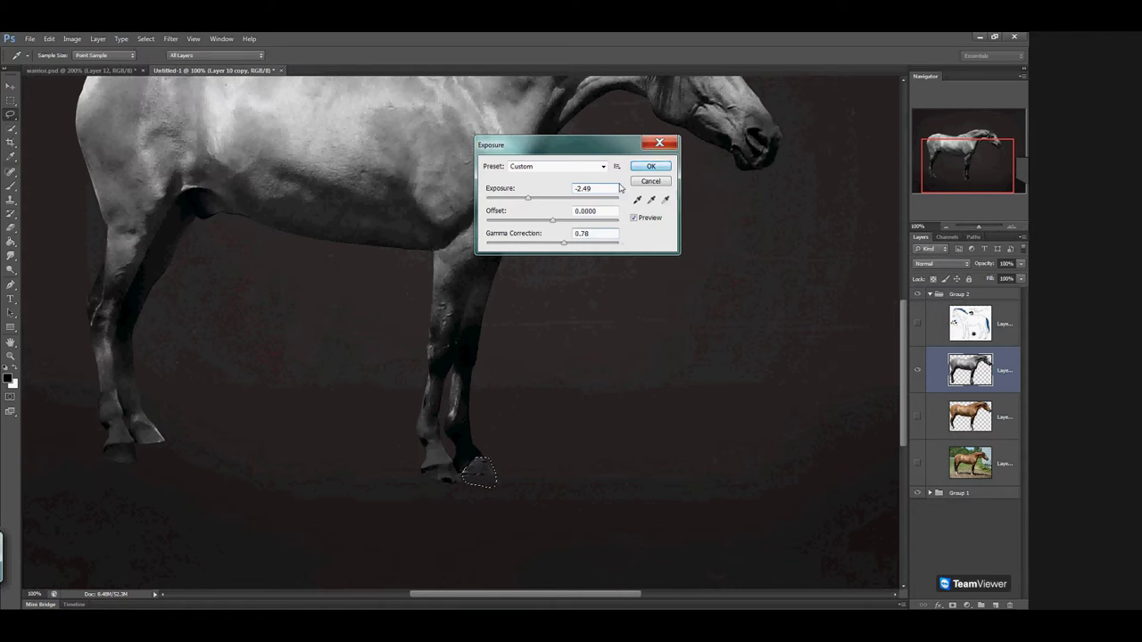
click(651, 166)
key(ctrl+d)
Retouch the light spots on the darkened front hoof with the Spot Healing Brush
drag(445, 228, 451, 233)
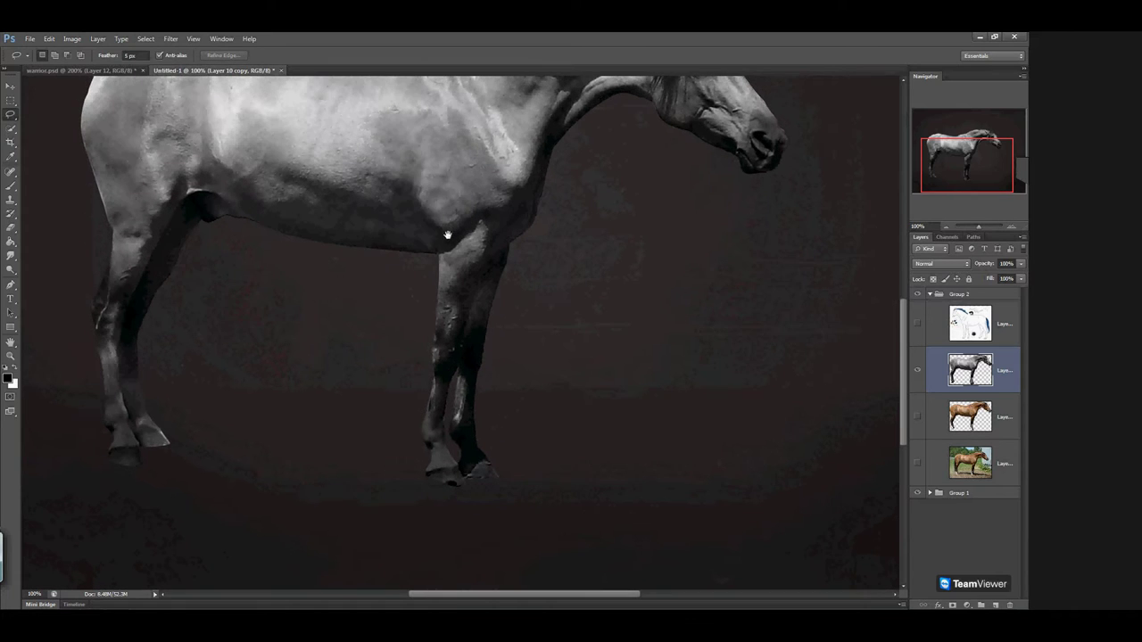
click(11, 172)
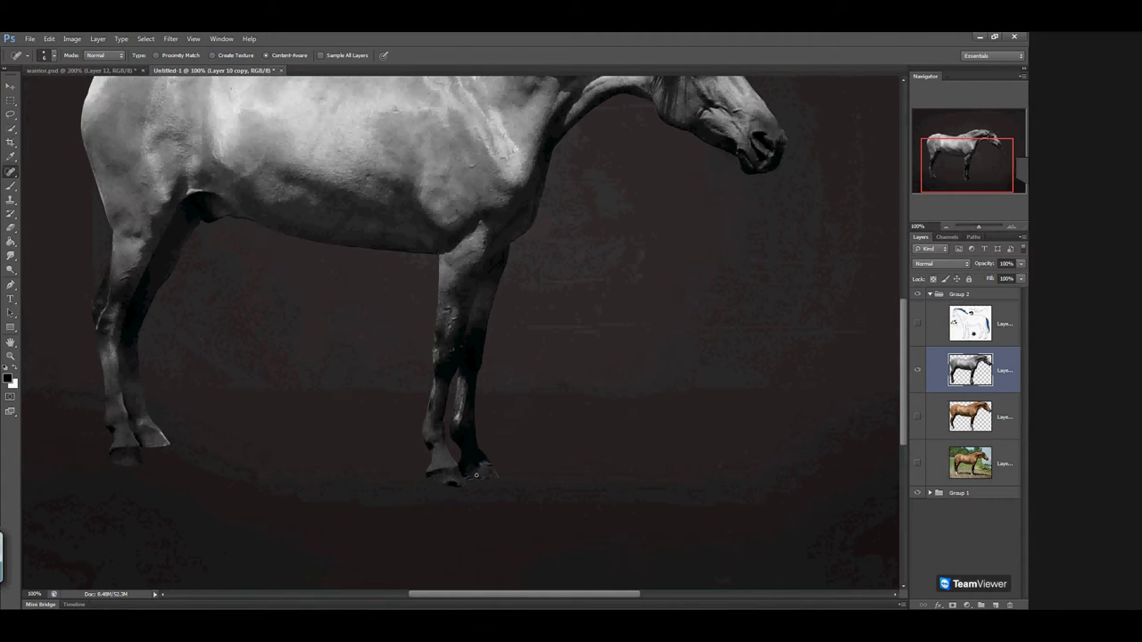
drag(500, 374, 506, 380)
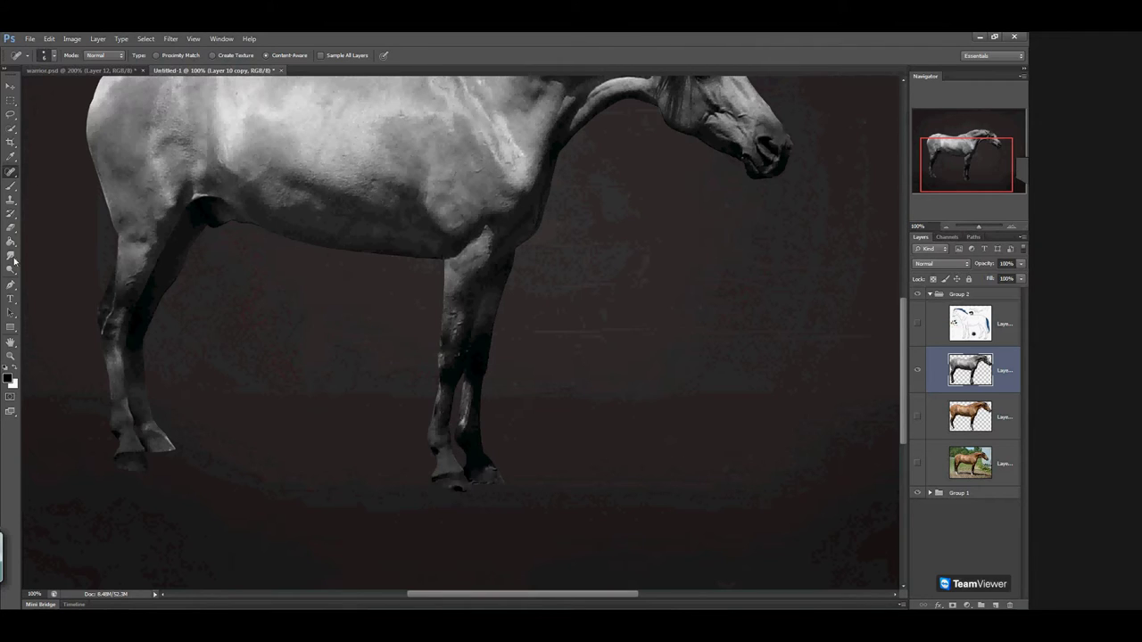
Lasso the bright highlight on the far front leg's shin, darken it with Exposure gamma correction 0.51, and deselect it
click(11, 115)
mouse_move(470, 381)
mouse_down()
mouse_move(474, 429)
mouse_move(459, 430)
mouse_move(465, 391)
mouse_up()
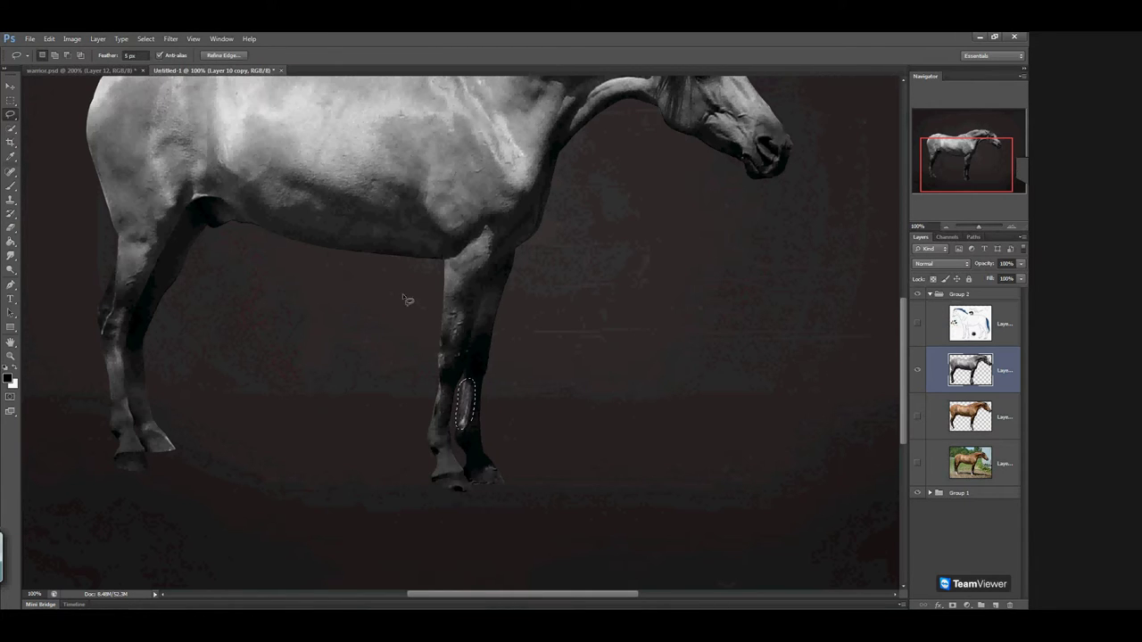
click(72, 38)
mouse_move(102, 69)
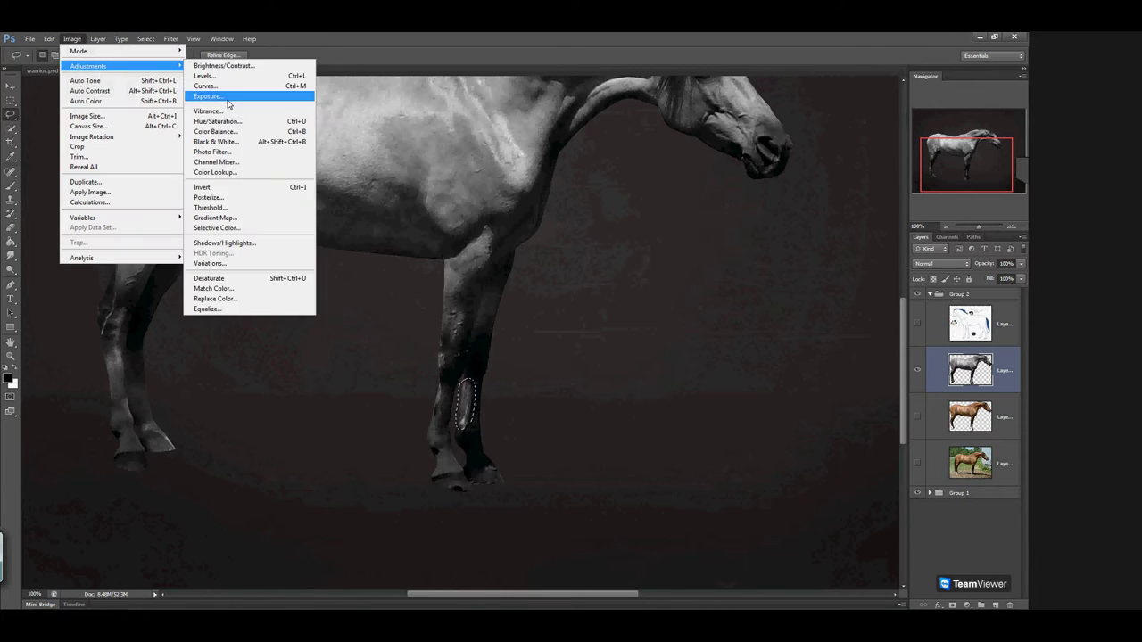
click(233, 101)
click(550, 244)
drag(549, 249, 581, 253)
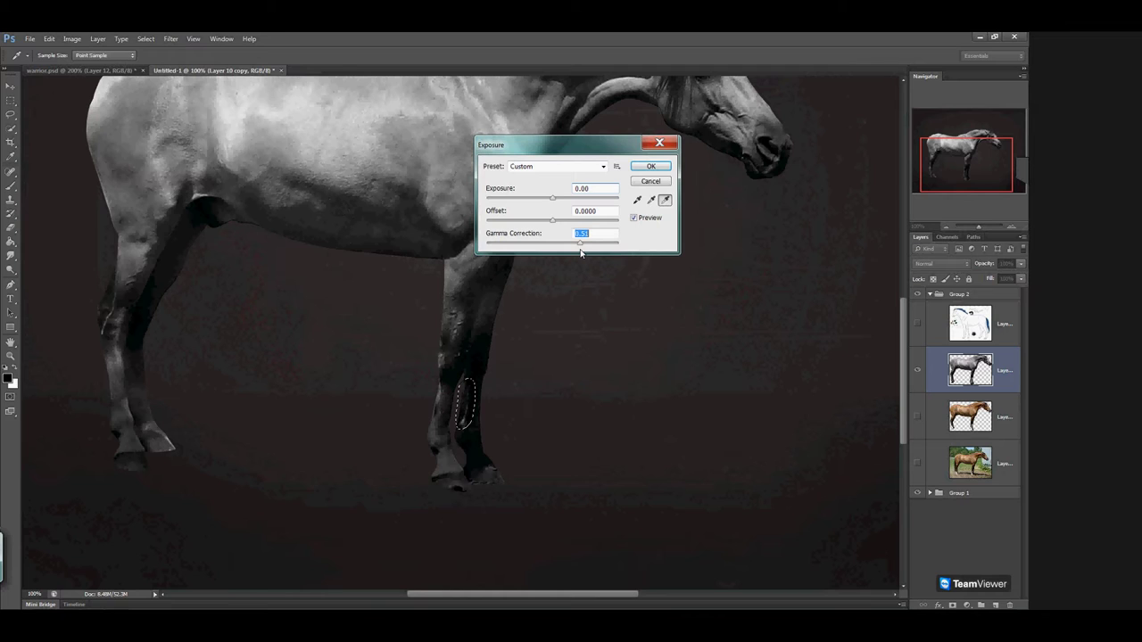
click(643, 166)
key(l)
key(ctrl+d)
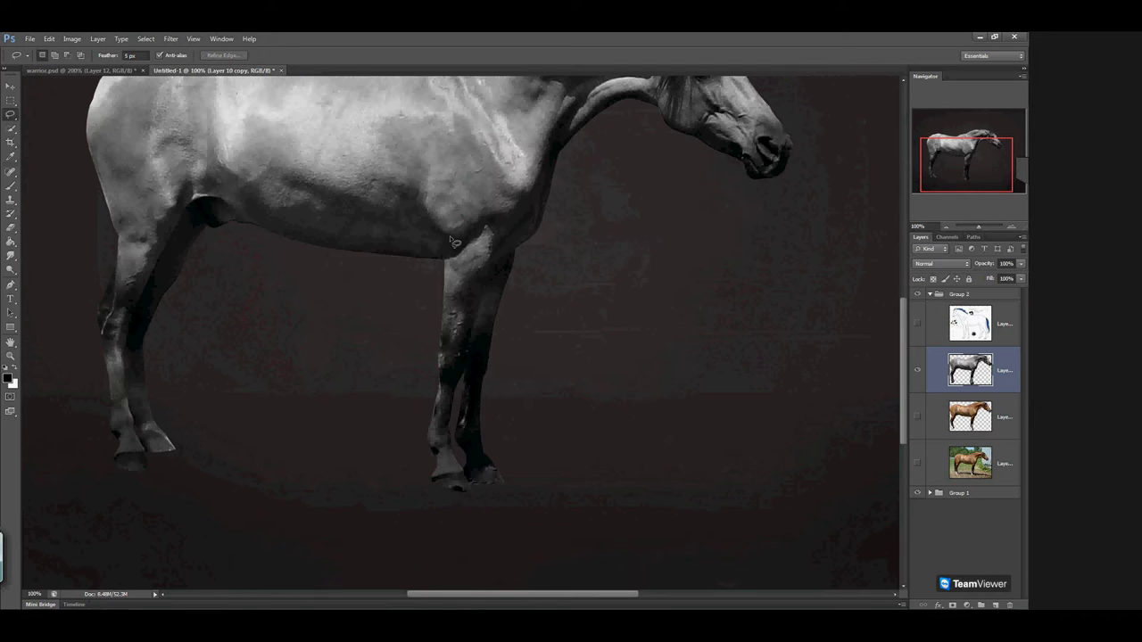
Touch up the lower front legs with the Spot Healing Brush and undo the last stroke
click(11, 171)
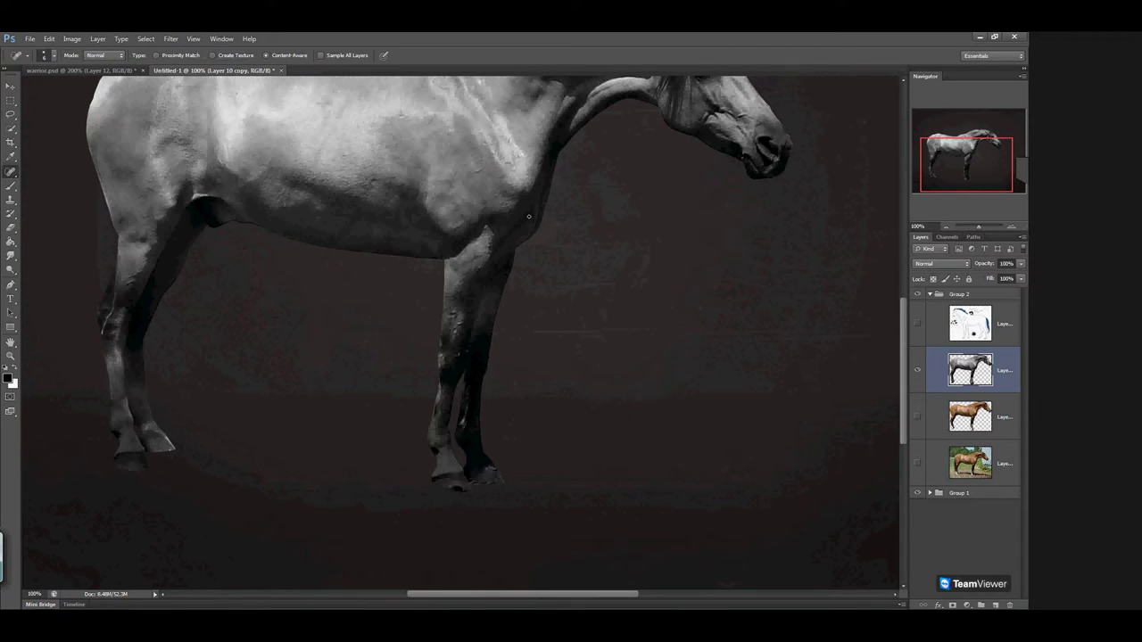
triple_click(1011, 227)
mouse_move(963, 165)
mouse_down()
mouse_move(958, 155)
mouse_move(961, 173)
mouse_up()
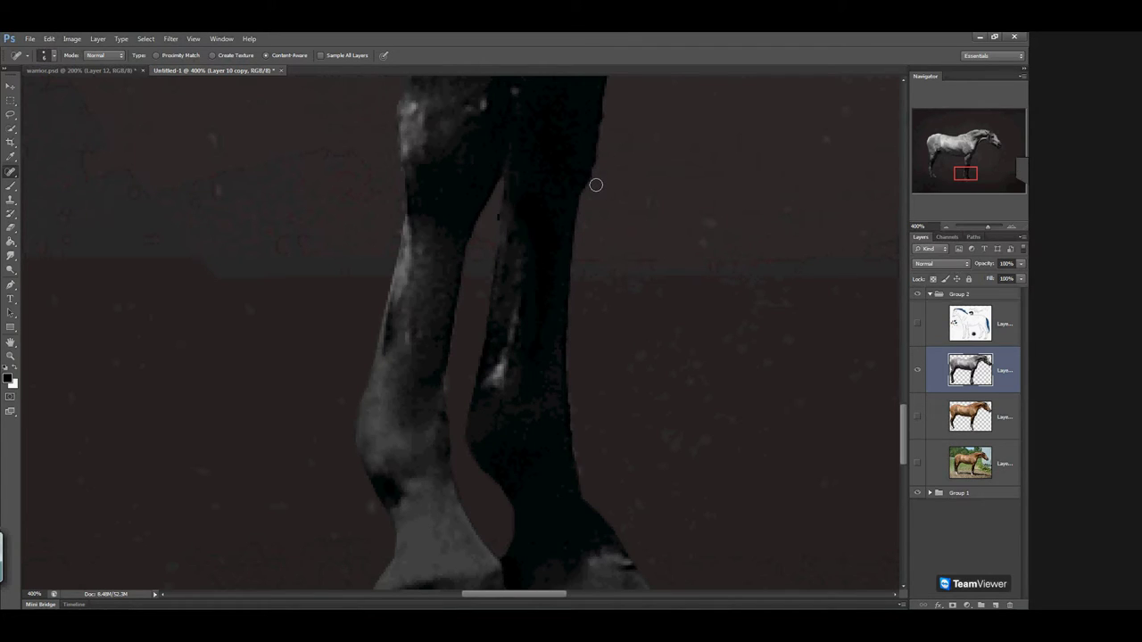
key(ctrl+z)
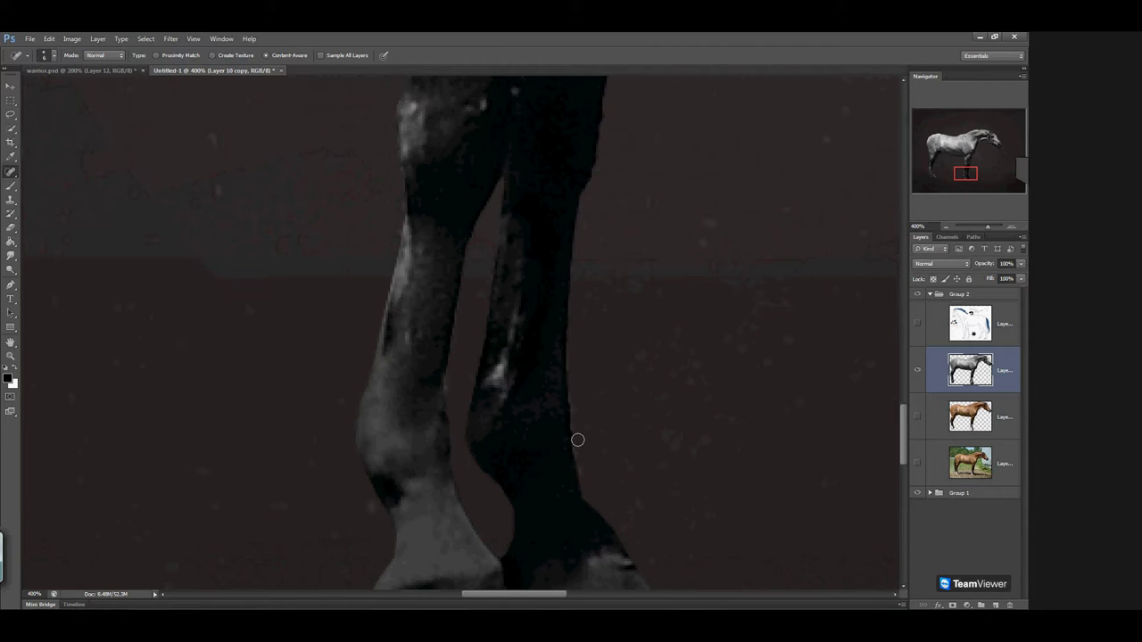
click(945, 227)
click(945, 226)
click(945, 227)
click(945, 227)
click(945, 227)
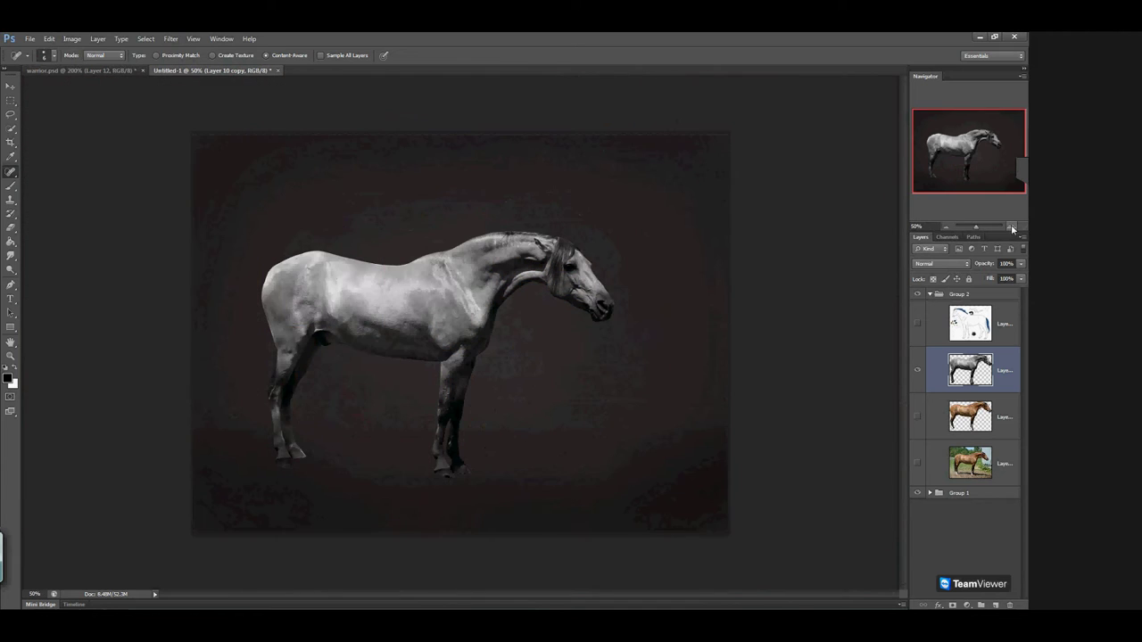
Heal the bright spots on the toe of the far hind hoof with the Spot Healing Brush
click(1011, 227)
drag(426, 378, 436, 347)
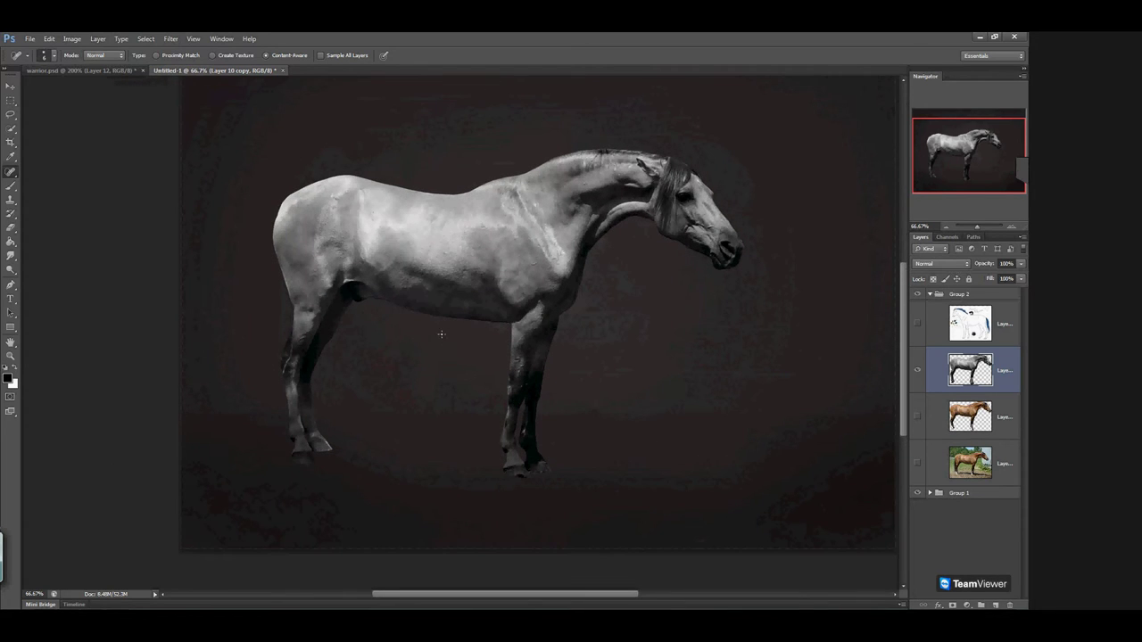
click(1012, 226)
click(1011, 226)
click(1012, 226)
click(1012, 226)
drag(959, 182, 936, 176)
mouse_move(360, 319)
mouse_down()
mouse_move(405, 343)
mouse_move(439, 382)
mouse_up()
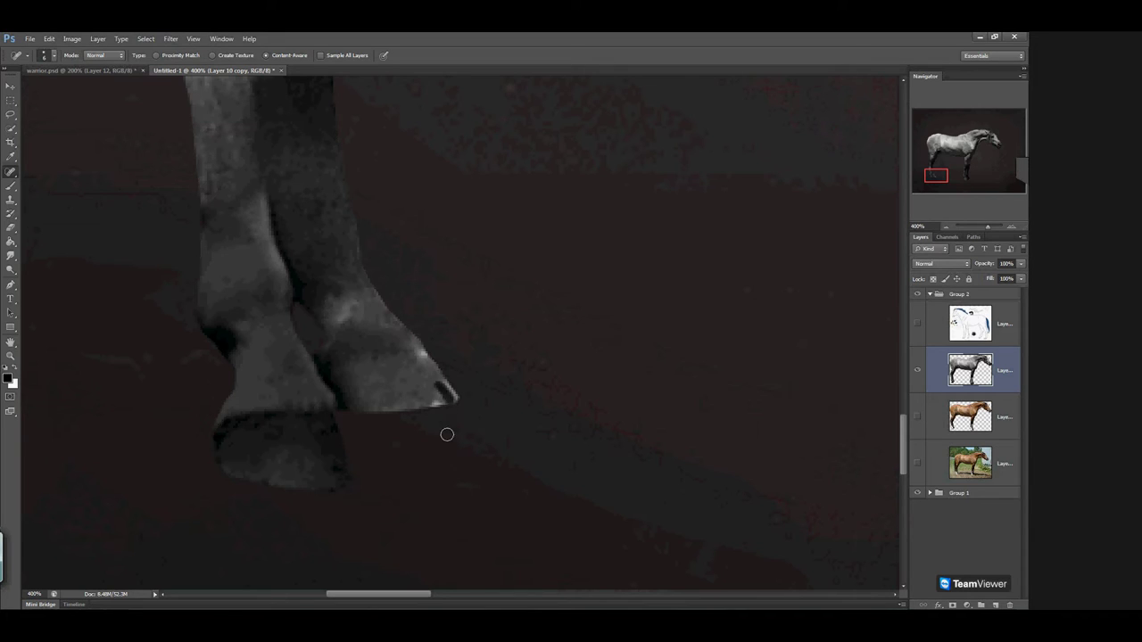
Reduce the Eraser brush to 1 px and erase the light fringe along the far hind hoof's edge
click(13, 229)
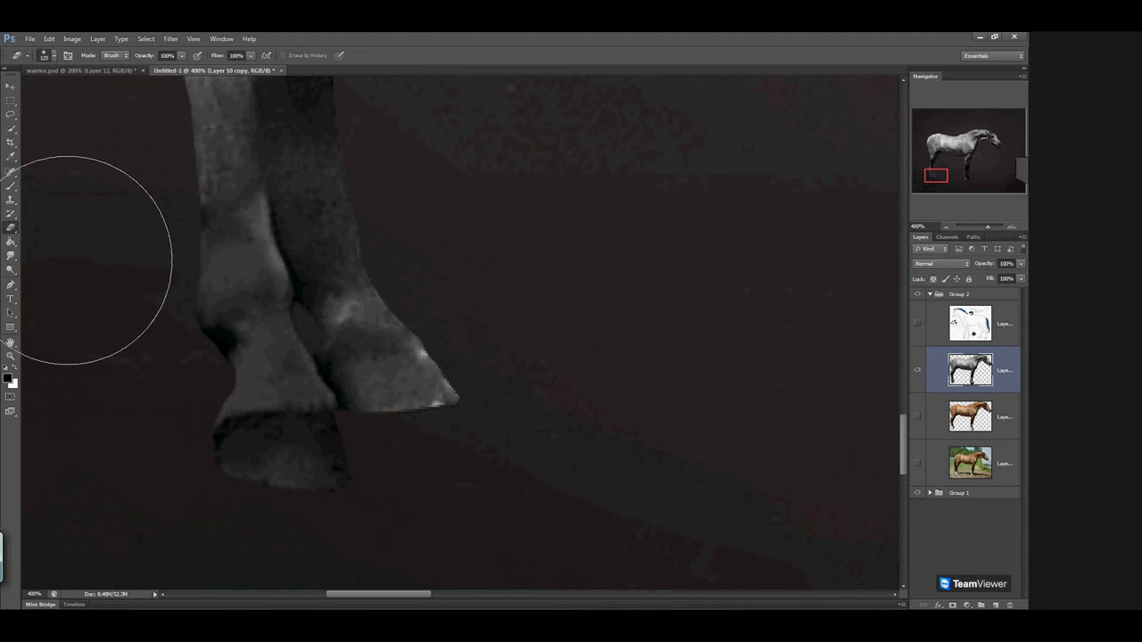
click(50, 55)
drag(57, 111, 164, 122)
click(463, 414)
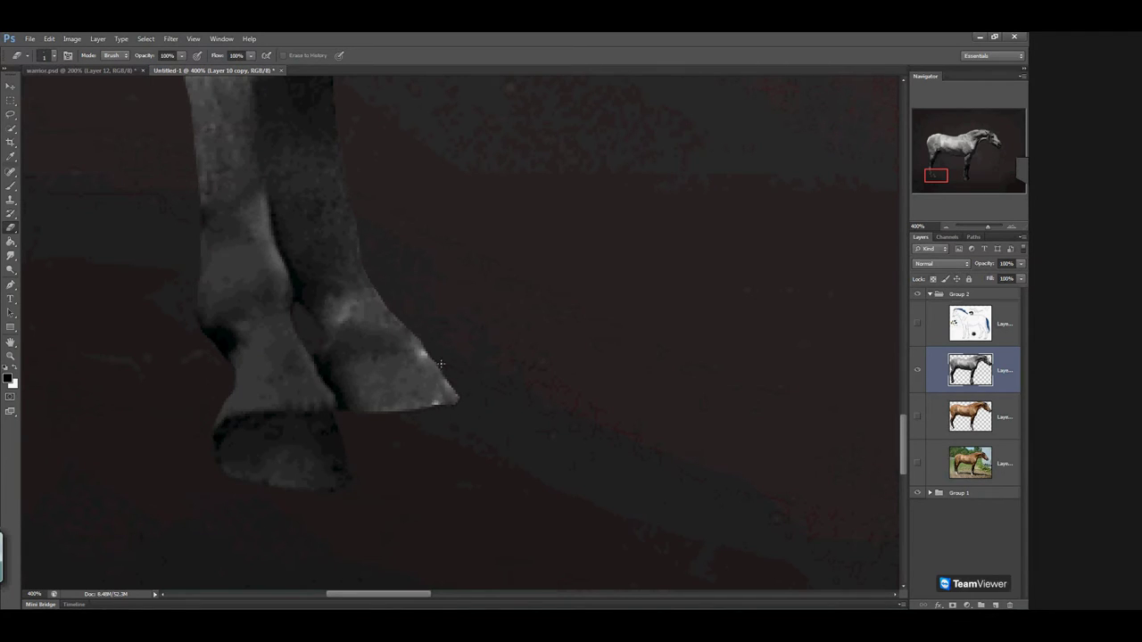
Load the work path around the four hooves as a selection and return to the layer list
drag(773, 221, 708, 325)
click(948, 226)
mouse_move(942, 172)
mouse_down()
mouse_move(939, 159)
mouse_move(989, 140)
mouse_move(959, 176)
mouse_up()
click(947, 229)
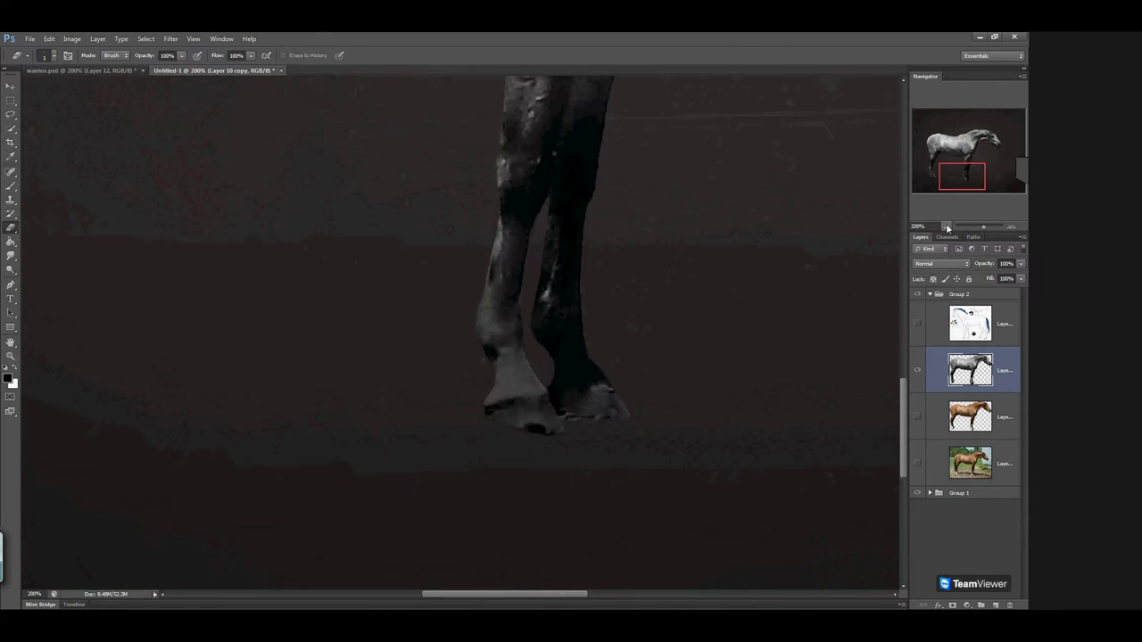
click(947, 227)
click(974, 237)
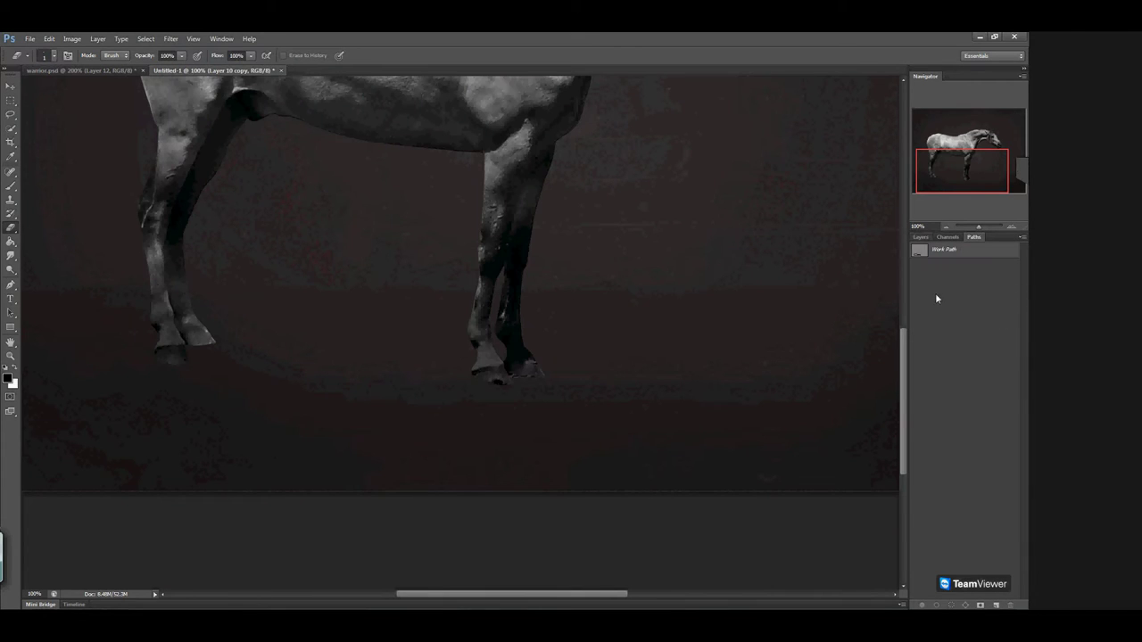
click(916, 256)
click(955, 605)
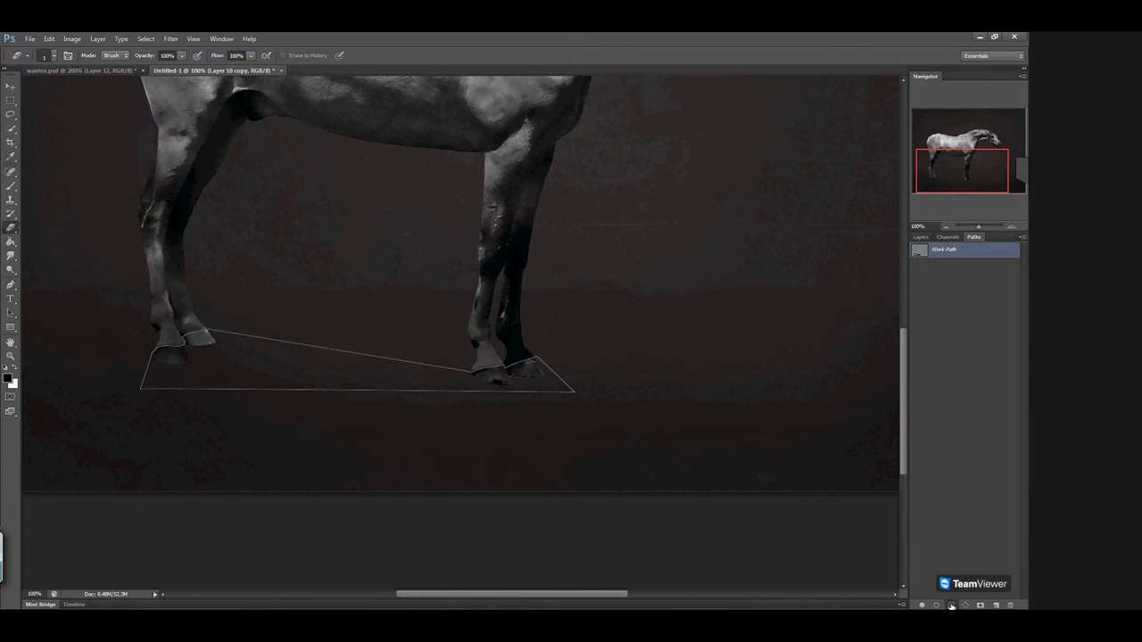
click(920, 236)
drag(390, 227, 441, 313)
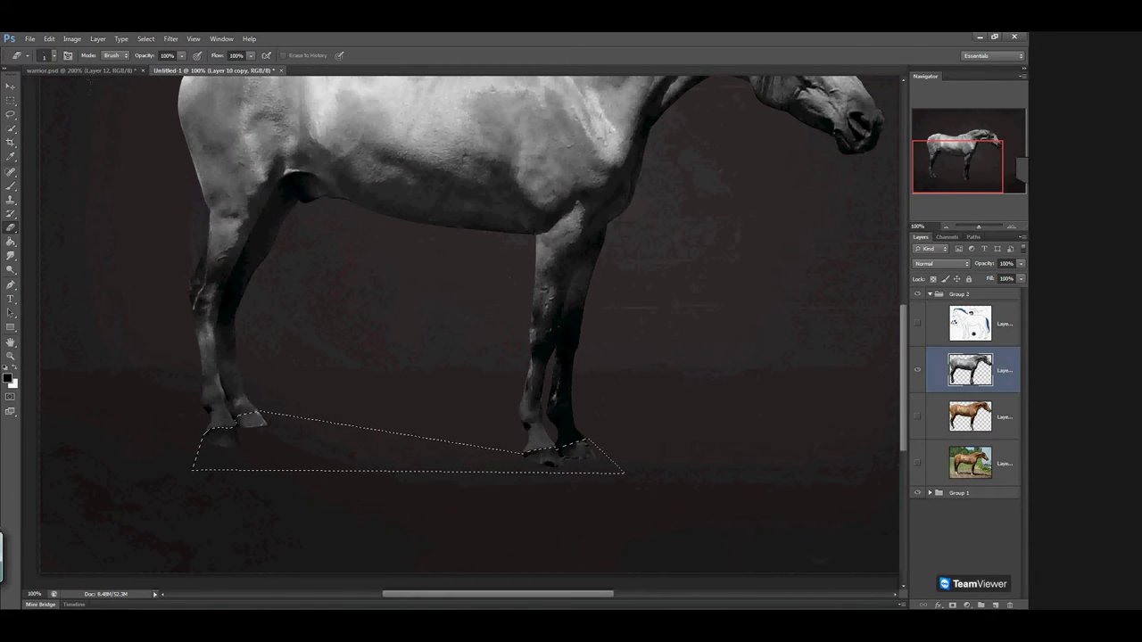
Tint the selected hooves golden brown using Color Balance on the midtones with levels +42, 0 and -68
click(71, 38)
mouse_move(90, 67)
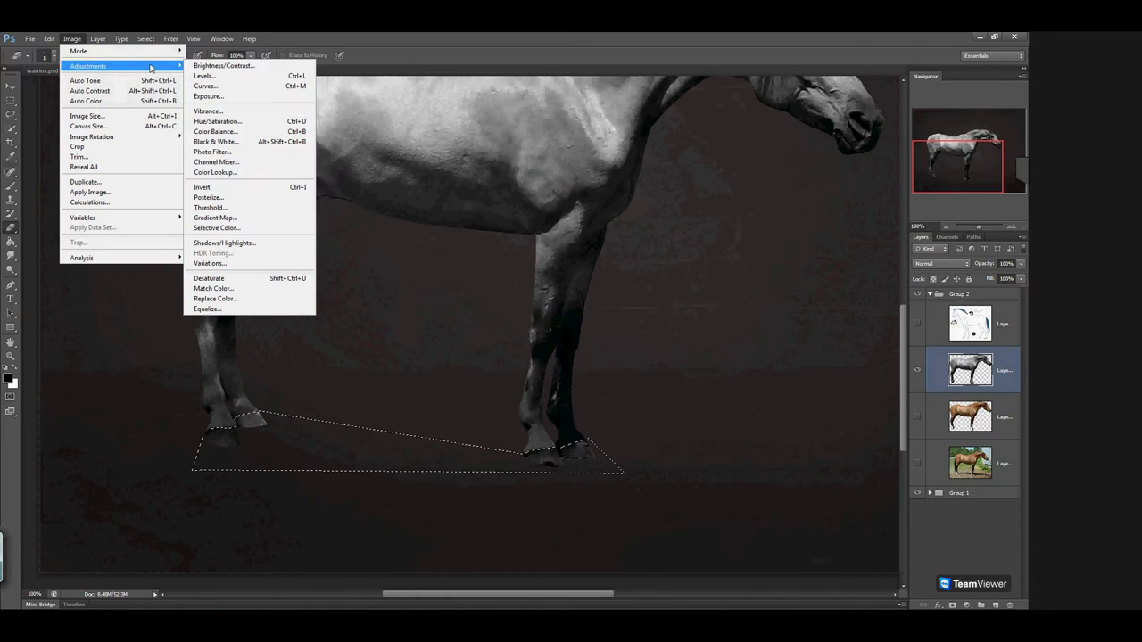
click(219, 134)
drag(687, 393, 709, 373)
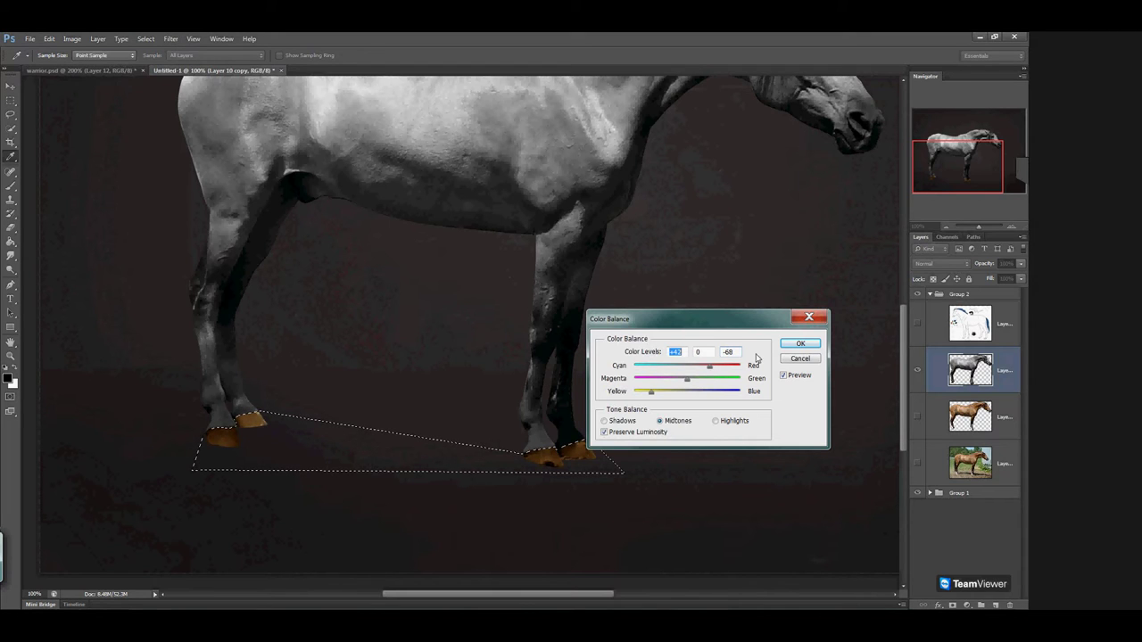
click(801, 344)
Brighten the selected hooves with Brightness/Contrast, raising the brightness and setting contrast to -22
click(73, 38)
mouse_move(88, 66)
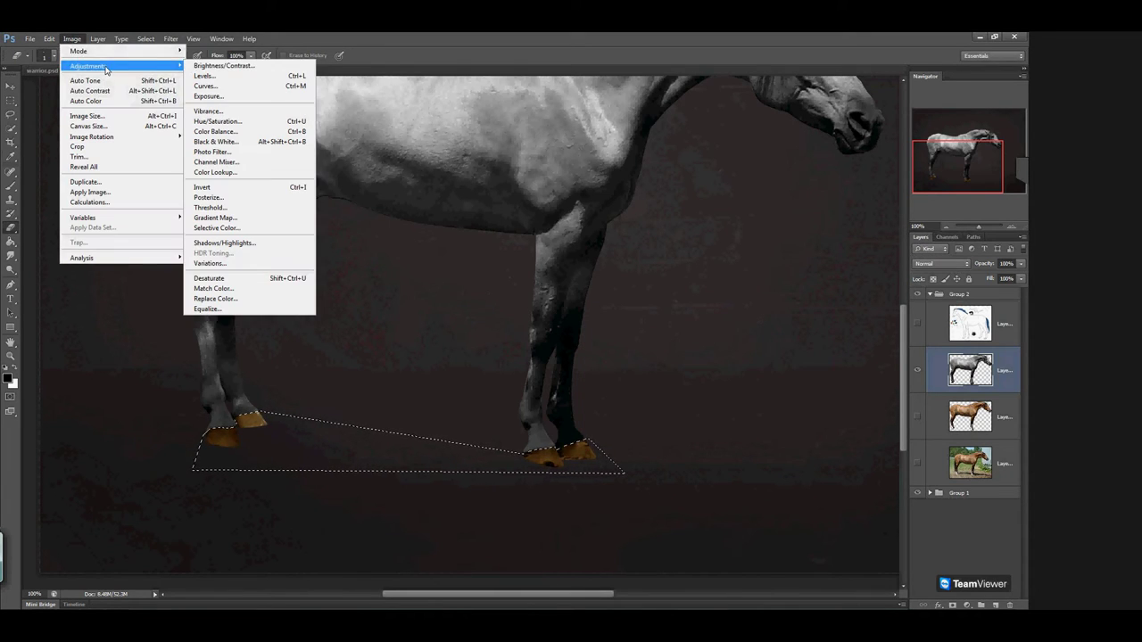
click(227, 66)
mouse_move(718, 168)
mouse_down()
mouse_move(735, 169)
mouse_move(690, 194)
mouse_move(731, 167)
mouse_up()
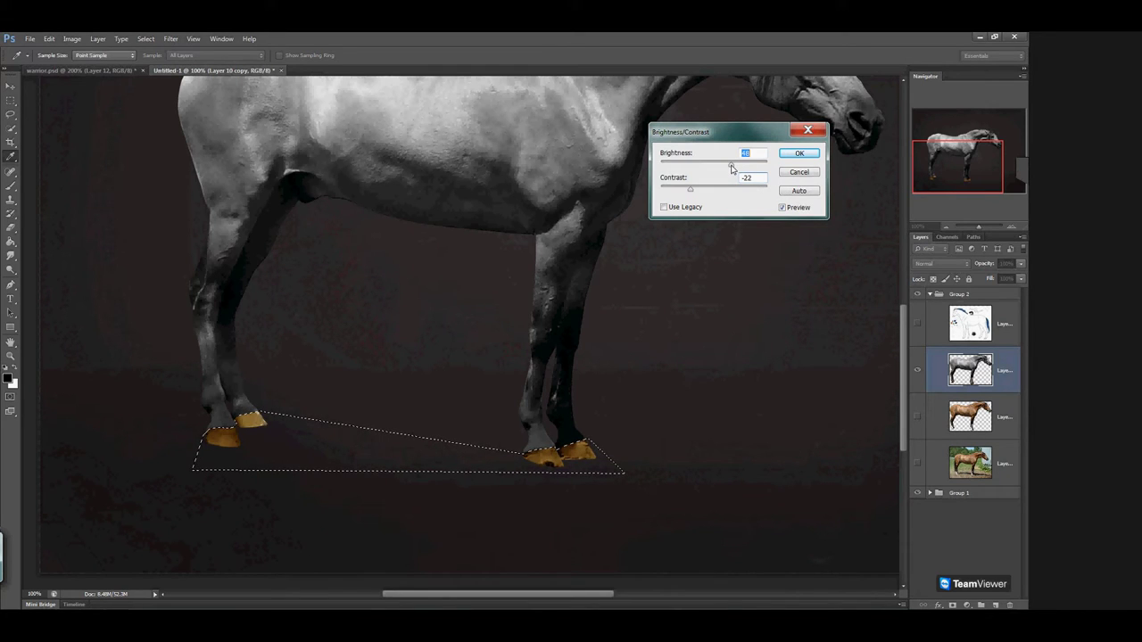
click(799, 152)
Reduce the hooves' saturation to -21 with Hue/Saturation and deselect them
click(73, 39)
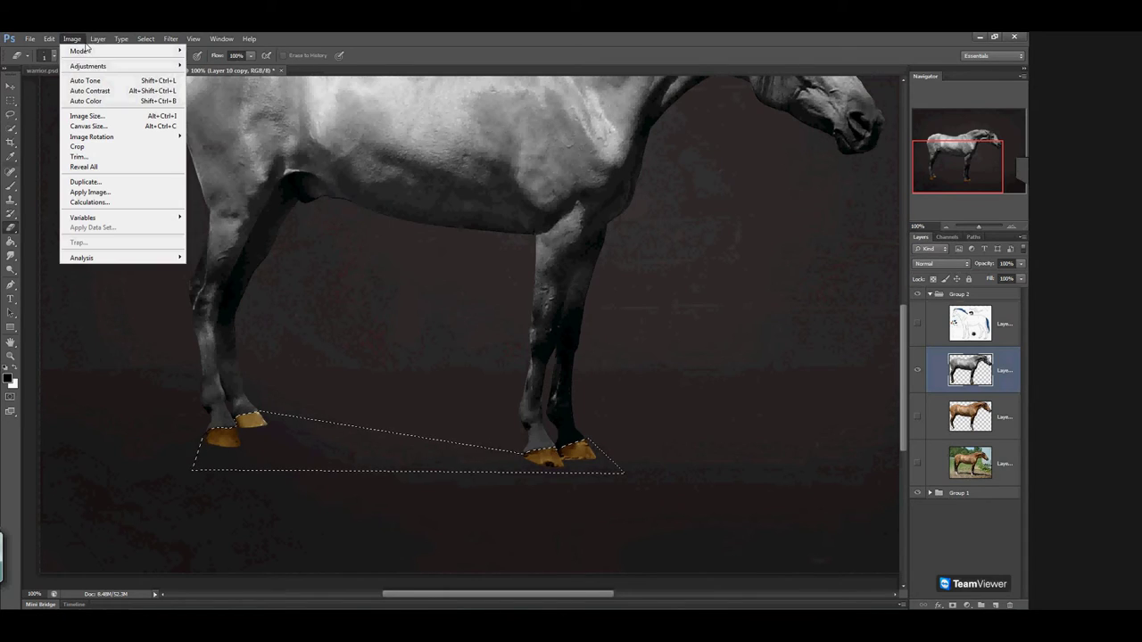
mouse_move(99, 68)
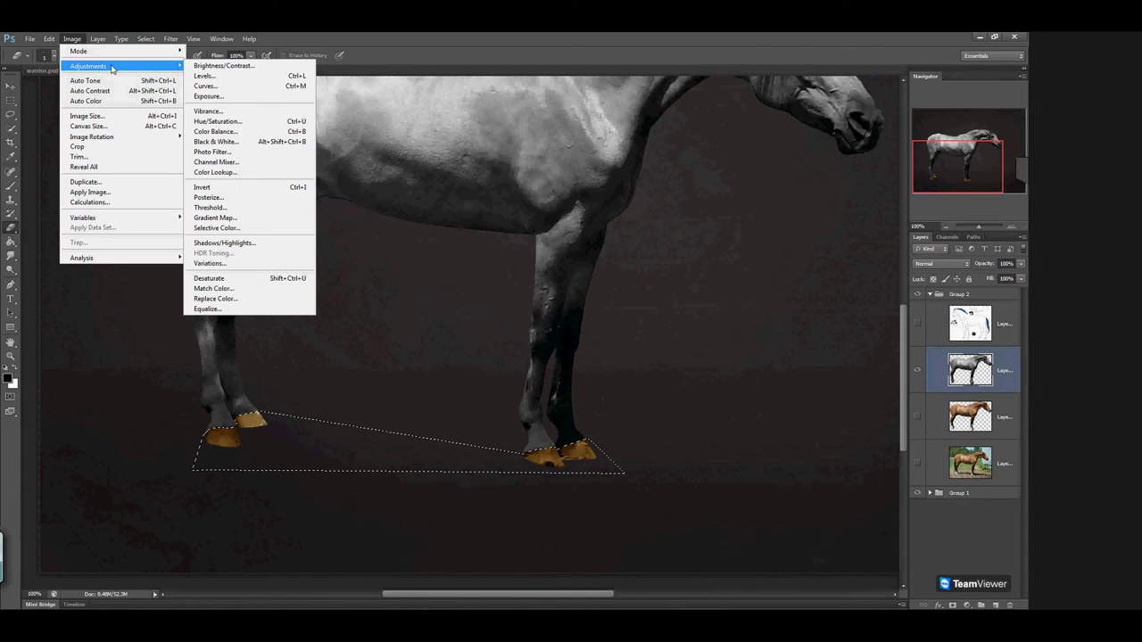
click(232, 123)
drag(489, 259, 477, 261)
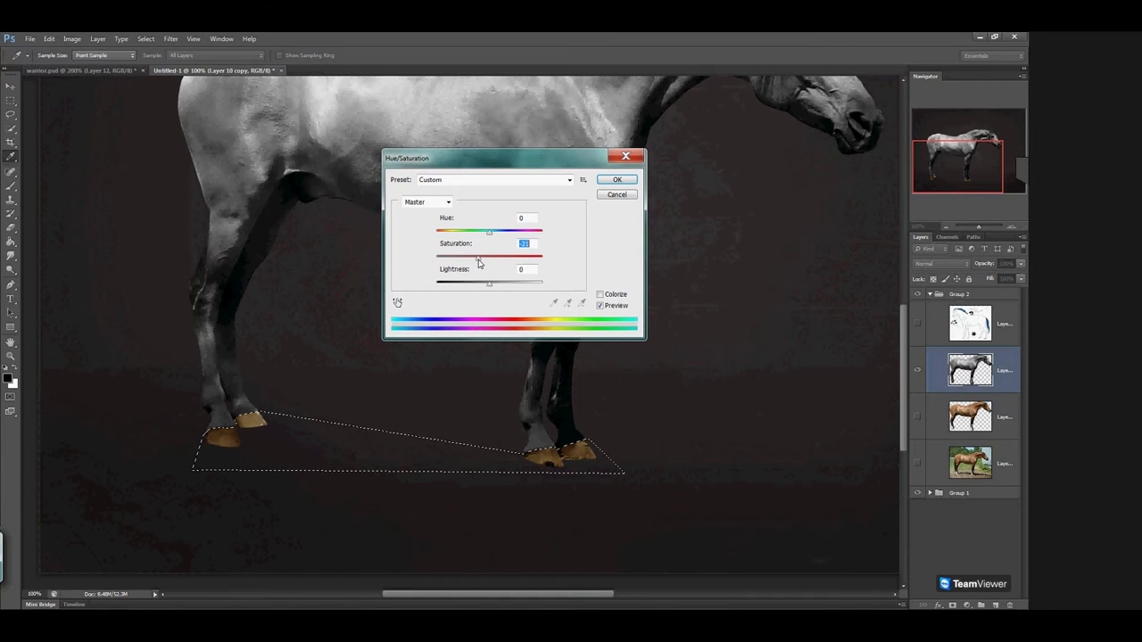
click(616, 180)
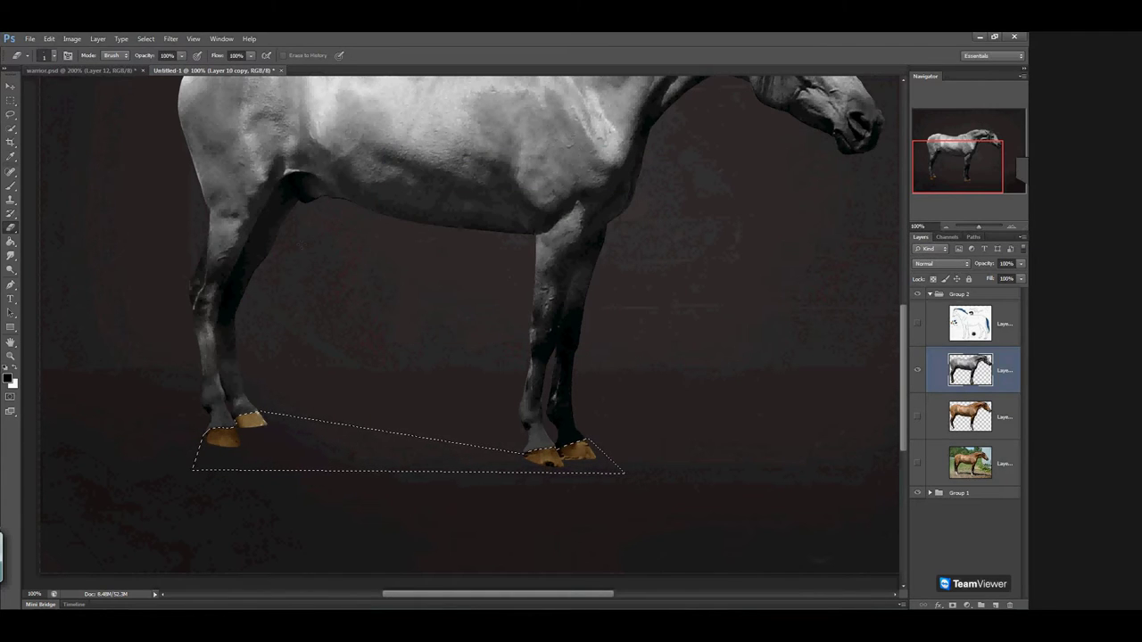
key(m)
key(ctrl+d)
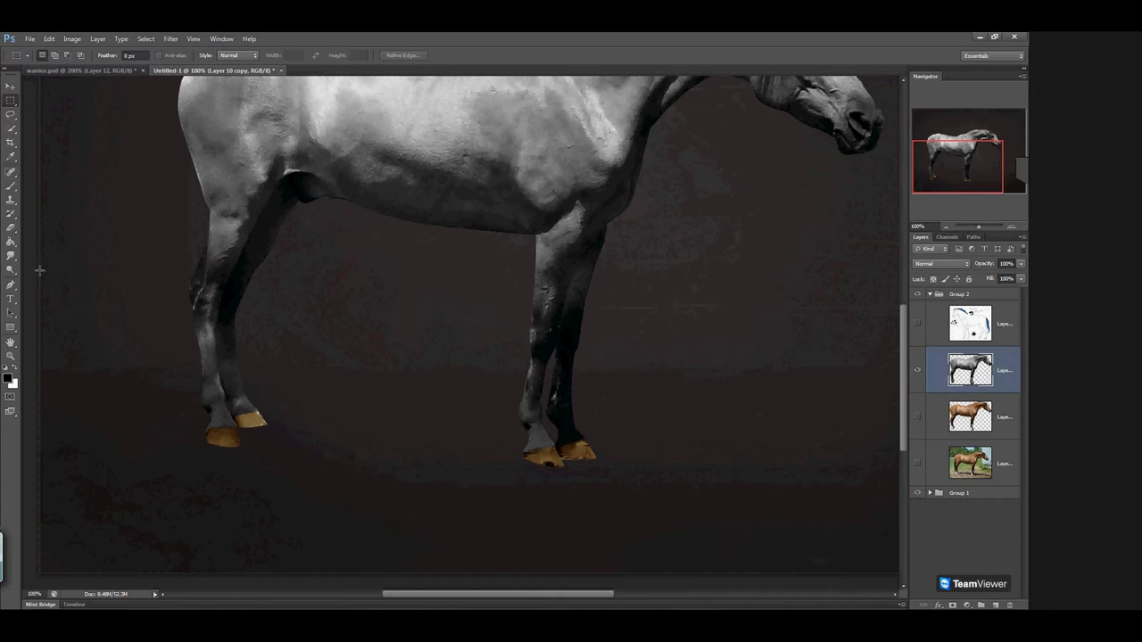
Show the reference drawing layer to compare its hoof color with the horse's hooves, and hide it again
drag(593, 222, 485, 372)
click(917, 323)
mouse_move(785, 470)
mouse_down()
mouse_move(726, 372)
mouse_move(749, 377)
mouse_move(793, 346)
mouse_up()
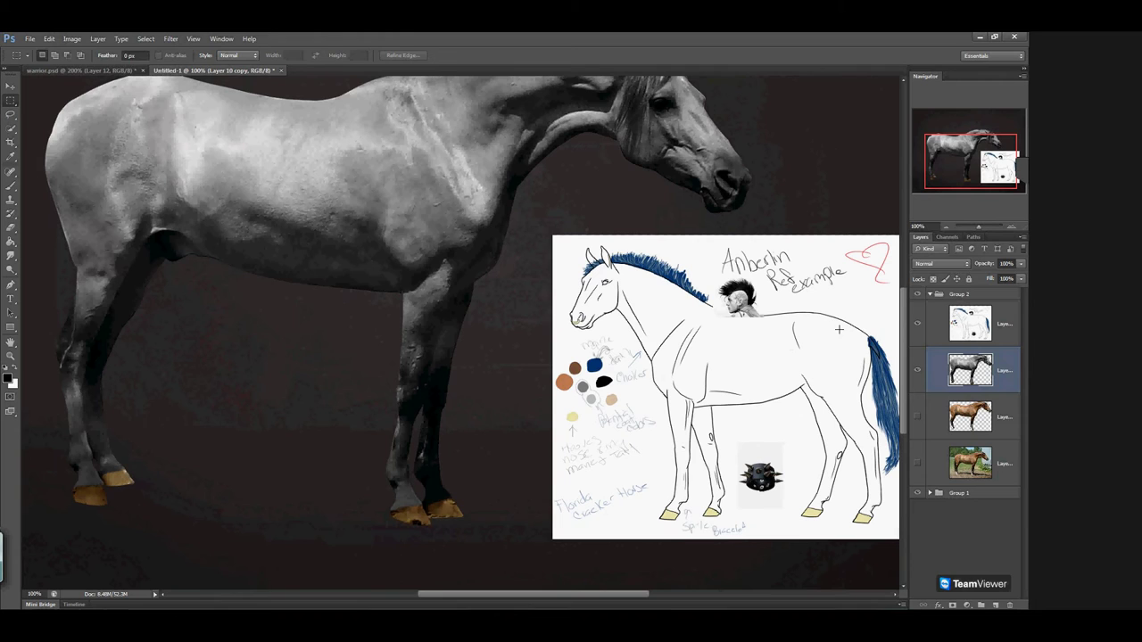
click(917, 323)
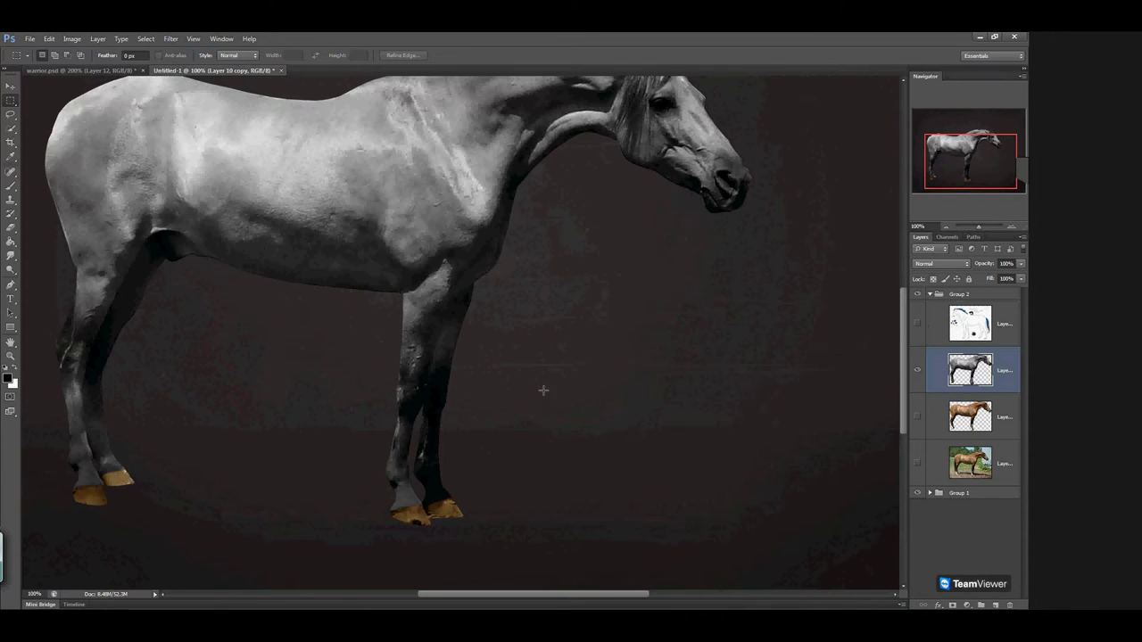
Reselect the hooves, apply Hue/Saturation with saturation -20 and lightness +6, and clear the selection
key(ctrl+shift+d)
click(71, 39)
mouse_move(134, 66)
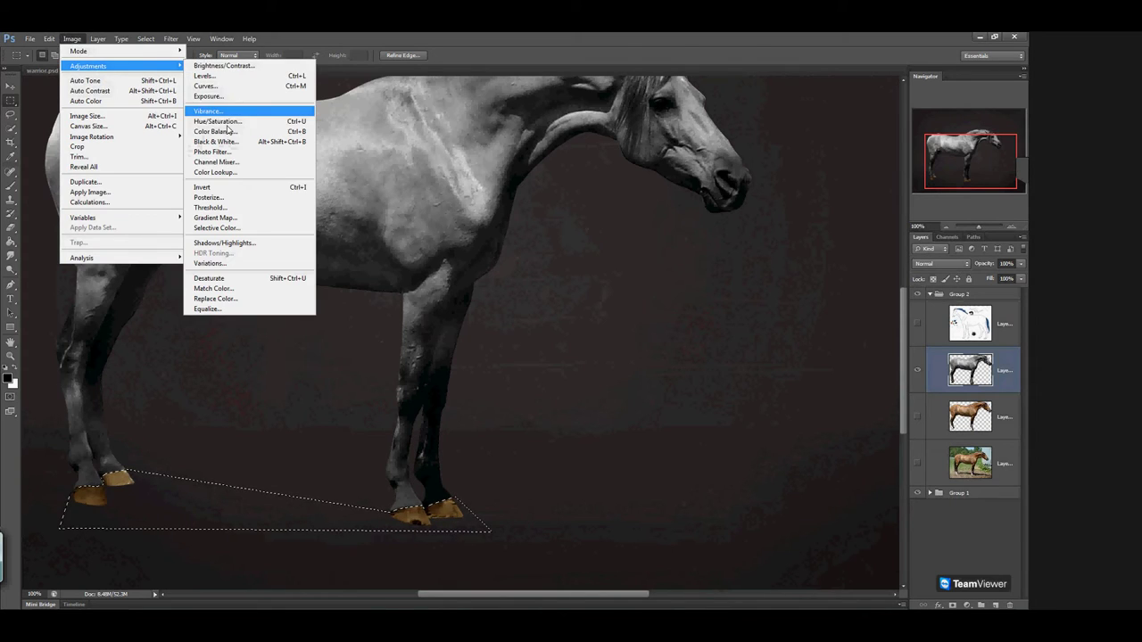
click(225, 121)
drag(489, 259, 493, 288)
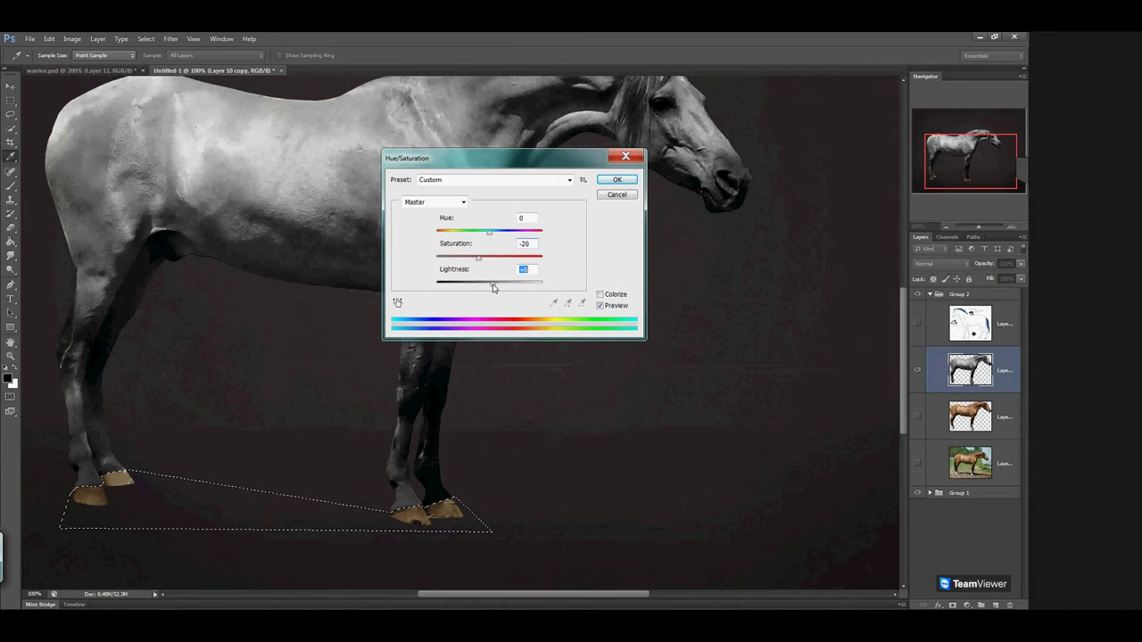
click(614, 180)
key(ctrl+d)
Paint white highlight streaks on the front hooves on a new layer with a soft 10 px brush
drag(339, 263, 301, 269)
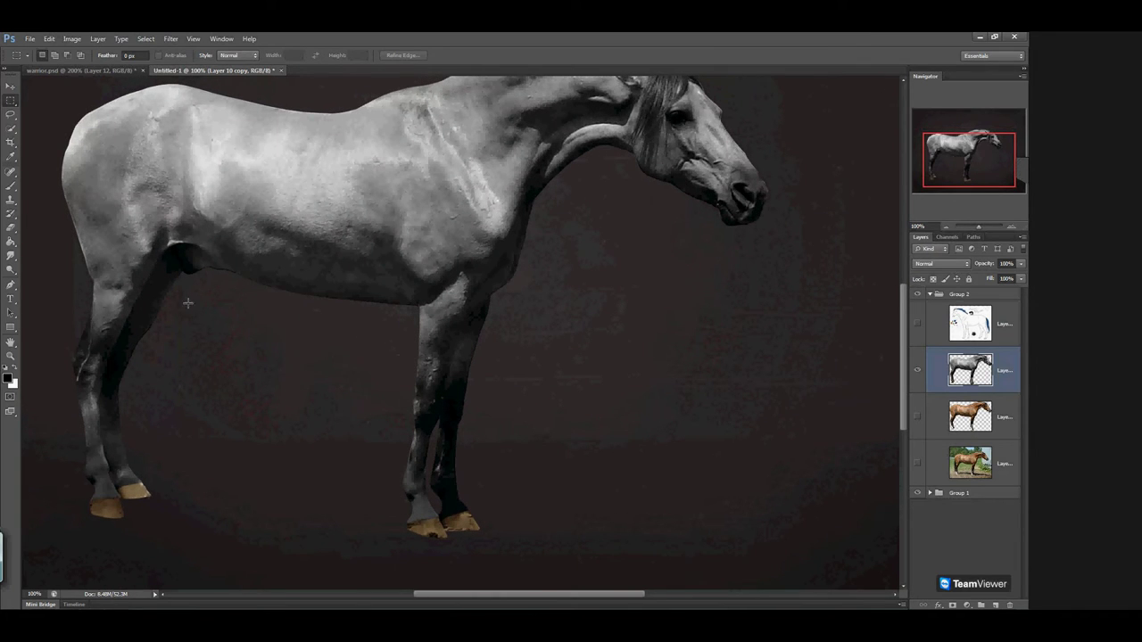
click(10, 187)
click(14, 369)
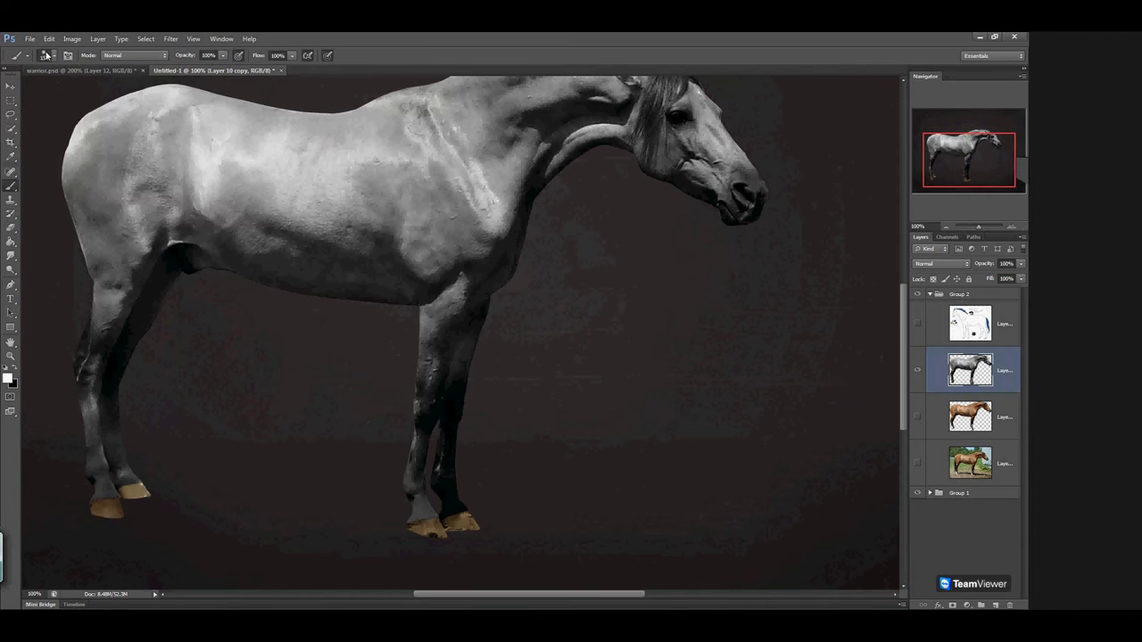
click(46, 55)
click(22, 91)
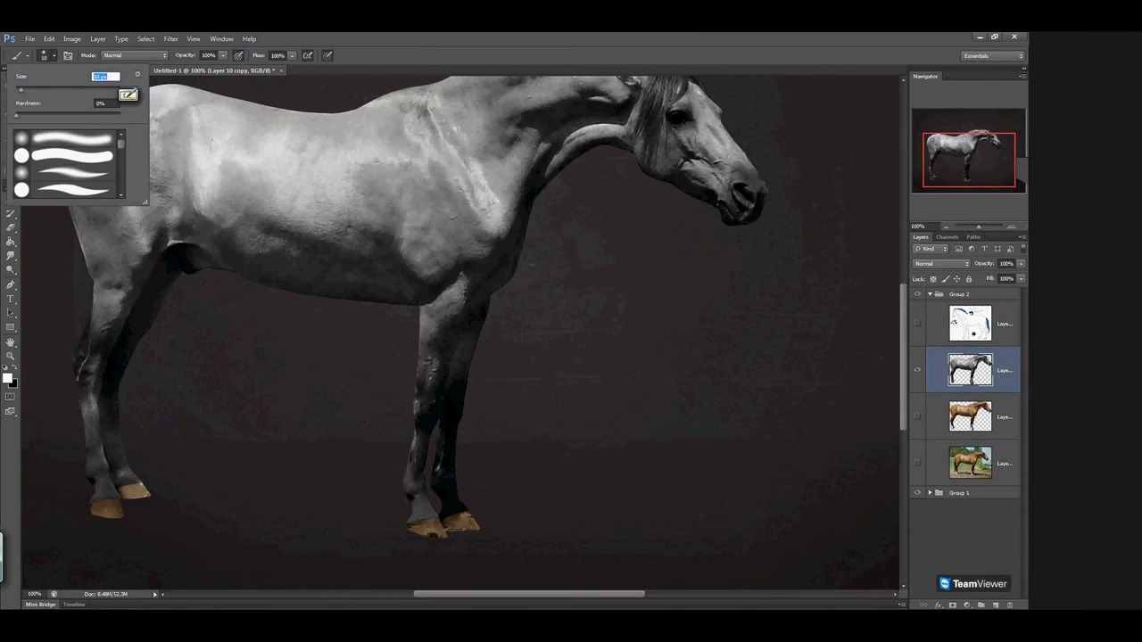
click(995, 605)
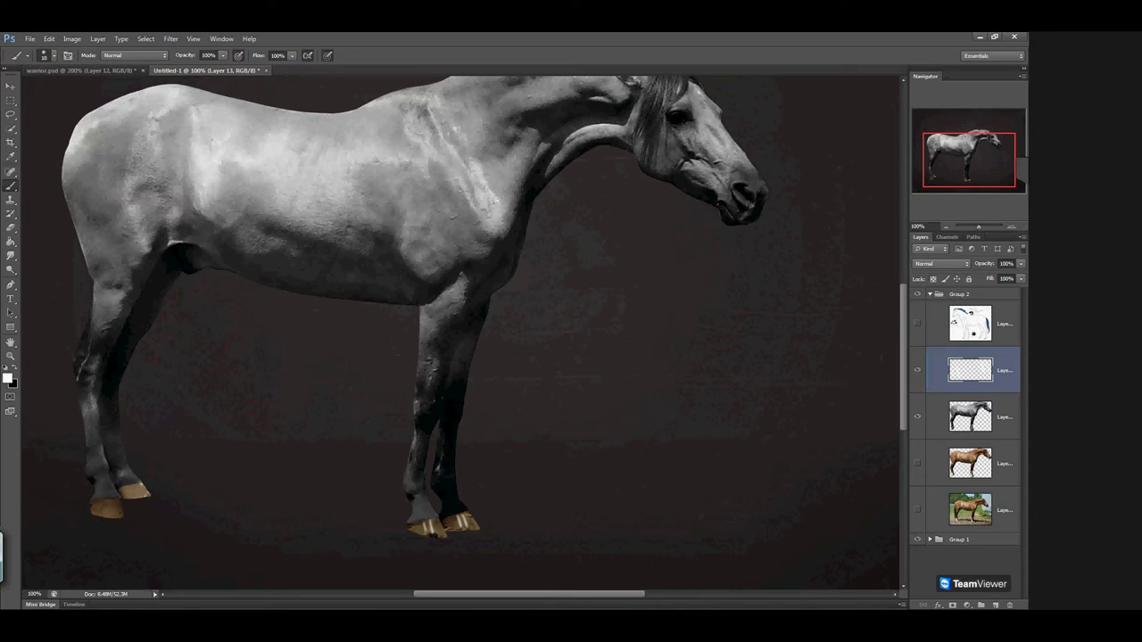
Blend the hoof highlight layer in Soft Light mode at 48% opacity
click(949, 263)
click(932, 407)
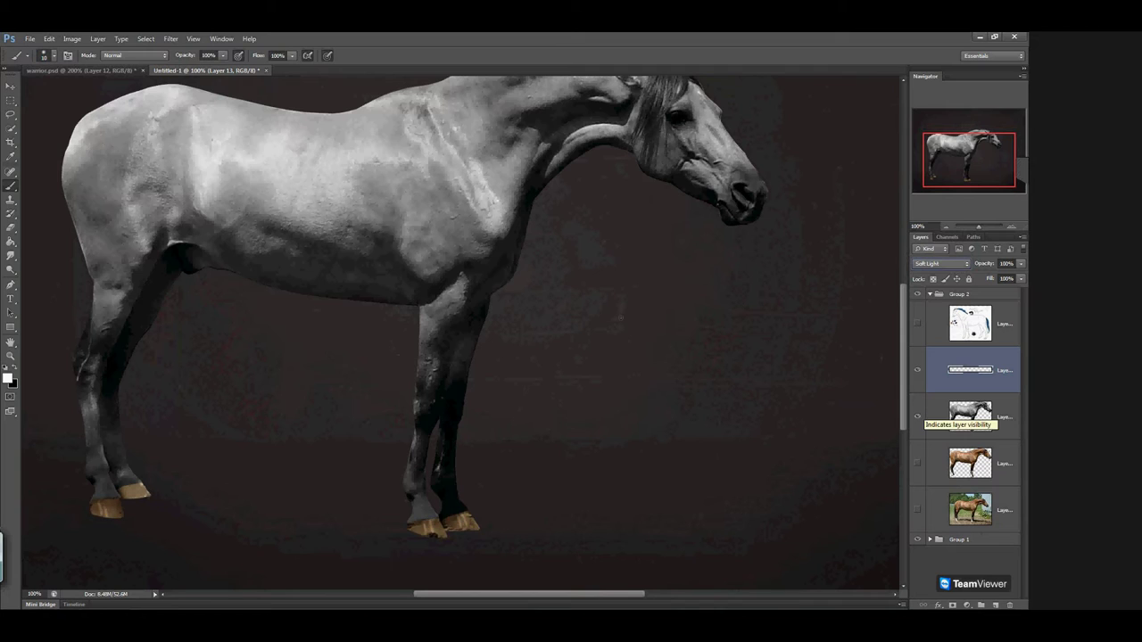
drag(1020, 265, 992, 277)
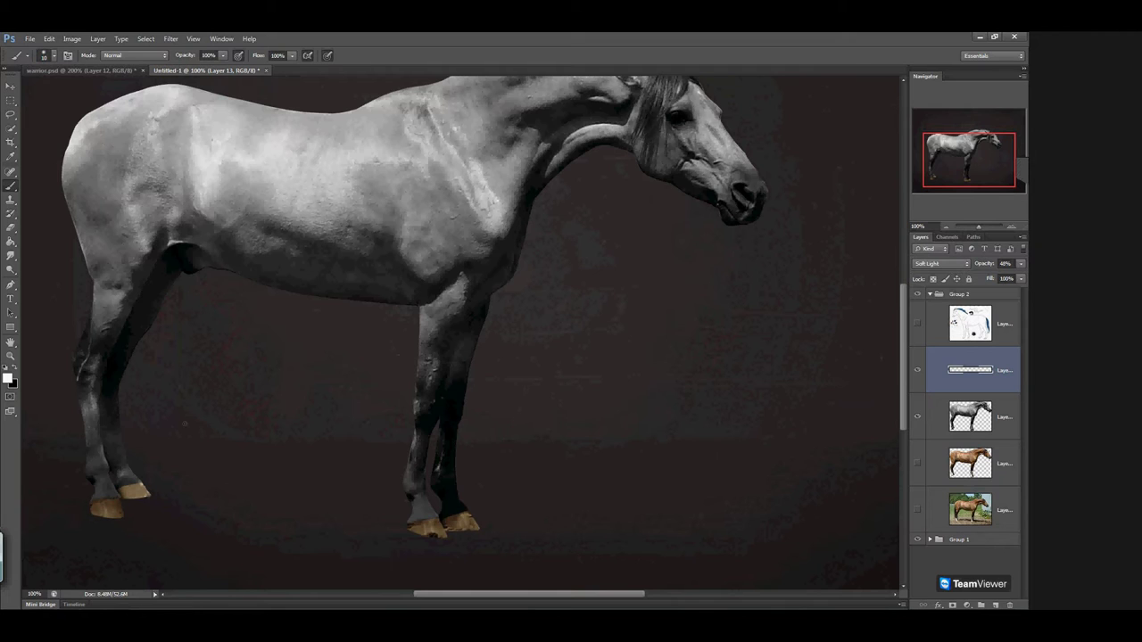
Touch up the hoof highlights with the Eraser and brush more white strokes onto the hind hooves
click(12, 228)
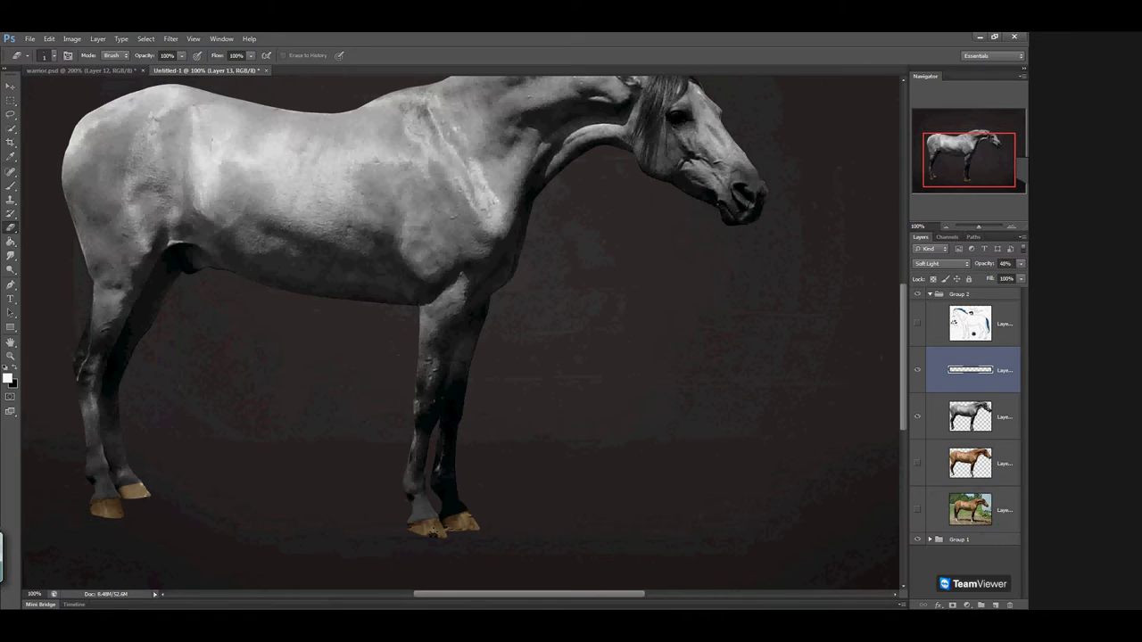
click(12, 185)
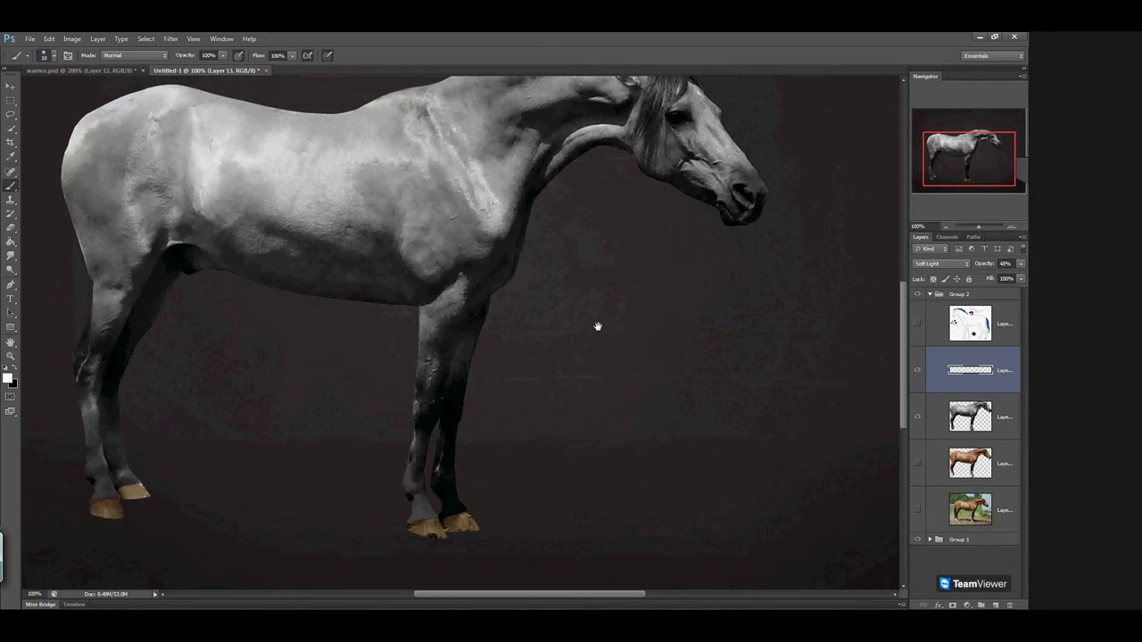
drag(597, 326, 596, 336)
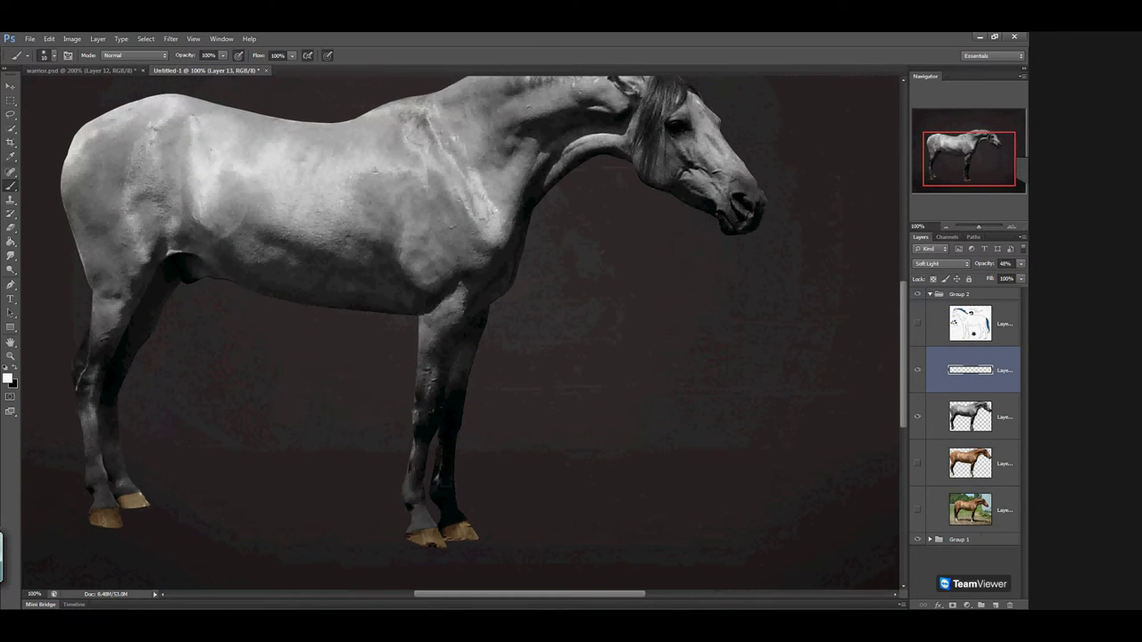
drag(479, 362, 470, 372)
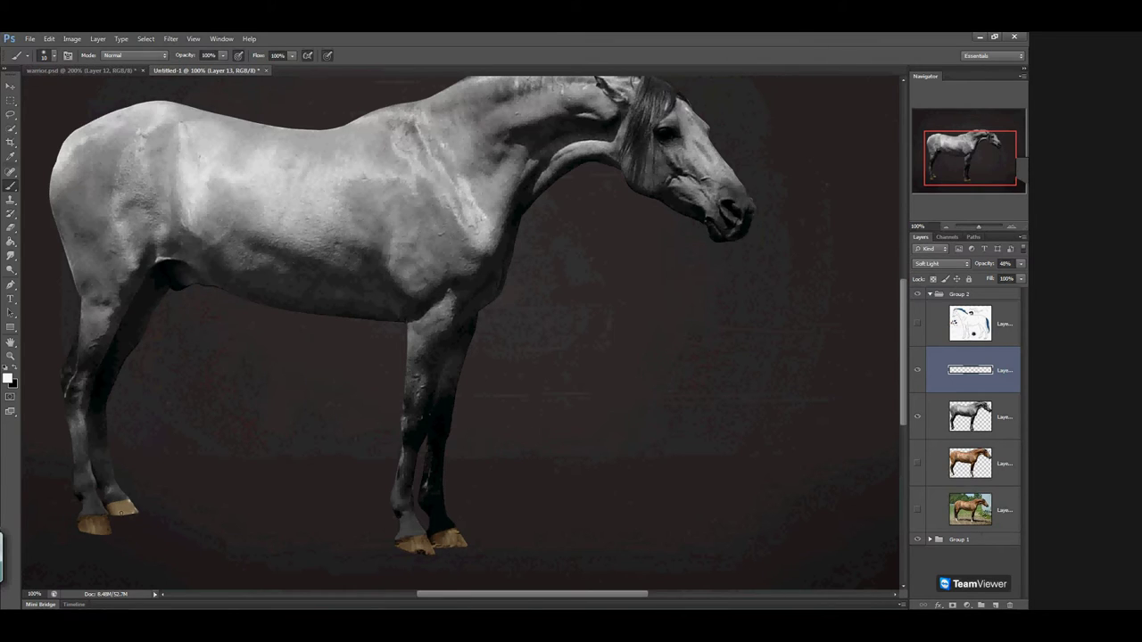
drag(125, 503, 130, 505)
drag(610, 370, 603, 368)
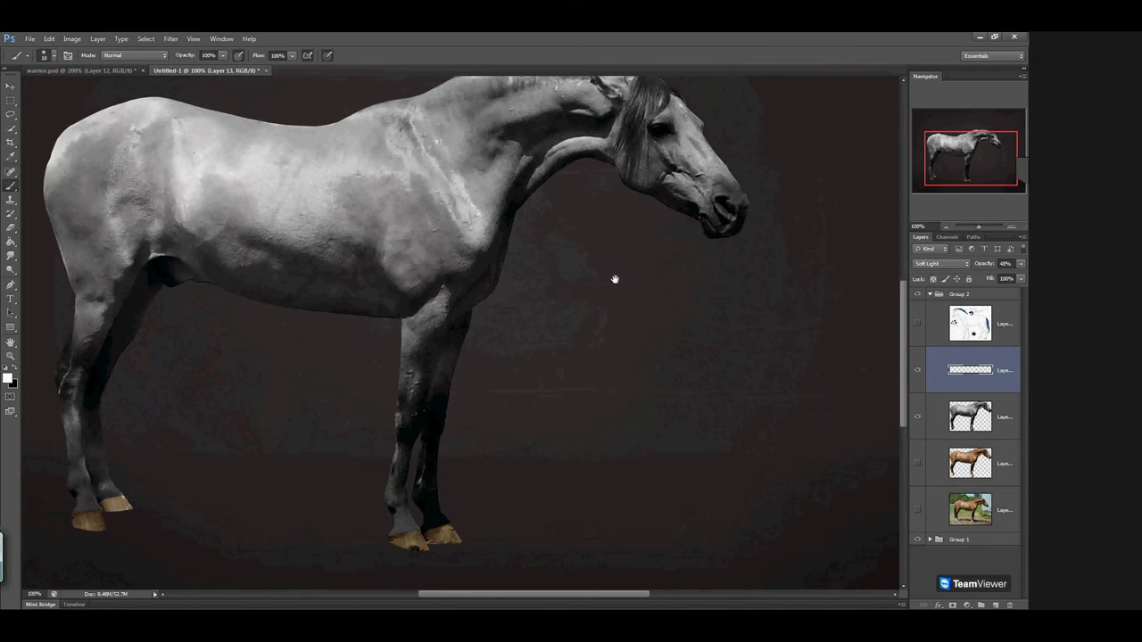
drag(610, 290, 586, 311)
drag(603, 241, 601, 262)
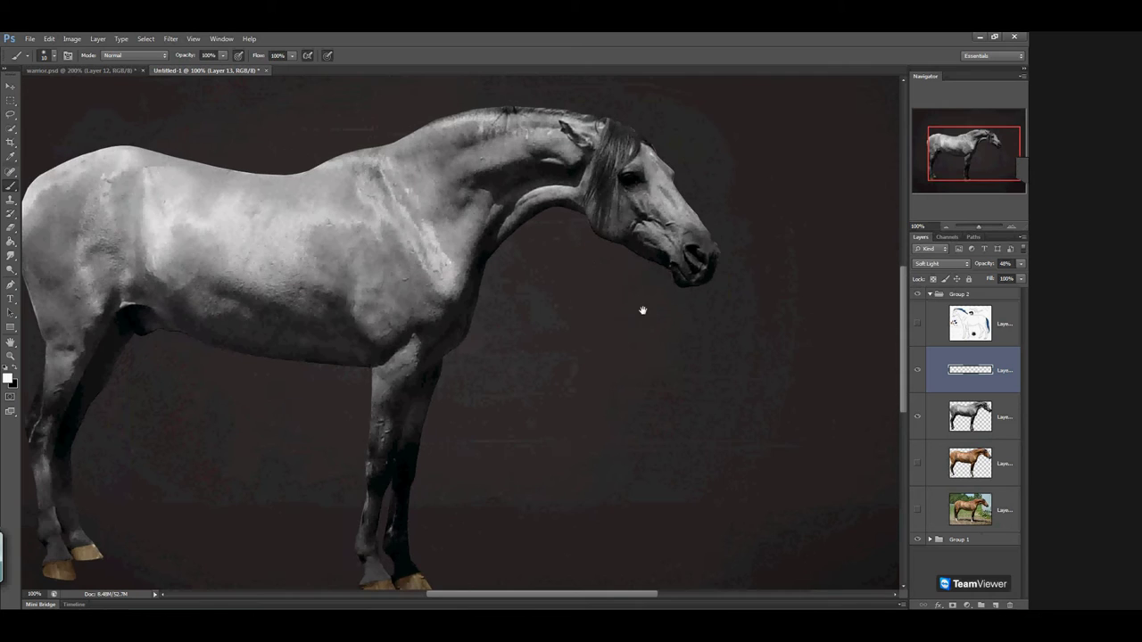
drag(660, 301, 637, 309)
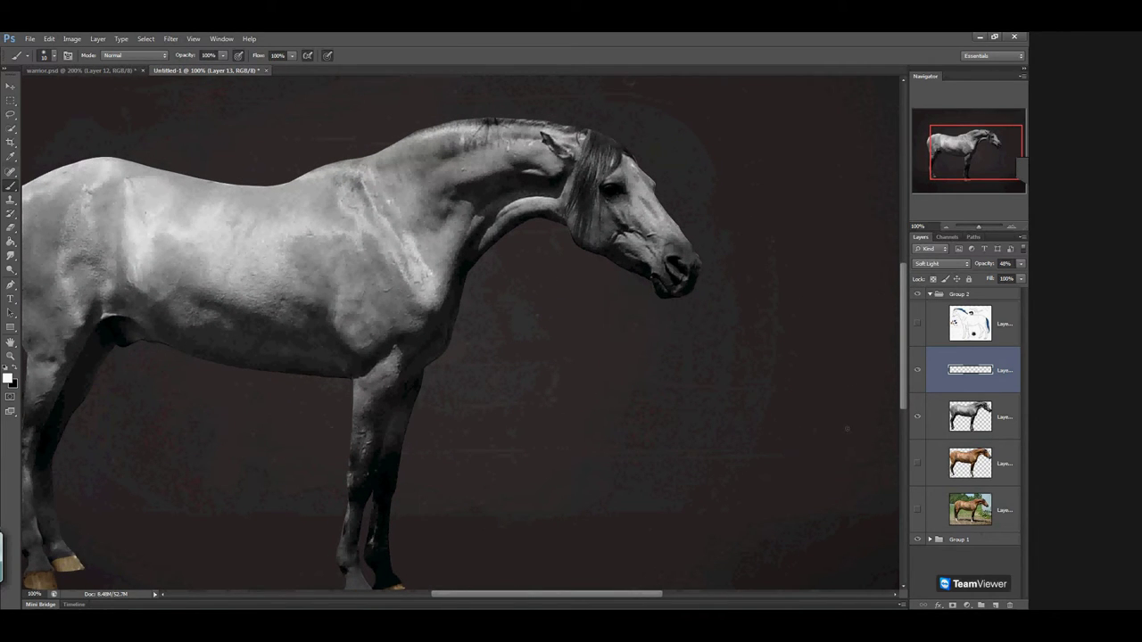
drag(846, 430, 856, 431)
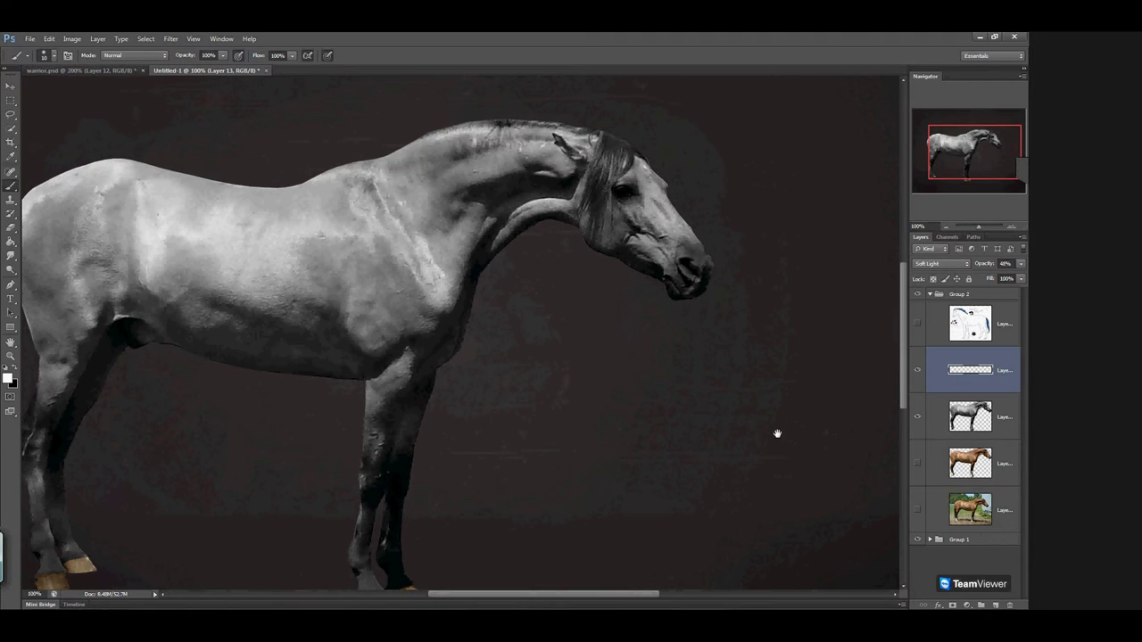
drag(742, 416, 782, 407)
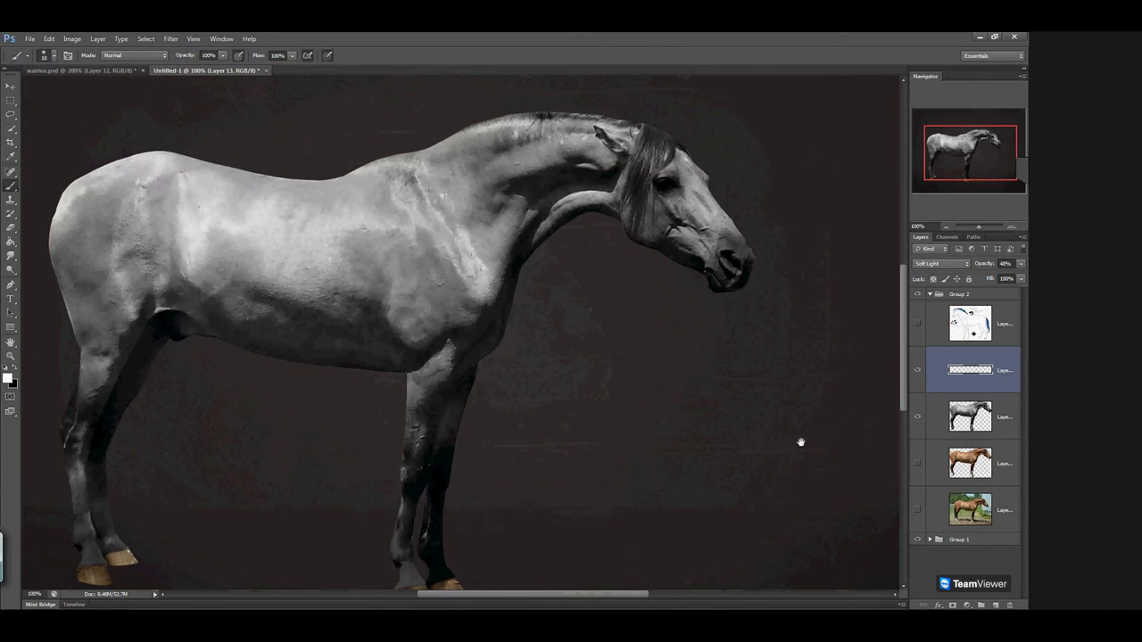
drag(802, 443, 797, 449)
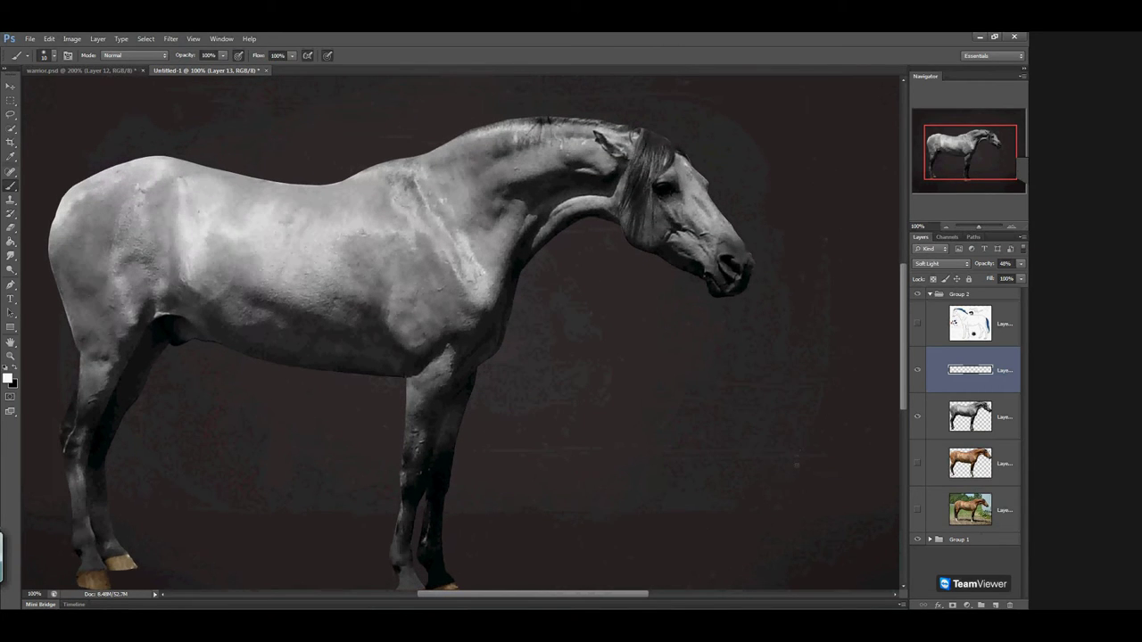
Add a new layer above the hoof highlights for shading the head, and set the brush to 0% hardness and 15% flow
click(996, 606)
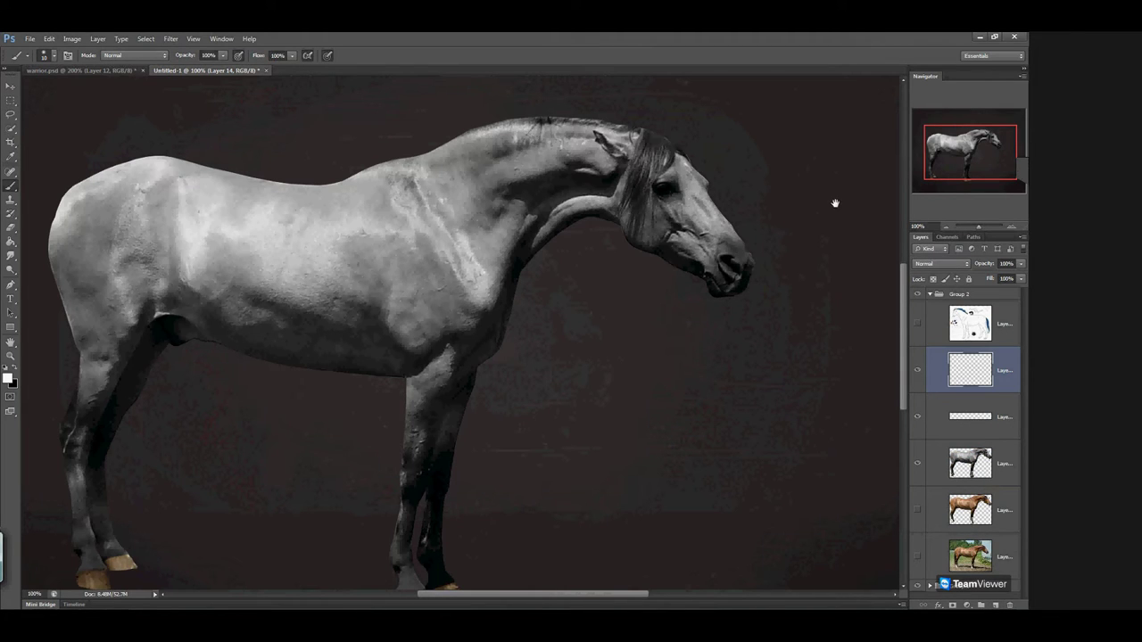
drag(820, 204, 752, 211)
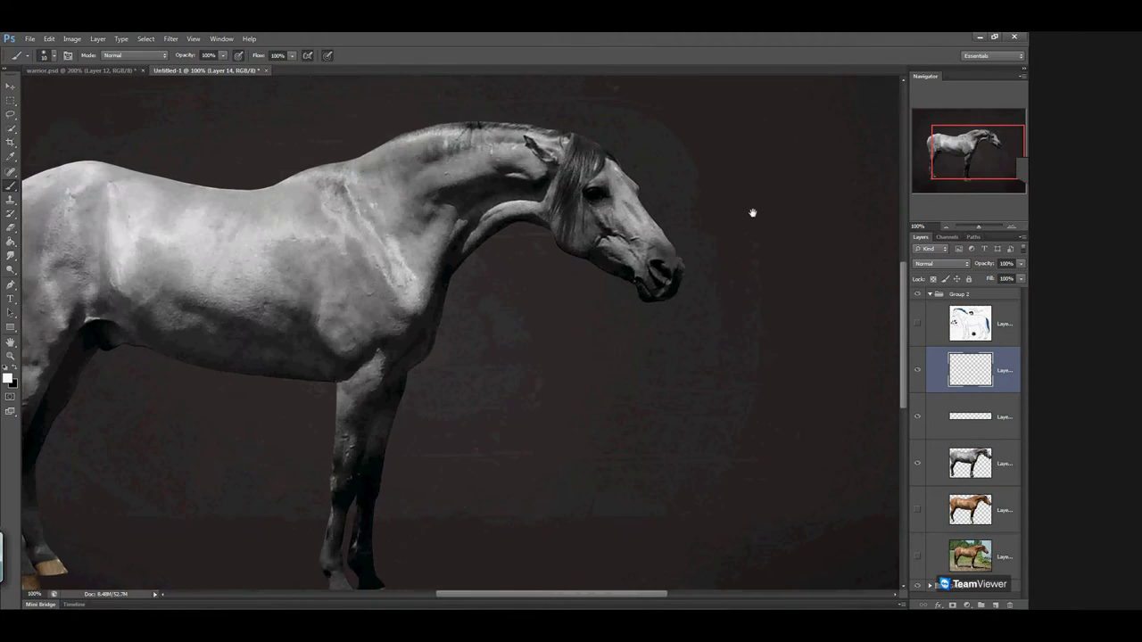
click(1010, 228)
click(1010, 228)
click(1010, 227)
drag(980, 145, 997, 142)
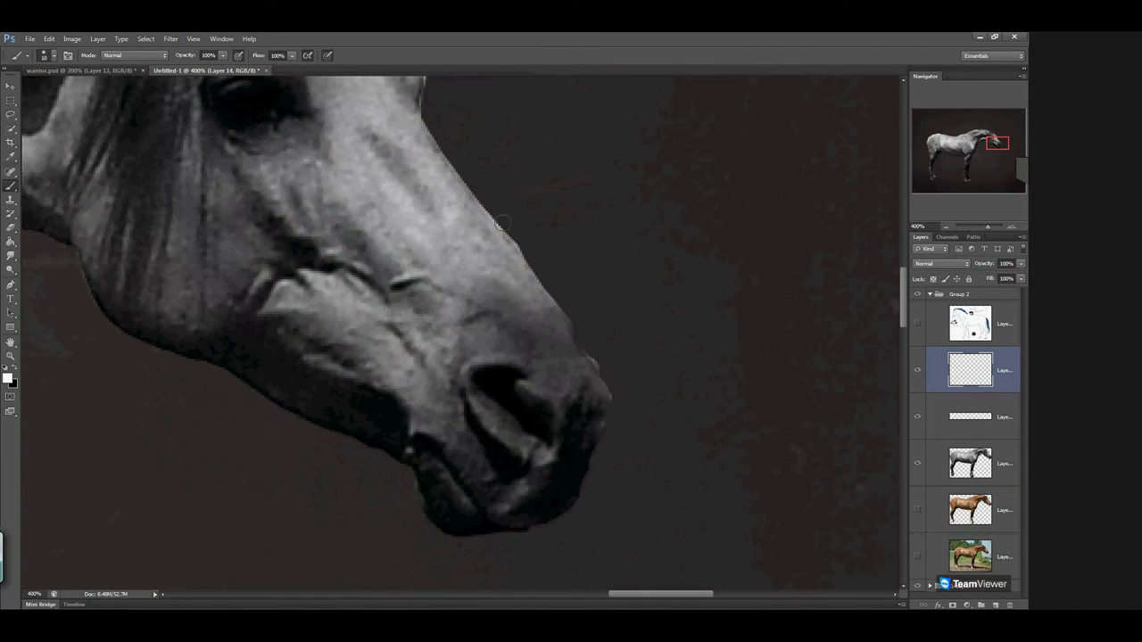
click(55, 60)
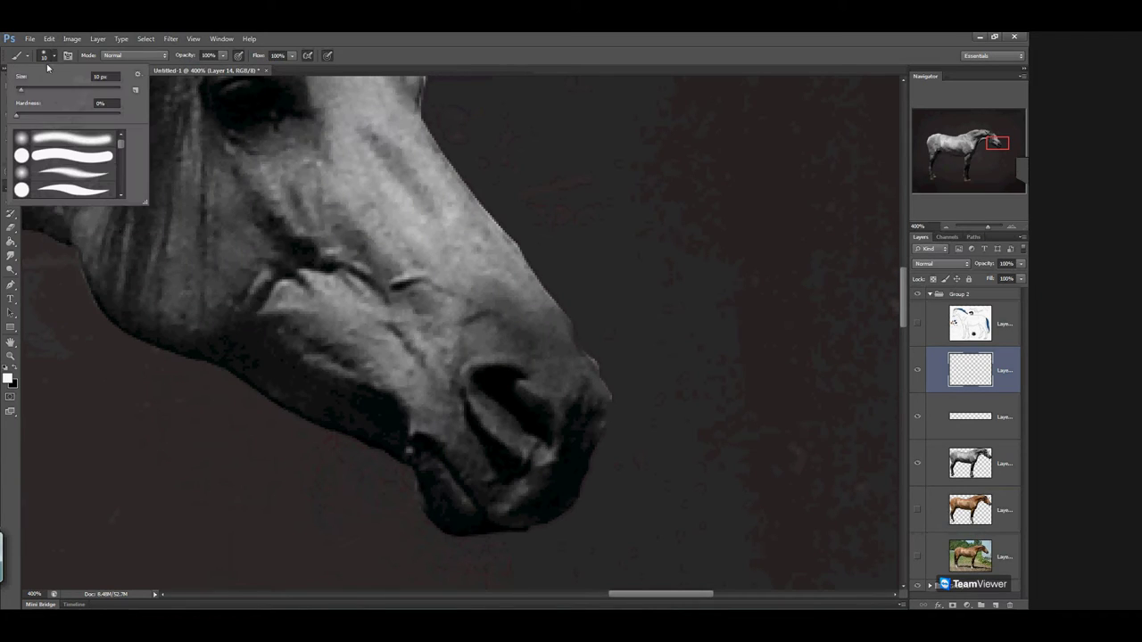
drag(81, 111, 7, 116)
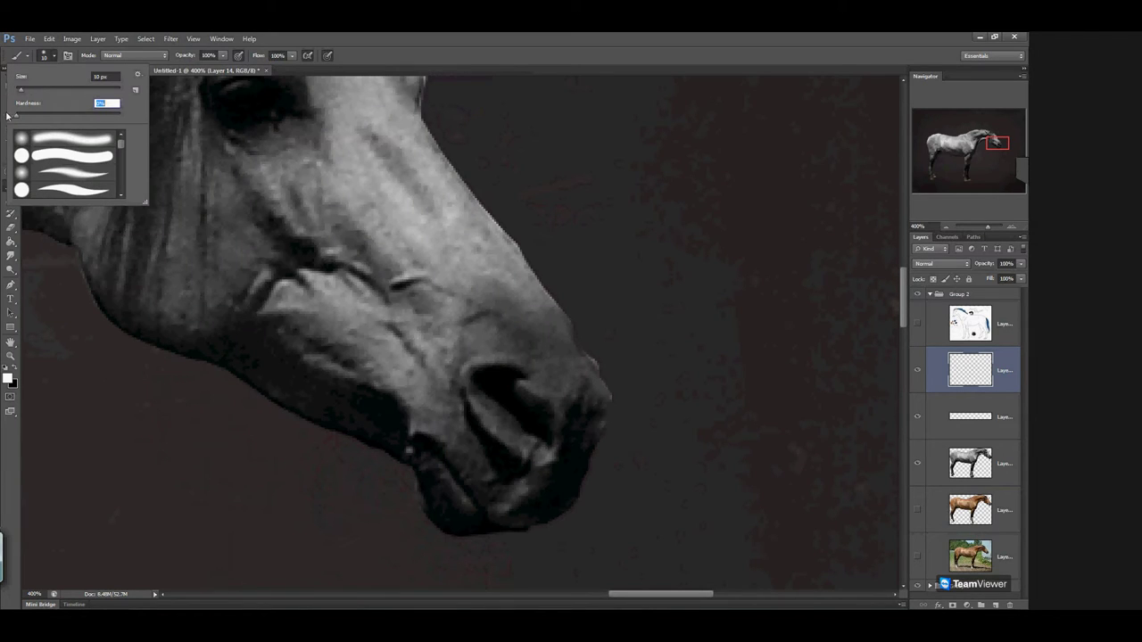
click(292, 59)
text(15)
key(Return)
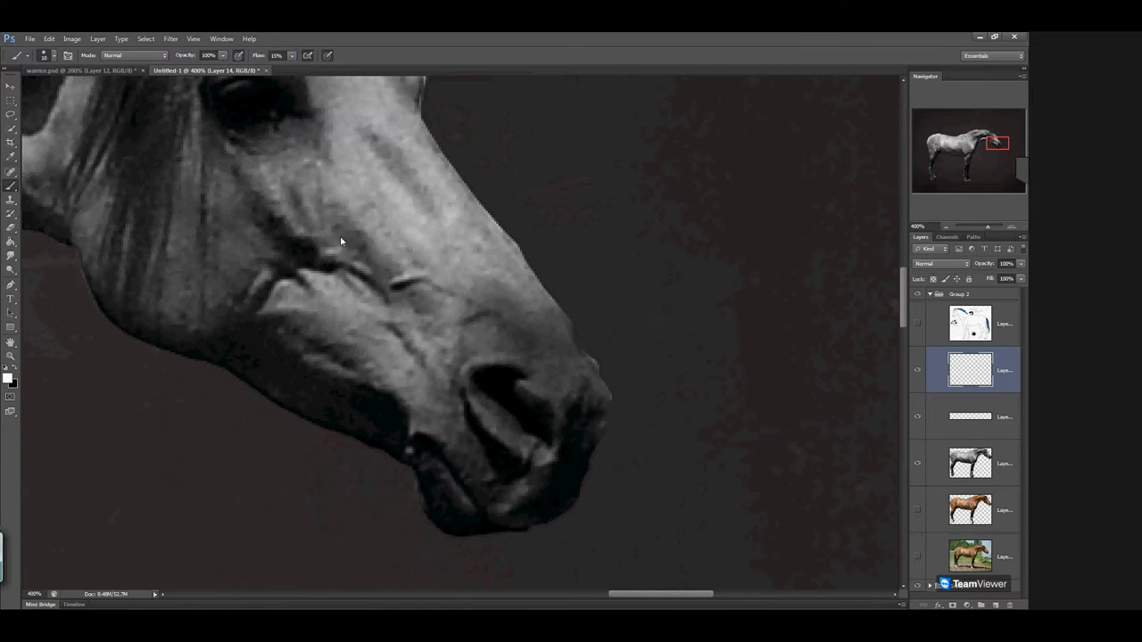
Switch the brush color to black, reduce the brush opacity, and set its size to 5 px
click(224, 55)
drag(222, 69, 207, 73)
click(6, 367)
click(224, 55)
mouse_move(224, 72)
mouse_down()
mouse_move(232, 66)
mouse_move(218, 73)
mouse_up()
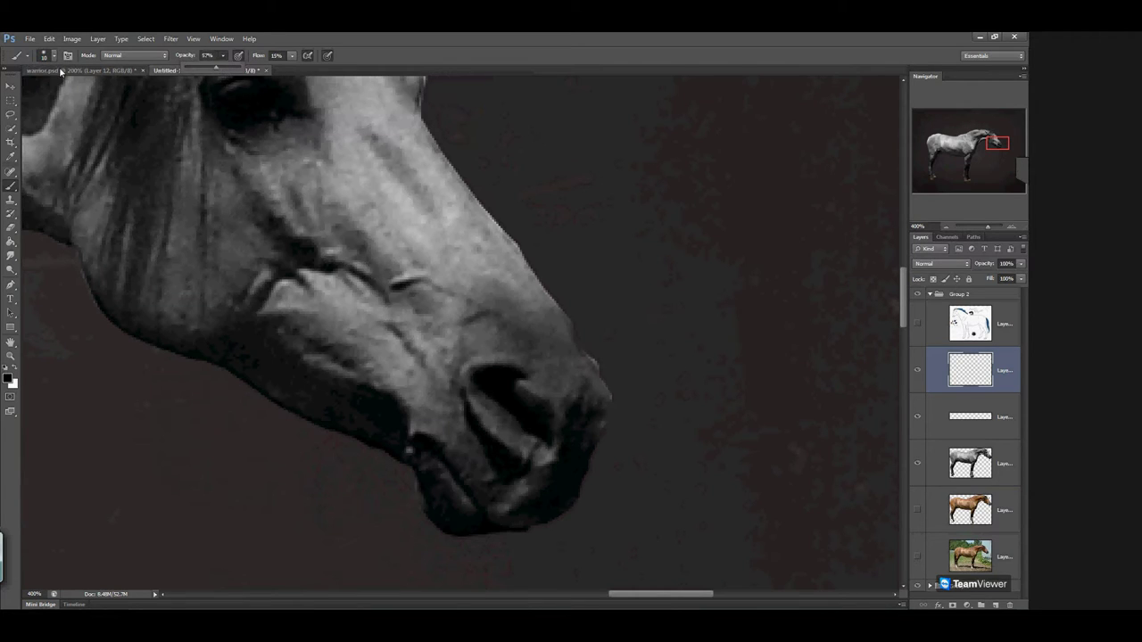
click(54, 55)
click(94, 76)
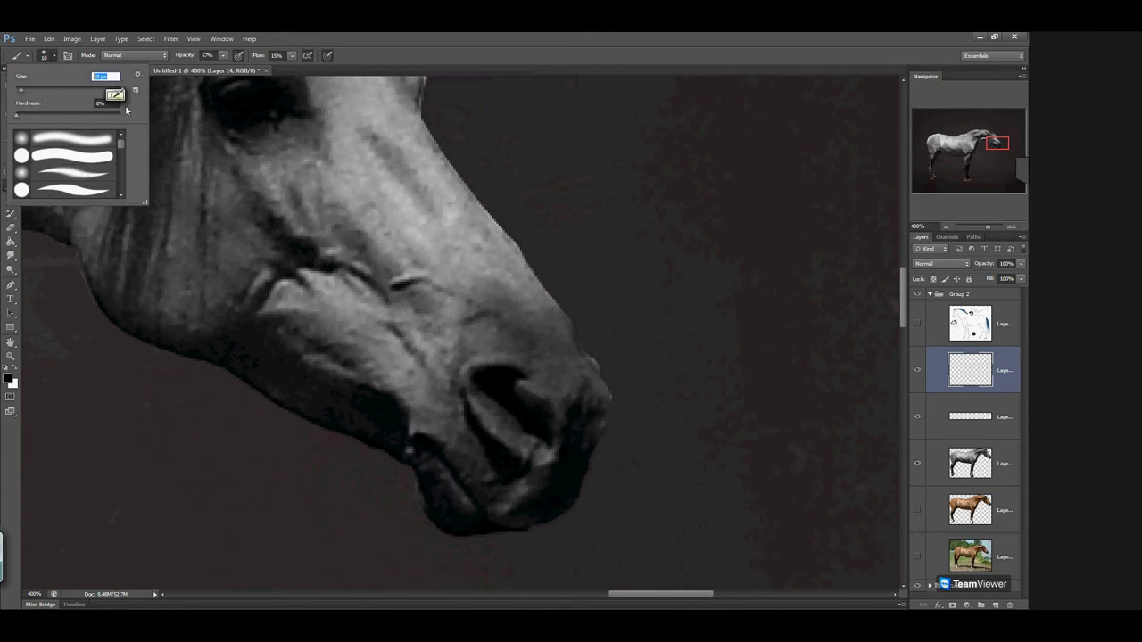
text(5)
key(Return)
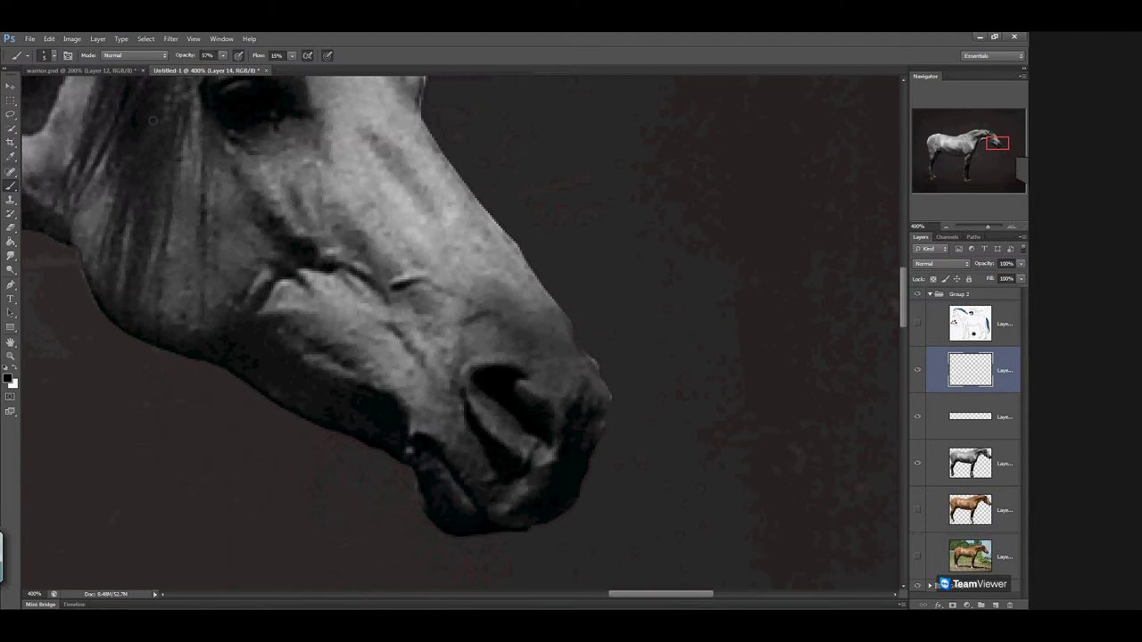
Paint soft black shading in and around the nostril, along the front of the muzzle, and over the lips
drag(507, 374, 523, 378)
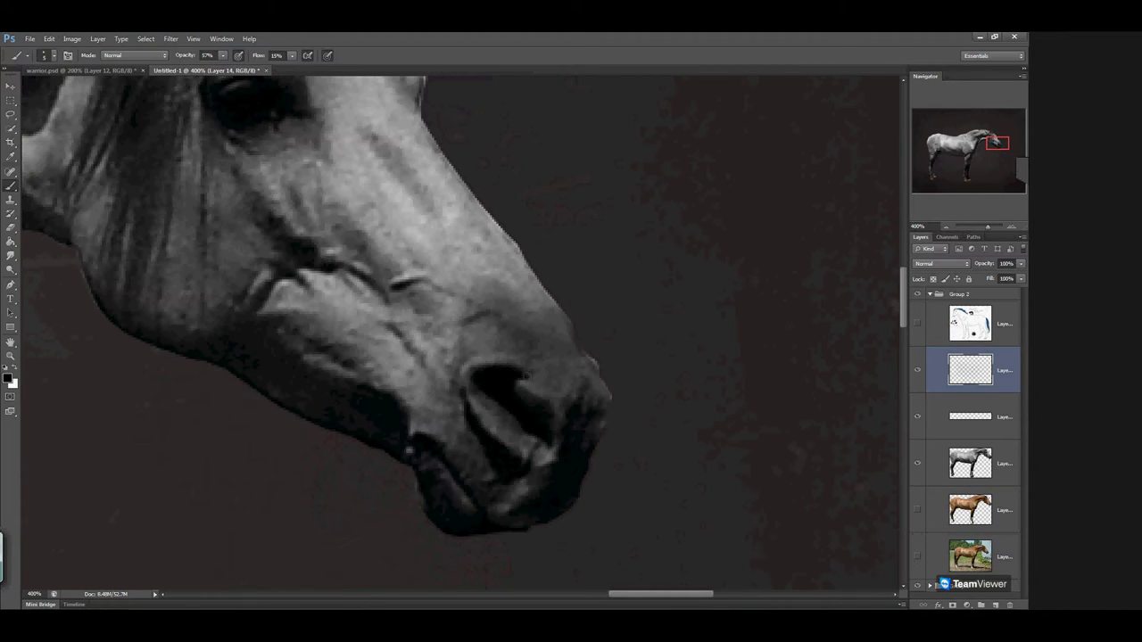
drag(480, 397, 518, 420)
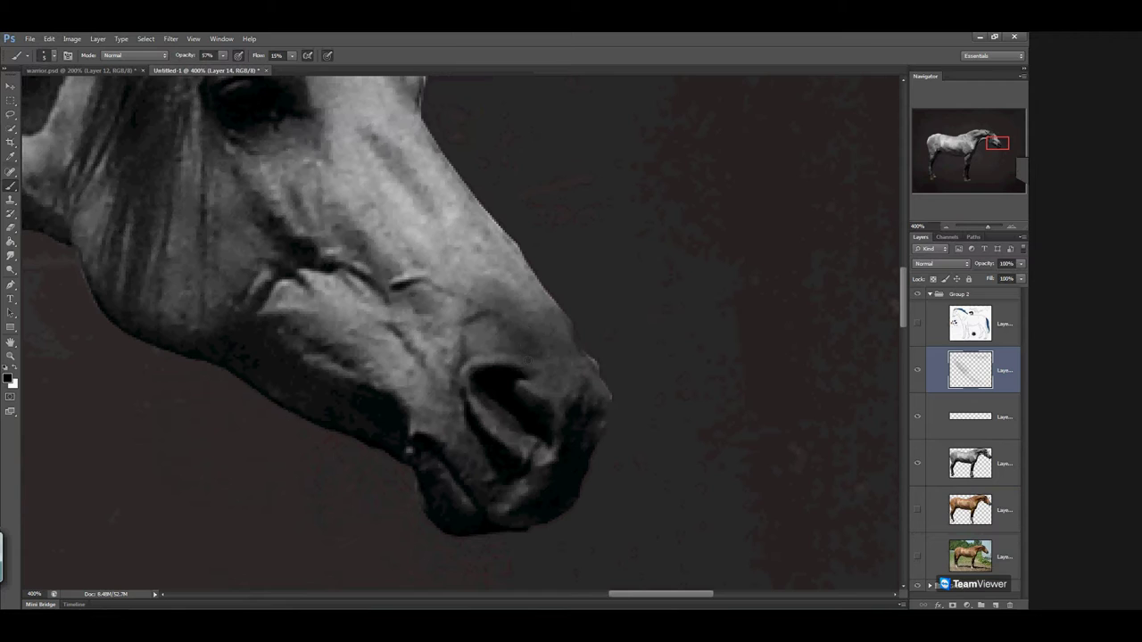
mouse_move(537, 355)
mouse_down()
mouse_move(500, 364)
mouse_move(498, 414)
mouse_move(530, 439)
mouse_move(529, 466)
mouse_up()
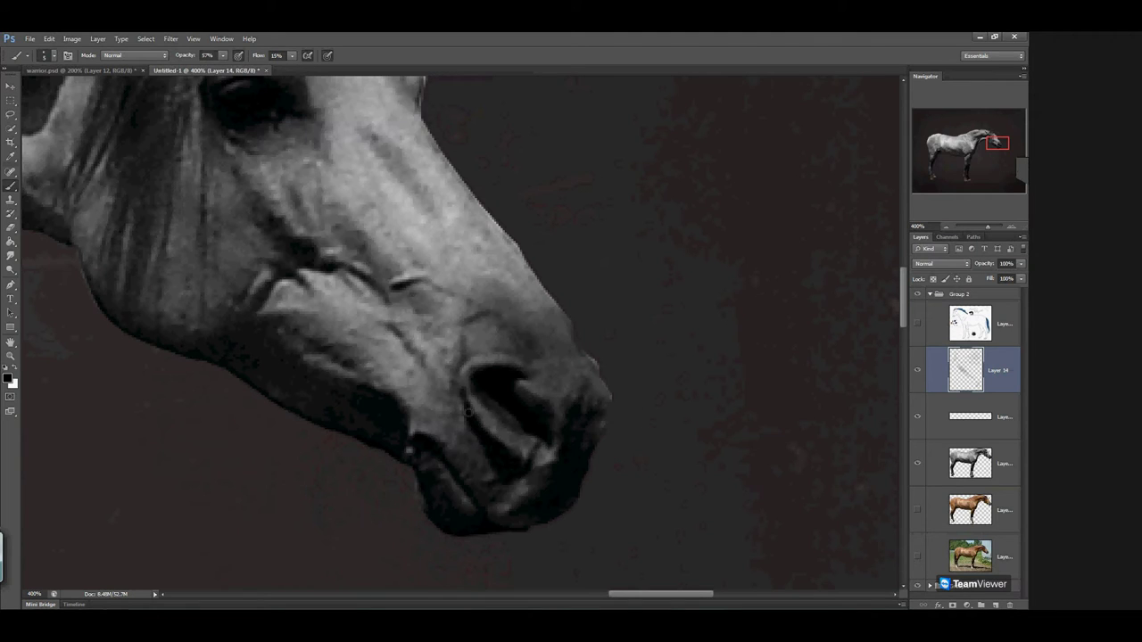
drag(456, 369, 438, 348)
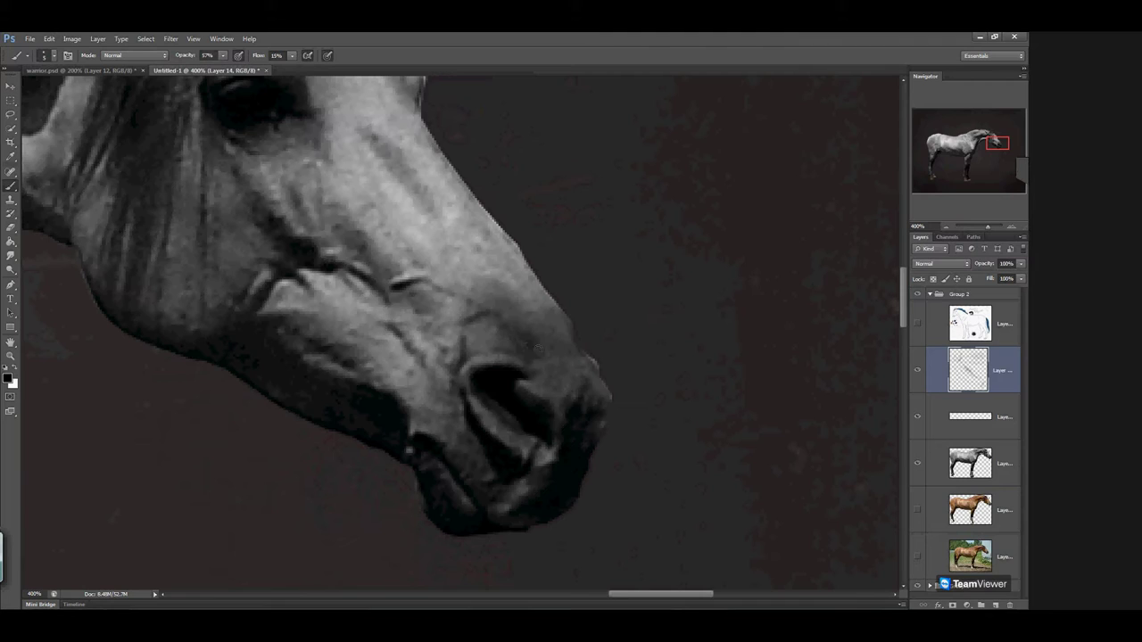
drag(568, 432, 584, 431)
click(591, 402)
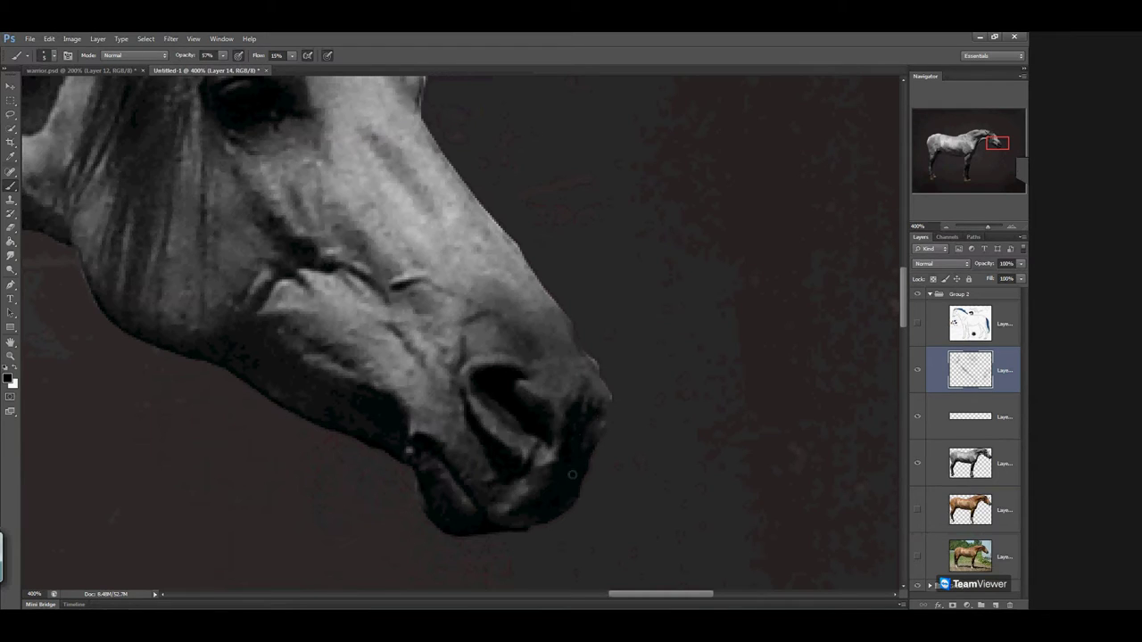
drag(504, 518, 551, 468)
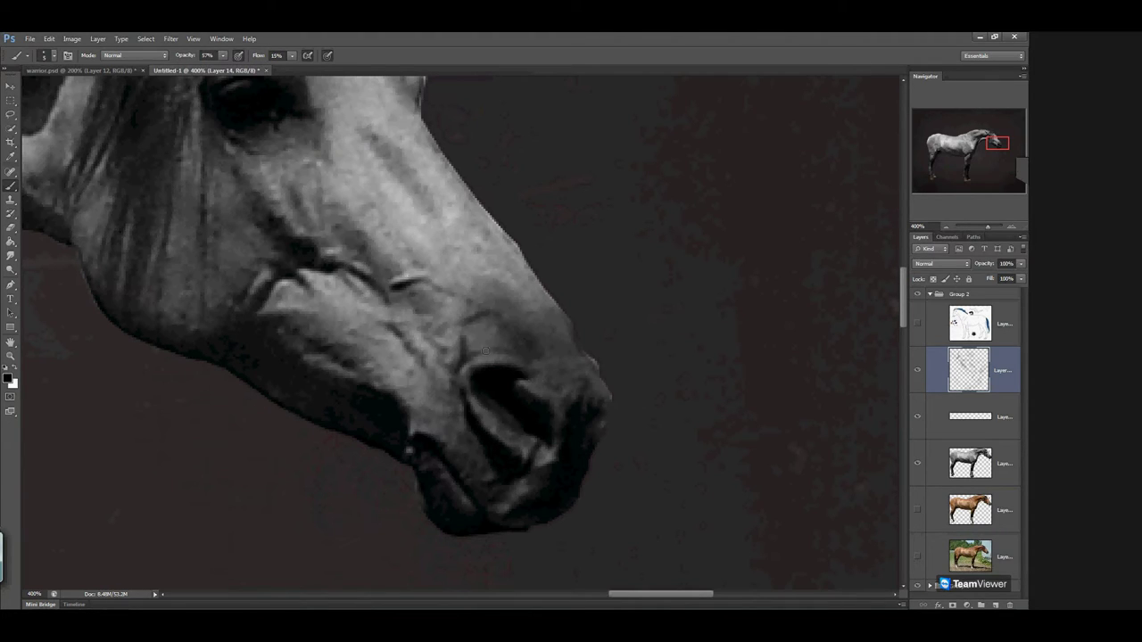
Deepen the creases above the nostril and on the cheek with soft black strokes, redoing the stroke above the nostril
drag(436, 344, 424, 331)
drag(472, 304, 436, 289)
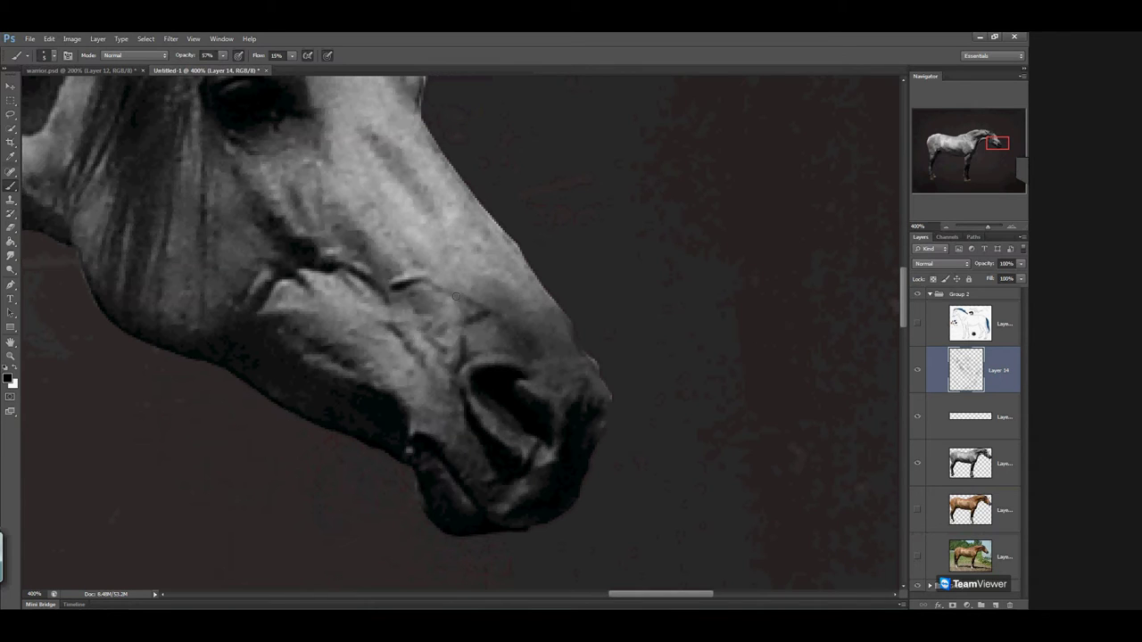
key(ctrl+z)
drag(455, 296, 428, 284)
mouse_move(354, 303)
mouse_down()
mouse_move(362, 293)
mouse_move(345, 280)
mouse_up()
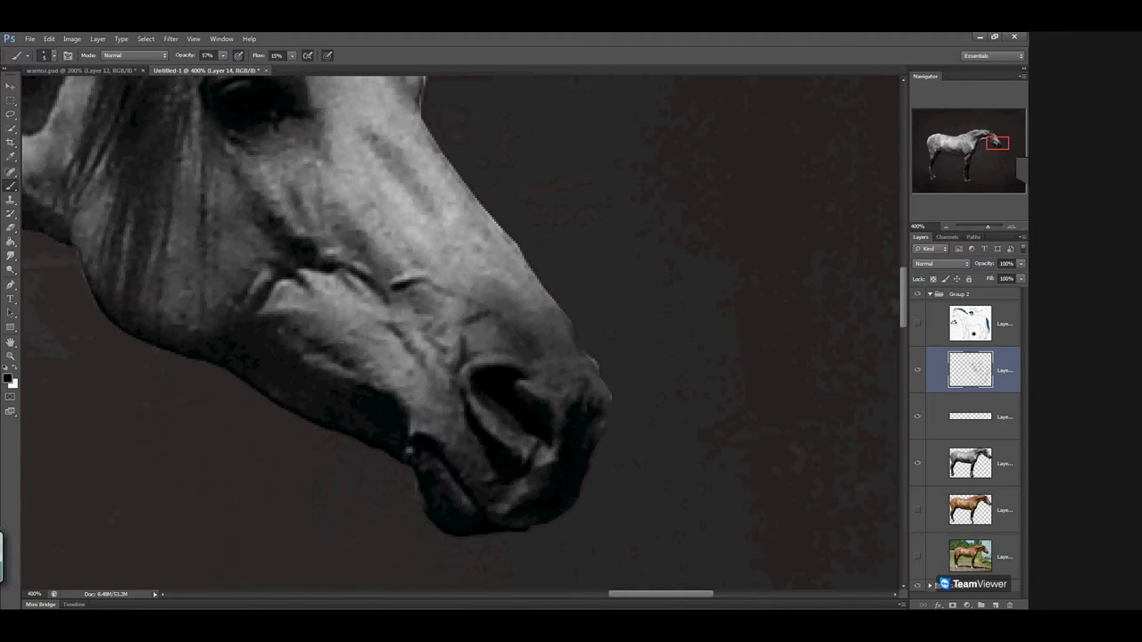
Darken the crease along the lower cheek with soft black strokes
drag(328, 339, 291, 317)
drag(338, 357, 328, 352)
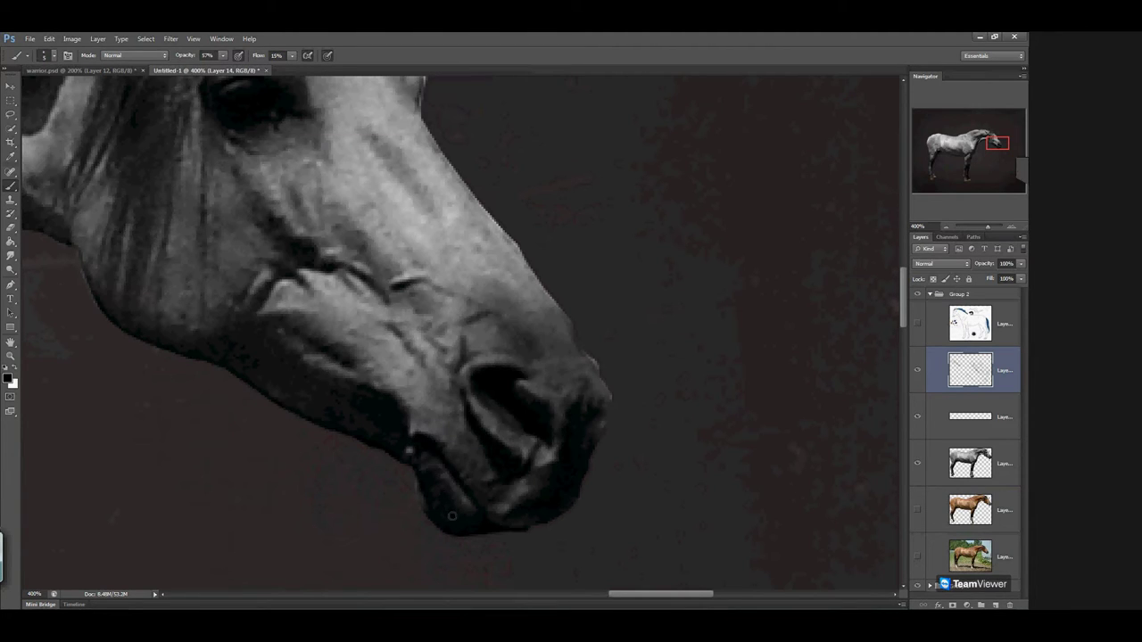
Set the brush to 3 px and white, and paint fine highlights around the nostril rim and the creases above it
click(52, 56)
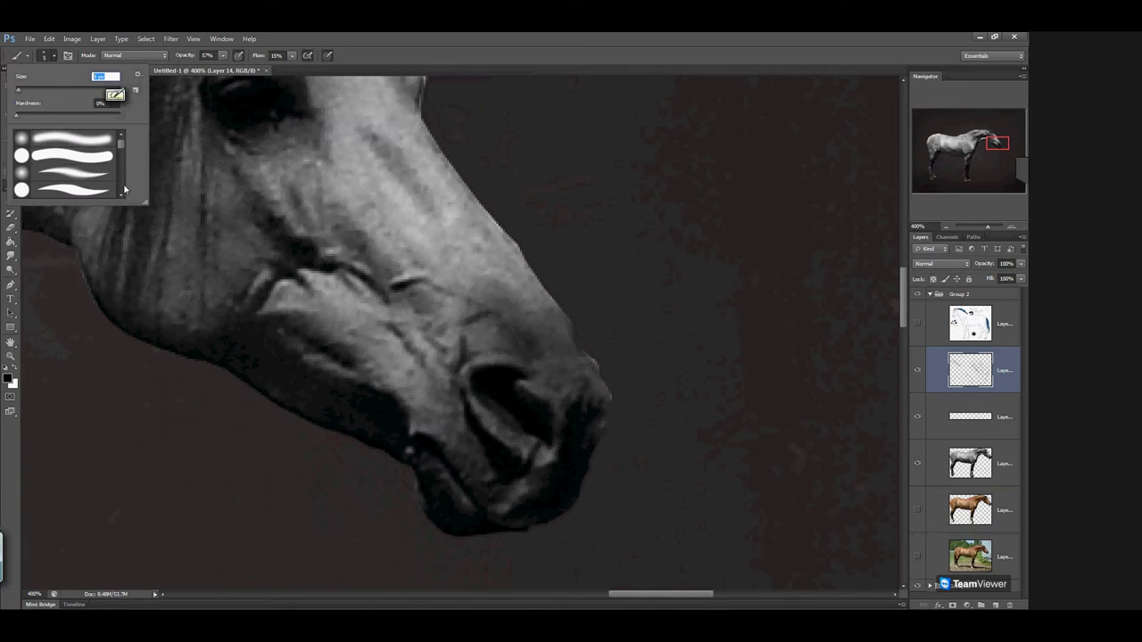
text(3)
key(Return)
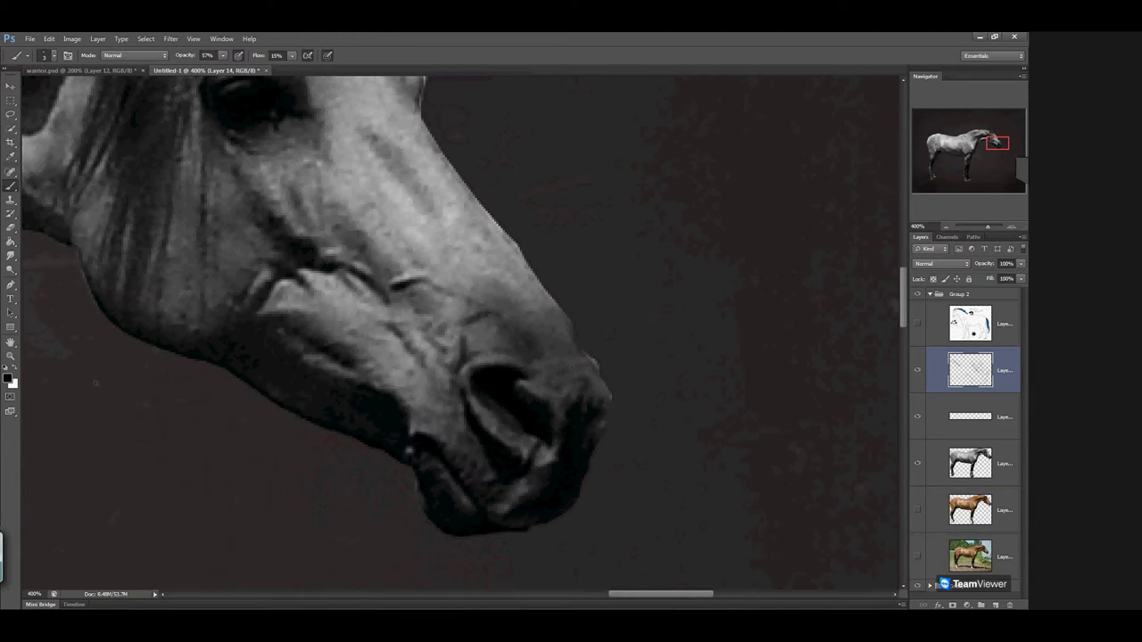
key(x)
click(548, 459)
click(469, 366)
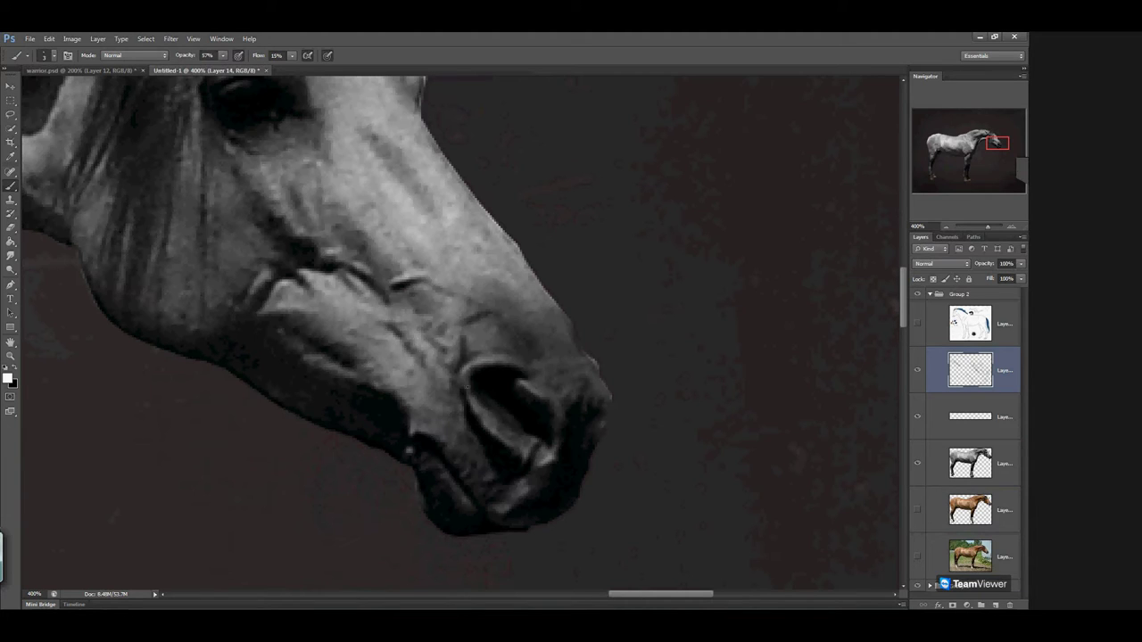
drag(518, 367, 570, 376)
mouse_move(397, 312)
mouse_down()
mouse_move(413, 325)
mouse_move(389, 325)
mouse_up()
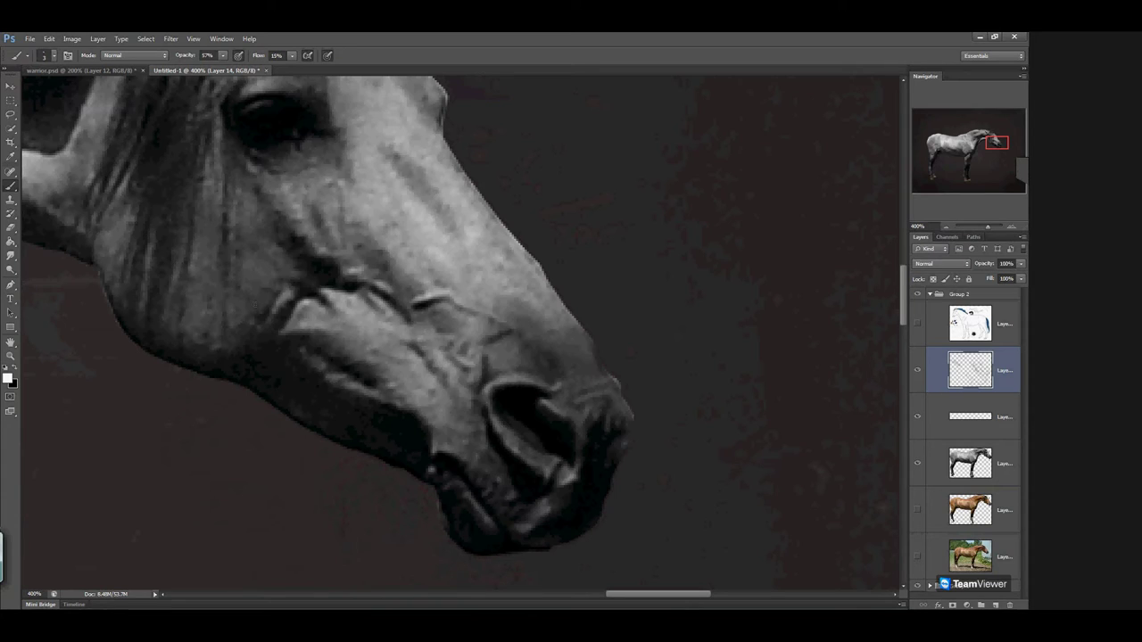
Enlarge the brush to 14 px, switch it to black, and paint a soft shadow along the underside of the jaw
click(16, 369)
click(14, 367)
click(51, 55)
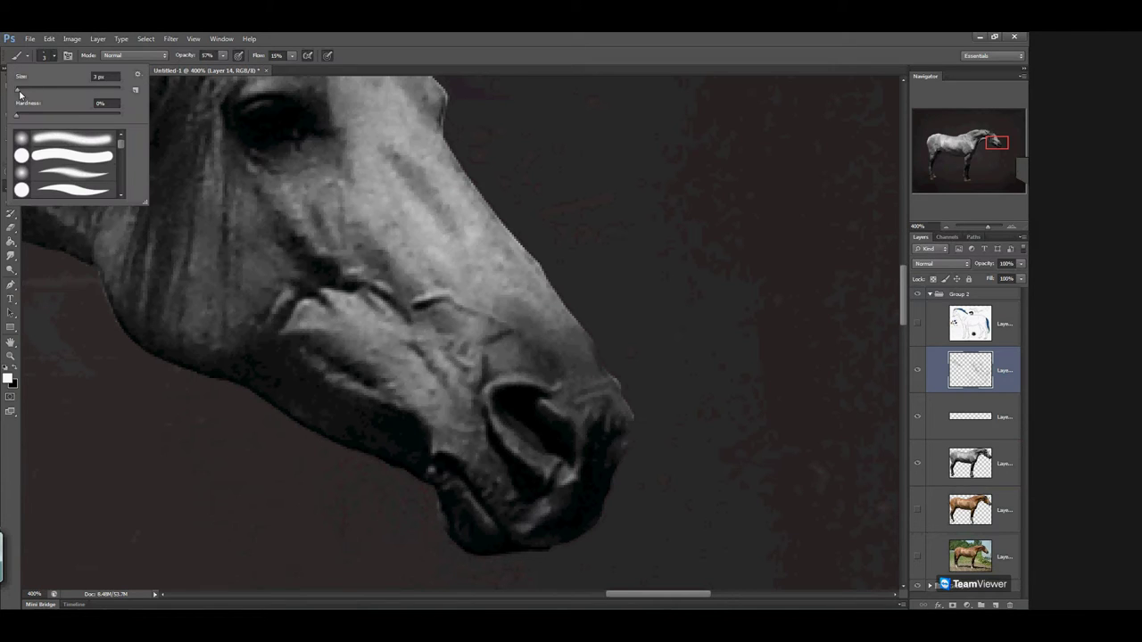
drag(22, 93, 25, 93)
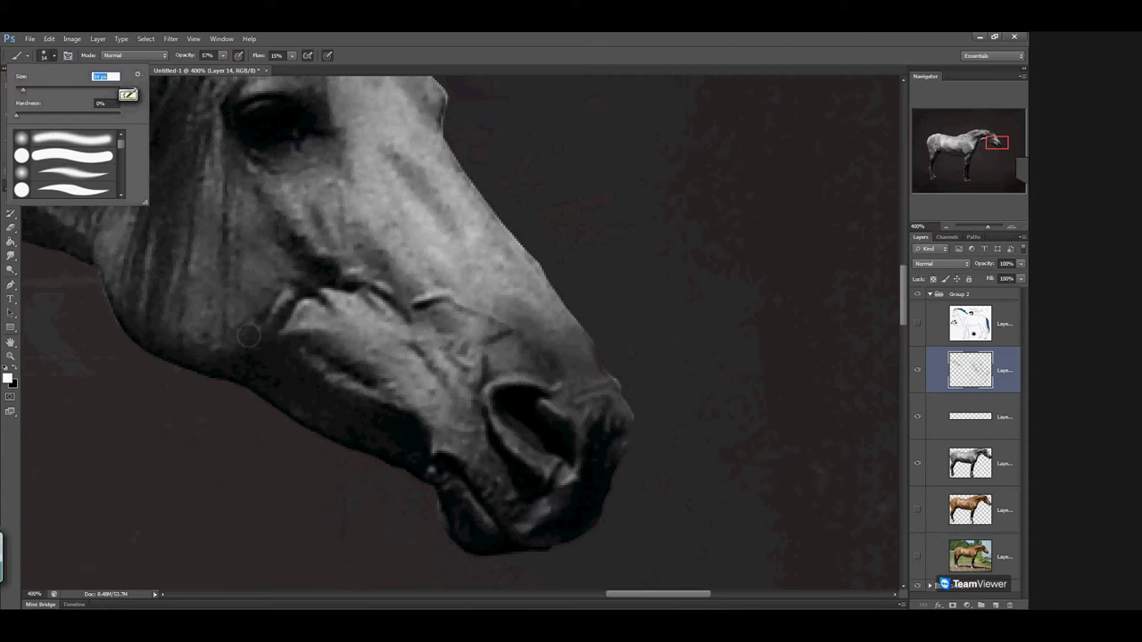
click(16, 368)
mouse_move(325, 410)
mouse_down()
mouse_move(241, 372)
mouse_move(328, 408)
mouse_move(362, 438)
mouse_move(409, 436)
mouse_move(368, 411)
mouse_move(412, 435)
mouse_move(275, 355)
mouse_move(331, 394)
mouse_move(253, 355)
mouse_move(277, 389)
mouse_move(328, 418)
mouse_move(271, 377)
mouse_move(321, 419)
mouse_move(394, 446)
mouse_move(246, 368)
mouse_move(327, 429)
mouse_move(377, 446)
mouse_move(292, 393)
mouse_move(360, 434)
mouse_move(413, 448)
mouse_move(417, 431)
mouse_move(290, 362)
mouse_move(346, 363)
mouse_move(303, 340)
mouse_move(264, 348)
mouse_move(269, 327)
mouse_move(242, 361)
mouse_move(289, 305)
mouse_move(228, 360)
mouse_move(190, 358)
mouse_move(162, 346)
mouse_move(119, 292)
mouse_move(240, 356)
mouse_move(267, 338)
mouse_move(230, 364)
mouse_move(173, 332)
mouse_move(275, 327)
mouse_move(266, 356)
mouse_move(277, 348)
mouse_move(312, 366)
mouse_move(322, 385)
mouse_move(346, 371)
mouse_move(297, 346)
mouse_move(393, 431)
mouse_move(229, 358)
mouse_move(262, 351)
mouse_move(163, 346)
mouse_up()
Set the Eraser to 15 px with 0% hardness
click(10, 228)
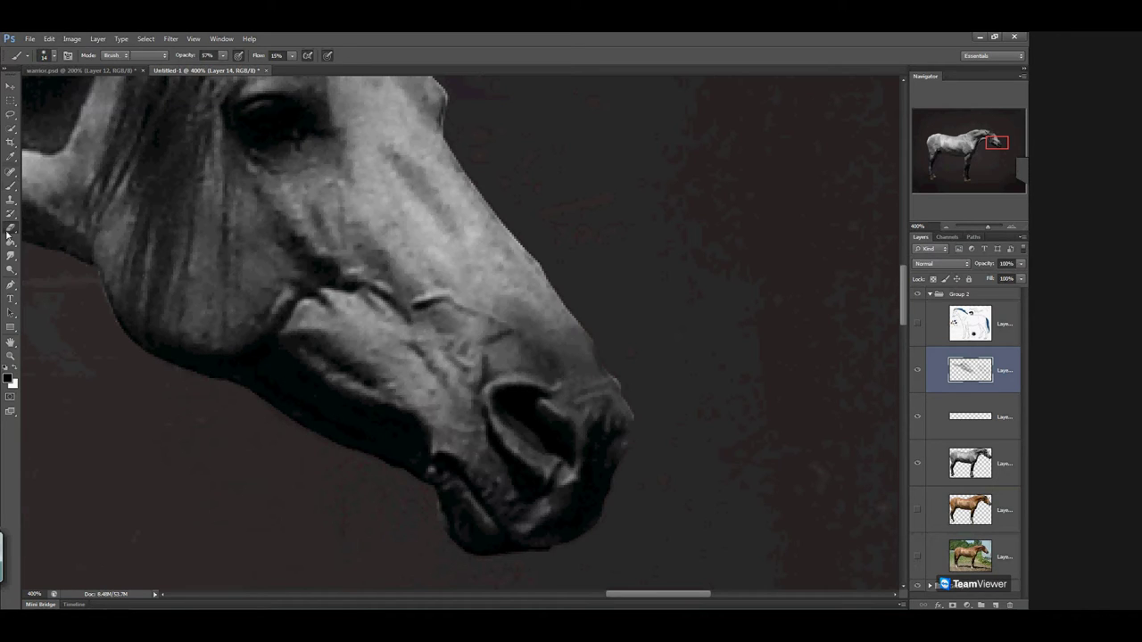
click(51, 58)
click(23, 90)
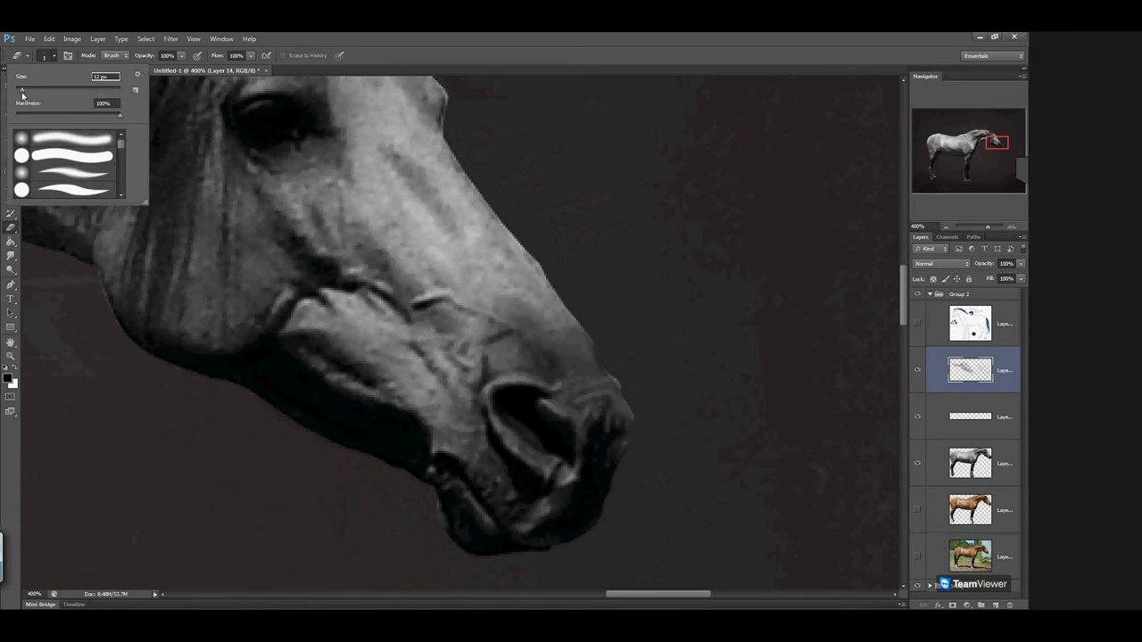
click(16, 115)
key(Return)
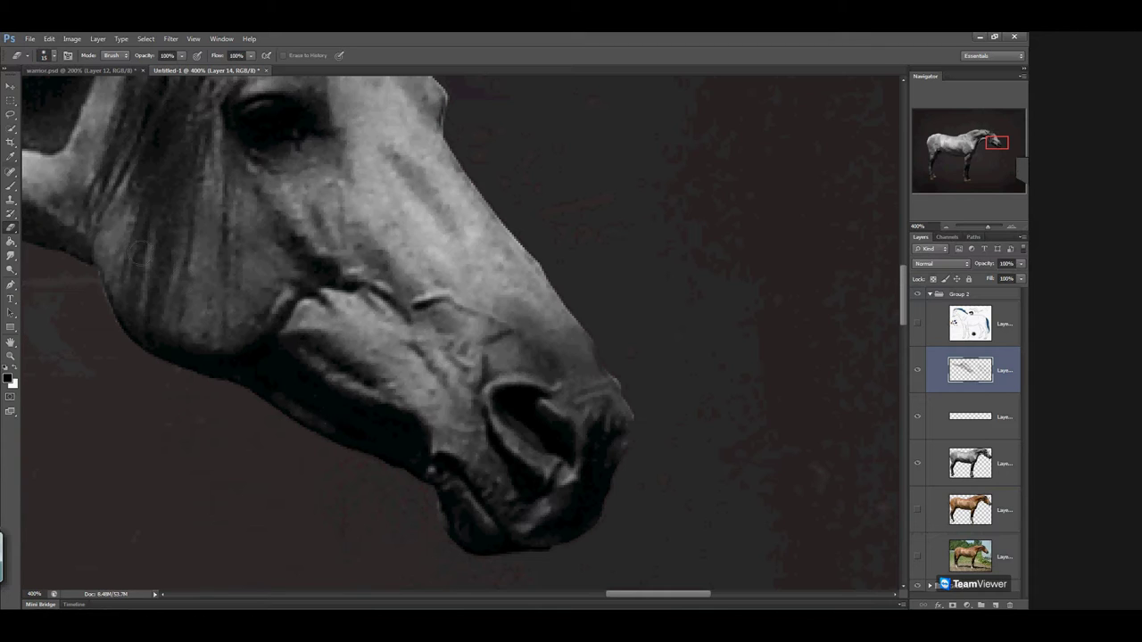
Return to the black brush at 5 px and deepen the creases below the eye, on the nose bridge and around the eye
click(11, 185)
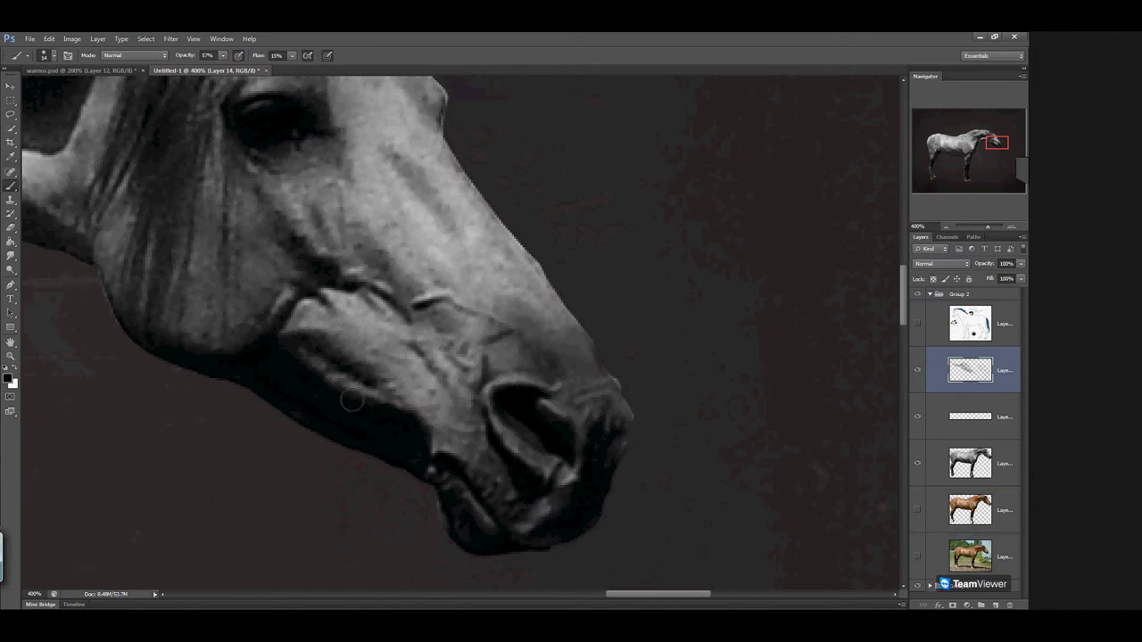
drag(341, 227, 358, 287)
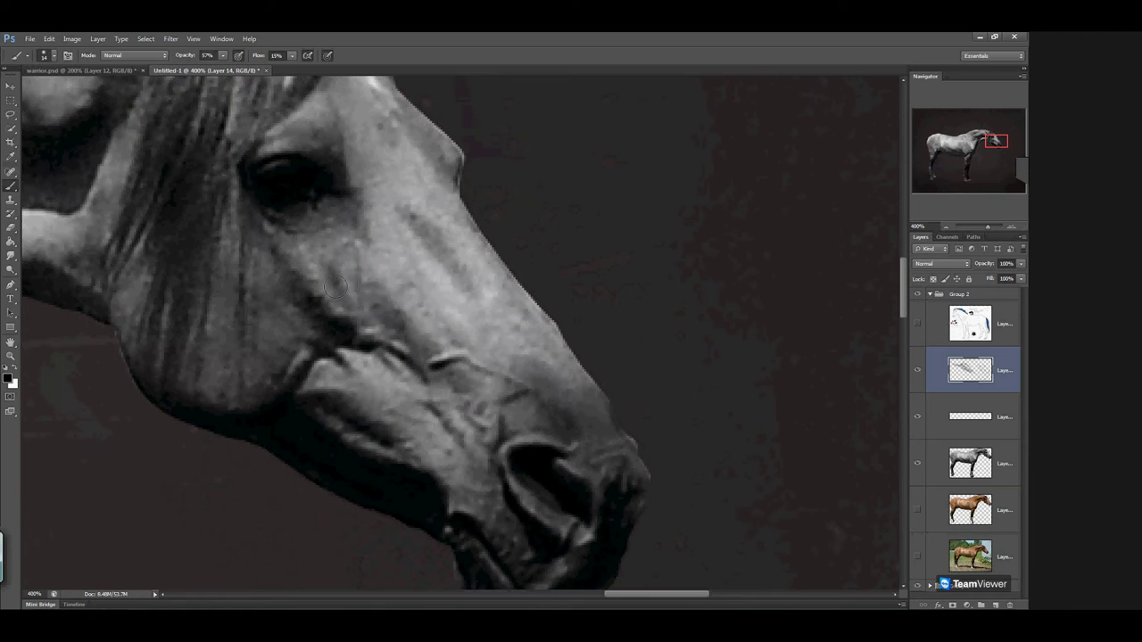
click(54, 55)
drag(106, 77, 92, 76)
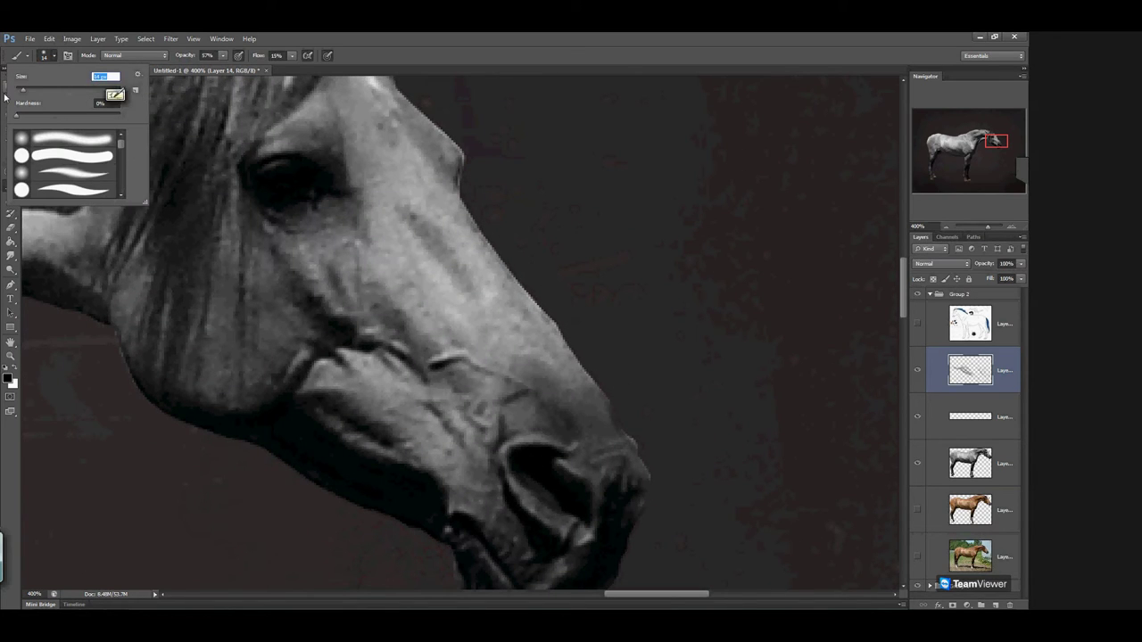
text(5)
key(Return)
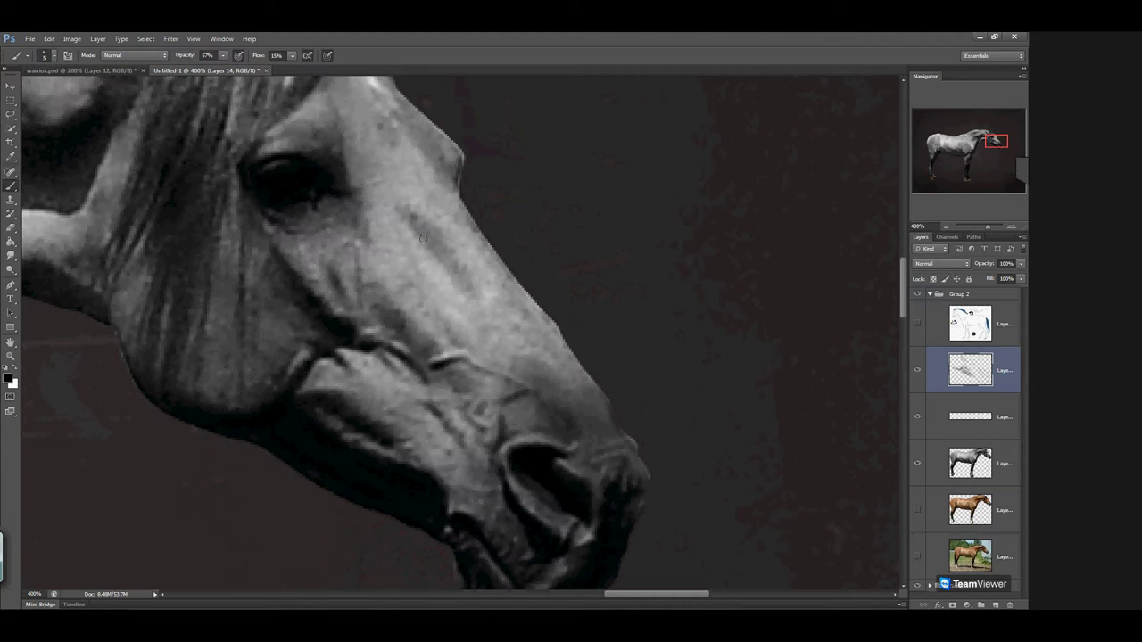
mouse_move(448, 250)
mouse_down()
mouse_move(465, 290)
mouse_move(445, 257)
mouse_up()
mouse_move(399, 323)
mouse_down()
mouse_move(420, 283)
mouse_move(397, 343)
mouse_up()
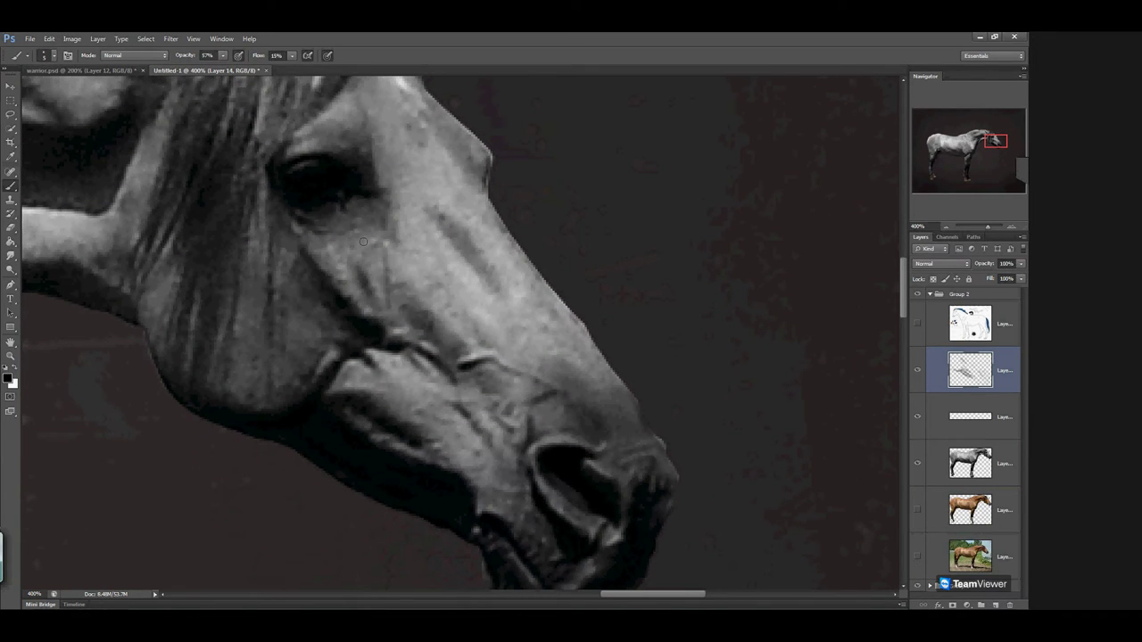
drag(281, 205, 295, 218)
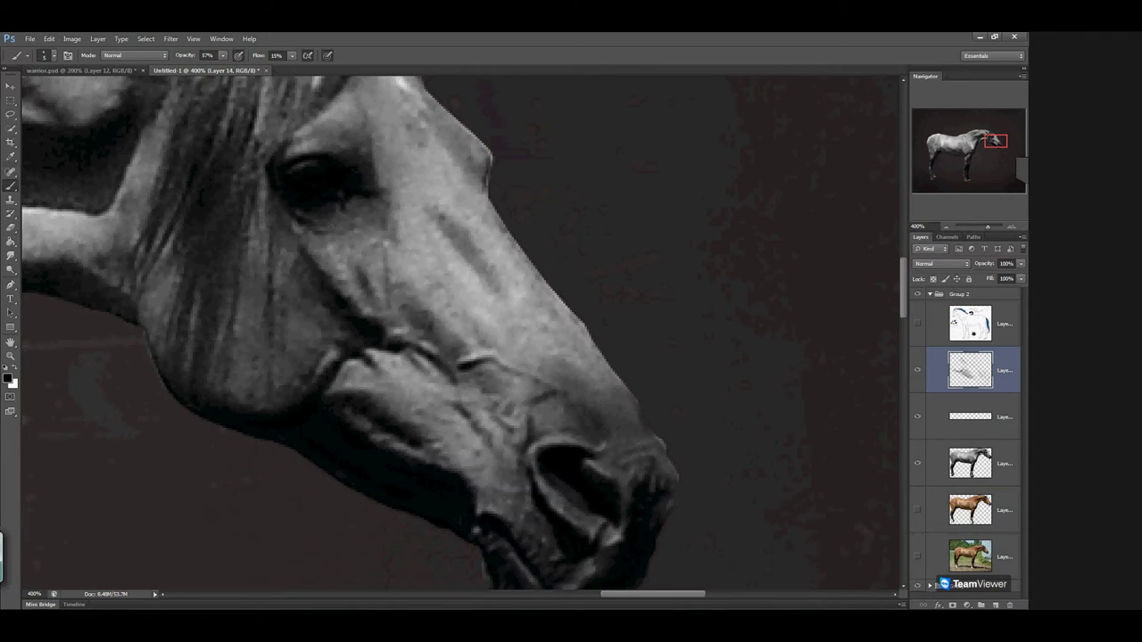
drag(284, 167, 334, 166)
Move the brown horse layer above the gray one, compare by toggling it and the head-shading layer, and keep the shading layer selected
drag(1006, 513, 994, 450)
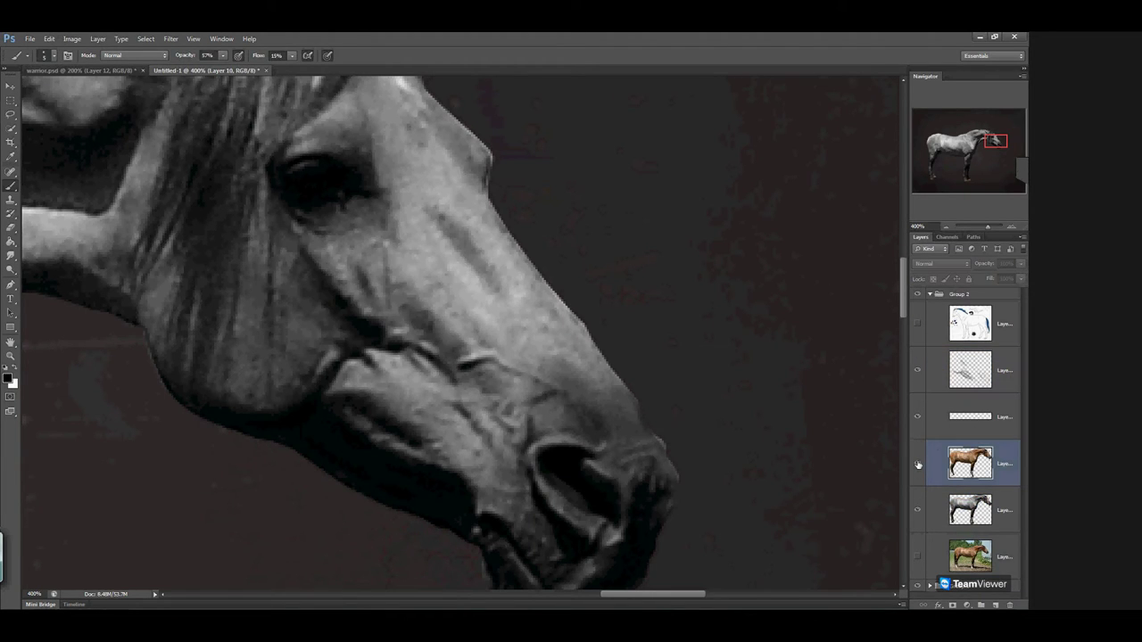
click(918, 463)
click(918, 463)
click(919, 462)
click(919, 463)
click(971, 379)
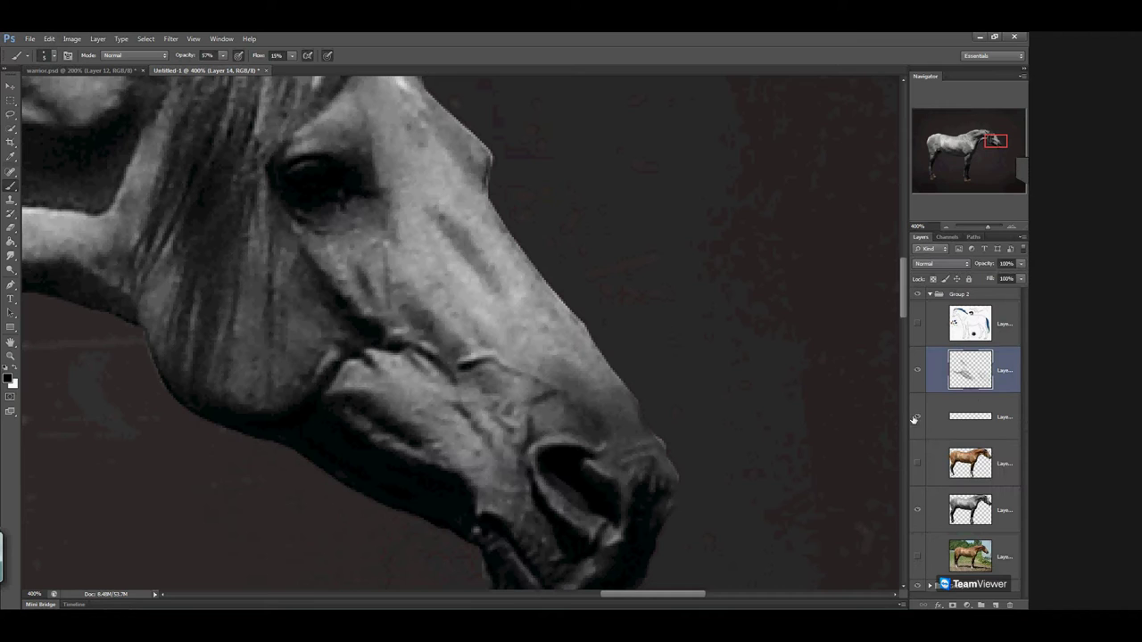
click(919, 370)
click(918, 369)
Switch the brush to white and paint soft highlights beside the creases below the eye, on the upper eyelid and on the brow
click(137, 313)
click(13, 367)
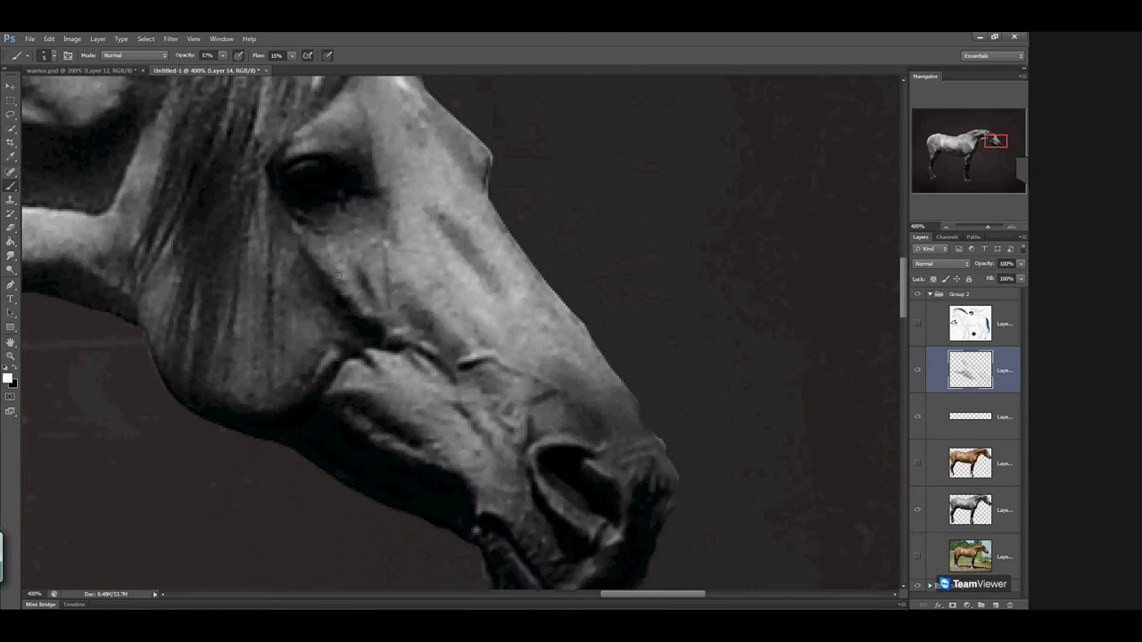
mouse_move(318, 244)
mouse_down()
mouse_move(355, 294)
mouse_move(378, 296)
mouse_up()
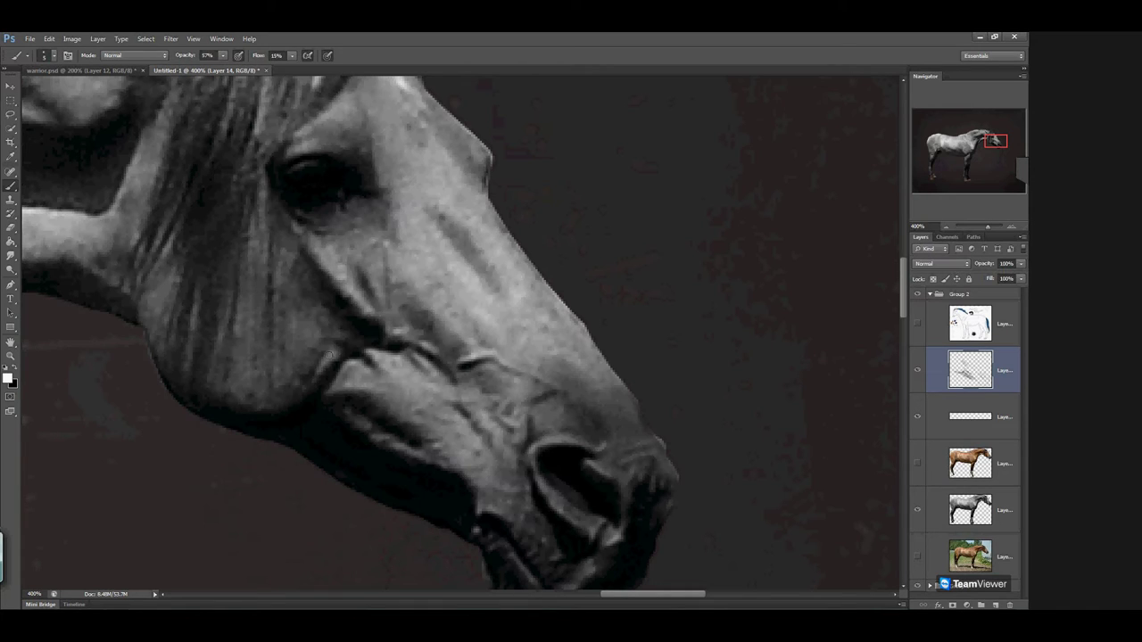
drag(387, 301, 368, 273)
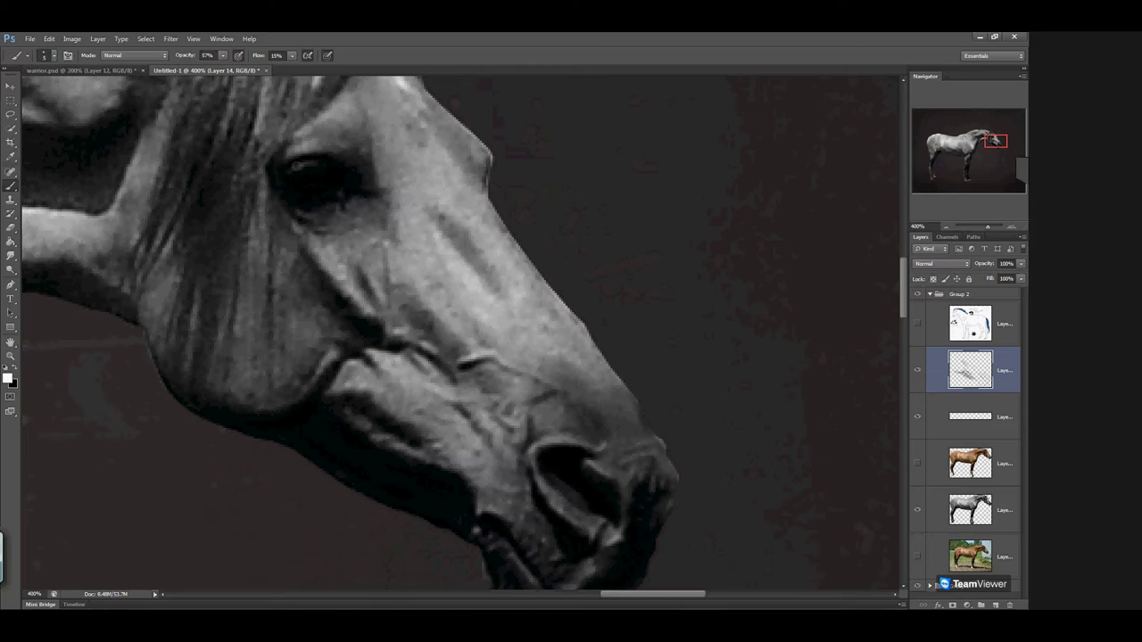
drag(294, 152, 354, 164)
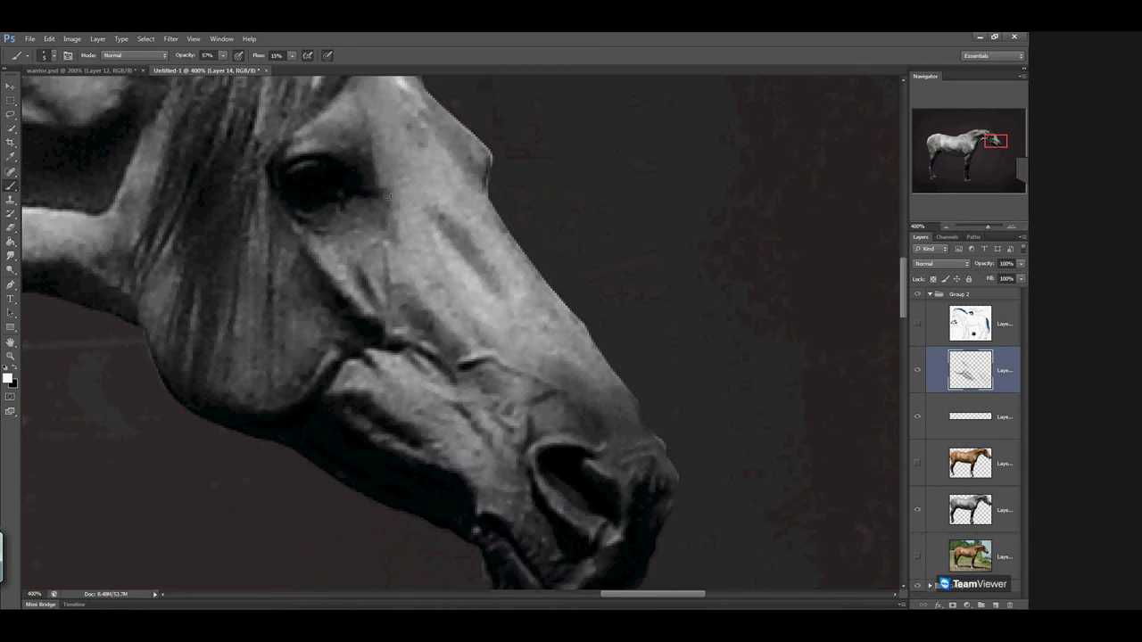
click(362, 99)
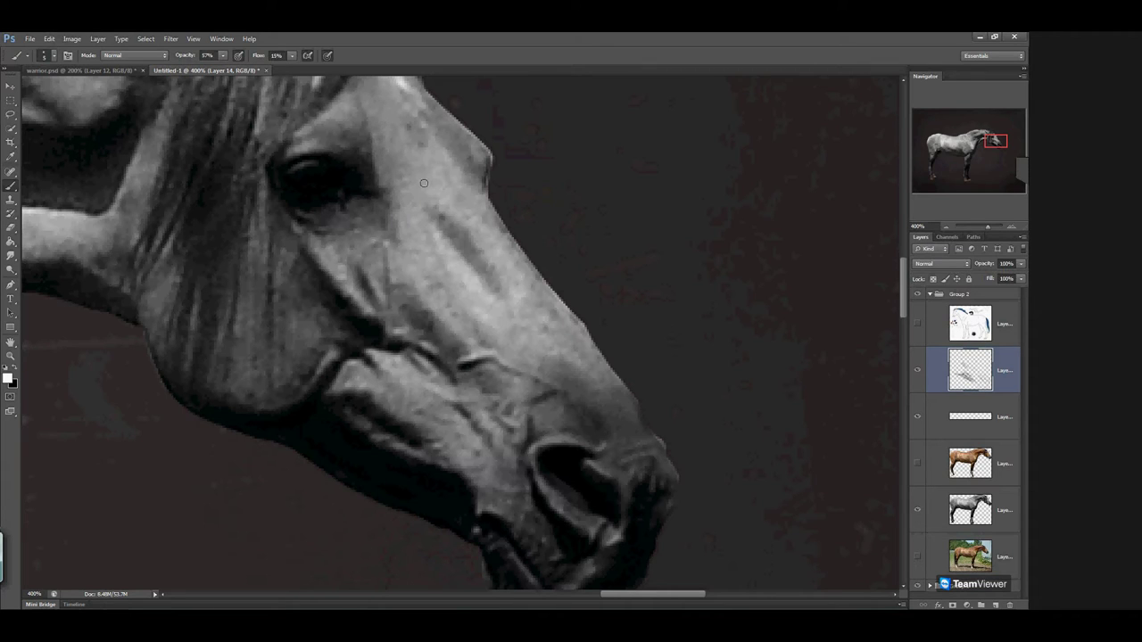
Switch the brush to black and shade the brow in front of the eye and the crease of the upper eyelid
click(16, 370)
drag(364, 139, 362, 111)
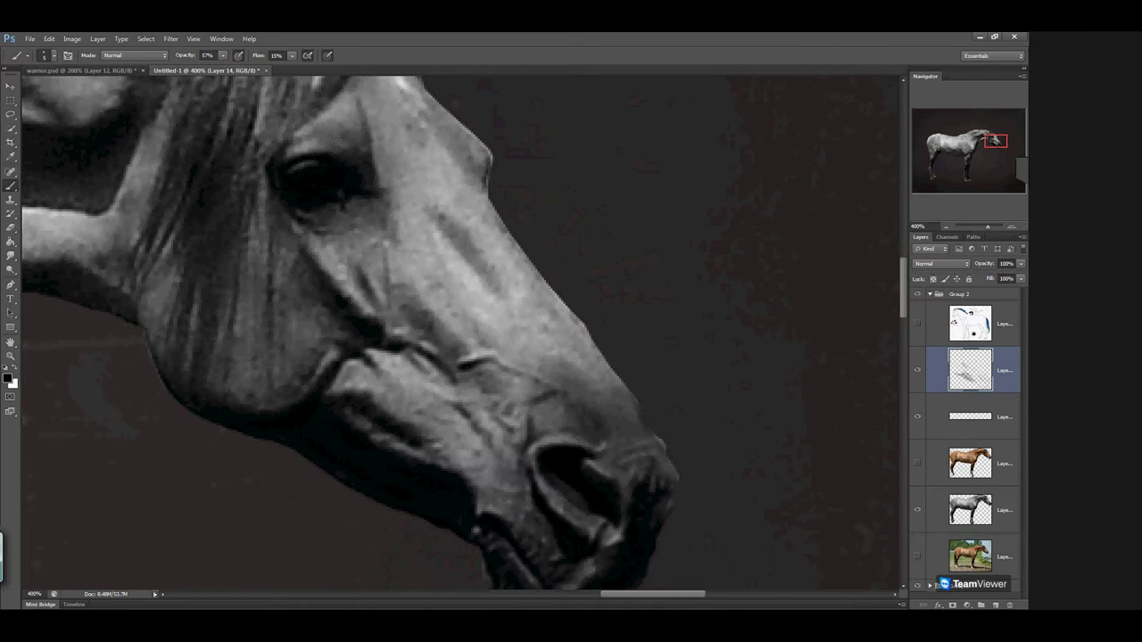
drag(295, 144, 283, 164)
Compare the eyelid with and without the last stroke, and touch up the eye area with the white brush
click(15, 370)
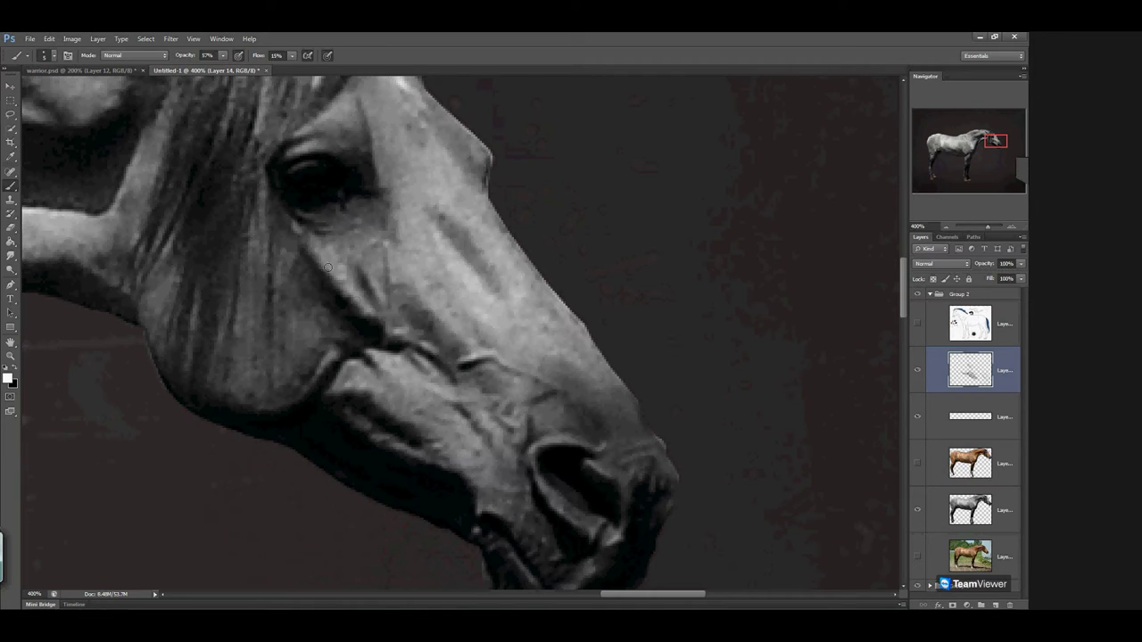
key(ctrl+z)
key(ctrl+z)
scroll(357, 195, up, 3)
mouse_move(347, 187)
mouse_down()
mouse_move(325, 191)
mouse_move(321, 170)
mouse_up()
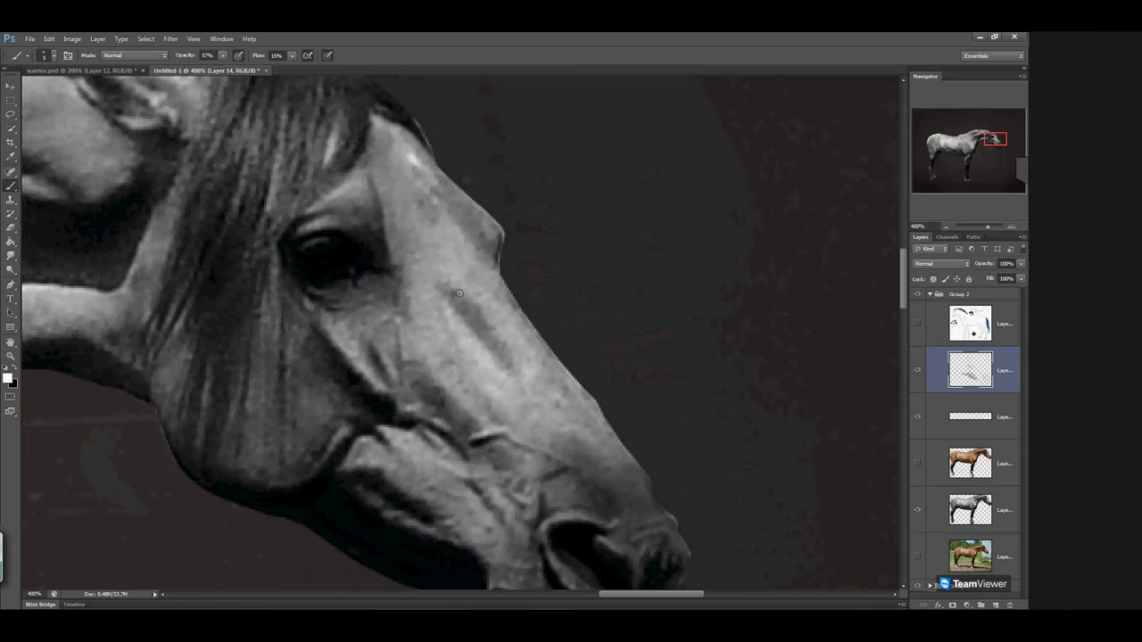
Examine the whole horse at 66.67% while toggling the head-shading layer and the gray horse layer off and on
click(949, 229)
click(948, 228)
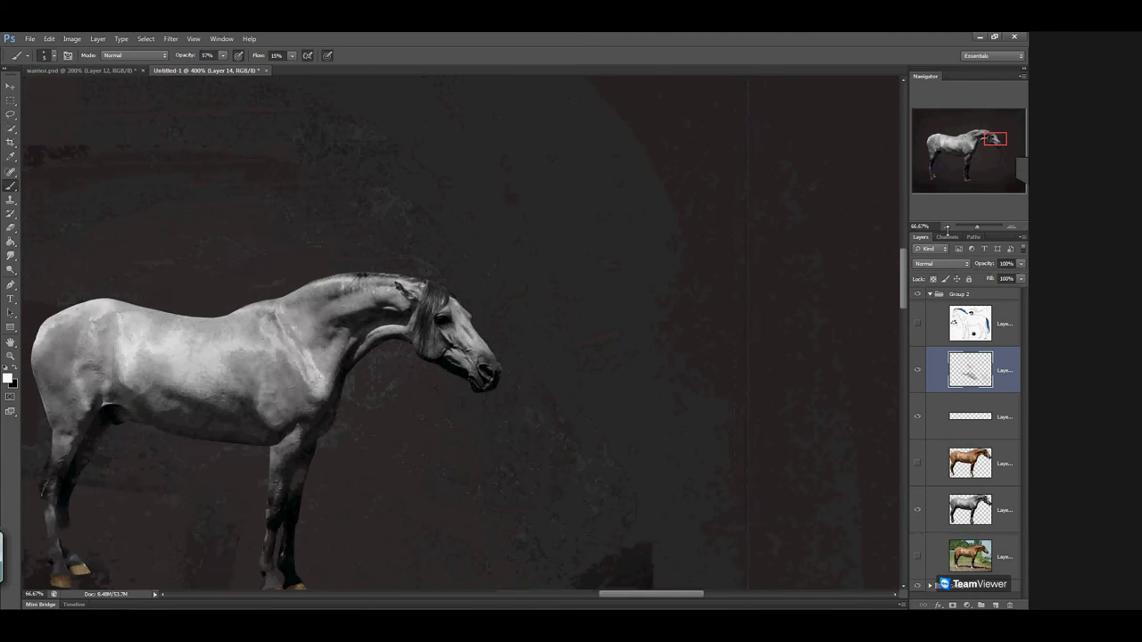
click(965, 180)
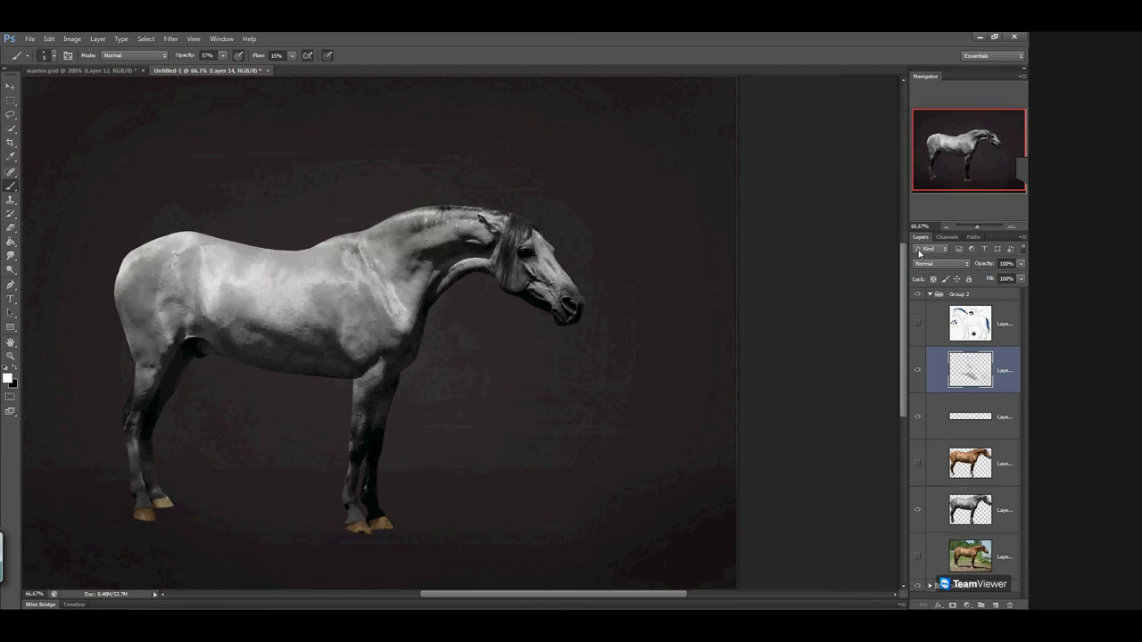
click(917, 371)
click(917, 372)
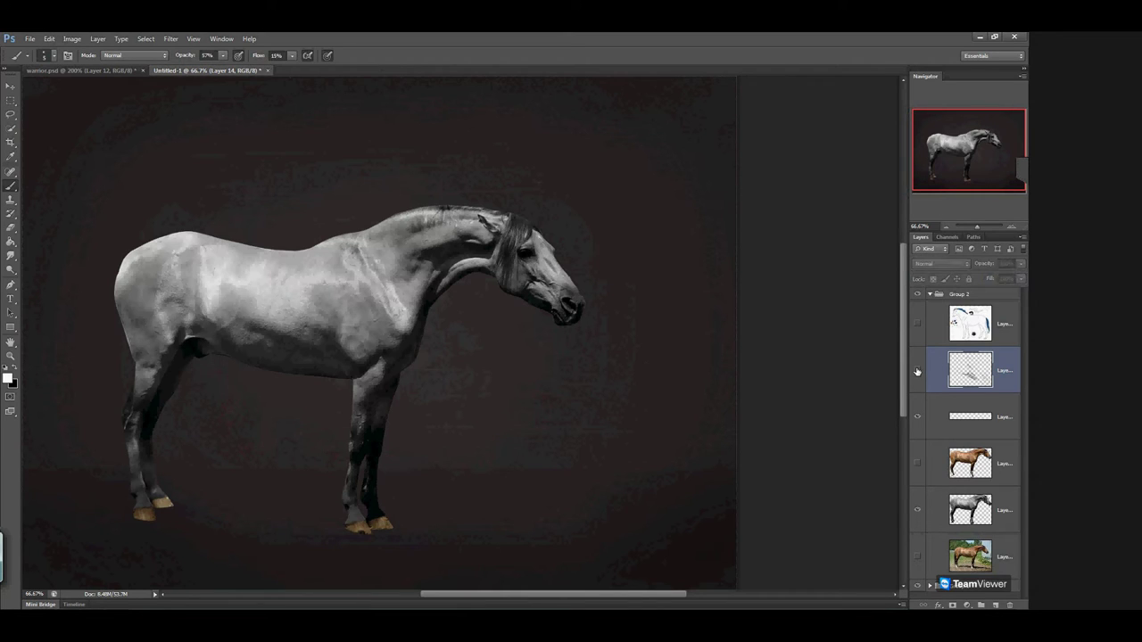
click(917, 512)
click(917, 510)
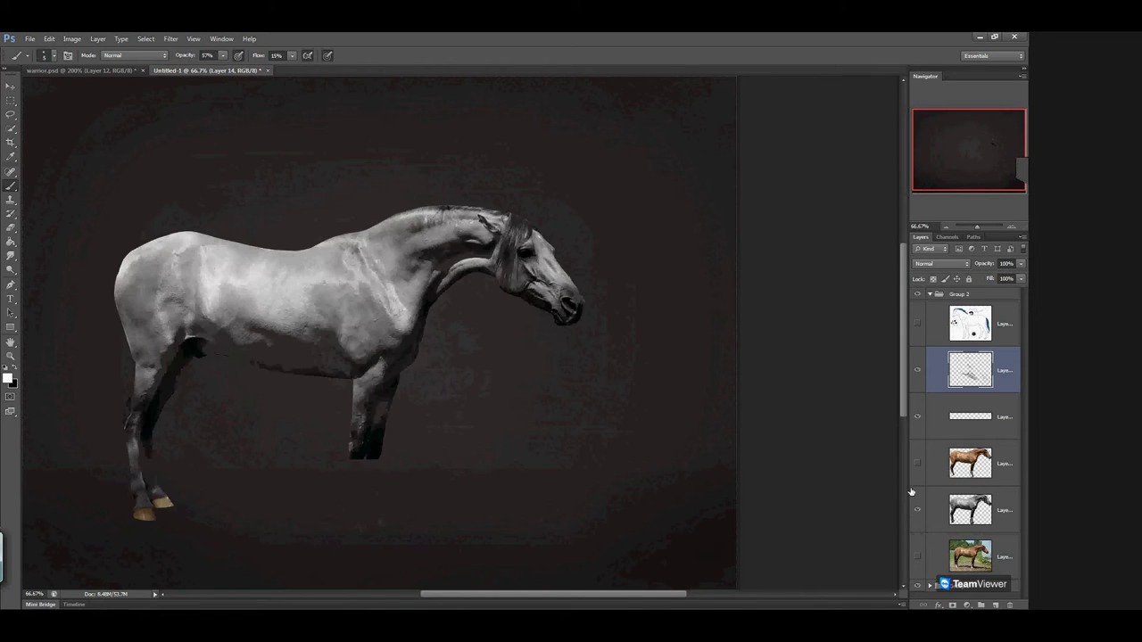
click(918, 510)
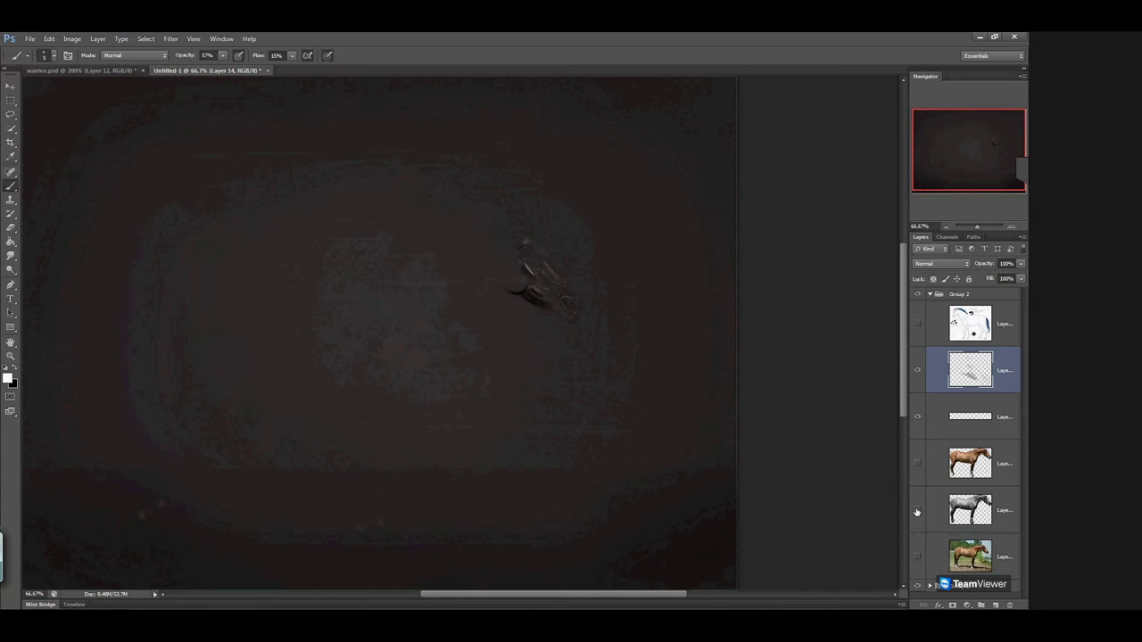
click(916, 511)
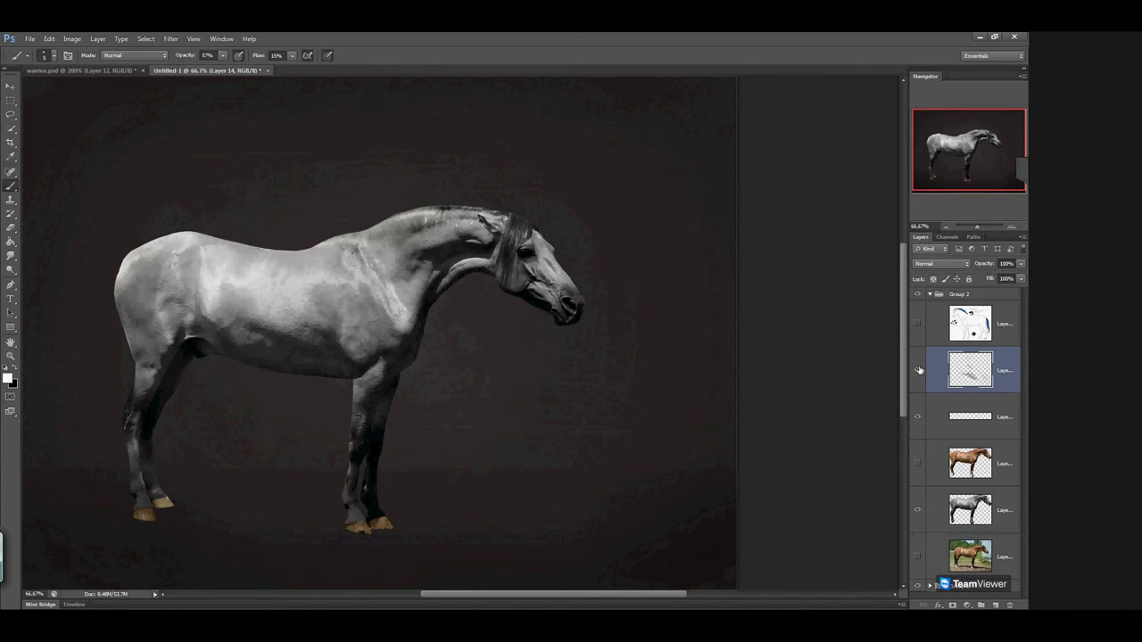
Paint fine white highlights on the skin folds where the throat meets the back of the jaw
click(1011, 222)
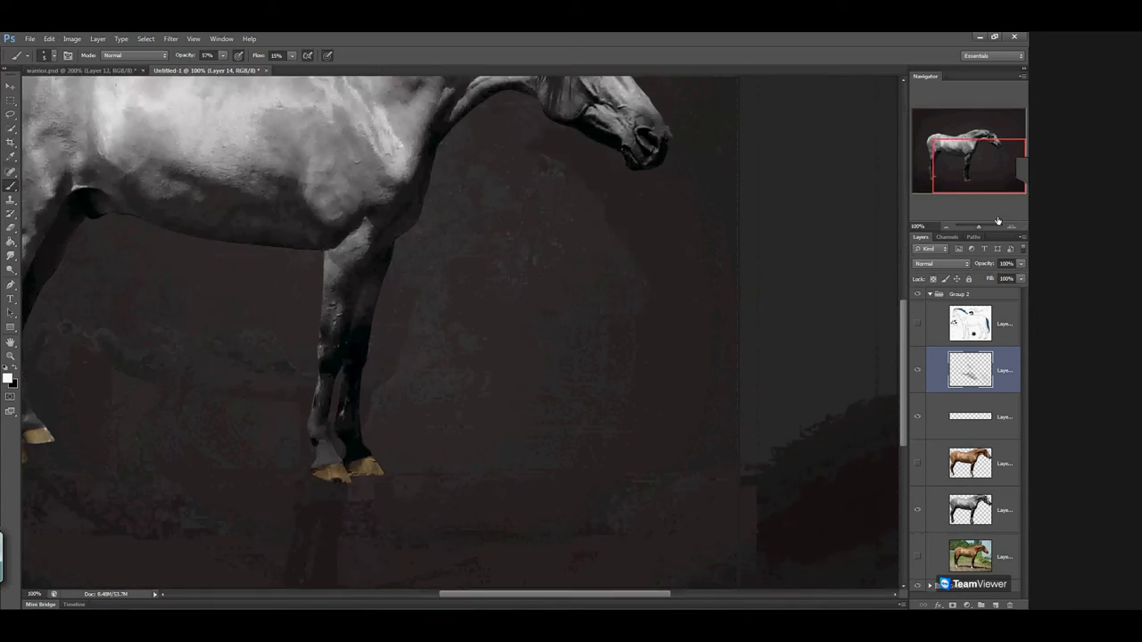
drag(973, 172, 982, 141)
triple_click(1011, 227)
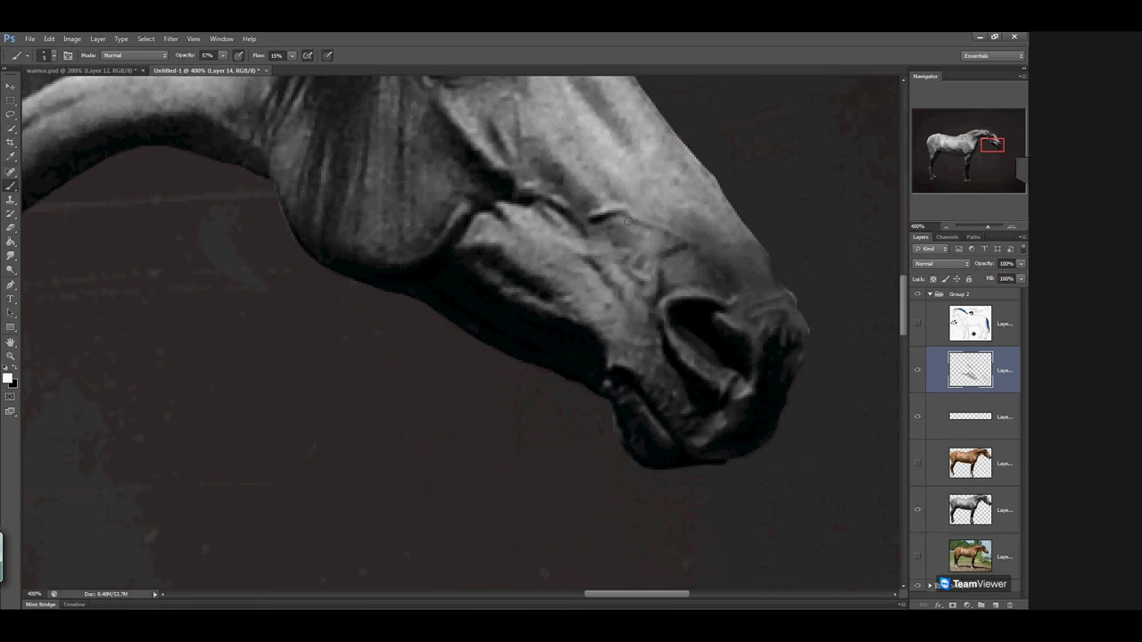
key(space)
drag(453, 191, 403, 355)
drag(396, 255, 398, 290)
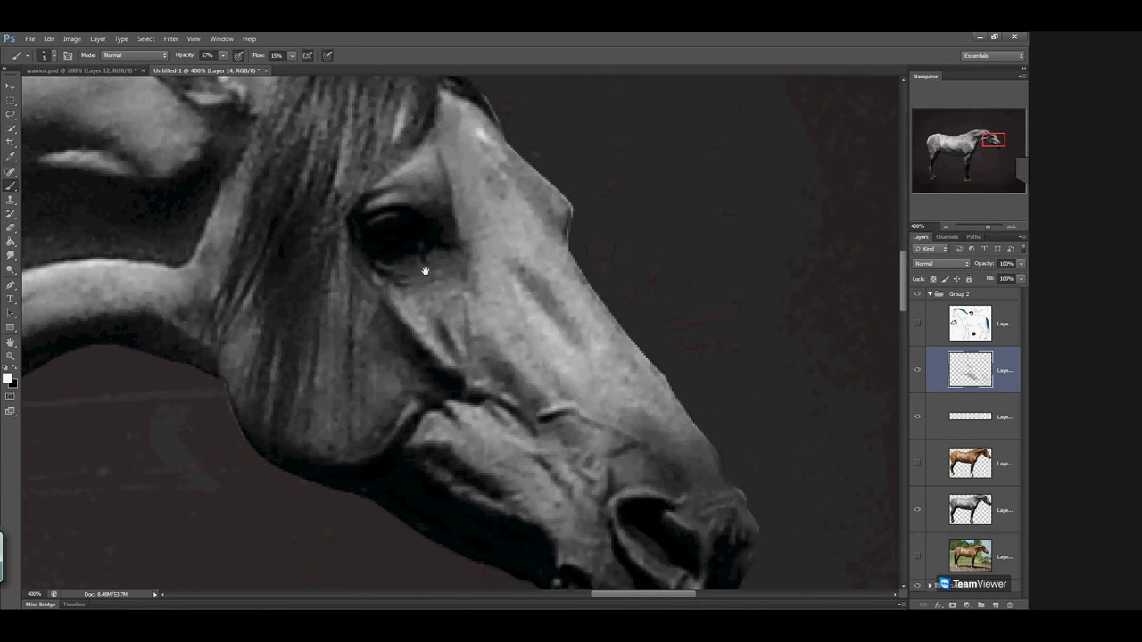
scroll(416, 257, up, 3)
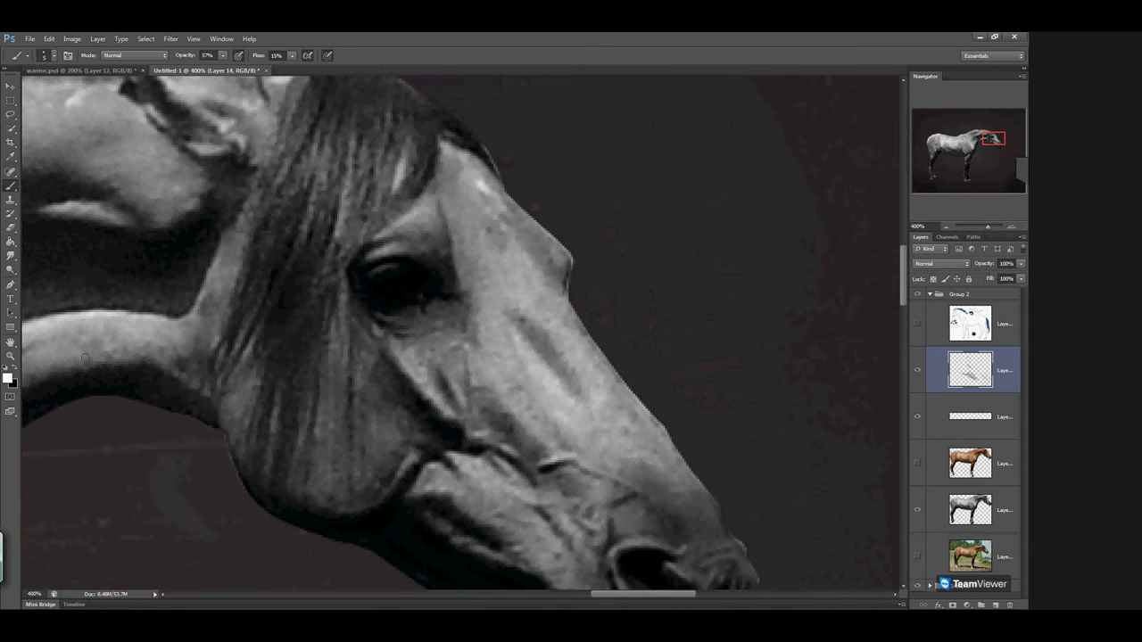
click(18, 367)
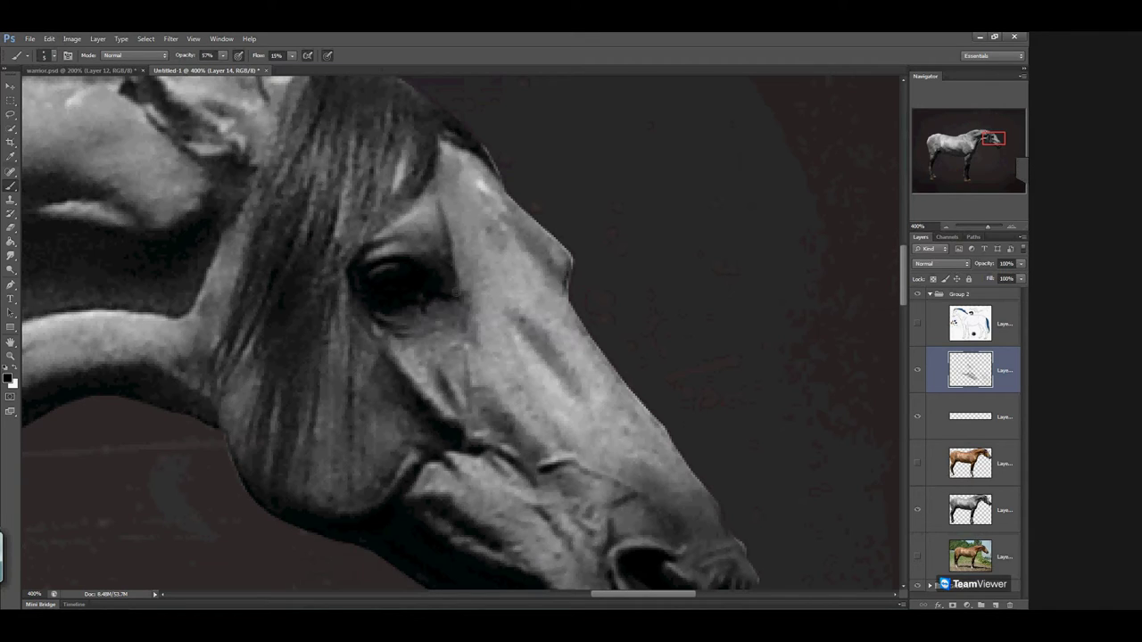
click(18, 369)
drag(398, 320, 434, 304)
drag(300, 336, 361, 307)
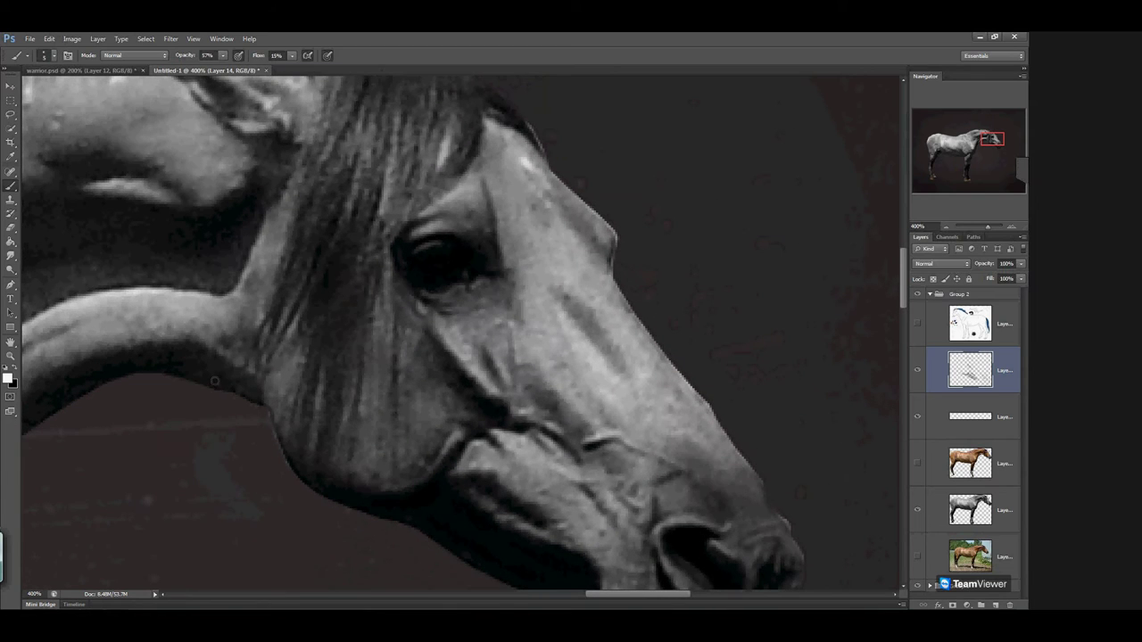
drag(222, 376, 240, 355)
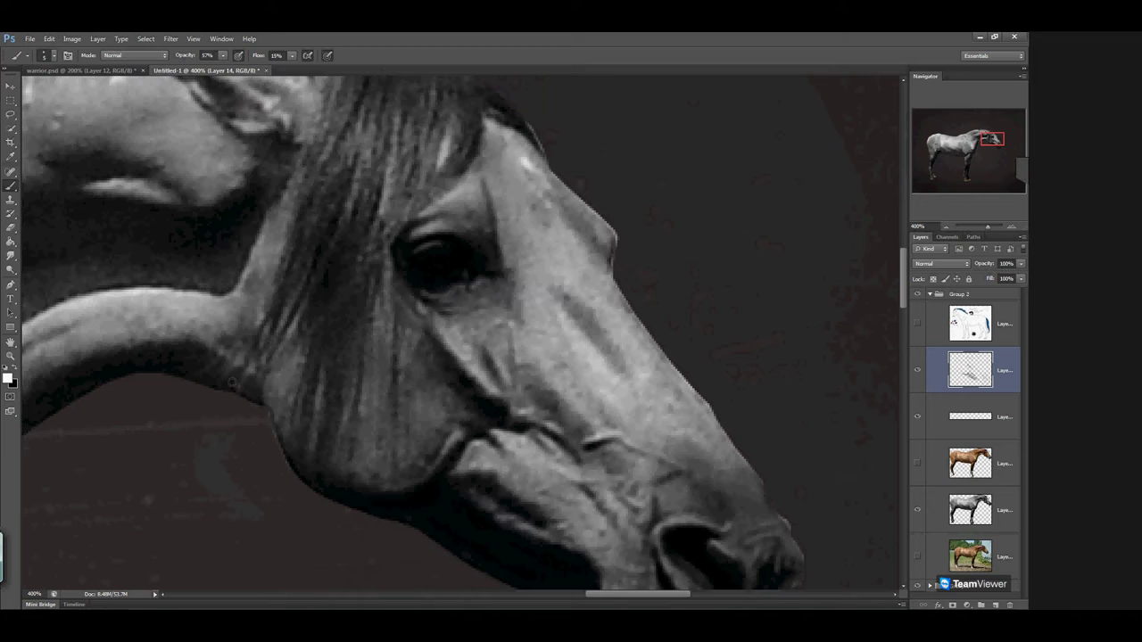
Switch the brush to black and deepen the crease on the underside of the neck and the shadow inside the ear
click(15, 370)
drag(214, 343, 475, 334)
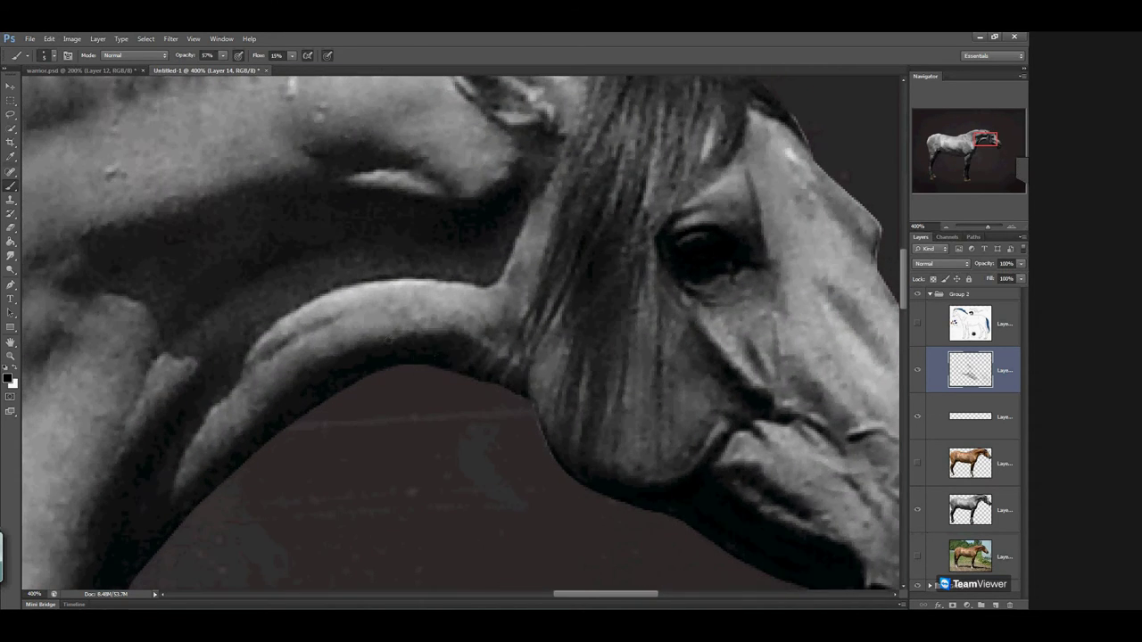
drag(258, 364, 287, 345)
drag(554, 217, 465, 312)
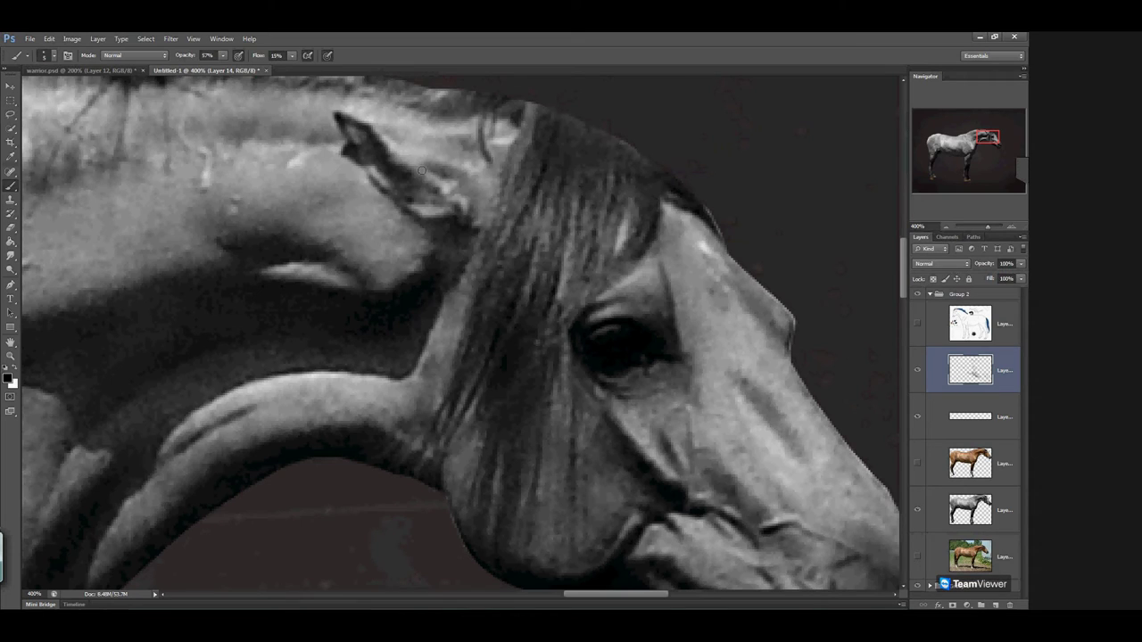
drag(416, 179, 372, 141)
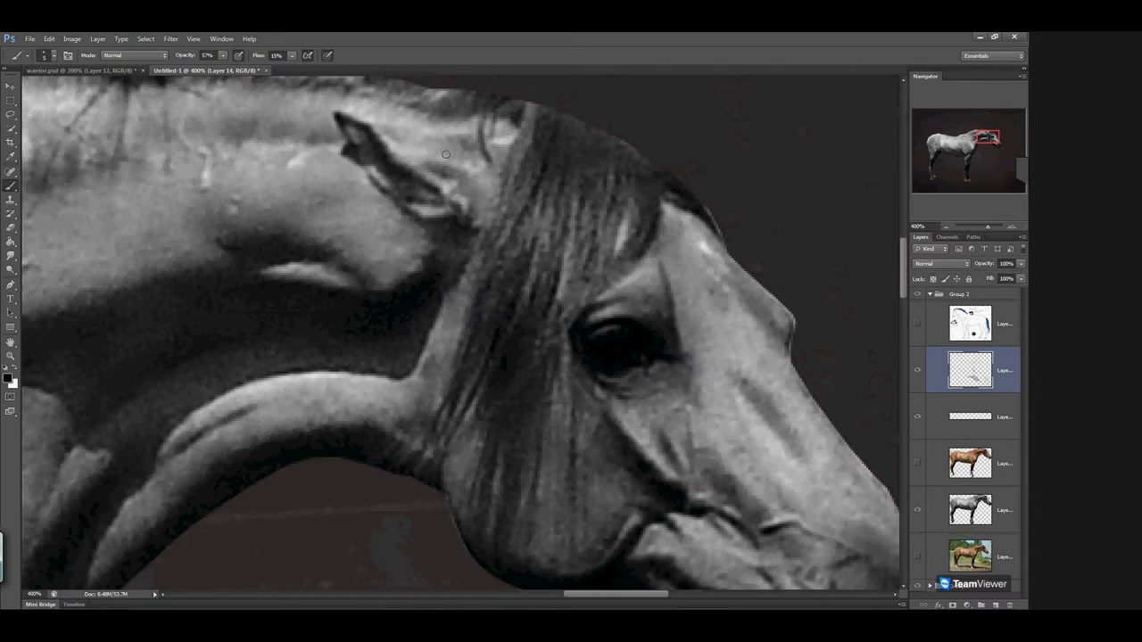
Show the brown horse layer as reference and brush a soft white reflection inside the eye, undoing the last stroke
click(919, 464)
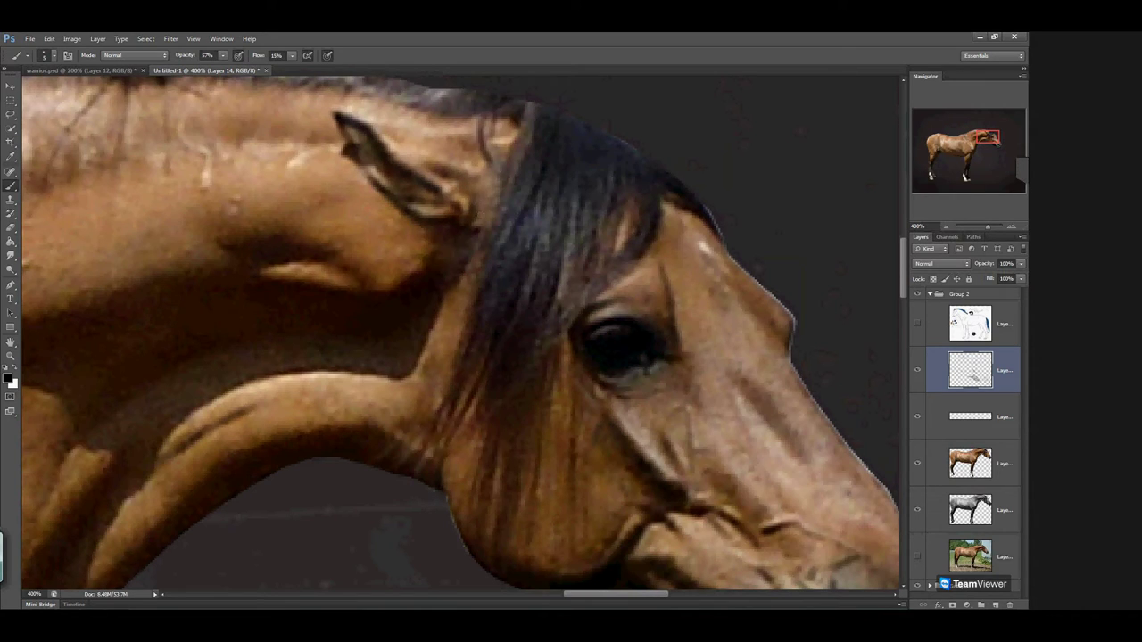
key(space)
drag(451, 219, 411, 208)
drag(438, 285, 432, 264)
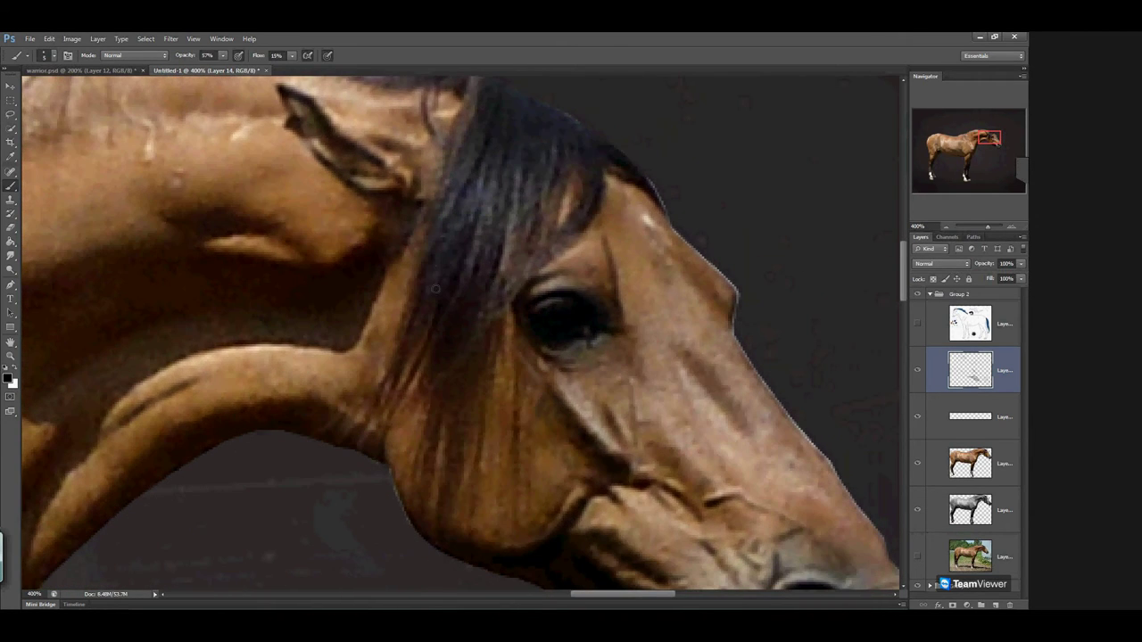
click(17, 371)
mouse_move(547, 316)
mouse_down()
mouse_move(558, 309)
mouse_move(571, 323)
mouse_up()
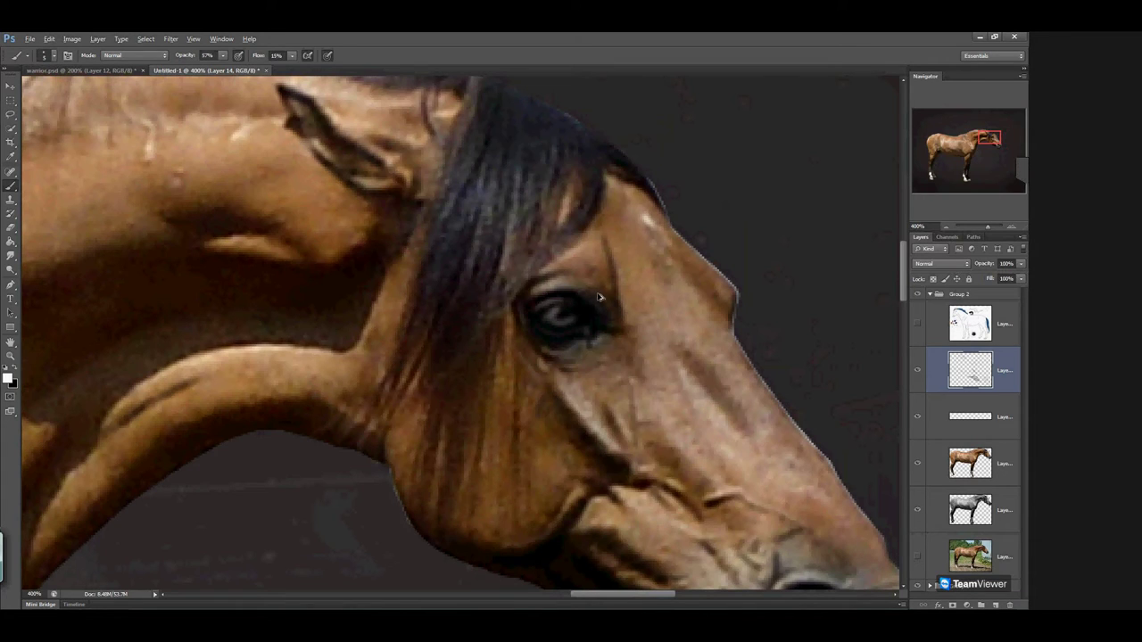
key(ctrl+z)
Compare the head with the shading layer off and on, hide the brown horse layer, and check the gray horse at 100%
drag(673, 369, 614, 271)
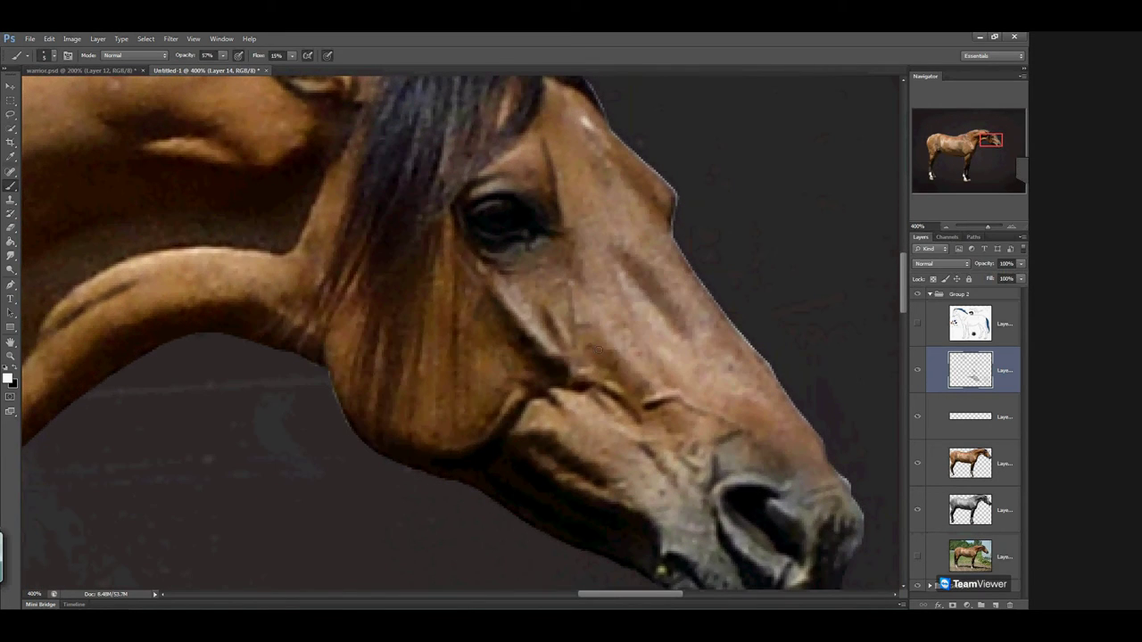
drag(478, 255, 460, 274)
drag(373, 320, 512, 329)
drag(502, 224, 483, 341)
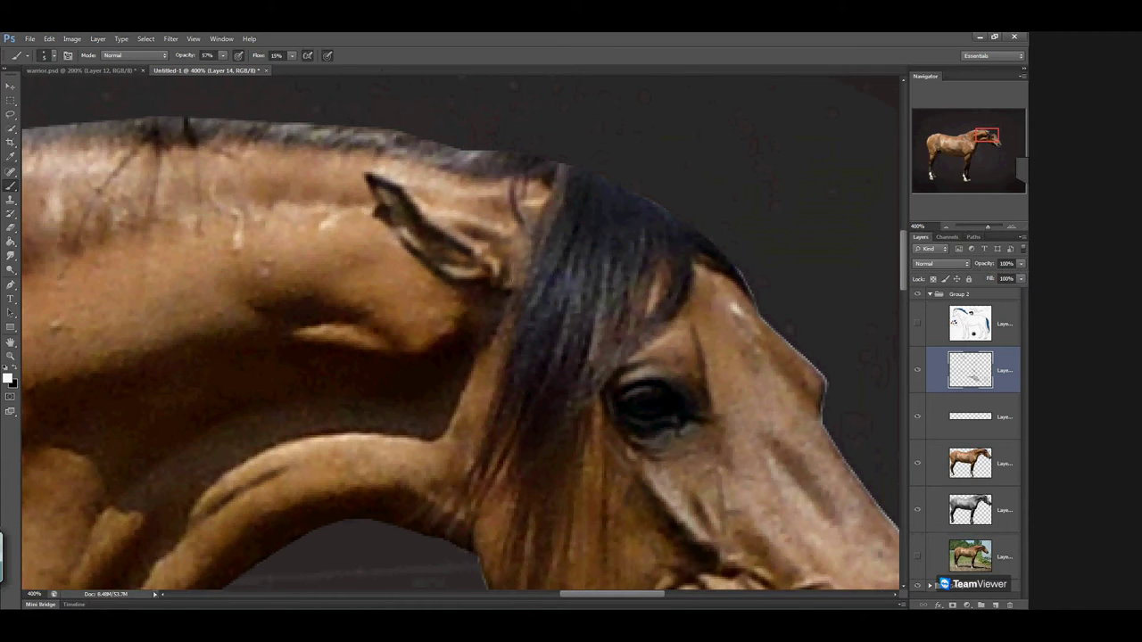
drag(732, 306, 700, 177)
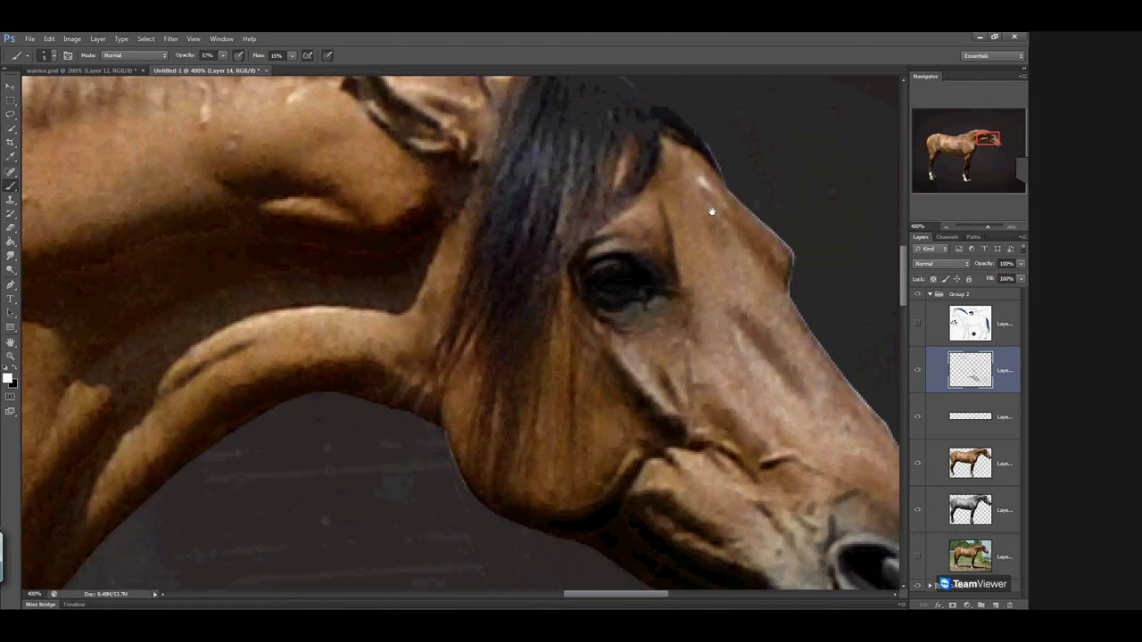
click(918, 370)
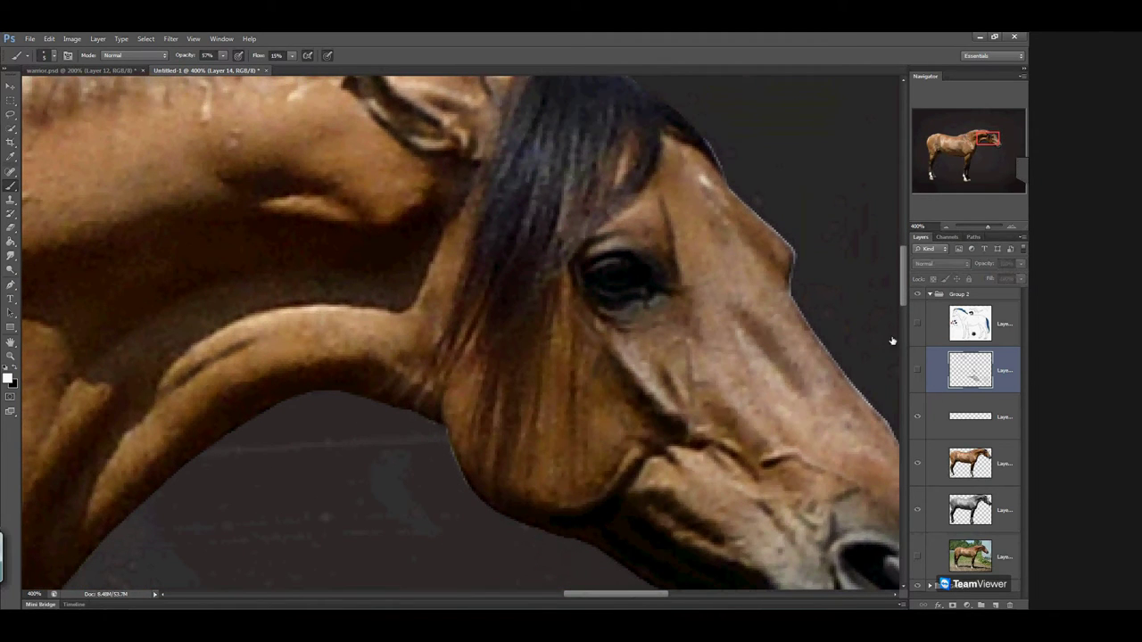
click(918, 371)
click(918, 463)
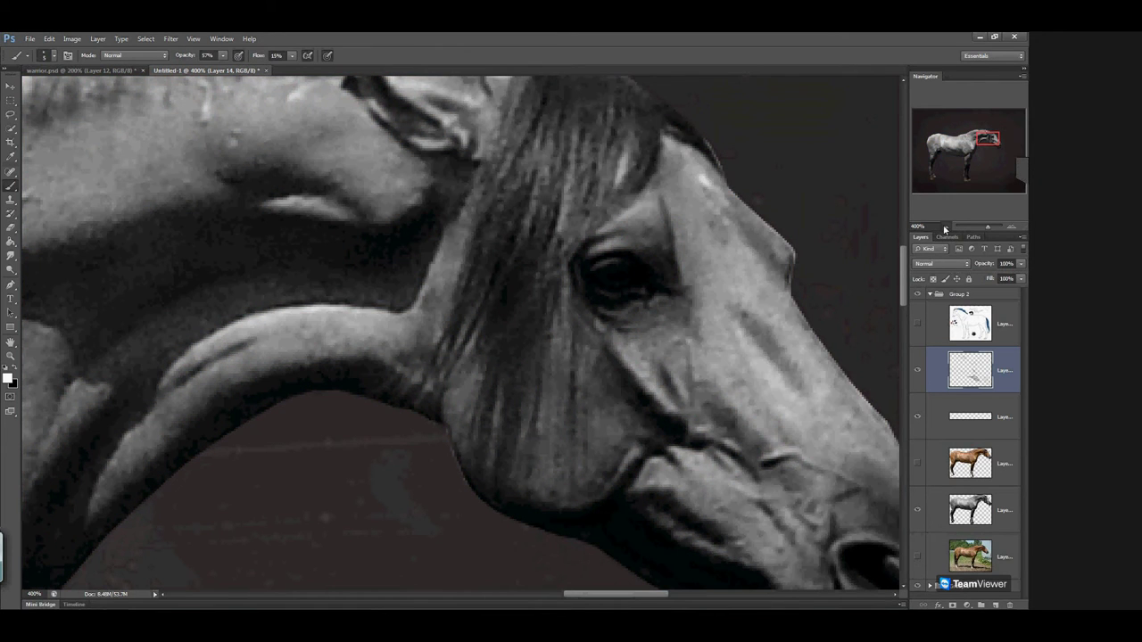
click(948, 227)
click(948, 226)
click(947, 227)
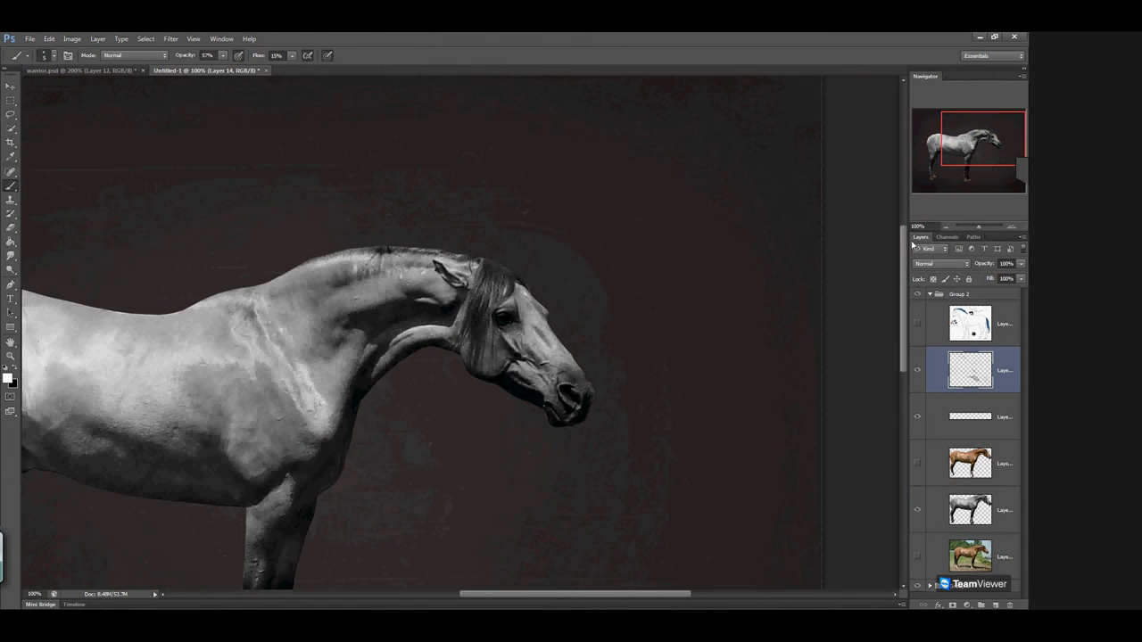
Paint white highlights along the bright fold on the neck behind the jaw and inside the ear
click(1011, 229)
click(1011, 228)
click(1011, 228)
click(1011, 228)
key(space)
drag(306, 390, 442, 379)
click(14, 368)
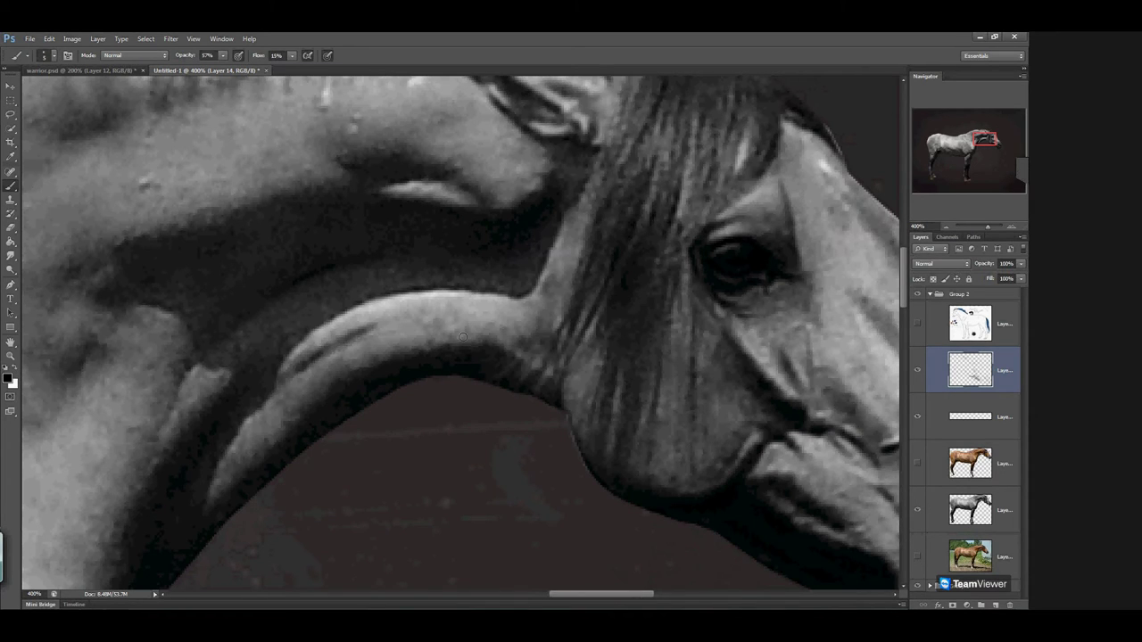
scroll(393, 267, up, 3)
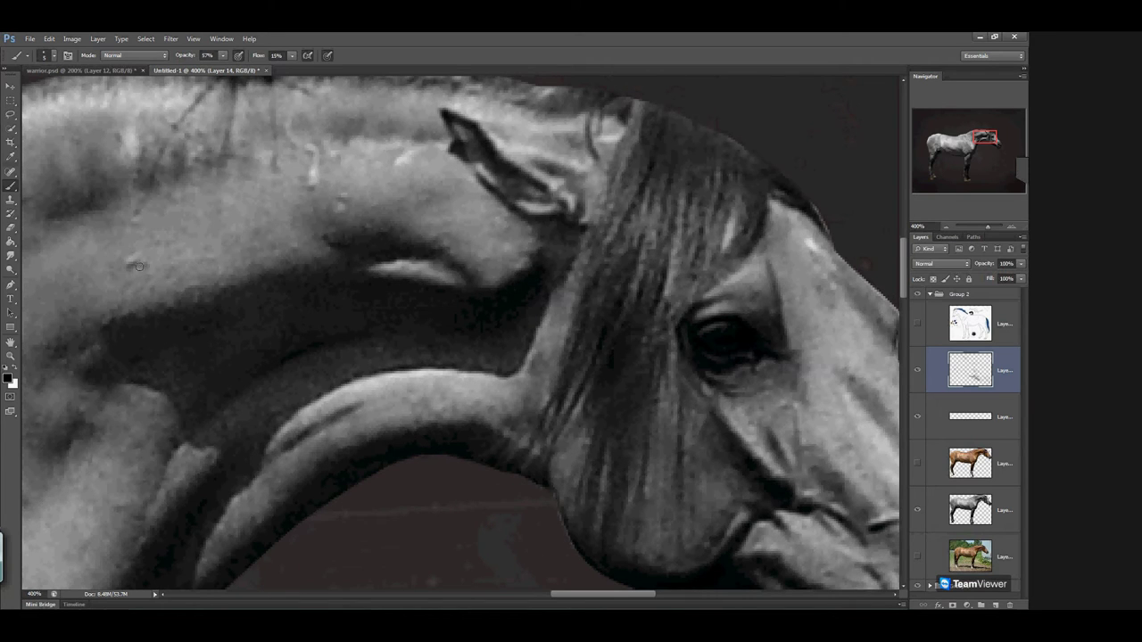
key(x)
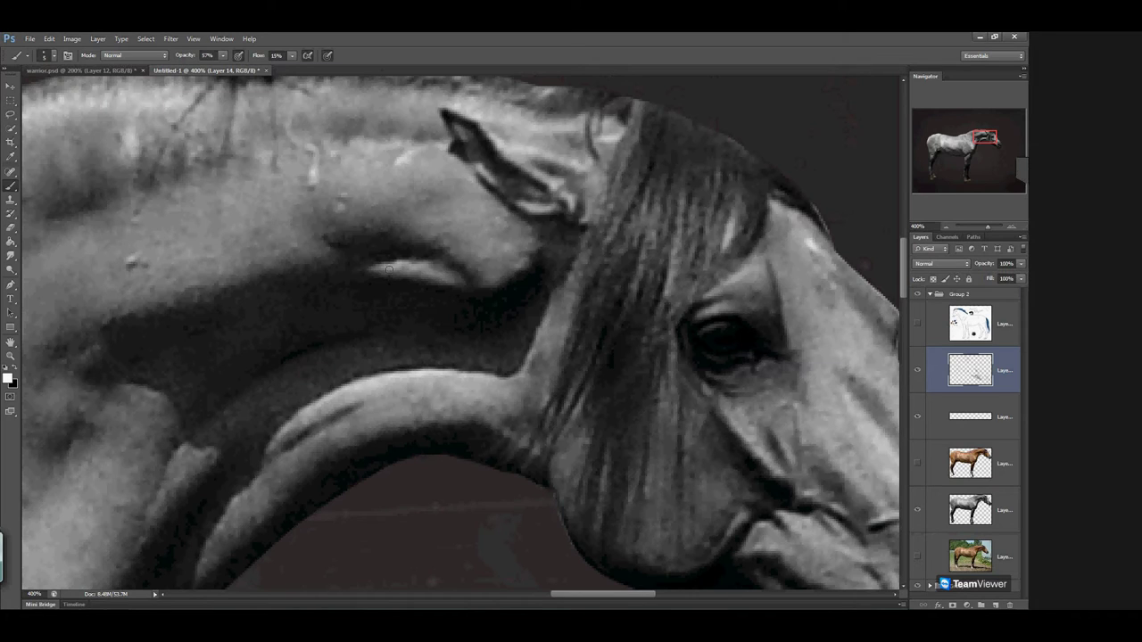
drag(399, 266, 473, 266)
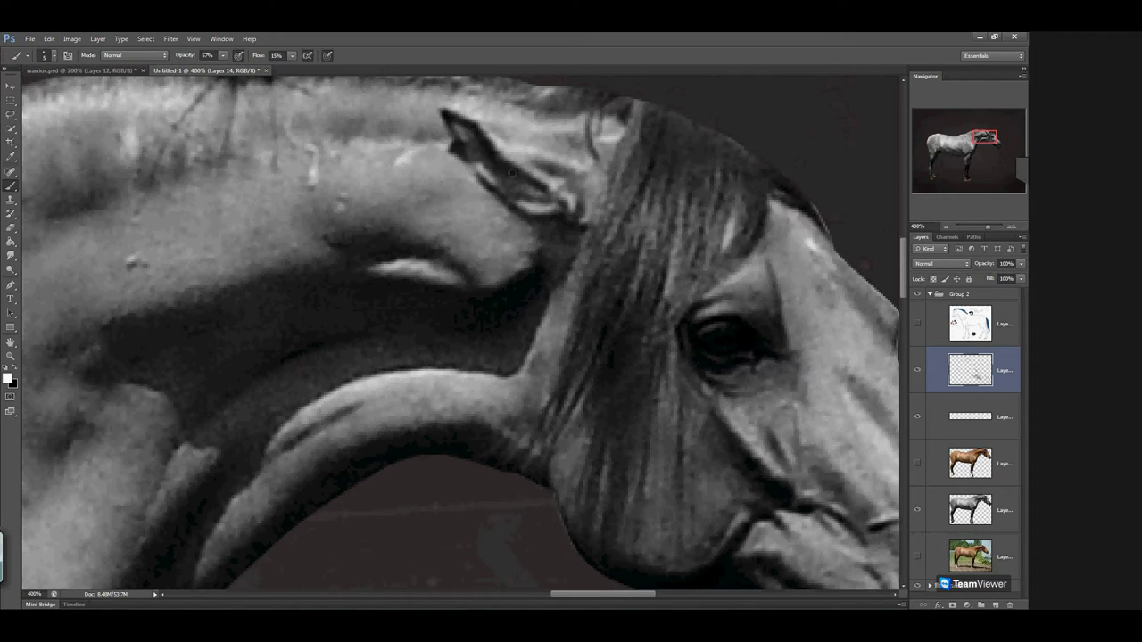
mouse_move(521, 188)
mouse_down()
mouse_move(489, 177)
mouse_move(517, 185)
mouse_up()
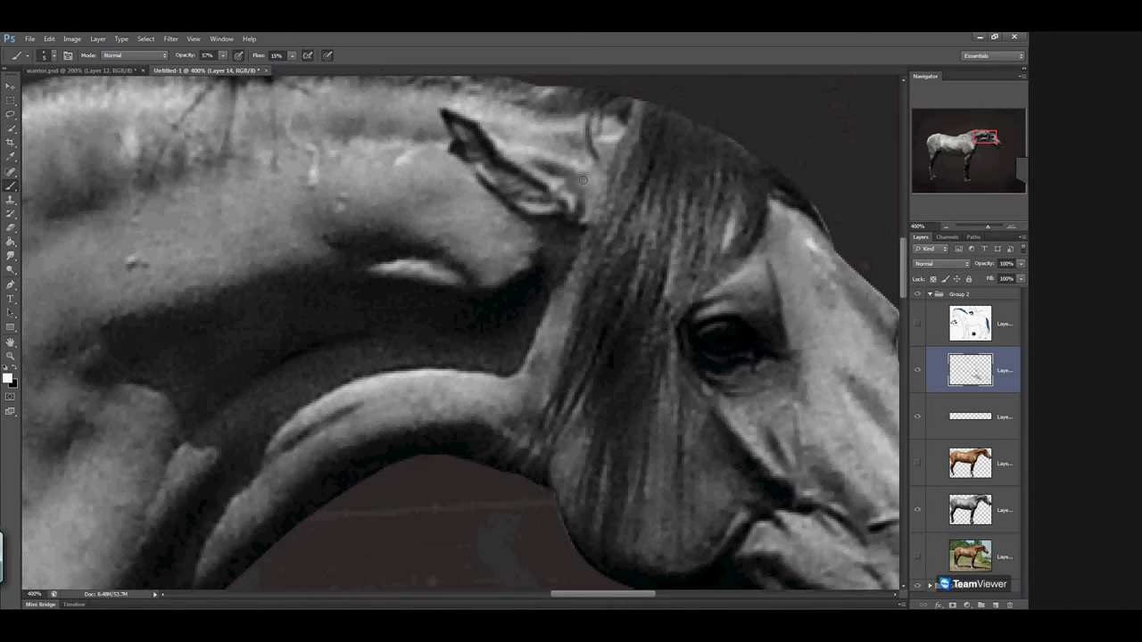
Draw a thin black crease across the shoulder near the chest and edge it with a white highlight
drag(292, 175, 332, 203)
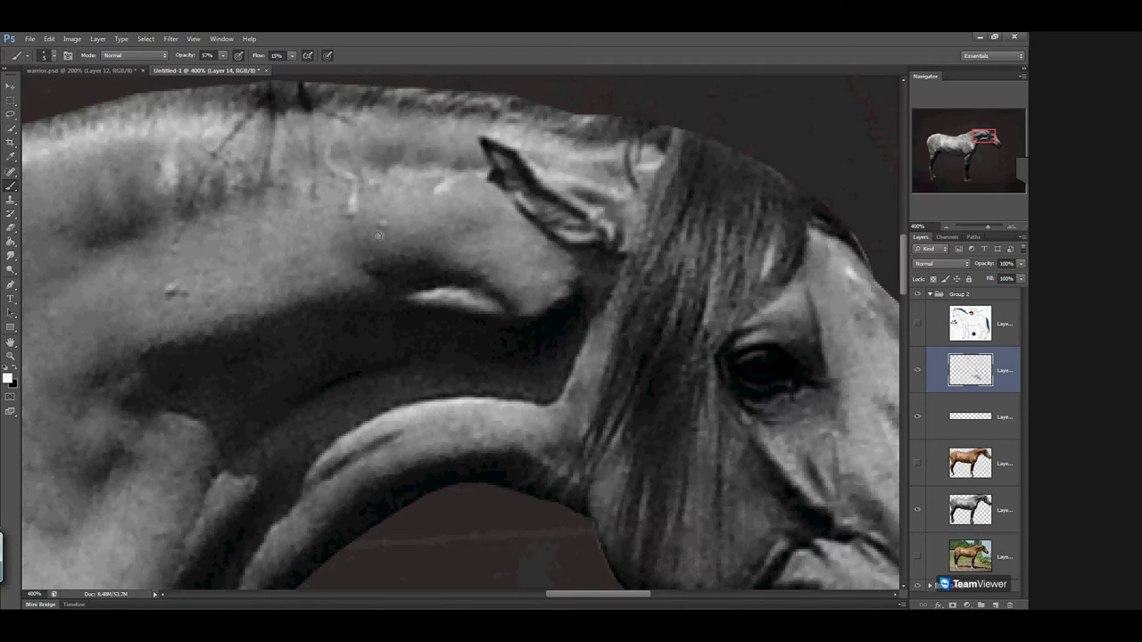
click(15, 368)
drag(318, 294, 451, 245)
drag(380, 313, 540, 282)
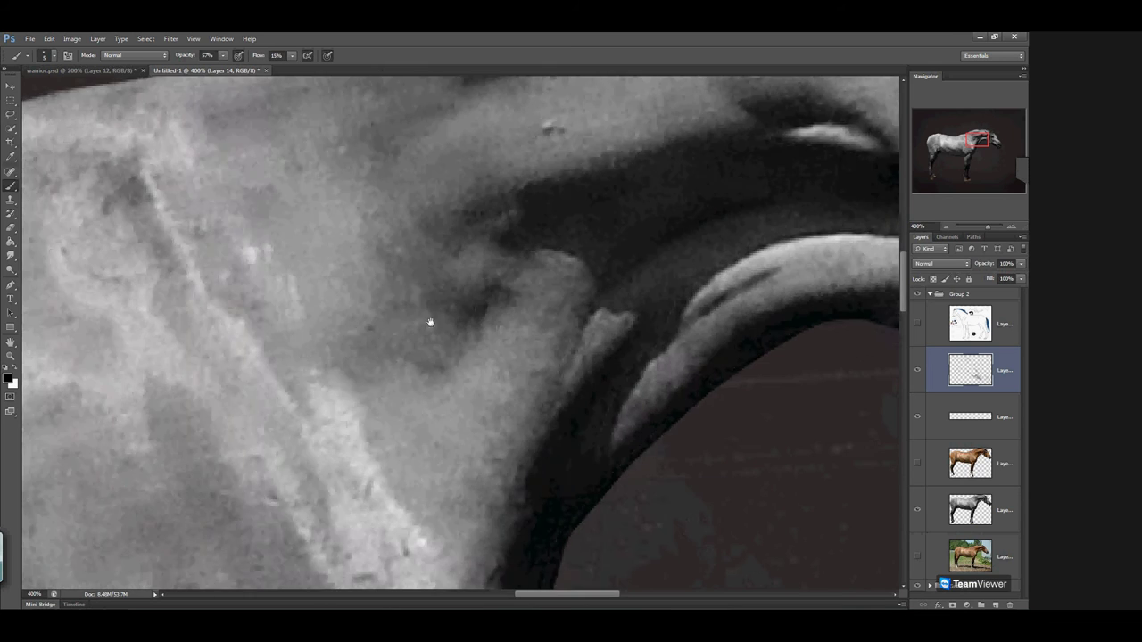
drag(431, 322, 482, 345)
drag(421, 423, 481, 245)
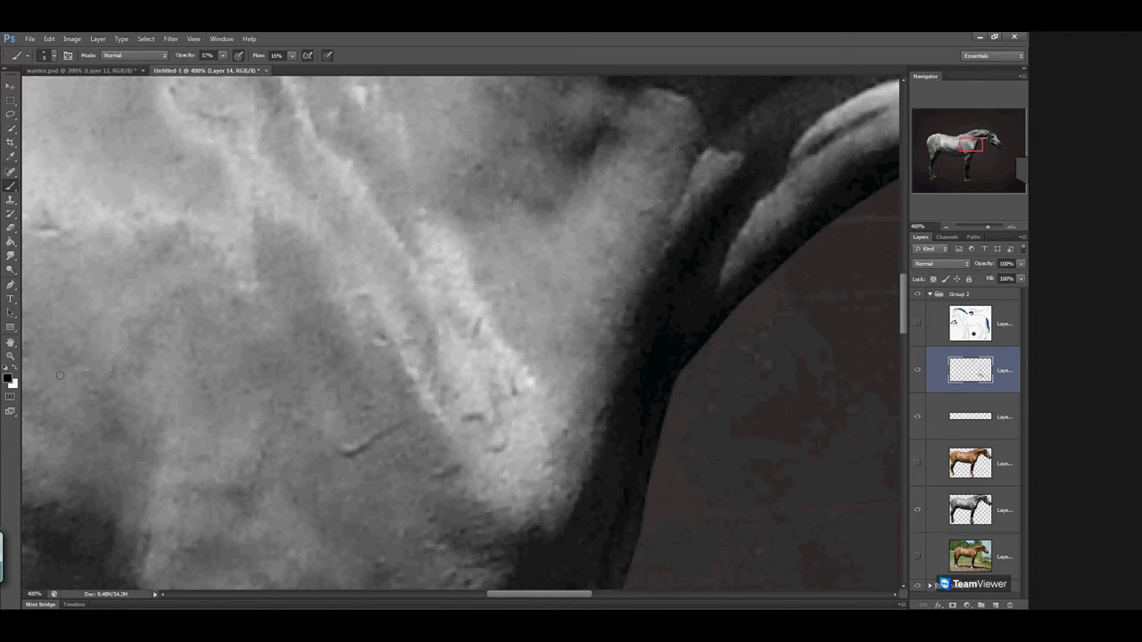
click(13, 366)
click(339, 444)
click(1021, 172)
click(823, 169)
drag(523, 482, 452, 334)
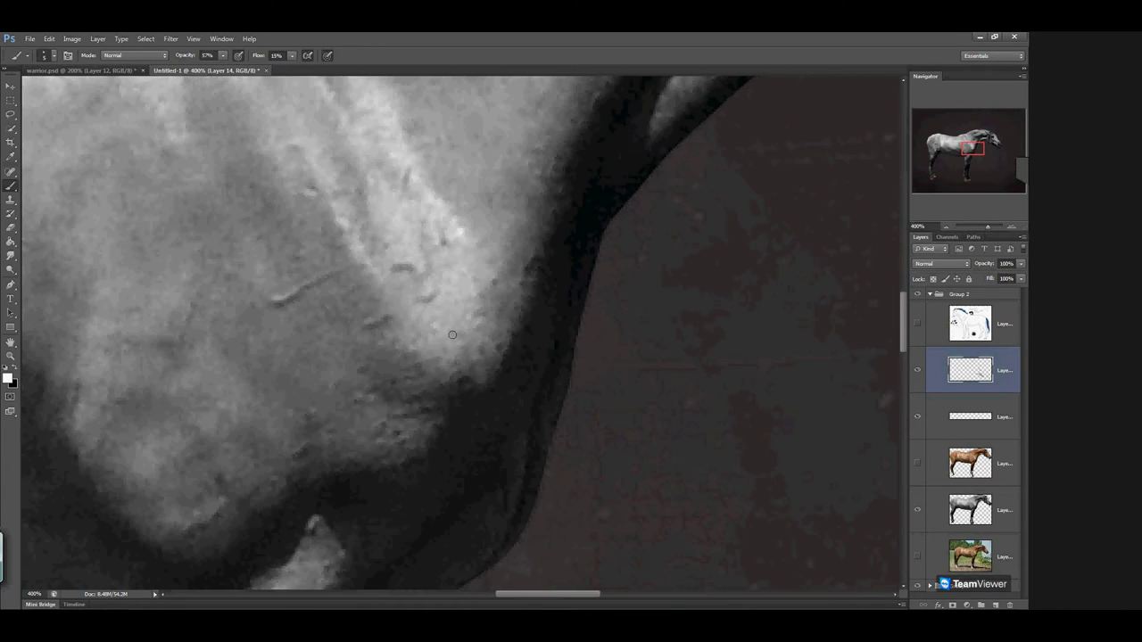
Switch the brush to black and darken the shadows along the front of the chest and the lower neck
click(15, 369)
drag(548, 348, 583, 235)
drag(597, 180, 523, 449)
drag(542, 204, 411, 500)
drag(522, 284, 506, 314)
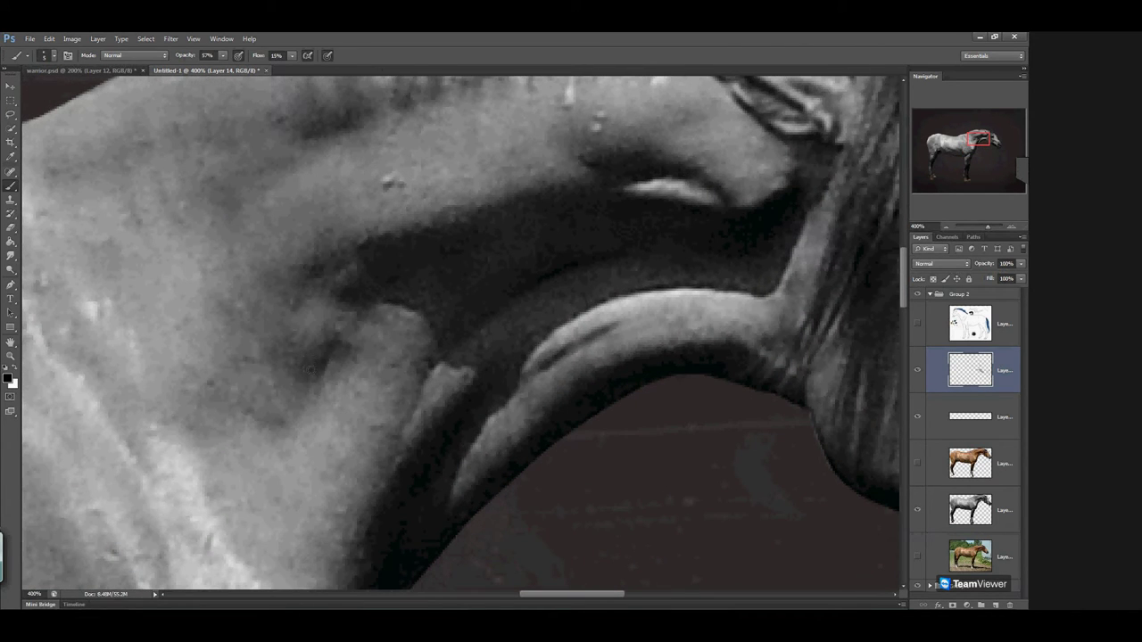
drag(495, 403, 482, 237)
scroll(431, 321, up, 5)
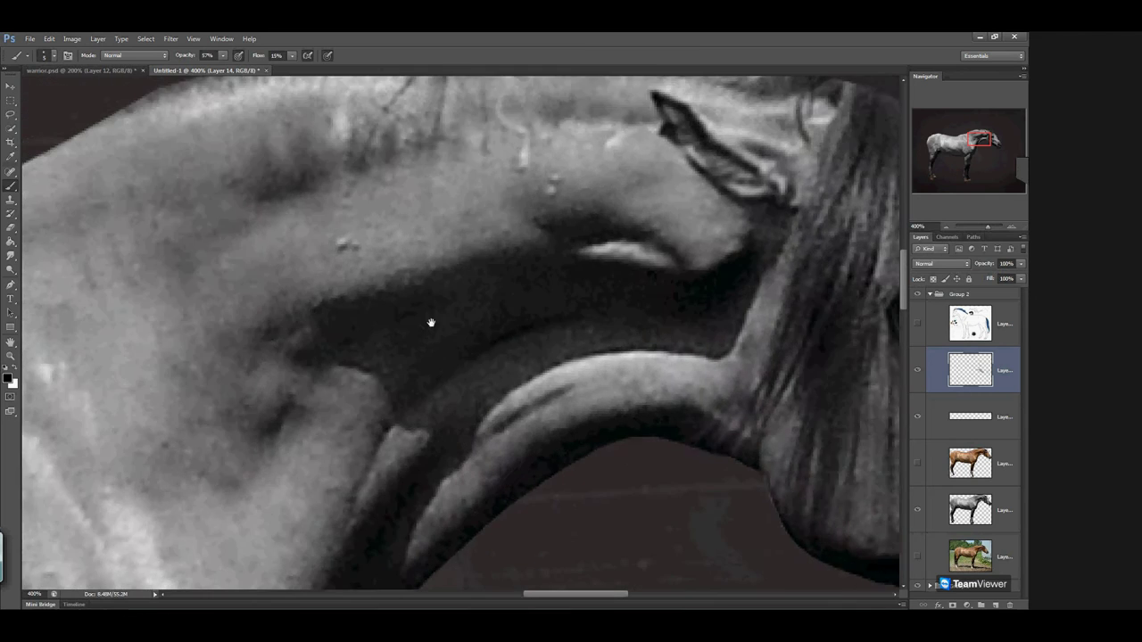
Enlarge the brush and paint soft black shading into the hollow of the upper neck below the mane
click(53, 55)
drag(24, 91, 22, 91)
click(258, 246)
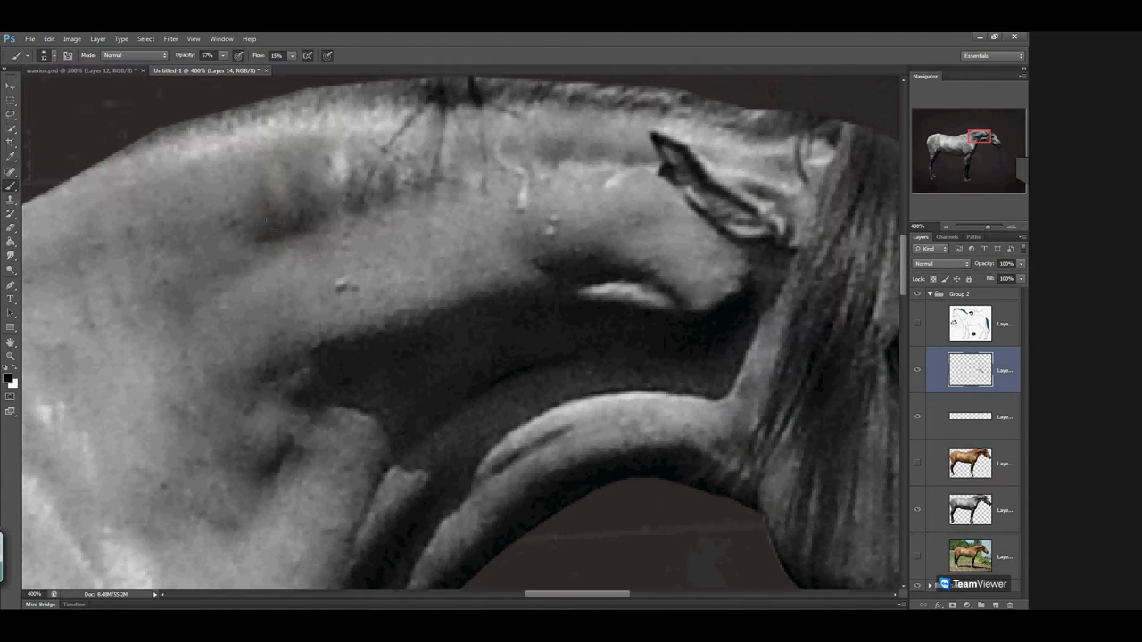
mouse_move(313, 197)
mouse_down()
mouse_move(378, 195)
mouse_move(459, 169)
mouse_move(219, 247)
mouse_move(211, 214)
mouse_move(221, 264)
mouse_move(281, 211)
mouse_move(310, 226)
mouse_move(375, 186)
mouse_move(463, 166)
mouse_move(300, 237)
mouse_move(234, 235)
mouse_up()
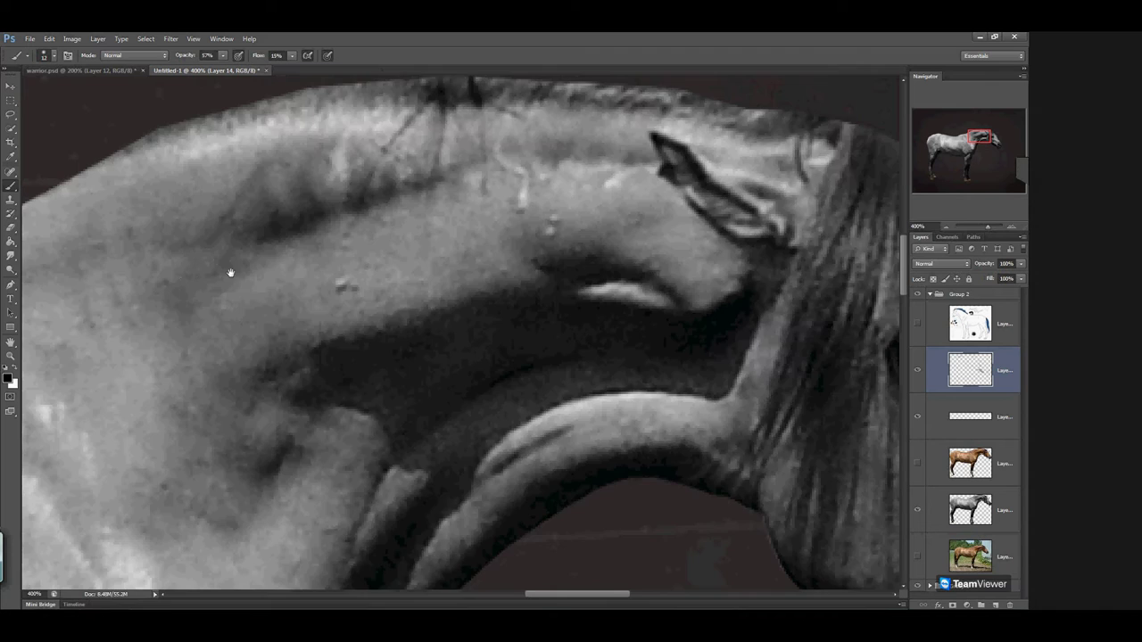
scroll(230, 273, left, 2)
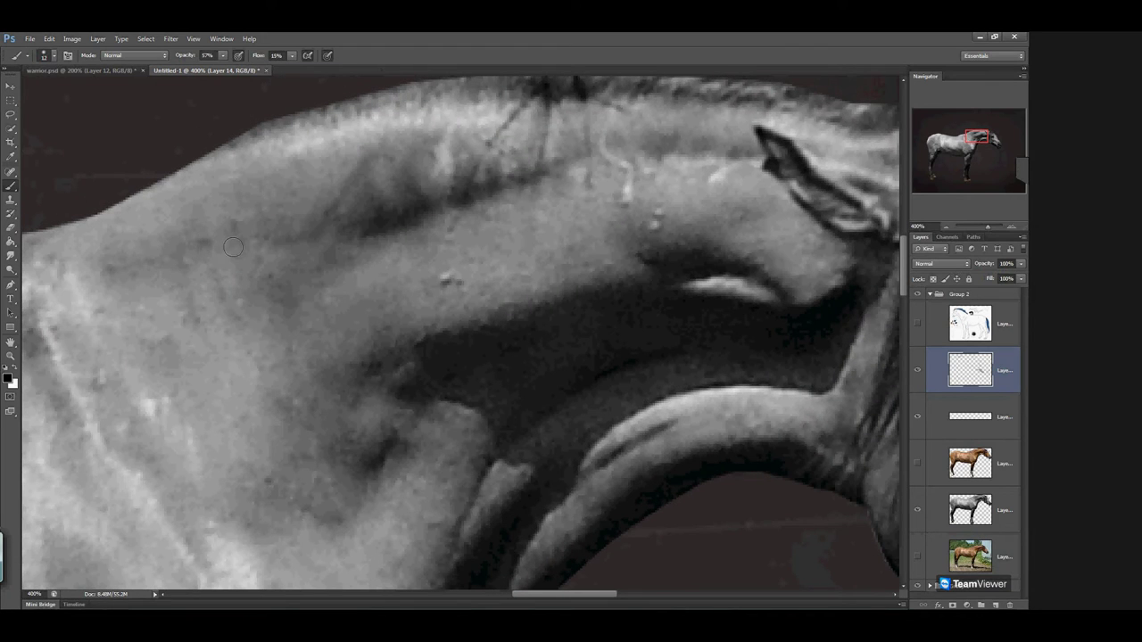
drag(563, 366, 489, 227)
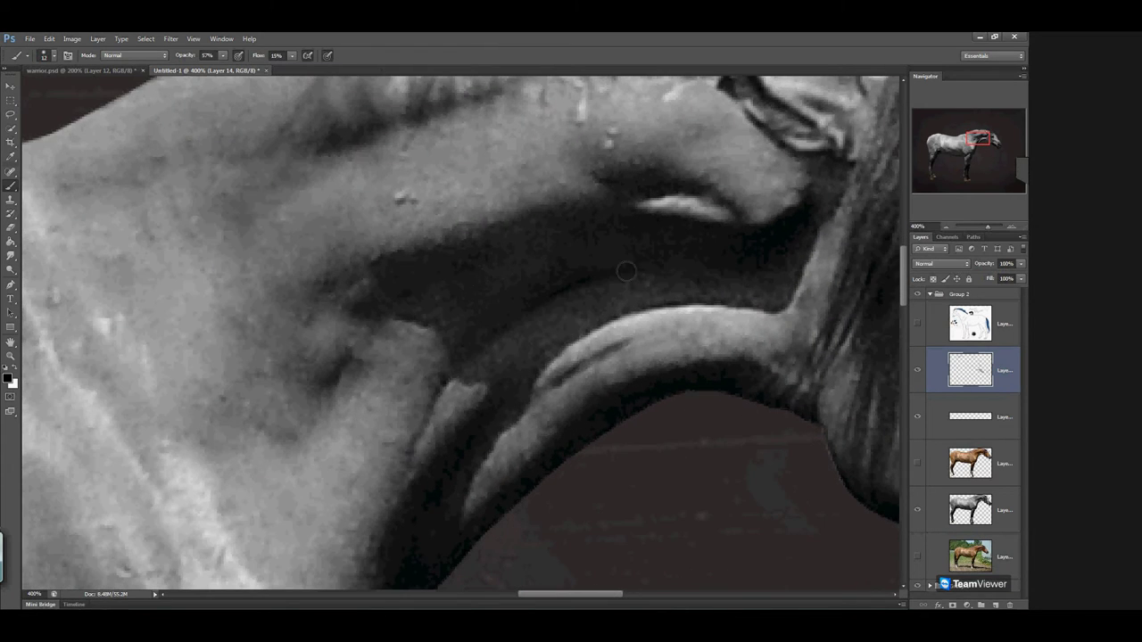
click(945, 227)
click(945, 227)
click(943, 226)
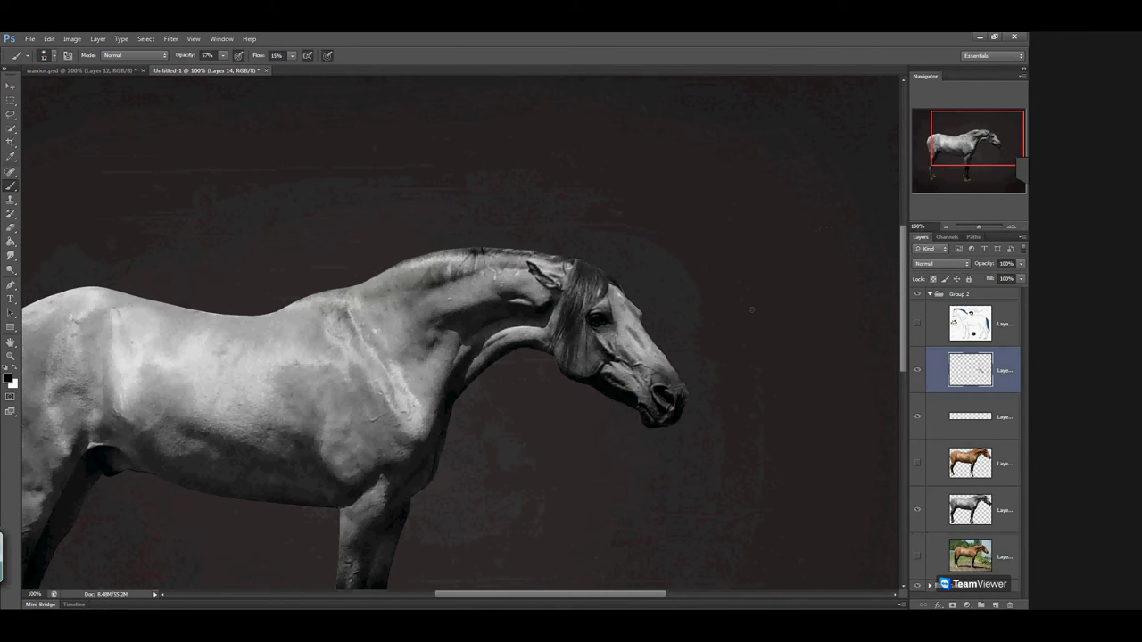
Set a black brush to 27 px and paint soft shading at the base of the neck and below the ear
click(14, 368)
click(16, 369)
click(54, 55)
drag(24, 90, 30, 89)
click(452, 318)
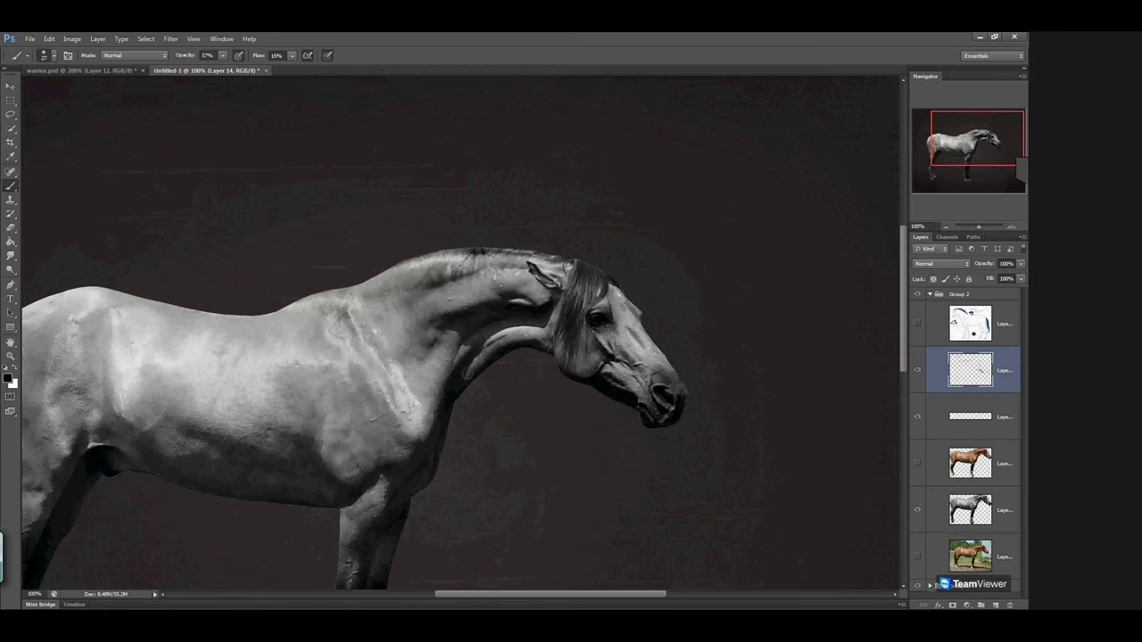
key(ctrl+z)
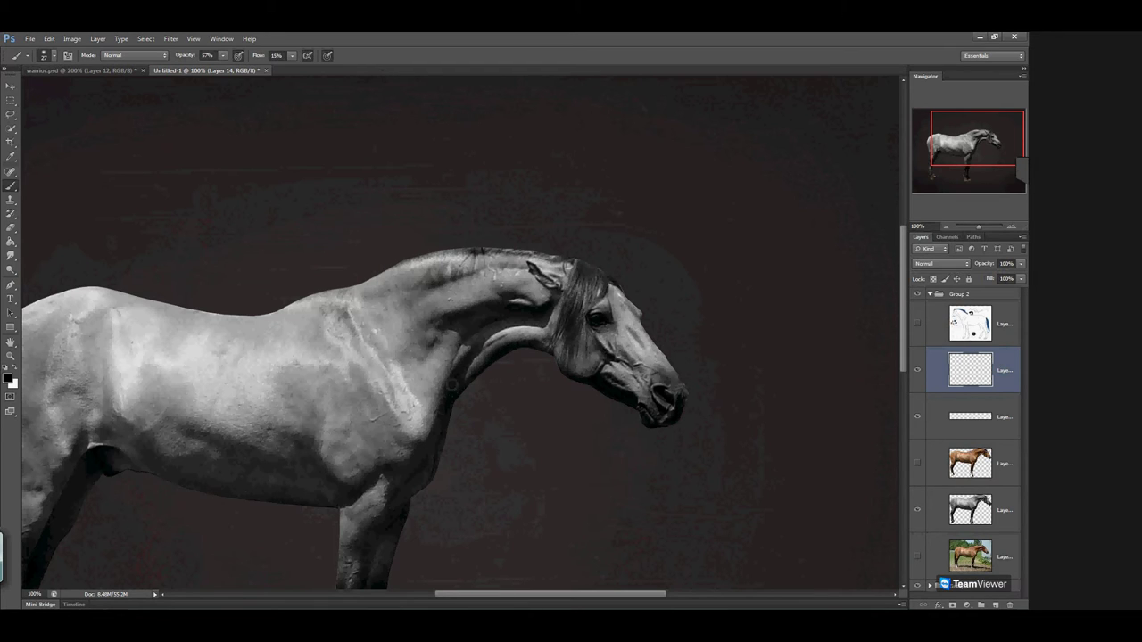
drag(405, 295, 358, 303)
drag(523, 267, 545, 269)
drag(450, 368, 552, 254)
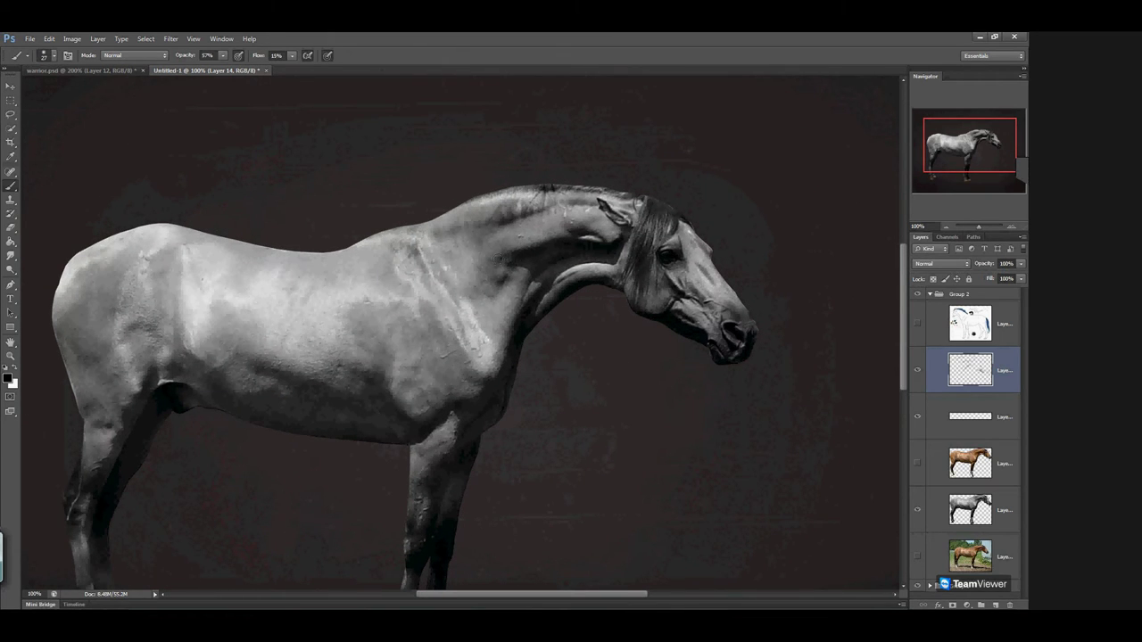
Lower the brush opacity to 20% and softly darken the shoulder groove and the front edge of the neck
click(203, 68)
click(453, 344)
drag(420, 268, 453, 318)
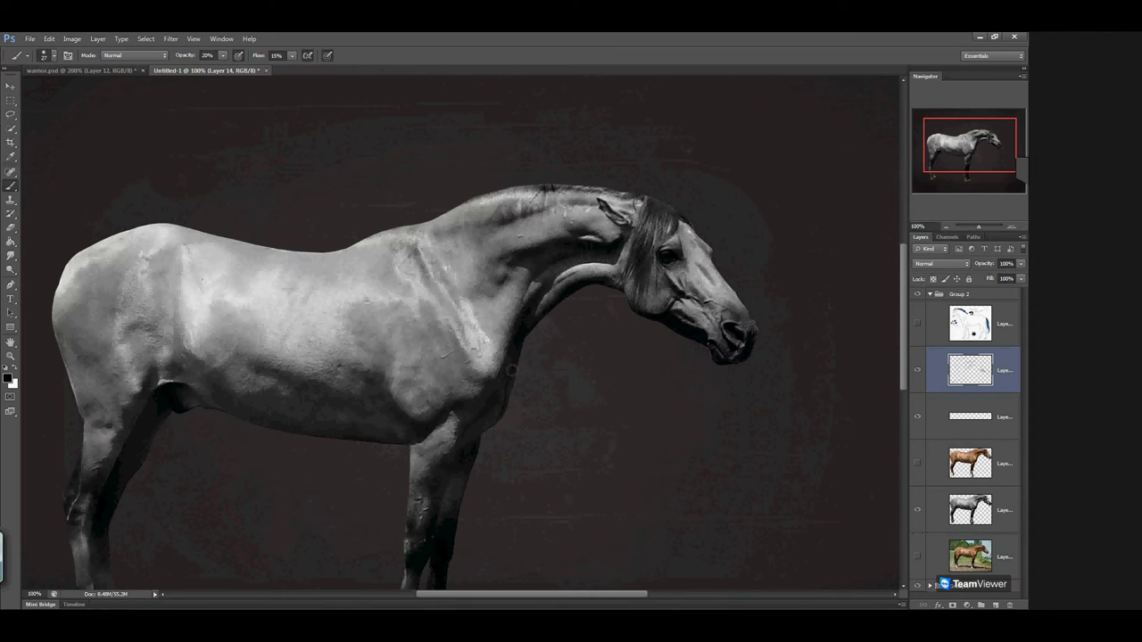
drag(514, 358, 529, 311)
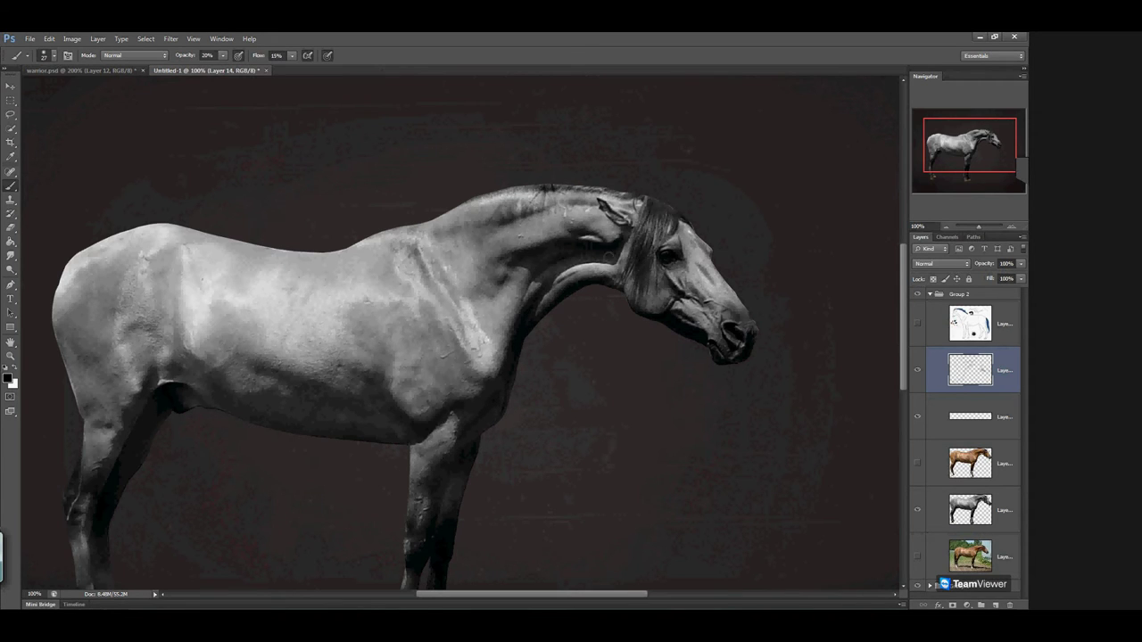
Enlarge the brush to 52 px and lightly shade the horse's rump and the back of the hindquarters
drag(458, 363, 572, 348)
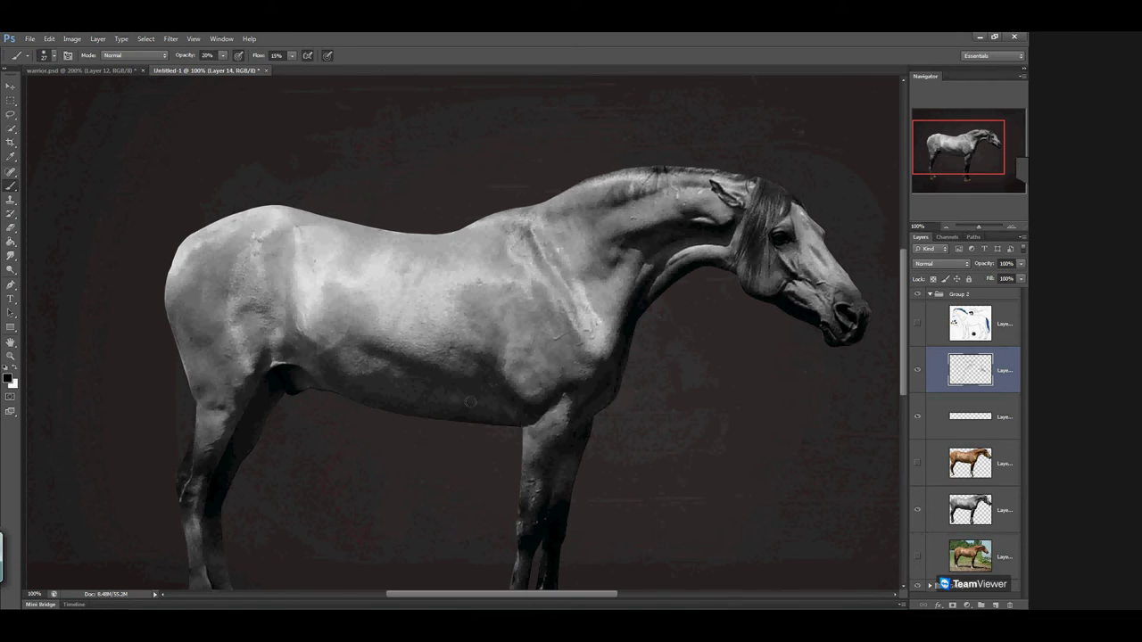
click(53, 56)
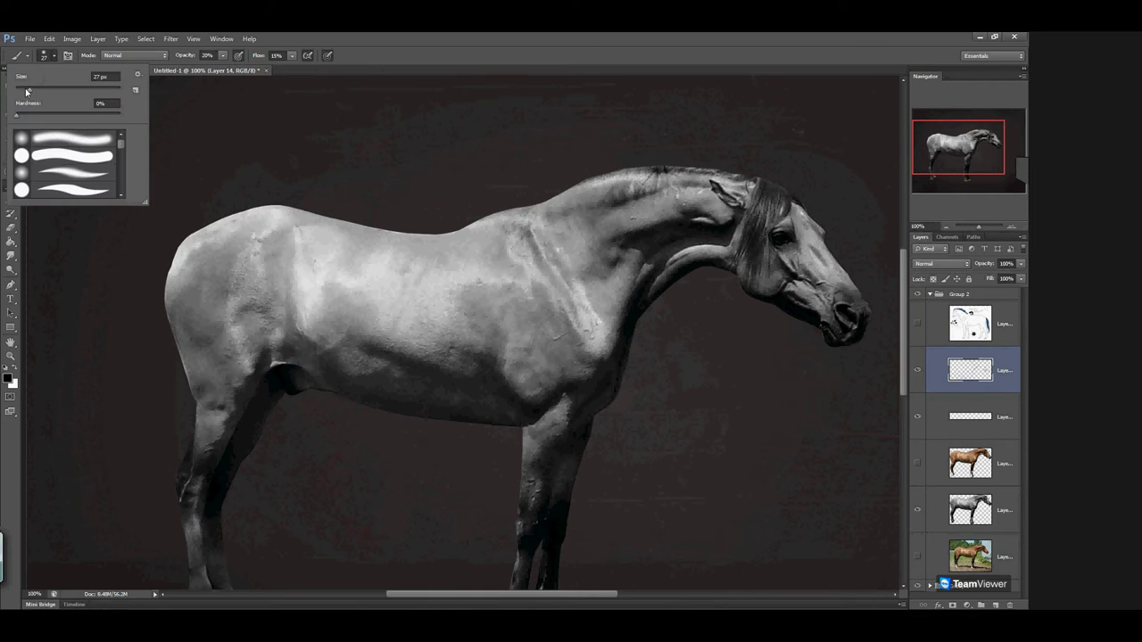
text(52)
key(Return)
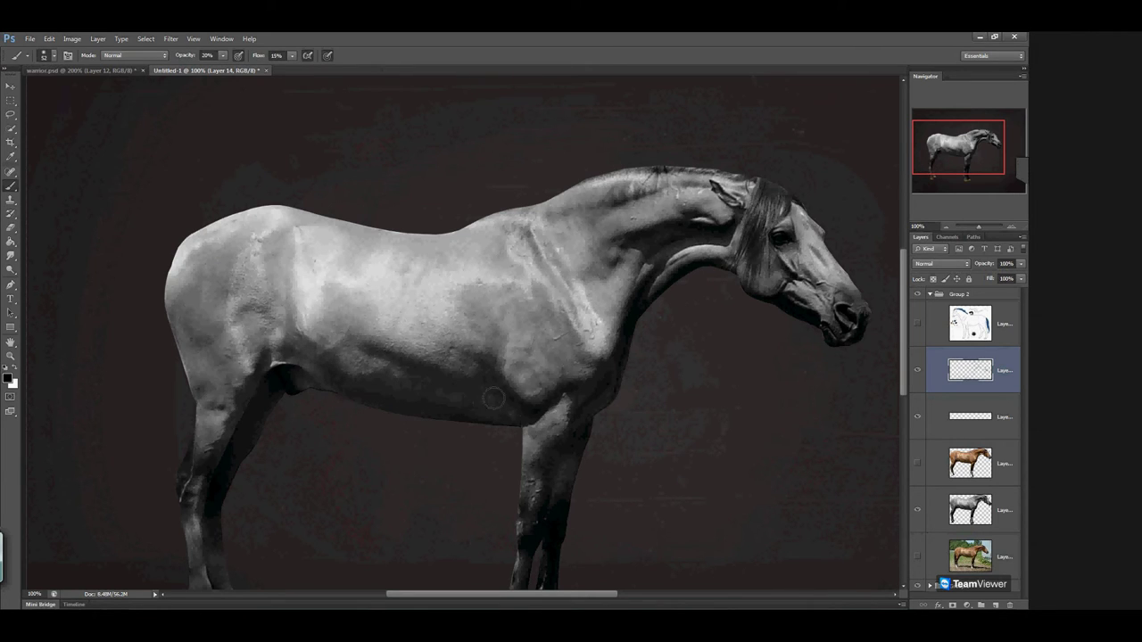
mouse_move(289, 258)
mouse_down()
mouse_move(270, 253)
mouse_move(275, 240)
mouse_up()
drag(199, 306, 181, 312)
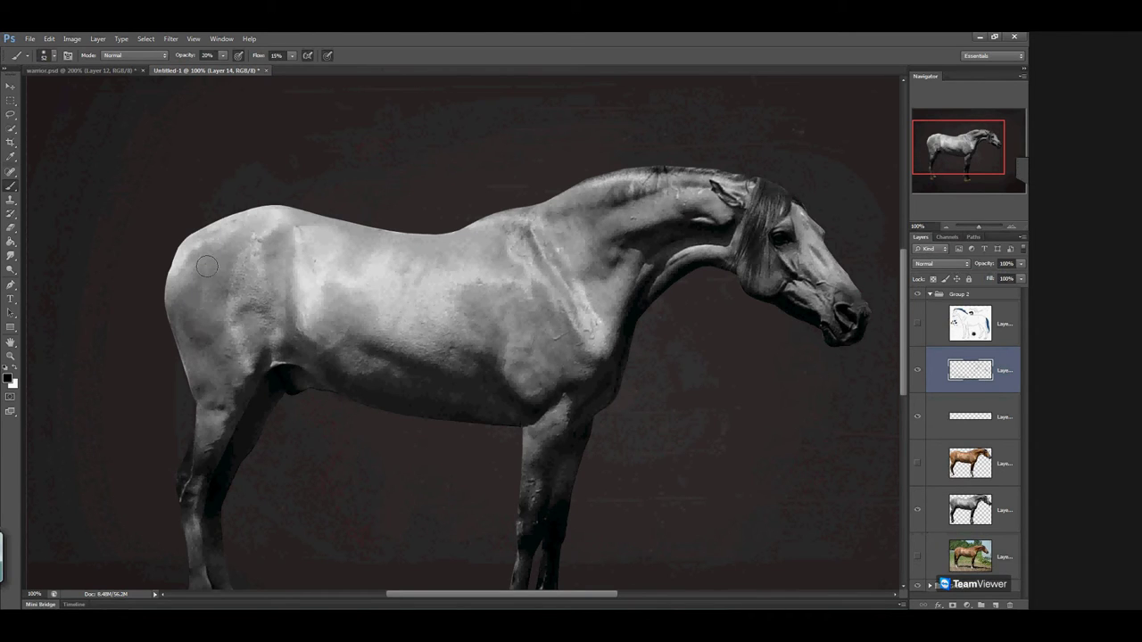
Raise the brush opacity to 46% and deepen the shadows down the hindquarters and upper hind leg
key(4)
key(6)
mouse_move(211, 328)
mouse_down()
mouse_move(214, 273)
mouse_move(202, 295)
mouse_up()
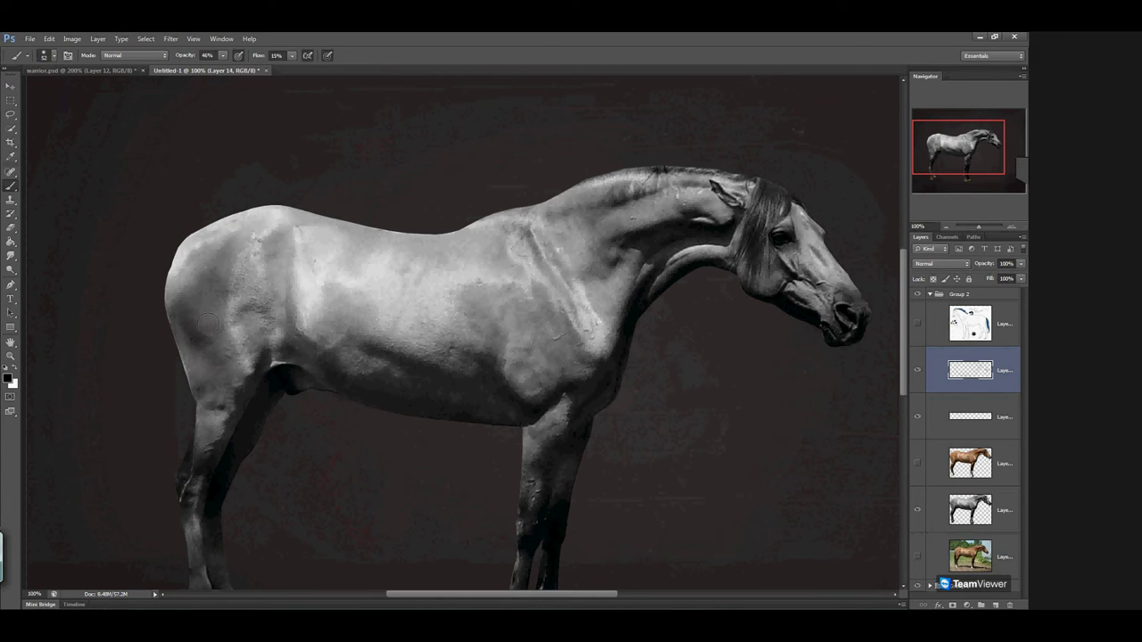
drag(200, 326, 225, 257)
drag(204, 358, 206, 394)
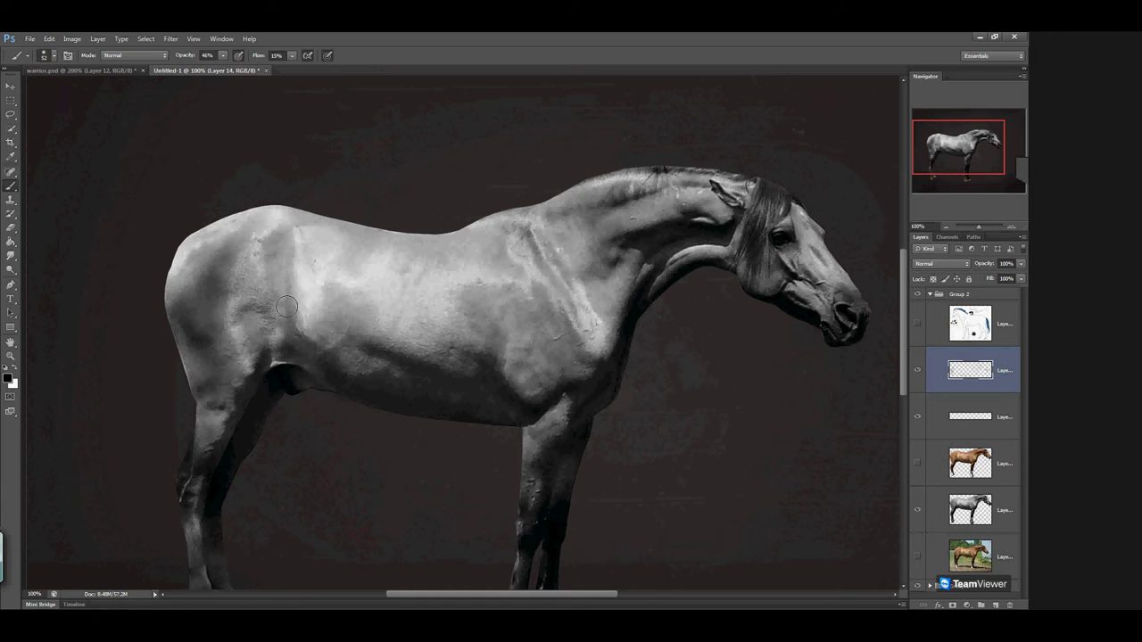
Paint black shading along the flank crease, on the side of the body and on the shoulder
drag(289, 235, 291, 268)
click(487, 310)
drag(543, 303, 572, 330)
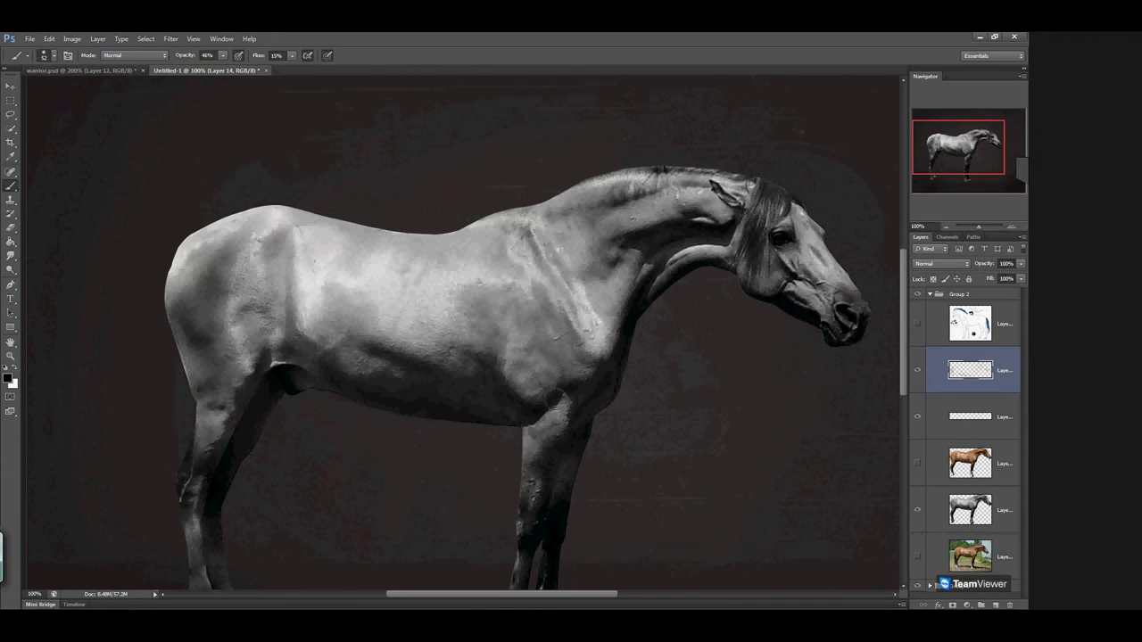
drag(332, 297, 389, 197)
drag(513, 190, 450, 215)
Switch the brush to white at 24 px and paint soft highlights on the upper neck
click(14, 368)
click(54, 56)
drag(37, 90, 28, 89)
click(571, 199)
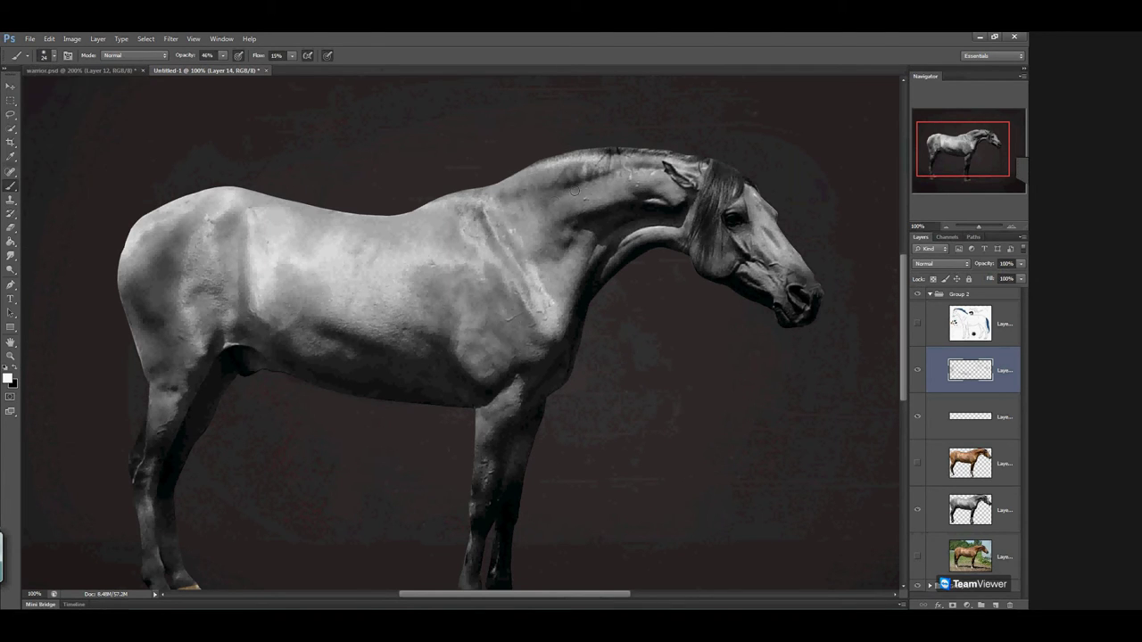
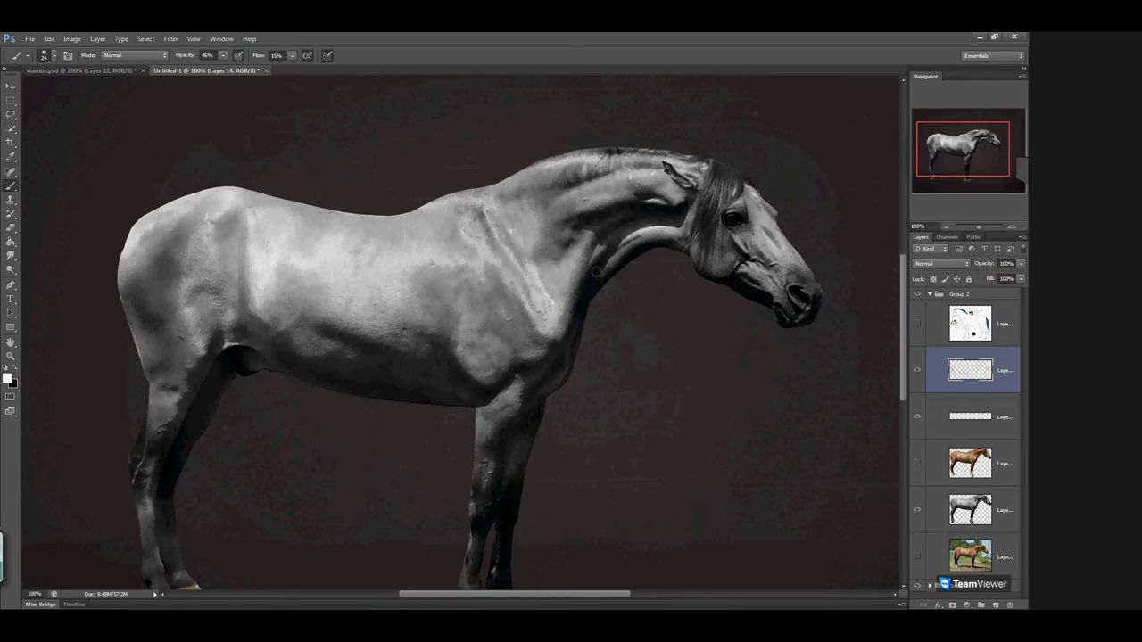
Set the brush size to 5 px and toggle the gray horse layer off and on to check it
scroll(619, 286, down, 3)
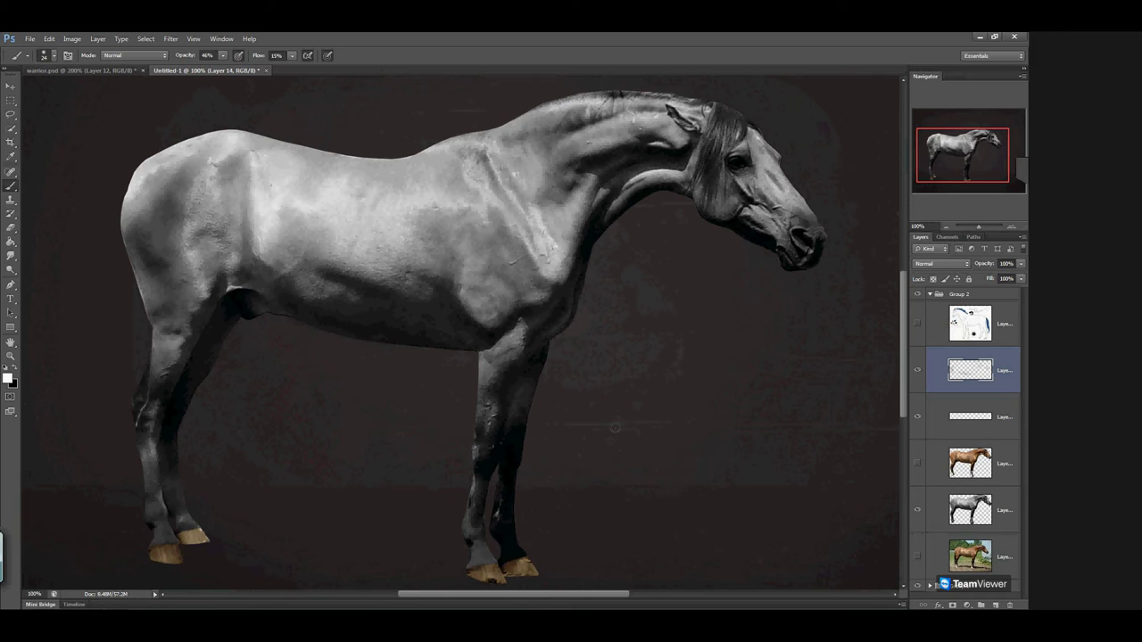
click(42, 57)
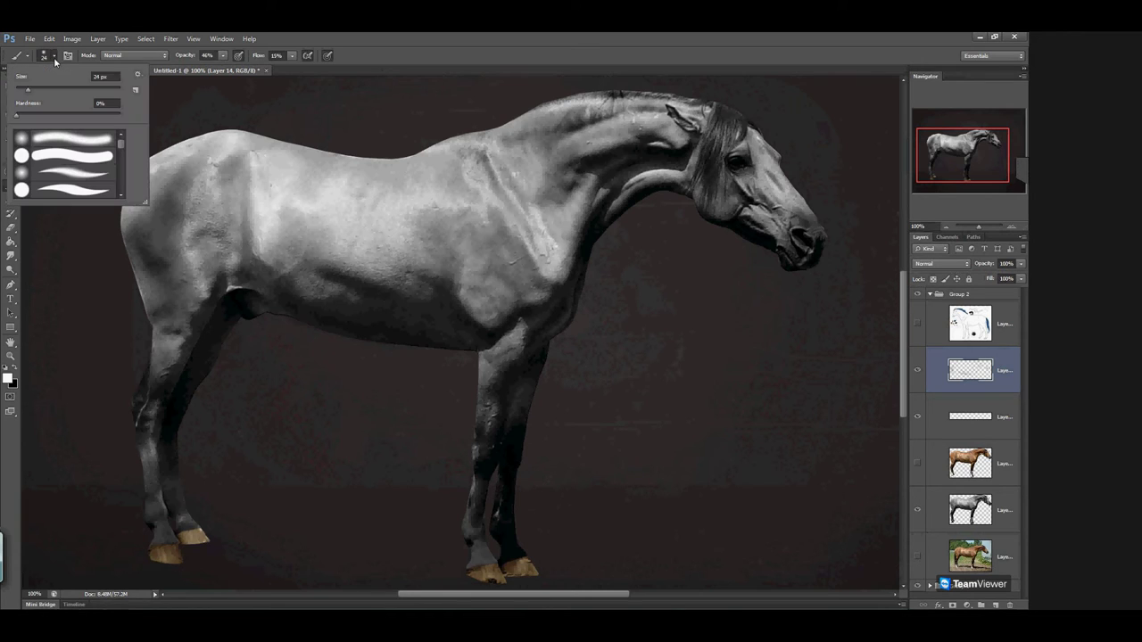
text(5)
key(Return)
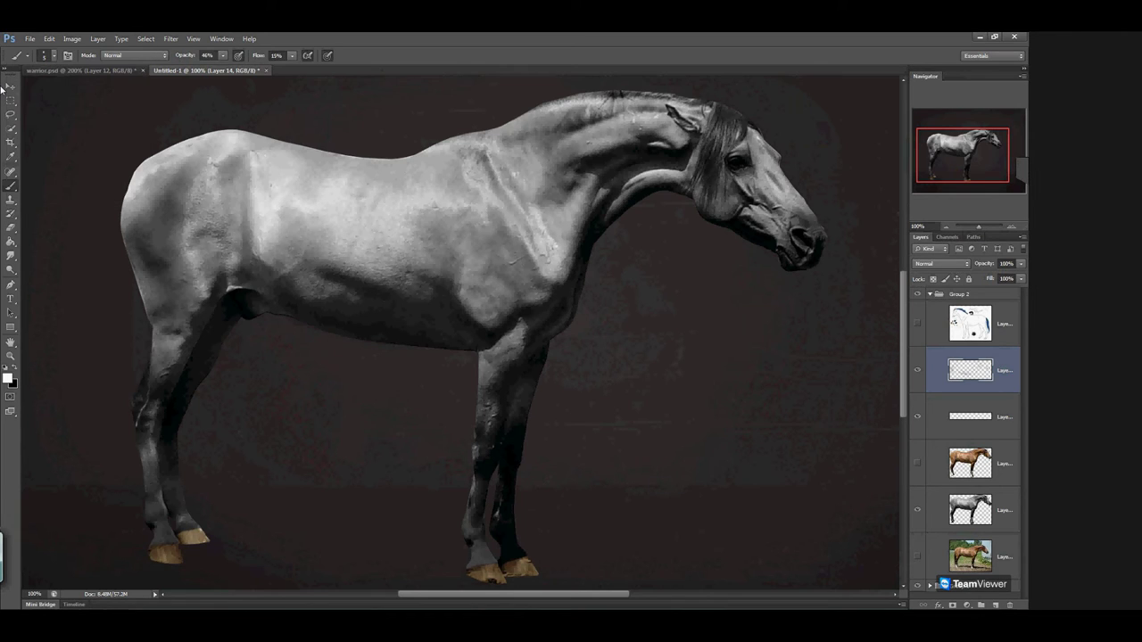
click(917, 511)
click(917, 511)
Add a small fine white highlight on the raised details of the upper front leg
click(1010, 226)
click(1011, 226)
drag(966, 157, 979, 147)
drag(505, 354, 521, 236)
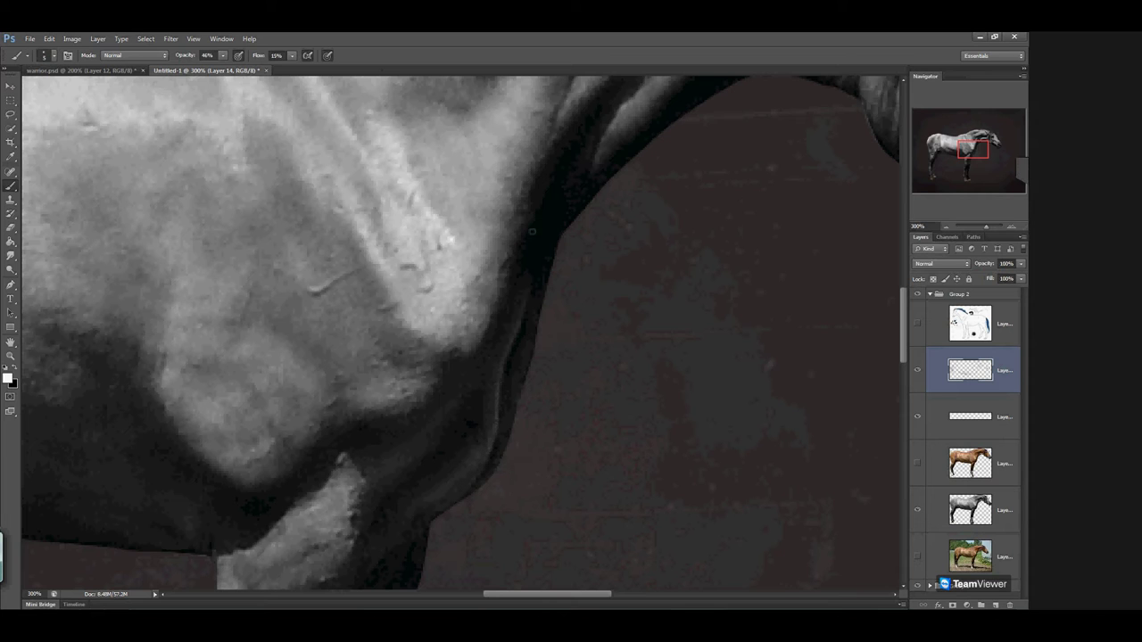
drag(542, 223, 464, 407)
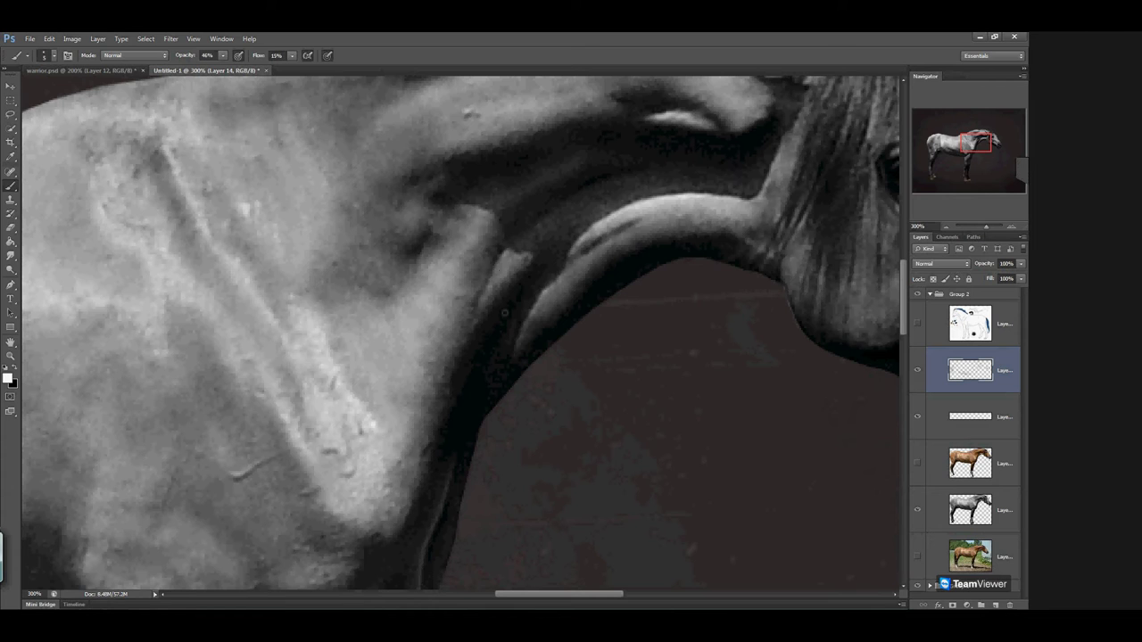
drag(268, 380, 300, 425)
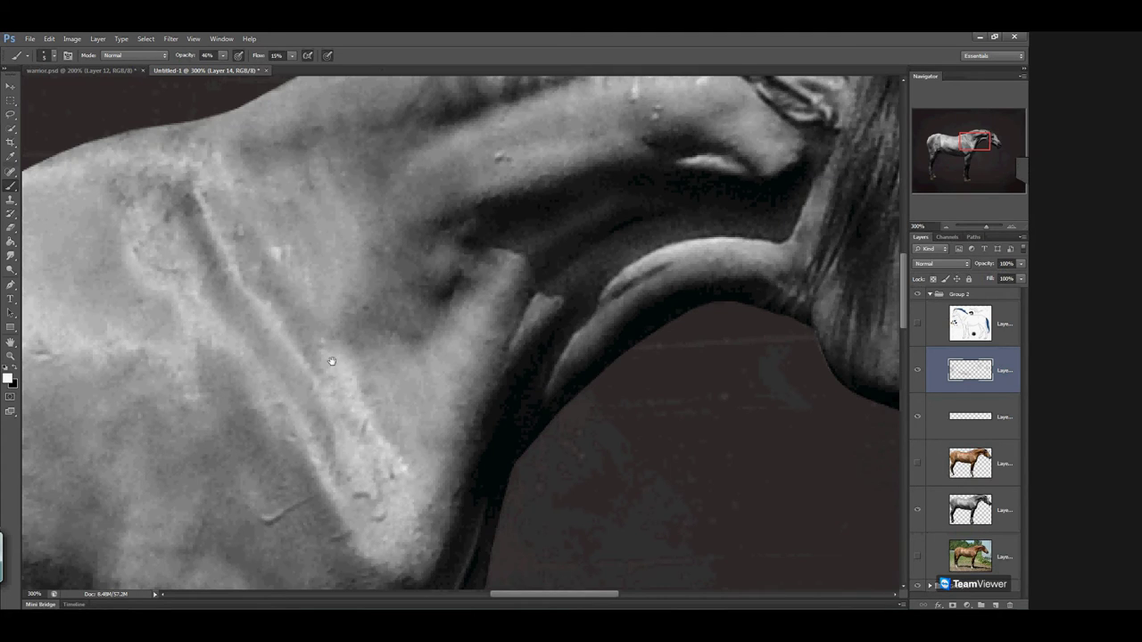
drag(222, 444, 367, 449)
drag(306, 545, 385, 363)
drag(474, 438, 476, 293)
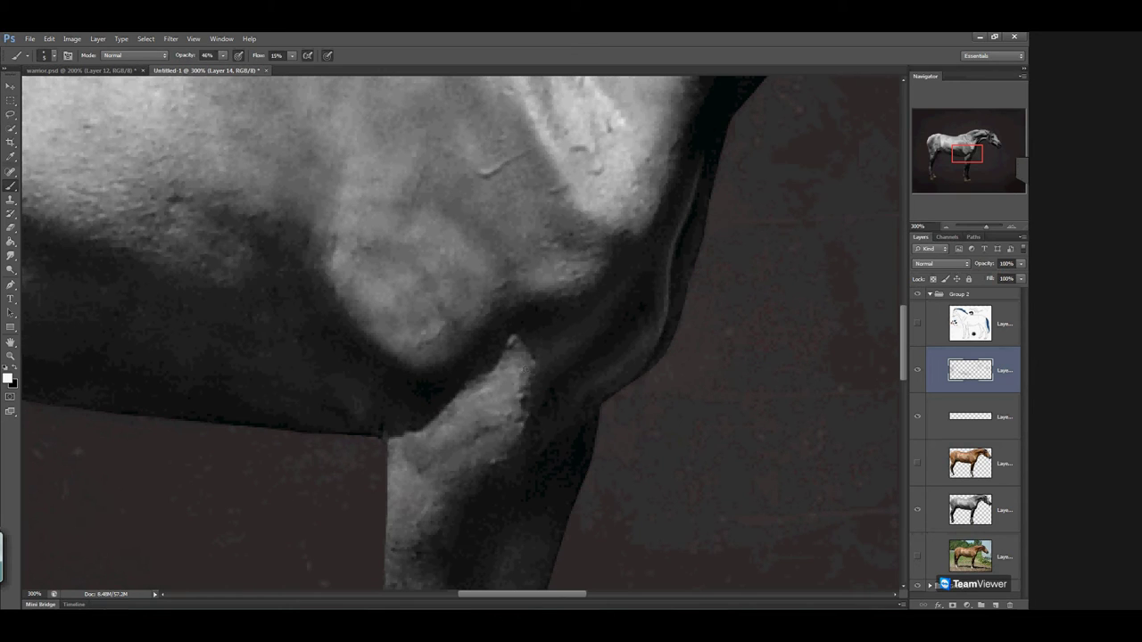
drag(460, 481, 455, 281)
drag(431, 429, 438, 427)
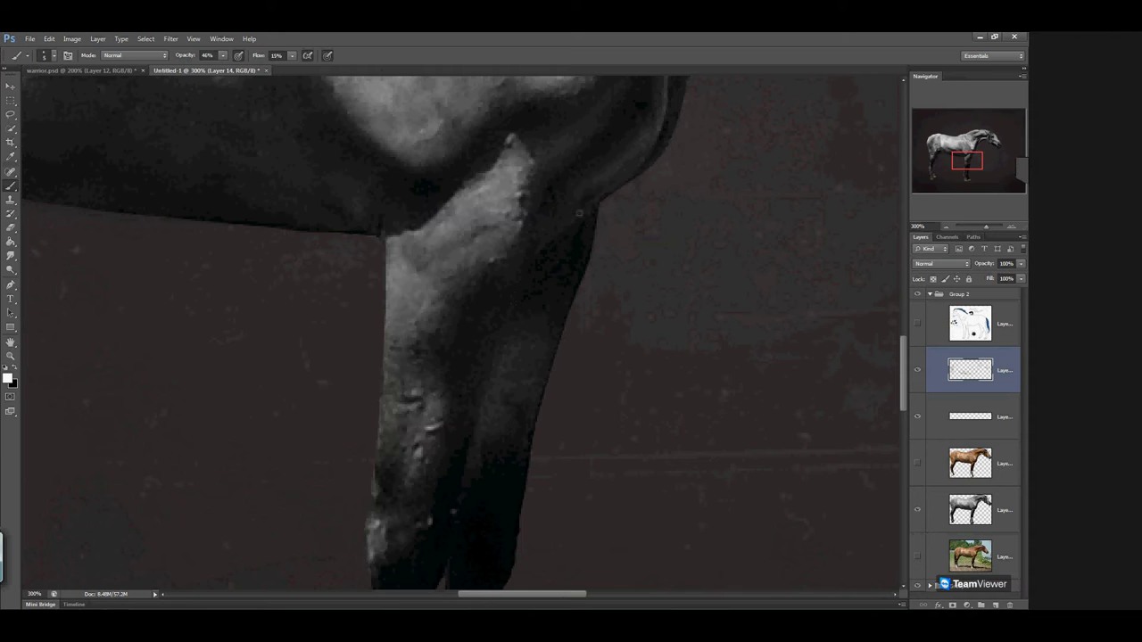
Using the brown horse layer as a temporary reference, paint a thin white highlight around the lower shoulder muscle above the front leg
click(917, 463)
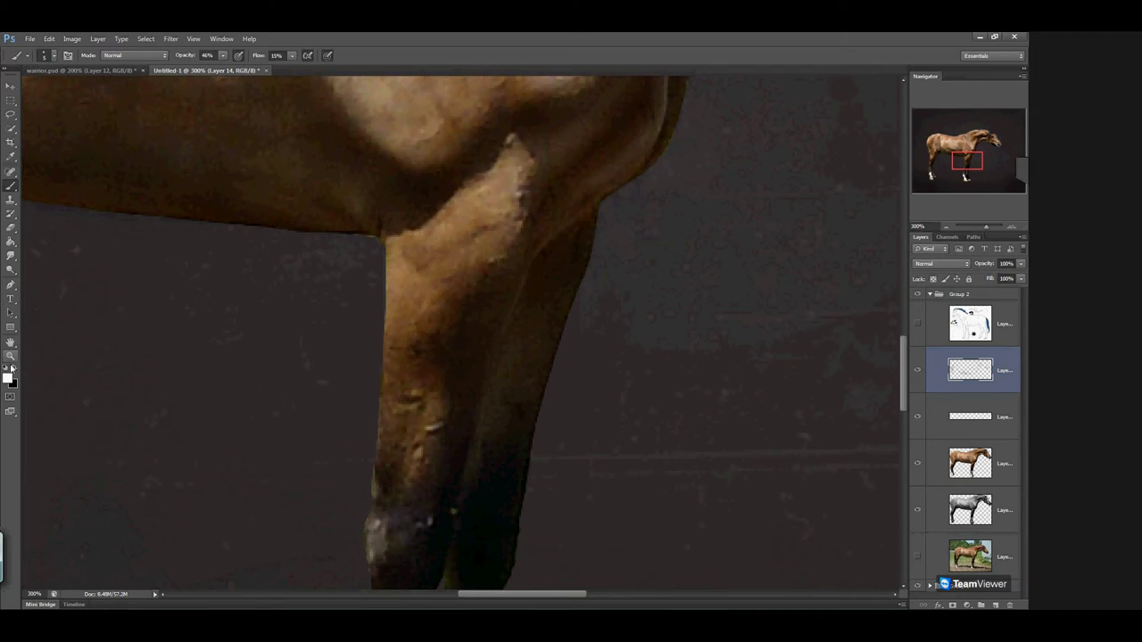
click(11, 227)
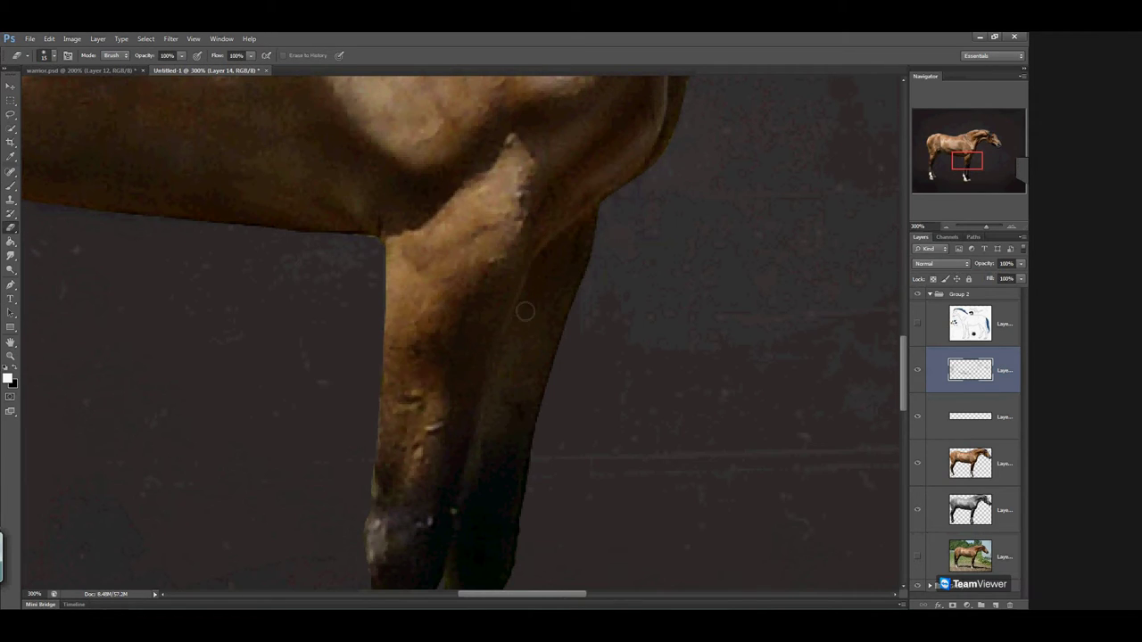
click(10, 186)
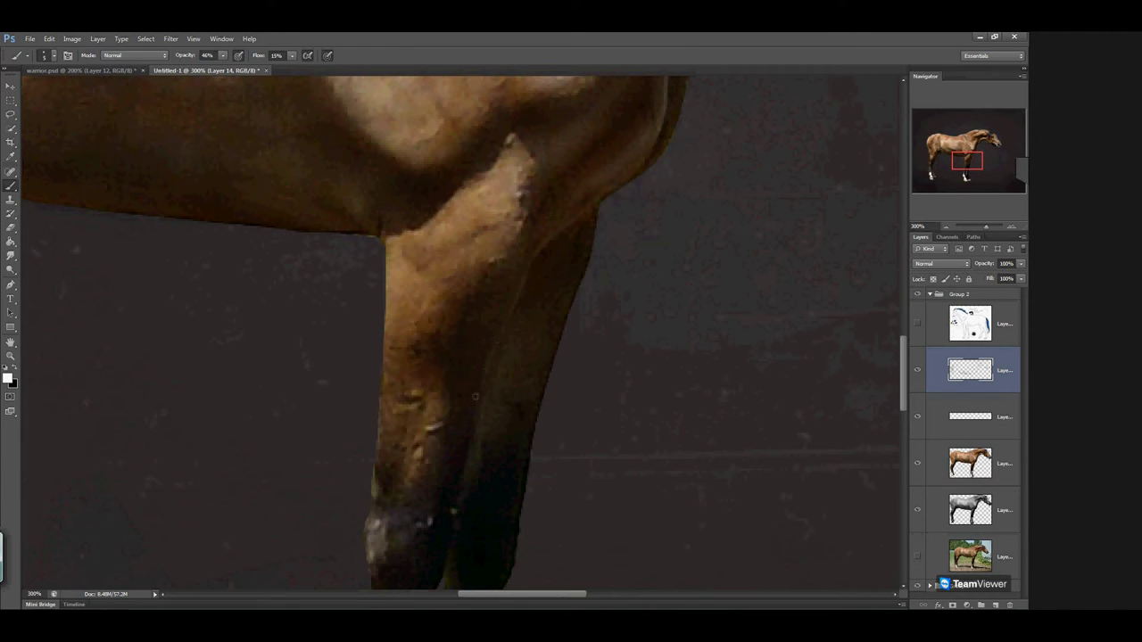
drag(461, 196, 449, 309)
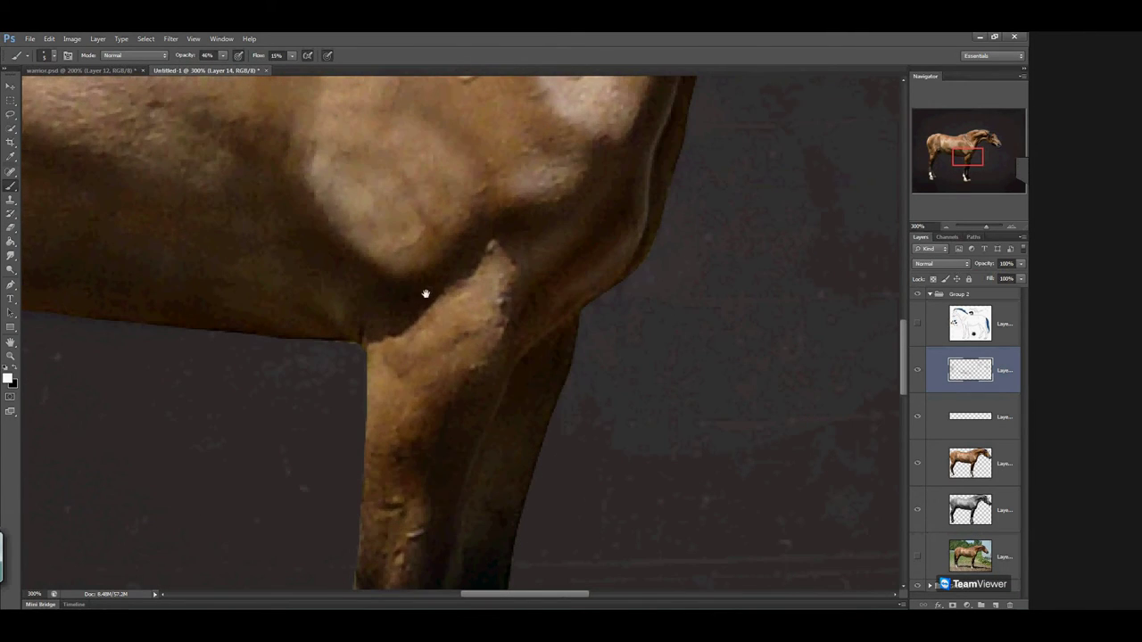
drag(566, 227, 459, 357)
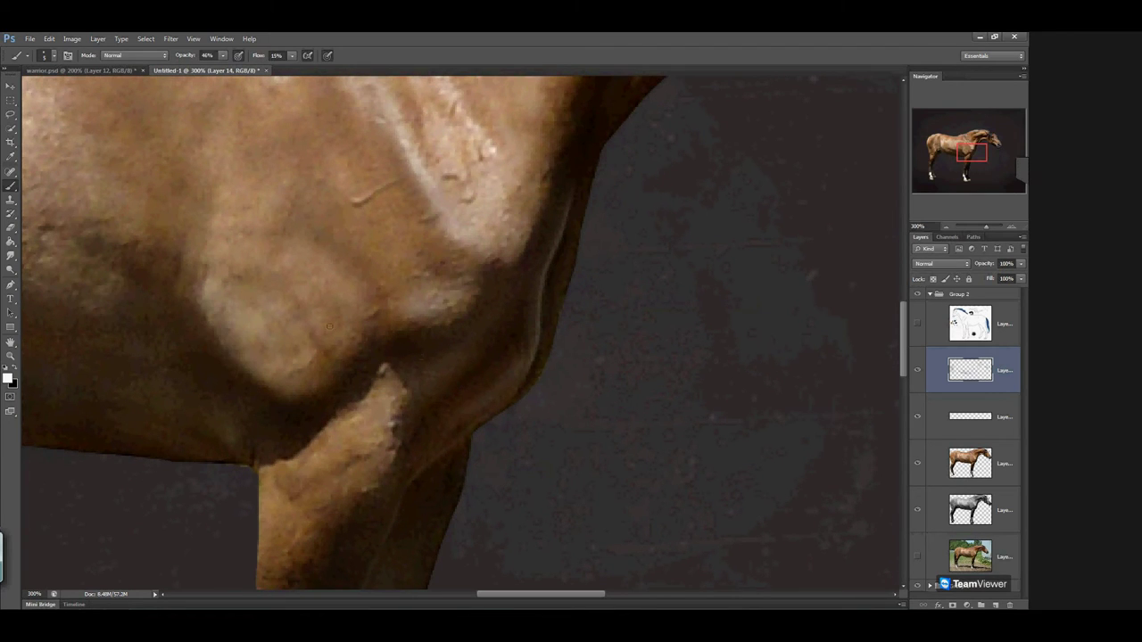
drag(266, 382, 237, 357)
click(918, 463)
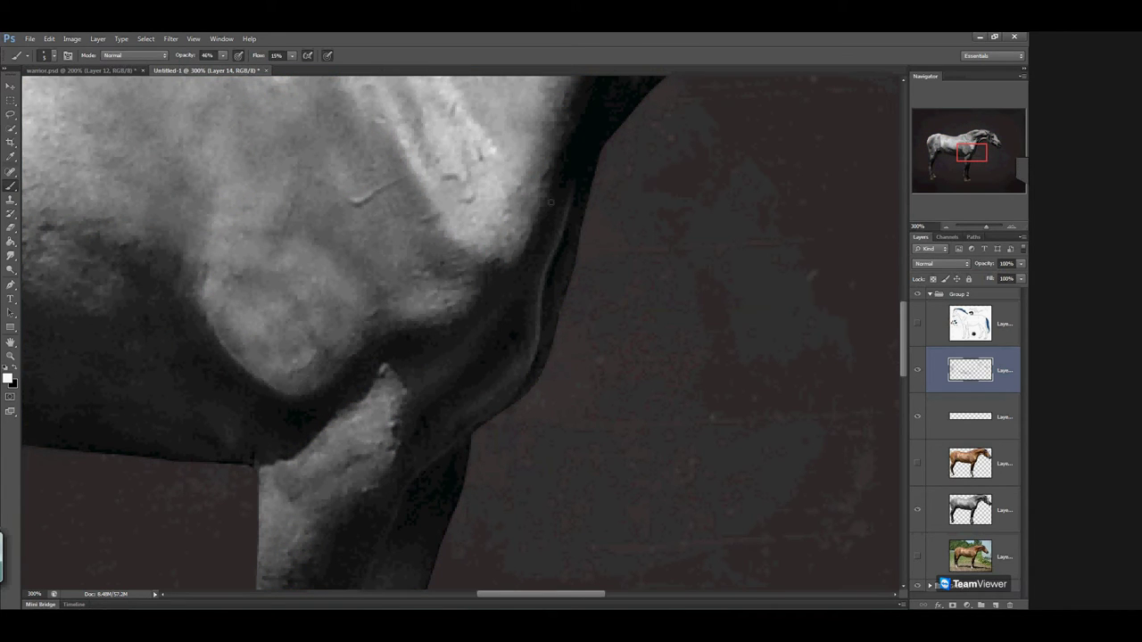
Paint a thin white edge highlight between the front legs along the inner side of the knee
drag(519, 387, 535, 200)
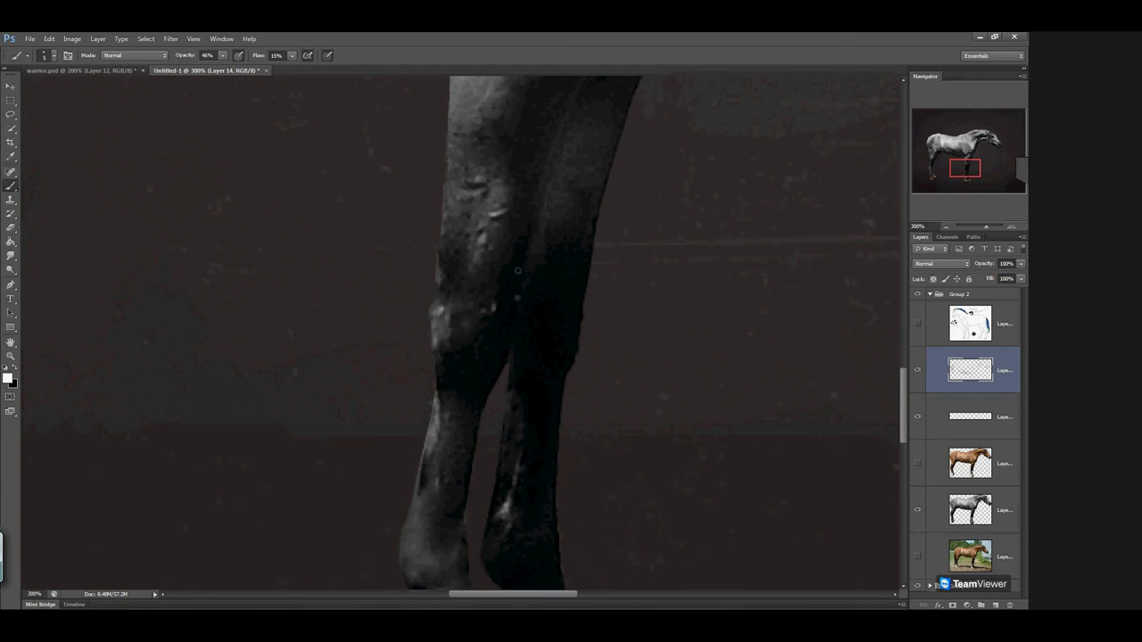
drag(514, 313, 506, 355)
click(517, 298)
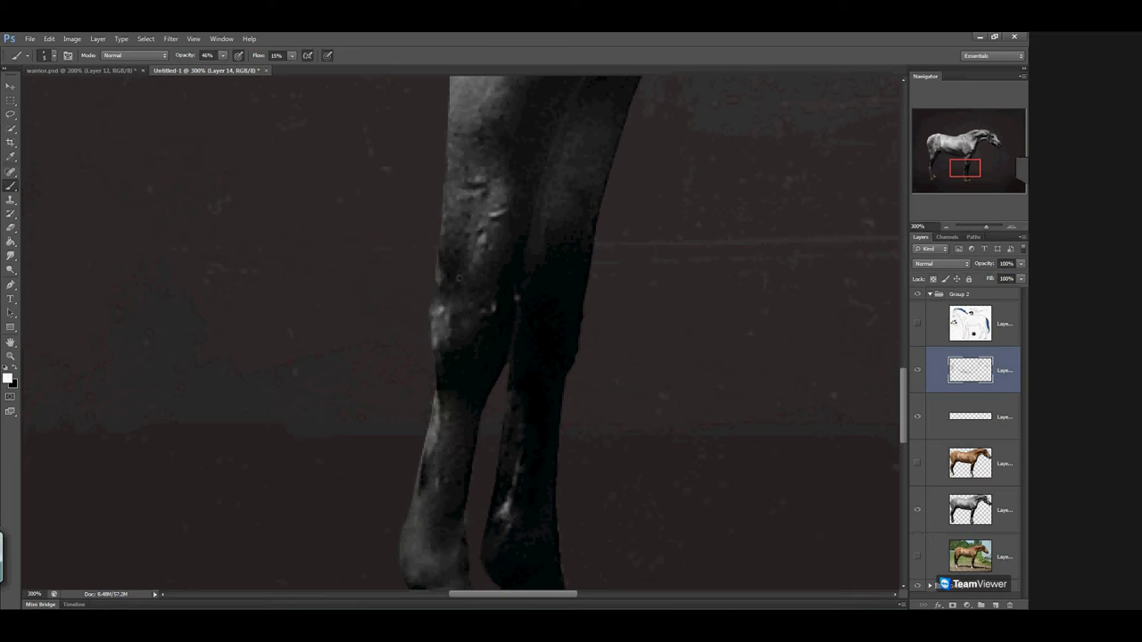
Compare the lower front legs with the brown horse layer and paint fine white highlights on the pasterns above the hooves
scroll(446, 377, down, 3)
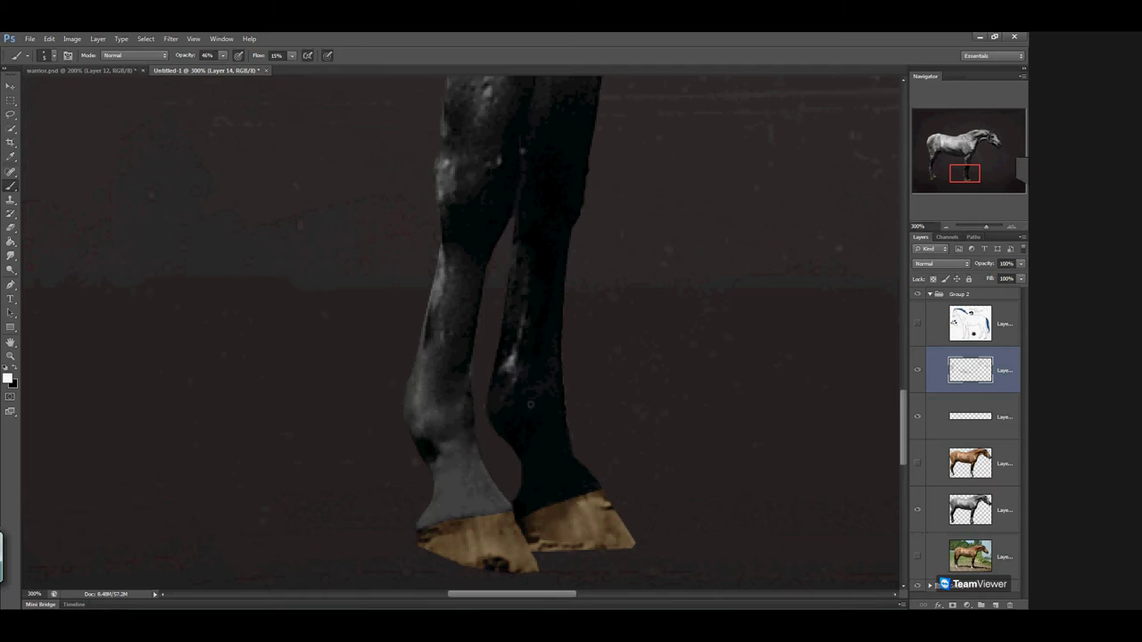
click(918, 463)
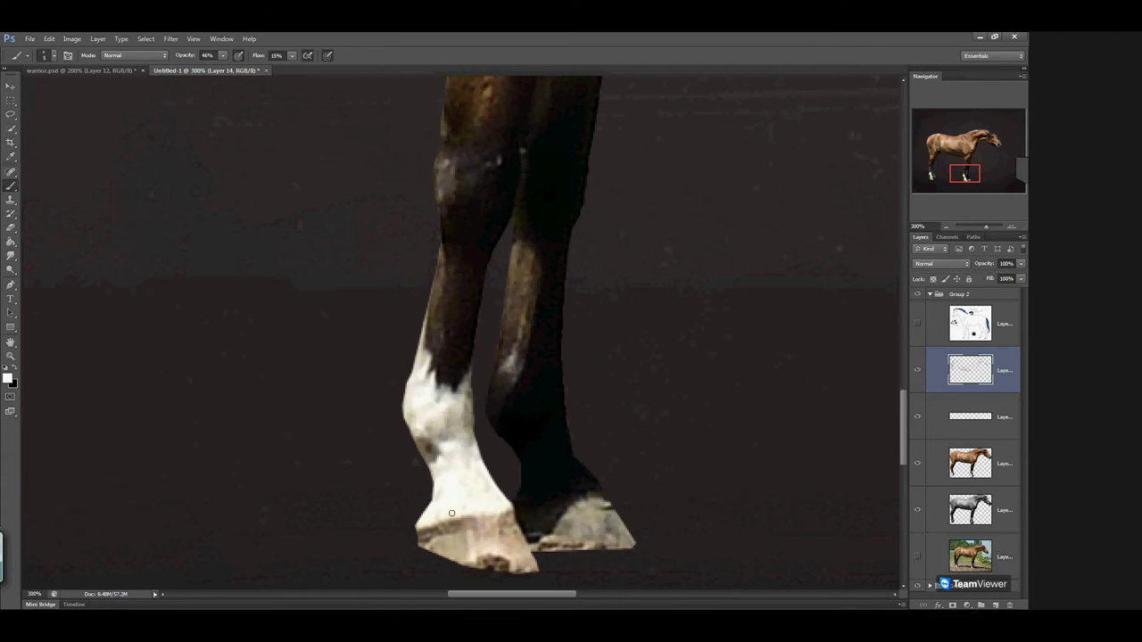
click(917, 463)
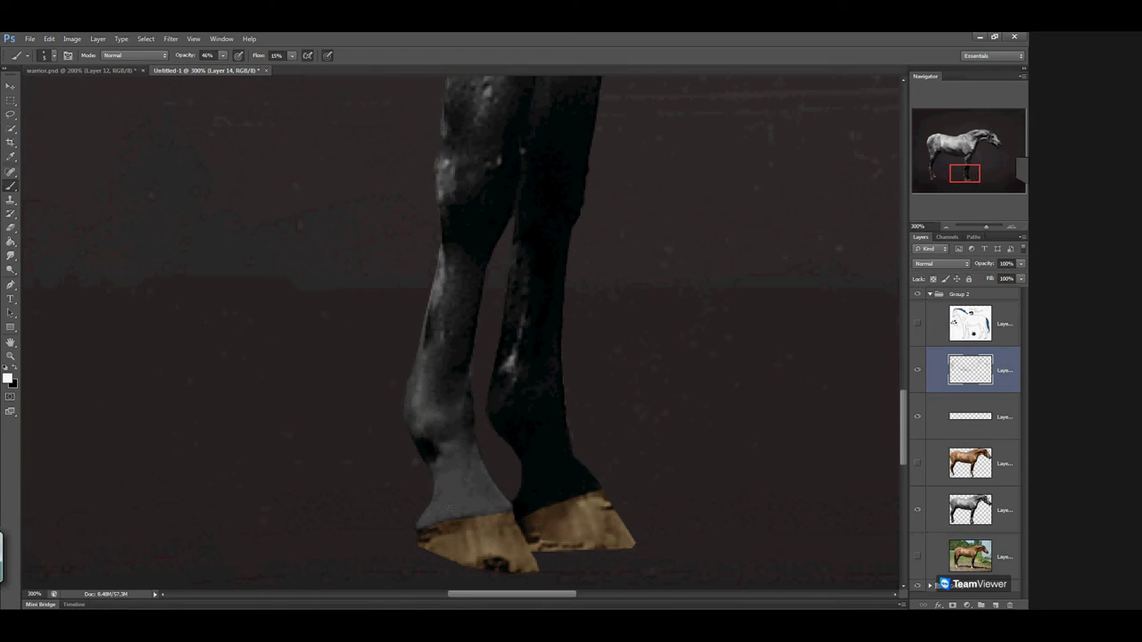
drag(446, 476, 436, 450)
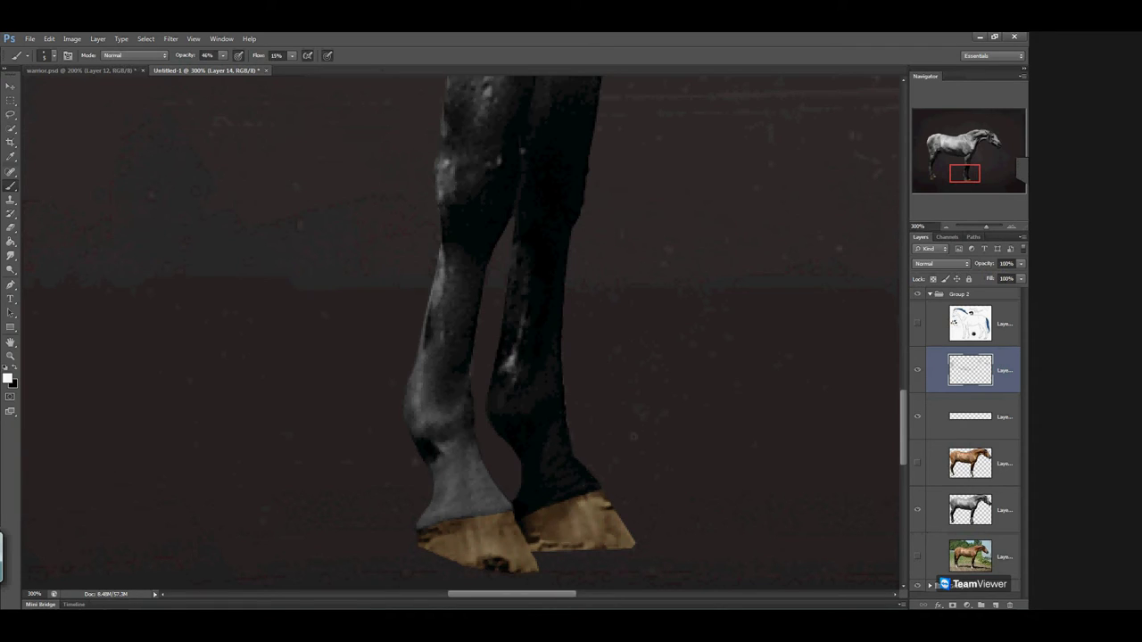
Blend the white highlights on the front pasterns above the hooves with the Smudge tool at 13% strength
key(r)
click(207, 55)
click(193, 67)
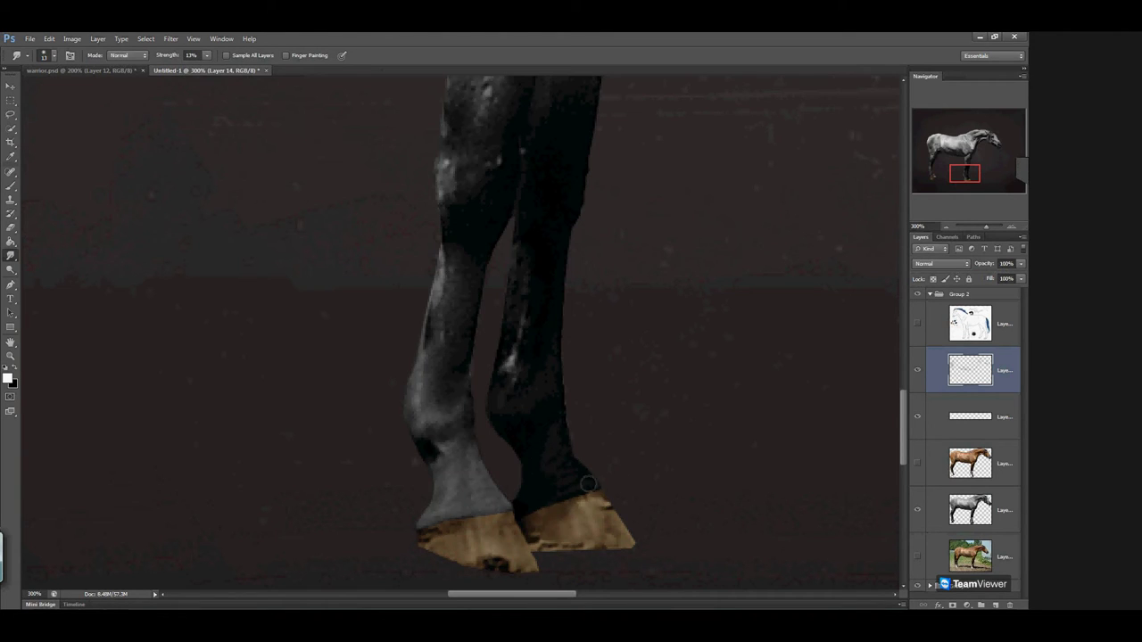
key(b)
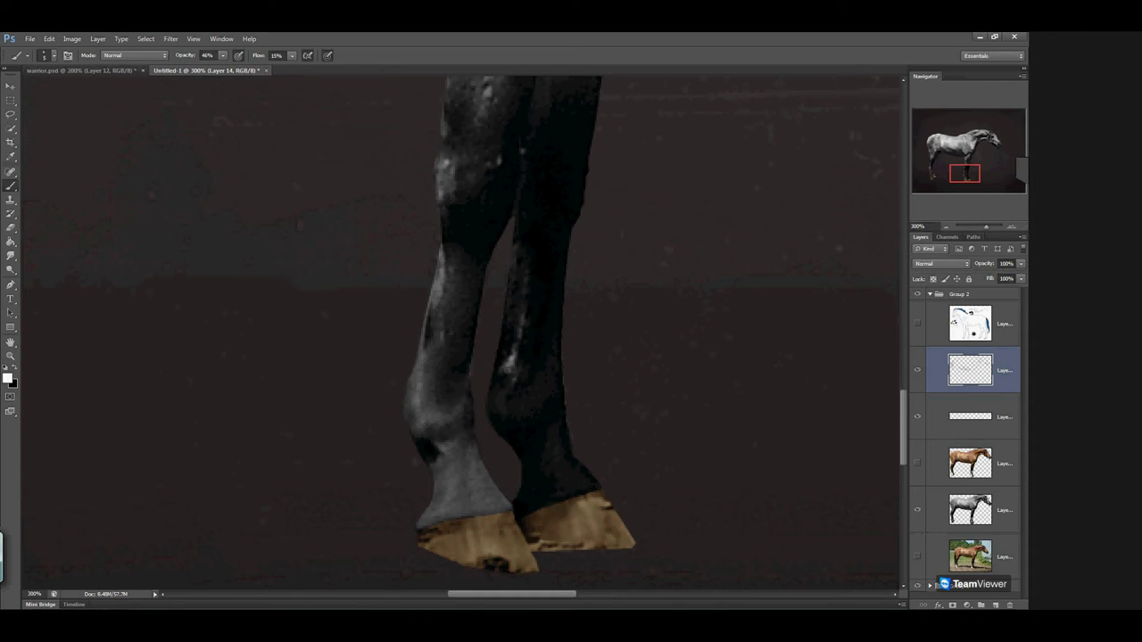
Darken the upper part of the far front leg below the chest using a soft 16 px black brush
scroll(551, 327, up, 5)
drag(527, 239, 523, 270)
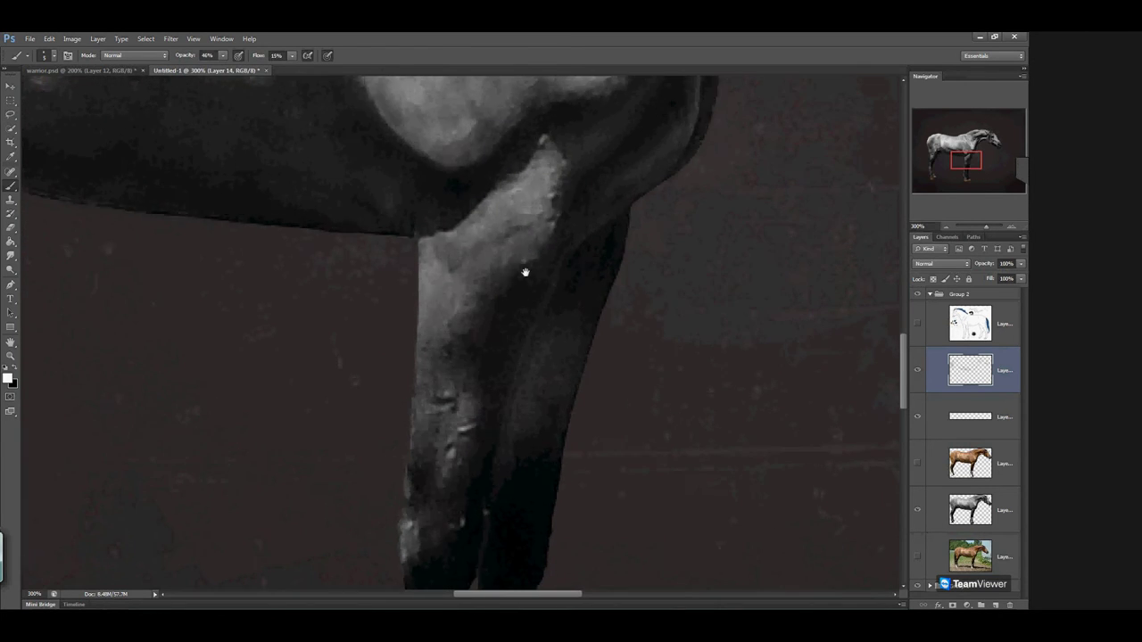
click(15, 367)
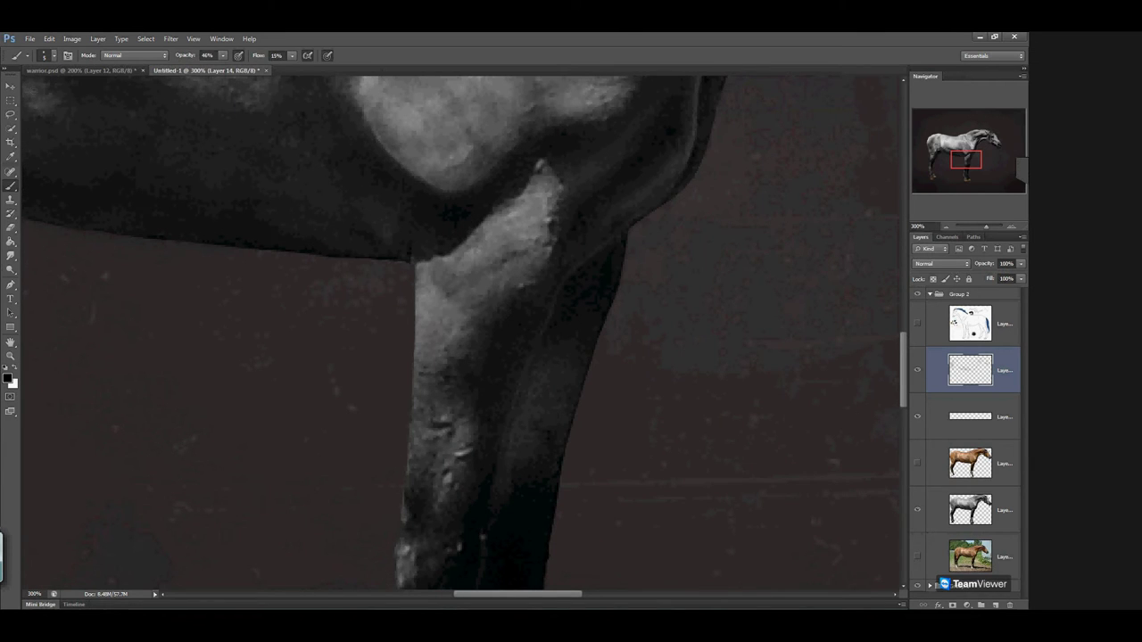
click(51, 56)
click(24, 91)
mouse_move(599, 258)
mouse_down()
mouse_move(571, 298)
mouse_move(612, 253)
mouse_move(585, 344)
mouse_up()
mouse_move(556, 331)
mouse_down()
mouse_move(578, 310)
mouse_move(572, 362)
mouse_move(608, 254)
mouse_move(577, 374)
mouse_move(612, 247)
mouse_up()
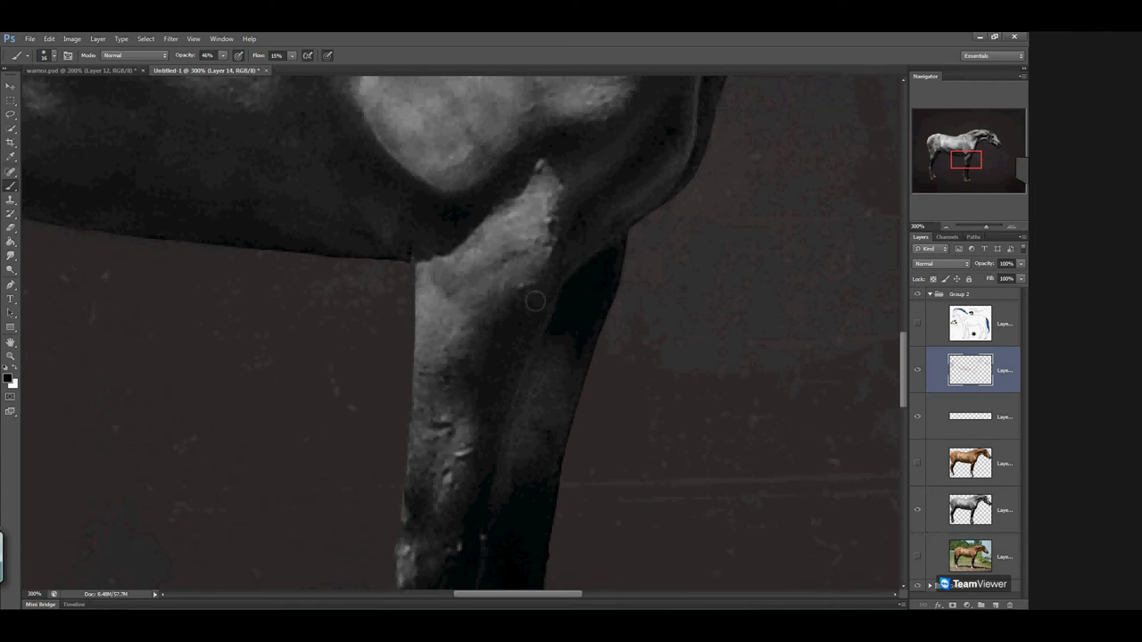
Deepen the black shadow on the upper far hind leg, from the groin down its inner side
scroll(482, 348, down, 3)
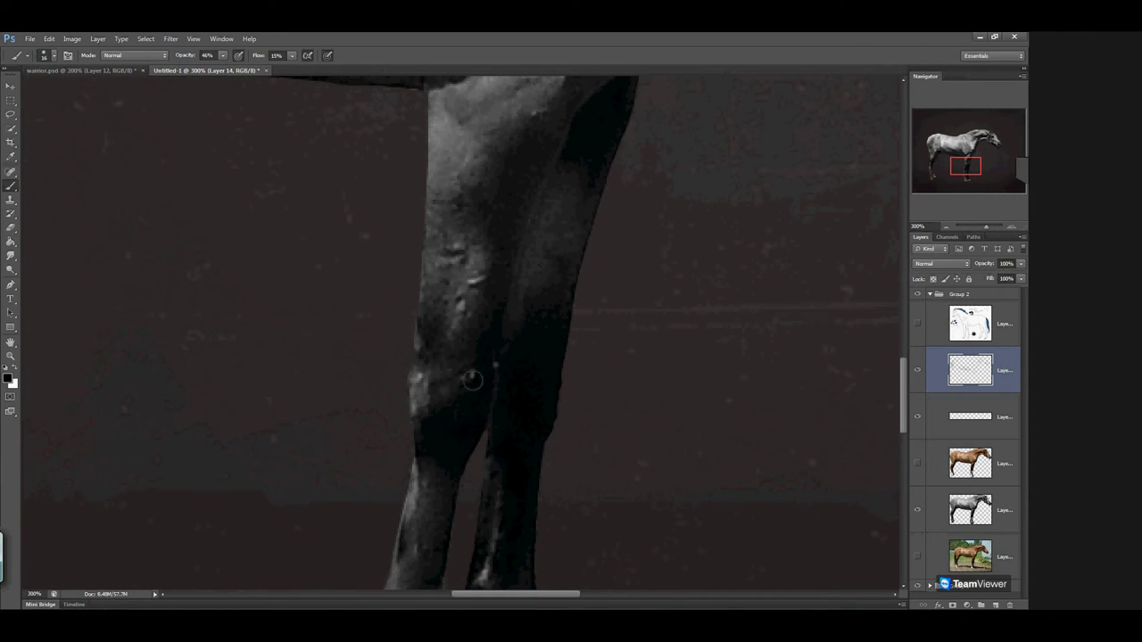
drag(485, 255, 502, 383)
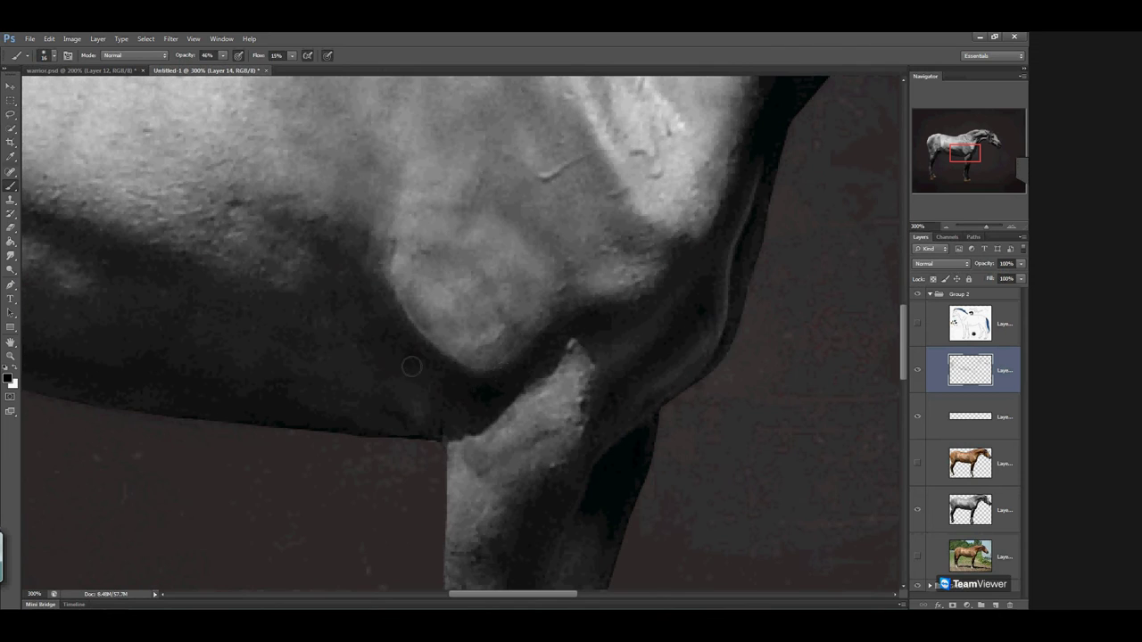
drag(607, 229, 645, 370)
drag(455, 363, 604, 375)
drag(479, 382, 618, 355)
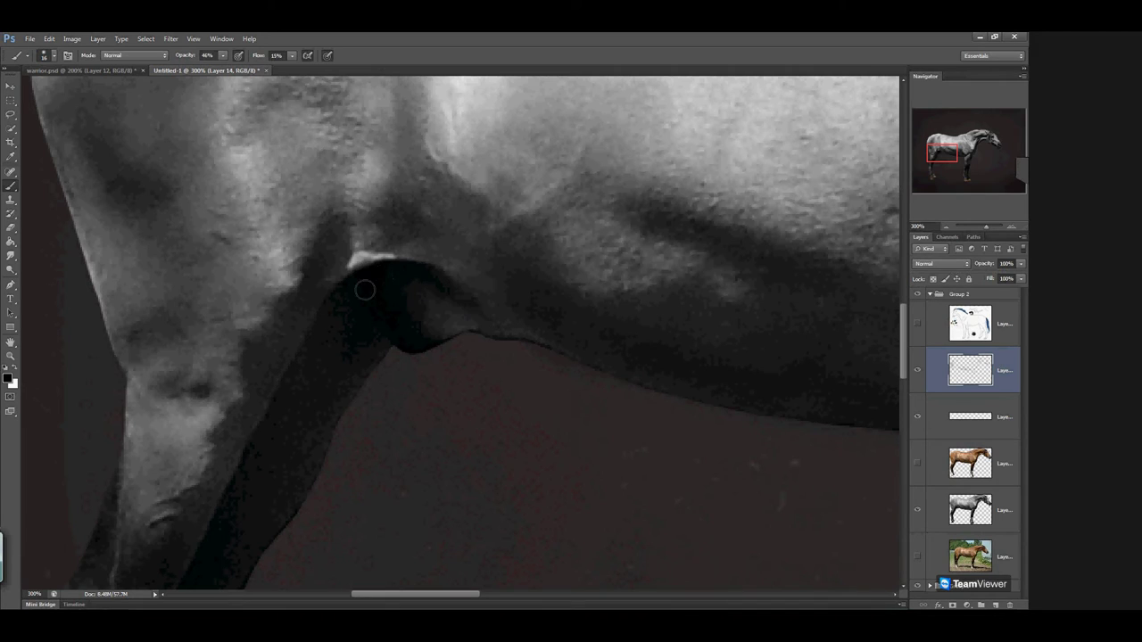
mouse_move(339, 302)
mouse_down()
mouse_move(311, 357)
mouse_move(327, 355)
mouse_up()
drag(372, 325, 333, 391)
drag(311, 344, 294, 391)
mouse_move(360, 326)
mouse_down()
mouse_move(346, 391)
mouse_move(277, 491)
mouse_move(245, 510)
mouse_move(278, 415)
mouse_move(314, 402)
mouse_move(317, 440)
mouse_move(353, 298)
mouse_up()
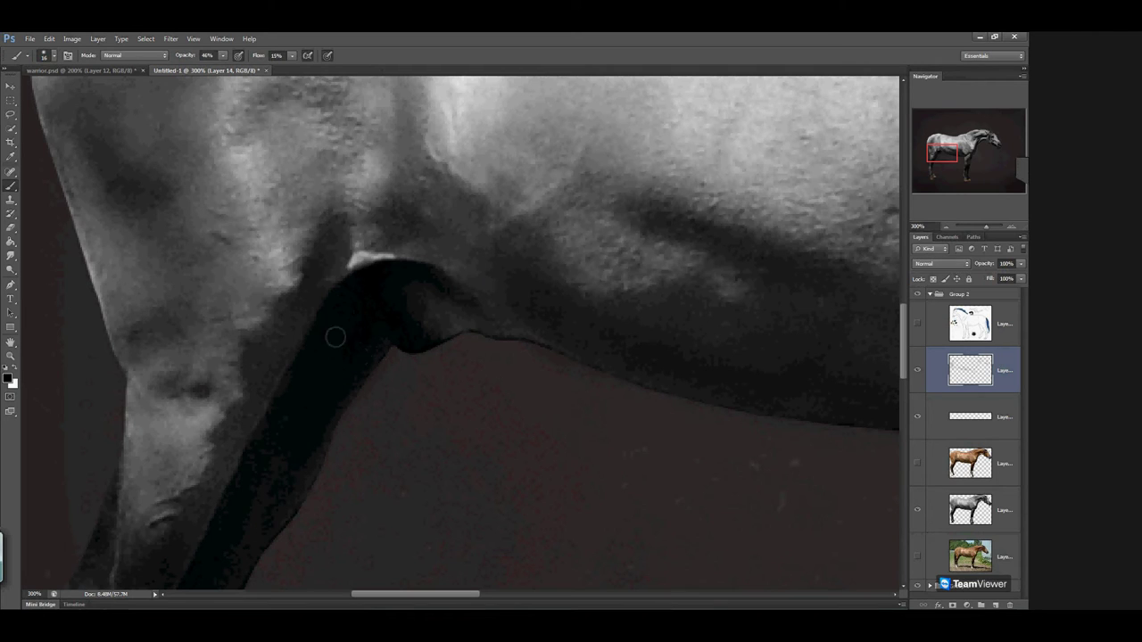
Paint a thin white edge highlight along the front contour of the near hind leg with a 5 px brush
click(53, 55)
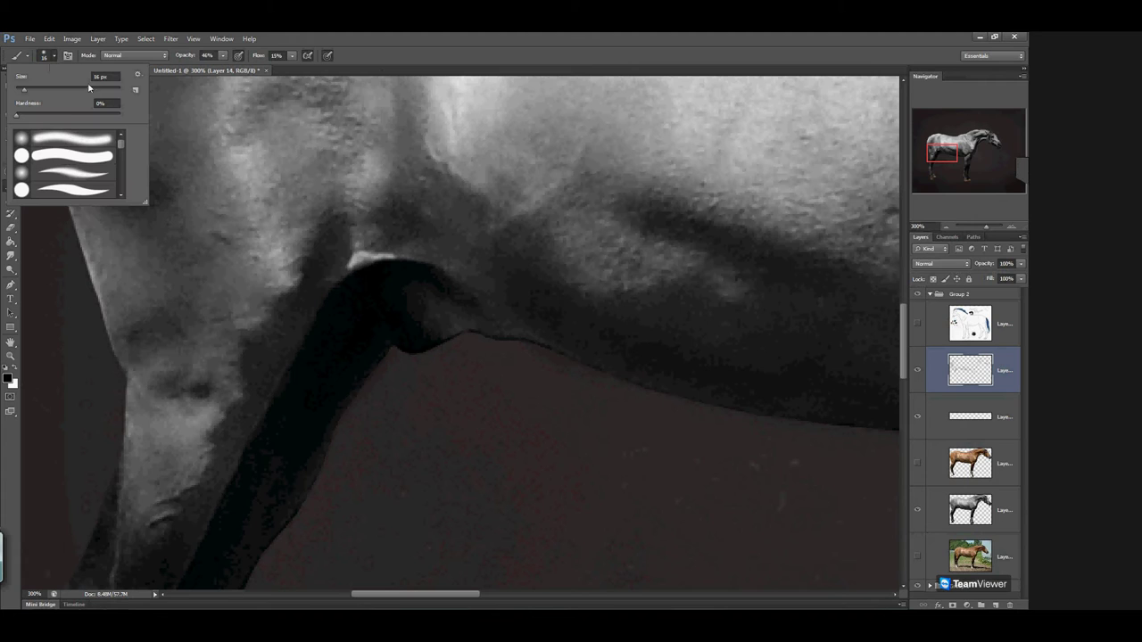
text(5)
key(Return)
click(10, 226)
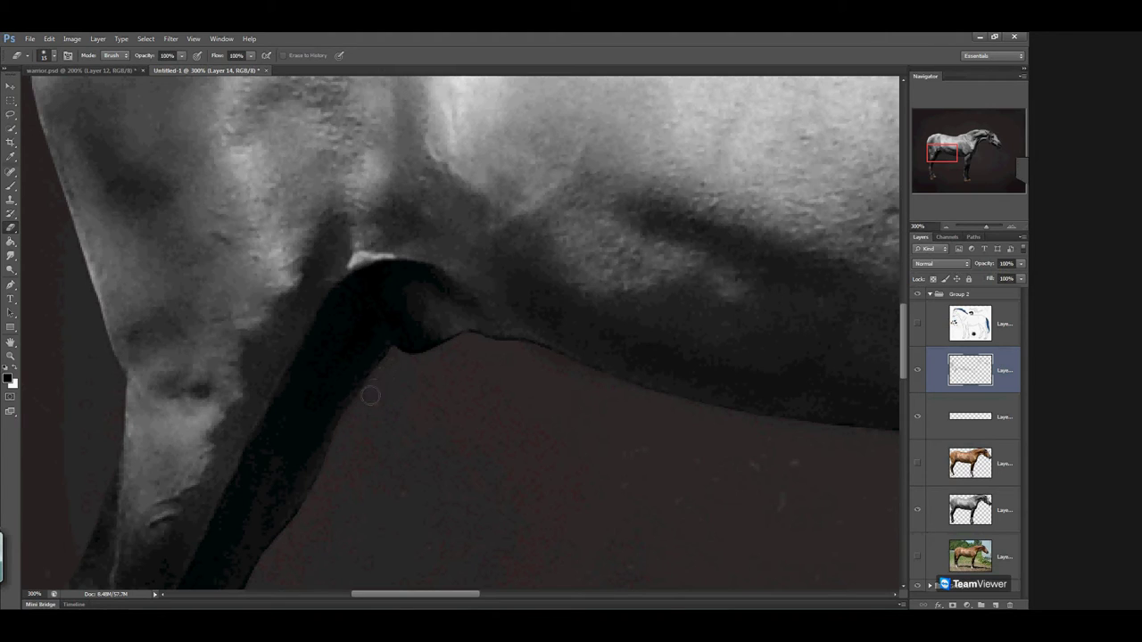
click(11, 185)
click(15, 368)
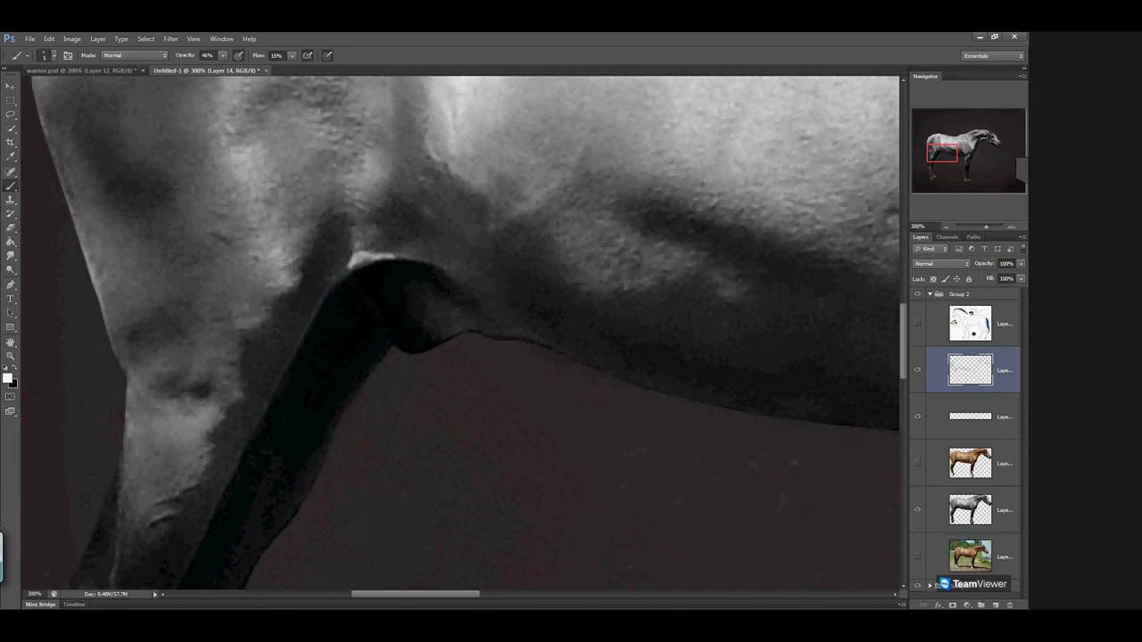
drag(266, 413, 347, 261)
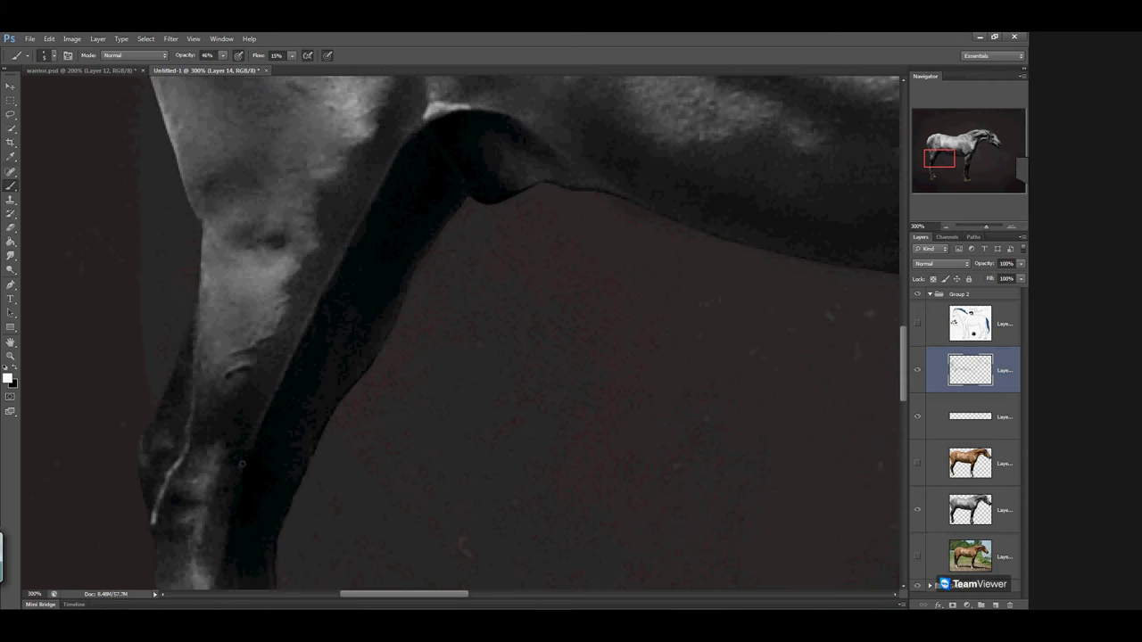
Add fine white highlights to the lower hind legs and smudge them into the dark coat
drag(201, 519, 259, 283)
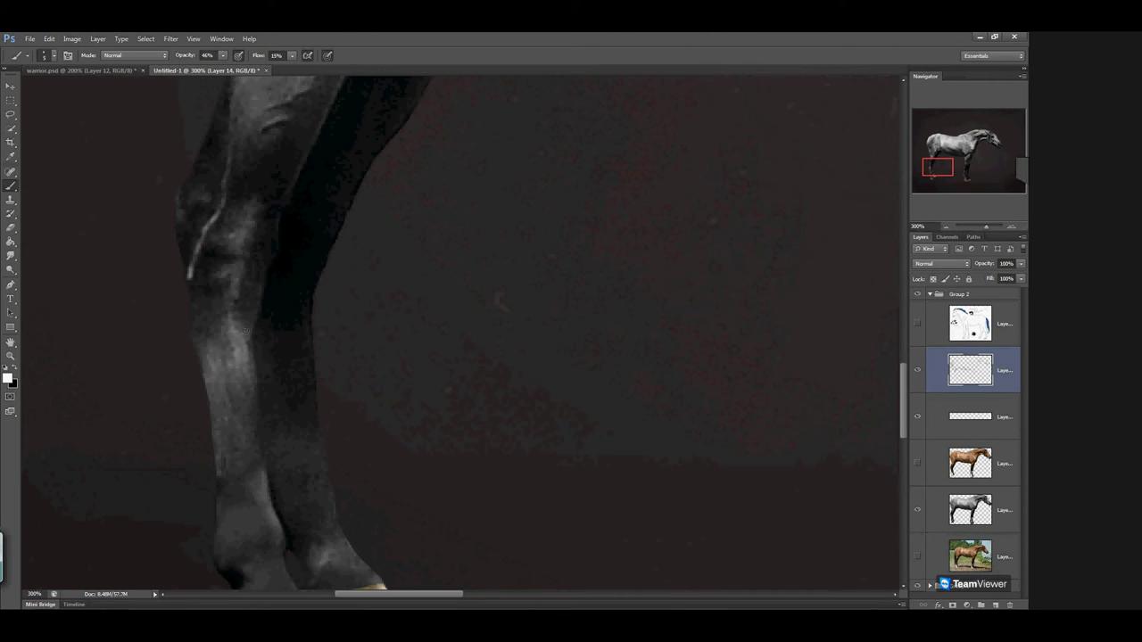
drag(259, 484, 233, 352)
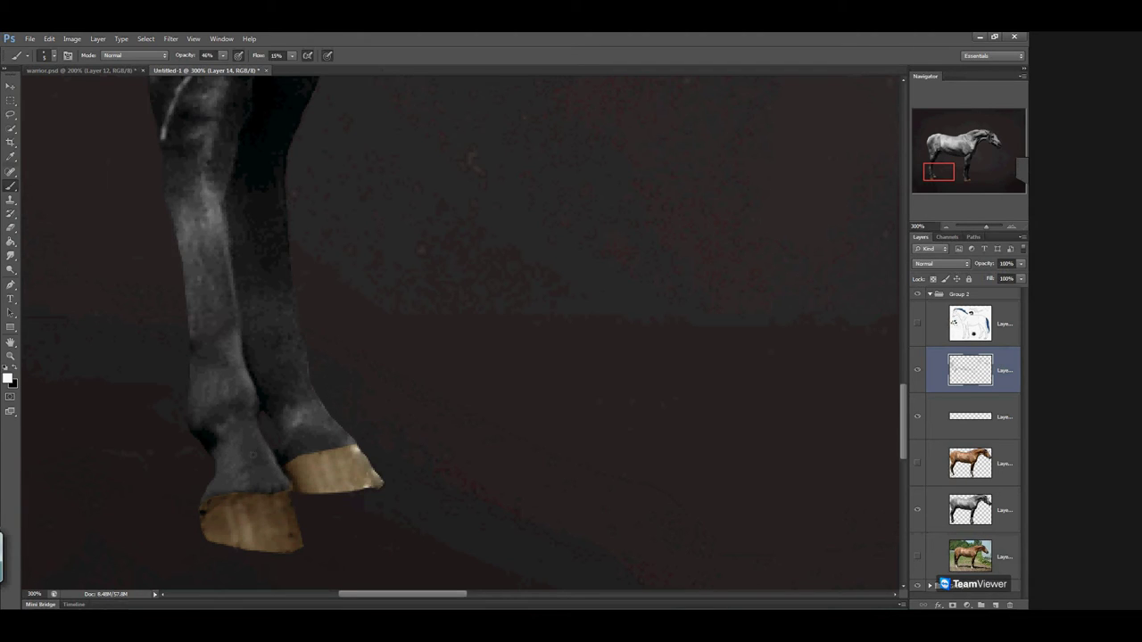
click(11, 256)
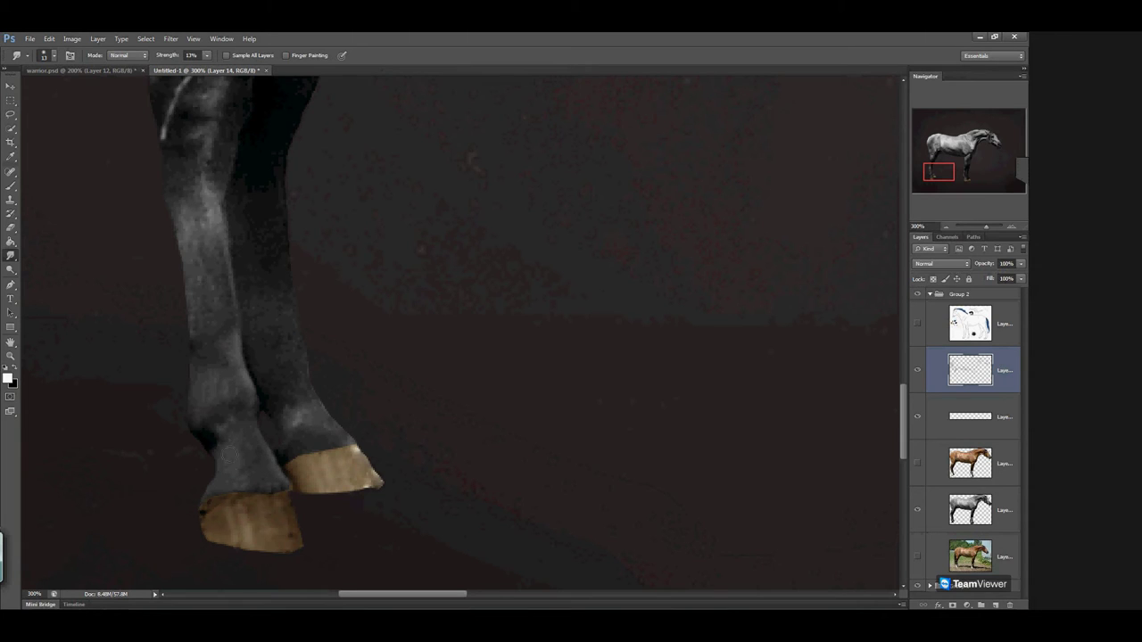
click(10, 185)
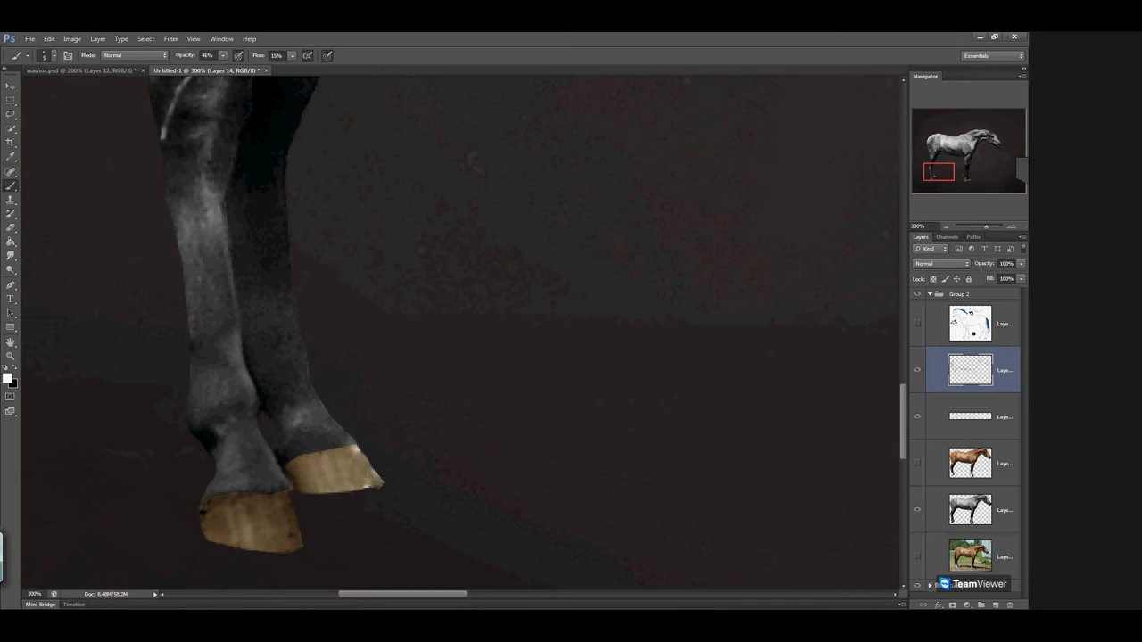
Paint small white highlights on the hock of the far hind leg
scroll(227, 311, up, 6)
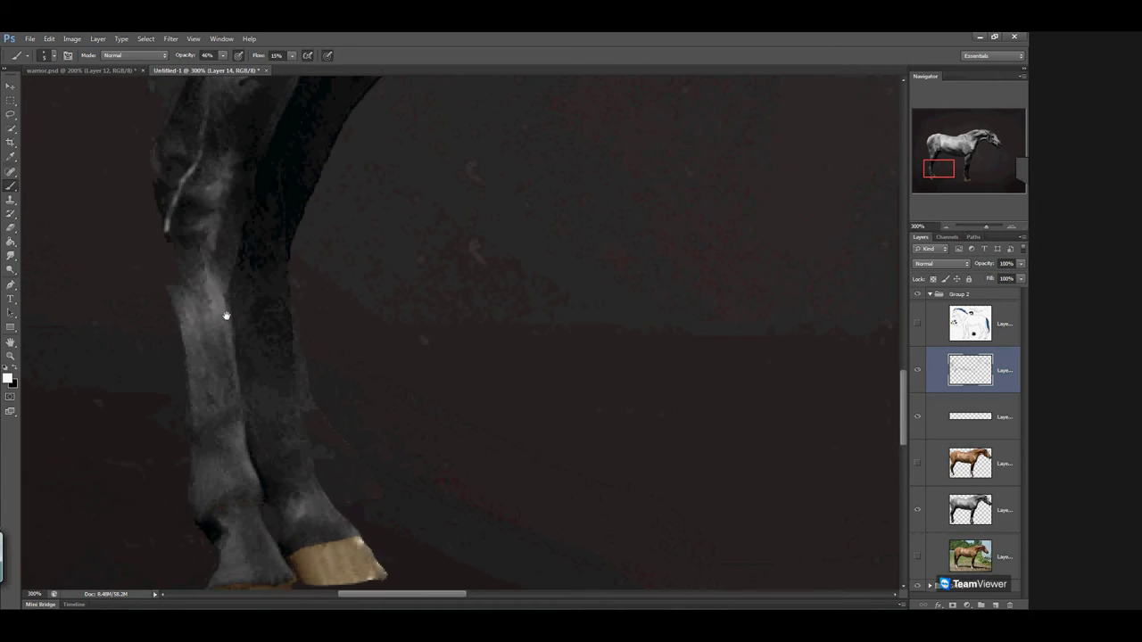
mouse_move(209, 375)
mouse_down()
mouse_move(229, 334)
mouse_move(209, 405)
mouse_up()
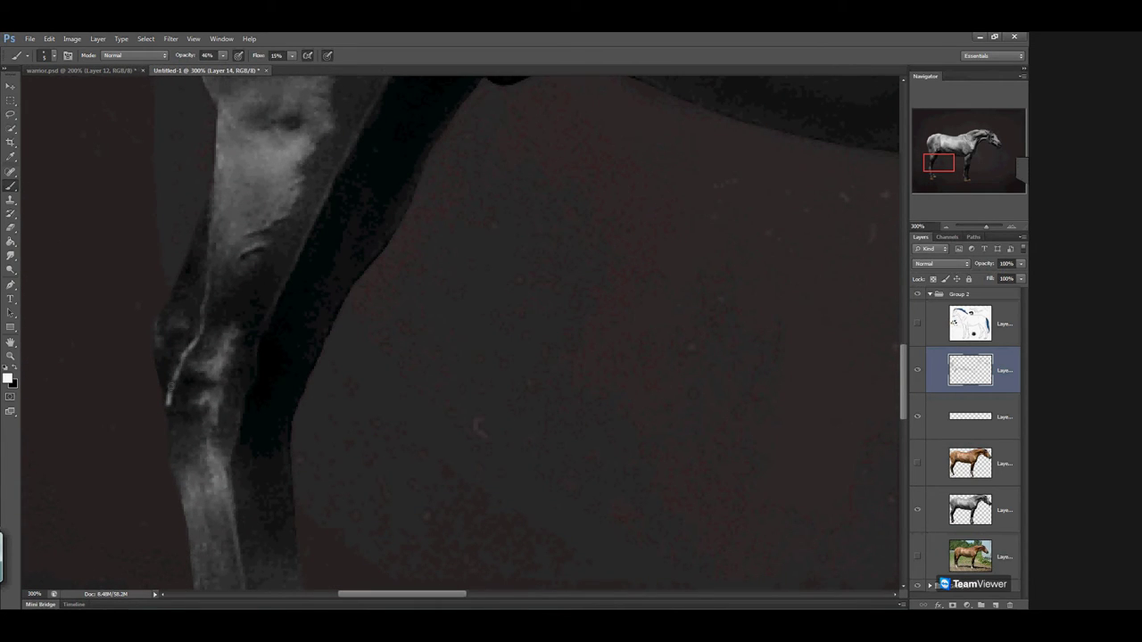
drag(188, 324, 175, 323)
drag(240, 208, 214, 294)
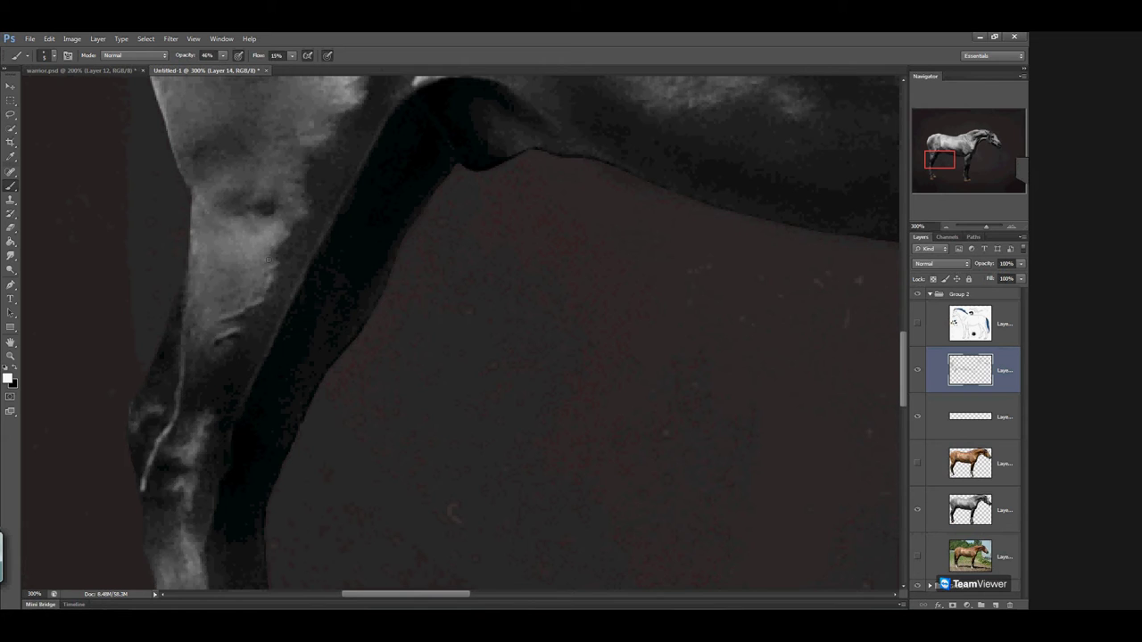
Paint a thin white highlight down the front edge of the thigh beside the flank fold, plus faint strokes above the groin
click(17, 368)
drag(290, 187, 209, 413)
click(15, 369)
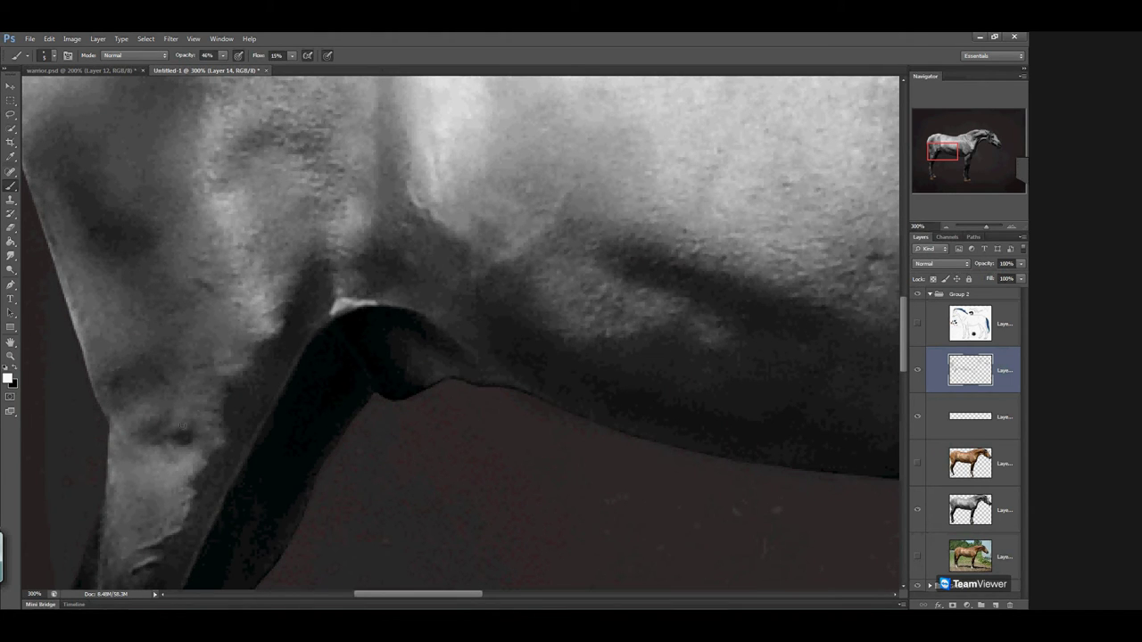
click(16, 368)
drag(247, 326, 180, 476)
click(16, 374)
drag(335, 282, 347, 397)
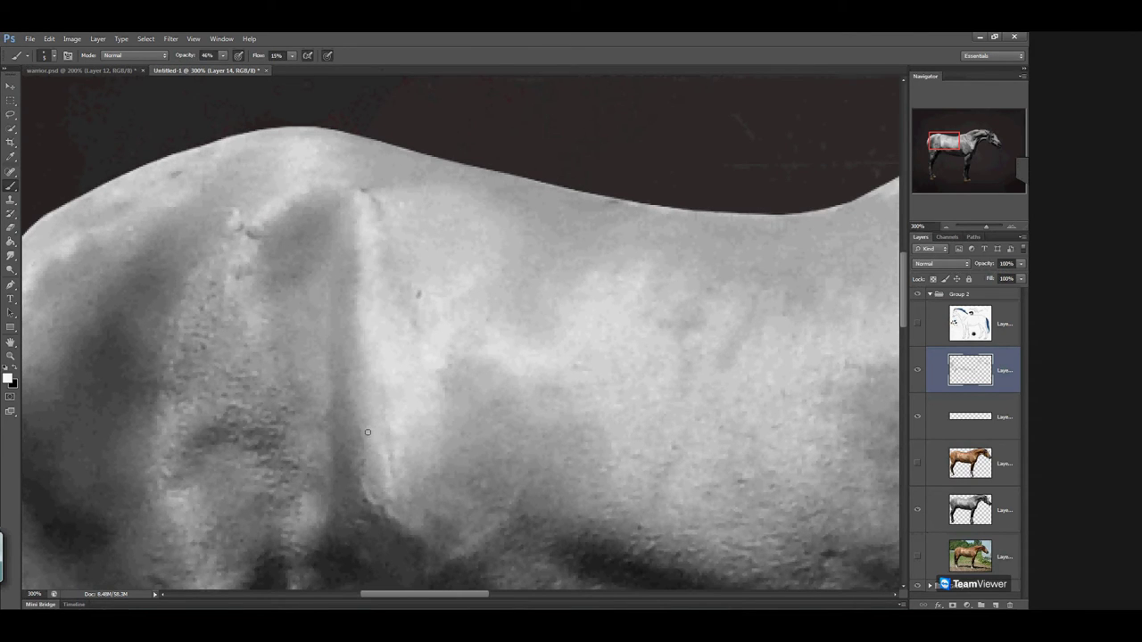
drag(396, 476, 287, 182)
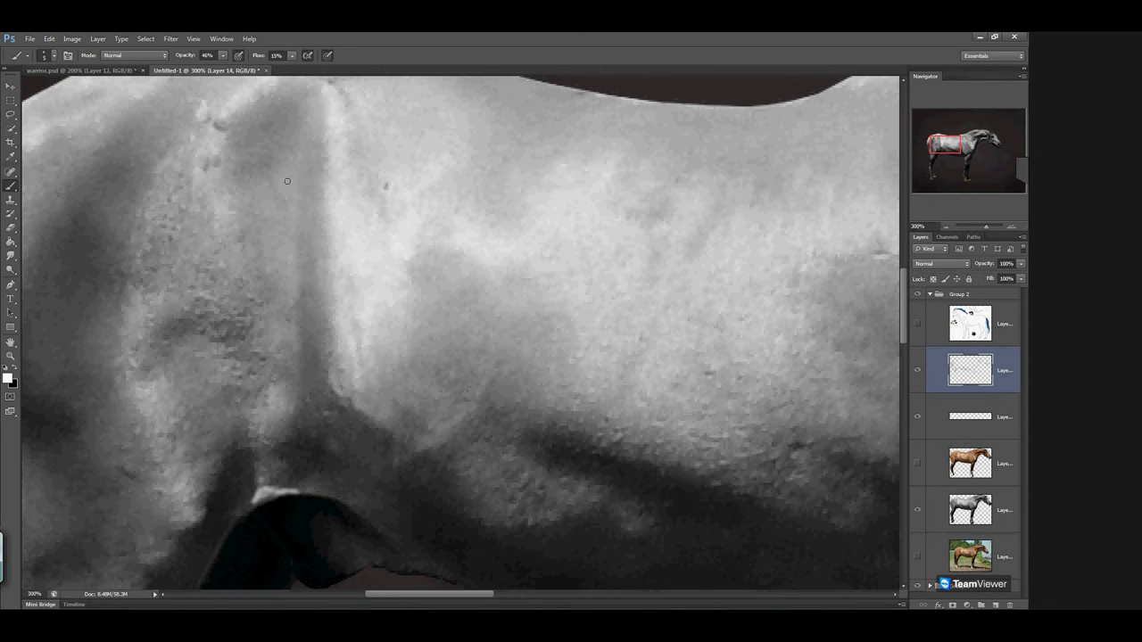
drag(300, 268, 265, 439)
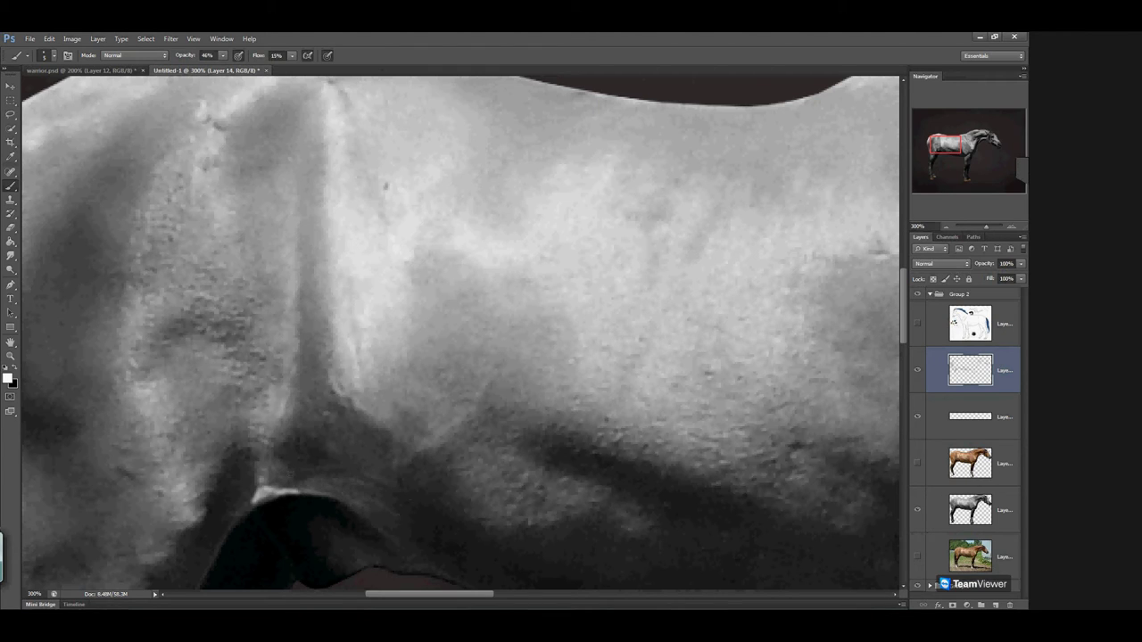
drag(190, 367, 237, 431)
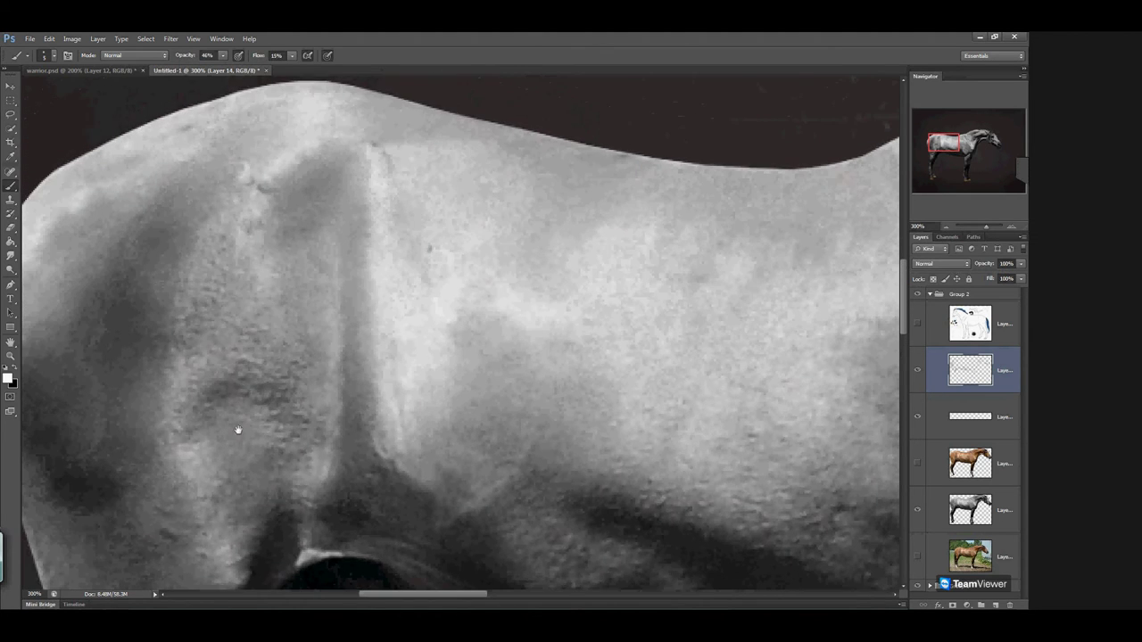
drag(333, 477, 291, 400)
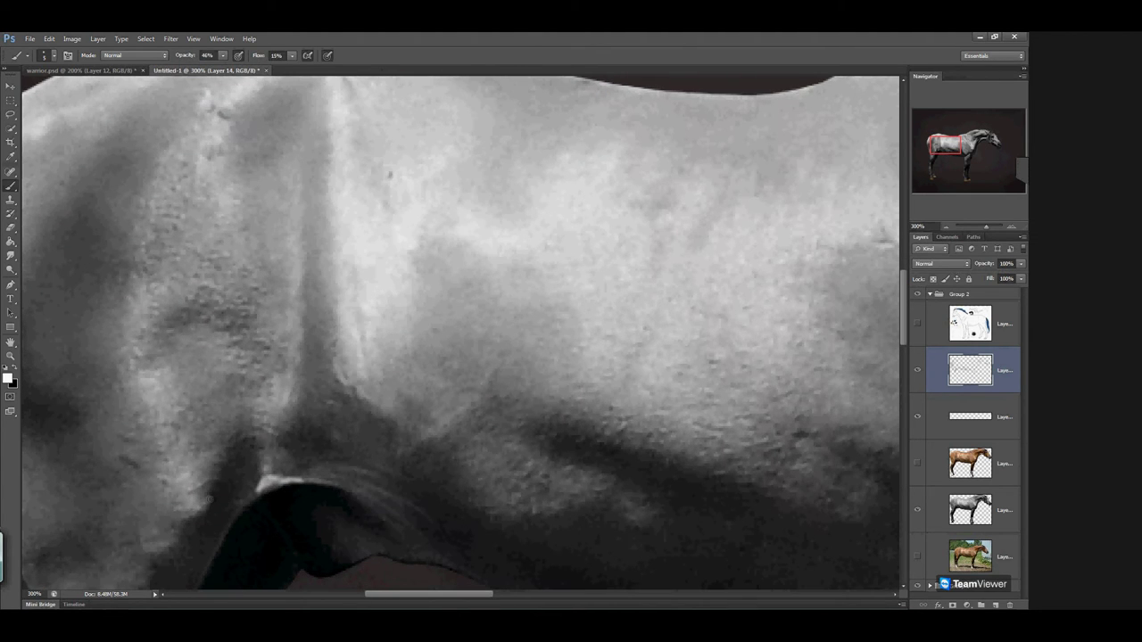
drag(233, 311, 266, 388)
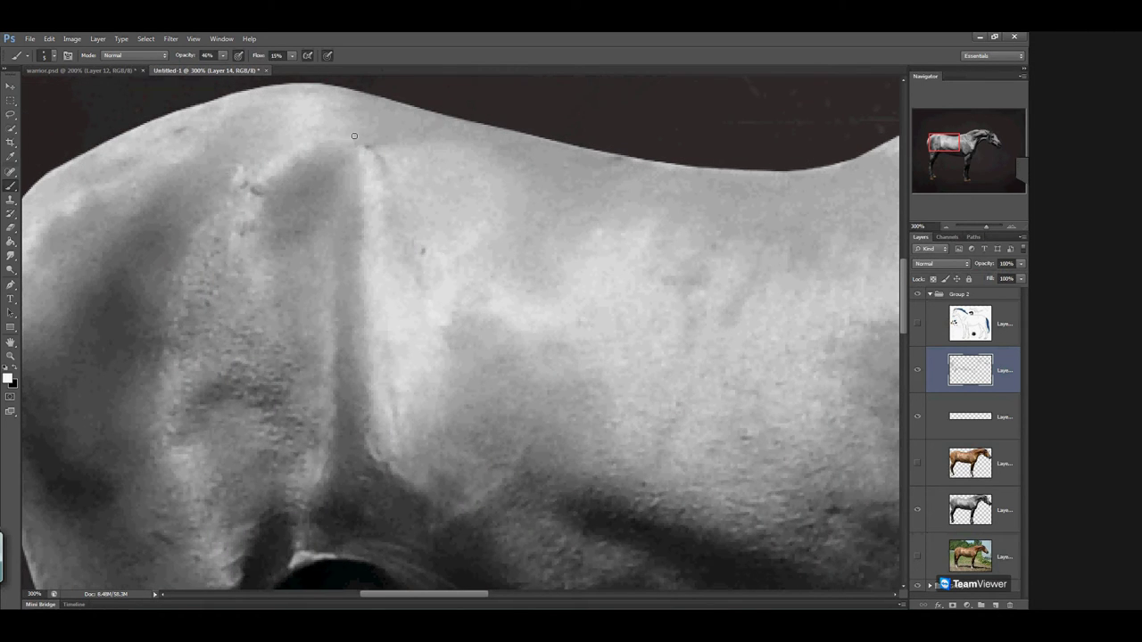
Review the shading and highlights across the whole horse at 66.67% zoom
click(946, 227)
click(946, 226)
click(946, 227)
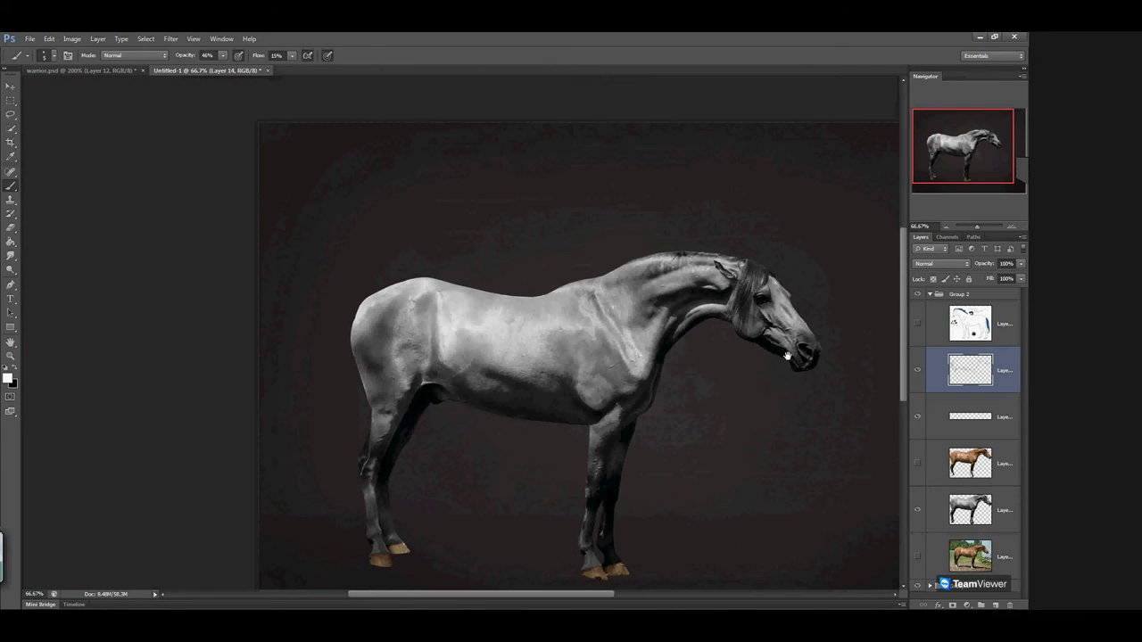
drag(787, 356, 726, 318)
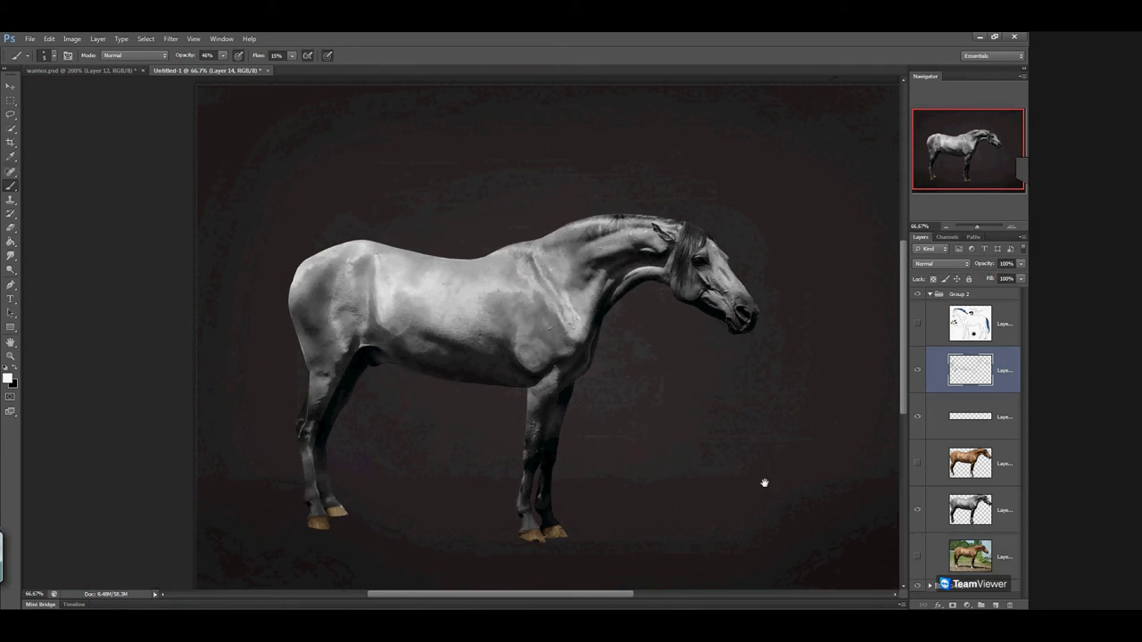
drag(771, 468, 678, 455)
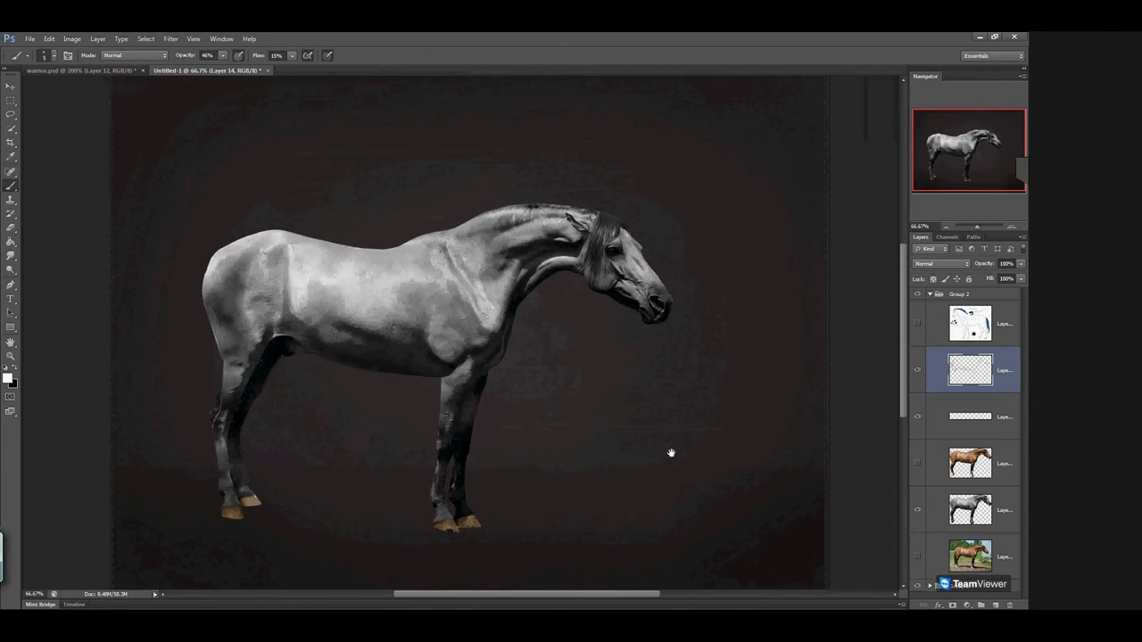
Toggle the visibility of the painted shading layer and the grey horse layer to compare the painting with the photo
click(918, 370)
click(918, 370)
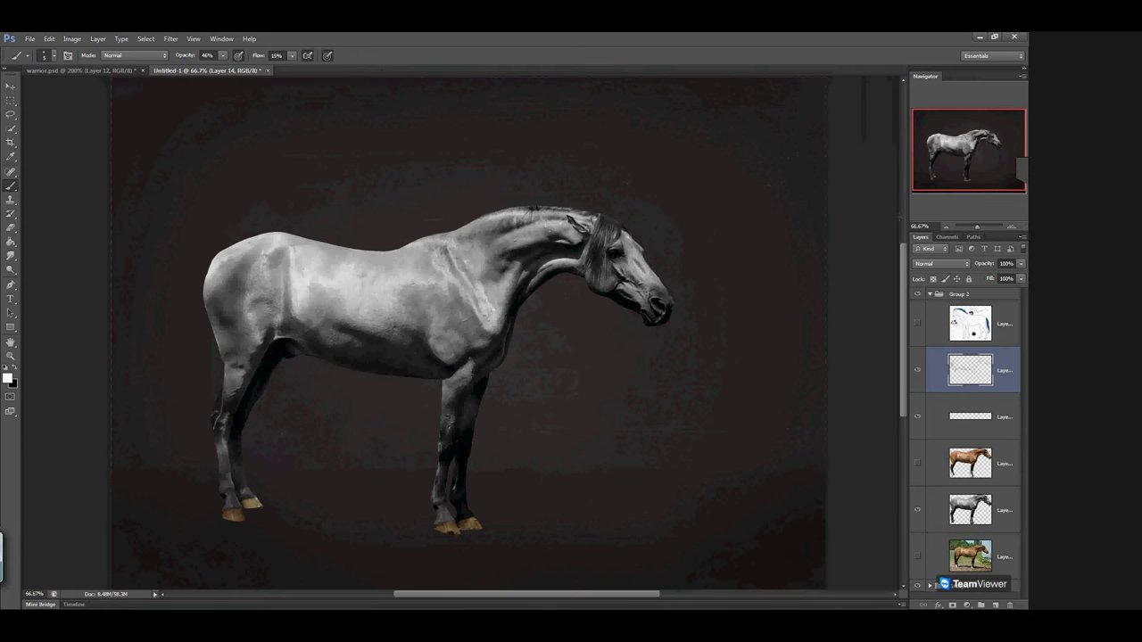
click(917, 510)
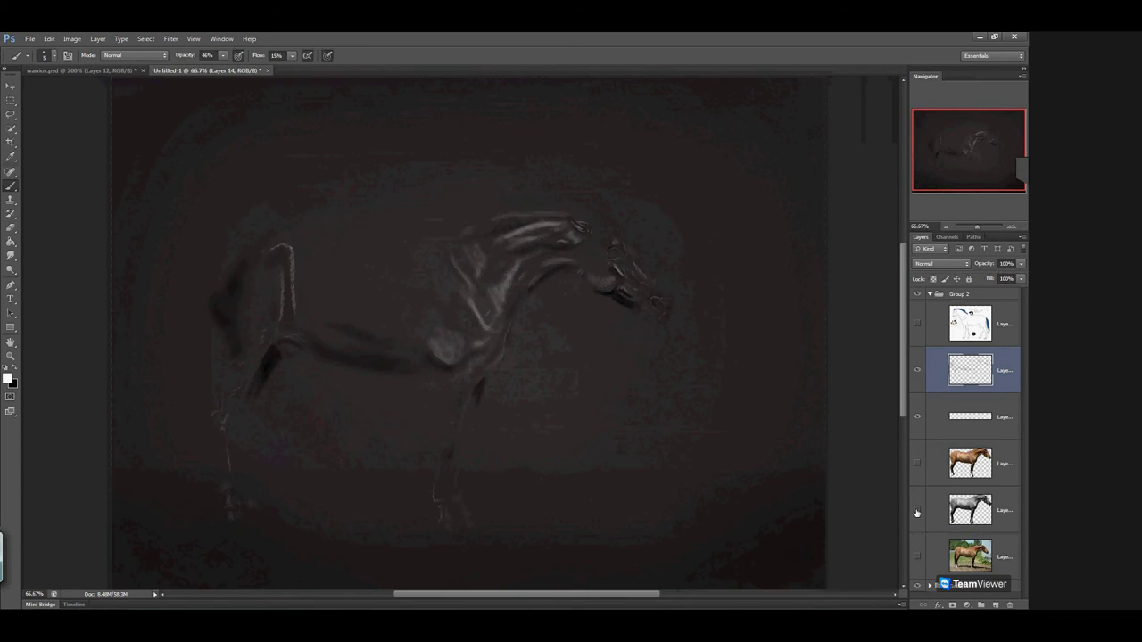
click(917, 511)
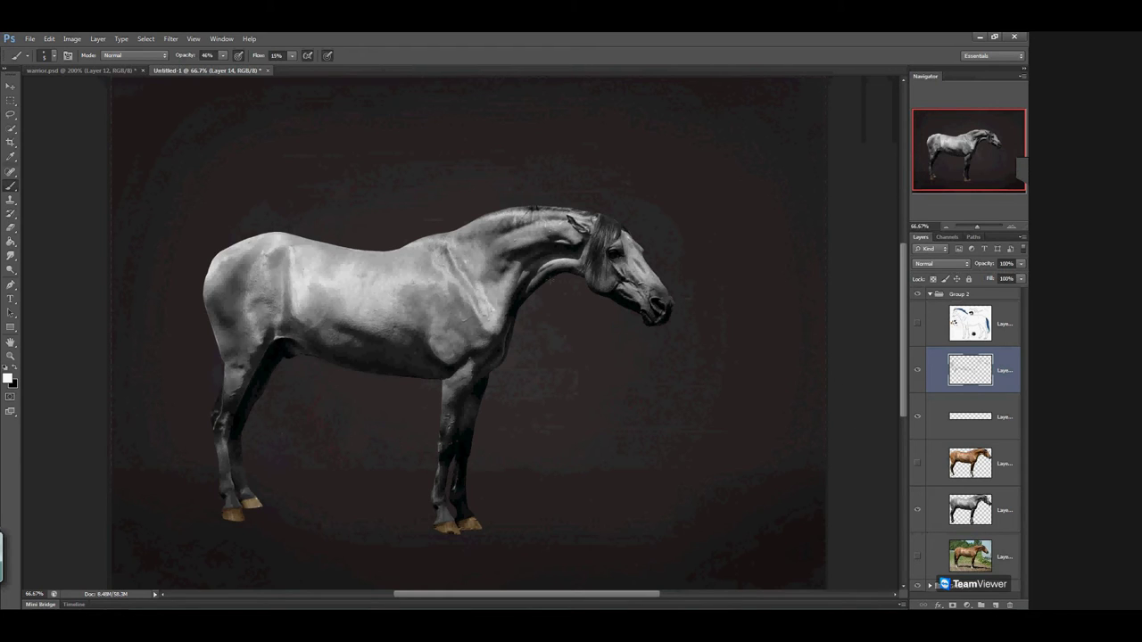
Choose the 269 px speckled texture brush from the brush presets
click(53, 56)
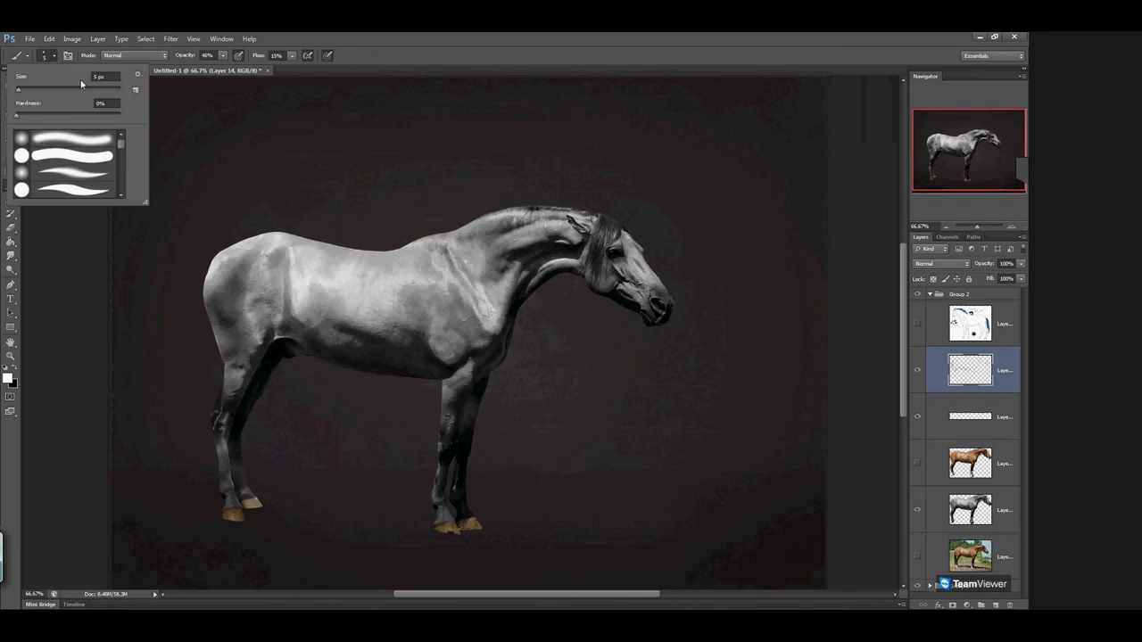
drag(121, 145, 121, 191)
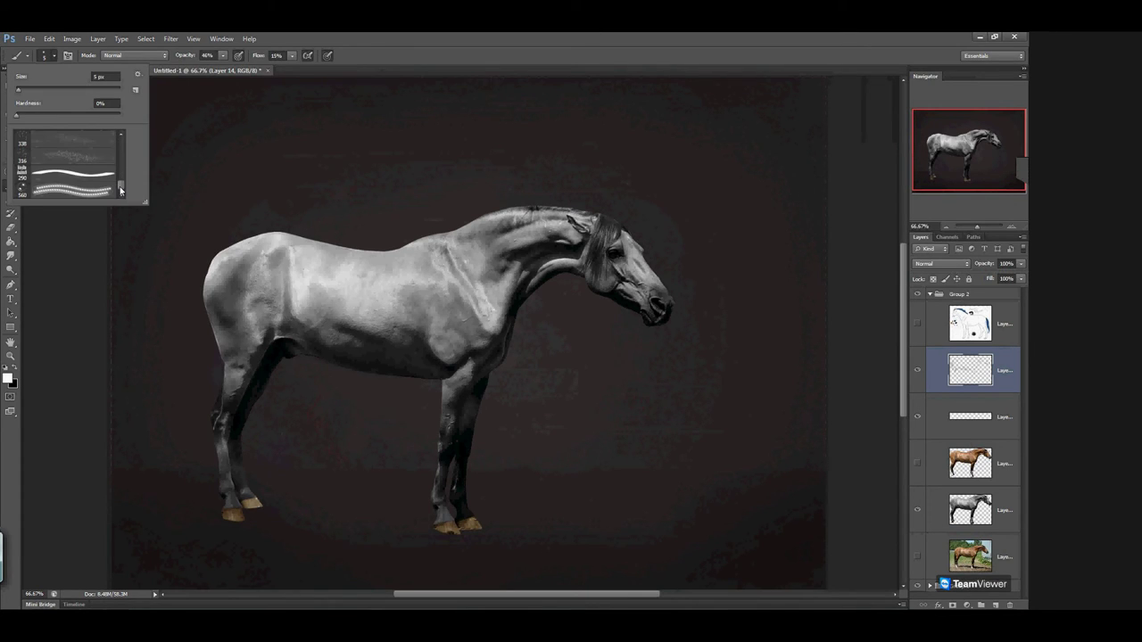
scroll(121, 184, down, 3)
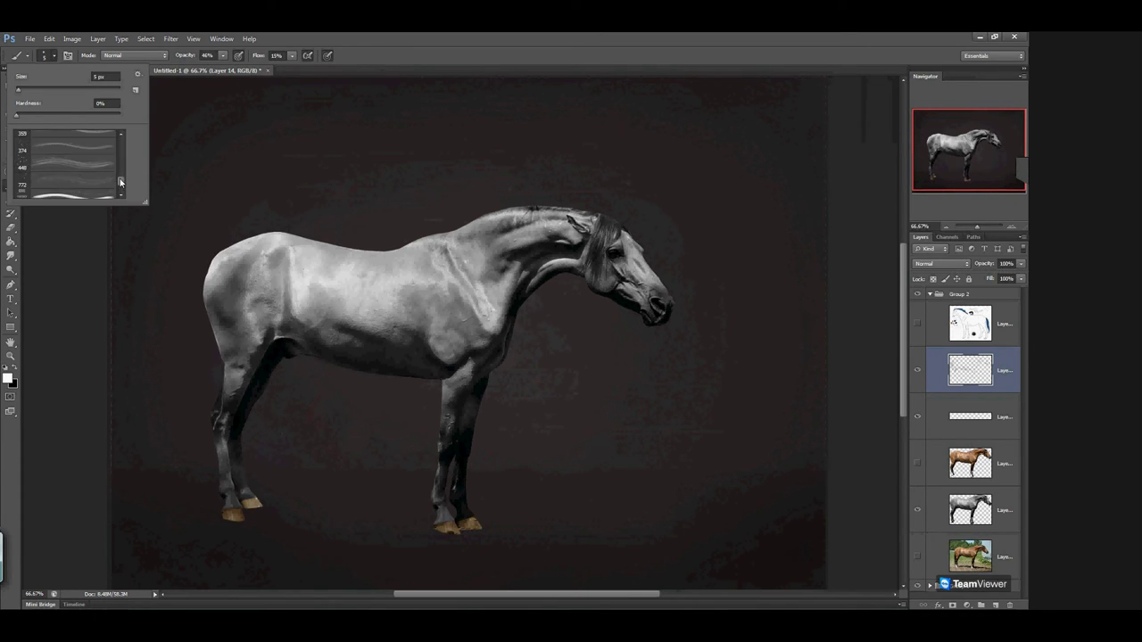
scroll(120, 178, down, 3)
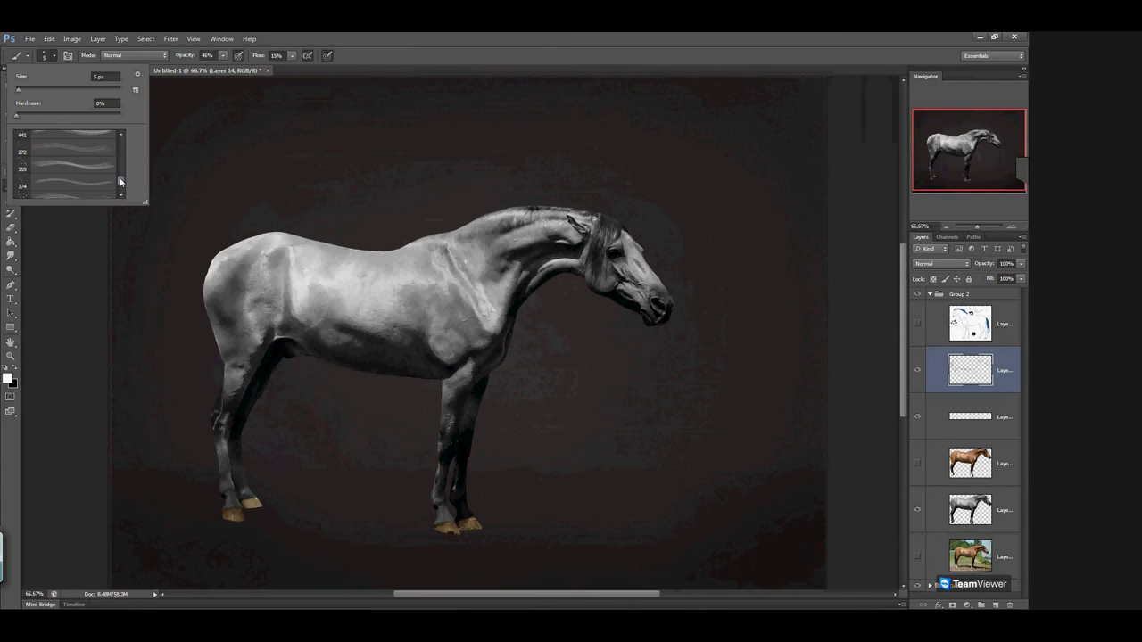
scroll(120, 183, up, 5)
scroll(120, 186, up, 3)
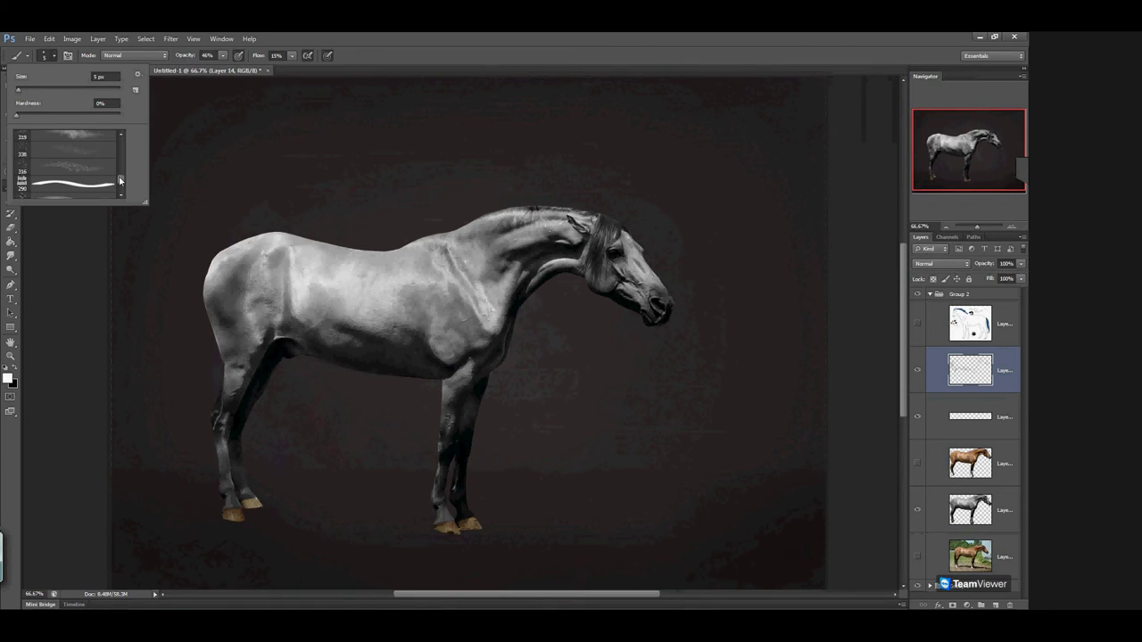
scroll(119, 179, up, 4)
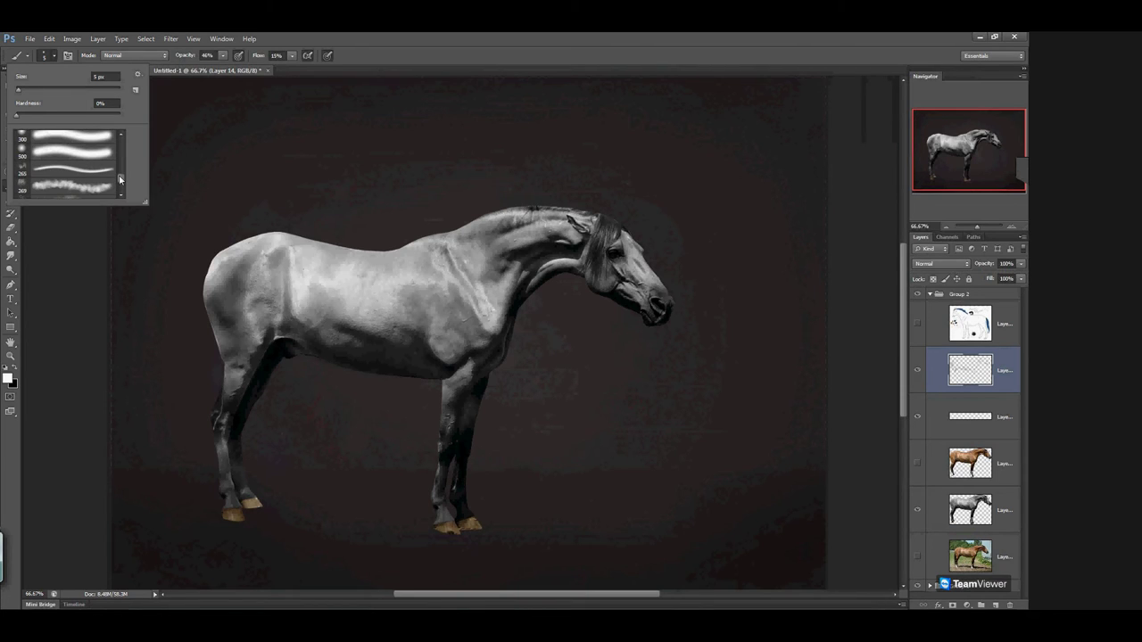
scroll(121, 179, down, 2)
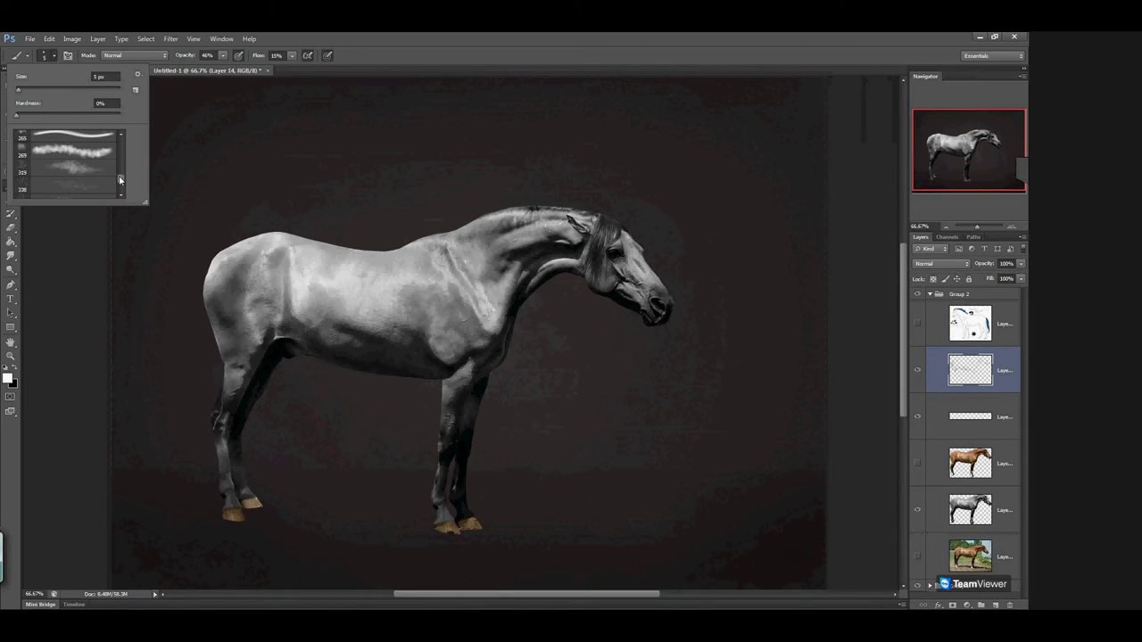
click(39, 151)
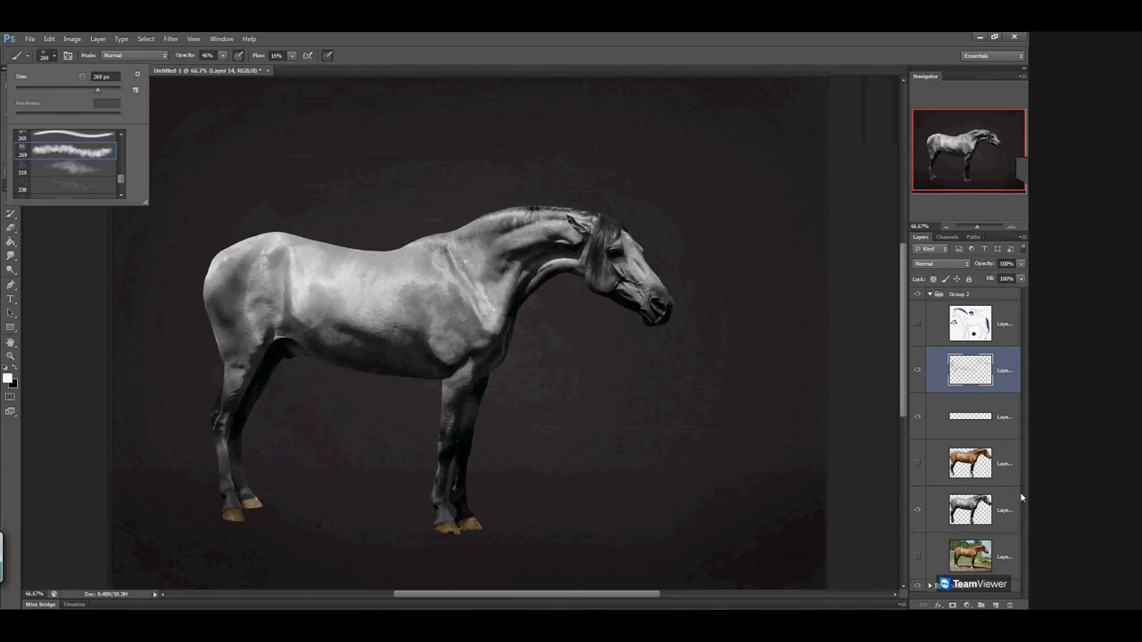
Add a new layer directly above the grey horse layer and test the speckled brush on it in black
click(999, 509)
click(996, 605)
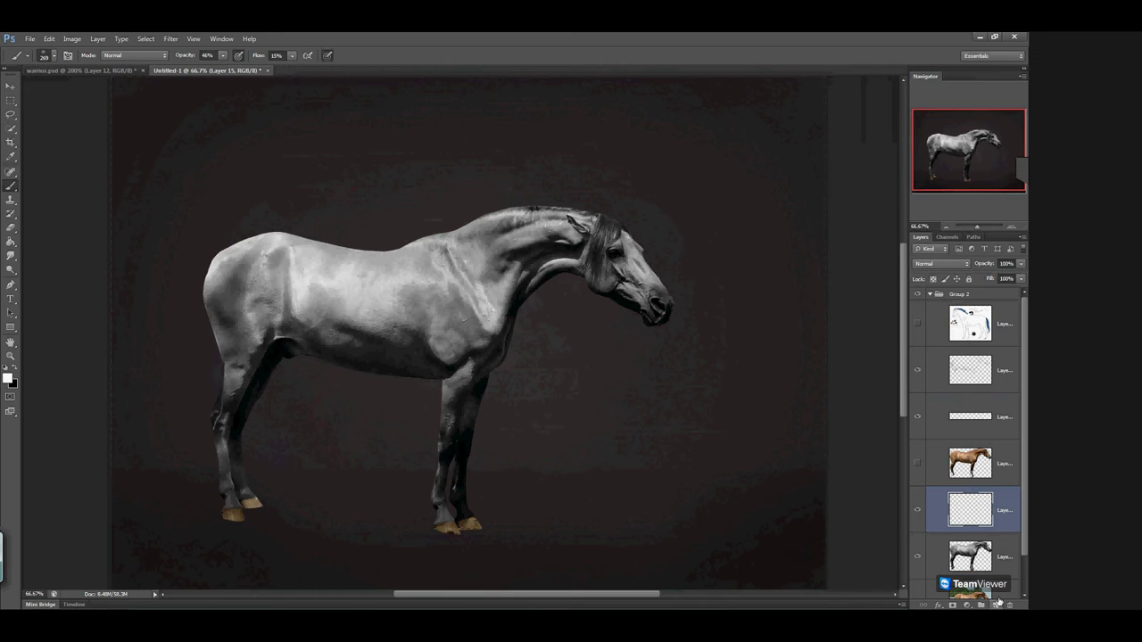
click(15, 368)
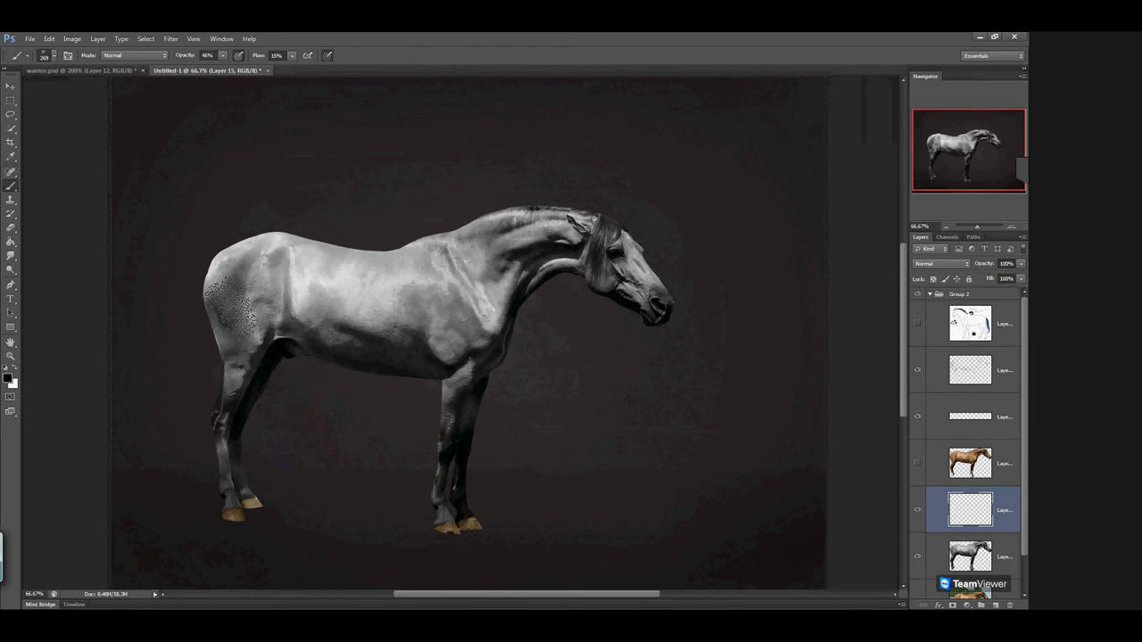
click(283, 451)
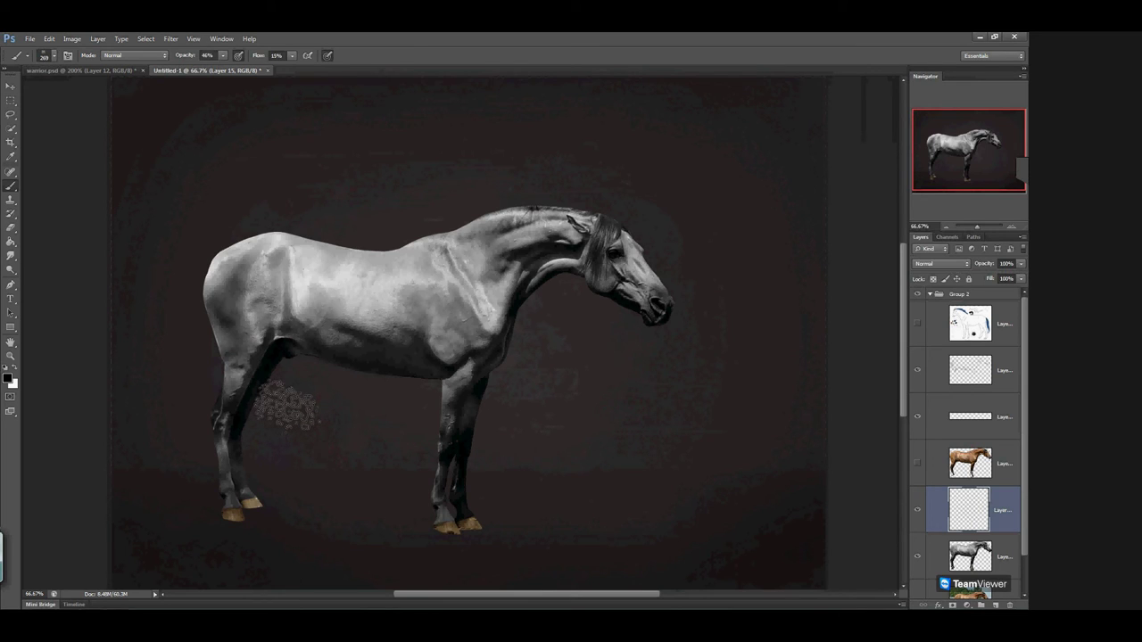
Set the brush's opacity and flow to 100%
click(223, 56)
drag(229, 68, 341, 70)
click(292, 57)
Try black speckles over the horse's hindquarters and upper hind leg on the new layer
click(239, 319)
drag(258, 385, 262, 357)
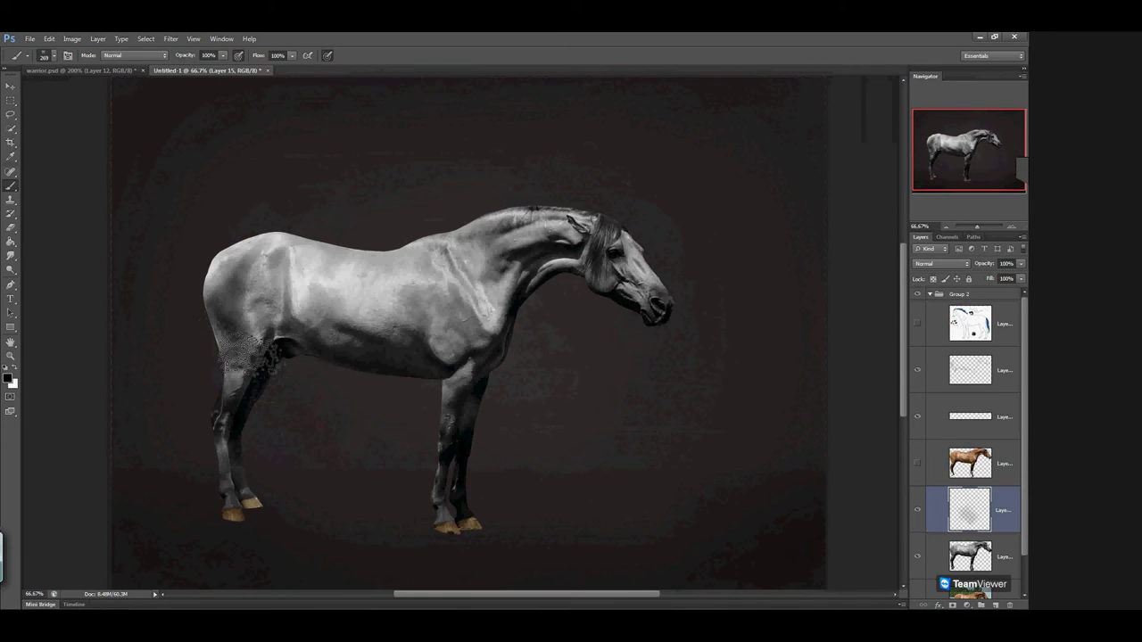
mouse_move(236, 298)
mouse_down()
mouse_move(269, 412)
mouse_move(265, 373)
mouse_move(223, 305)
mouse_move(273, 442)
mouse_up()
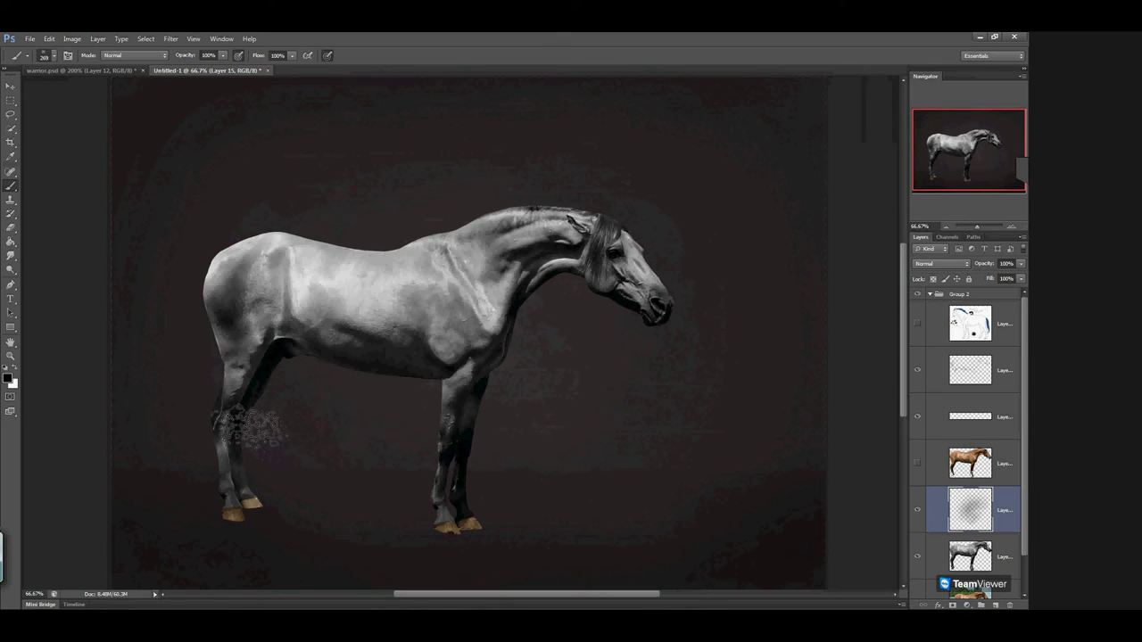
Switch the painting colour to white and try light speckles over the hindquarters
click(14, 368)
mouse_move(243, 312)
mouse_down()
mouse_move(229, 308)
mouse_move(226, 344)
mouse_move(214, 343)
mouse_move(234, 344)
mouse_move(227, 321)
mouse_move(234, 369)
mouse_move(220, 323)
mouse_move(252, 346)
mouse_up()
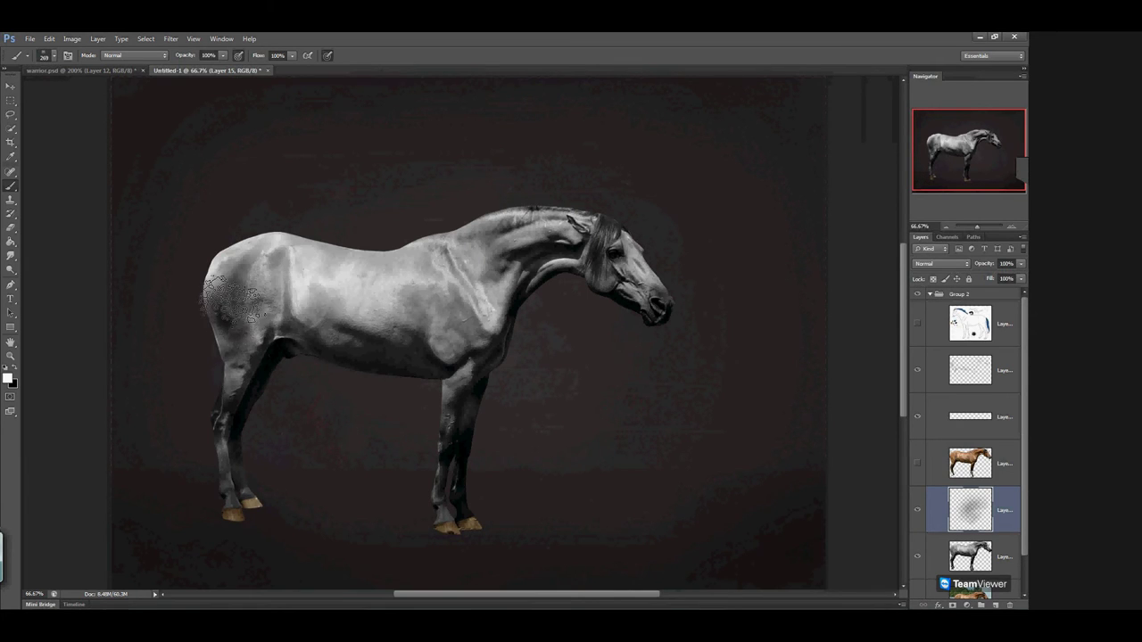
click(232, 310)
key(ctrl+z)
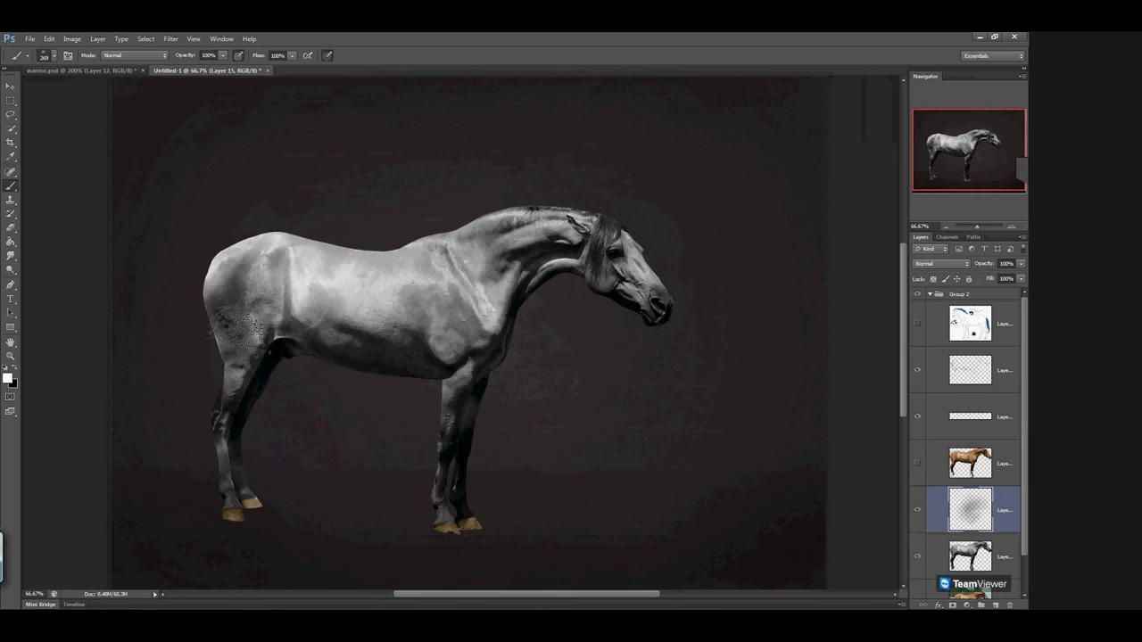
click(238, 324)
Erase the white speckles that spill past the rump's outline with a 66 px eraser
click(11, 228)
click(53, 56)
drag(43, 93, 49, 93)
click(180, 298)
mouse_move(180, 298)
mouse_down()
mouse_move(198, 322)
mouse_move(191, 289)
mouse_move(203, 337)
mouse_move(198, 310)
mouse_up()
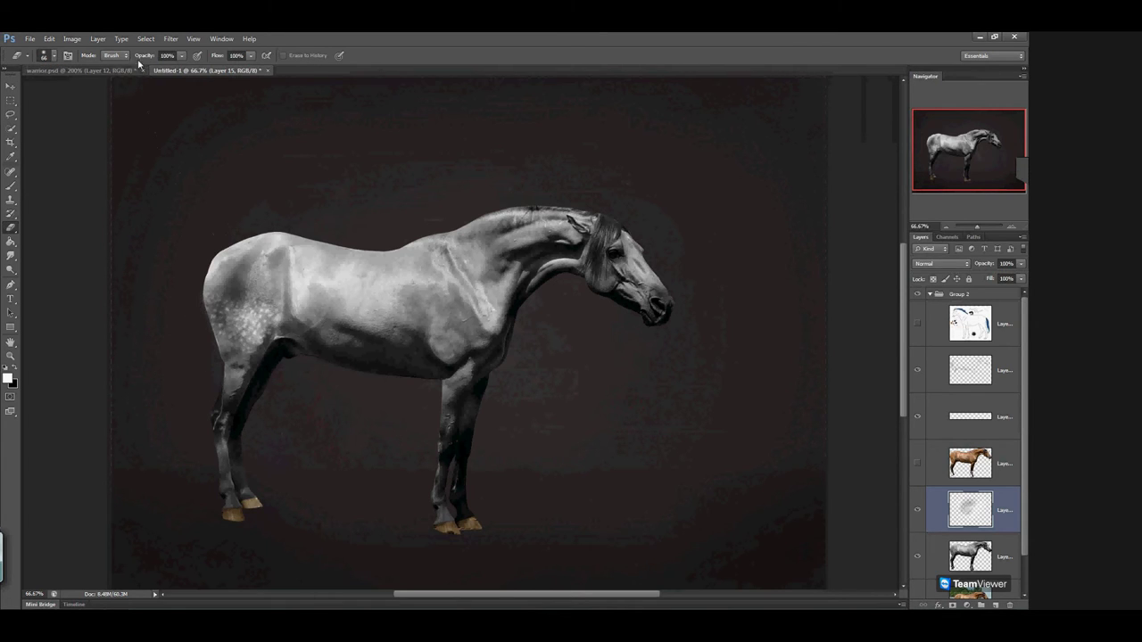
Remove the remaining white speckles from the hindquarters with a 129 px eraser at 25% opacity
click(52, 55)
click(69, 88)
click(182, 56)
mouse_move(283, 367)
mouse_down()
mouse_move(261, 344)
mouse_move(261, 278)
mouse_move(253, 332)
mouse_move(253, 317)
mouse_move(221, 284)
mouse_move(256, 286)
mouse_move(207, 346)
mouse_move(190, 280)
mouse_up()
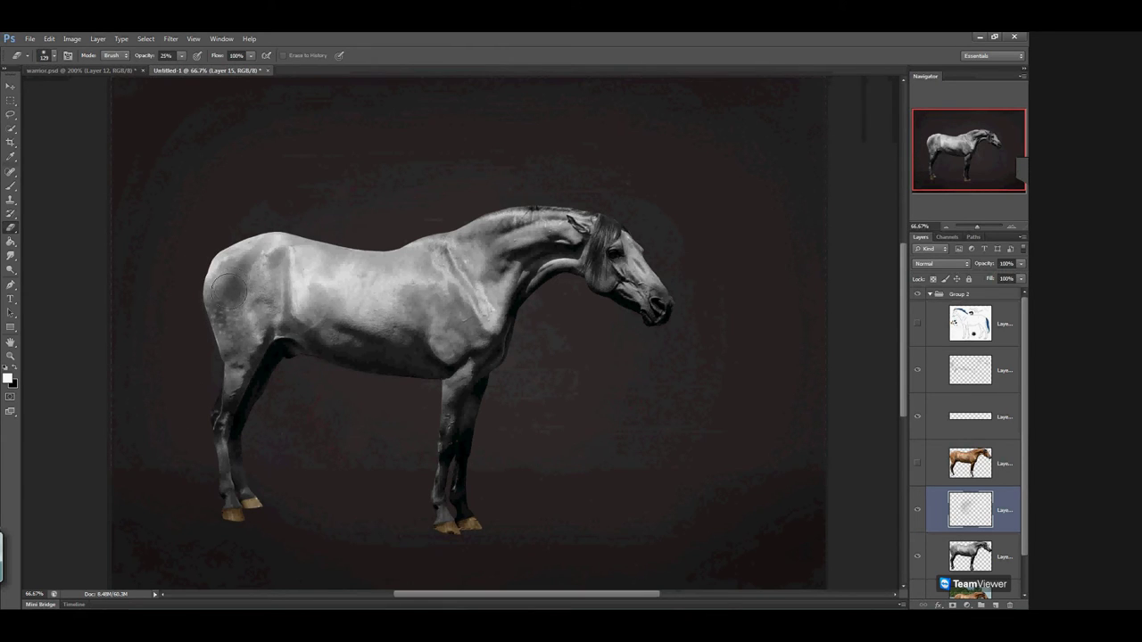
mouse_move(261, 304)
mouse_down()
mouse_move(254, 331)
mouse_move(239, 320)
mouse_move(248, 315)
mouse_move(235, 329)
mouse_move(203, 304)
mouse_move(227, 345)
mouse_up()
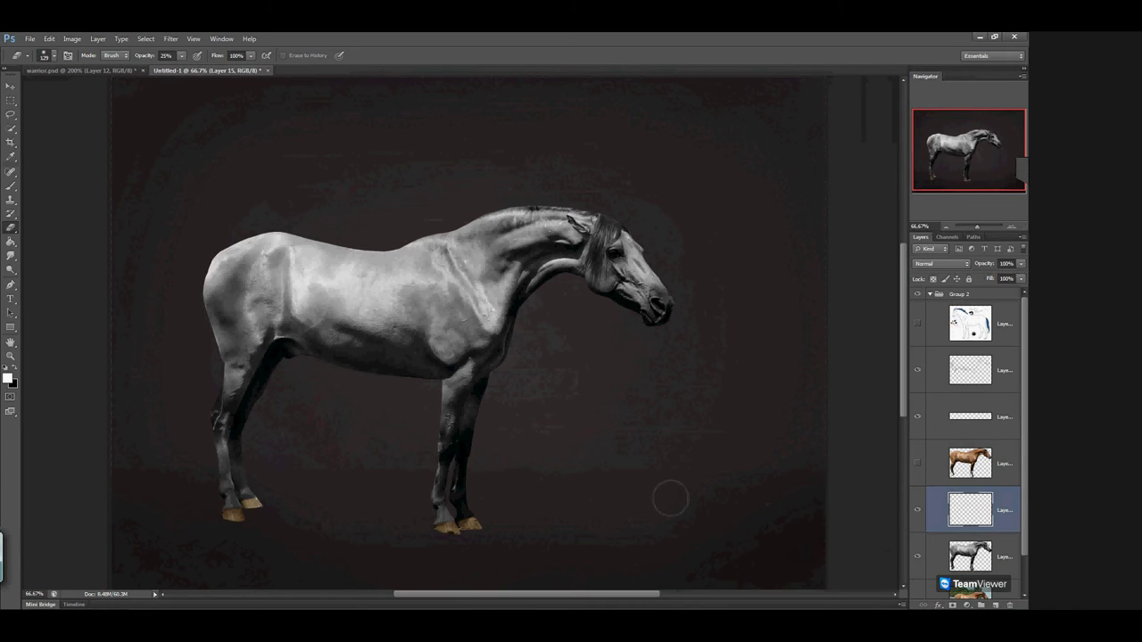
Paint black speckles on the rear of the rump with the textured brush, undoing unwanted strokes
click(10, 186)
click(14, 367)
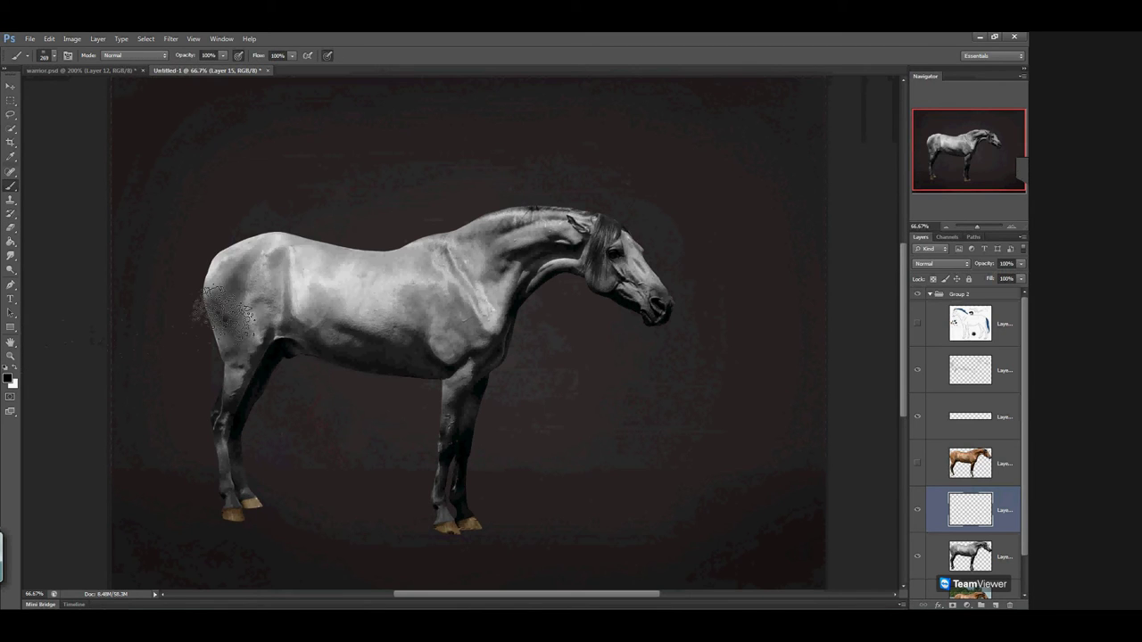
click(244, 302)
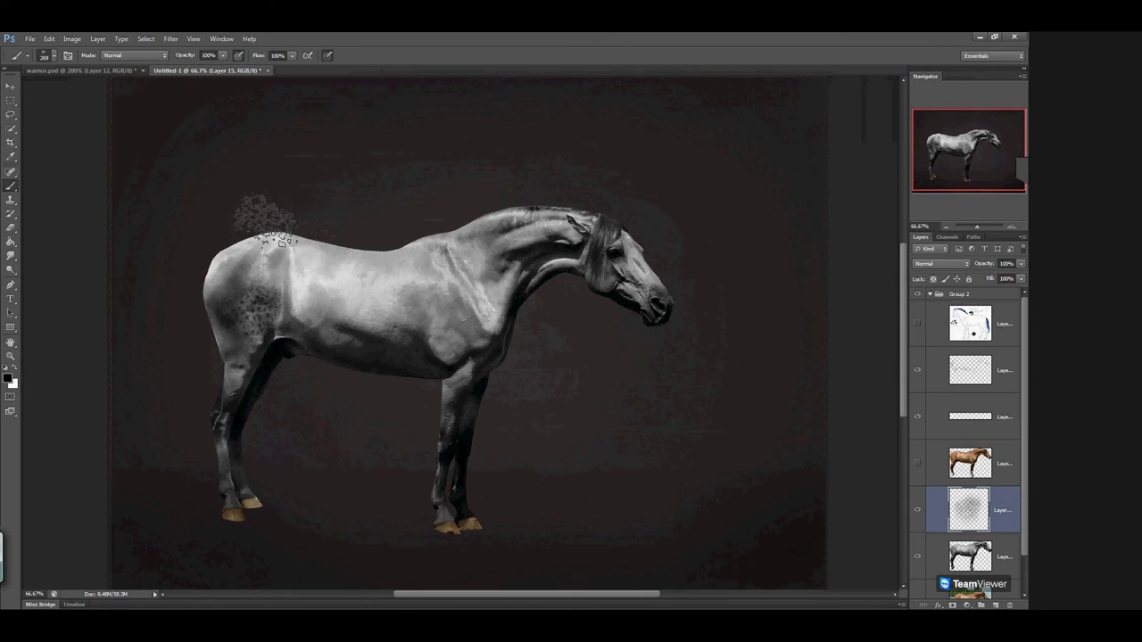
mouse_move(262, 281)
mouse_down()
mouse_move(214, 272)
mouse_move(250, 340)
mouse_up()
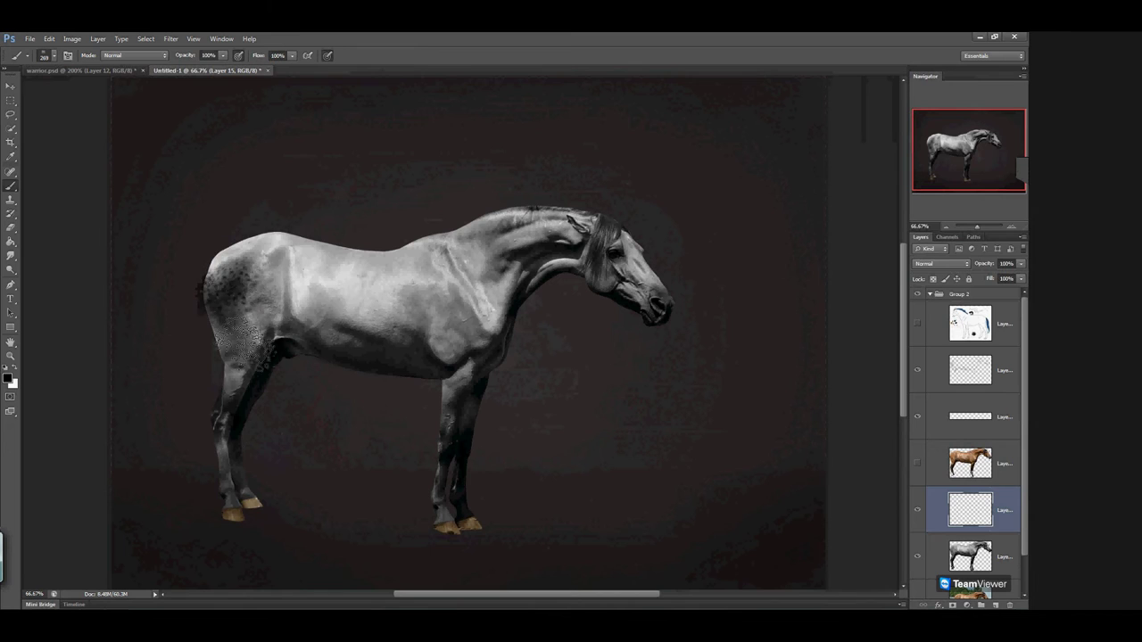
key(ctrl+z)
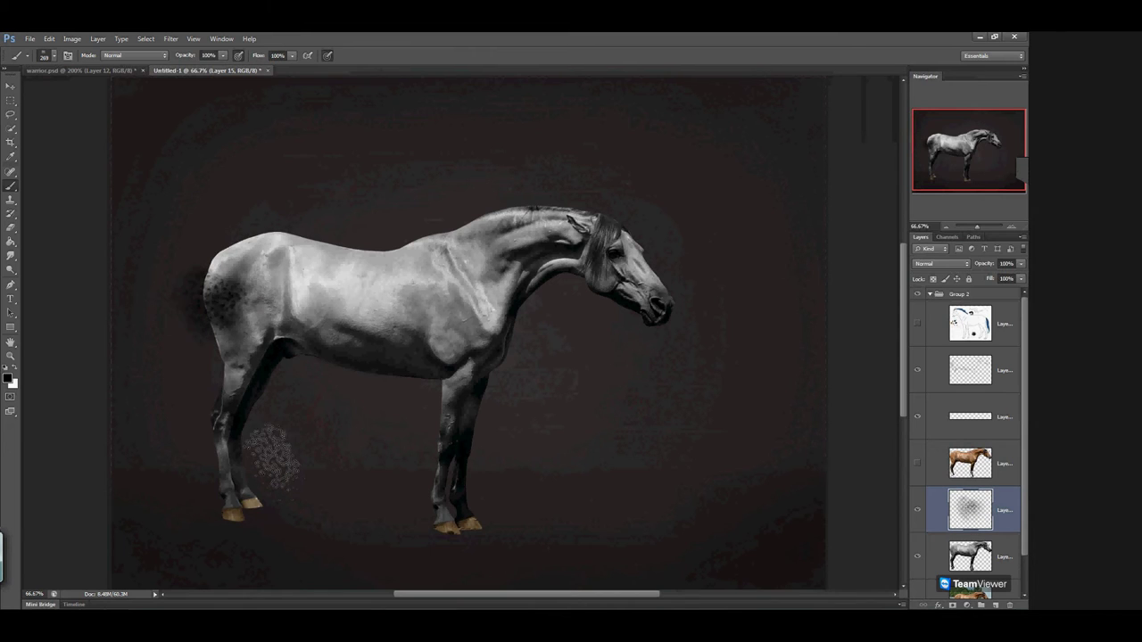
Erase the dark speckles spilling outside the horse's rear outline with the eraser at 100% opacity
click(11, 230)
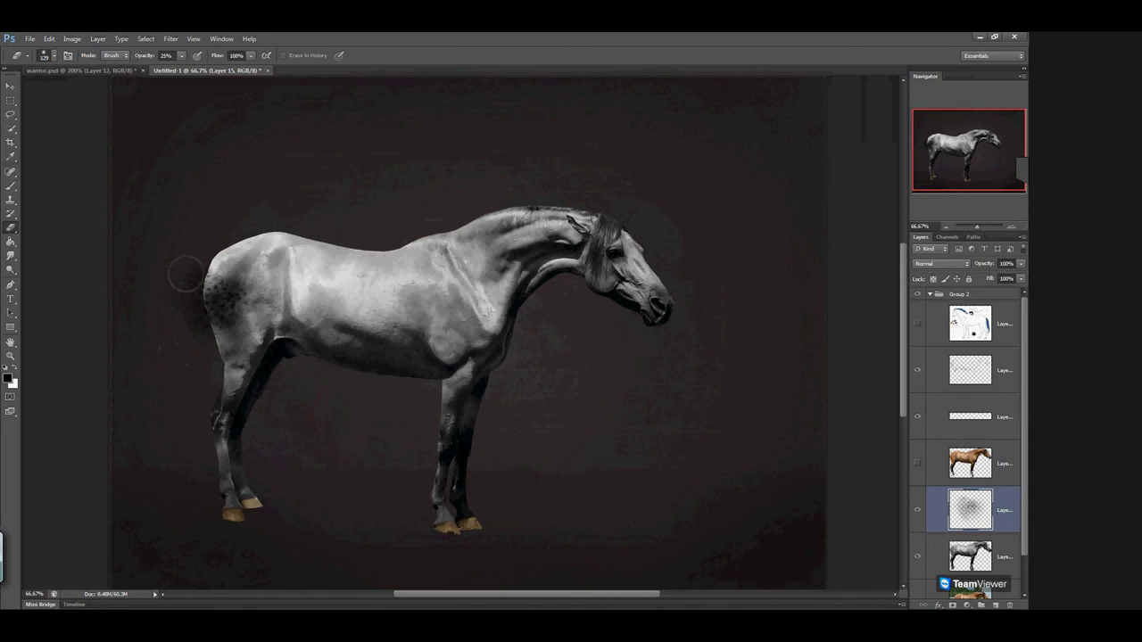
click(180, 57)
drag(186, 67, 224, 68)
mouse_move(179, 264)
mouse_down()
mouse_move(191, 334)
mouse_move(186, 269)
mouse_move(209, 366)
mouse_move(197, 468)
mouse_up()
Lower the dark speckle layer's opacity to 40%
click(1021, 264)
drag(979, 278, 985, 279)
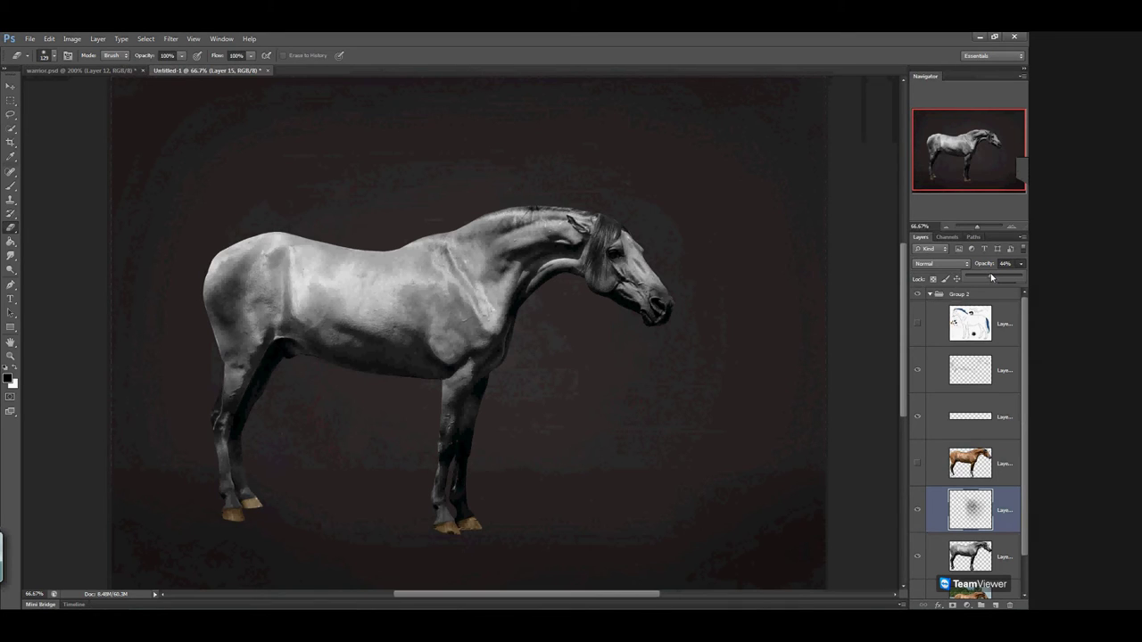
drag(991, 277, 988, 278)
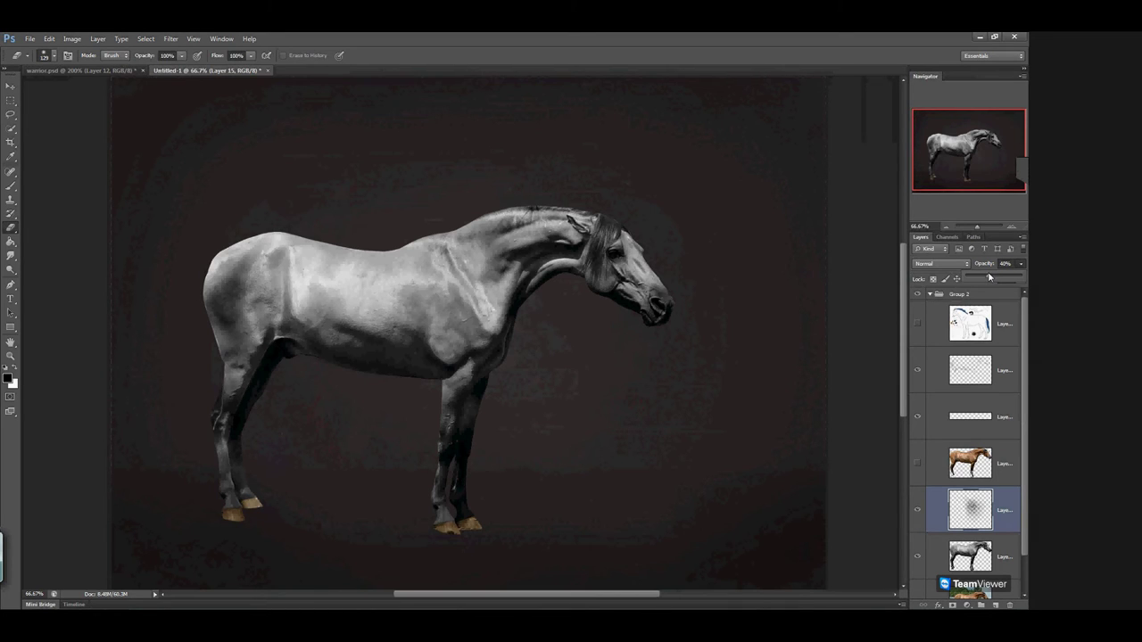
Add another new layer above the dark speckle layer and brush black speckles over the hindquarters
click(995, 605)
key(b)
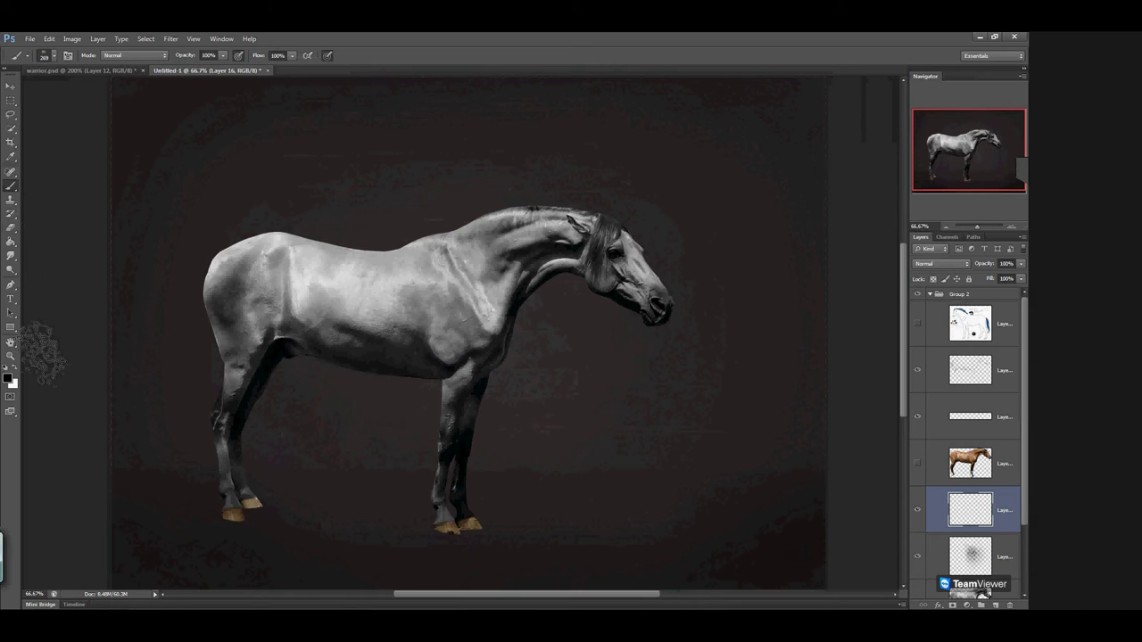
click(228, 300)
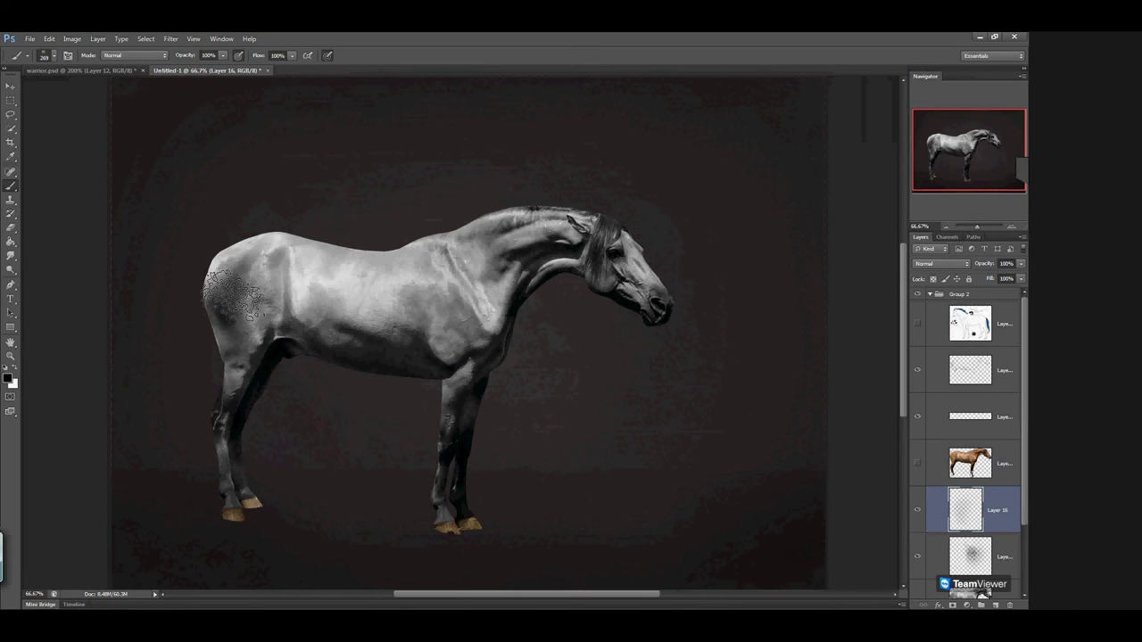
drag(234, 296, 272, 303)
Switch the painting colour to white and dab light speckles over the hindquarters
key(x)
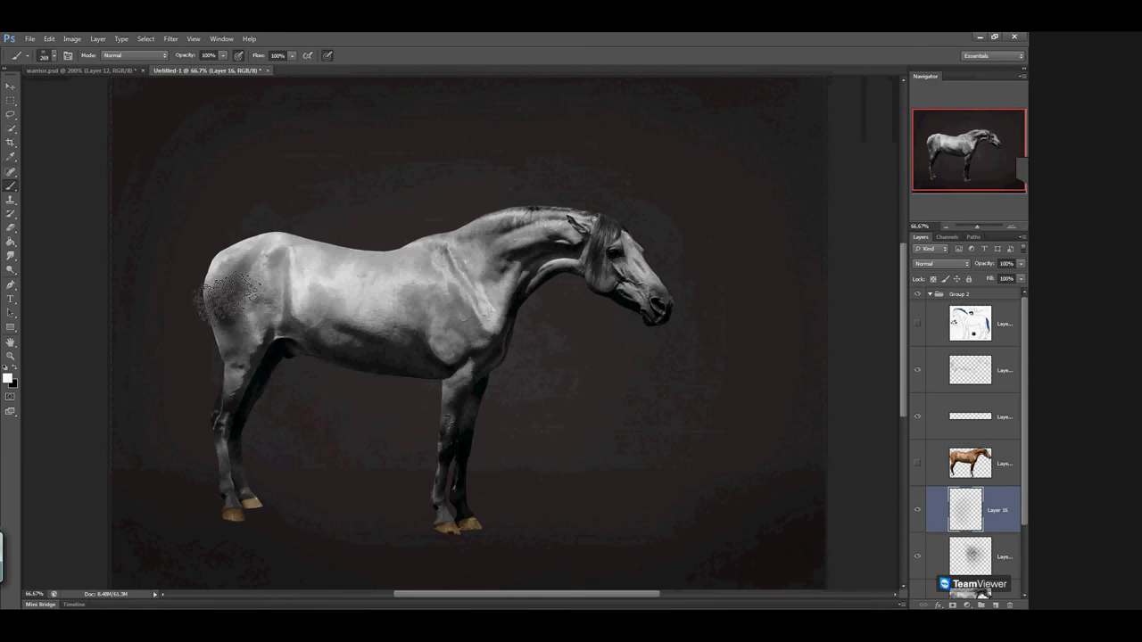
click(229, 298)
click(247, 303)
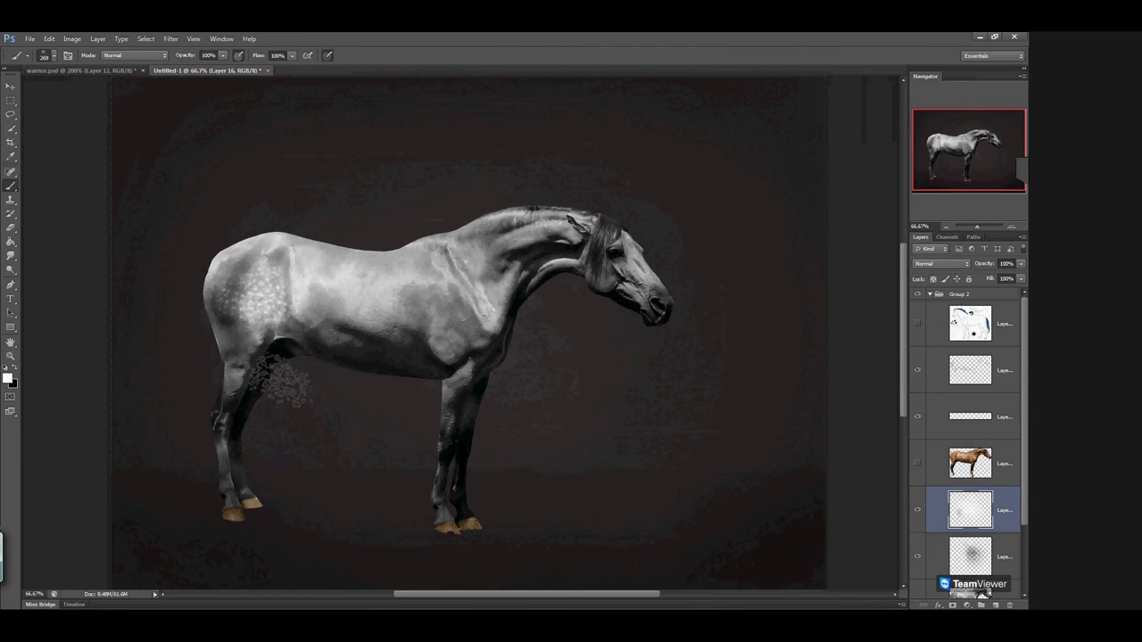
Erase the excess white speckles and soften those on the hindquarters with the eraser at 27% opacity
click(11, 227)
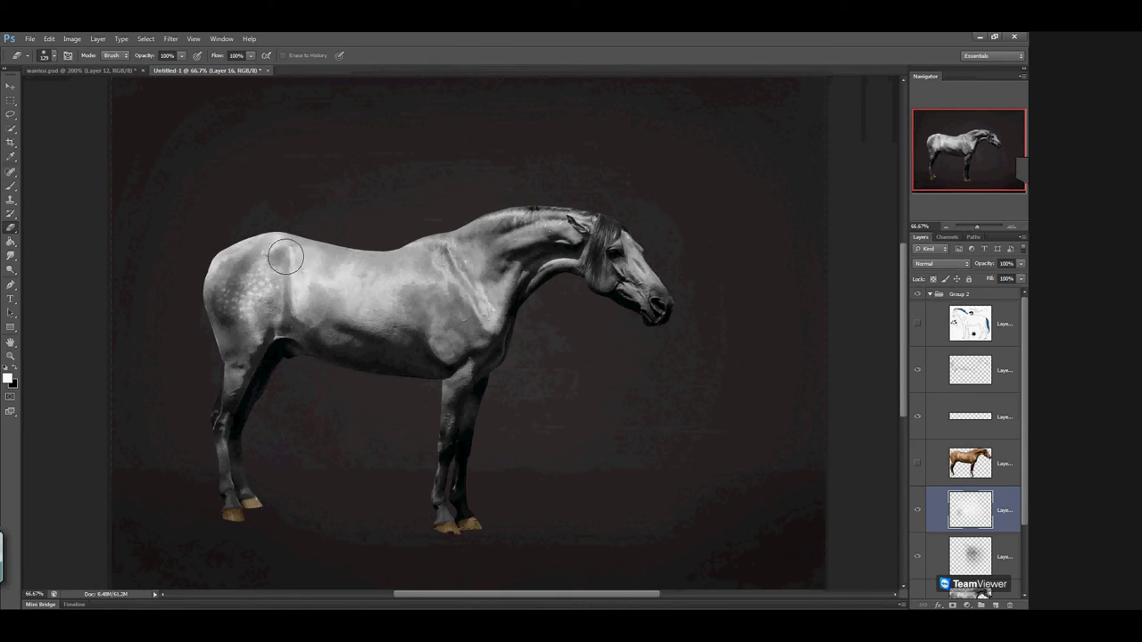
click(181, 55)
click(141, 68)
click(245, 282)
mouse_move(198, 328)
mouse_down()
mouse_move(207, 268)
mouse_move(253, 273)
mouse_move(257, 309)
mouse_move(279, 256)
mouse_move(257, 301)
mouse_up()
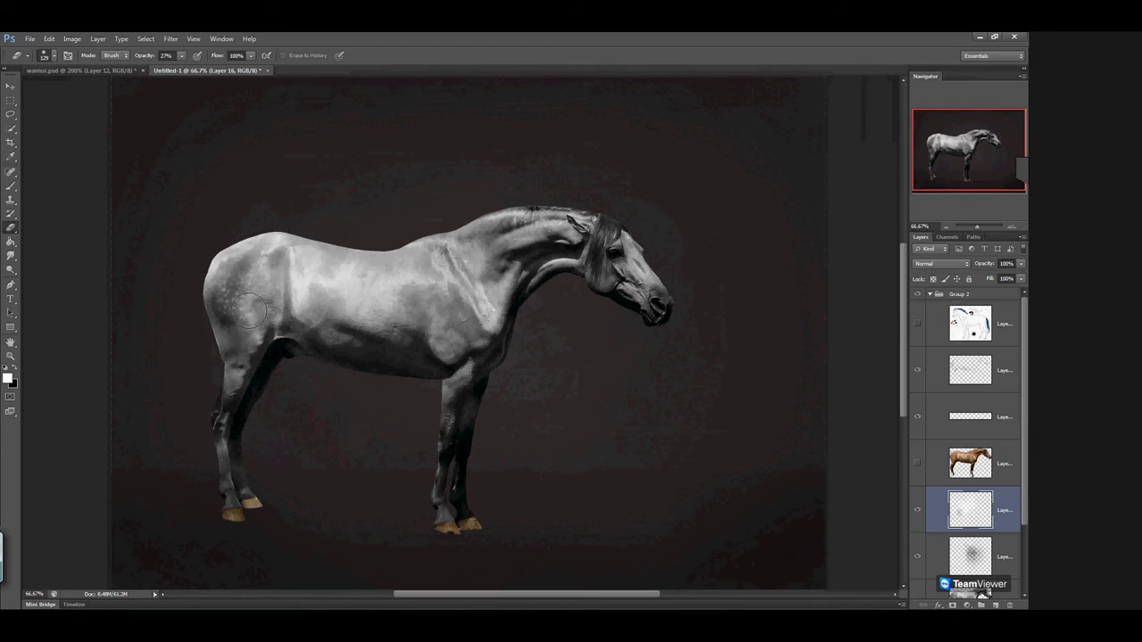
Duplicate the white speckle layer and move the copy lower over the hindquarters and upper hind leg
right_click(988, 517)
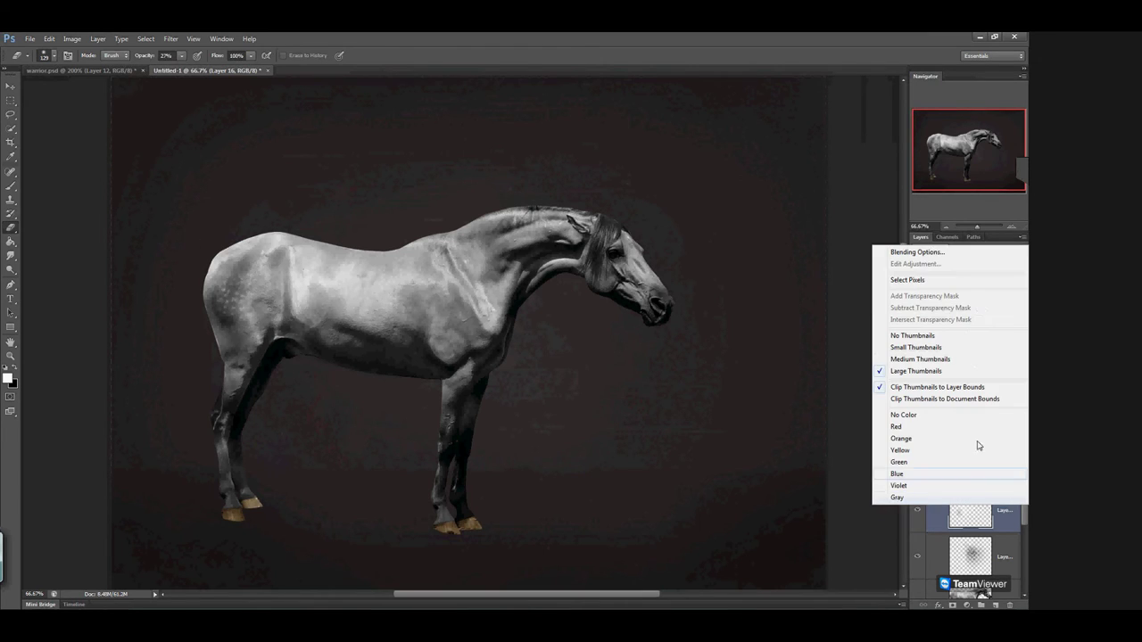
click(1000, 521)
right_click(1000, 521)
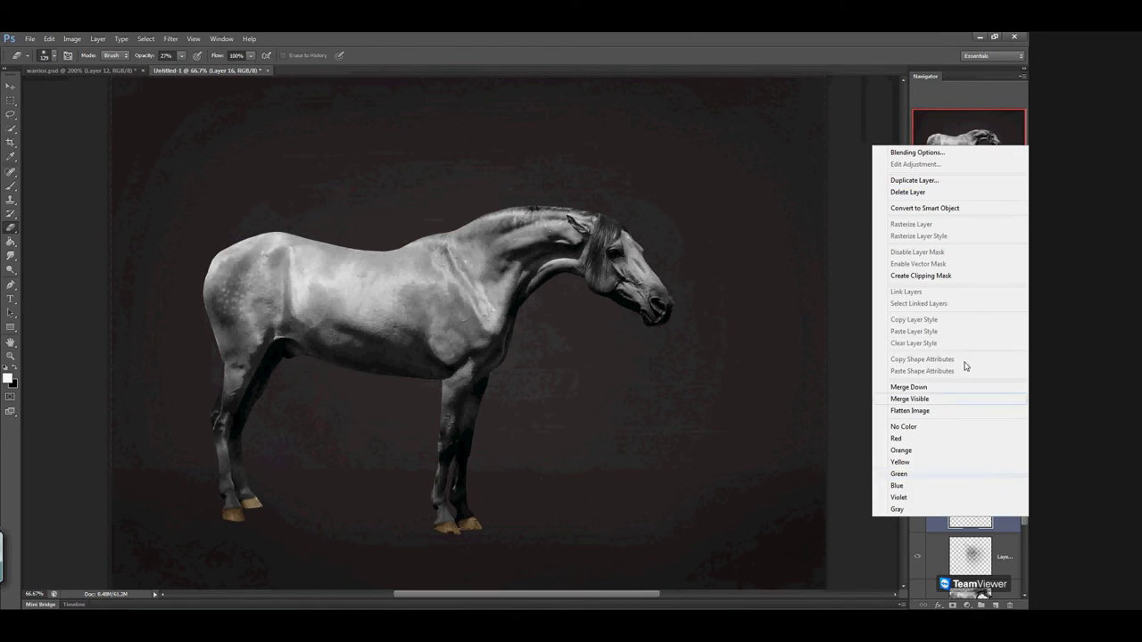
click(923, 181)
click(607, 207)
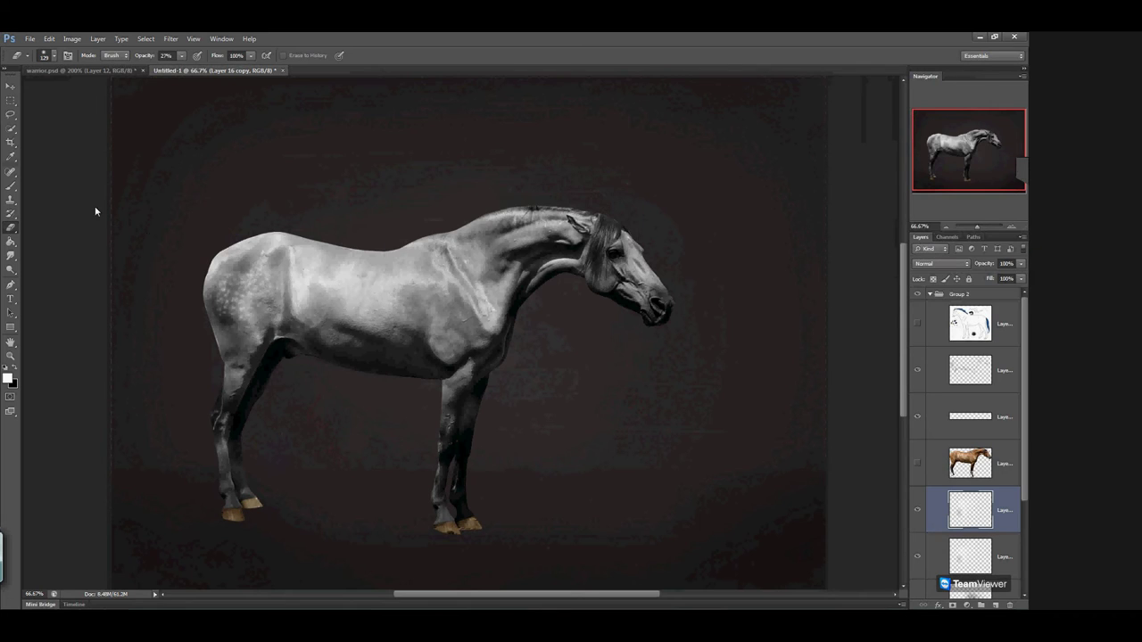
click(11, 86)
drag(248, 302, 239, 314)
mouse_move(256, 394)
mouse_down()
mouse_move(228, 328)
mouse_move(239, 326)
mouse_up()
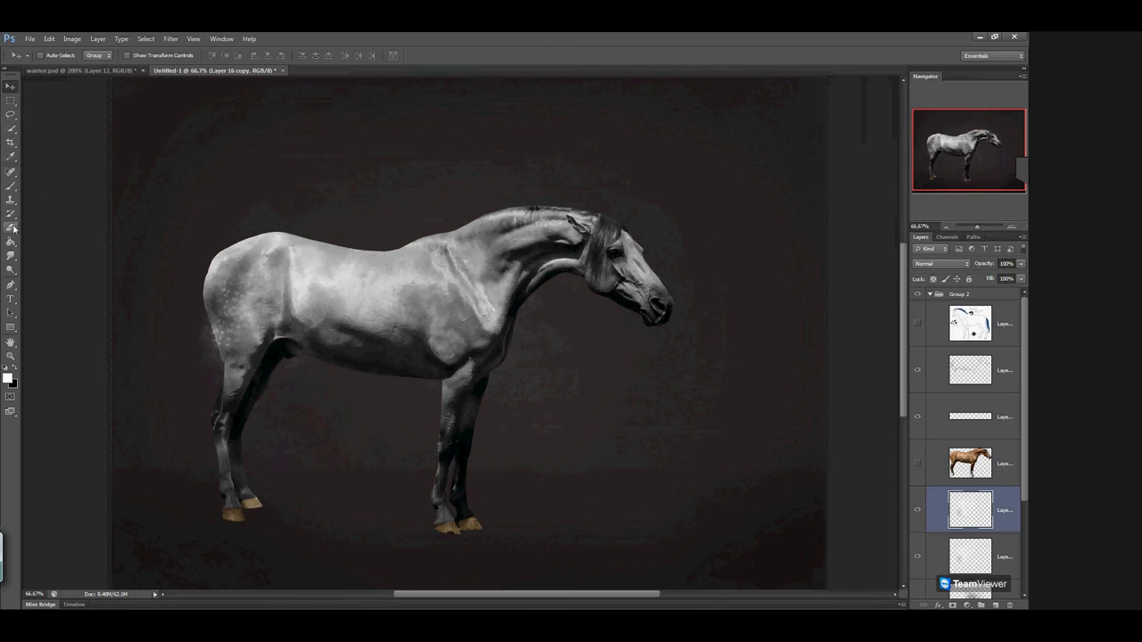
Erase the copied speckles that spill past the horse's hind outline with the eraser at 100% opacity
click(11, 228)
click(182, 55)
drag(180, 70, 242, 76)
mouse_move(198, 367)
mouse_down()
mouse_move(201, 355)
mouse_move(202, 335)
mouse_move(223, 378)
mouse_move(200, 376)
mouse_move(208, 421)
mouse_up()
drag(168, 385, 184, 368)
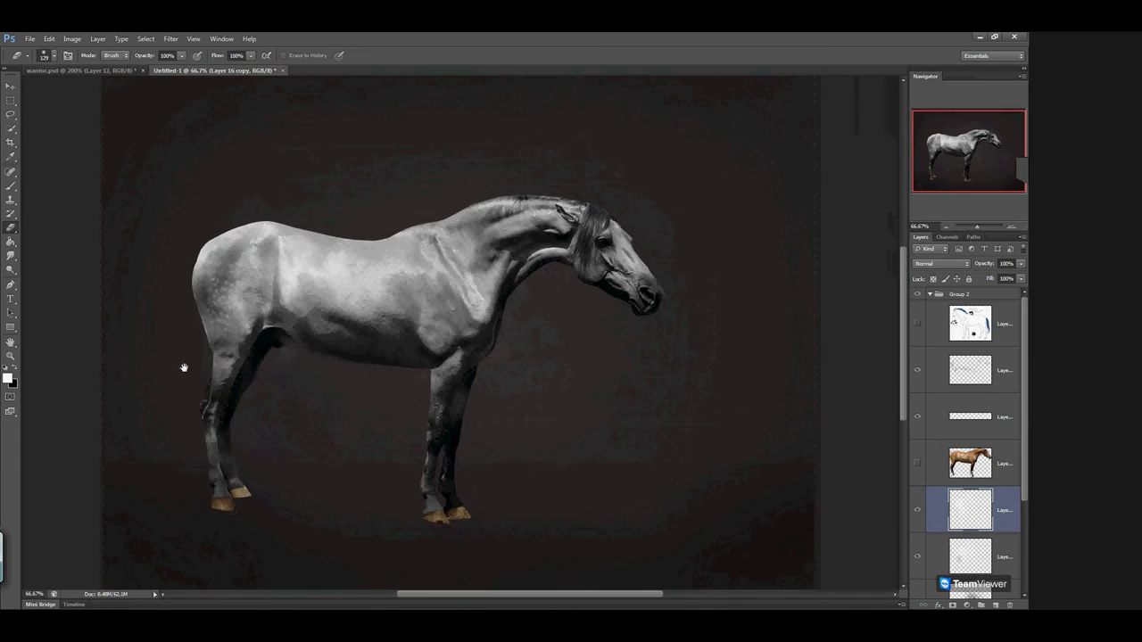
Merge the speckle copy down into the white speckle layer and lower the merged layer's opacity to 46%
right_click(1004, 498)
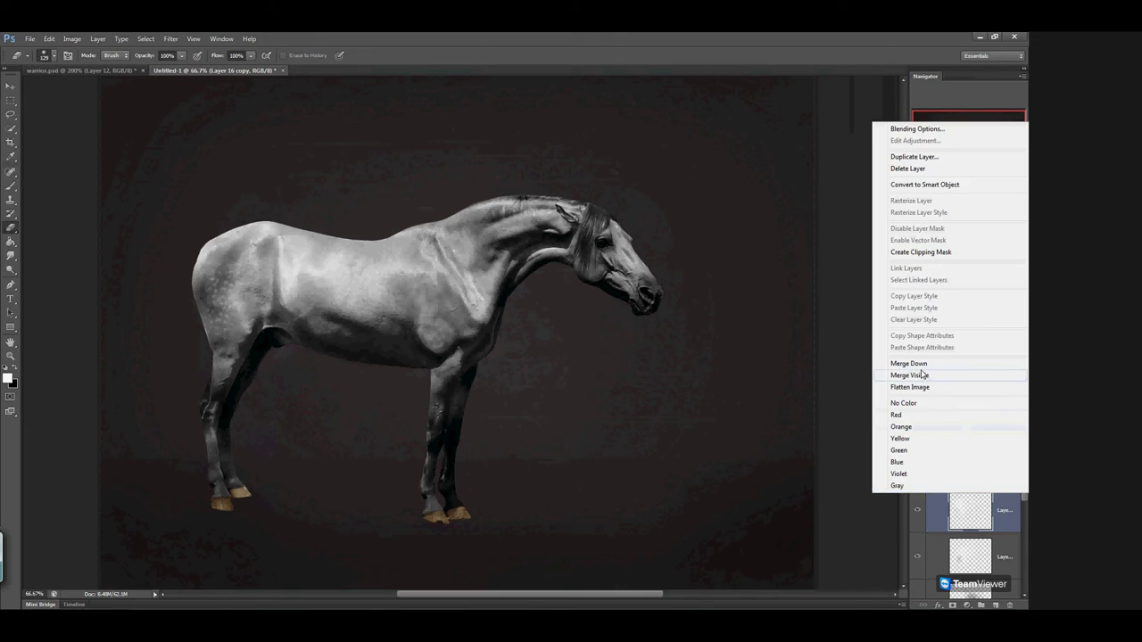
click(919, 362)
drag(1021, 264, 989, 279)
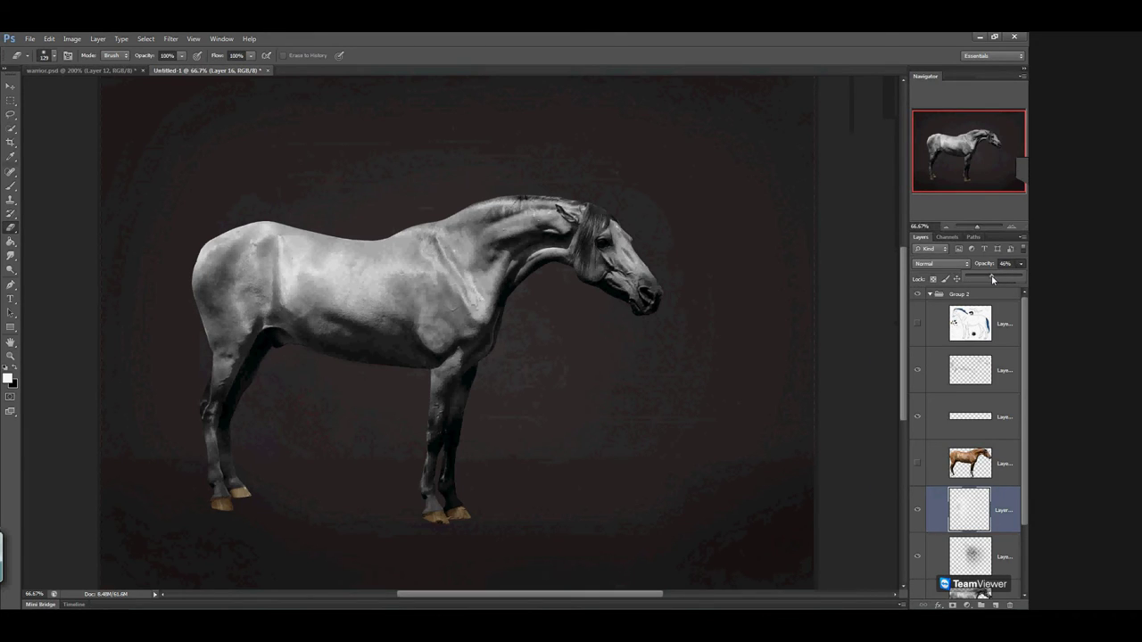
click(273, 341)
drag(176, 306, 179, 308)
drag(438, 223, 435, 228)
drag(495, 206, 521, 217)
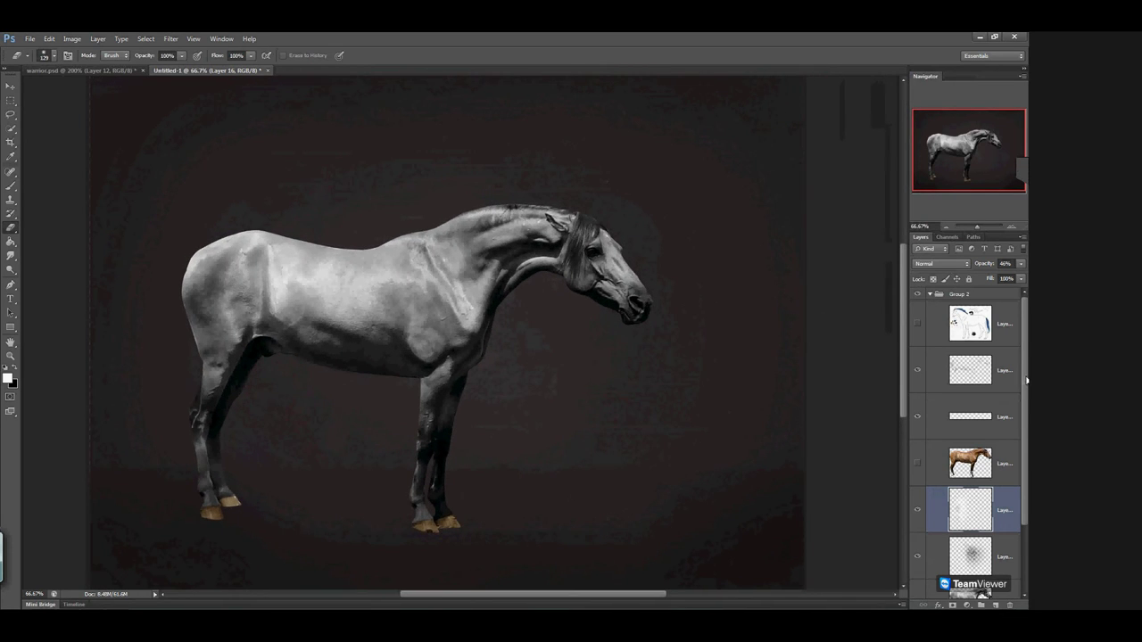
Add a new layer above Layer 14 and test a 5 px brush on the background beside the horse's head
click(1004, 375)
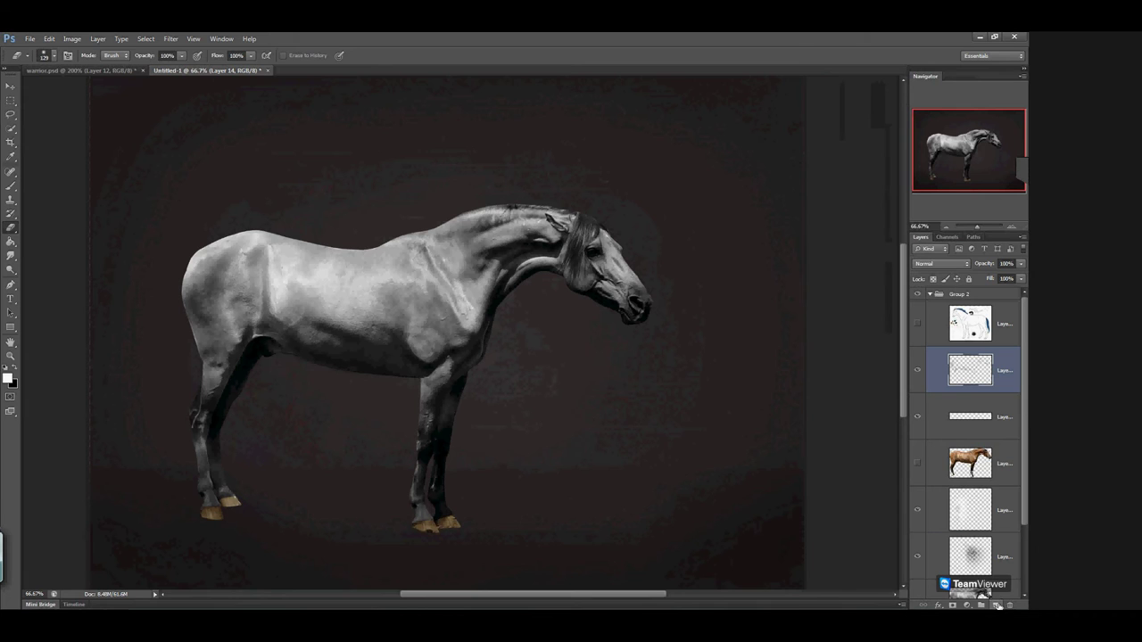
click(996, 605)
click(1008, 226)
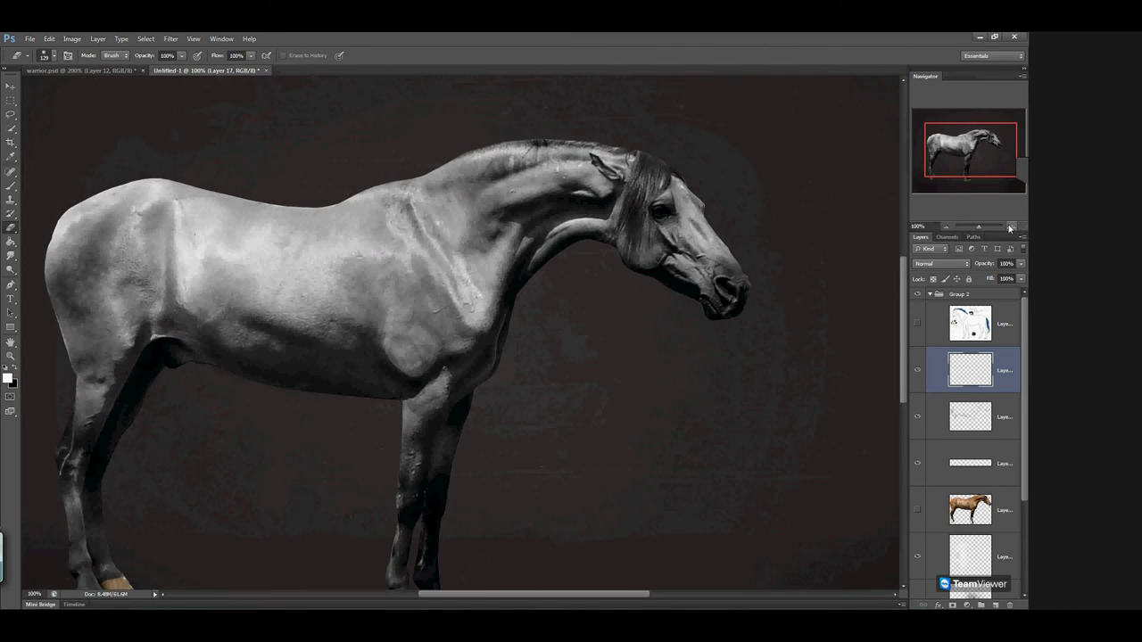
click(1008, 226)
click(1010, 226)
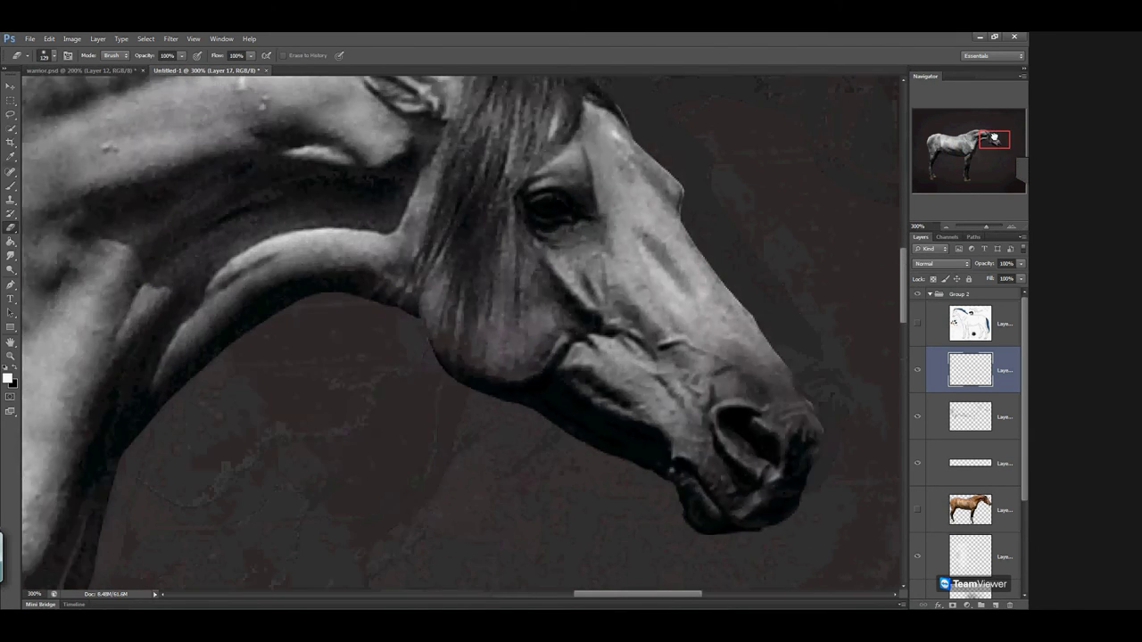
click(1013, 227)
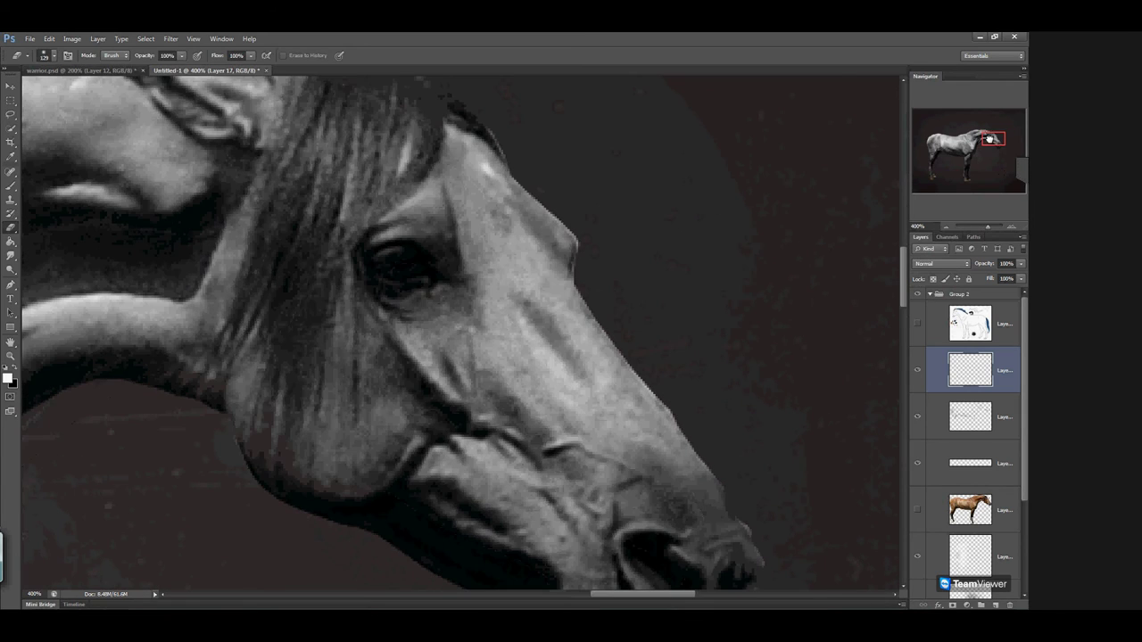
click(11, 185)
click(54, 56)
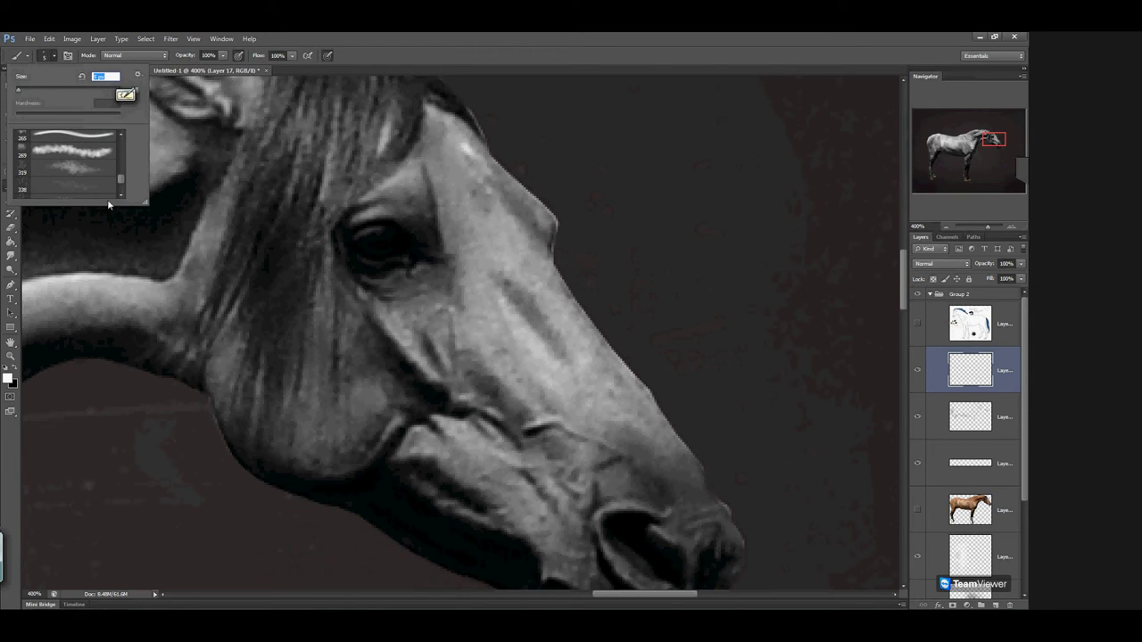
drag(616, 188, 626, 208)
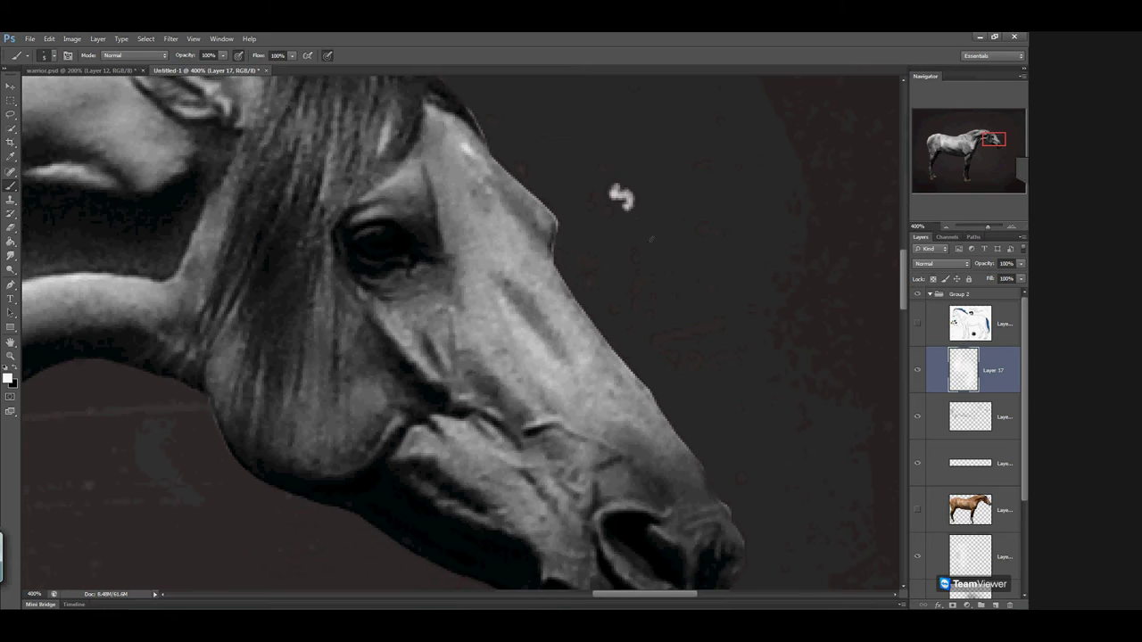
Switch to a hard round 5 px brush, enable Build-up and change the flow jitter control in its Transfer settings
click(51, 57)
mouse_move(118, 184)
mouse_down()
mouse_move(123, 132)
mouse_move(122, 143)
mouse_up()
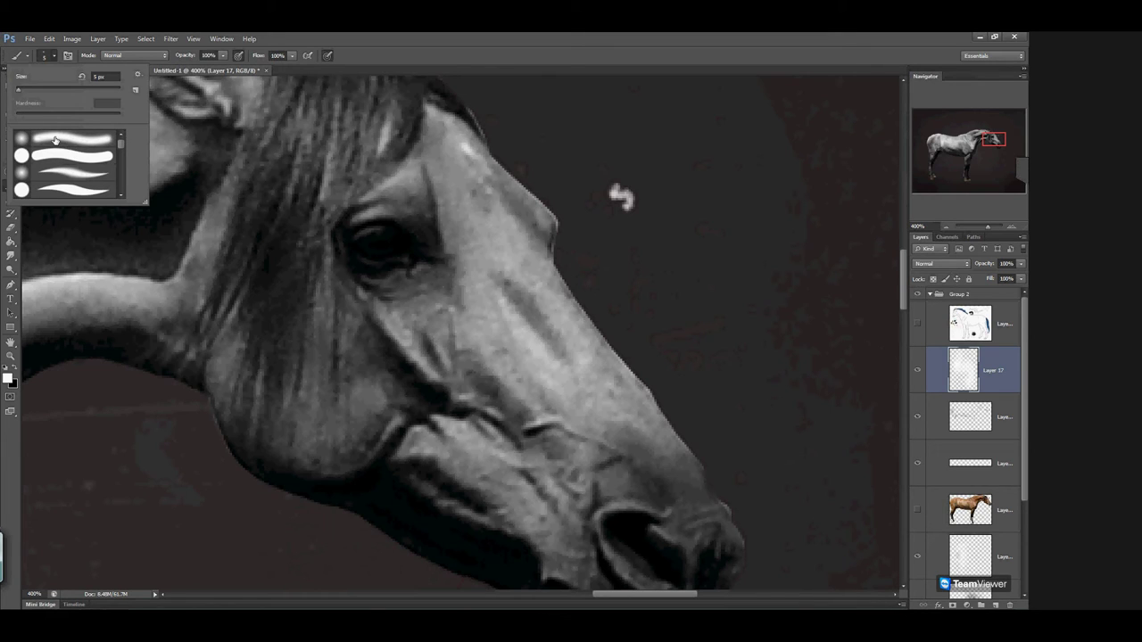
click(222, 38)
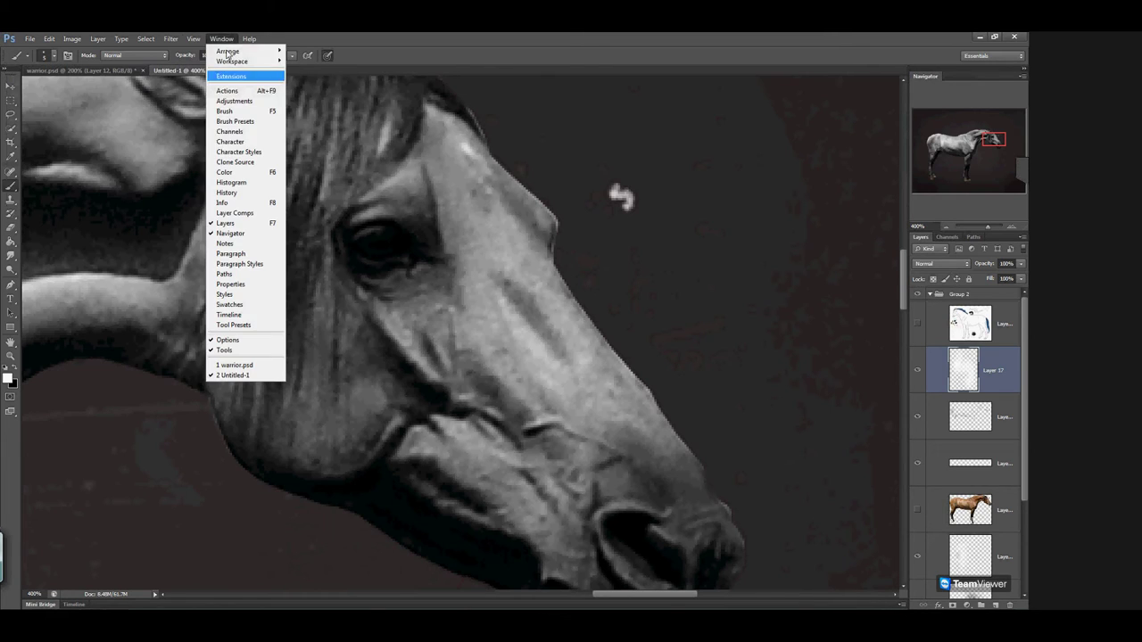
click(227, 112)
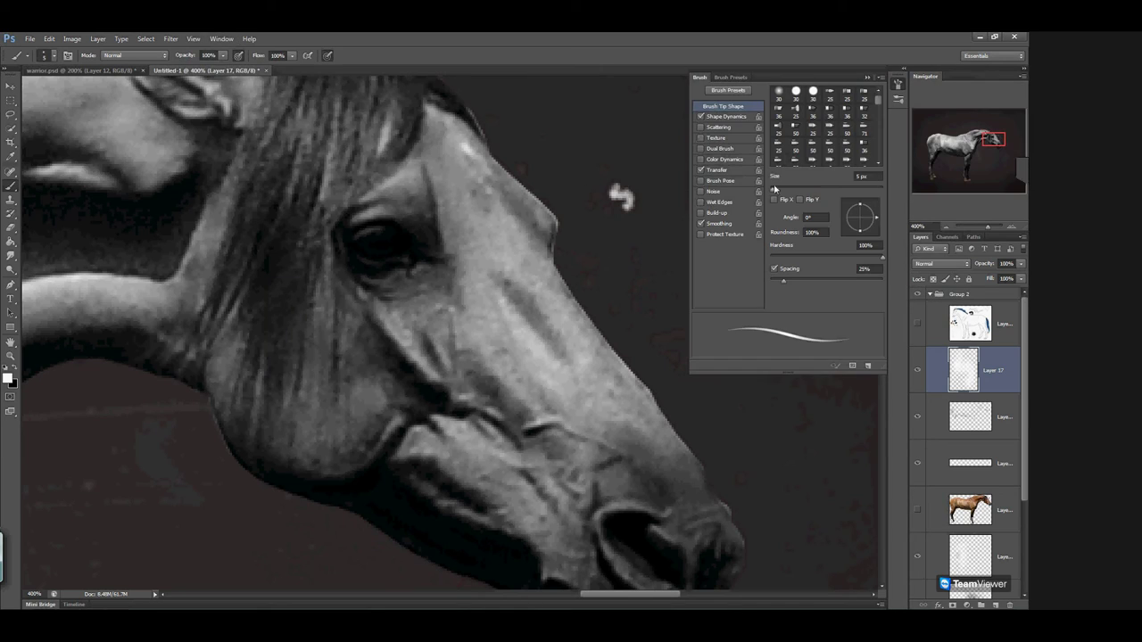
click(717, 215)
click(724, 120)
click(721, 171)
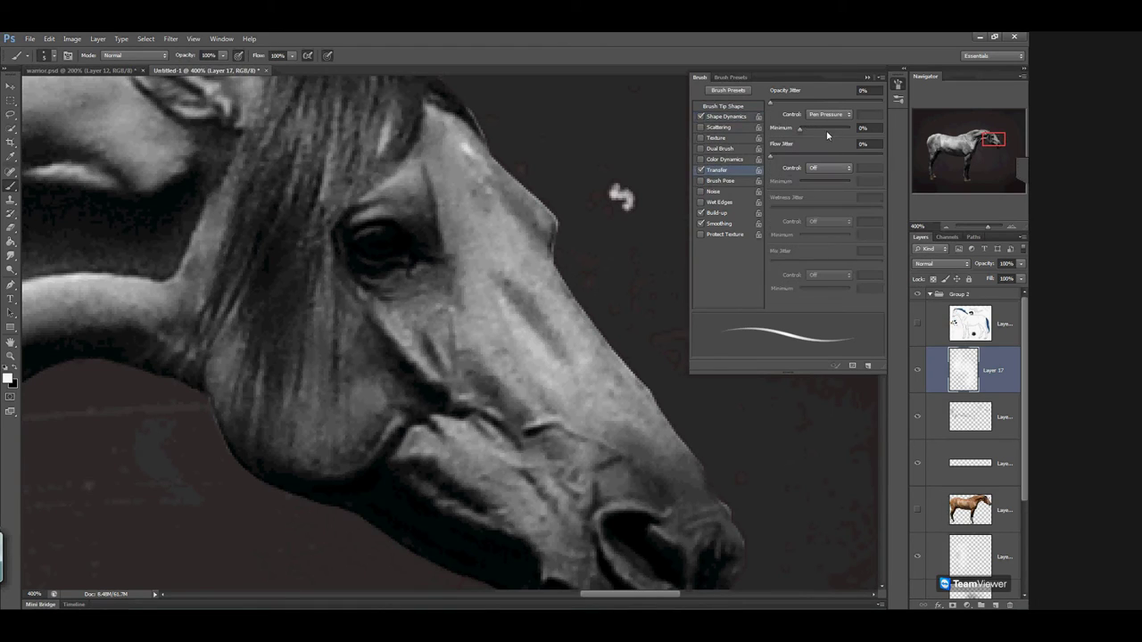
click(830, 169)
click(823, 194)
click(880, 77)
click(910, 139)
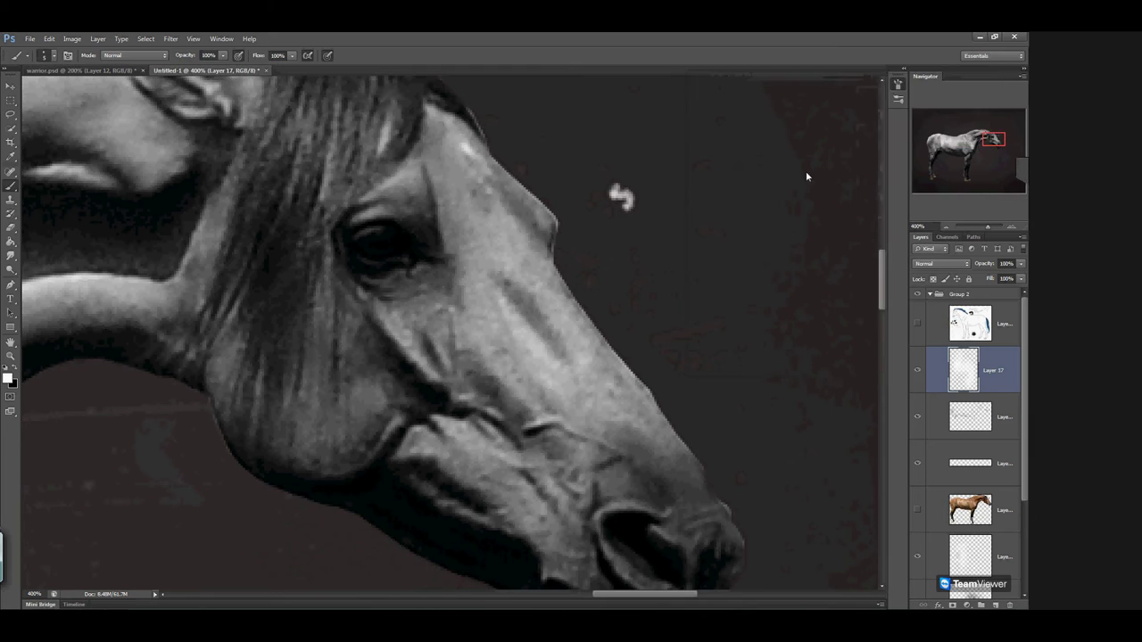
Handwrite the note "sorry about the ad lol" in white on the background beside the horse's head
click(11, 228)
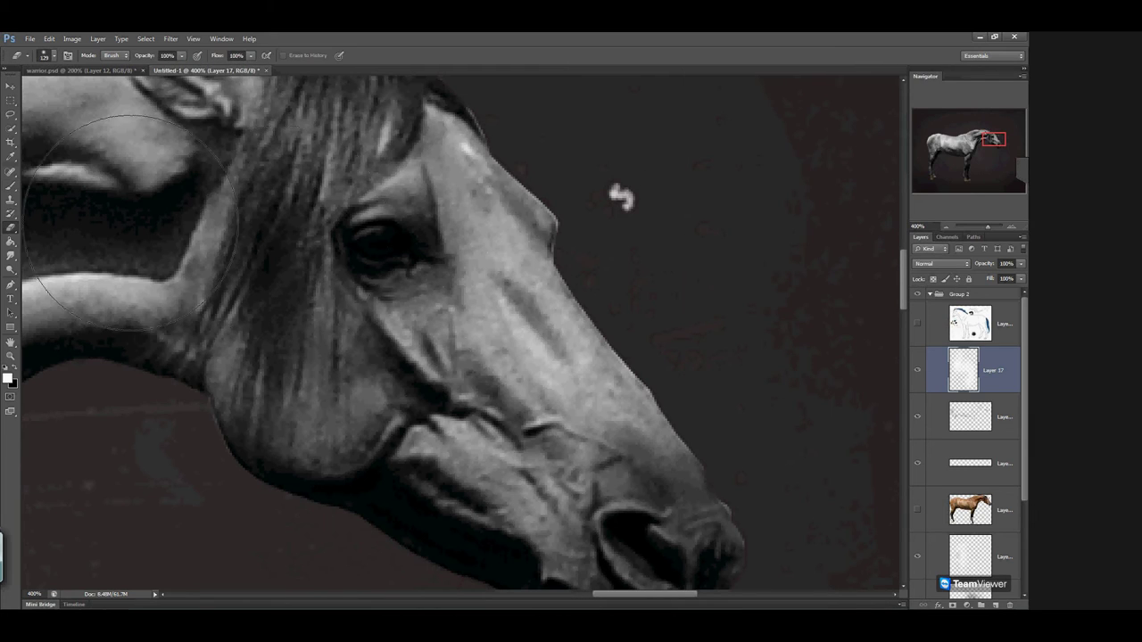
click(11, 185)
mouse_move(614, 175)
mouse_down()
mouse_move(626, 187)
mouse_move(686, 135)
mouse_move(696, 148)
mouse_up()
mouse_move(613, 235)
mouse_down()
mouse_move(688, 199)
mouse_move(715, 168)
mouse_up()
drag(752, 136, 757, 152)
drag(748, 149, 765, 138)
mouse_move(771, 124)
mouse_down()
mouse_move(779, 143)
mouse_move(788, 133)
mouse_up()
drag(792, 110, 808, 121)
mouse_move(675, 262)
mouse_down()
mouse_move(703, 263)
mouse_move(708, 244)
mouse_move(726, 249)
mouse_move(746, 216)
mouse_up()
drag(772, 194, 791, 194)
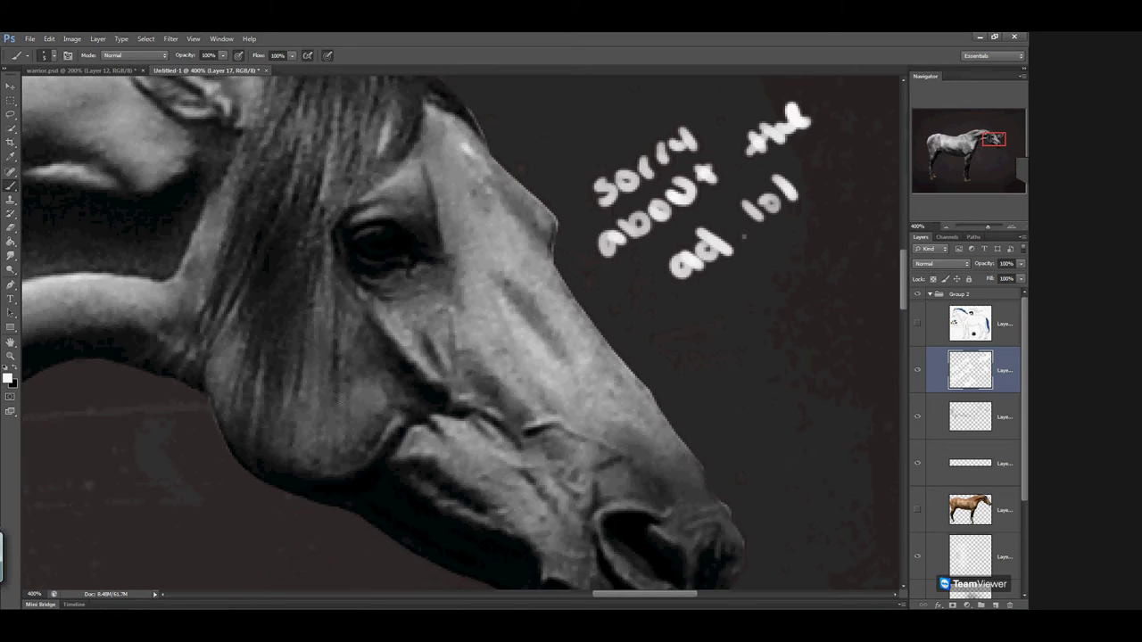
Delete the layer holding the handwritten note
click(918, 370)
click(918, 369)
click(1011, 606)
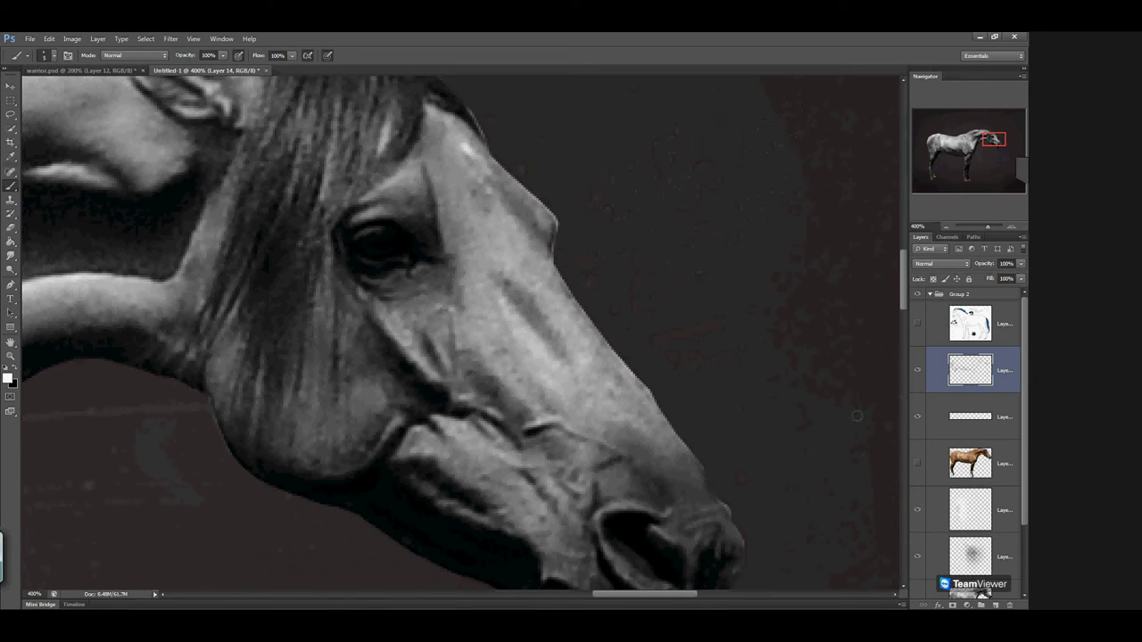
Add a new layer above Layer 14 and set the painting colour to dark green
click(996, 606)
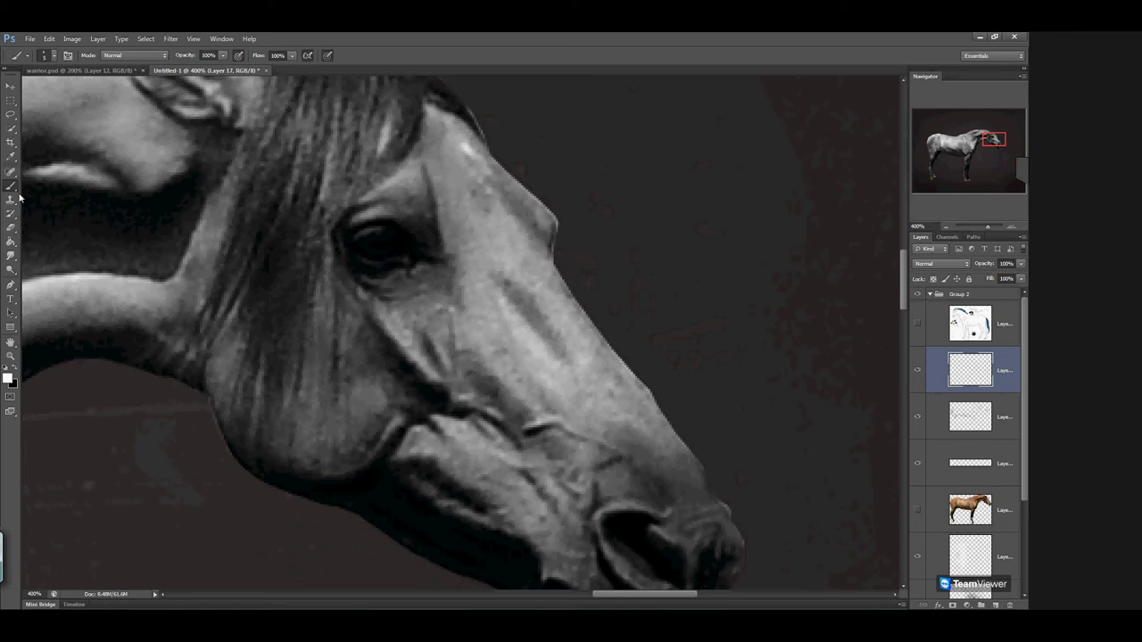
click(52, 56)
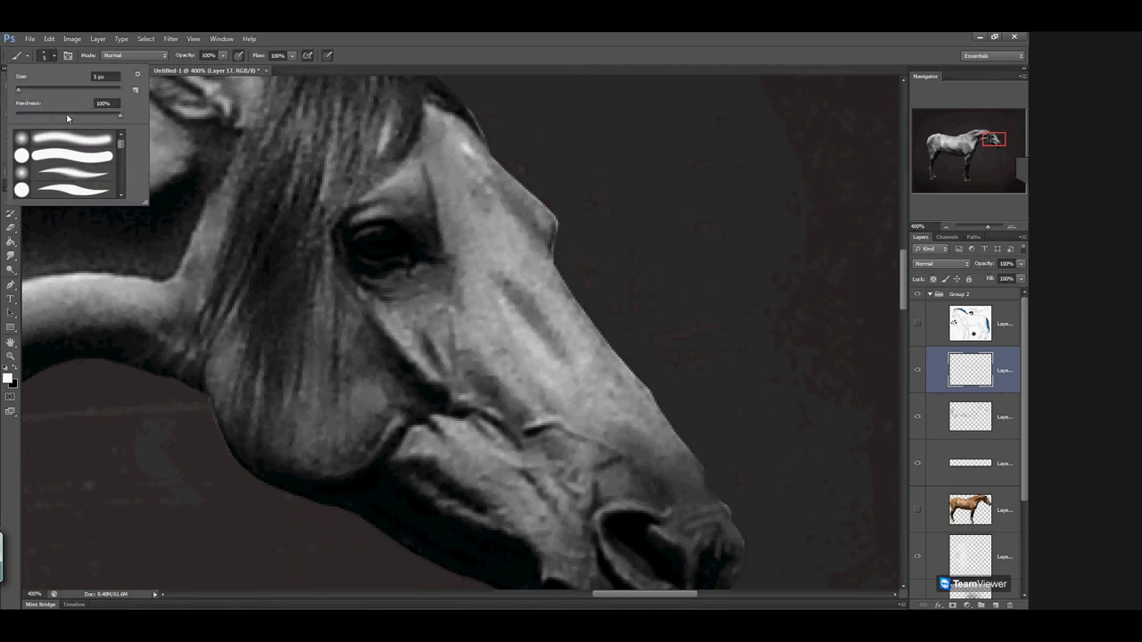
drag(27, 87, 17, 93)
click(8, 376)
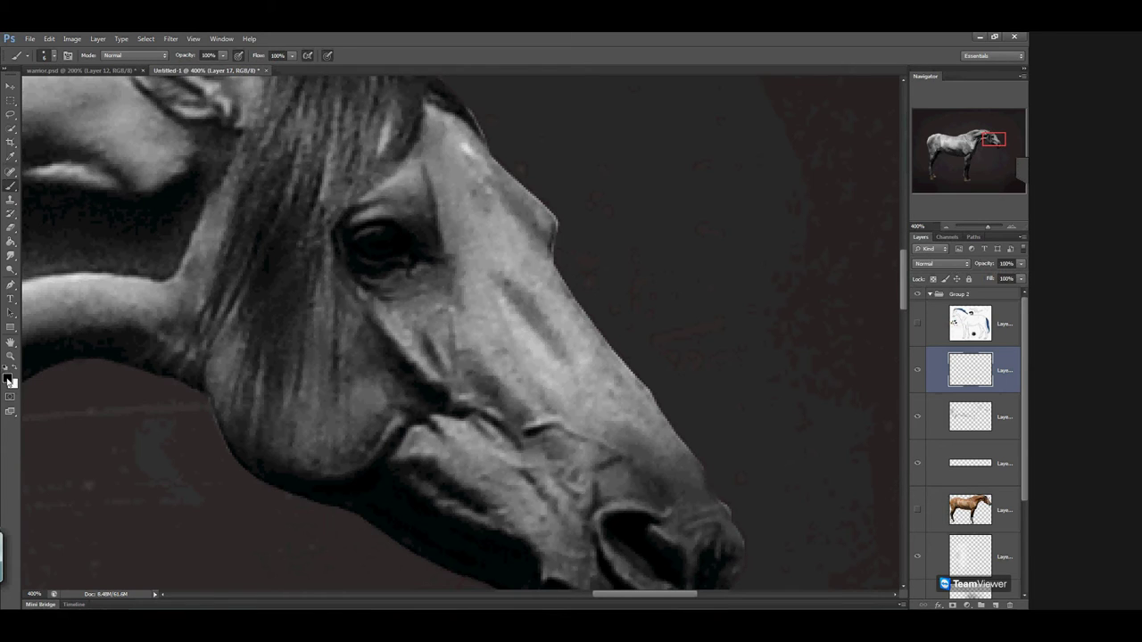
click(8, 377)
click(516, 256)
drag(517, 257, 522, 260)
mouse_move(432, 231)
mouse_down()
mouse_move(452, 285)
mouse_move(458, 277)
mouse_up()
click(625, 179)
Paint a dark green iris in the horse's eye with a 4 px brush and undo the last stroke
key(b)
click(53, 56)
click(105, 77)
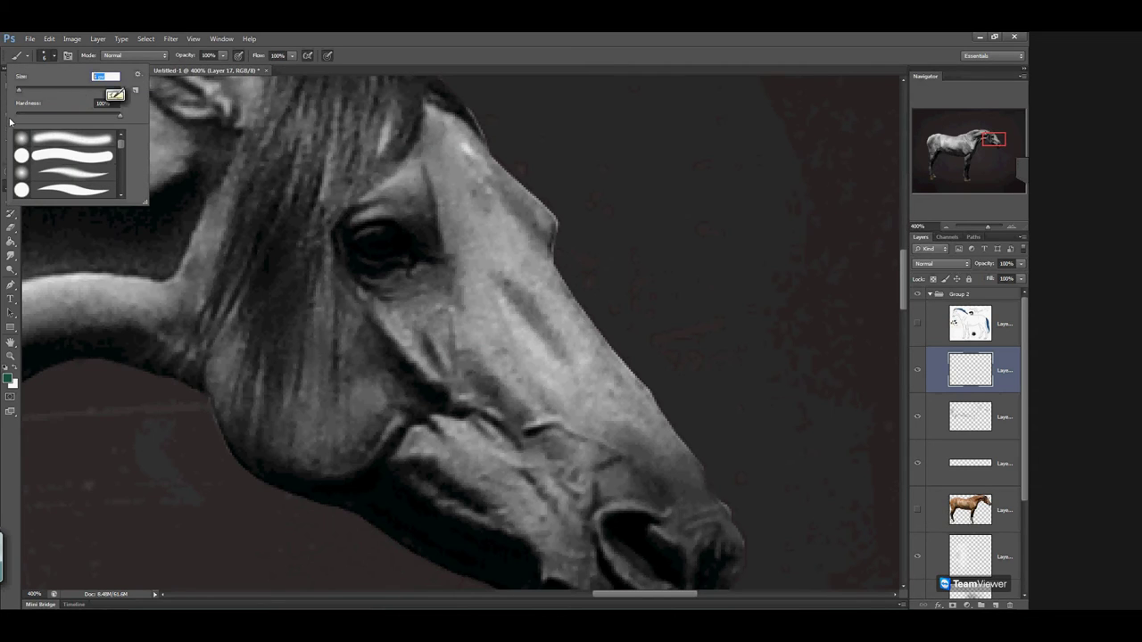
text(4)
key(Return)
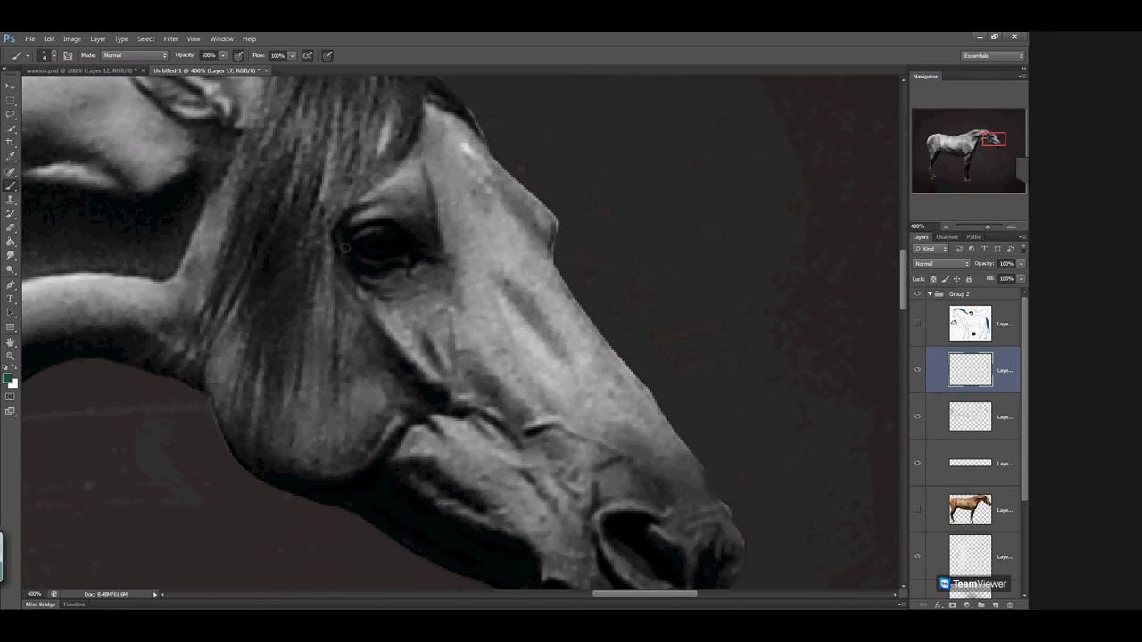
drag(362, 243, 377, 251)
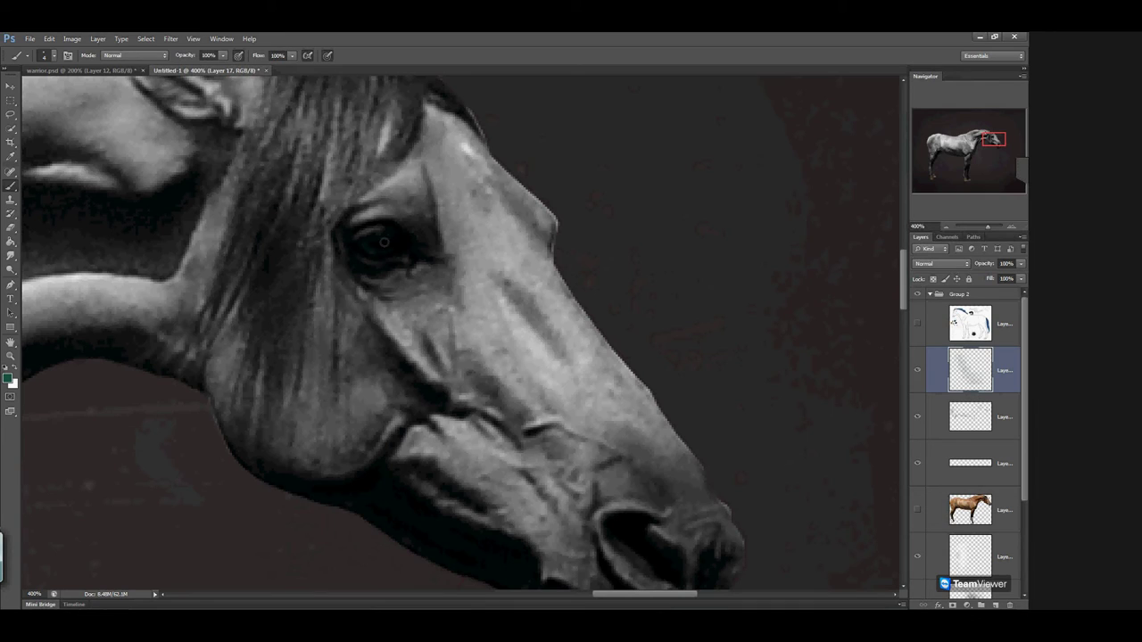
mouse_move(379, 240)
mouse_down()
mouse_move(368, 242)
mouse_move(379, 251)
mouse_move(370, 244)
mouse_up()
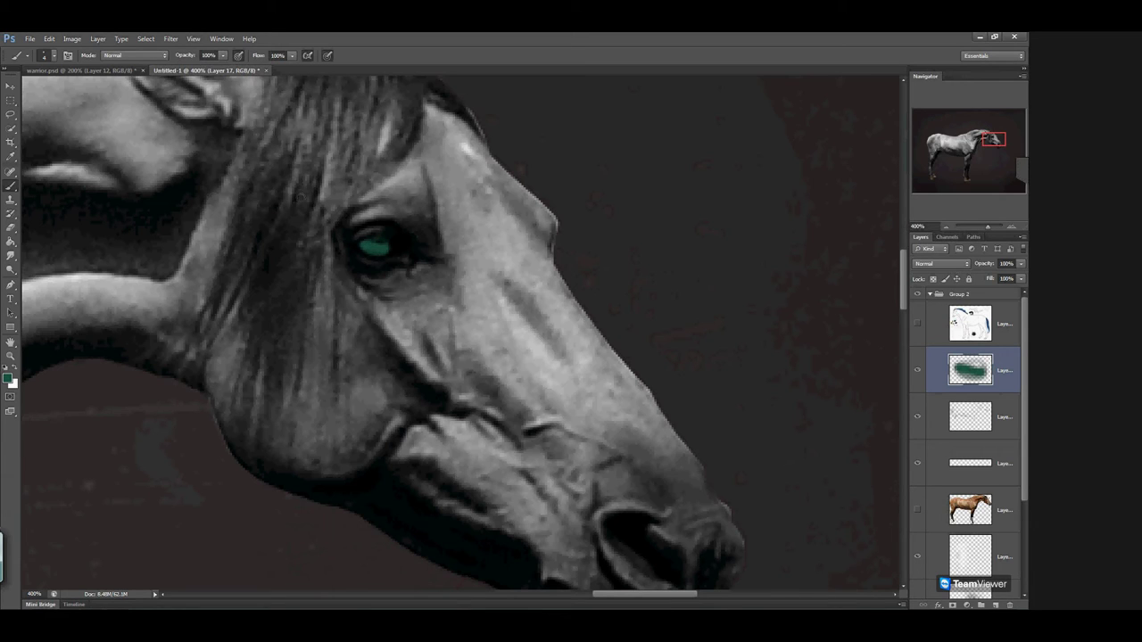
key(ctrl+z)
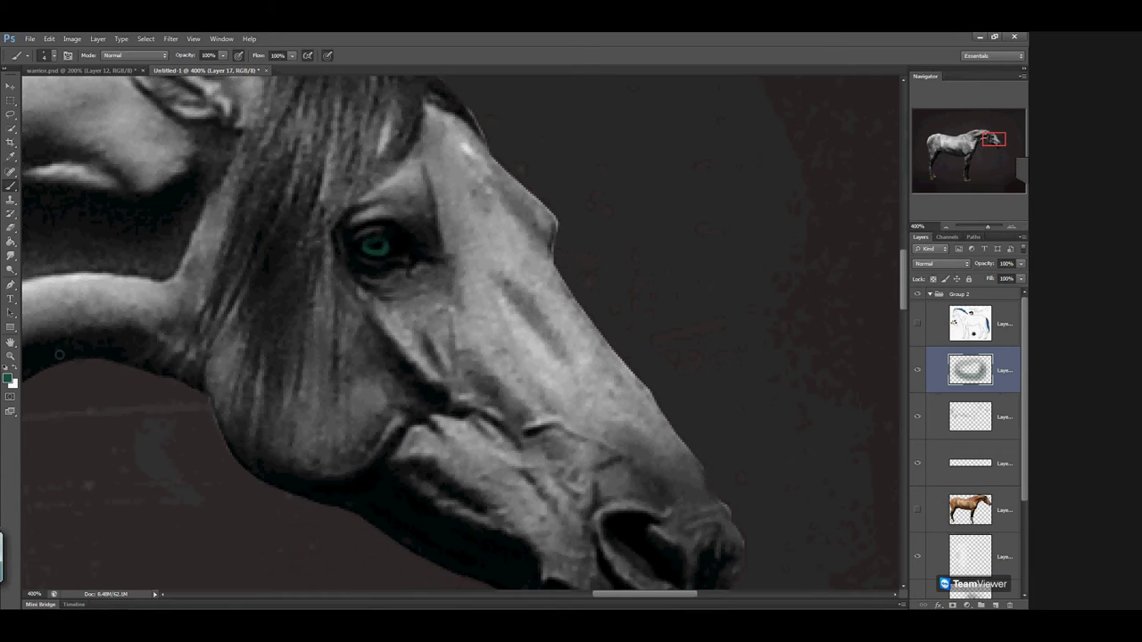
Reset the painting colour to black and darken the upper part and edge of the green iris
click(5, 369)
drag(382, 241, 366, 241)
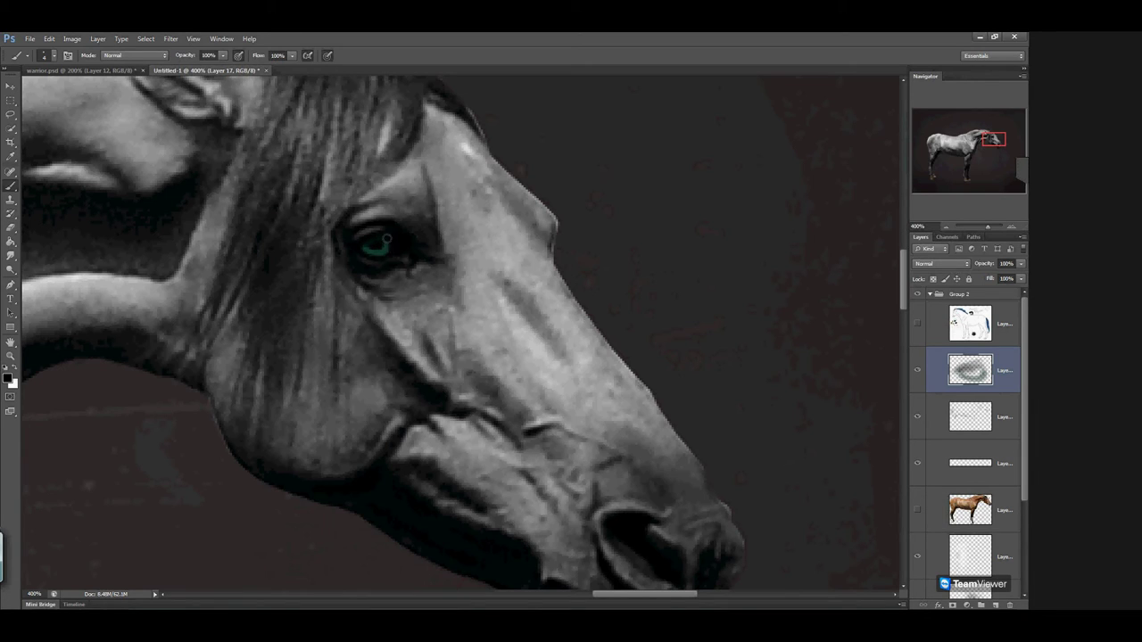
drag(378, 257, 366, 239)
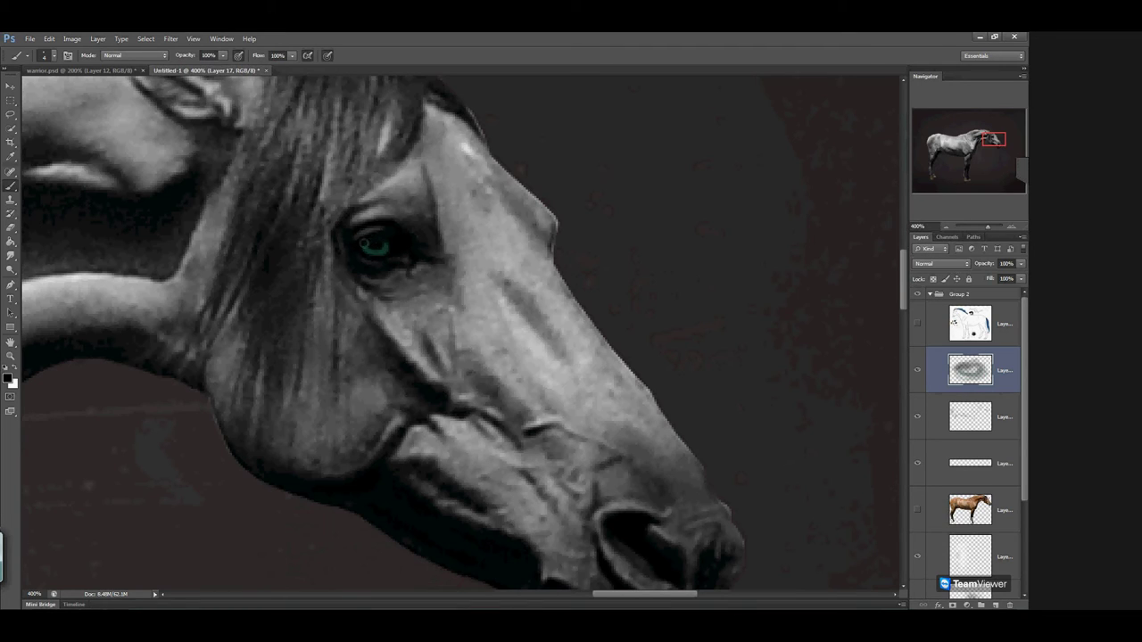
Switch to white at 18% brush opacity and dab a faint highlight on the lower iris
click(16, 373)
click(224, 56)
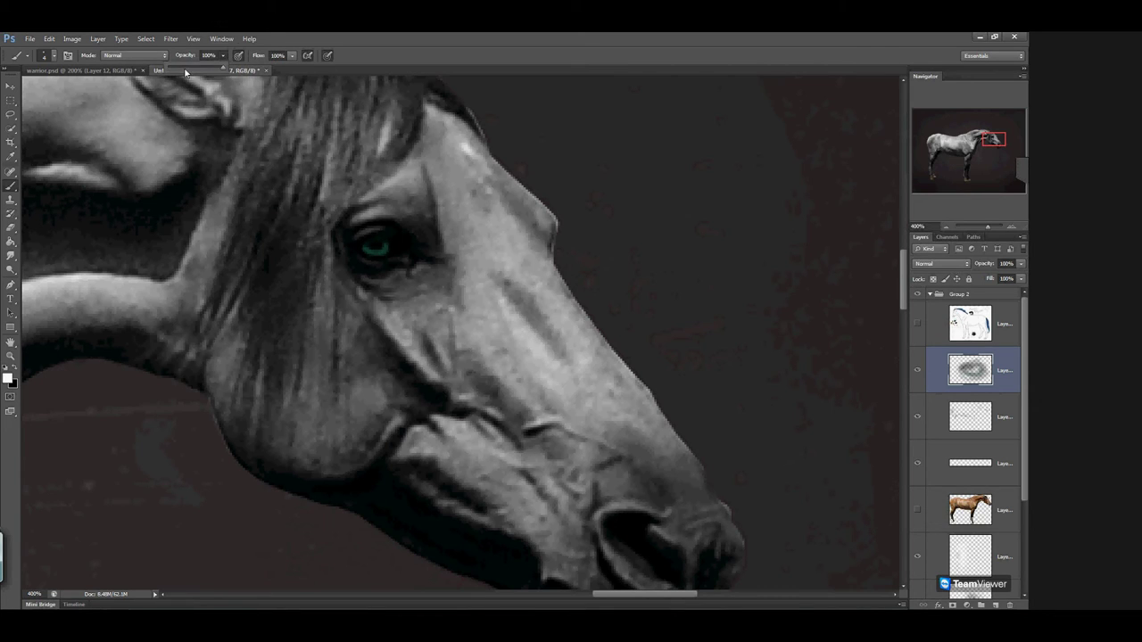
click(374, 252)
click(372, 252)
click(946, 226)
click(946, 227)
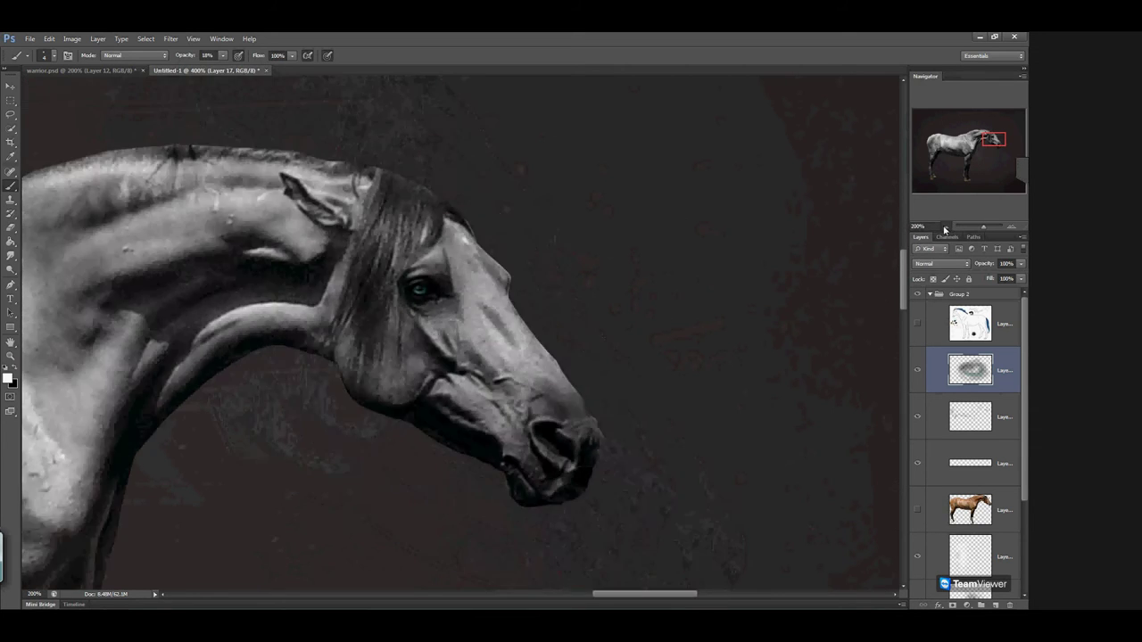
click(946, 226)
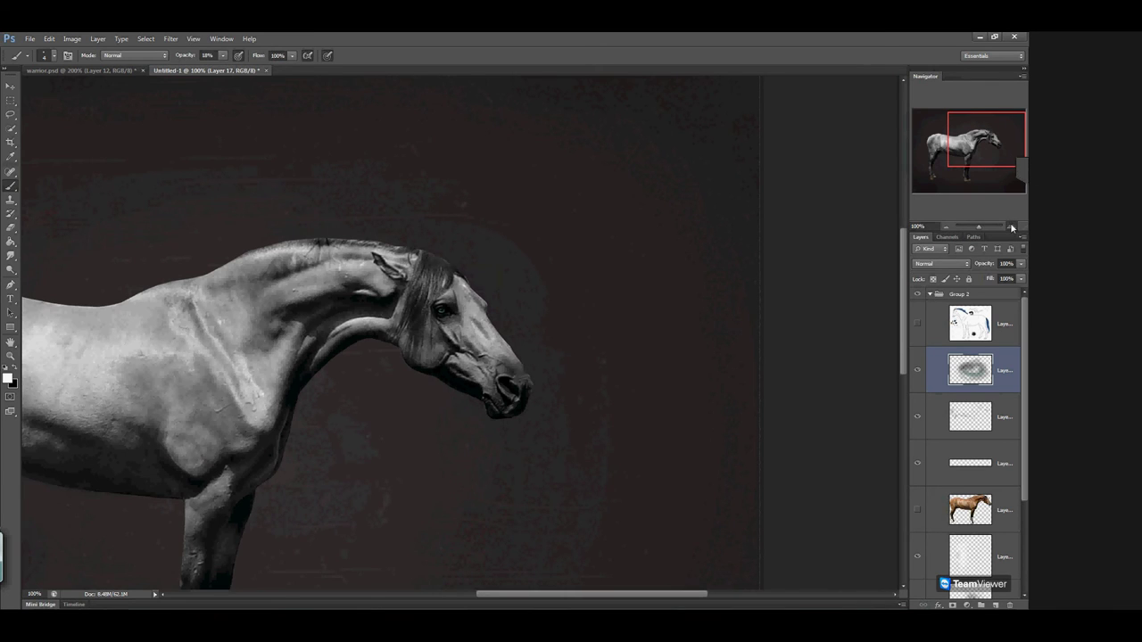
Choose a medium green as the painting colour for the horse's eye and return to the Brush tool
click(1013, 227)
click(1013, 227)
click(1013, 228)
click(1012, 228)
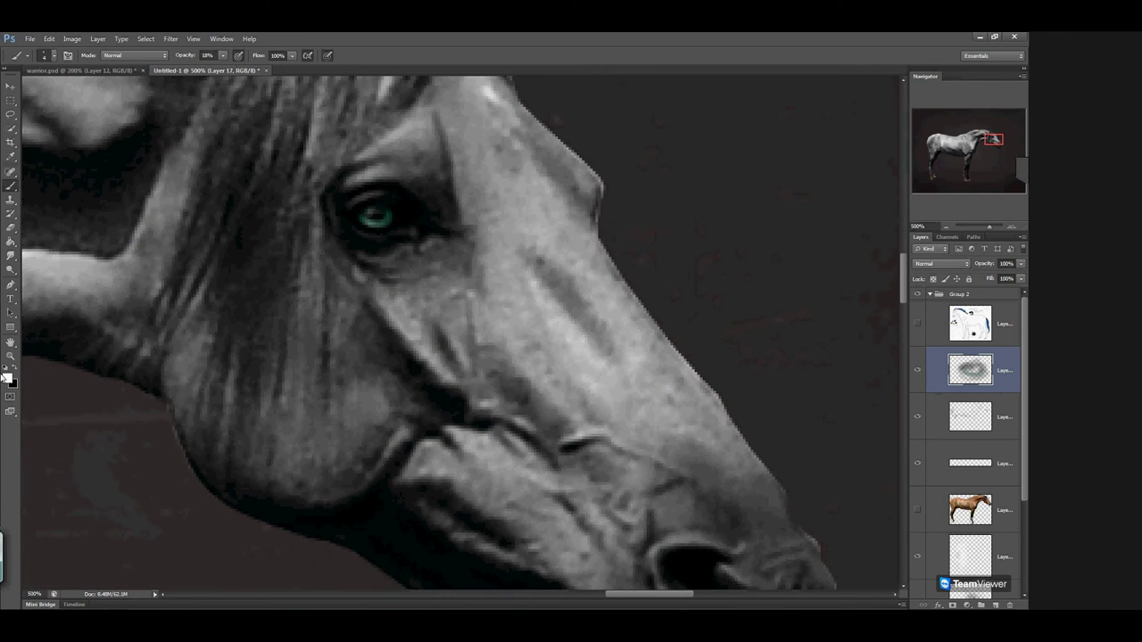
click(13, 368)
click(8, 375)
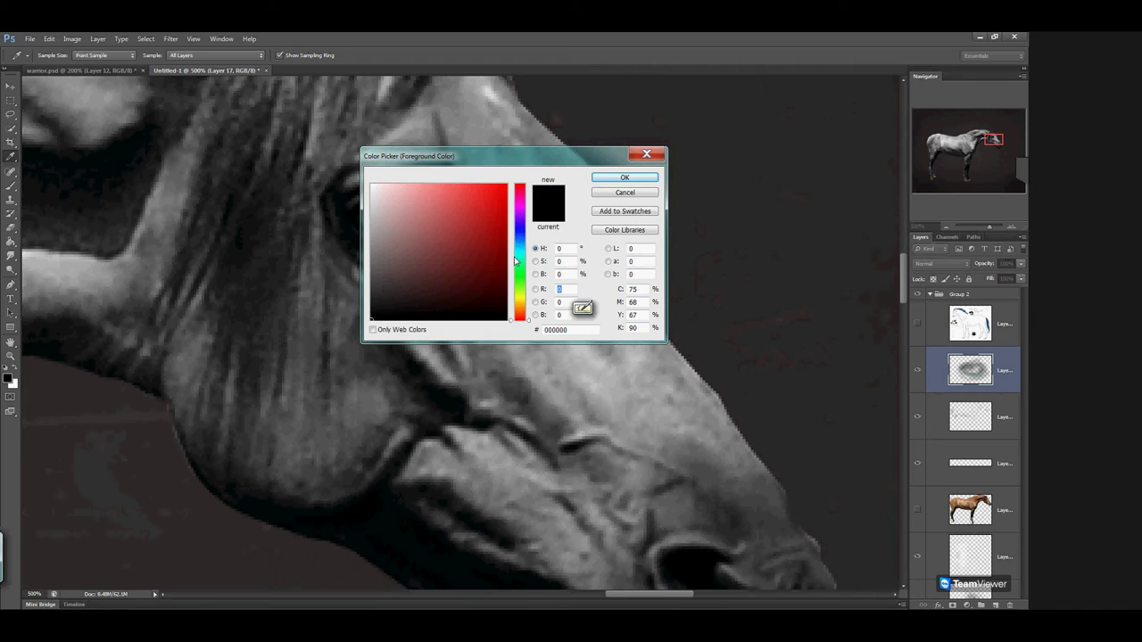
drag(524, 261, 522, 276)
click(457, 254)
click(458, 242)
click(623, 178)
key(b)
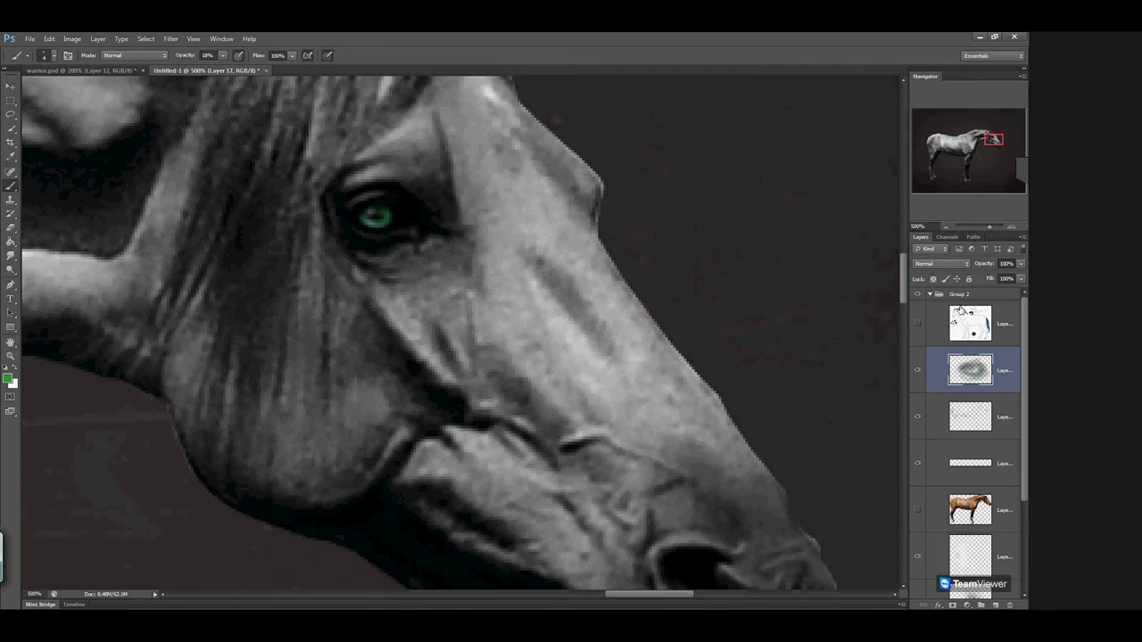
Paint the medium green over the horse's iris with the small 18% opacity brush
click(947, 229)
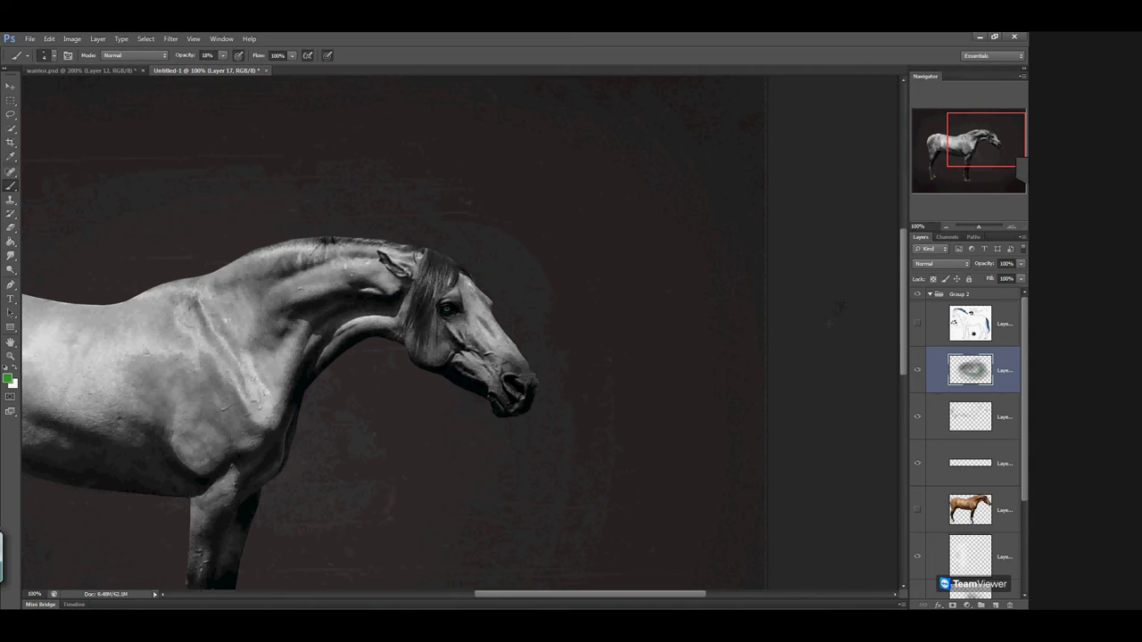
drag(527, 276, 549, 240)
click(1011, 226)
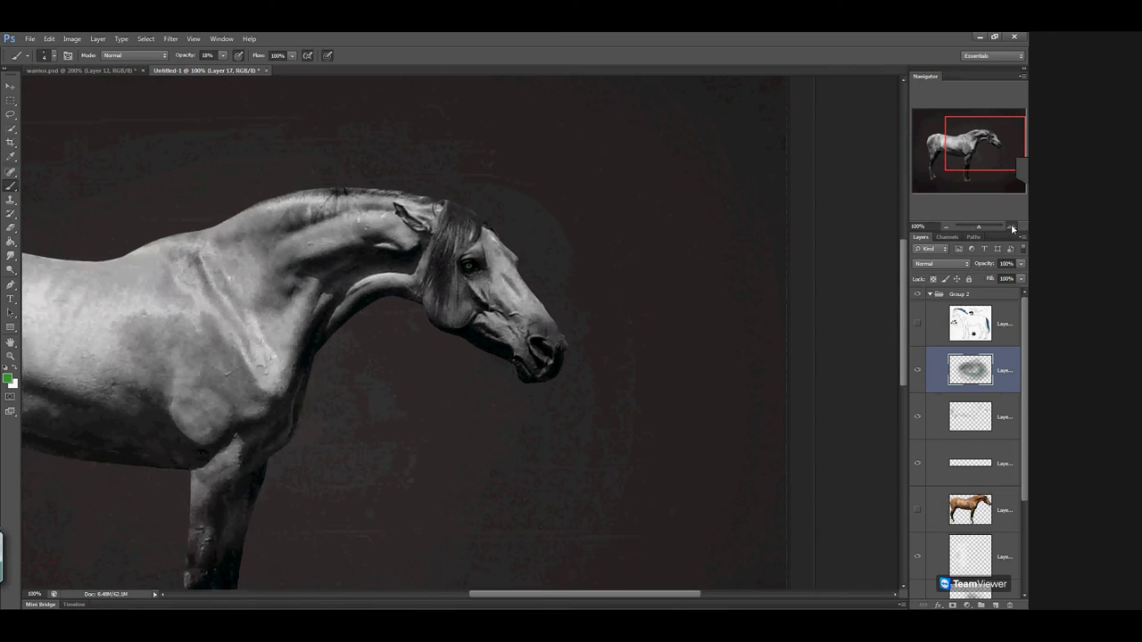
scroll(523, 186, up, 3)
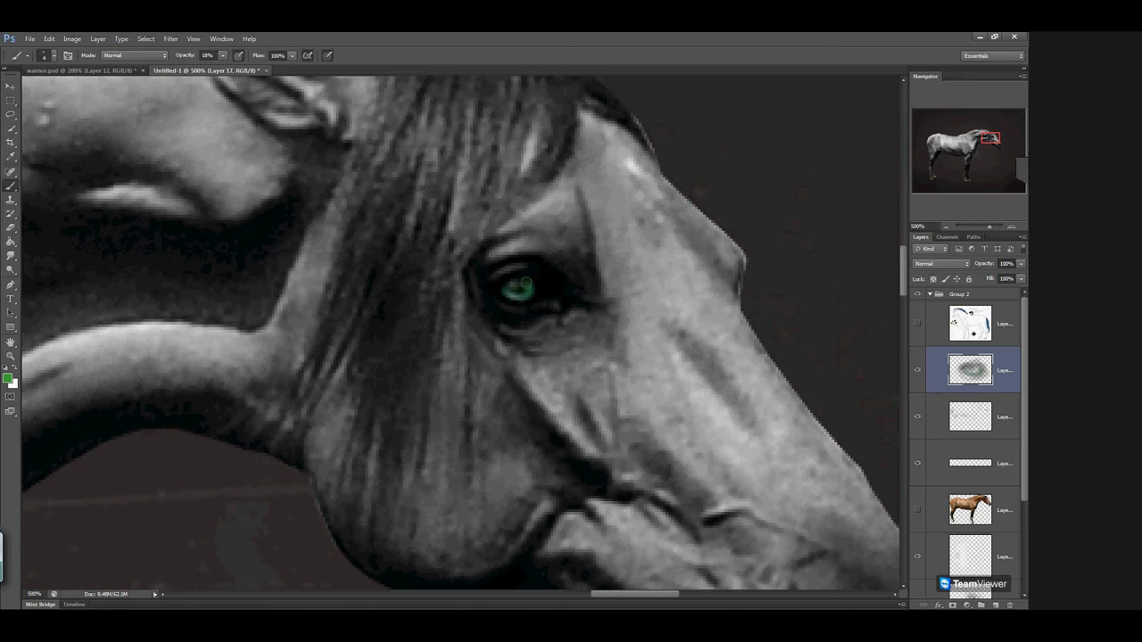
drag(520, 287, 532, 284)
click(947, 226)
click(947, 226)
click(947, 226)
click(947, 226)
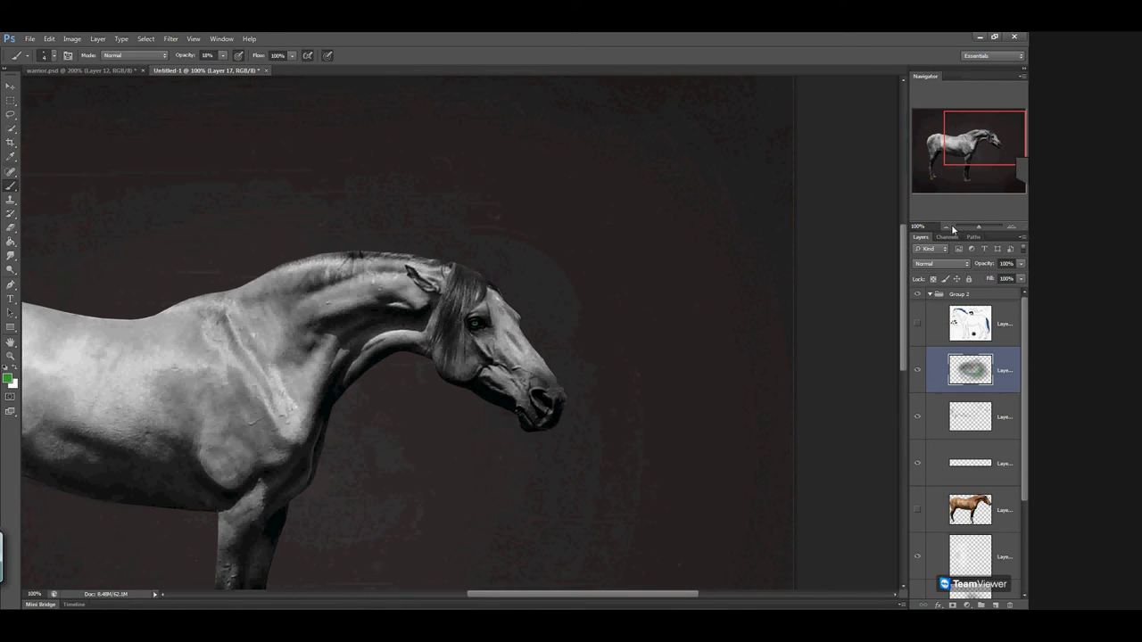
click(944, 227)
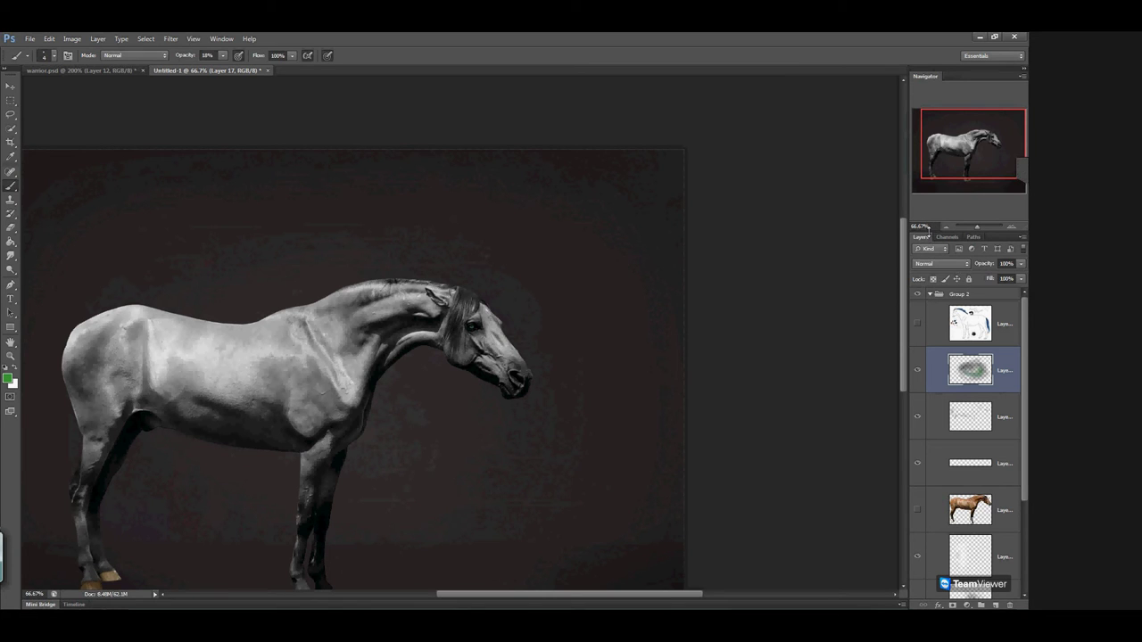
Reset the painting colour to black and darken the lower edge of the green iris
click(1012, 227)
click(1011, 227)
click(1012, 226)
click(1012, 227)
click(1012, 227)
key(ctrl+plus)
key(d)
click(947, 228)
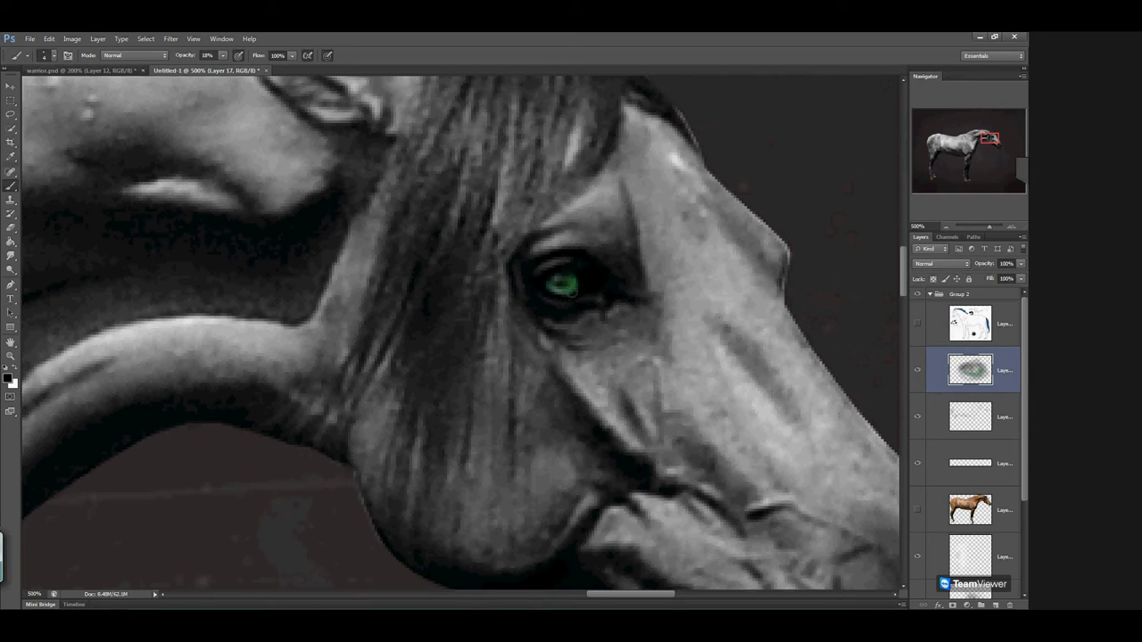
click(562, 300)
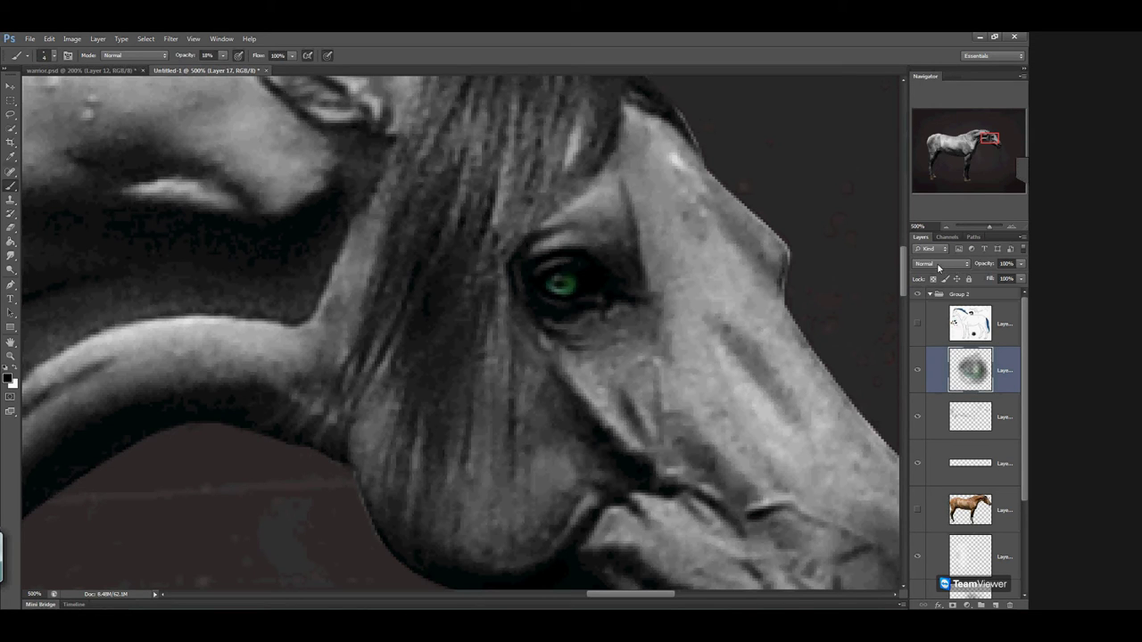
Examine how the green eye looks on the whole horse at reduced and normal magnification
click(947, 224)
click(947, 224)
click(946, 223)
click(946, 224)
click(947, 224)
click(947, 223)
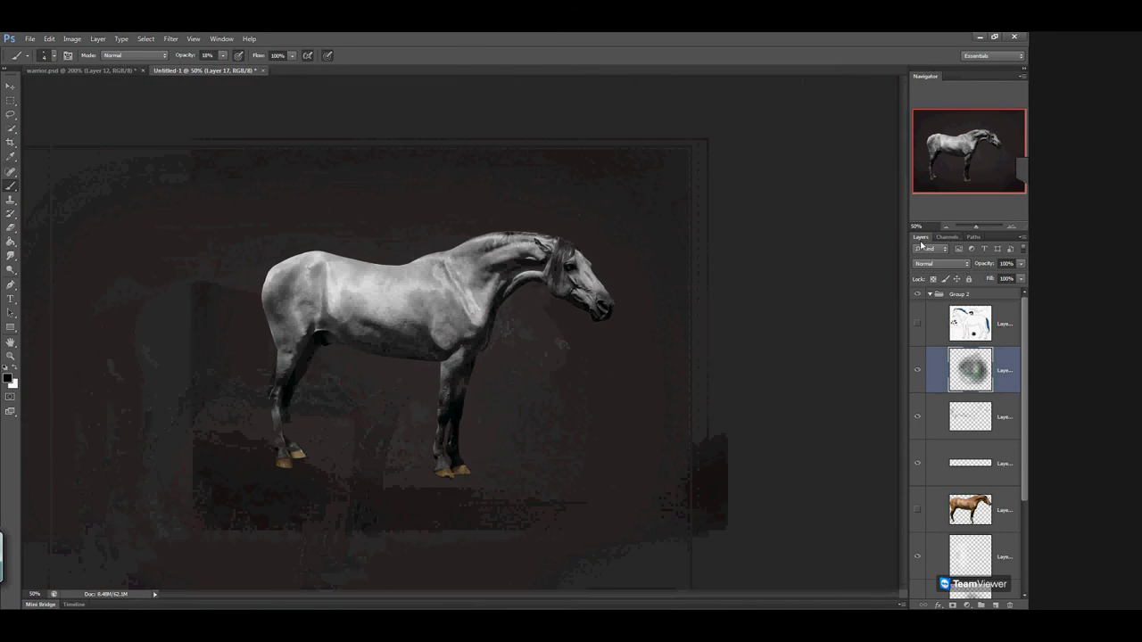
click(1011, 226)
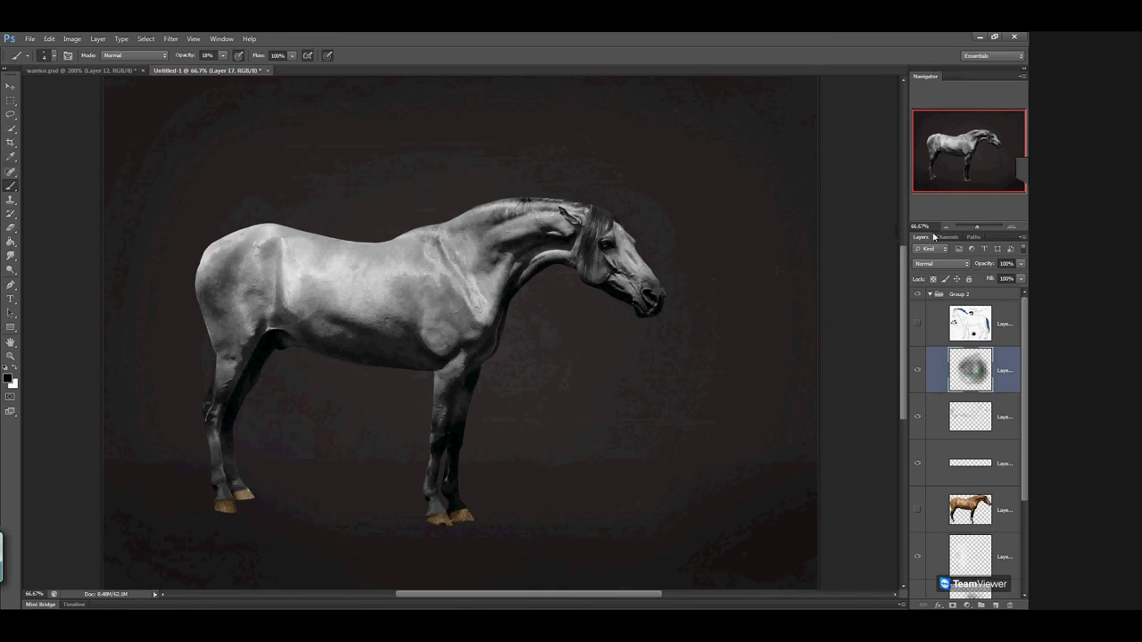
click(1011, 226)
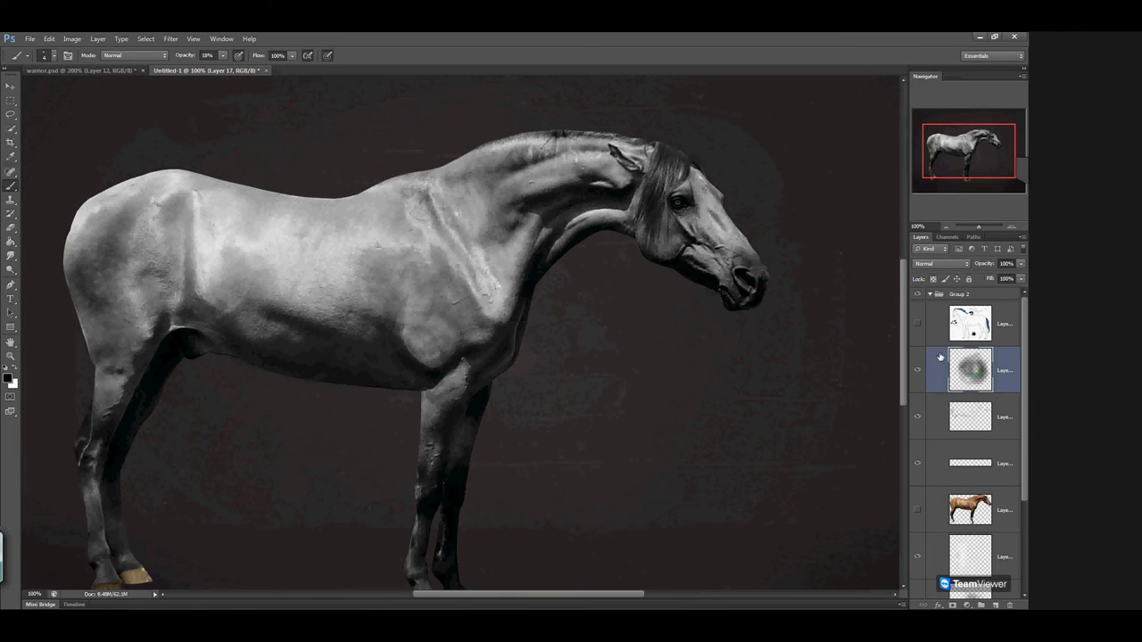
Duplicate the grey horse layer, Layer 10 copy, within the same document
scroll(1001, 526, down, 3)
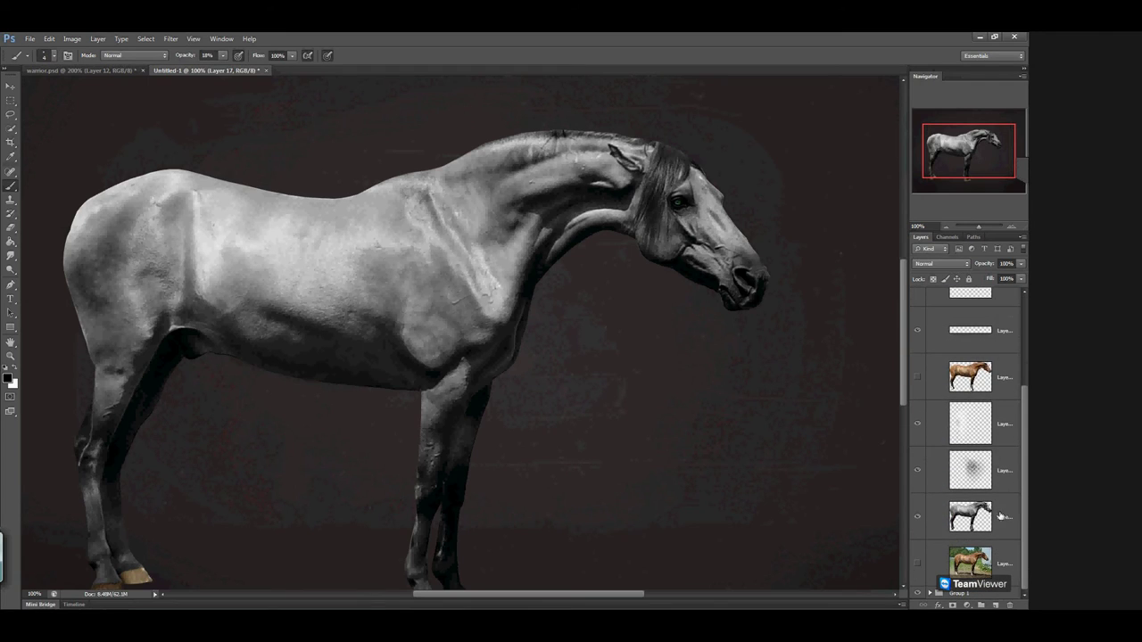
right_click(1000, 516)
click(932, 155)
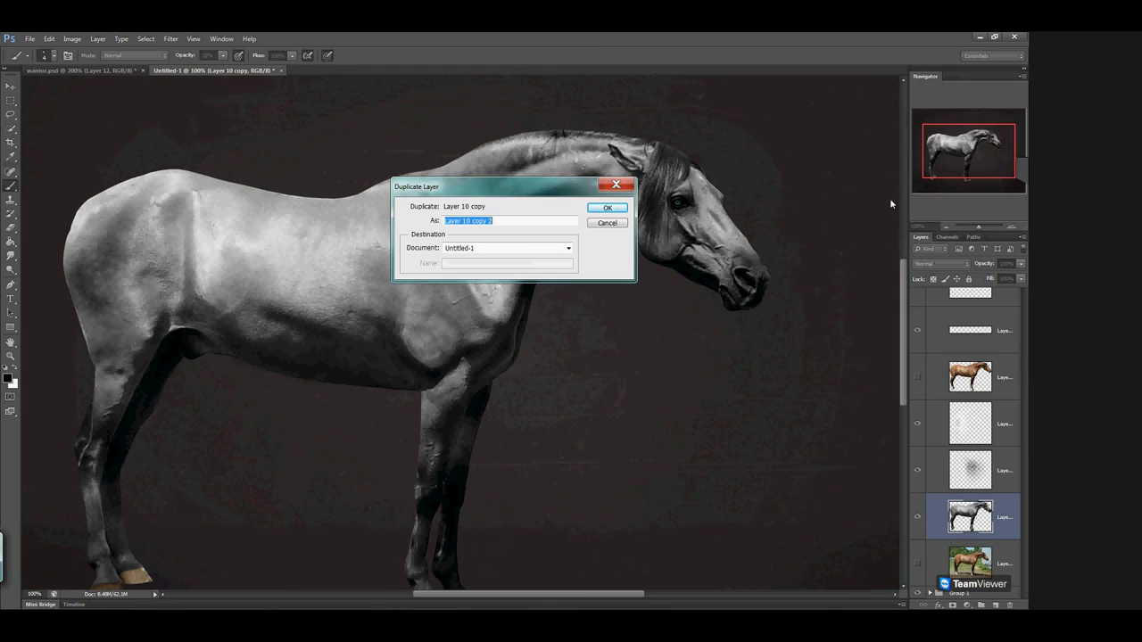
click(606, 207)
Switch to the Smudge tool at 13% strength with a soft 19 px brush
click(11, 242)
click(10, 256)
click(207, 54)
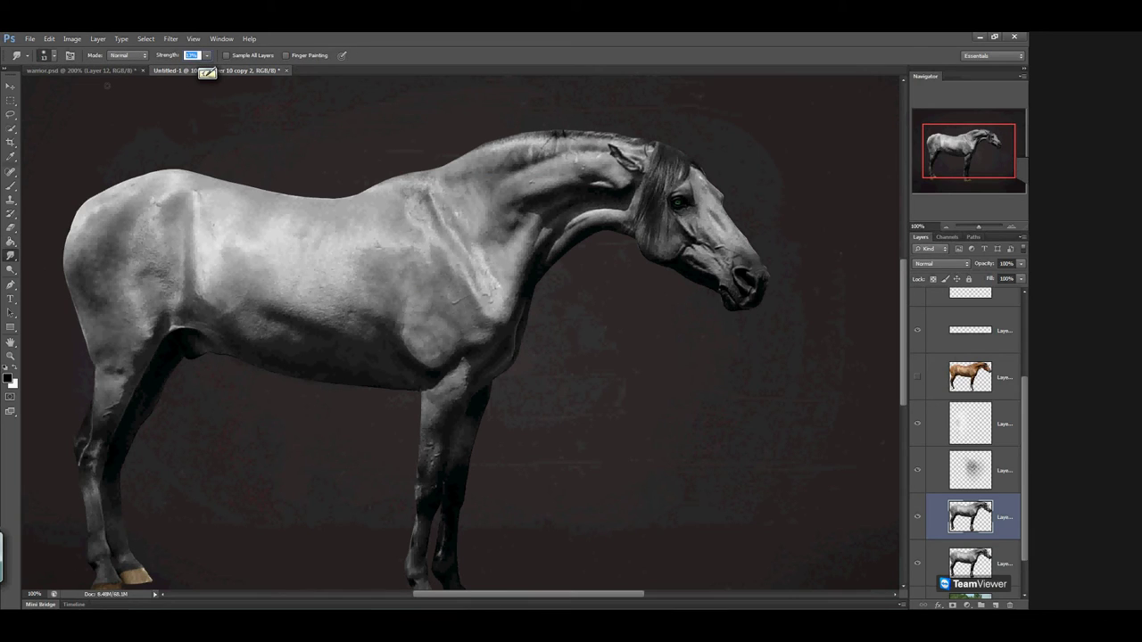
text(1)
key(Escape)
click(43, 59)
drag(24, 92, 27, 92)
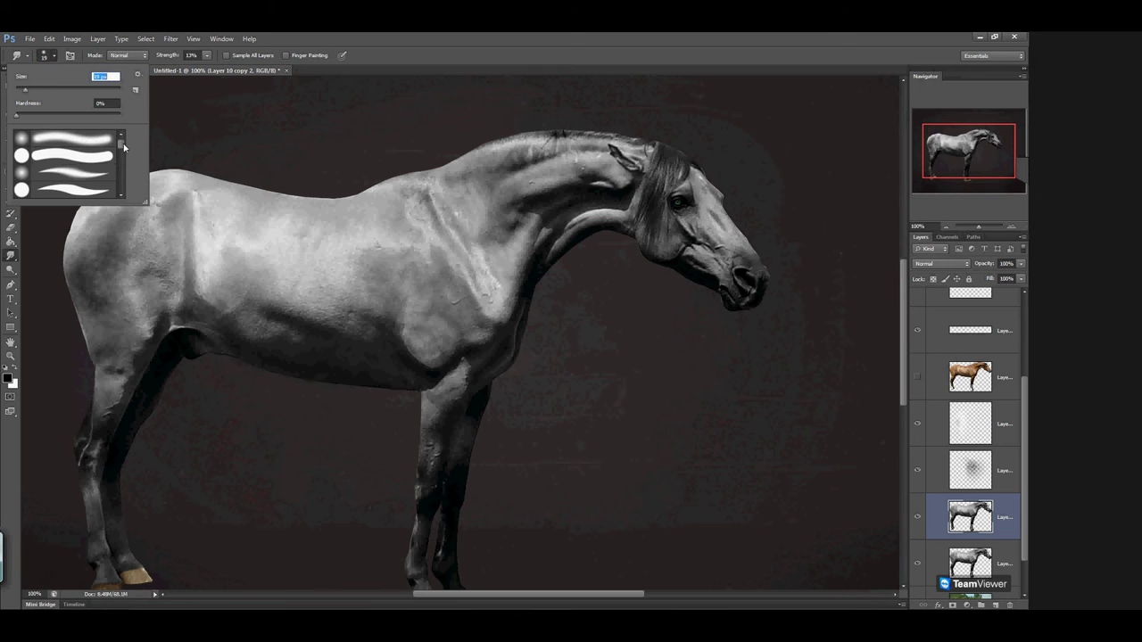
Reduce the smudge brush size and smooth the coat around the horse's mouth, muzzle and lower cheek
click(1011, 227)
click(1011, 226)
click(1011, 227)
drag(979, 154, 1005, 145)
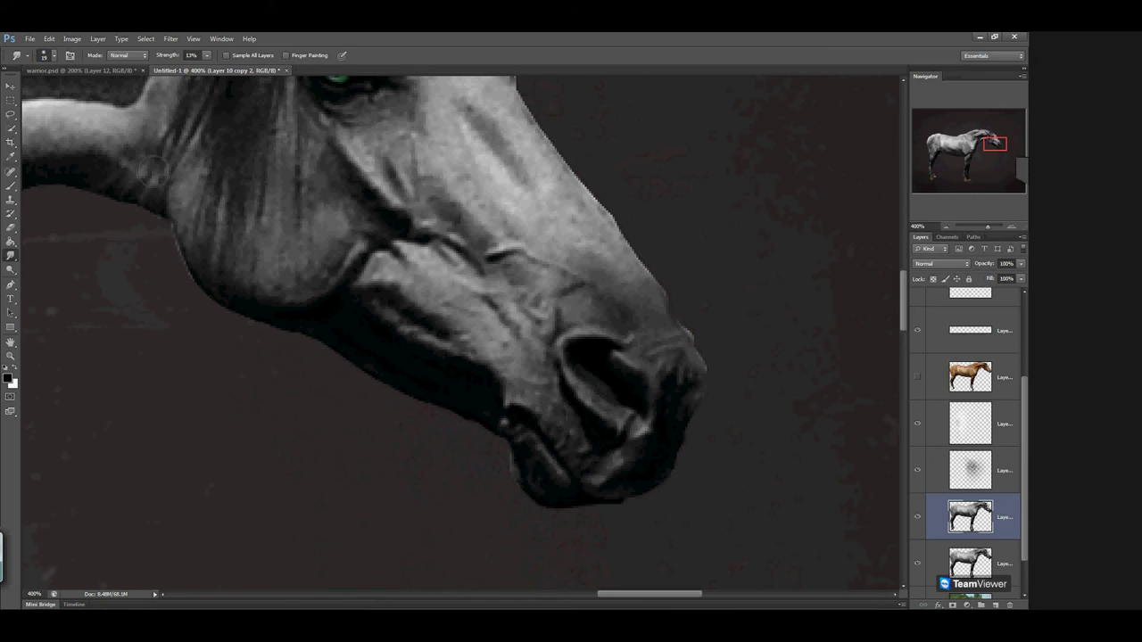
click(54, 55)
drag(27, 90, 21, 92)
click(556, 409)
mouse_move(610, 458)
mouse_down()
mouse_move(610, 479)
mouse_move(669, 430)
mouse_up()
drag(467, 235, 519, 331)
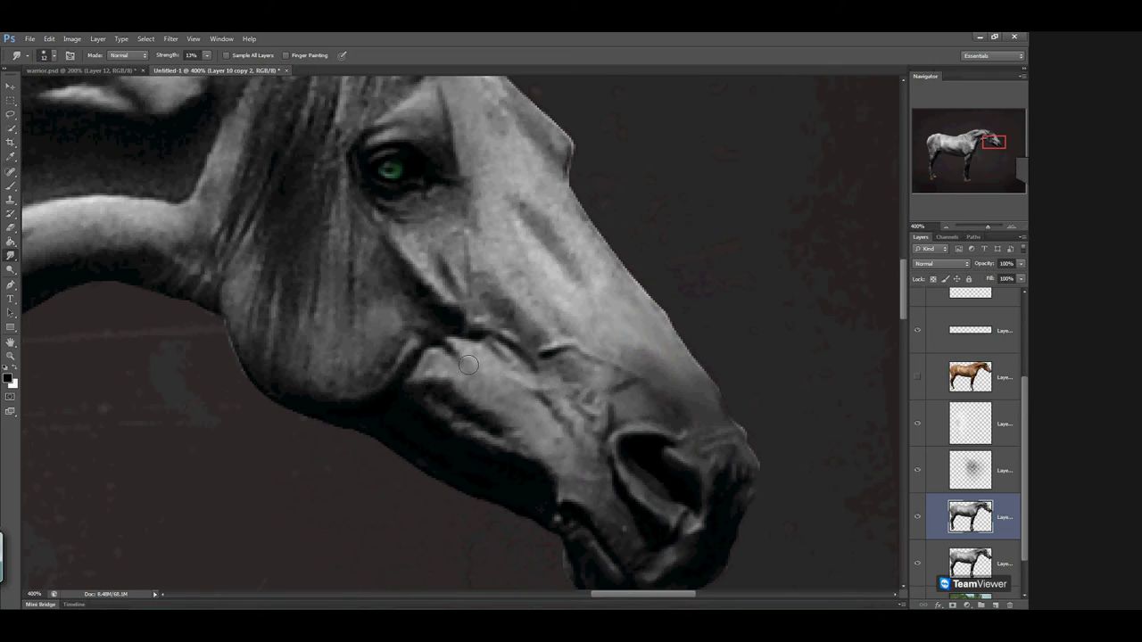
mouse_move(446, 360)
mouse_down()
mouse_move(465, 342)
mouse_move(497, 358)
mouse_up()
Smudge the coat along the bridge of the nose, the forehead and around the eye
scroll(522, 331, up, 2)
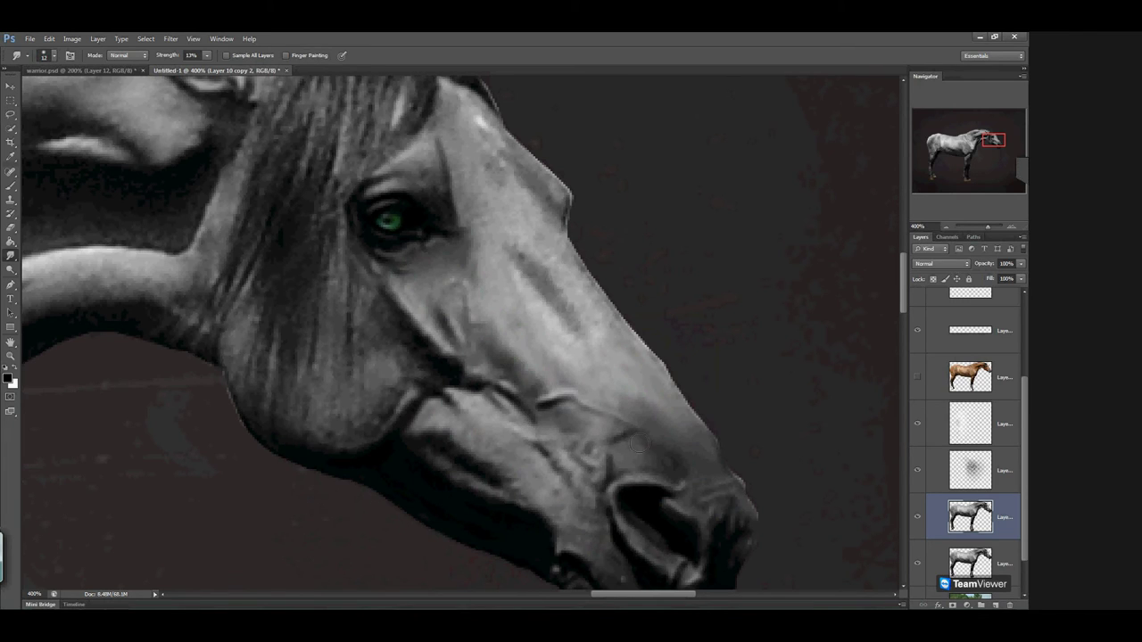
mouse_move(538, 302)
mouse_down()
mouse_move(505, 292)
mouse_move(551, 296)
mouse_move(553, 258)
mouse_move(571, 298)
mouse_move(605, 314)
mouse_move(597, 297)
mouse_move(671, 394)
mouse_up()
mouse_move(505, 236)
mouse_down()
mouse_move(480, 206)
mouse_move(477, 225)
mouse_move(469, 199)
mouse_move(503, 212)
mouse_move(533, 201)
mouse_move(465, 108)
mouse_move(559, 210)
mouse_move(553, 191)
mouse_move(465, 120)
mouse_move(447, 156)
mouse_up()
drag(440, 205, 405, 240)
Smudge the horse's jaw and cheek along the hanging strands of hair
mouse_move(1024, 435)
mouse_down()
mouse_move(1023, 329)
mouse_move(1025, 429)
mouse_up()
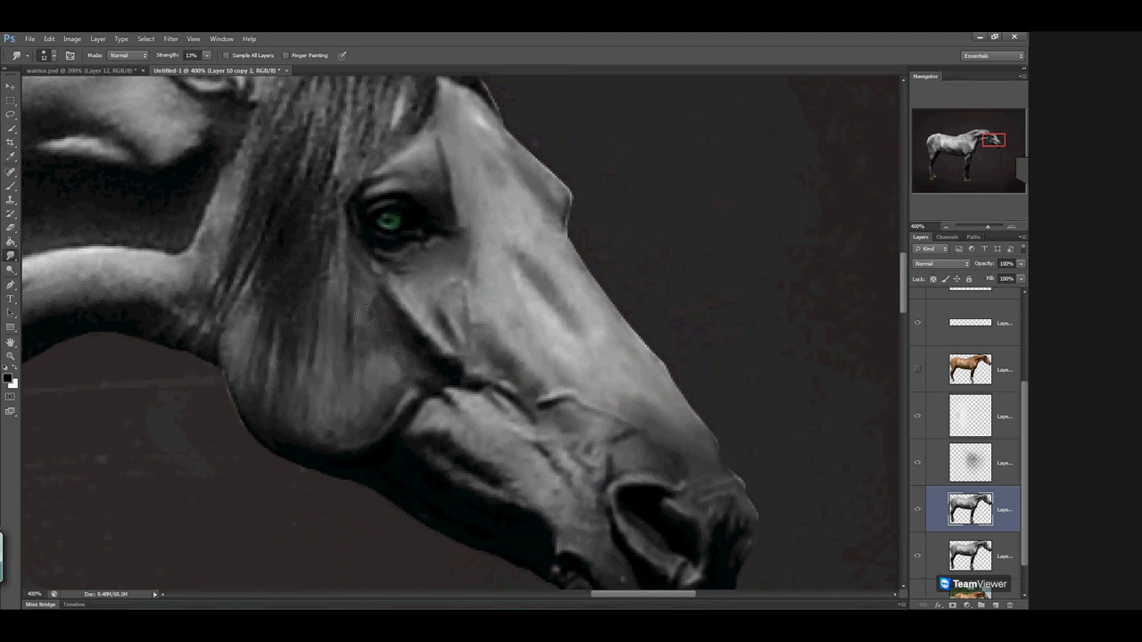
mouse_move(213, 279)
mouse_down()
mouse_move(356, 361)
mouse_move(343, 358)
mouse_move(325, 378)
mouse_up()
drag(310, 306, 295, 309)
drag(335, 195, 320, 351)
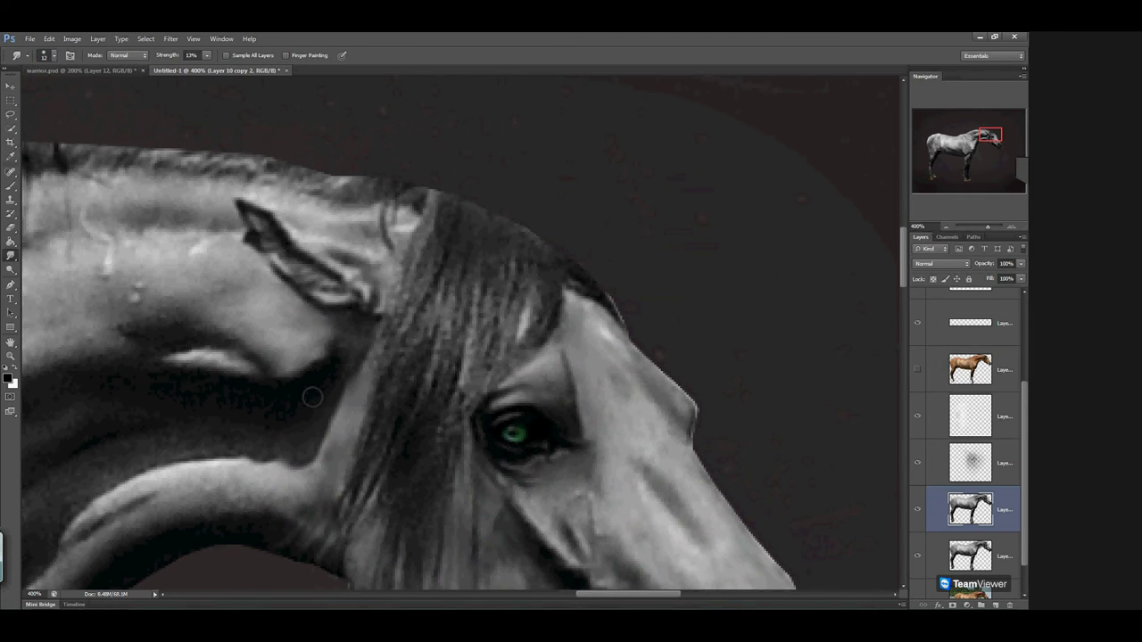
Set the smudge brush to 30 px and smooth the coat on the horse's neck and chest
click(946, 227)
click(946, 228)
click(945, 228)
click(946, 227)
mouse_move(949, 184)
mouse_down()
mouse_move(943, 176)
mouse_move(940, 188)
mouse_up()
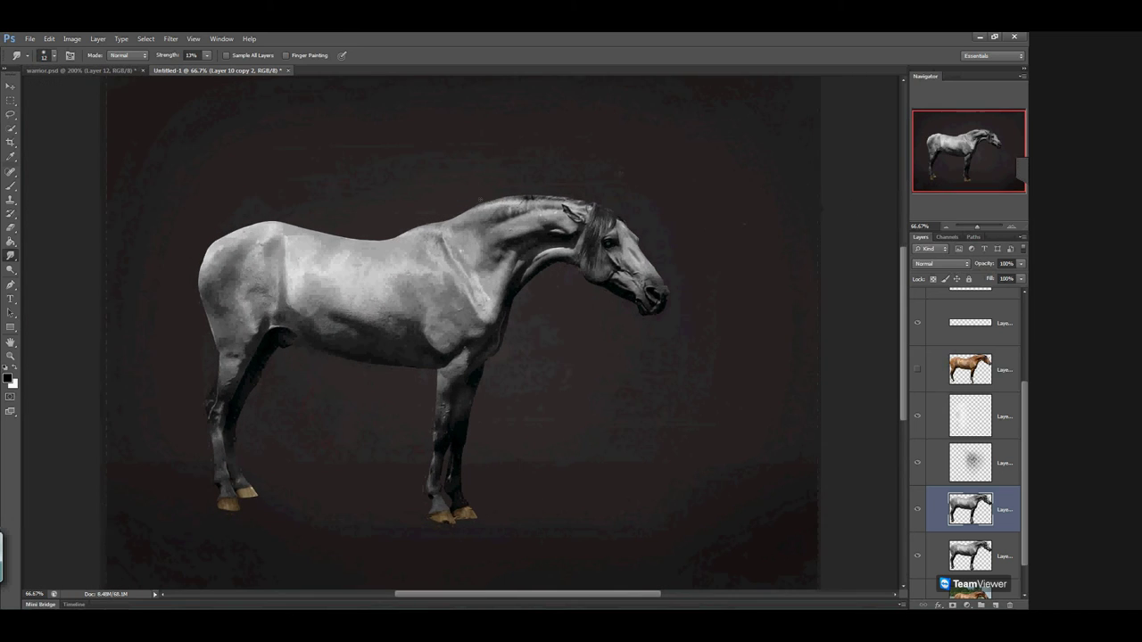
click(54, 56)
click(31, 90)
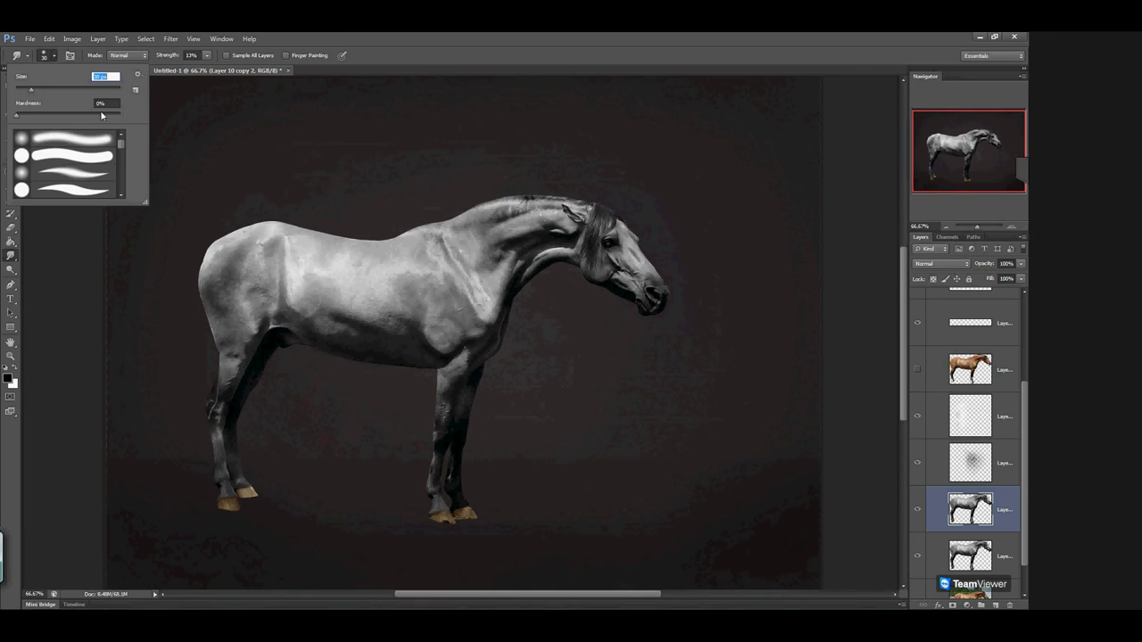
key(Return)
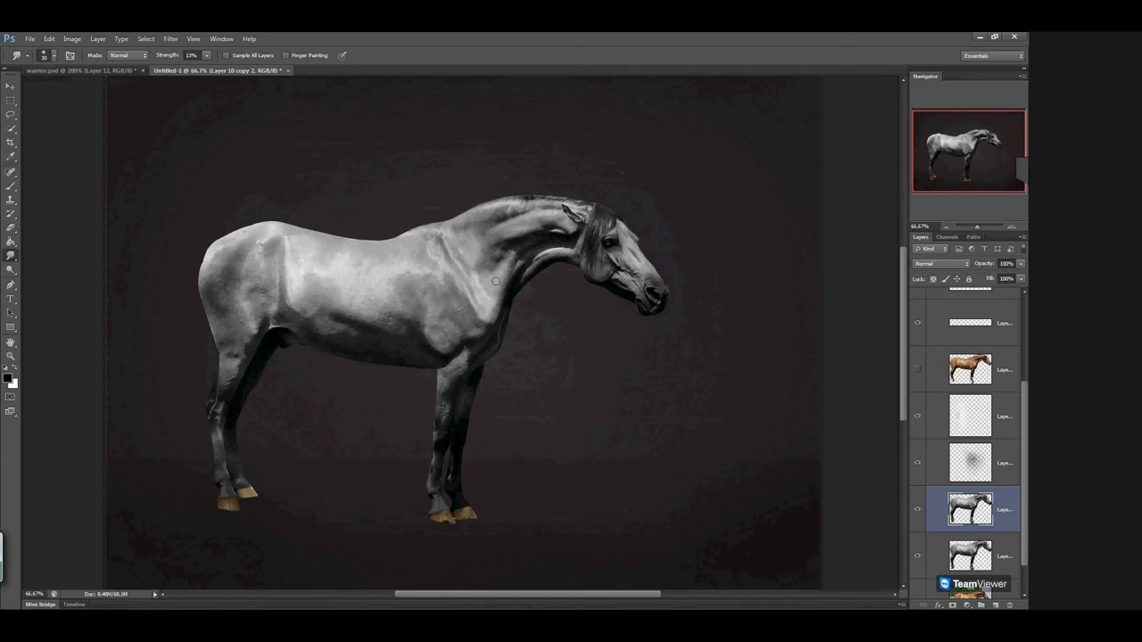
drag(539, 238, 560, 243)
key(Delete)
key(ctrl+z)
Enlarge the smudge brush to 49 px and smooth the coat across the horse's body and hindquarters
click(54, 58)
drag(35, 89, 41, 90)
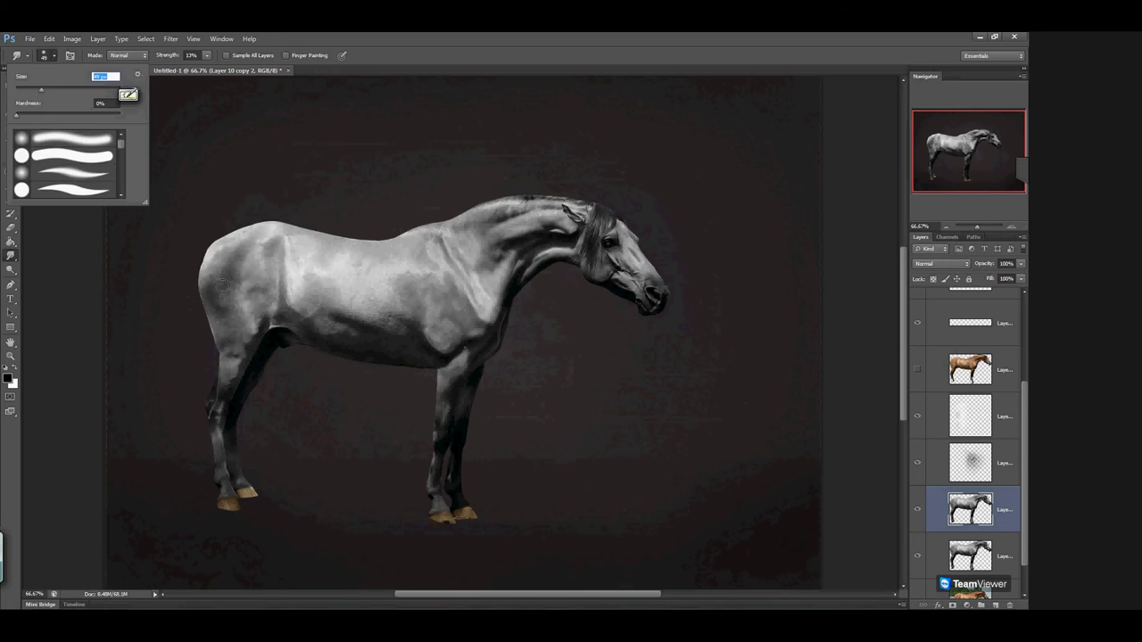
click(198, 306)
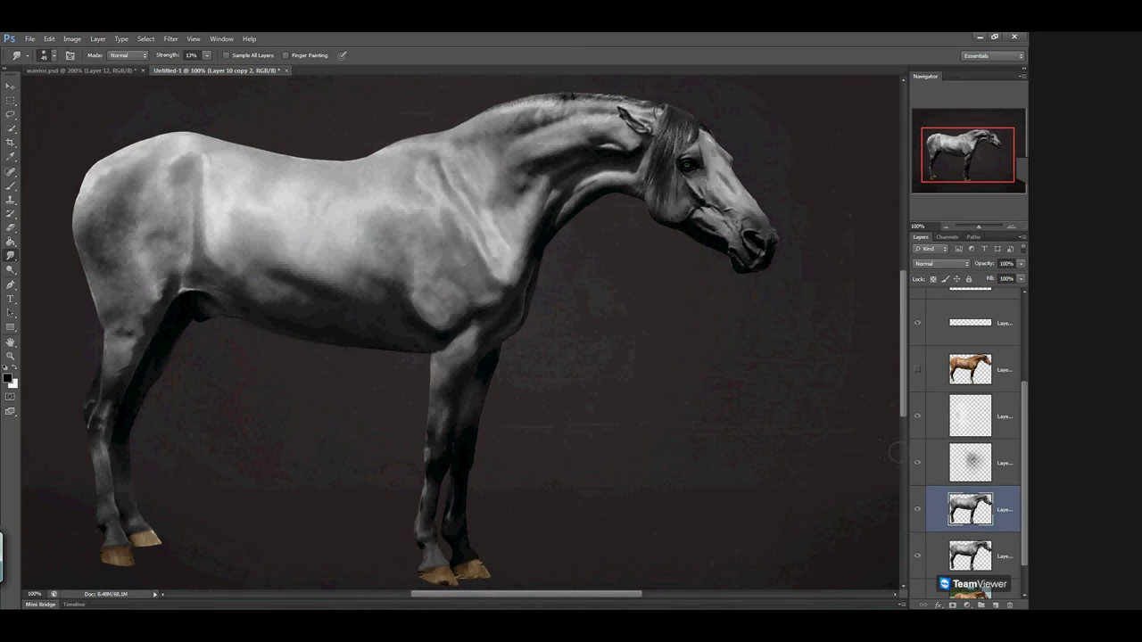
Compare the horse with and without the smudged copy and the Layer 14 texture
click(917, 510)
click(918, 510)
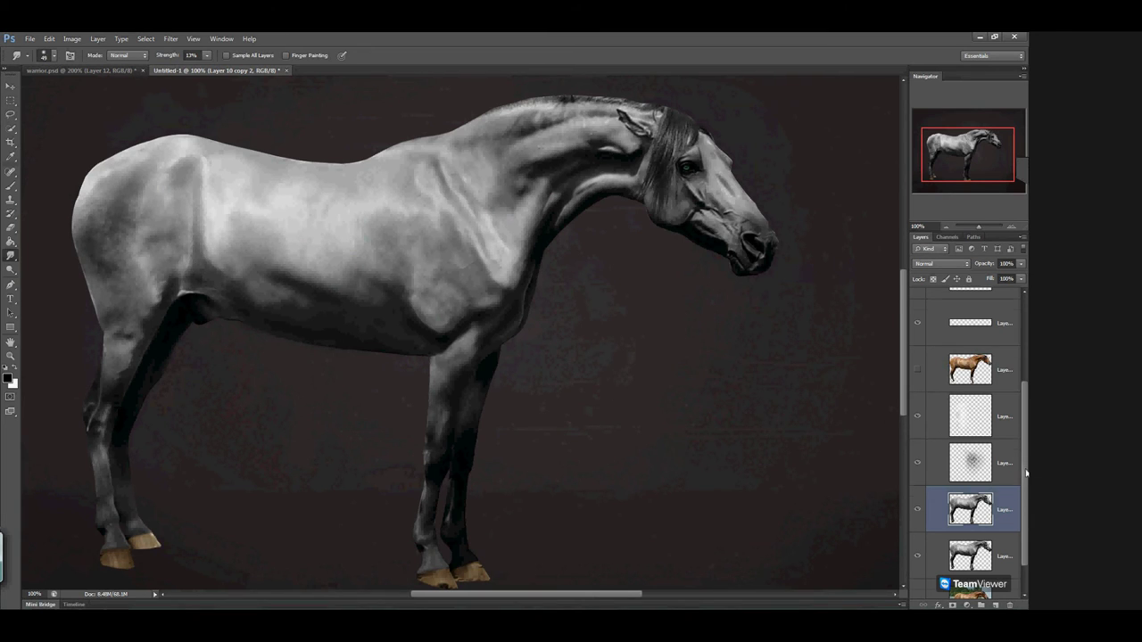
scroll(1026, 473, up, 3)
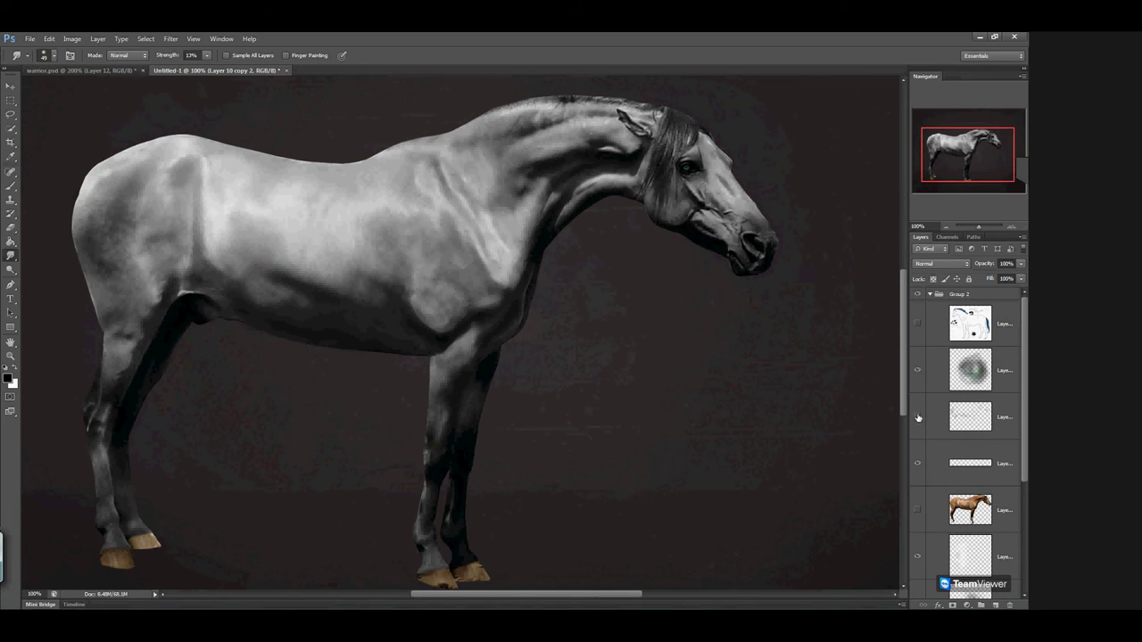
click(918, 416)
click(919, 417)
click(920, 421)
click(922, 424)
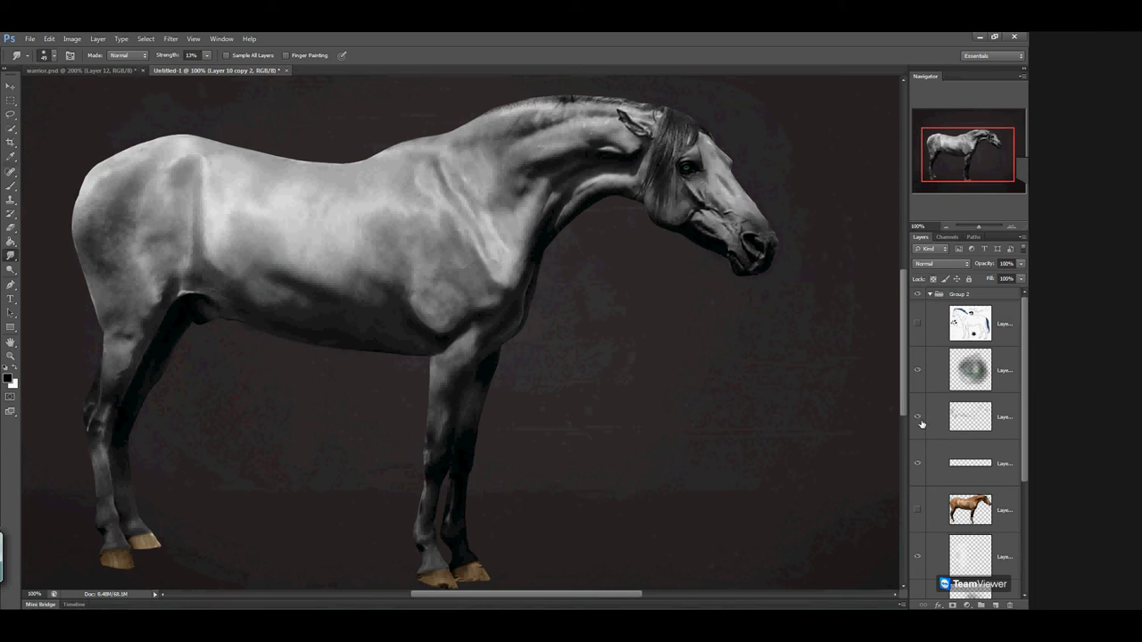
Add a new layer above Layer 14 and set the Brush tool to a size of 3 px
click(1004, 430)
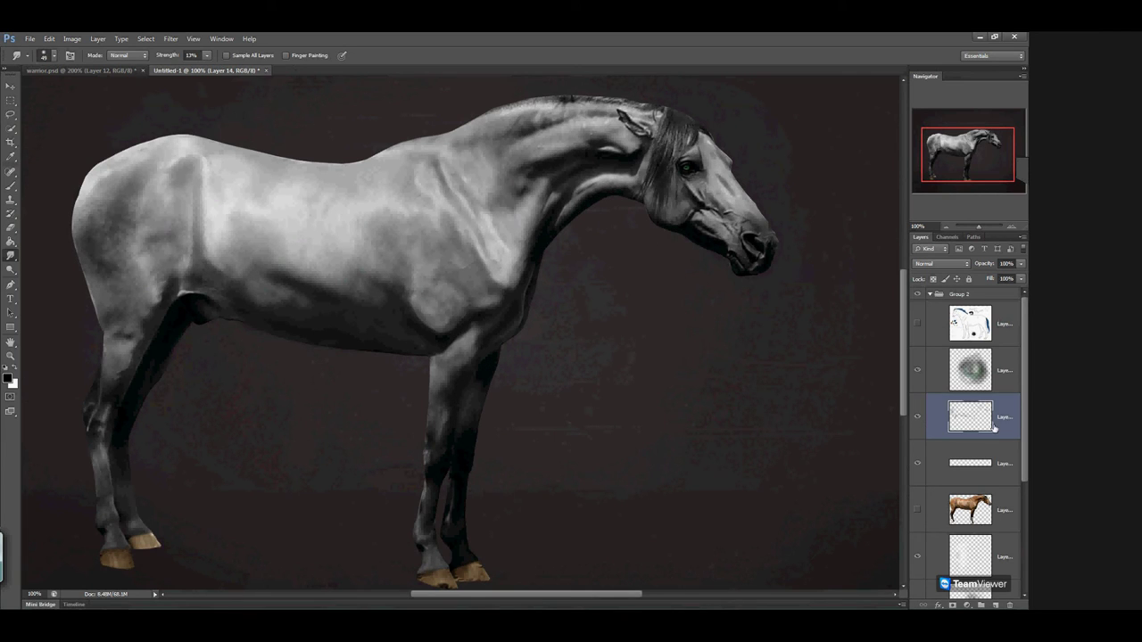
click(995, 605)
click(10, 185)
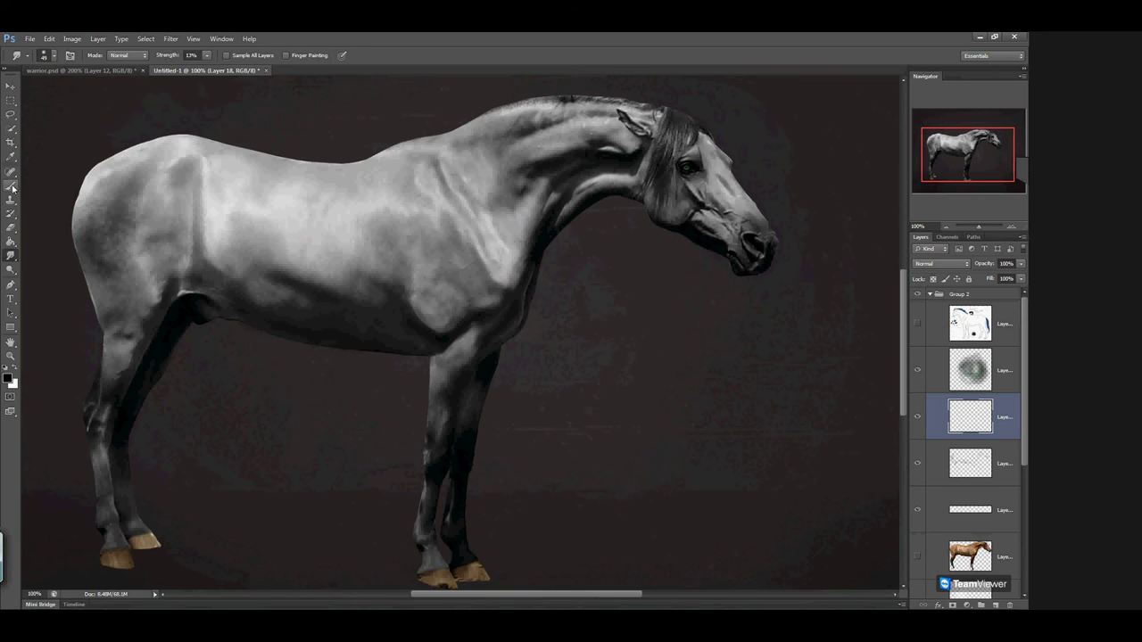
click(55, 56)
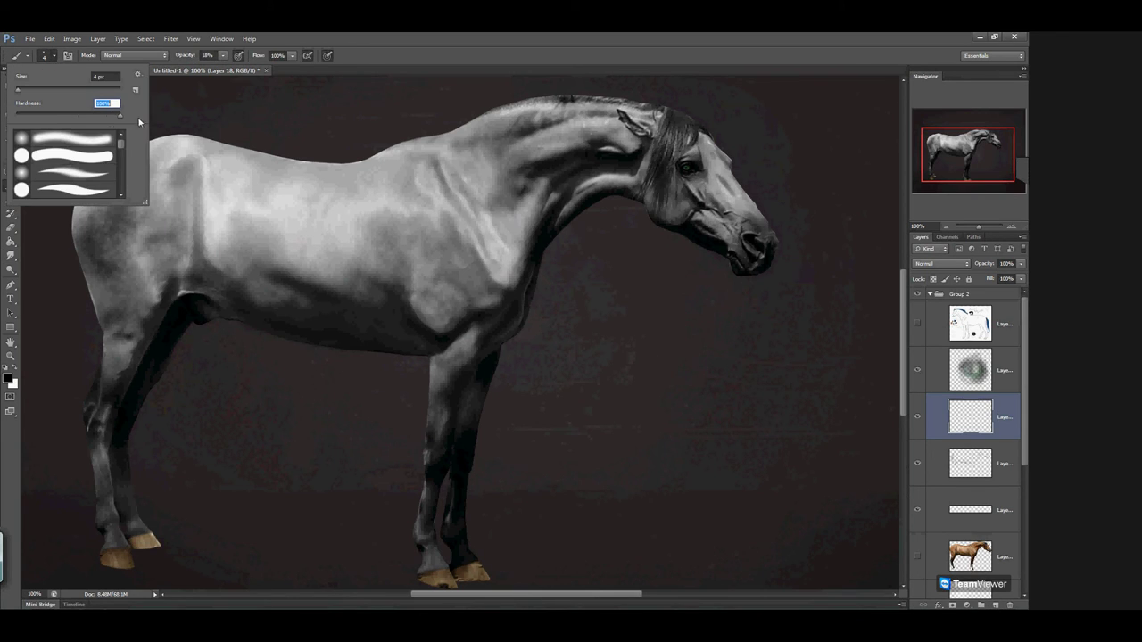
click(95, 78)
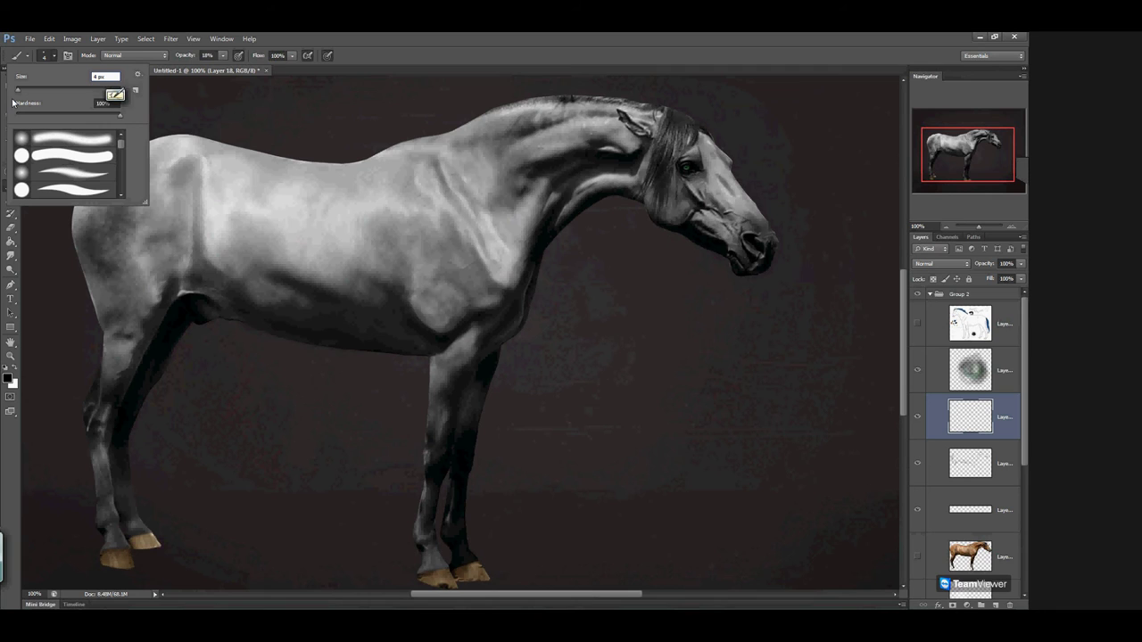
text(3)
key(Return)
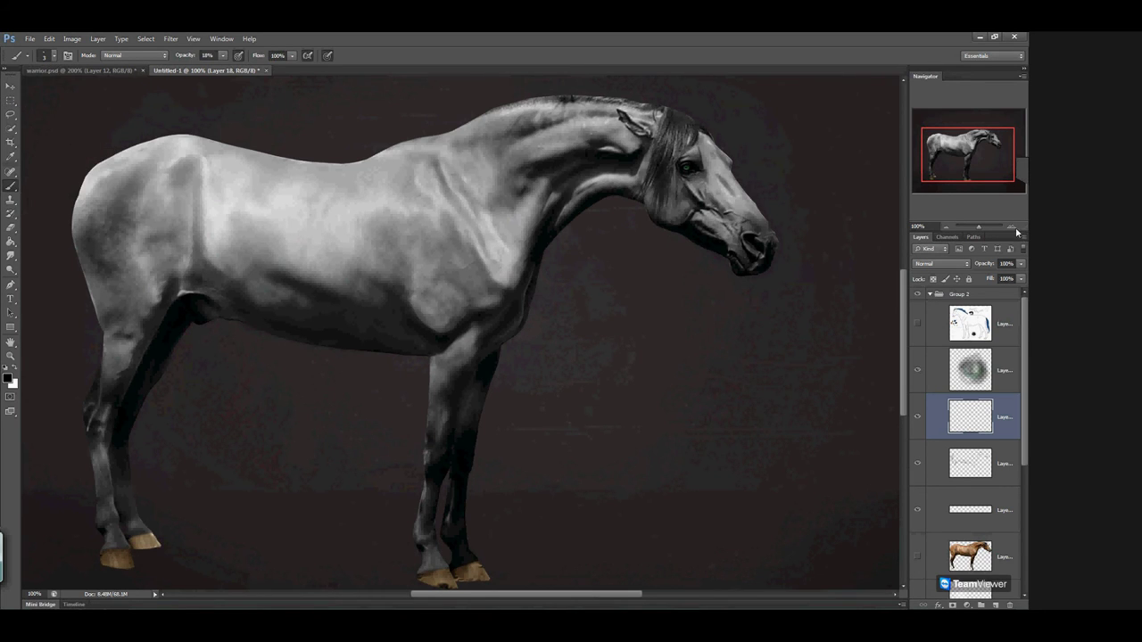
Paint a thin white highlight along the cheekbone crease below the horse's eye with the 3 px Brush tool
click(1012, 227)
click(1012, 228)
click(1012, 227)
drag(972, 154, 996, 138)
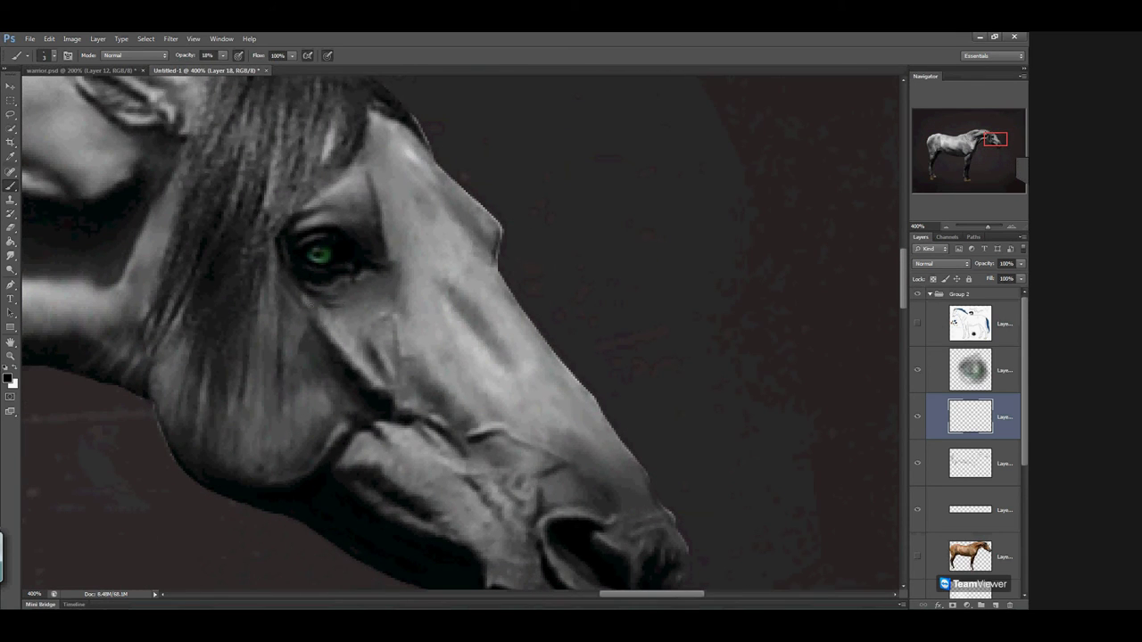
click(14, 367)
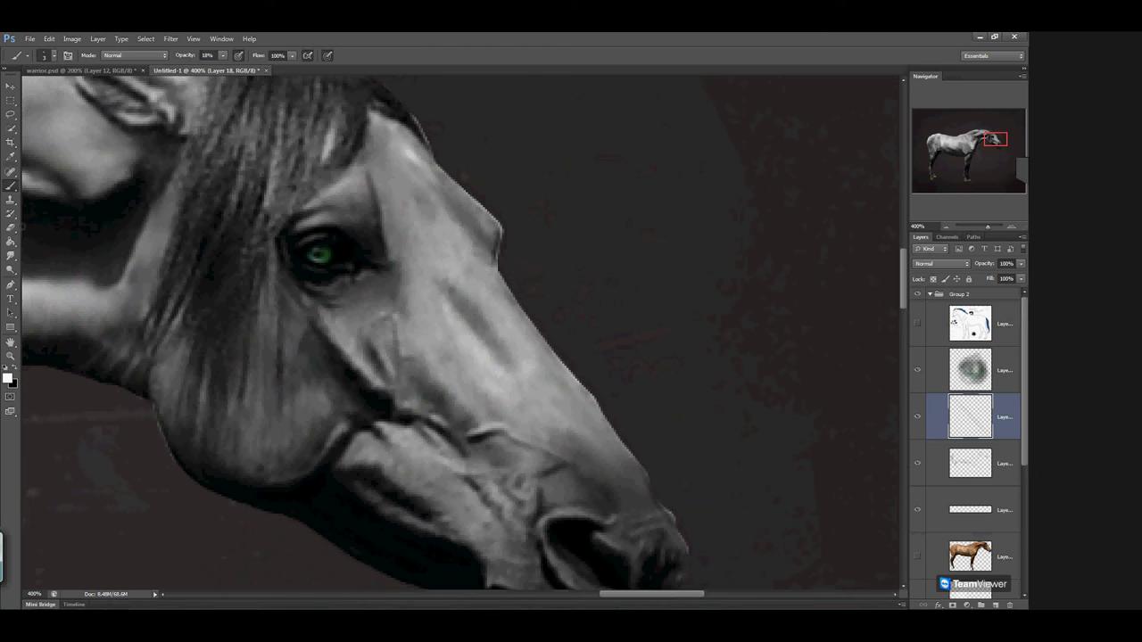
click(10, 227)
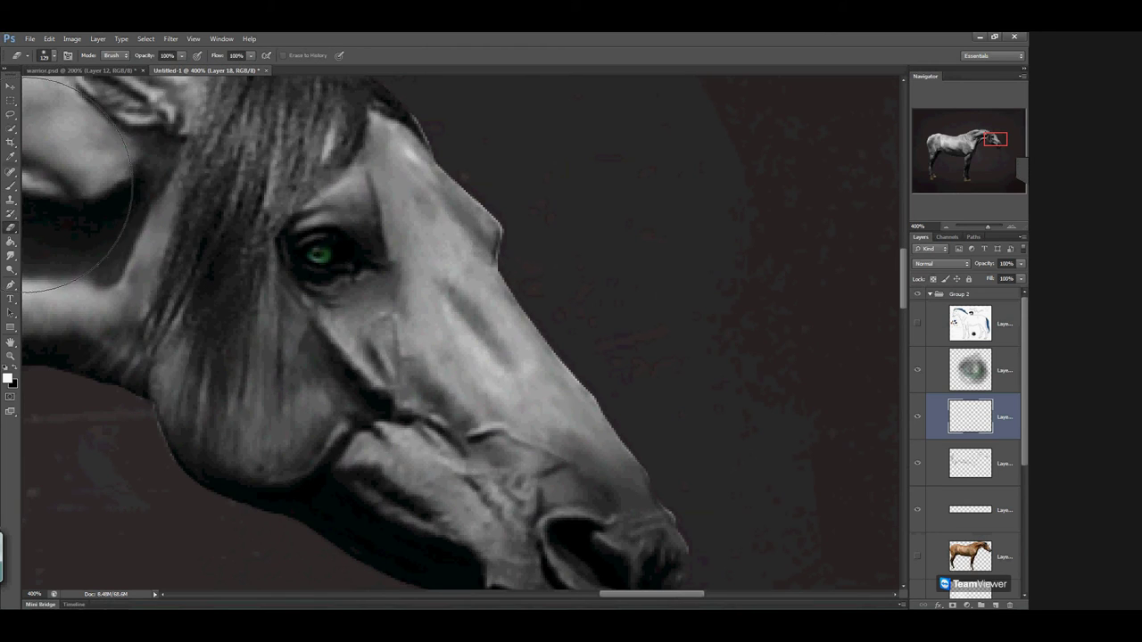
click(11, 185)
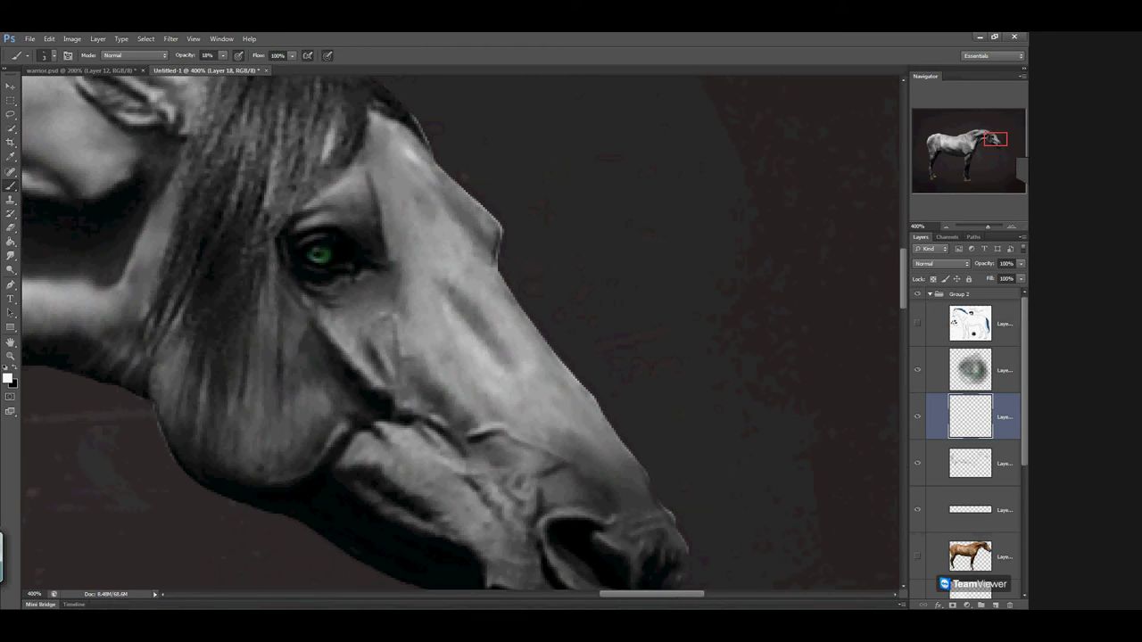
mouse_move(375, 381)
mouse_down()
mouse_move(346, 348)
mouse_move(371, 377)
mouse_up()
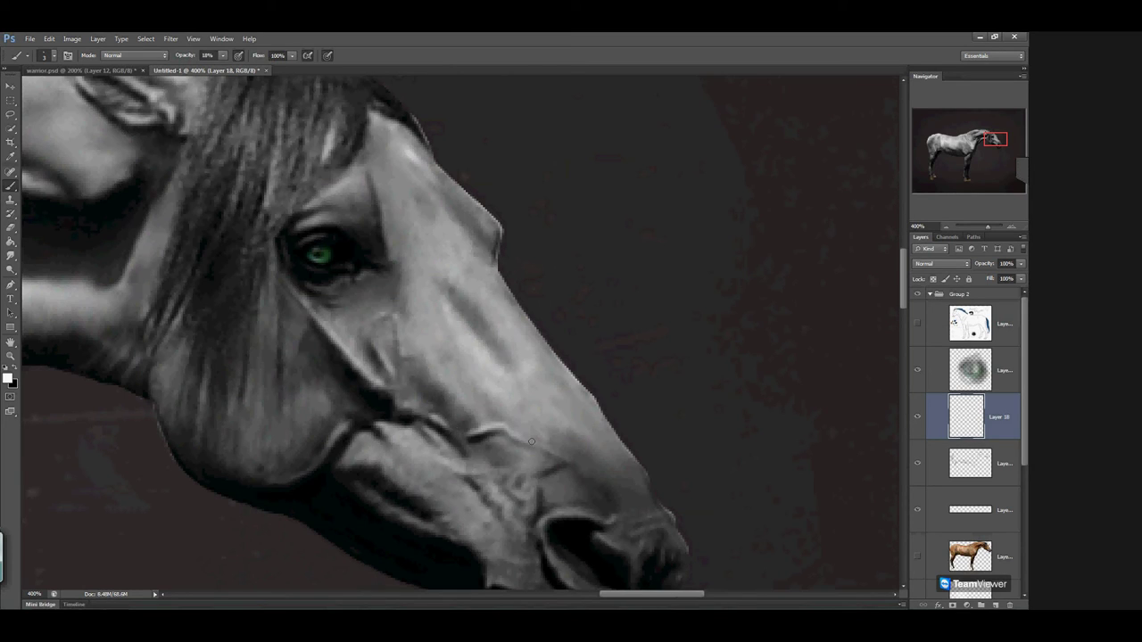
Paint fine white highlights around the horse's nostril, the tip of the muzzle and the lips
drag(434, 459, 325, 301)
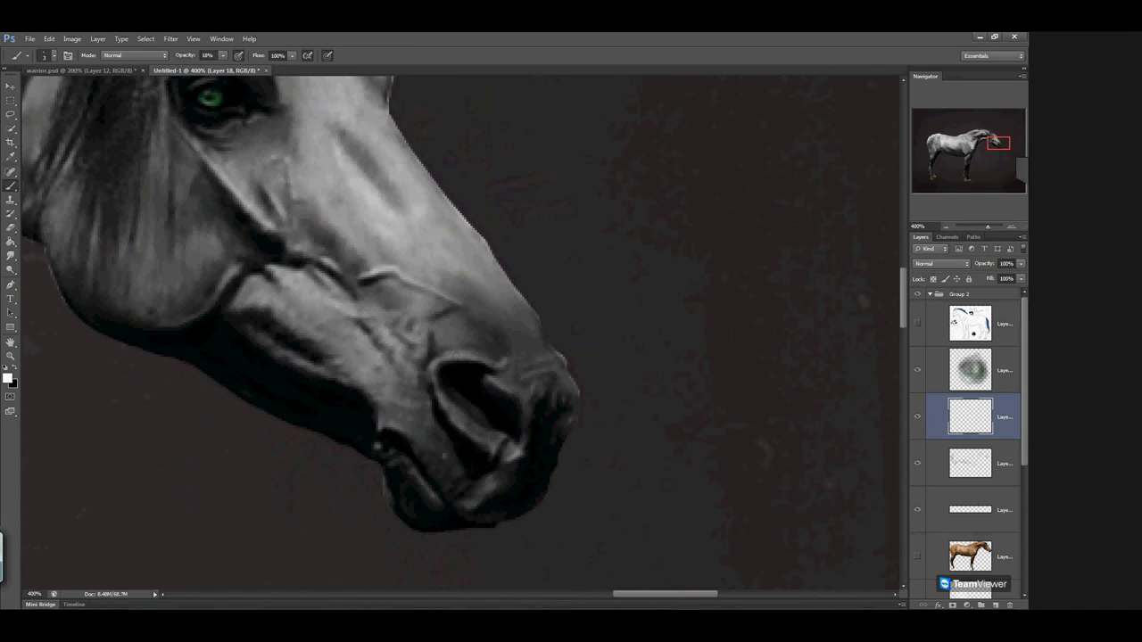
drag(450, 409, 479, 438)
drag(461, 397, 472, 407)
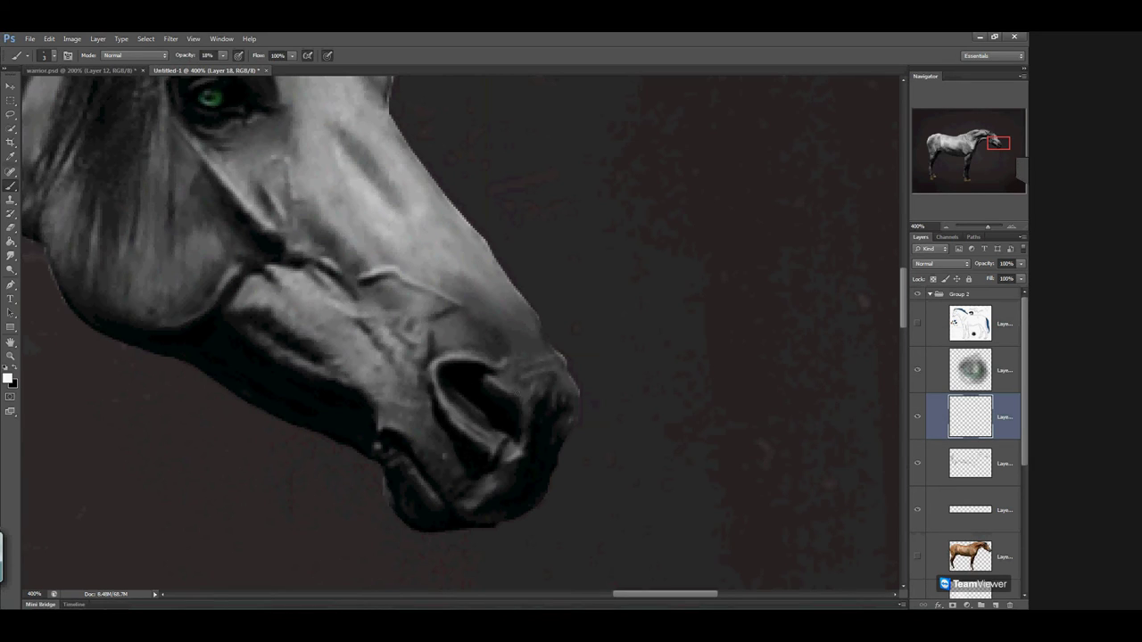
drag(539, 371, 555, 371)
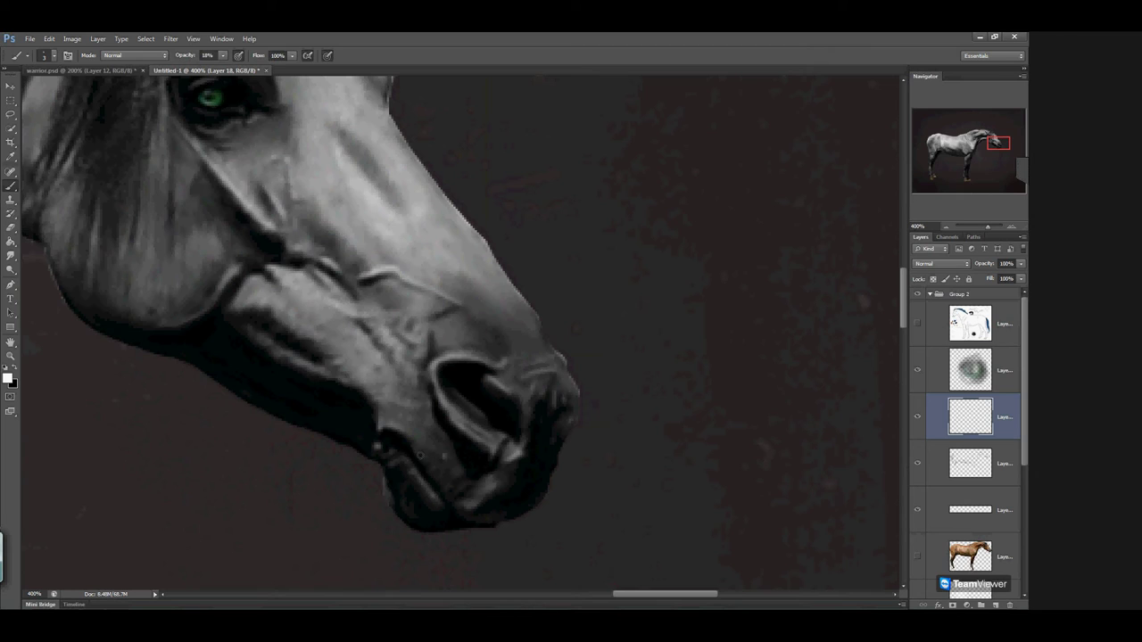
mouse_move(426, 463)
mouse_down()
mouse_move(456, 485)
mouse_move(446, 506)
mouse_move(482, 505)
mouse_up()
drag(419, 474, 445, 506)
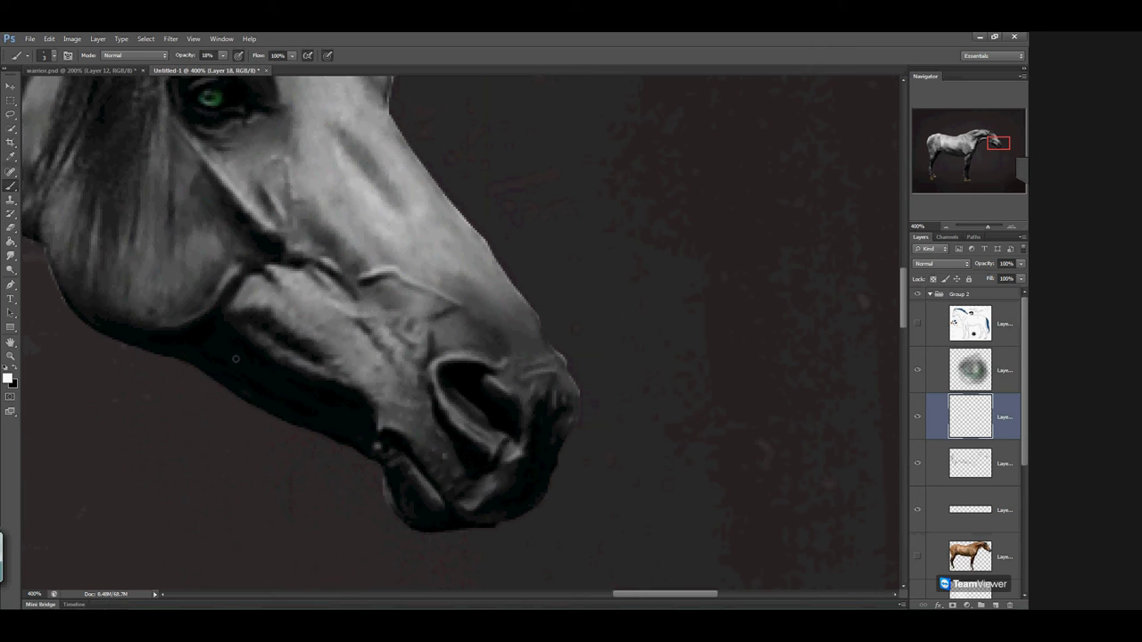
Paint a fine white highlight inside the horse's ear and a black accent at the ear's base
scroll(215, 312, up, 5)
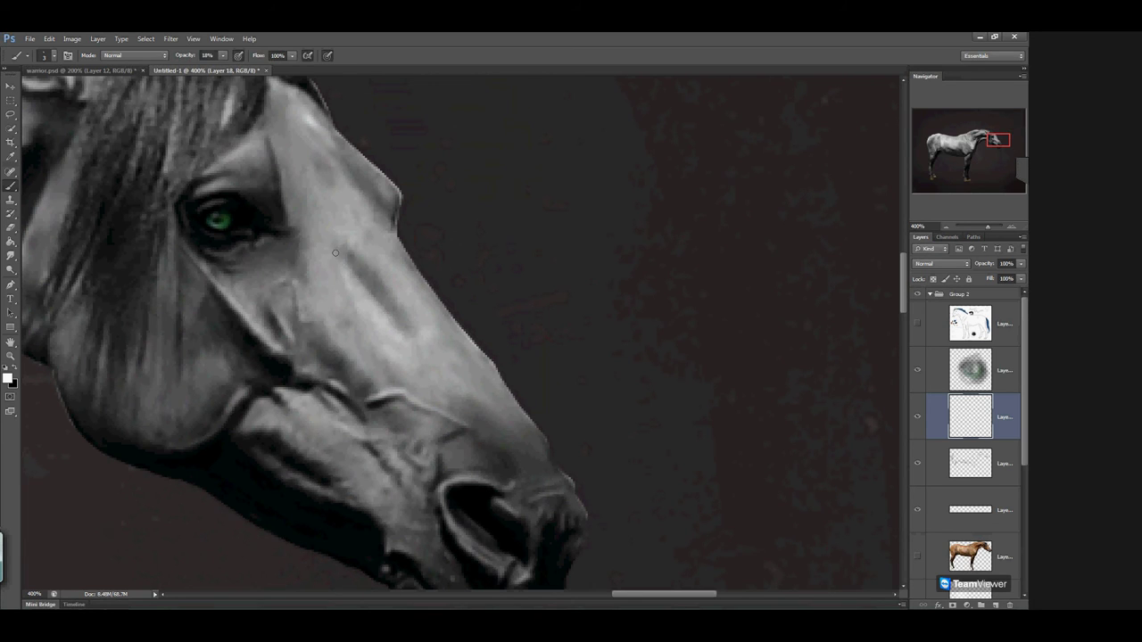
drag(269, 181, 318, 250)
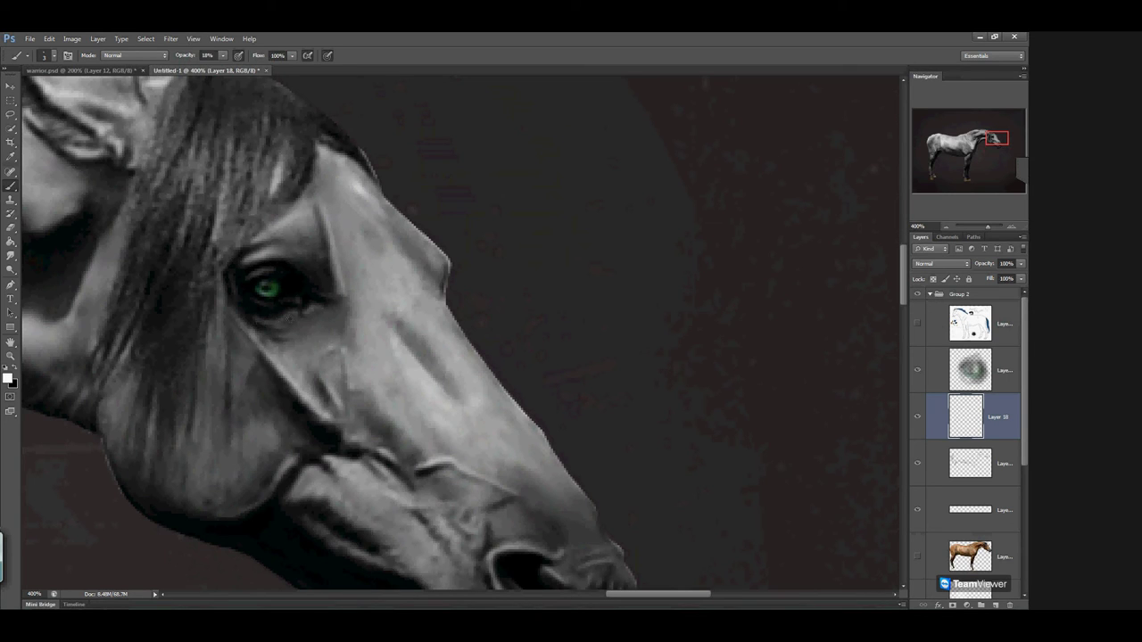
drag(207, 326, 303, 323)
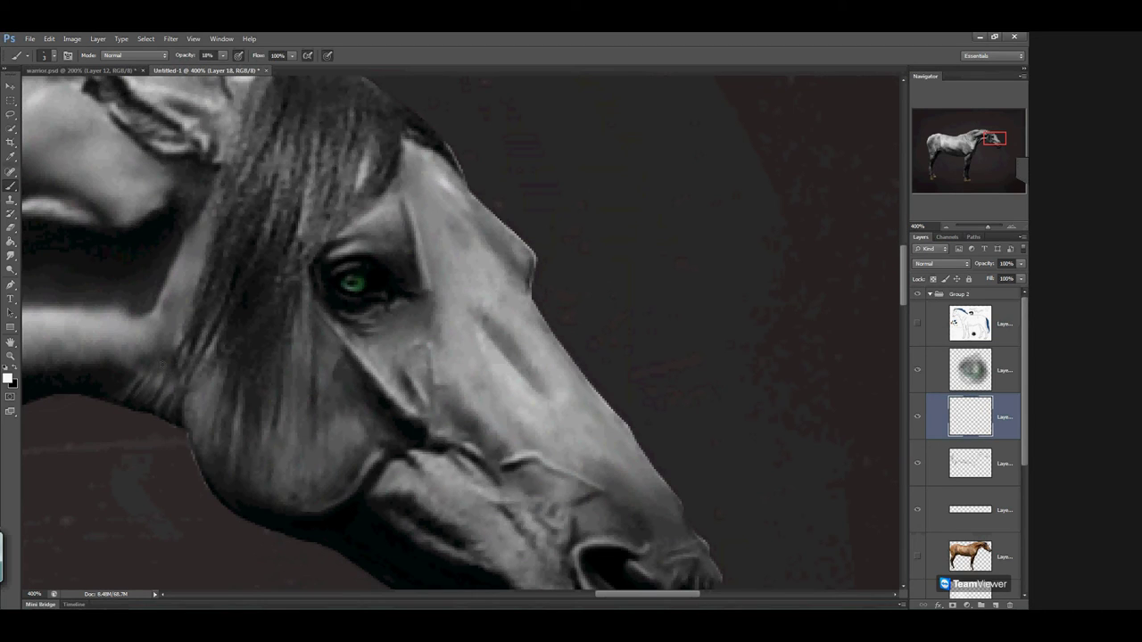
drag(165, 226, 289, 273)
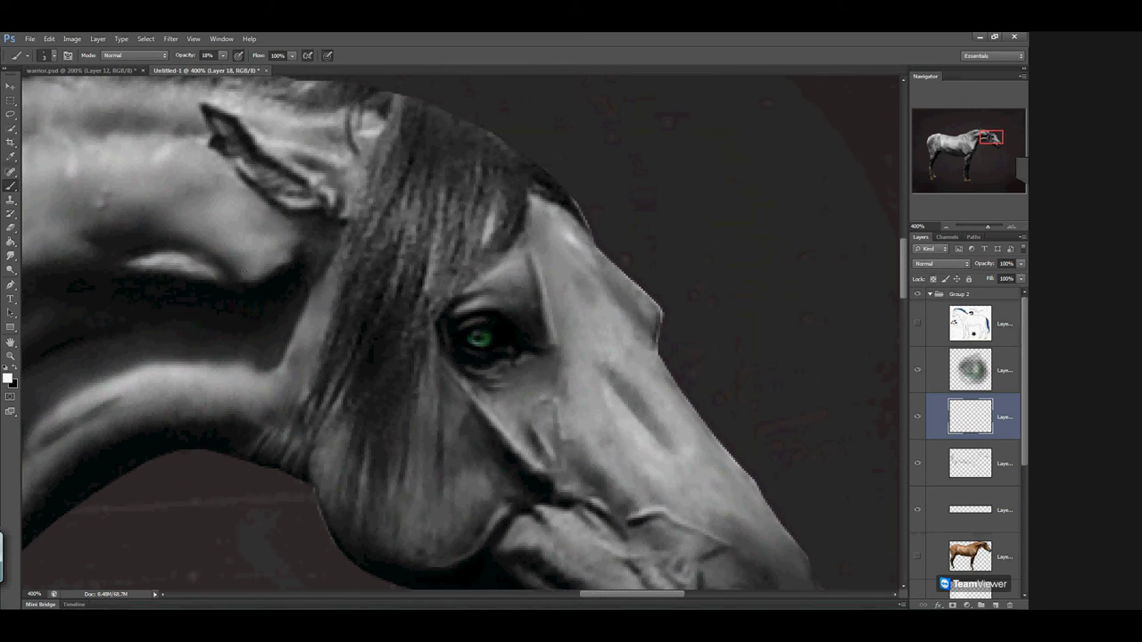
drag(253, 277, 250, 321)
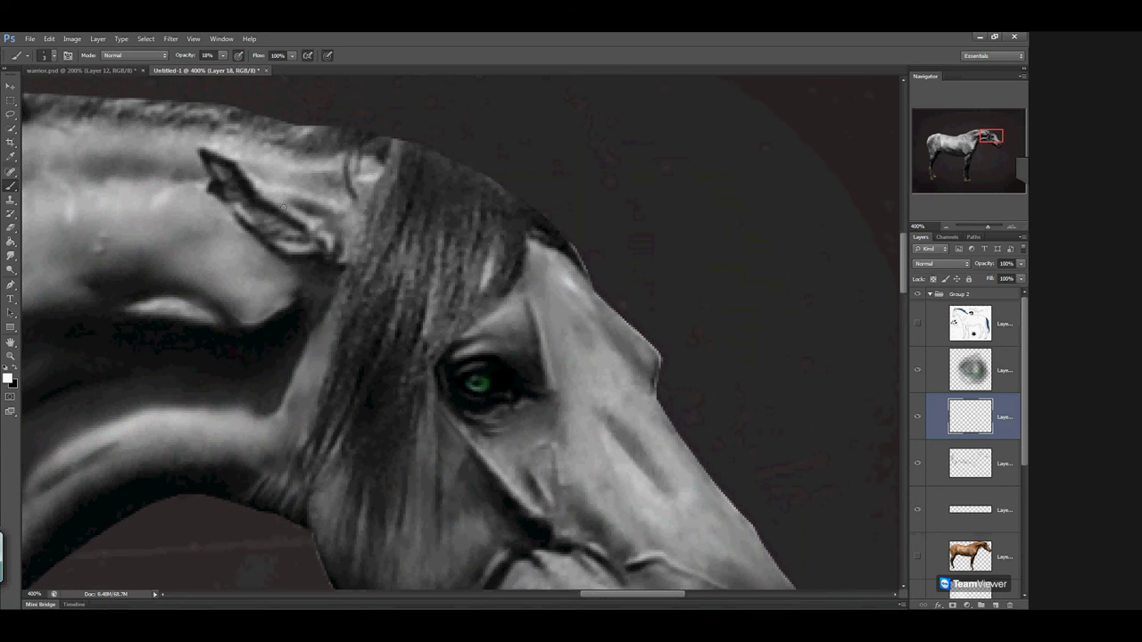
drag(298, 195, 345, 215)
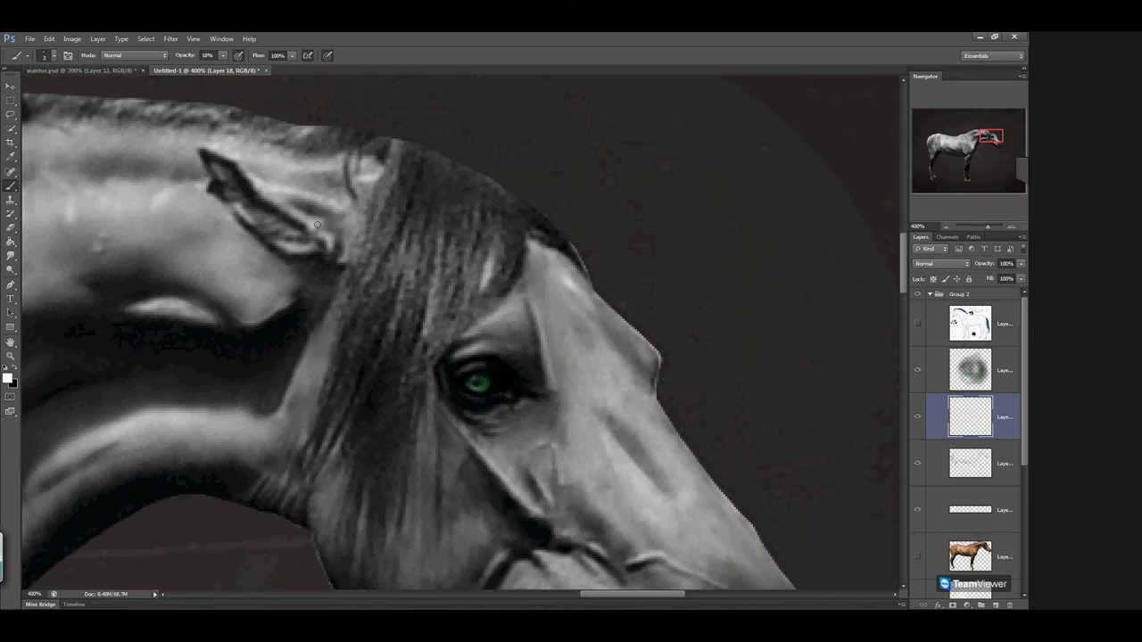
click(16, 368)
drag(329, 263, 336, 268)
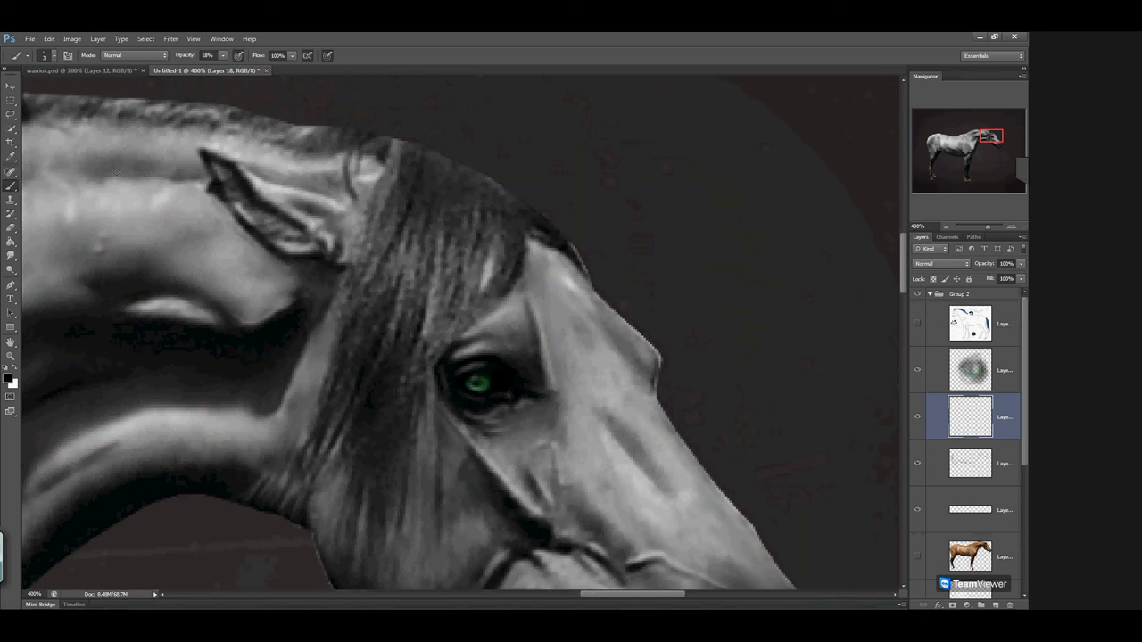
Return to white and paint thin highlights along the ear's upper edge and its base
click(14, 371)
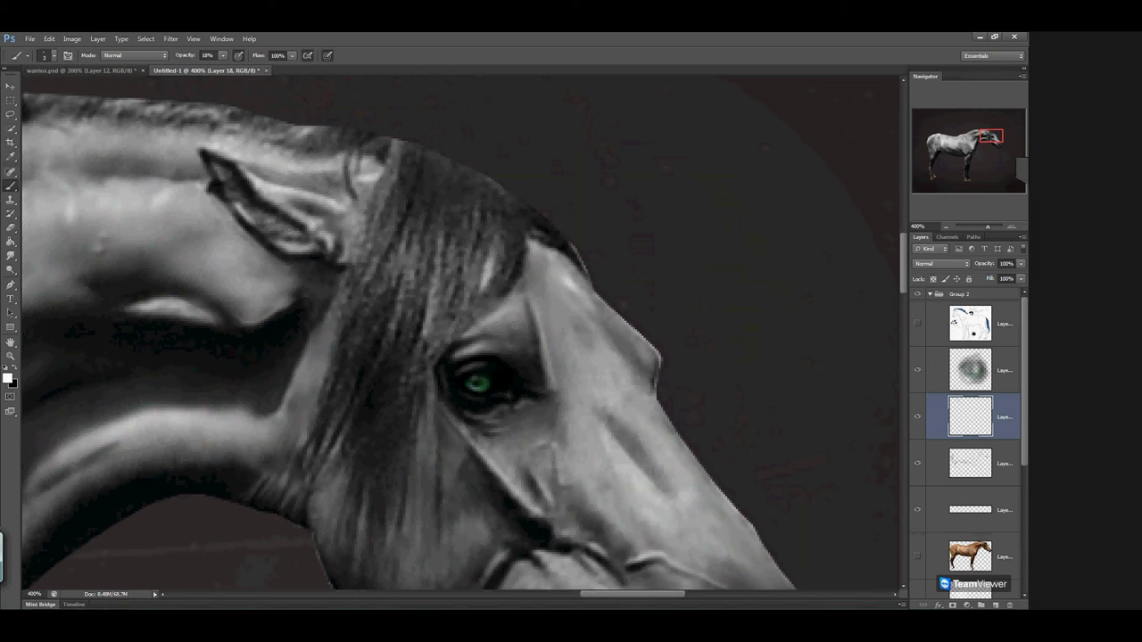
drag(301, 218, 253, 182)
mouse_move(323, 195)
mouse_down()
mouse_move(218, 160)
mouse_move(207, 177)
mouse_move(200, 159)
mouse_up()
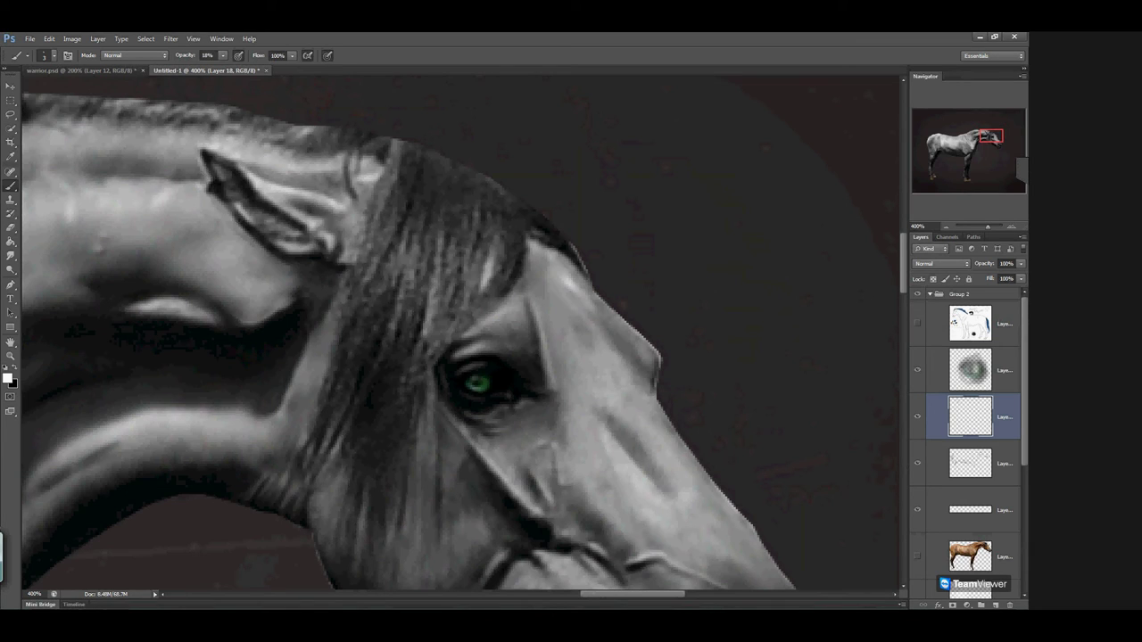
drag(284, 261, 295, 264)
Paint a fine white highlight where the jaw meets the throat
drag(272, 308, 414, 208)
drag(290, 279, 388, 214)
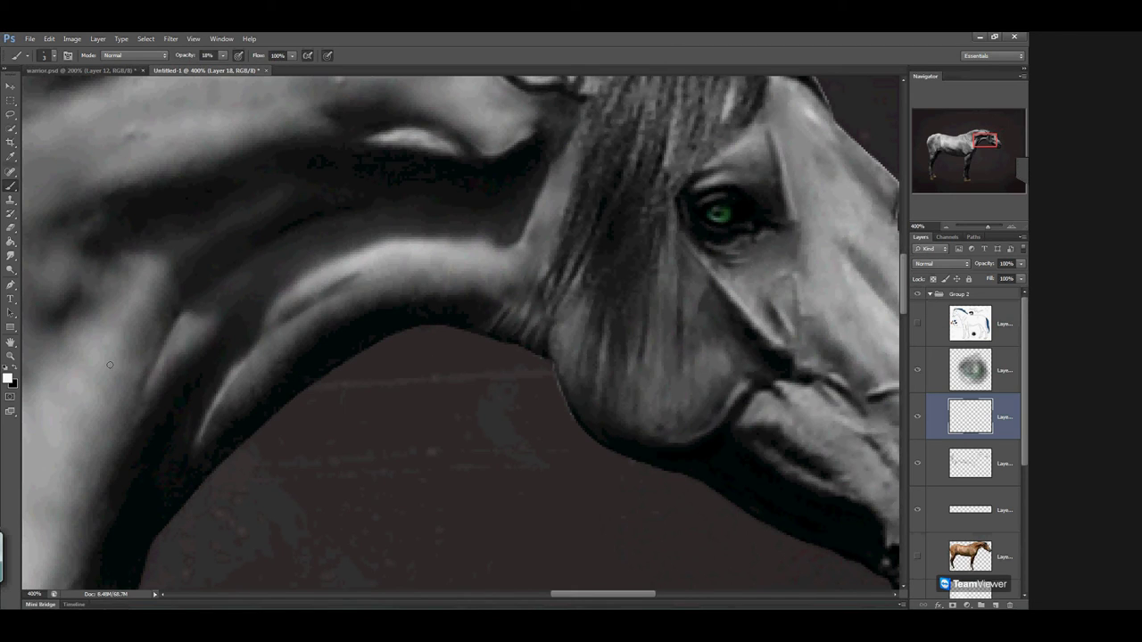
key(x)
key(x)
drag(563, 372, 554, 332)
drag(296, 293, 608, 232)
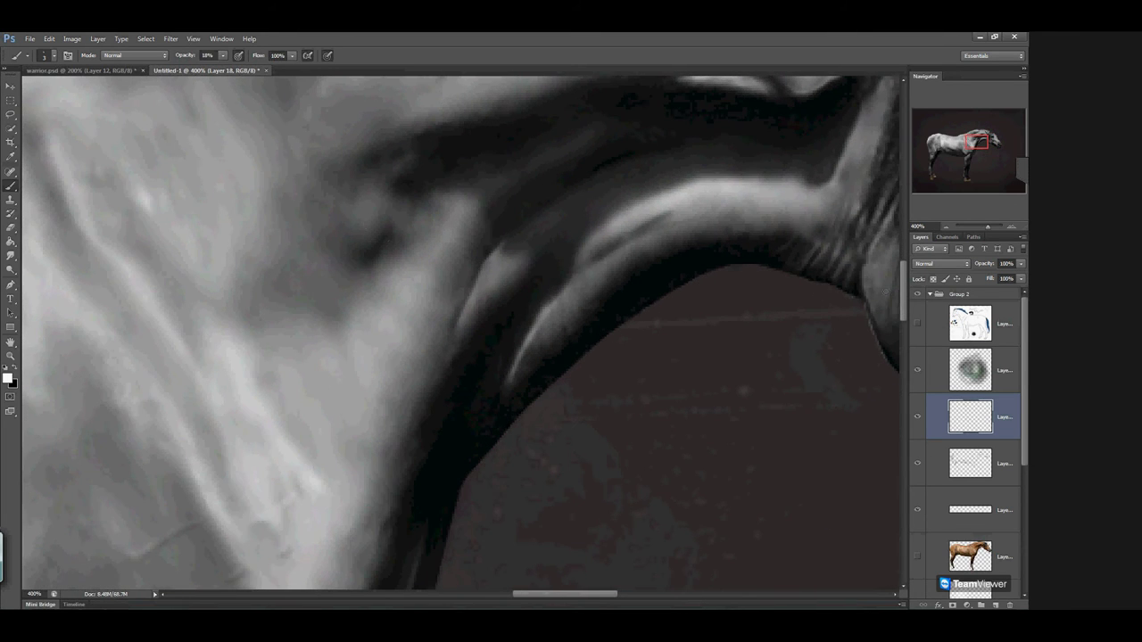
Examine the whole horse at 66.67% and 100% zoom to judge the painted details
click(946, 227)
click(946, 226)
click(946, 226)
click(945, 227)
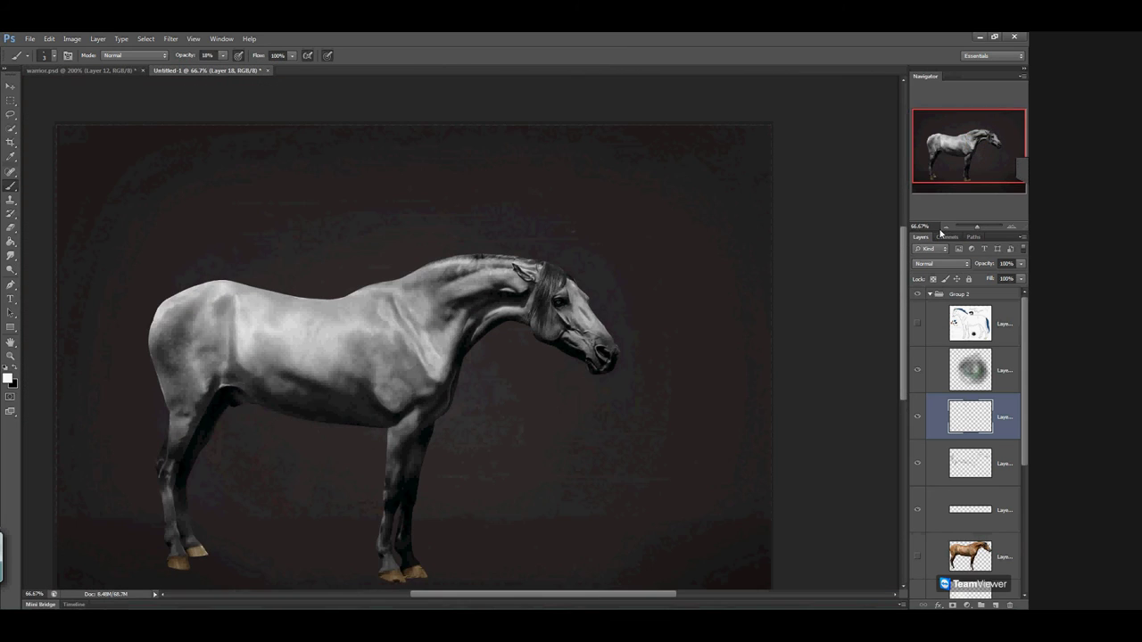
click(1012, 226)
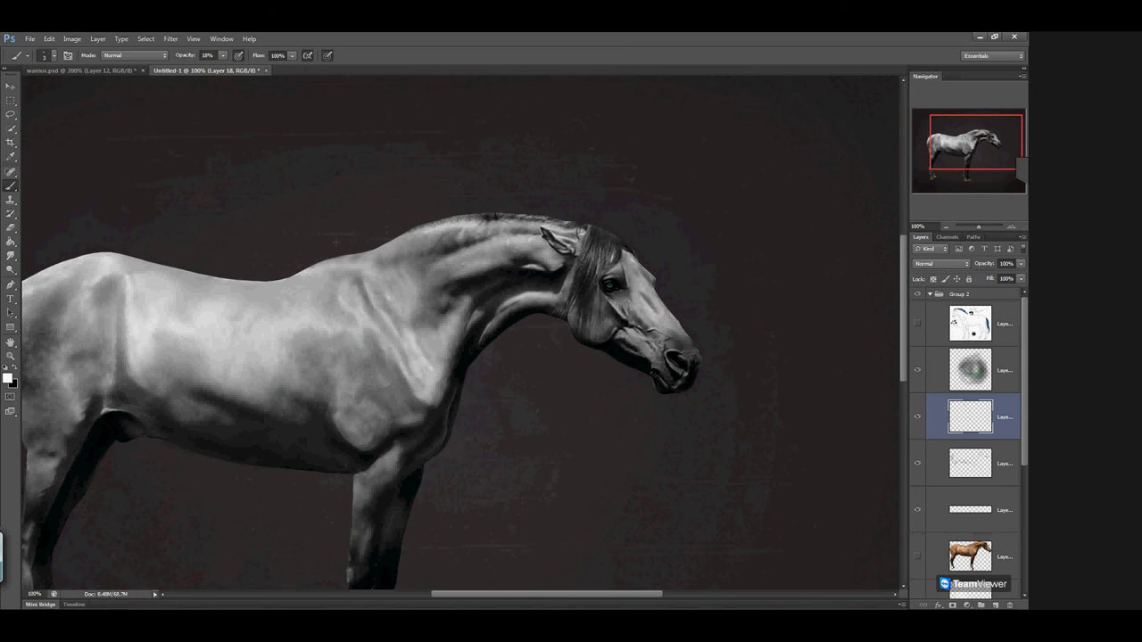
drag(373, 344, 394, 323)
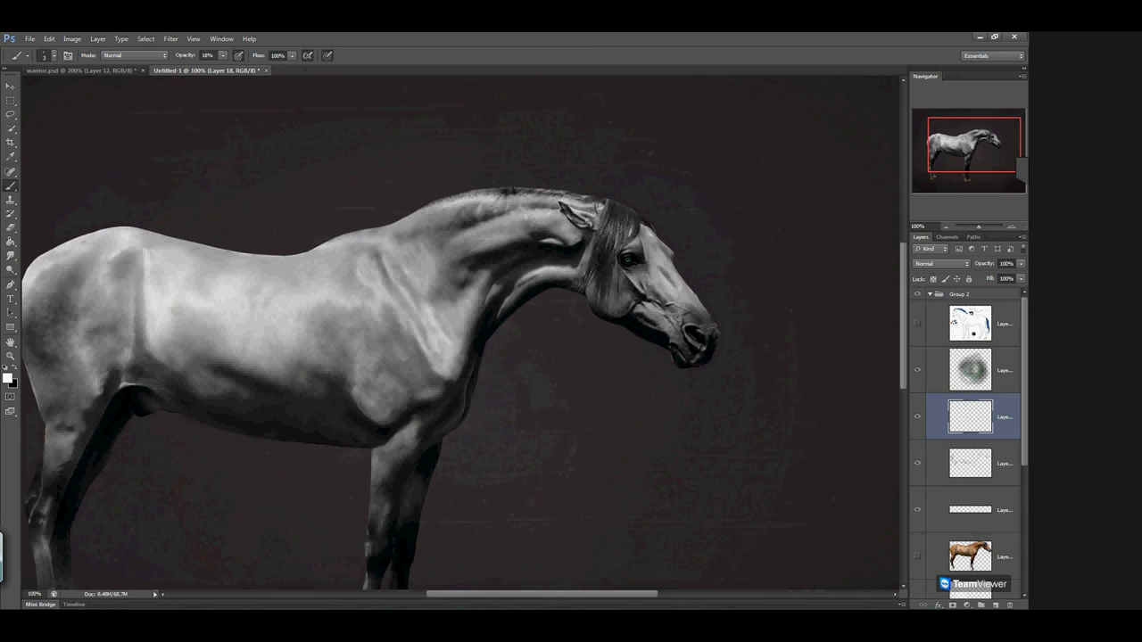
drag(633, 306, 605, 290)
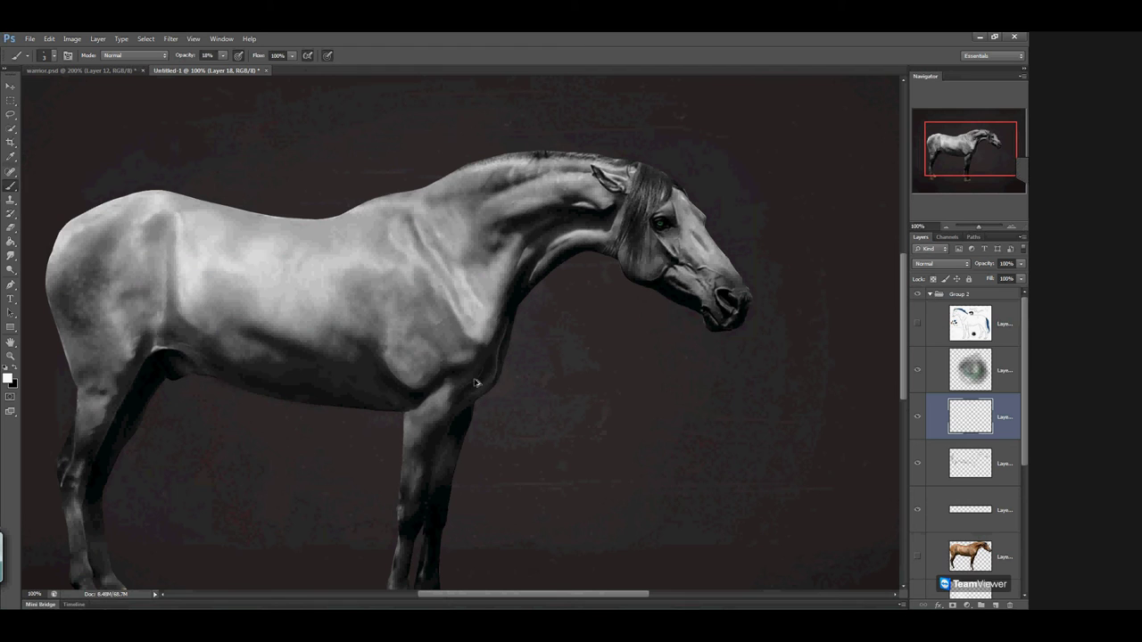
mouse_move(476, 376)
mouse_down()
mouse_move(449, 275)
mouse_move(464, 280)
mouse_move(426, 290)
mouse_move(419, 273)
mouse_up()
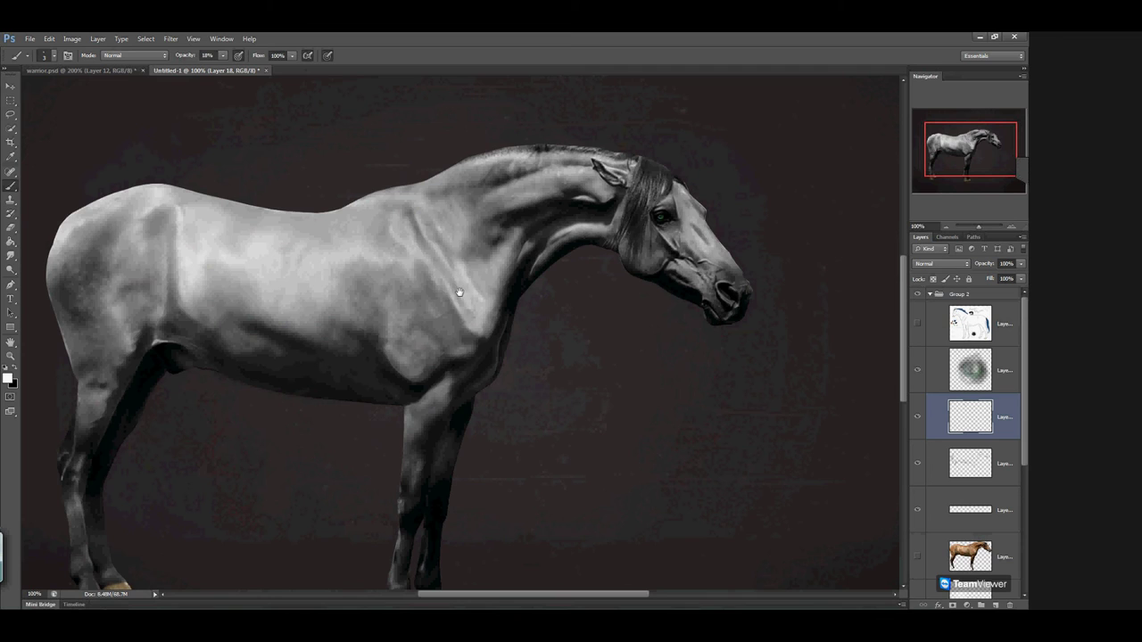
click(10, 256)
drag(603, 194, 611, 200)
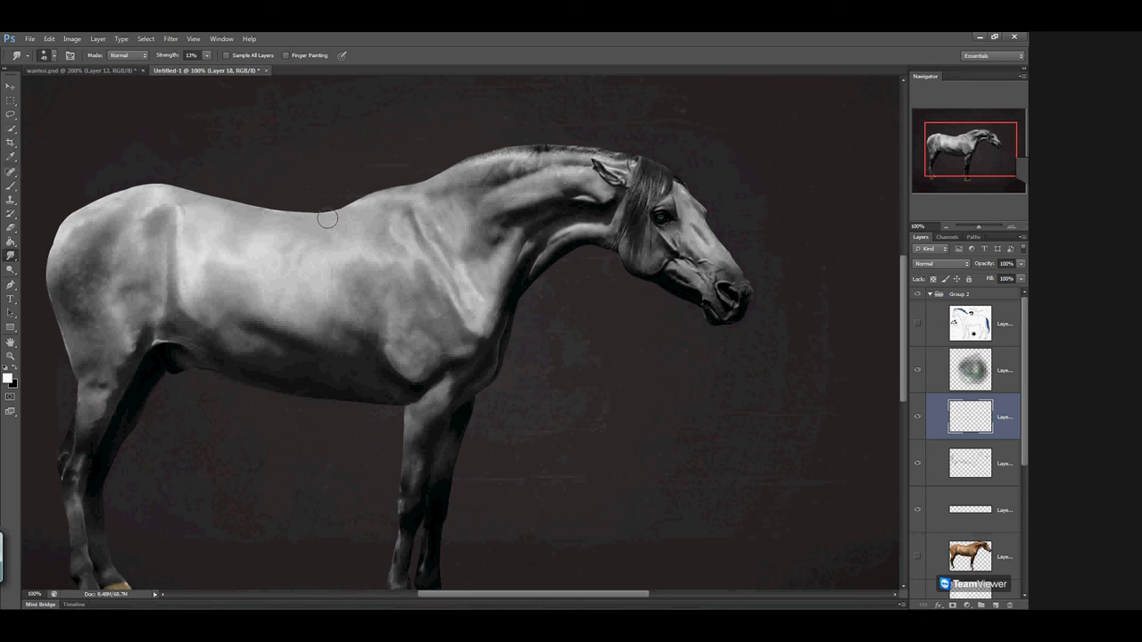
click(11, 227)
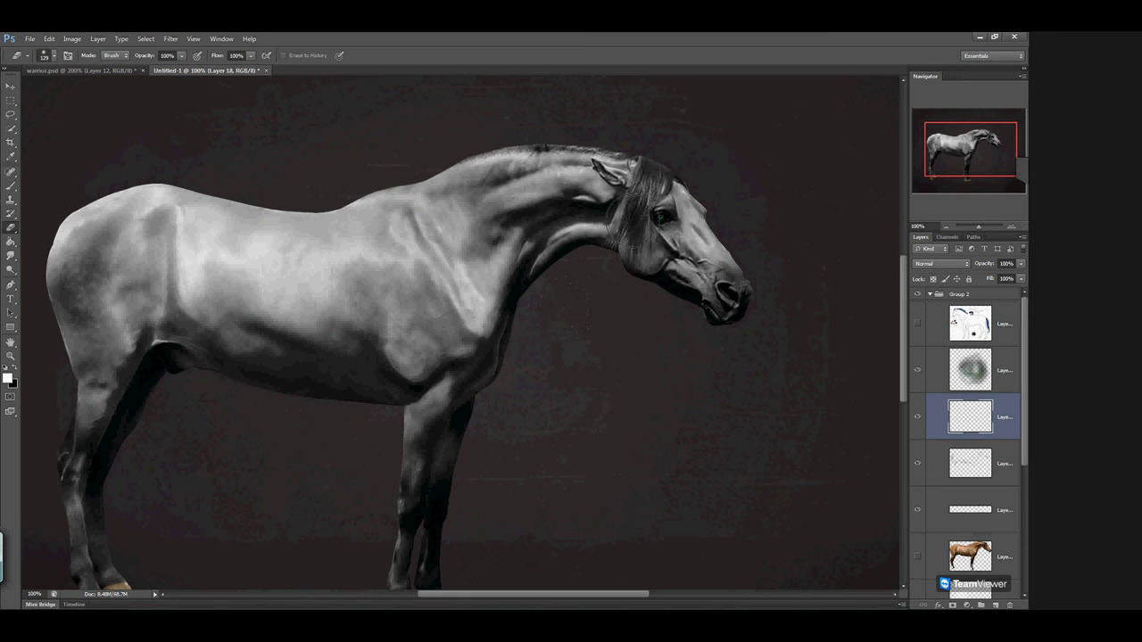
click(946, 226)
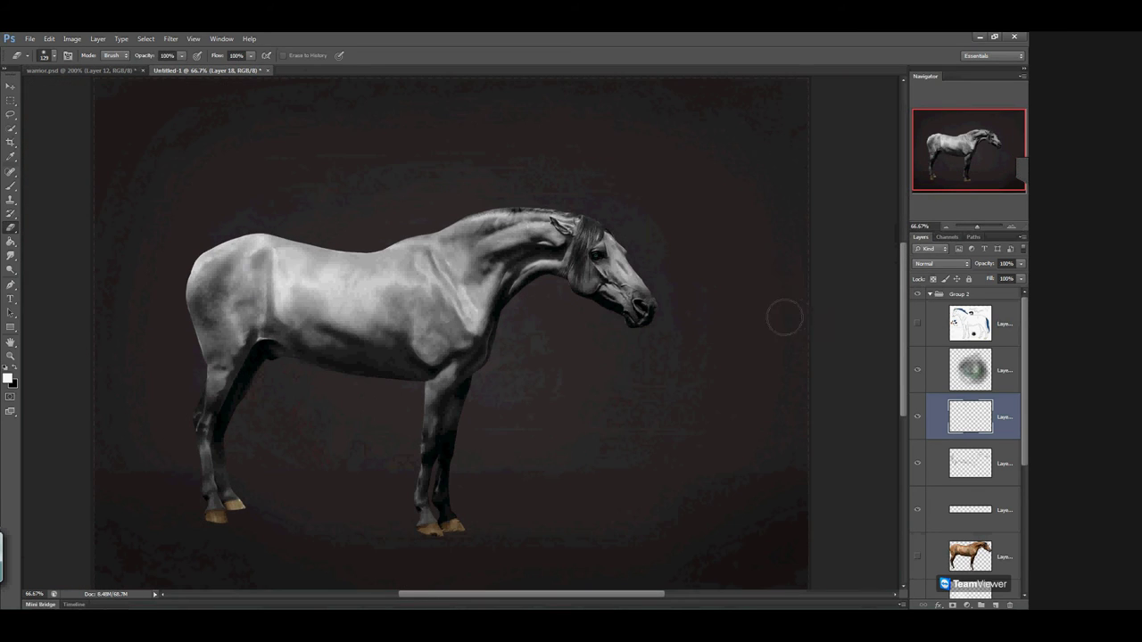
key(space)
drag(786, 328, 794, 327)
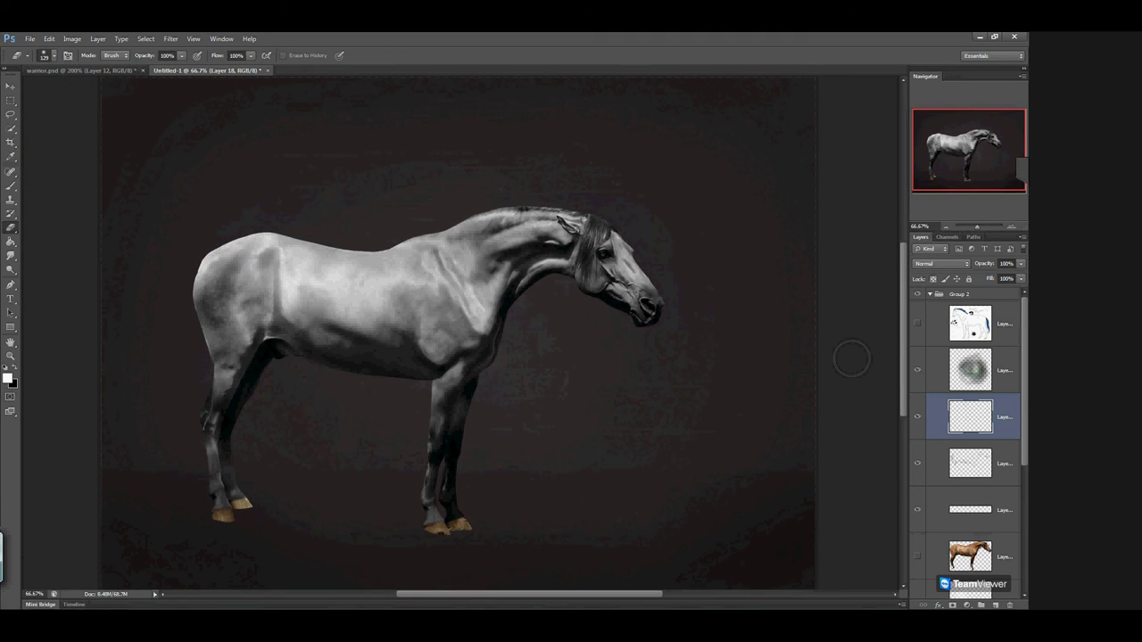
scroll(985, 364, down, 2)
scroll(991, 364, up, 2)
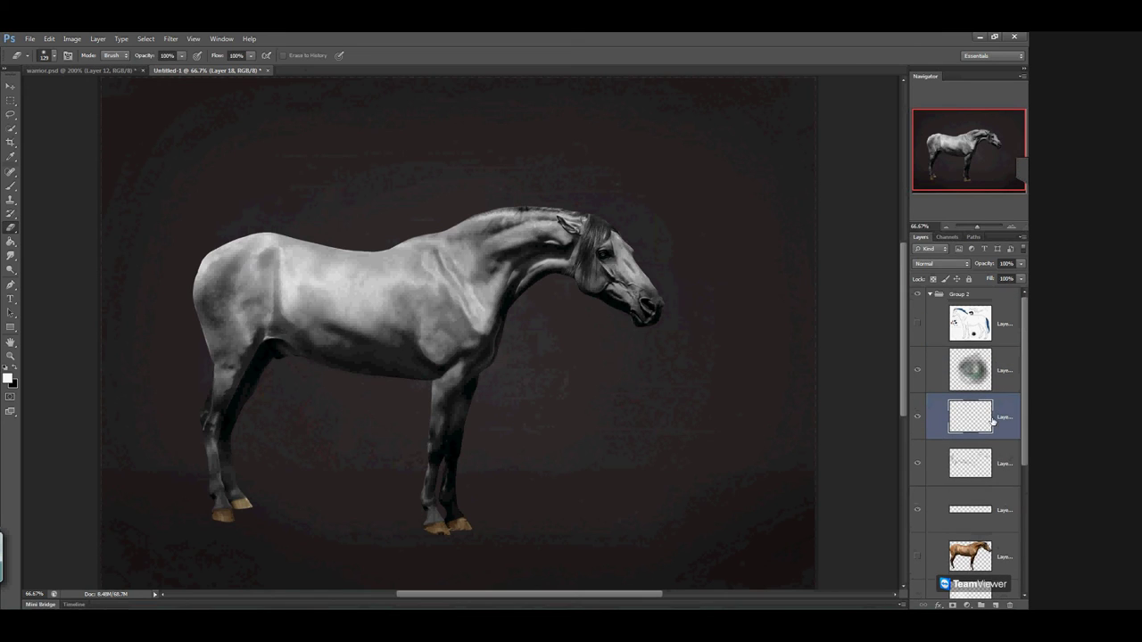
Select Layer 17, which holds the green eye
click(1008, 365)
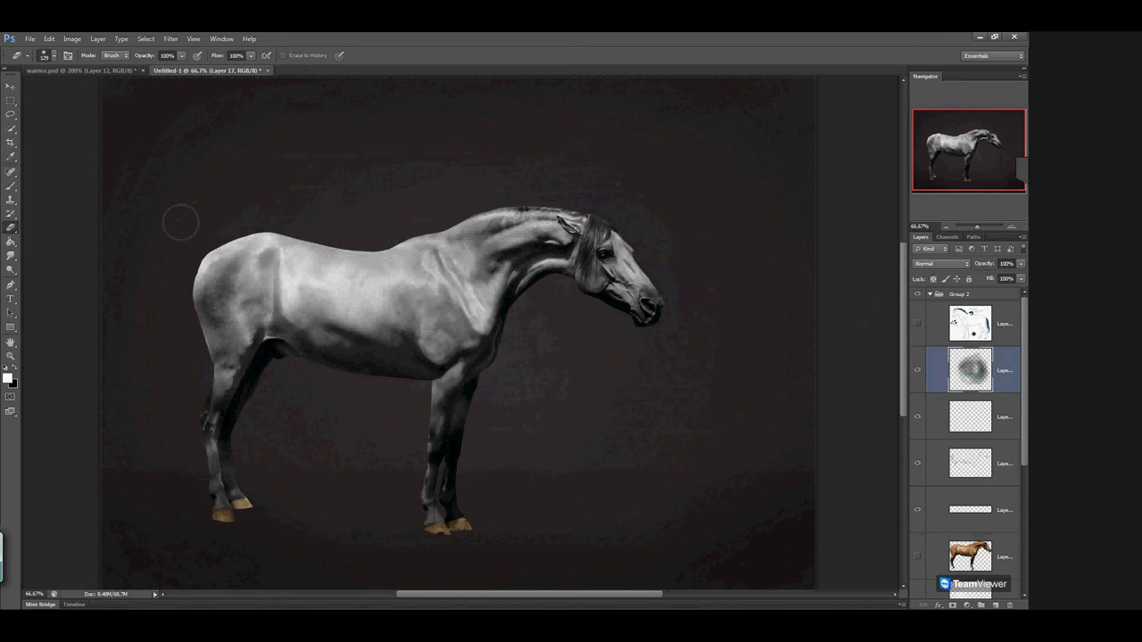
click(83, 40)
mouse_move(96, 70)
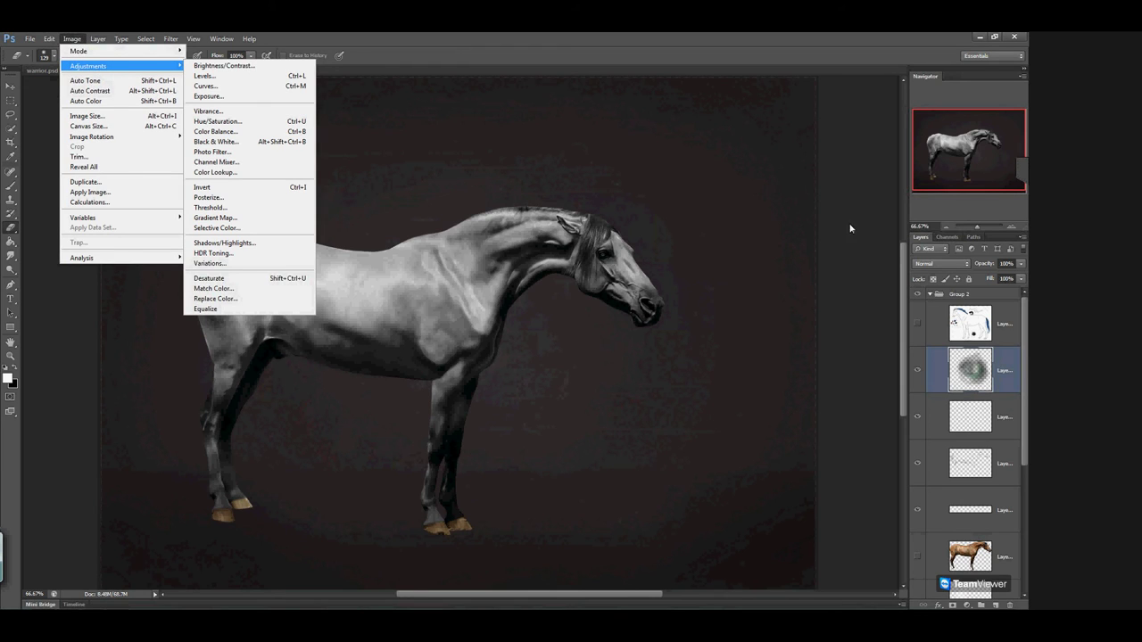
click(953, 605)
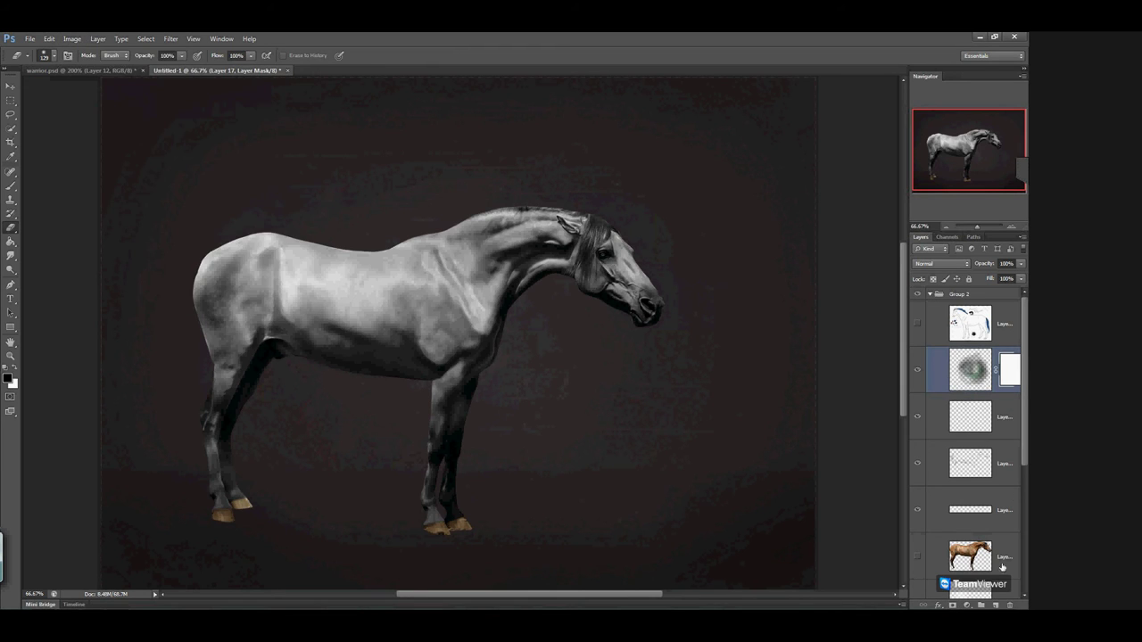
click(1009, 604)
Add a Brightness/Contrast adjustment layer above the green eye layer and lower its Brightness to -67
click(970, 605)
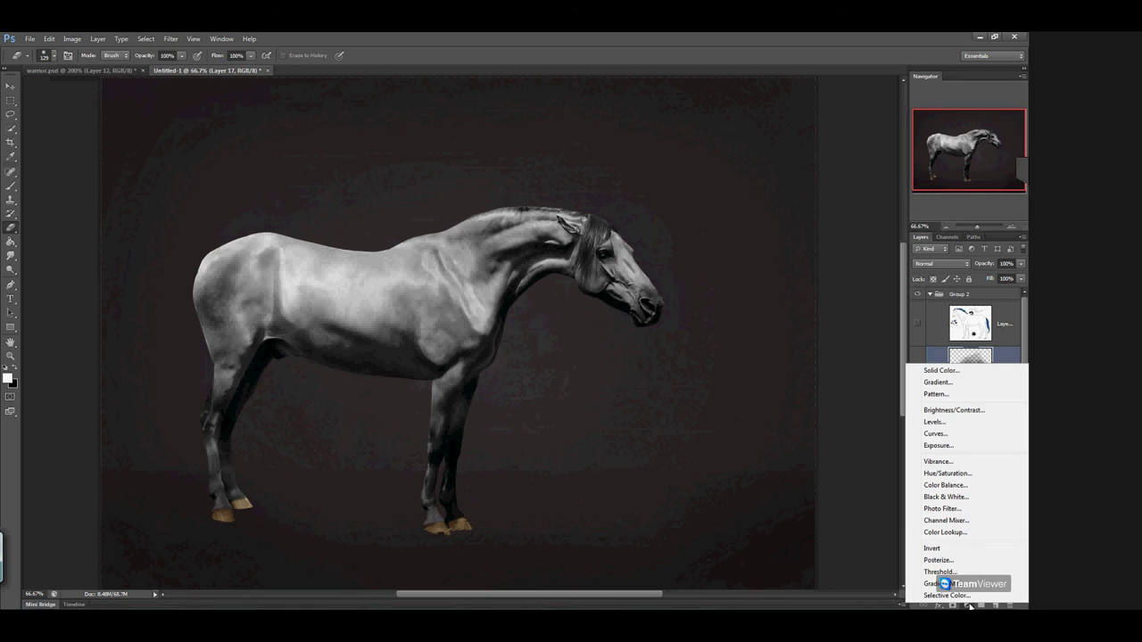
click(952, 411)
drag(731, 186, 709, 185)
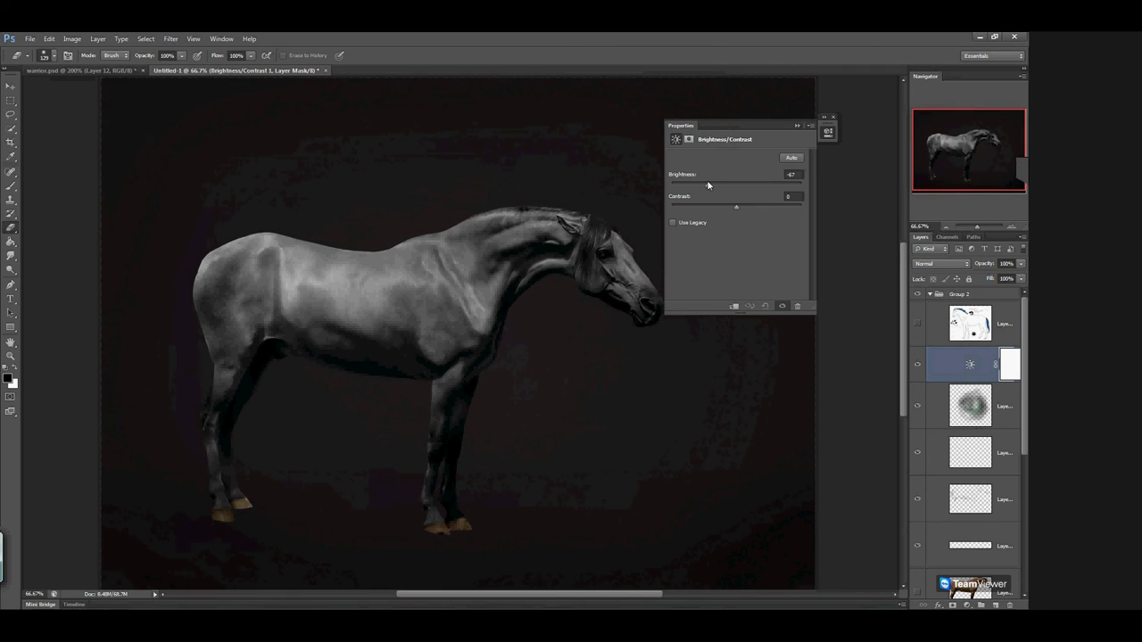
Delete the Brightness/Contrast adjustment layer above the green eye layer
click(833, 116)
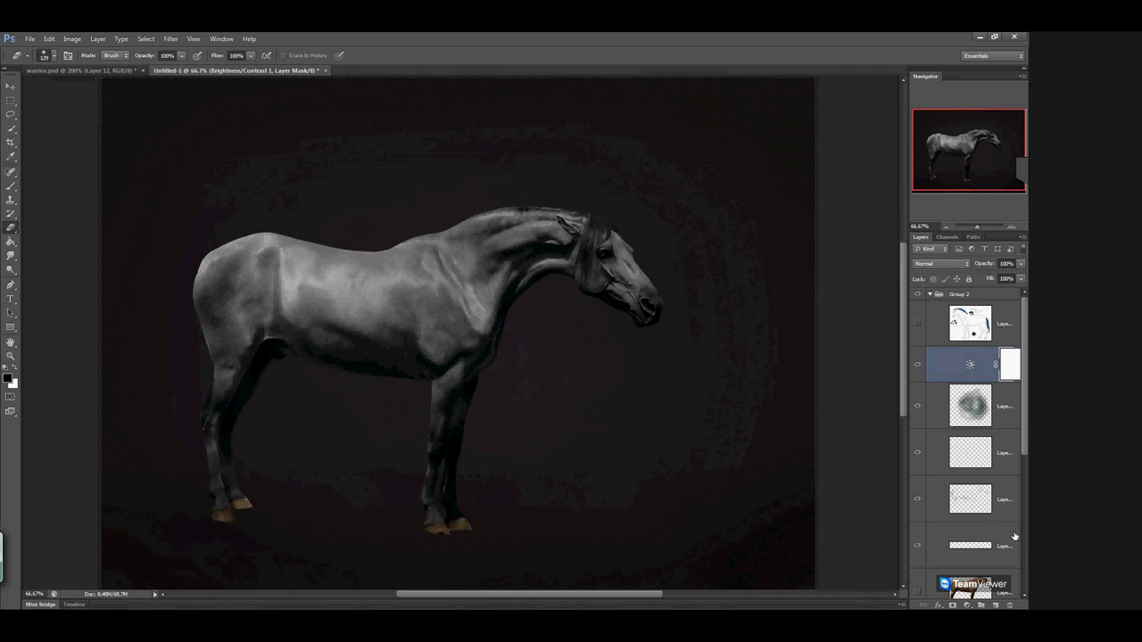
click(1009, 605)
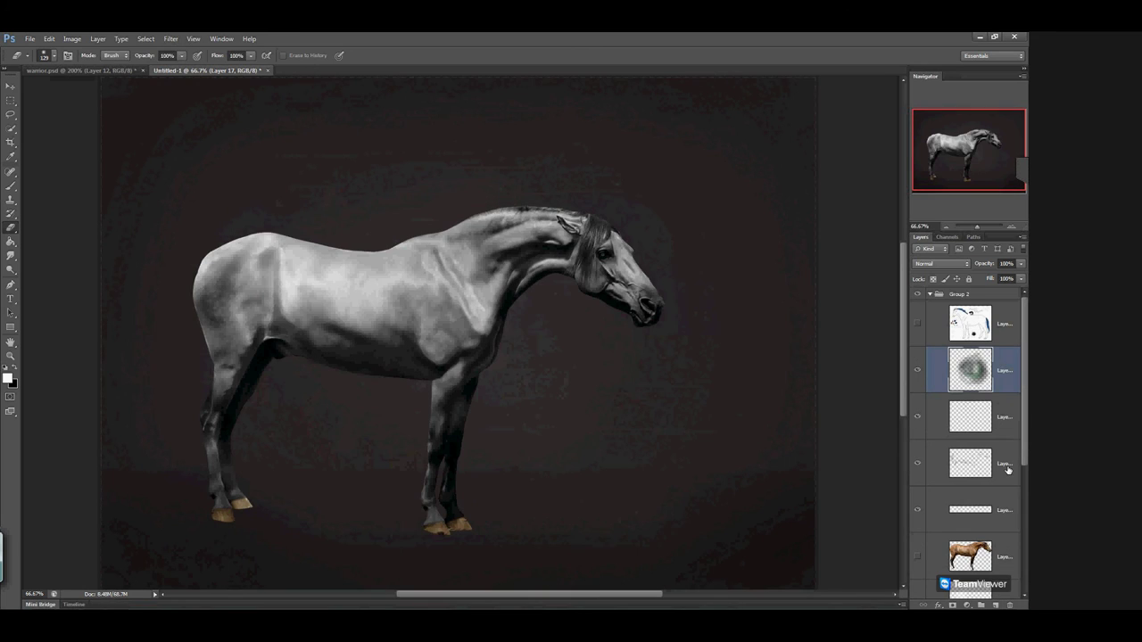
Duplicate Group 2 and merge the duplicate into a single layer
right_click(964, 295)
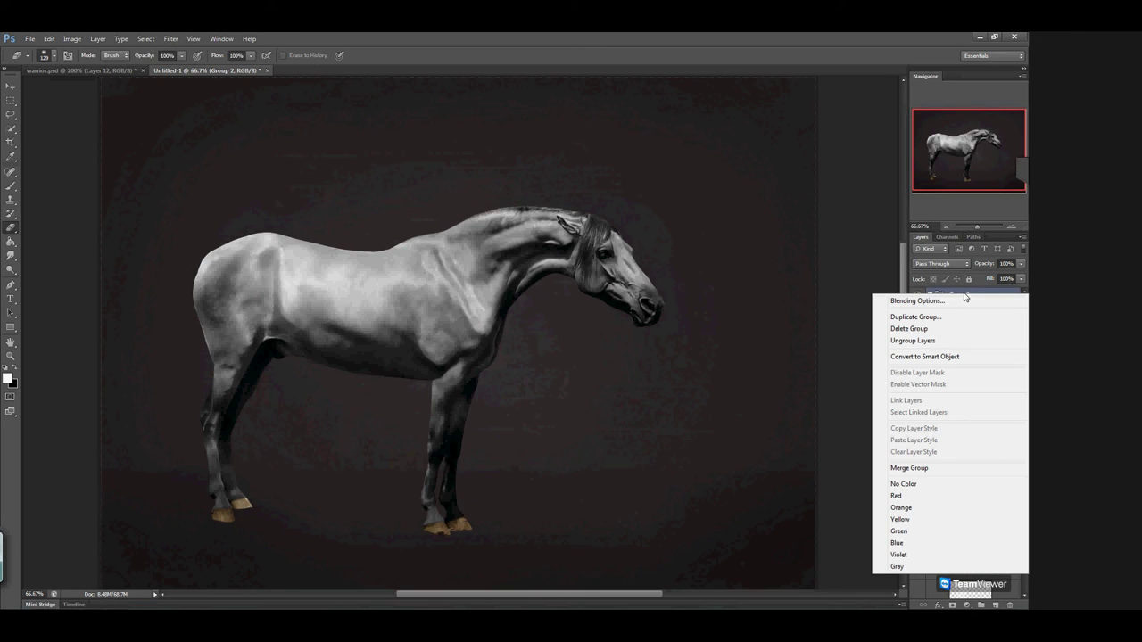
click(964, 294)
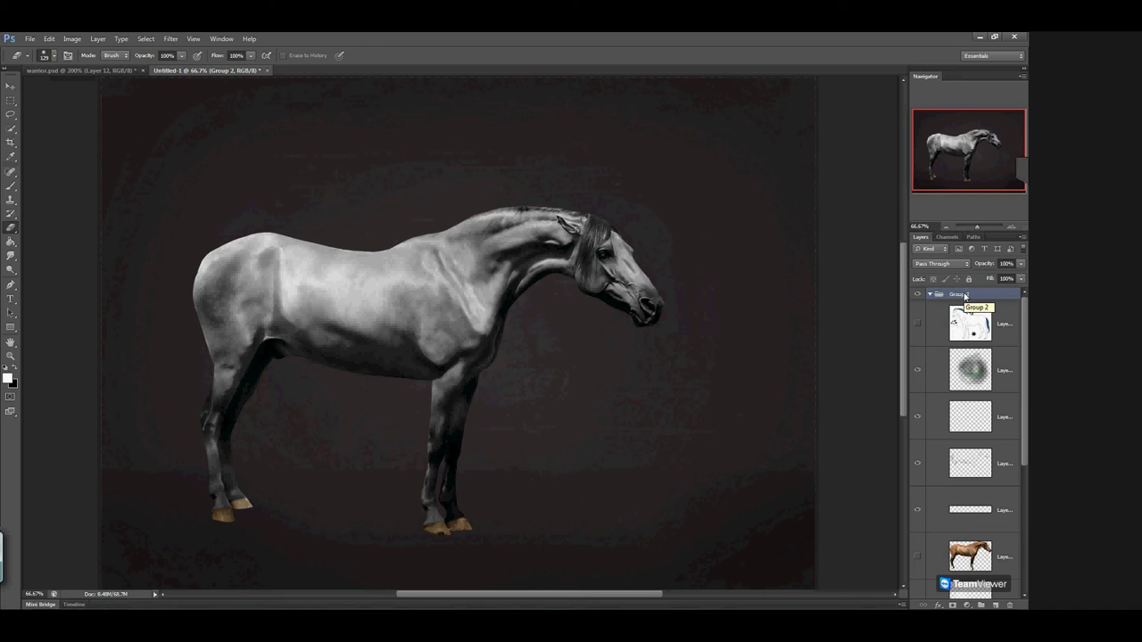
right_click(965, 295)
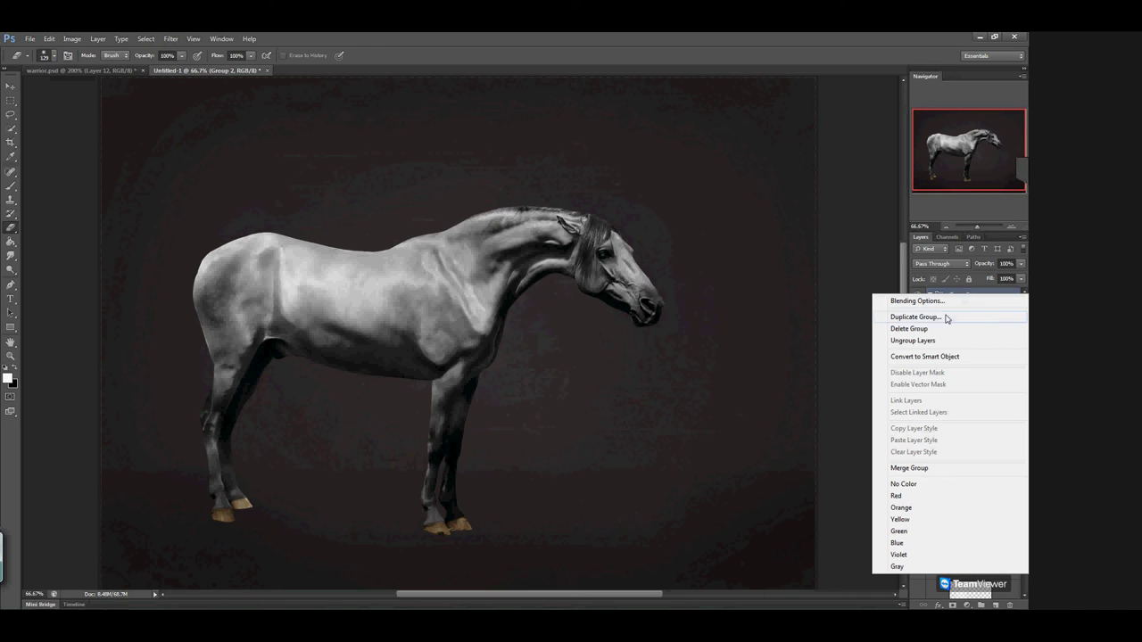
click(916, 316)
key(Return)
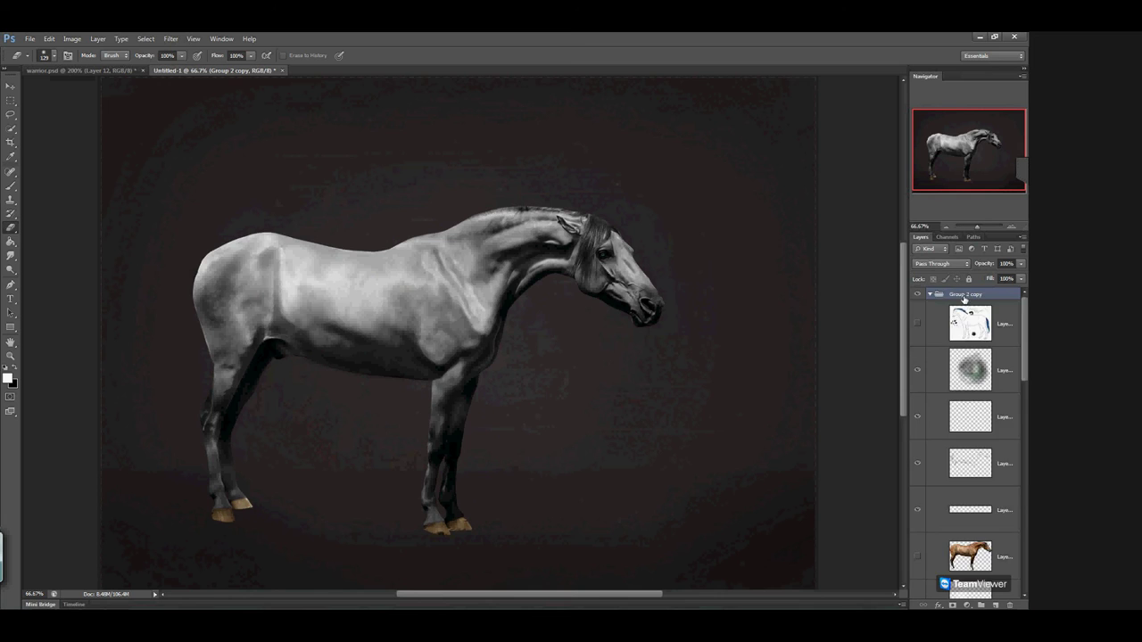
right_click(967, 300)
click(922, 472)
Load the horse's outline as a selection from the merged Group 2 copy and delete that copy
right_click(948, 303)
click(924, 341)
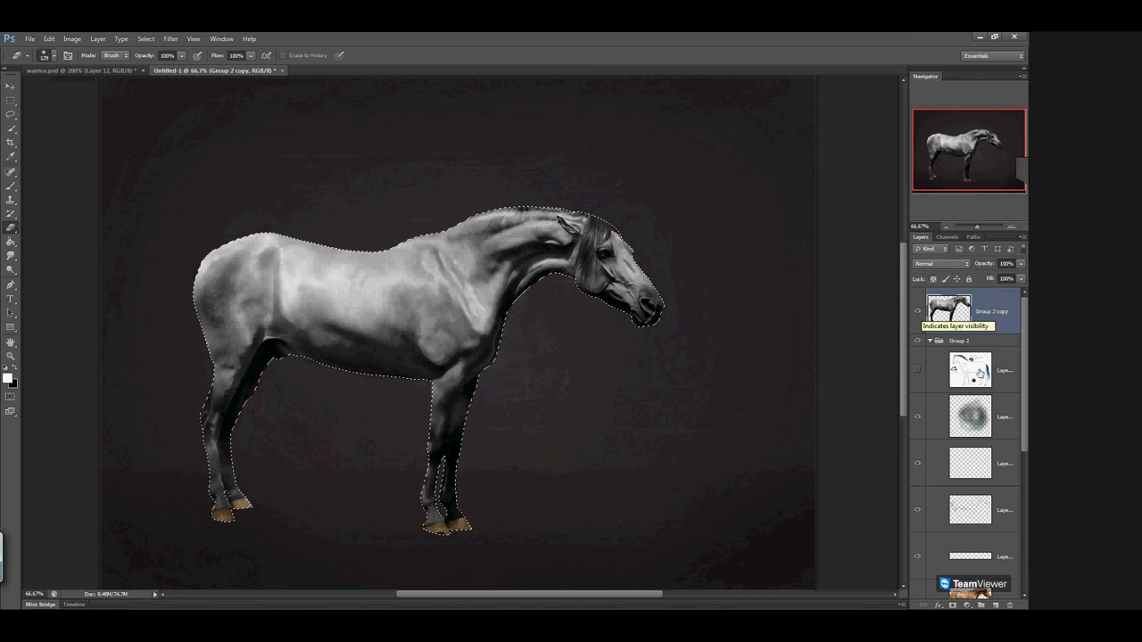
click(1009, 605)
Merge the grey horse layer, Layer 10 copy 2, down into the horse layer directly beneath it
scroll(966, 437, down, 3)
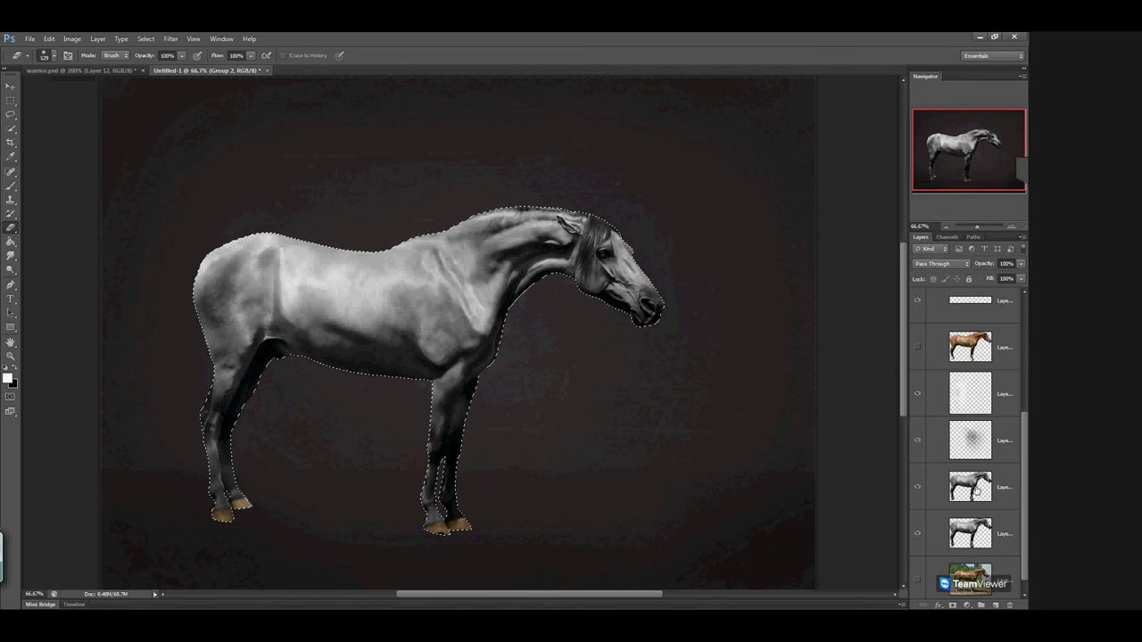
right_click(1006, 481)
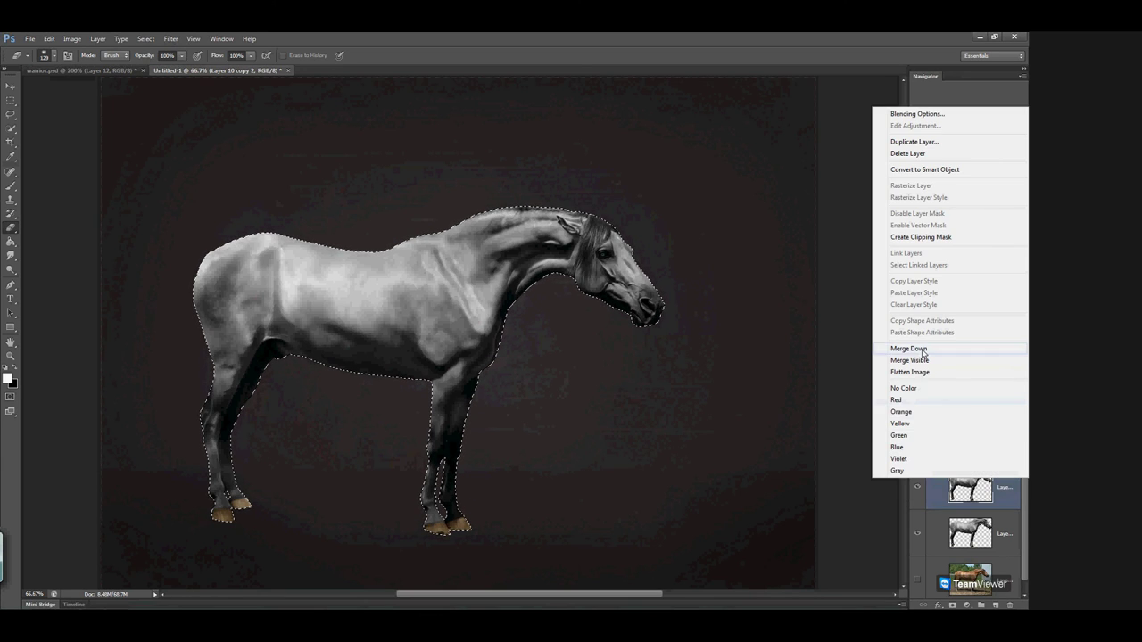
click(909, 348)
Darken the merged horse layer with Curves, using points at input 71, output 57 and input 209, output 192
click(72, 38)
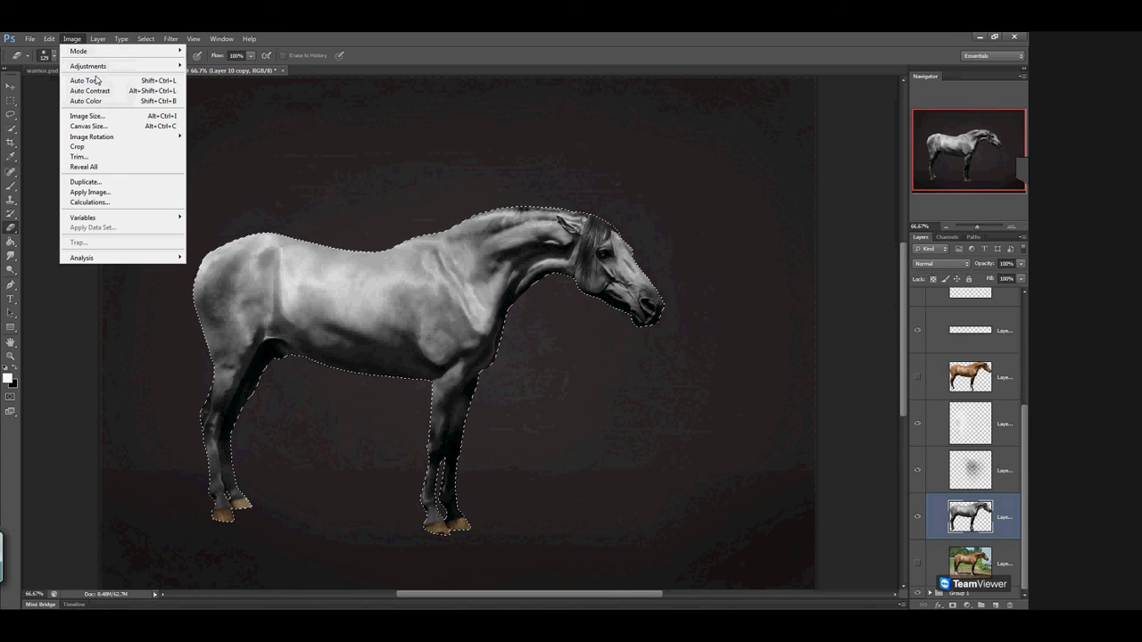
mouse_move(98, 67)
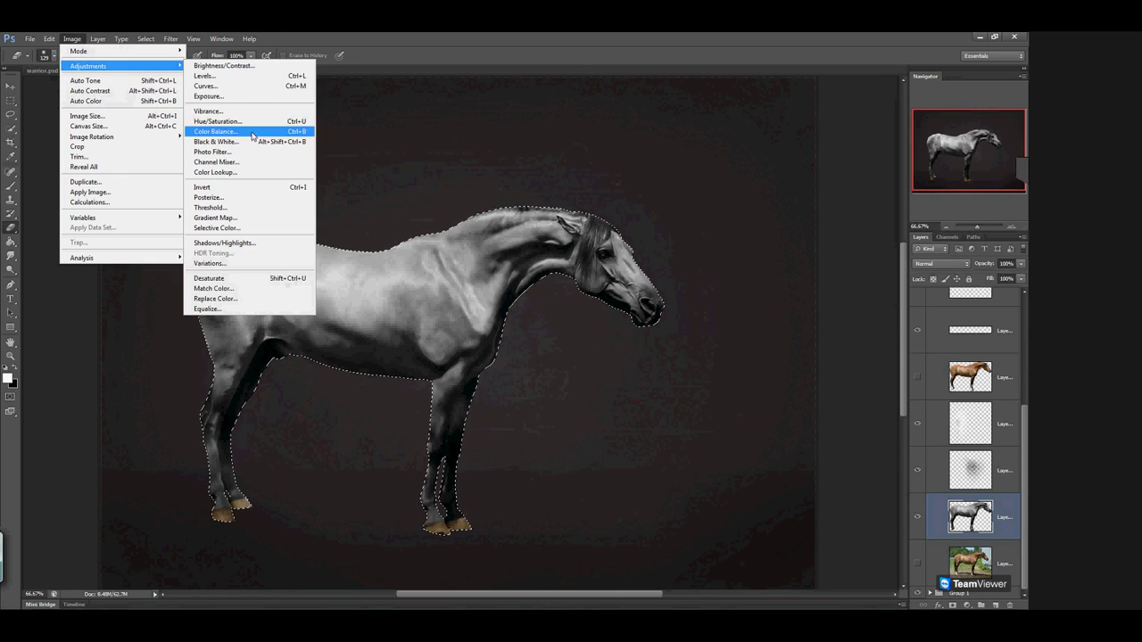
click(226, 87)
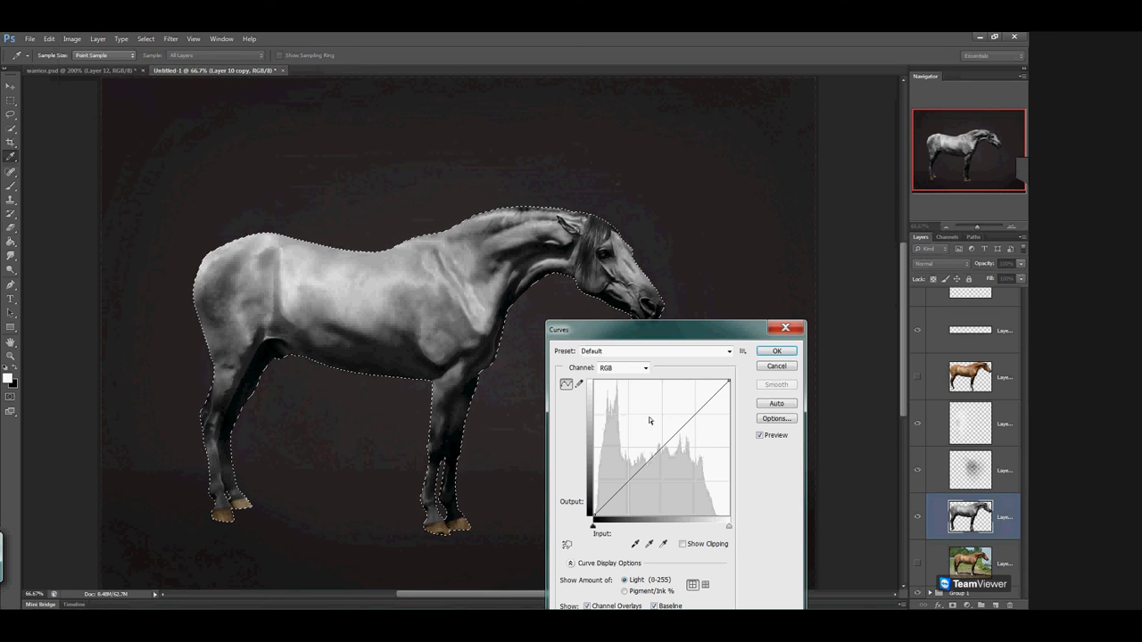
click(630, 483)
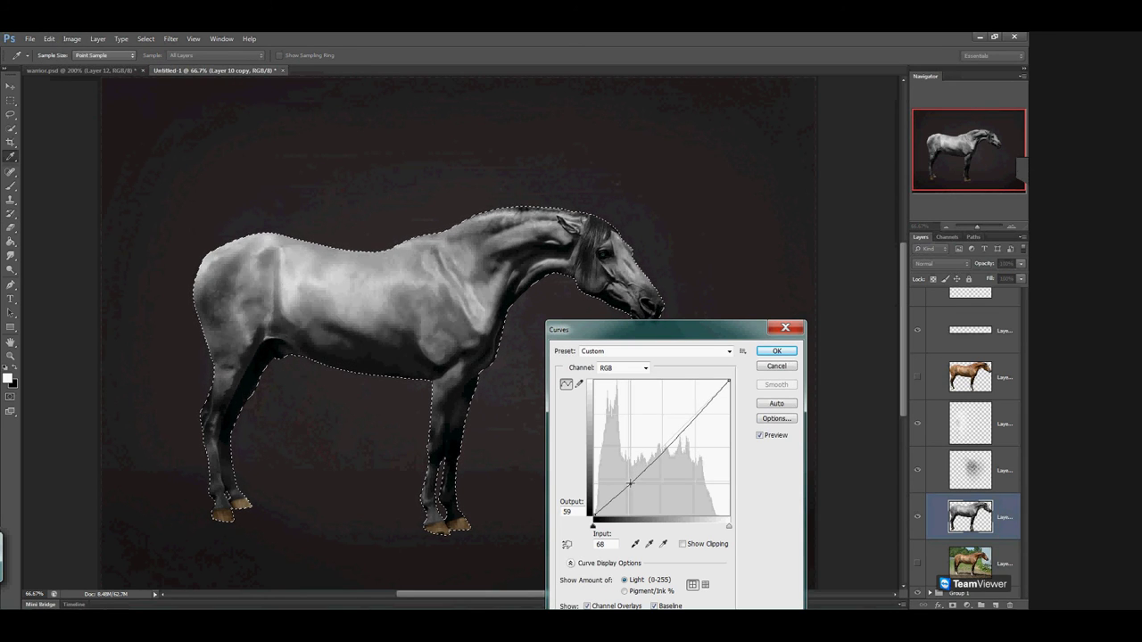
drag(629, 483, 633, 484)
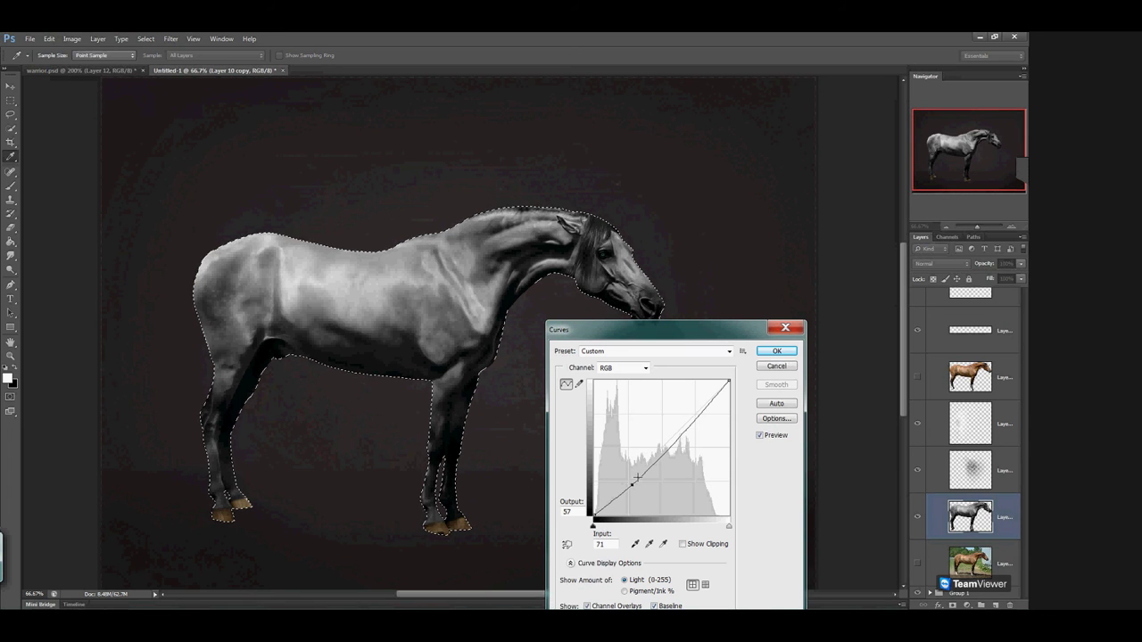
mouse_move(702, 411)
mouse_down()
mouse_move(709, 426)
mouse_move(705, 413)
mouse_up()
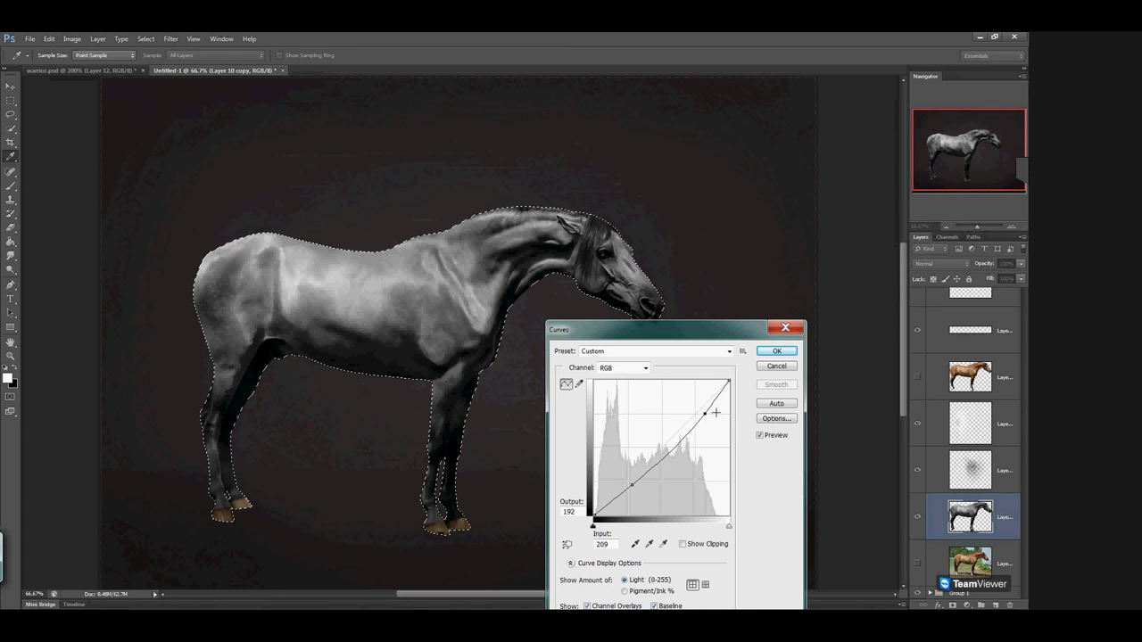
click(777, 350)
key(e)
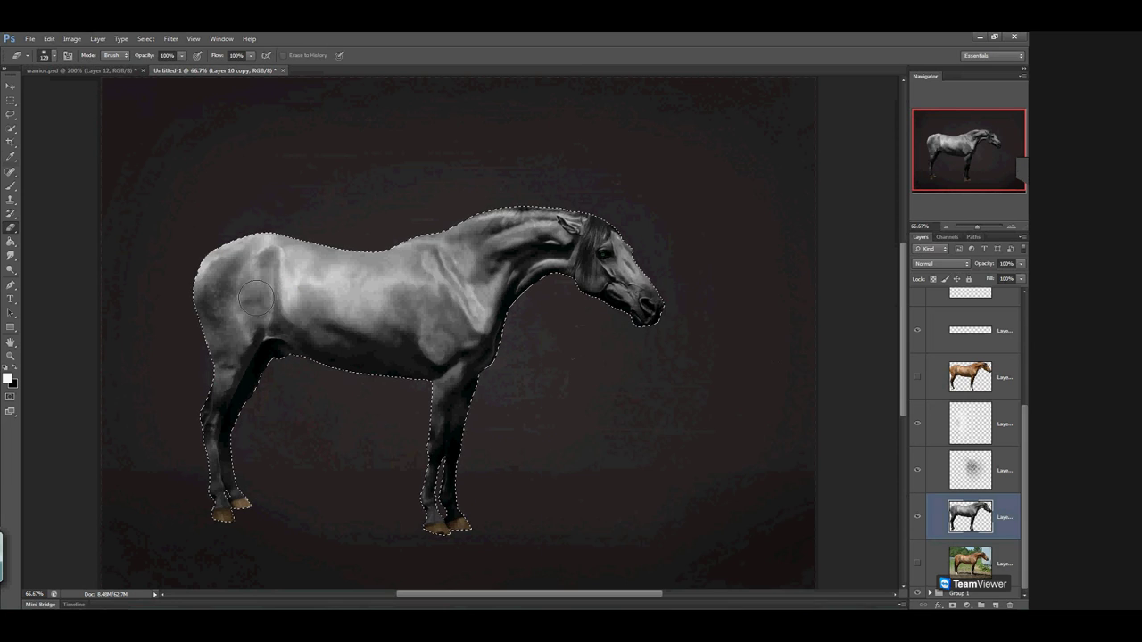
Apply Brightness/Contrast to the horse layer with Brightness -35 and Contrast 17
click(72, 38)
mouse_move(116, 68)
click(204, 67)
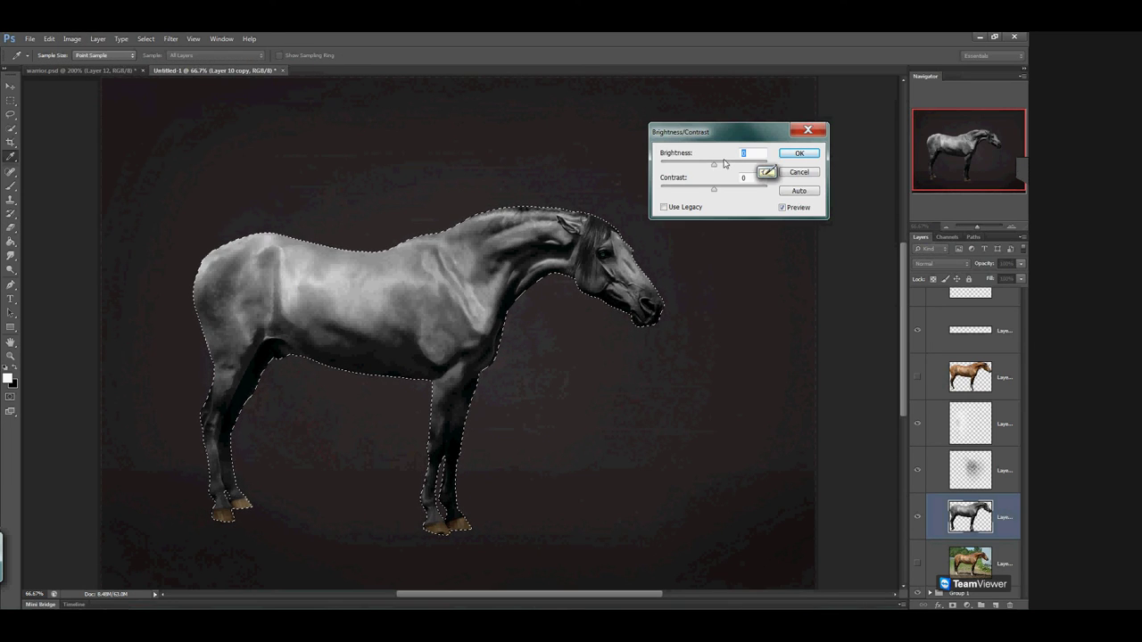
drag(714, 164, 724, 194)
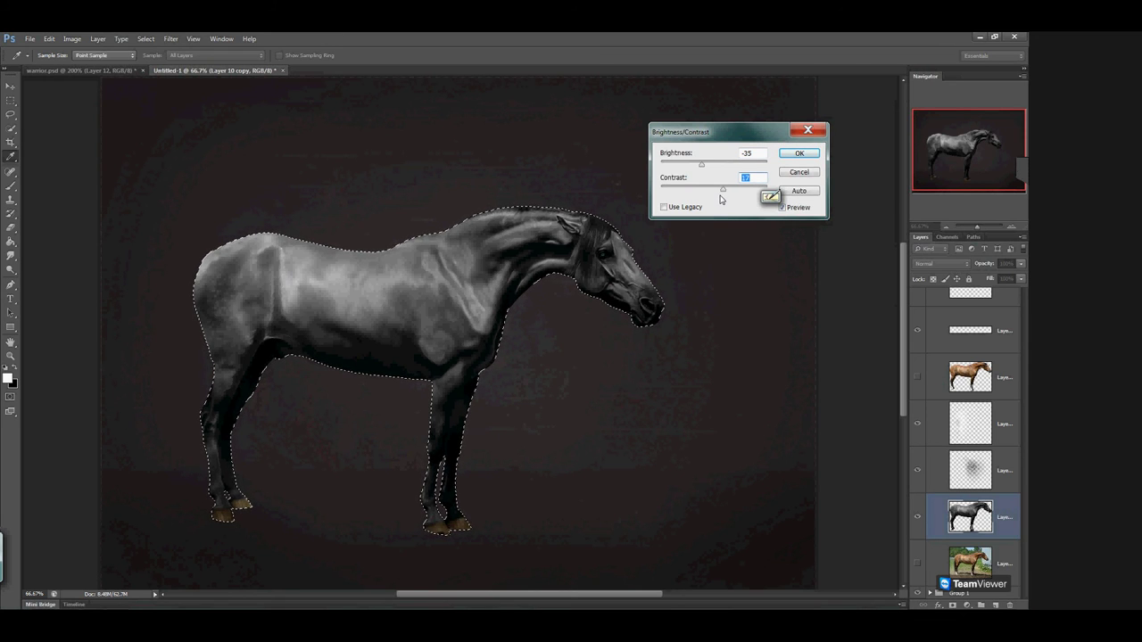
click(803, 153)
key(e)
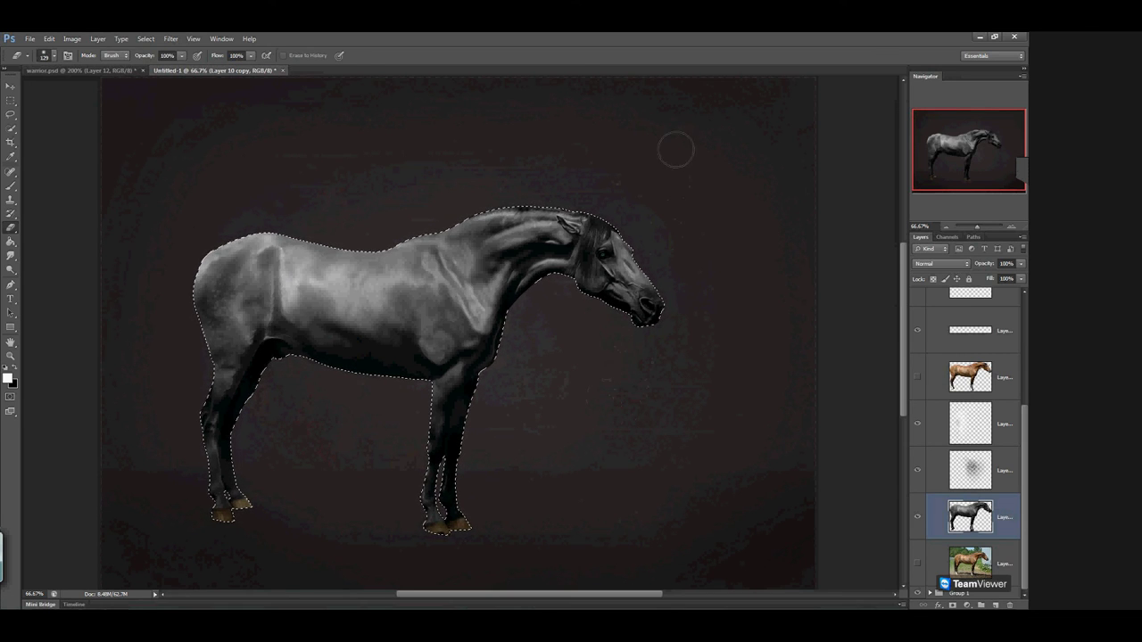
Start a Color Balance adjustment on the horse layer, setting the midtones to red +2 with a slight shift toward yellow
click(73, 39)
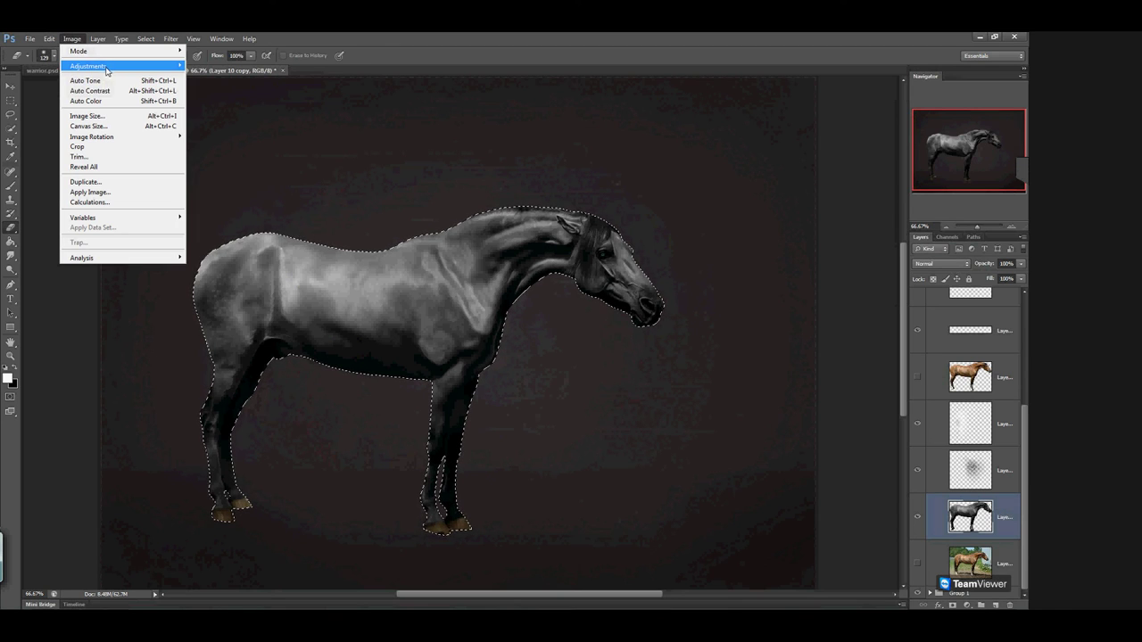
mouse_move(107, 68)
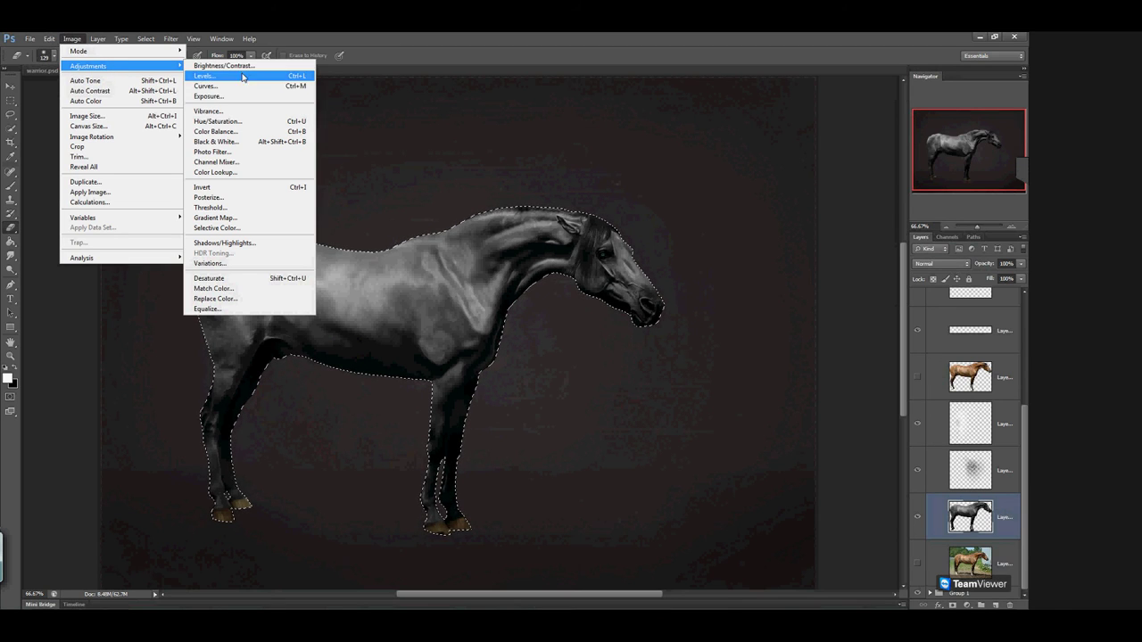
click(227, 136)
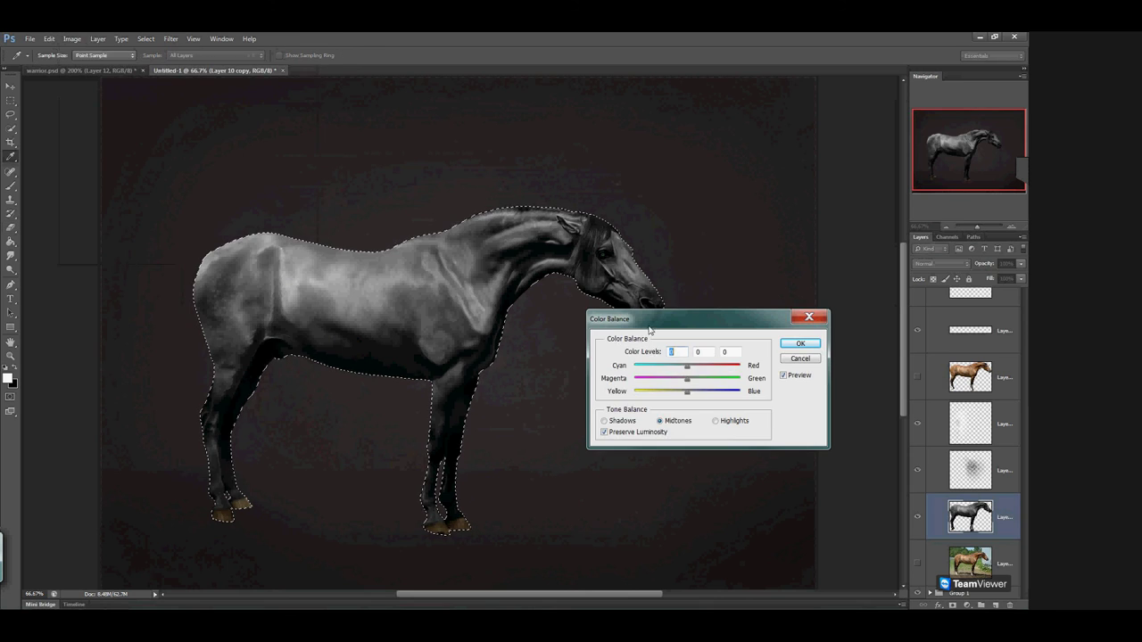
drag(687, 370, 683, 396)
click(676, 353)
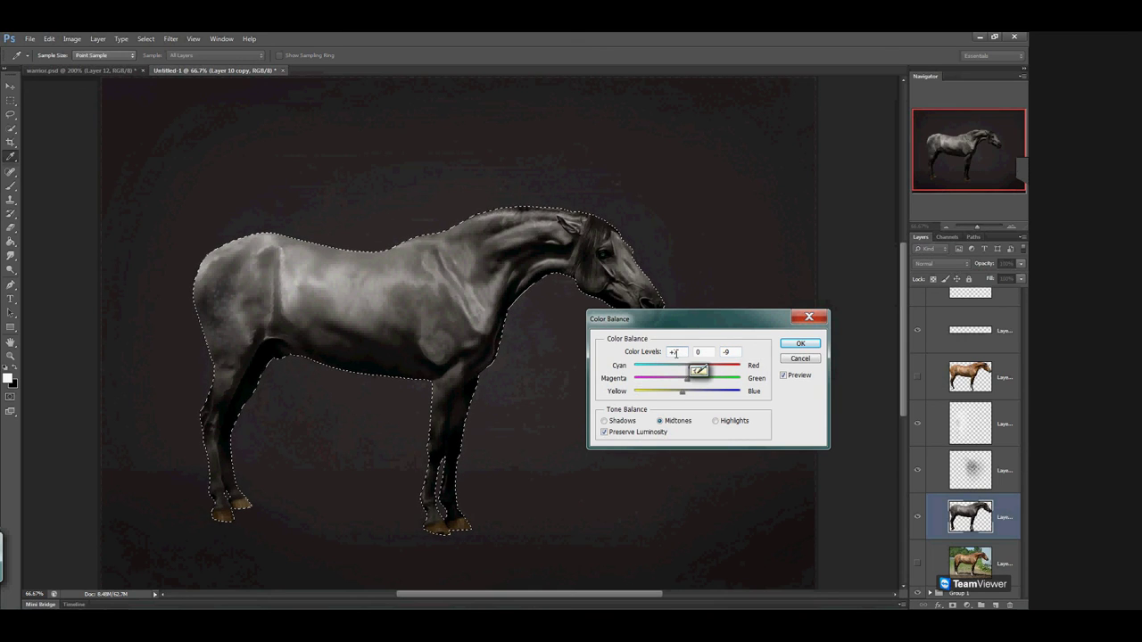
double_click(676, 352)
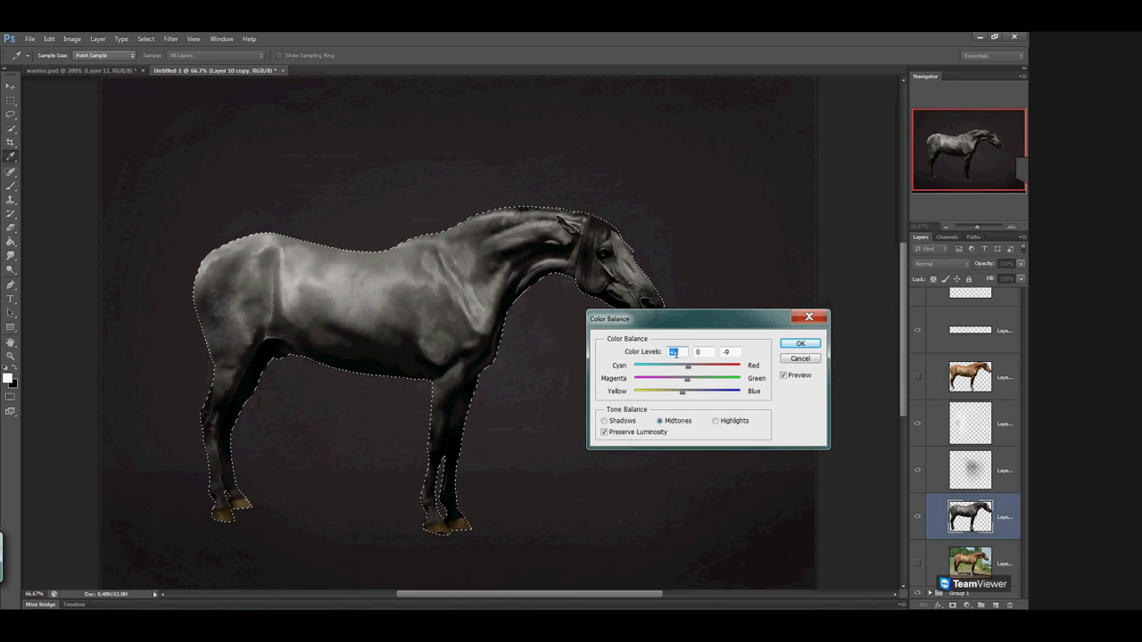
text(2)
key(Down)
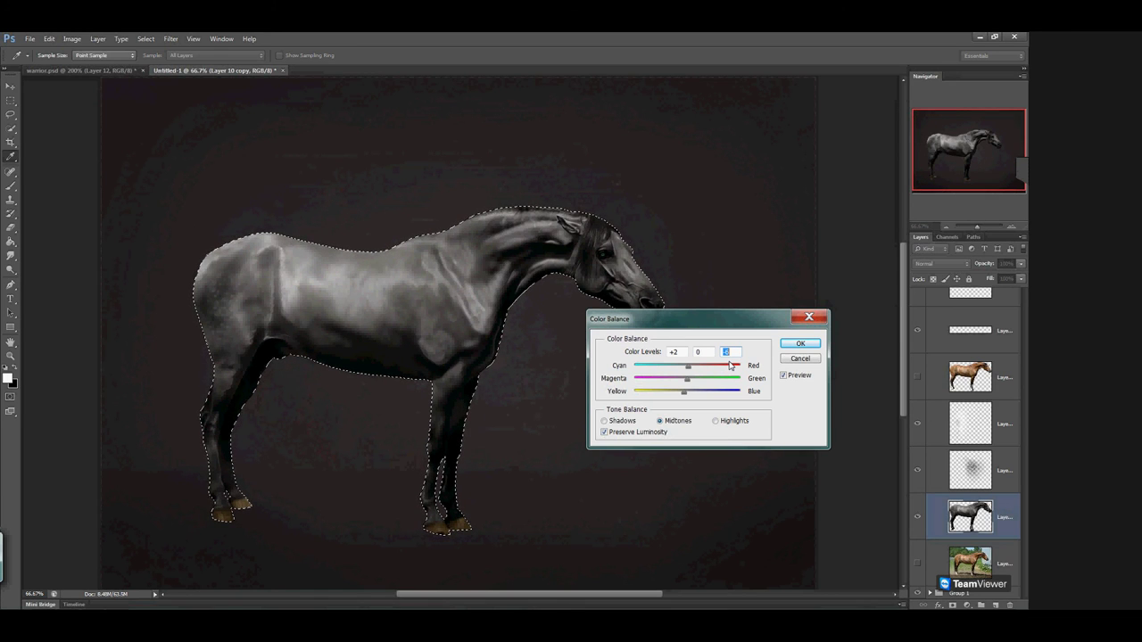
drag(688, 367, 687, 397)
Shift the color balance shadows slightly toward red and blue and the highlights slightly toward green, and apply the adjustment
click(634, 423)
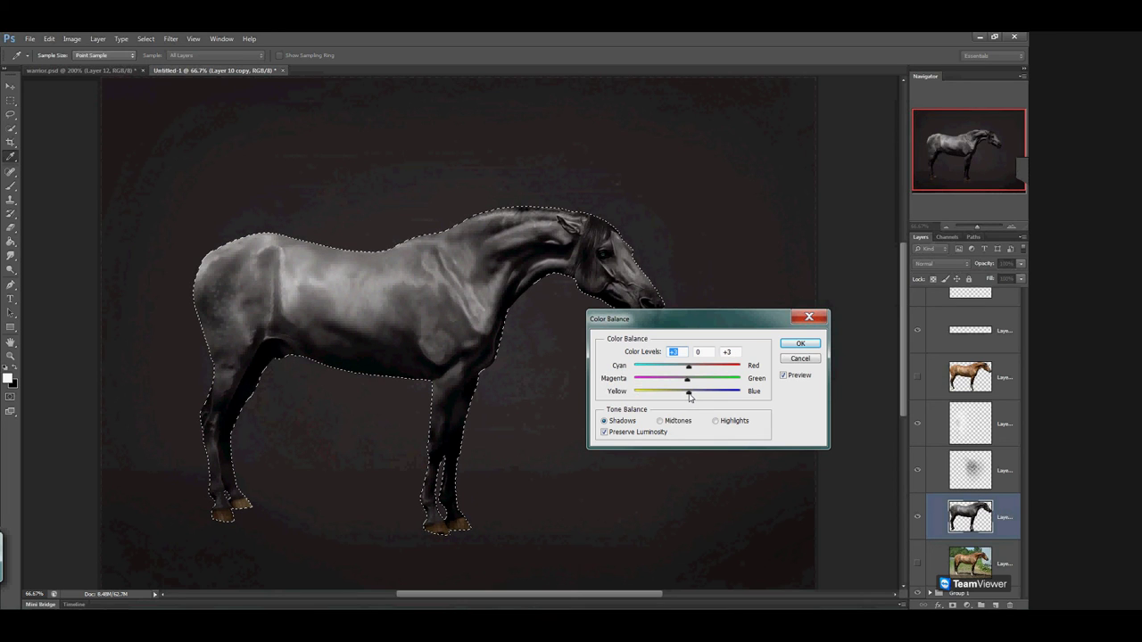
drag(688, 397, 690, 397)
click(715, 421)
drag(687, 381, 691, 383)
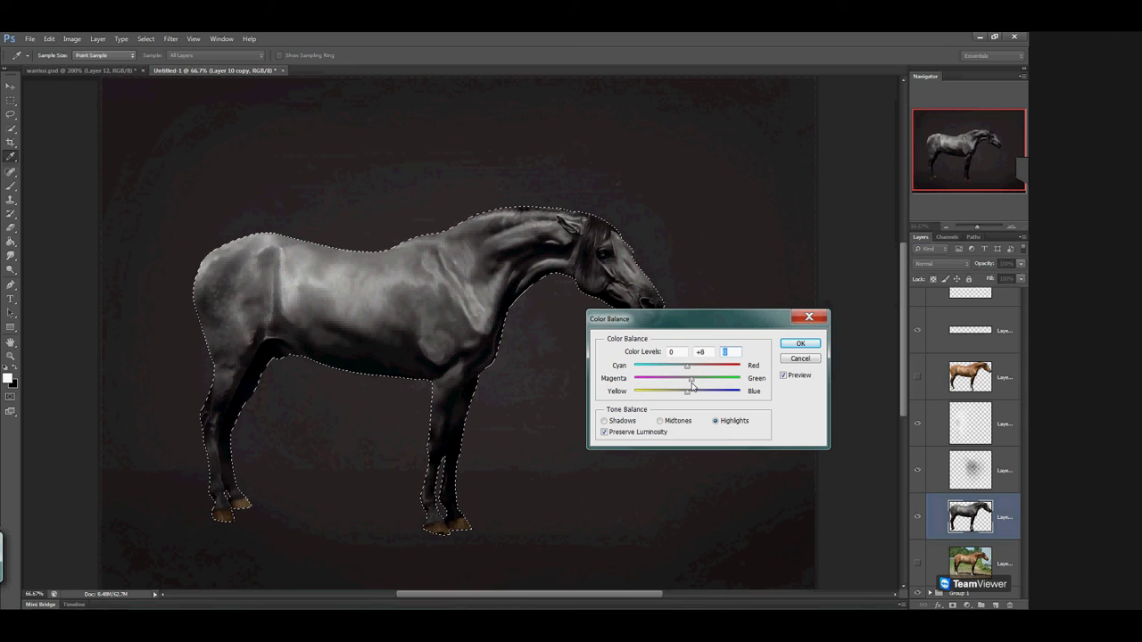
mouse_move(692, 386)
mouse_down()
mouse_move(690, 369)
mouse_move(689, 384)
mouse_up()
click(682, 353)
key(Tab)
key(Down)
click(800, 344)
key(e)
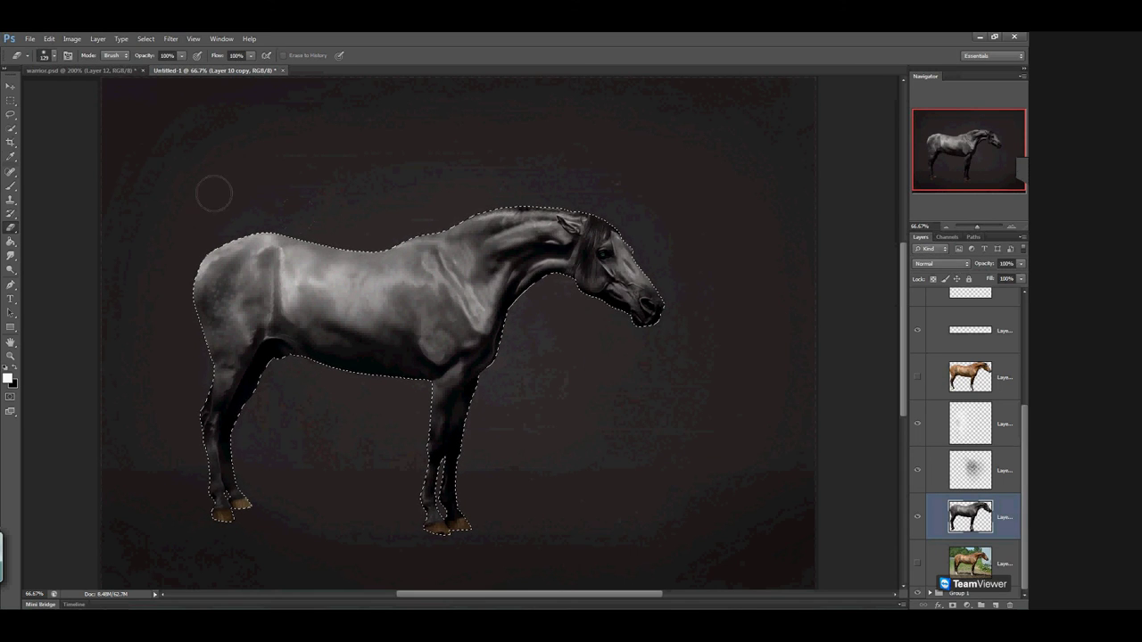
Deselect the horse outline and add a new empty layer above Layer 17, the green eye layer
key(m)
key(ctrl+d)
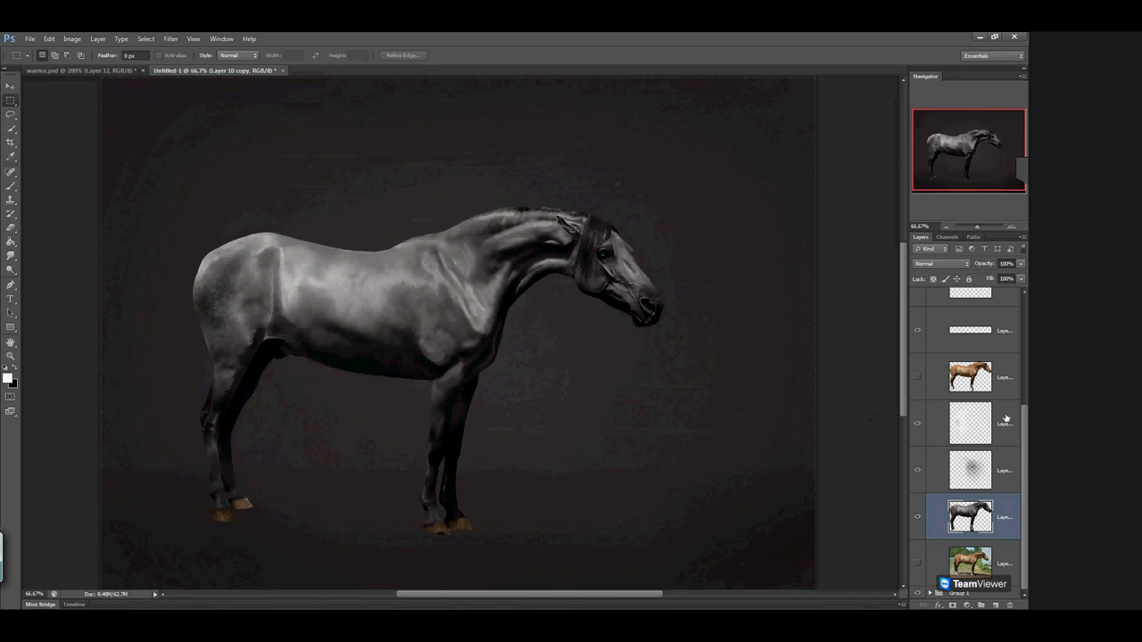
scroll(1007, 418, up, 4)
click(1005, 365)
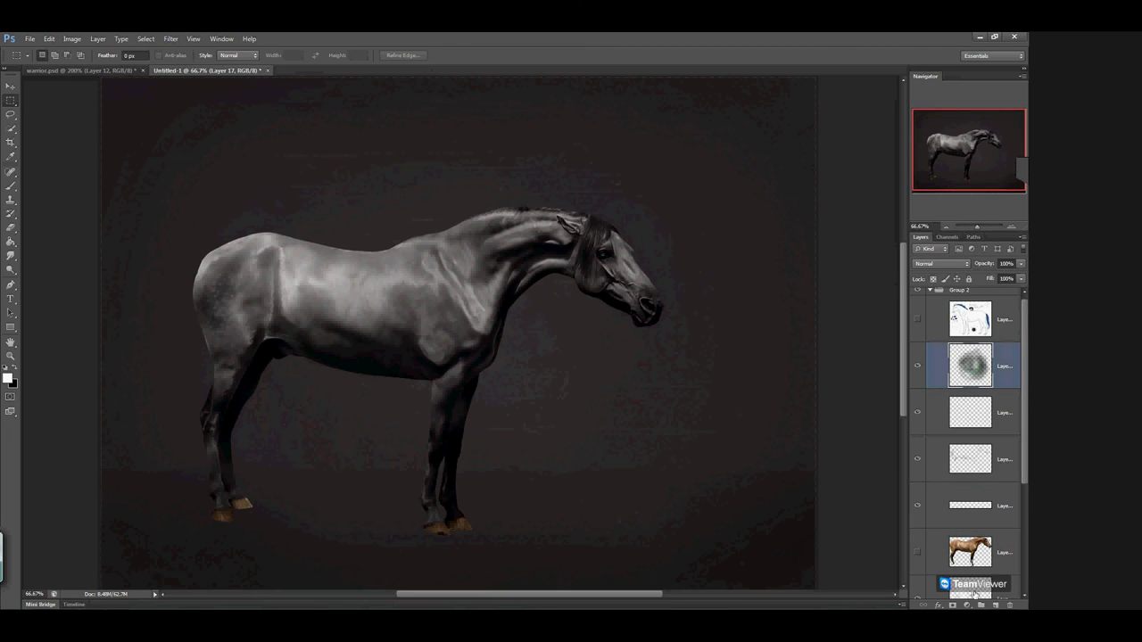
click(995, 605)
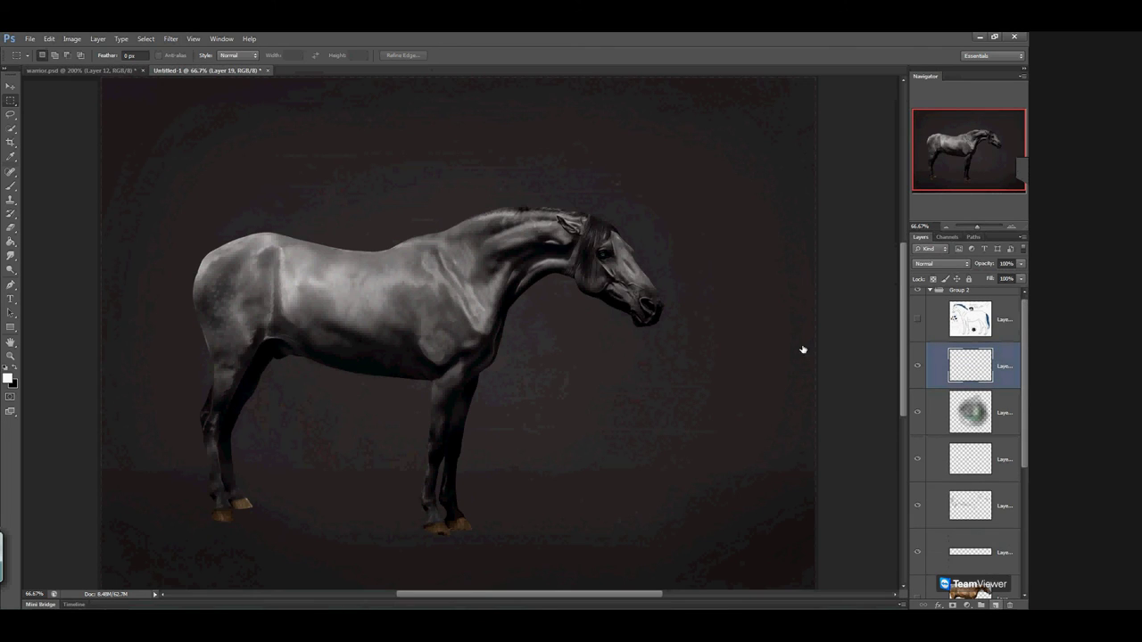
Paint black shading over the backdrop around the horse with a large brush at 18% opacity
click(11, 185)
click(49, 56)
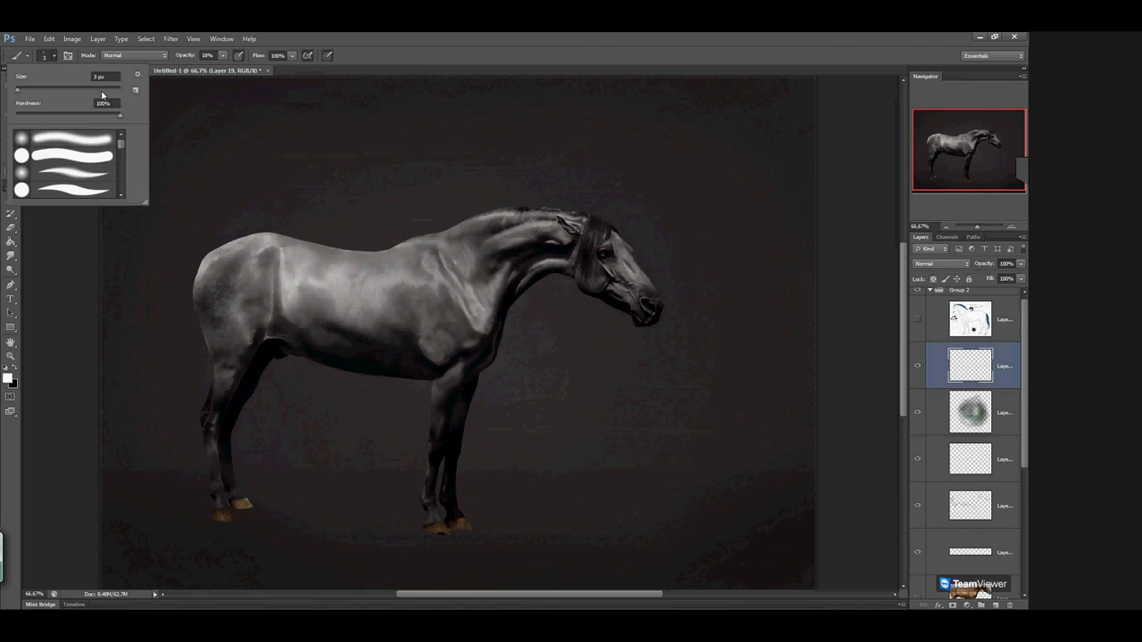
click(13, 366)
click(947, 228)
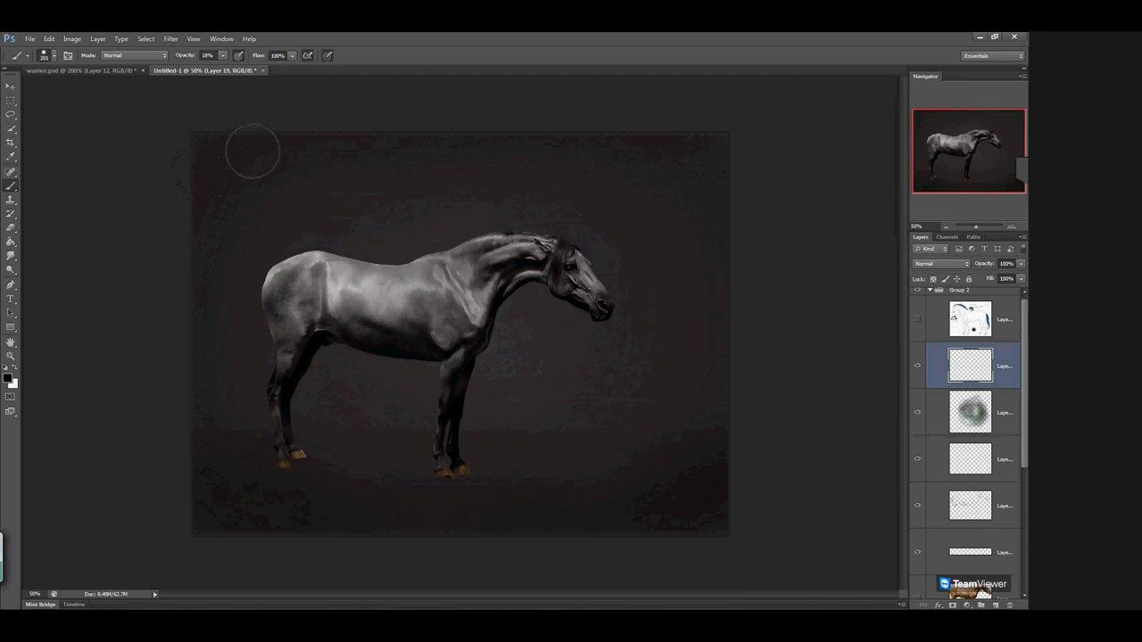
click(54, 55)
drag(101, 89, 108, 89)
mouse_move(256, 162)
mouse_down()
mouse_move(212, 244)
mouse_move(212, 429)
mouse_move(242, 274)
mouse_move(195, 359)
mouse_move(200, 500)
mouse_move(268, 528)
mouse_move(232, 478)
mouse_move(325, 514)
mouse_move(451, 500)
mouse_up()
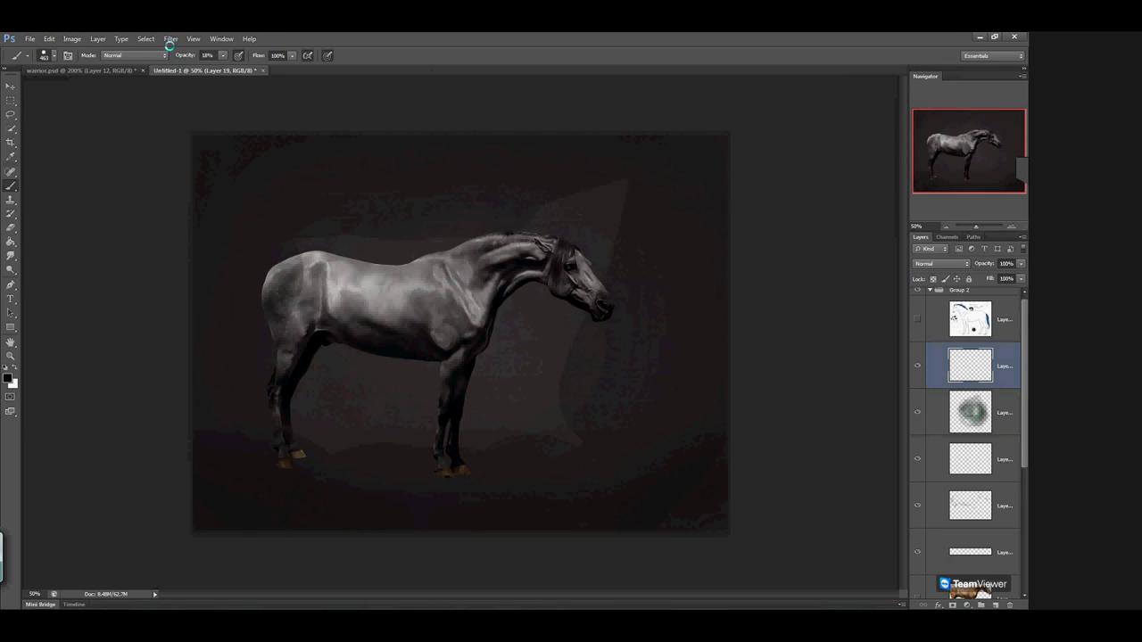
Apply a Gaussian Blur to the black backdrop shading, keeping the filter's preset large radius
click(170, 39)
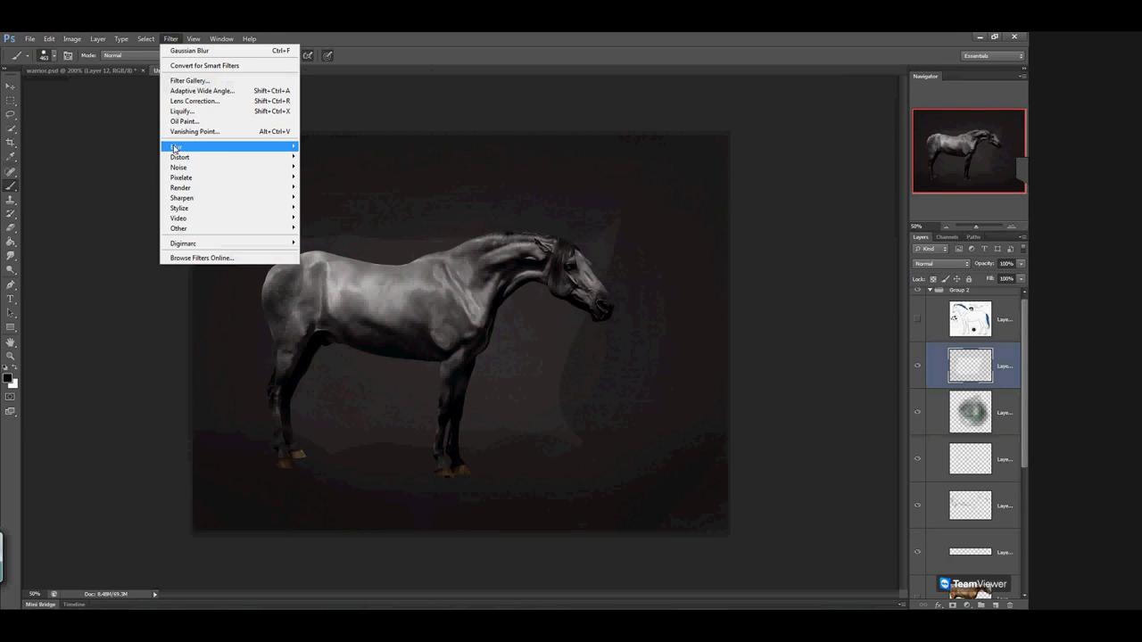
mouse_move(176, 147)
click(138, 226)
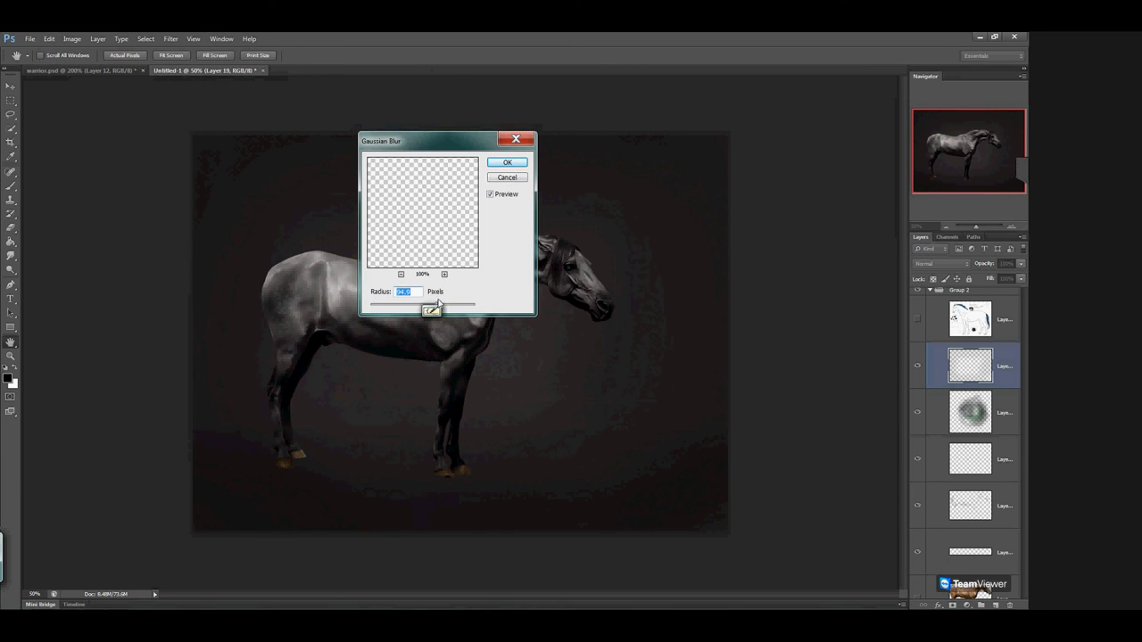
drag(449, 140, 557, 365)
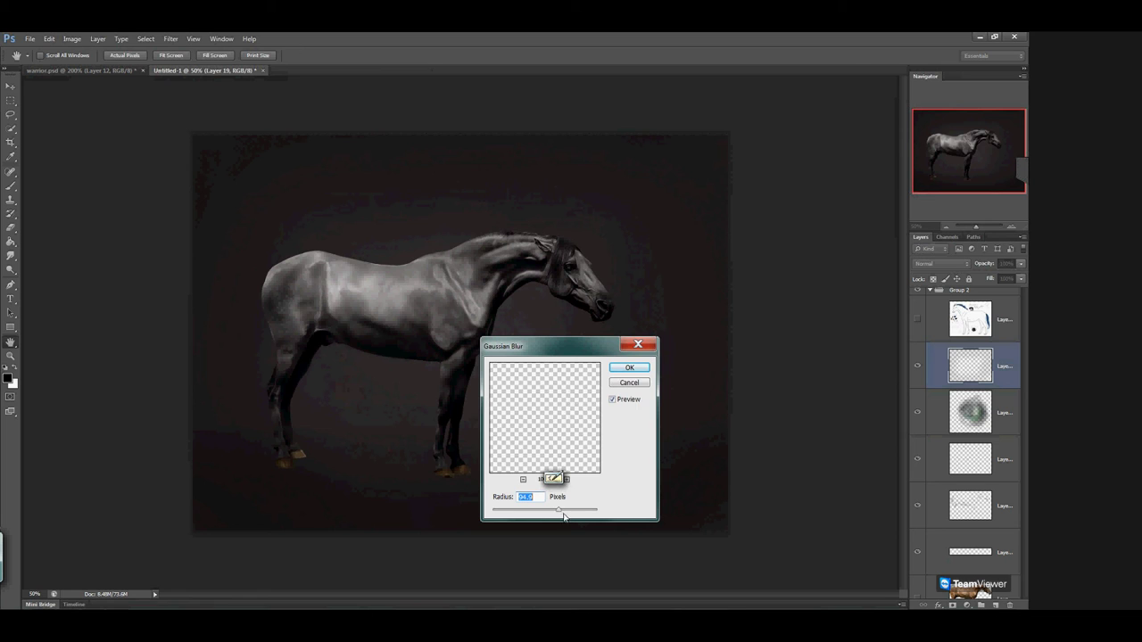
click(630, 367)
Load the outline of the grey horse layer (Layer 10 copy) as a selection and add an empty layer above the backdrop shading
click(1011, 227)
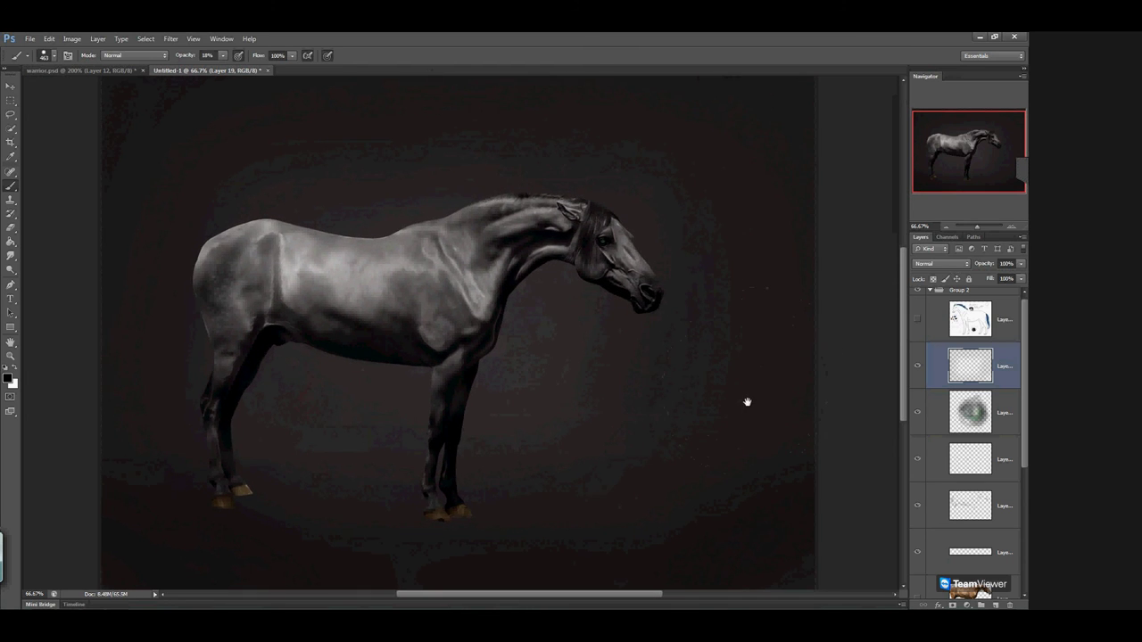
drag(725, 387, 721, 388)
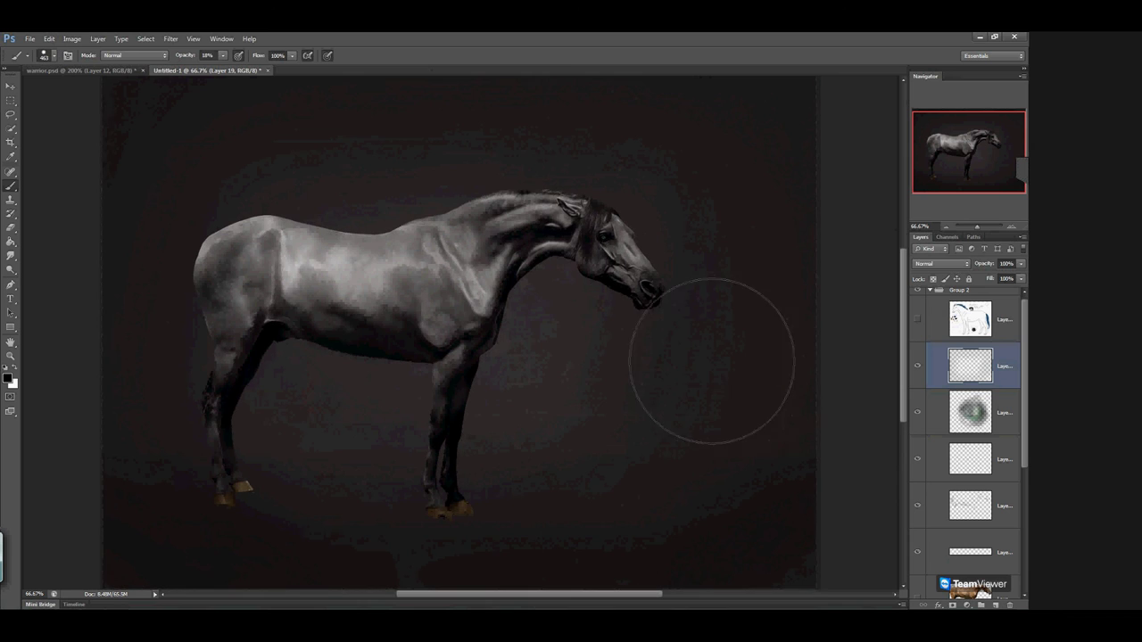
drag(1026, 387, 1028, 527)
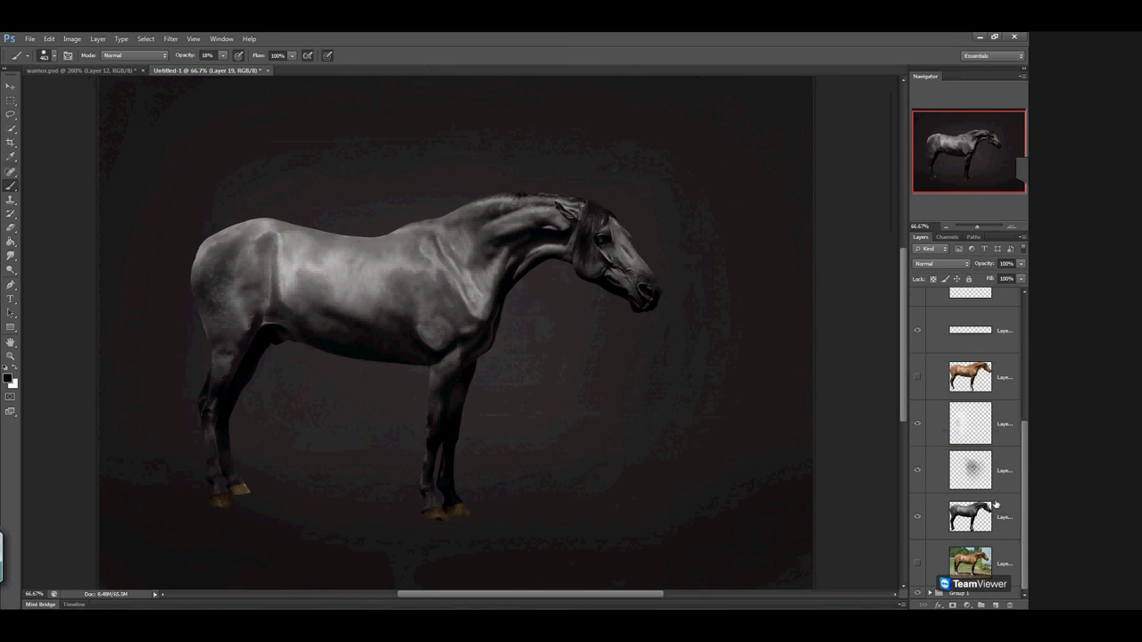
right_click(971, 504)
click(926, 286)
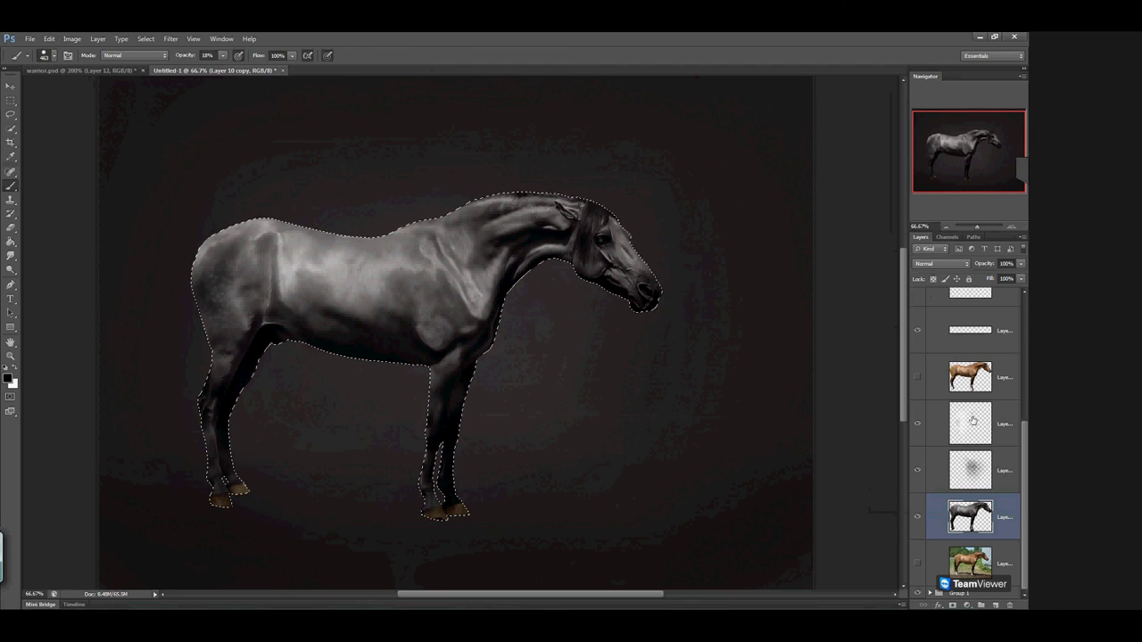
scroll(1003, 377, up, 4)
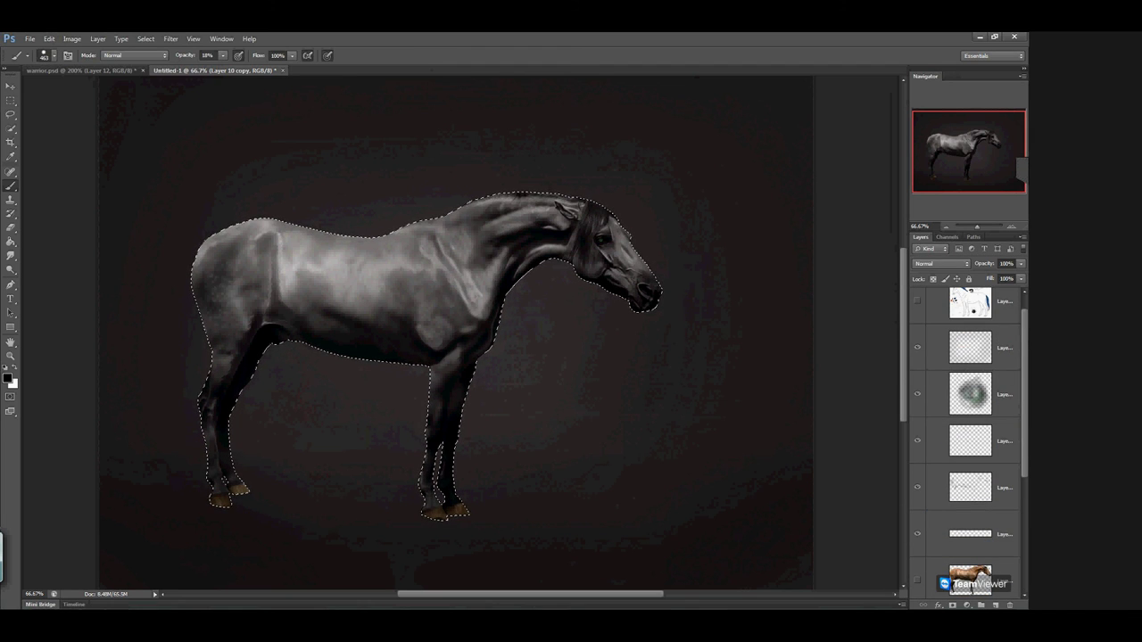
click(1004, 361)
click(996, 605)
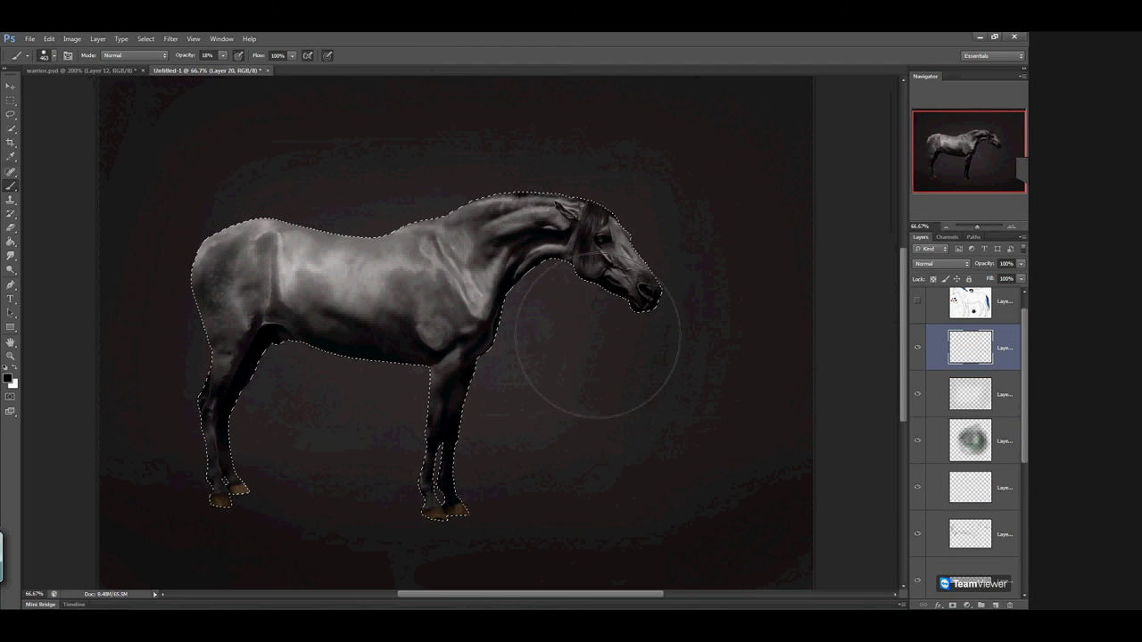
Paint black over the horse's hindquarters, legs, belly and chest with a soft 226 px brush at 0% hardness and 100% opacity
click(55, 56)
click(80, 87)
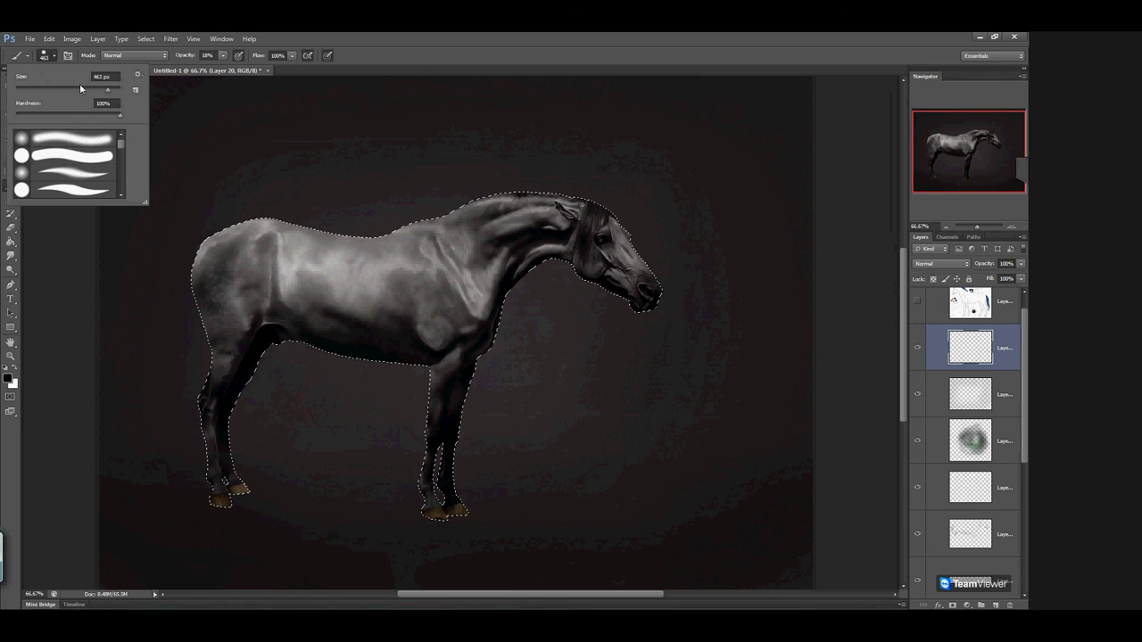
drag(64, 116, 13, 115)
drag(84, 90, 100, 93)
mouse_move(192, 281)
mouse_down()
mouse_move(232, 206)
mouse_move(234, 186)
mouse_move(176, 282)
mouse_move(202, 240)
mouse_move(237, 122)
mouse_up()
click(223, 56)
drag(224, 67, 314, 72)
mouse_move(209, 214)
mouse_down()
mouse_move(180, 253)
mouse_move(238, 190)
mouse_move(177, 277)
mouse_move(185, 386)
mouse_up()
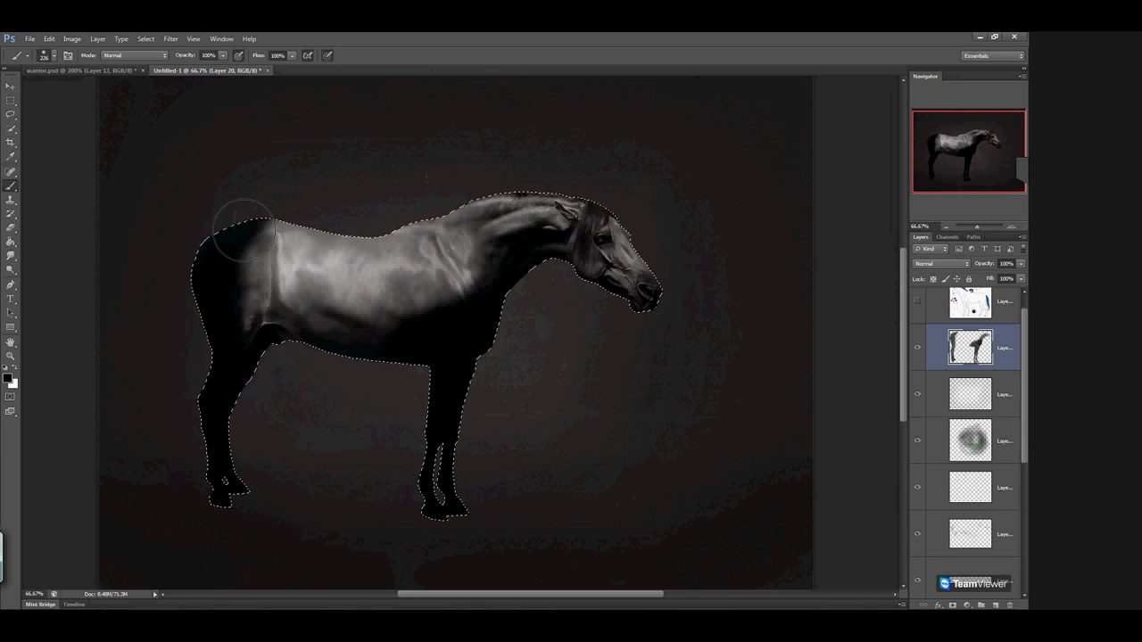
Apply a Gaussian Blur to the black paint on the horse, keeping the same large radius
click(170, 38)
mouse_move(179, 147)
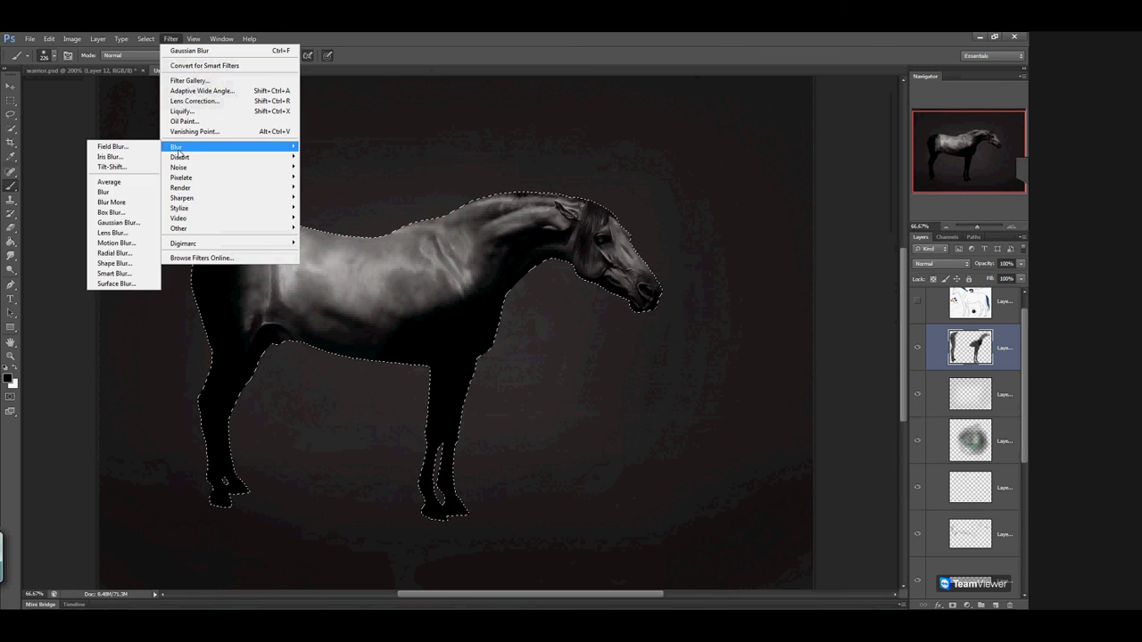
click(116, 222)
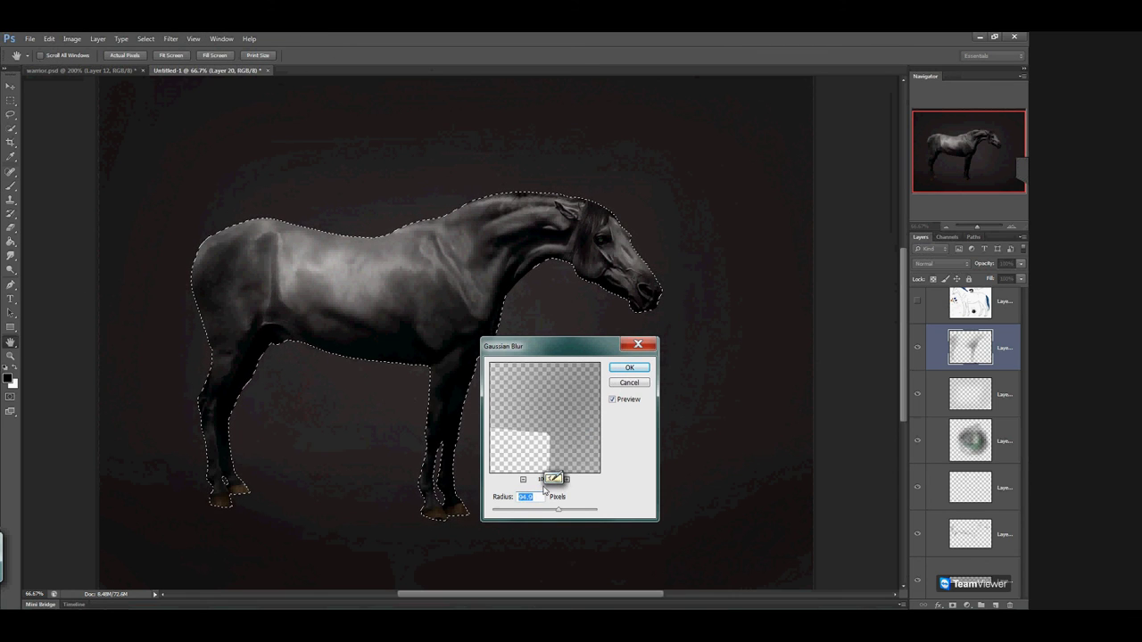
click(629, 368)
Lower the blurred horse shading layer's opacity to 48% and deselect the horse outline
click(1020, 264)
mouse_move(1007, 280)
mouse_down()
mouse_move(988, 280)
mouse_move(1001, 282)
mouse_up()
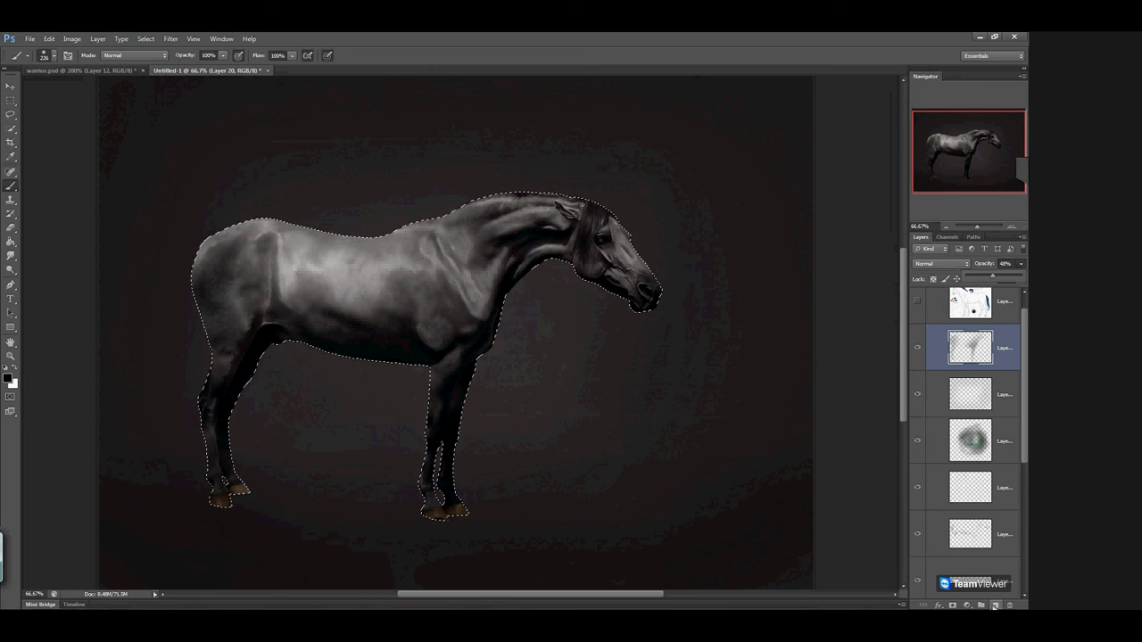
key(m)
key(ctrl+d)
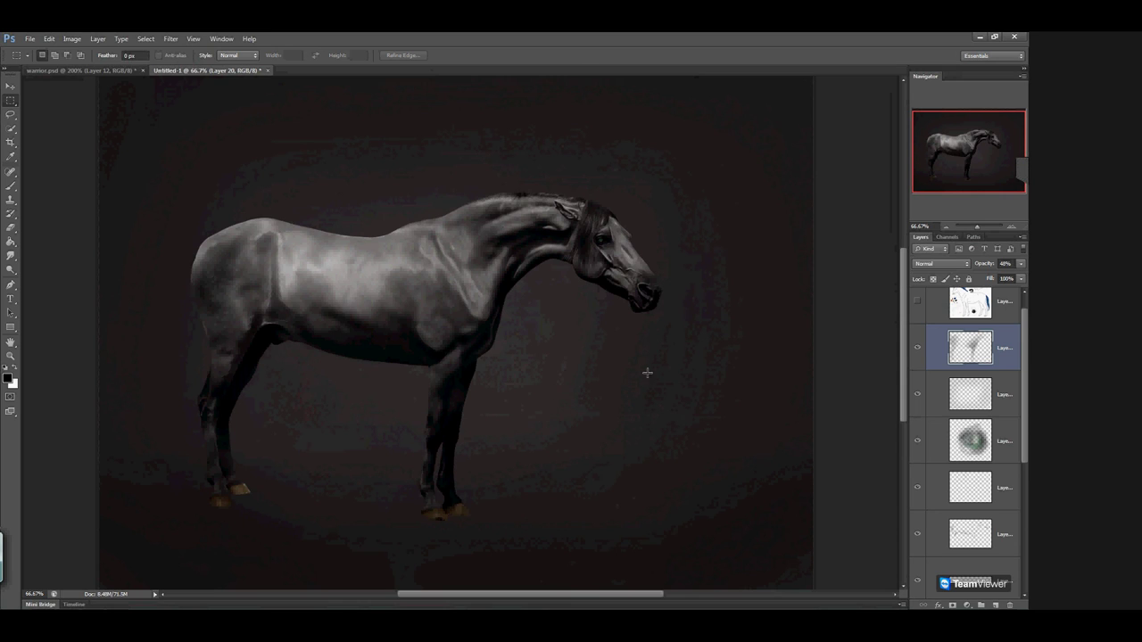
Add a Curves adjustment layer with an S-shaped curve that darkens the shadows and lifts the highlights slightly
click(967, 605)
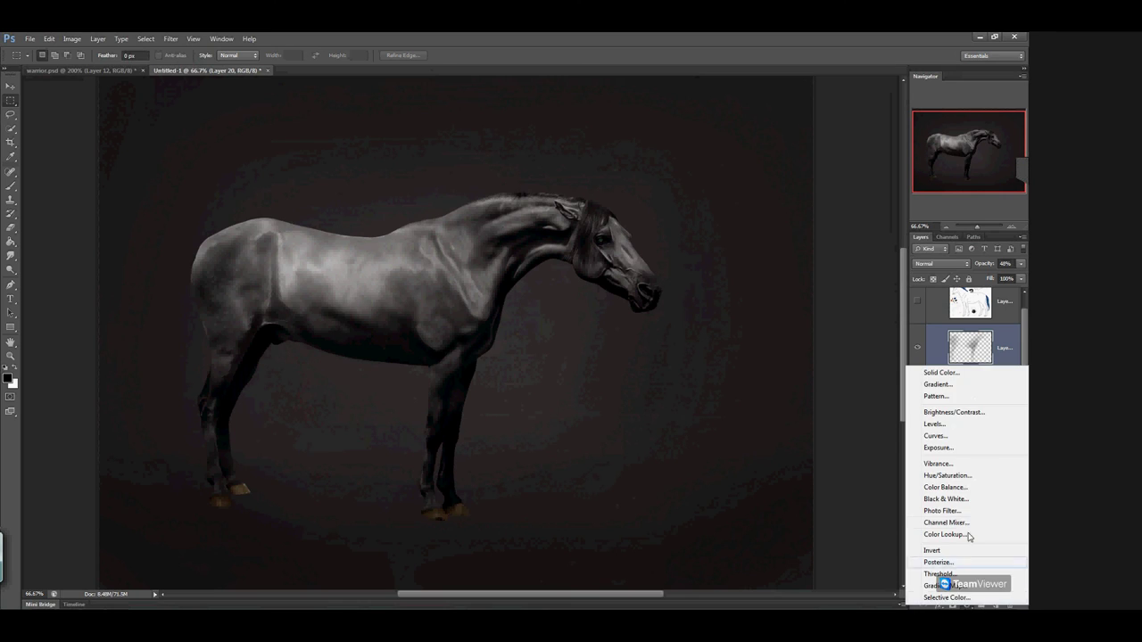
click(949, 439)
click(719, 261)
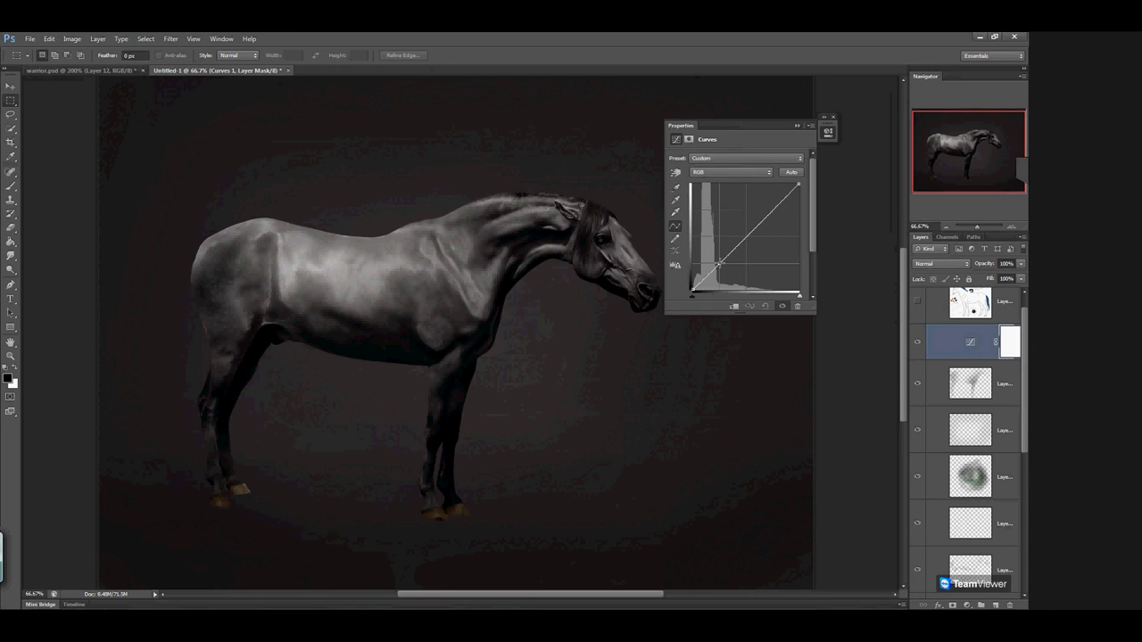
drag(720, 264, 720, 266)
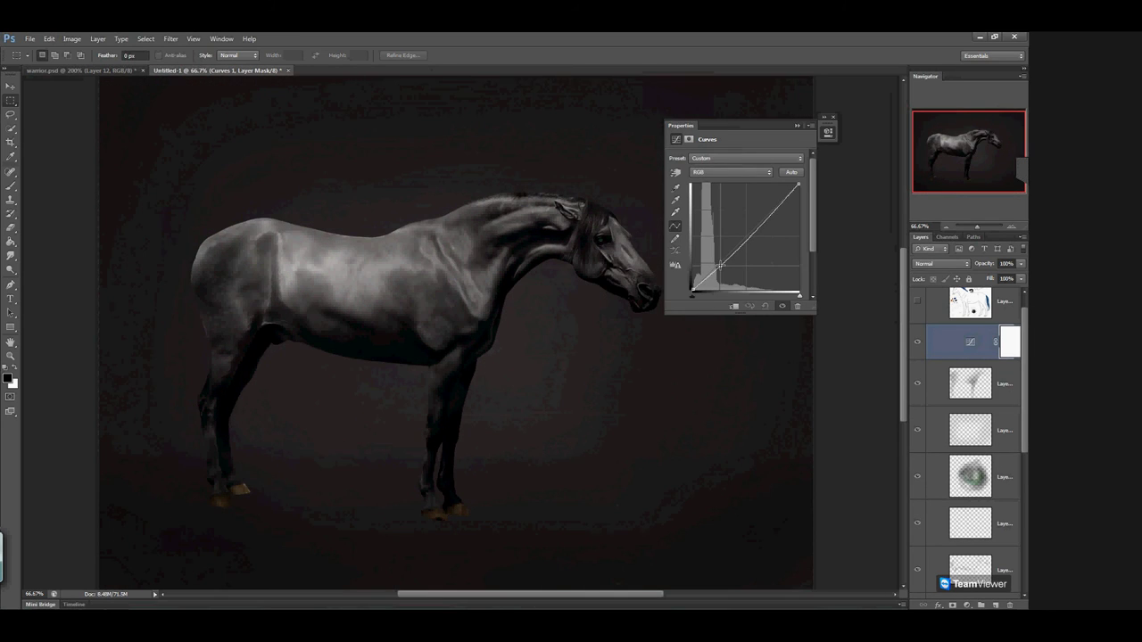
click(774, 205)
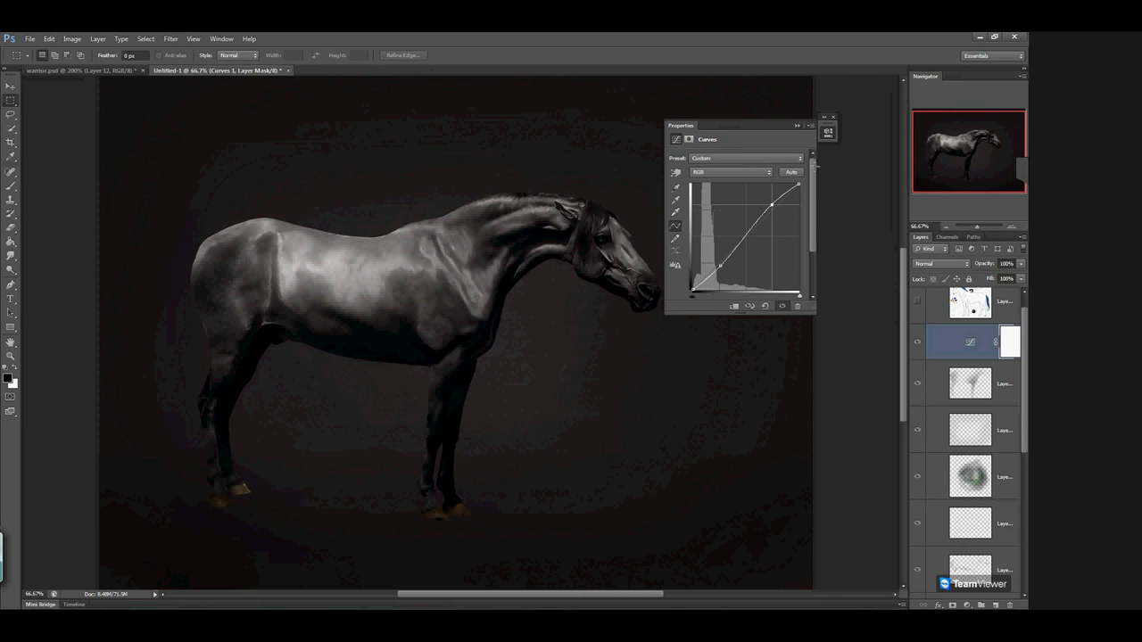
click(834, 119)
Reduce the Curves adjustment layer's opacity to 57%
click(1020, 263)
drag(1021, 277, 984, 280)
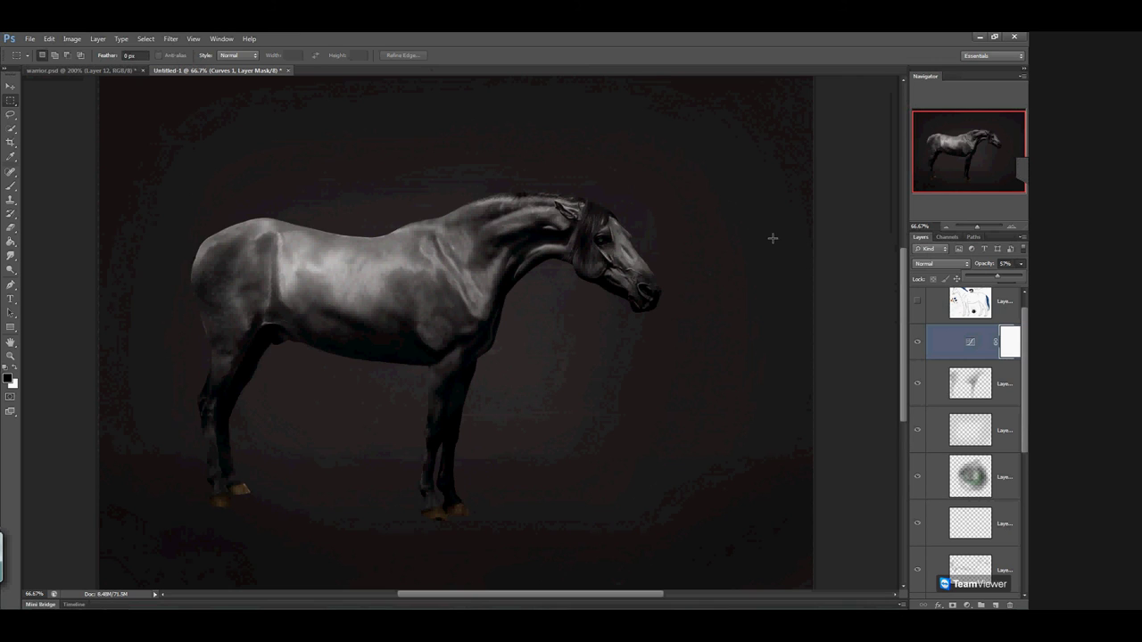
click(692, 308)
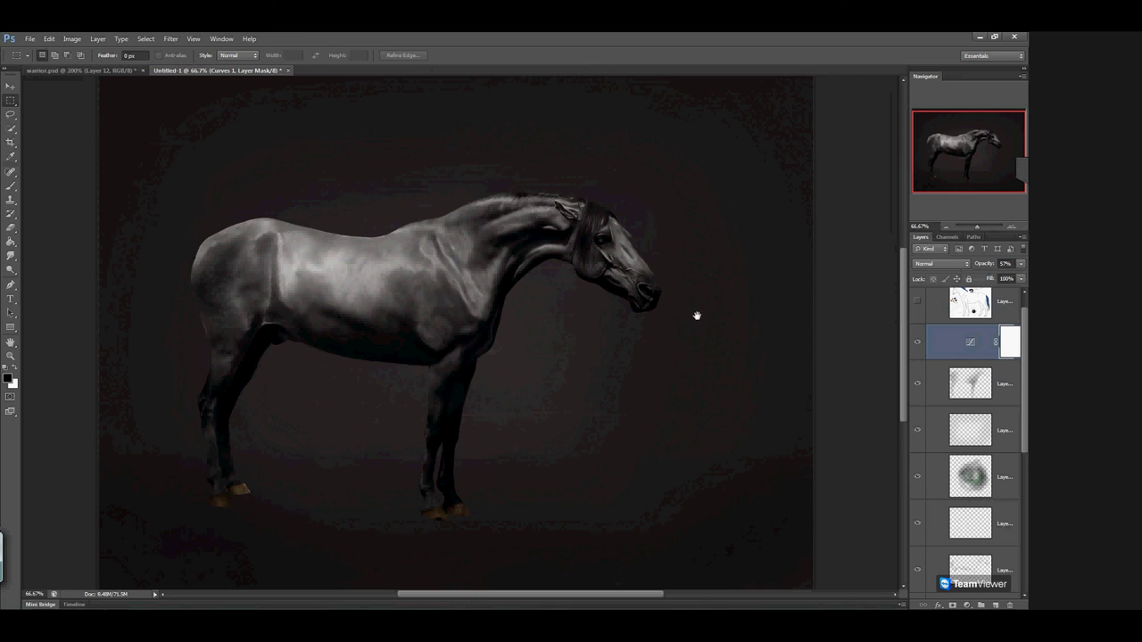
drag(696, 316, 697, 303)
drag(704, 354, 695, 347)
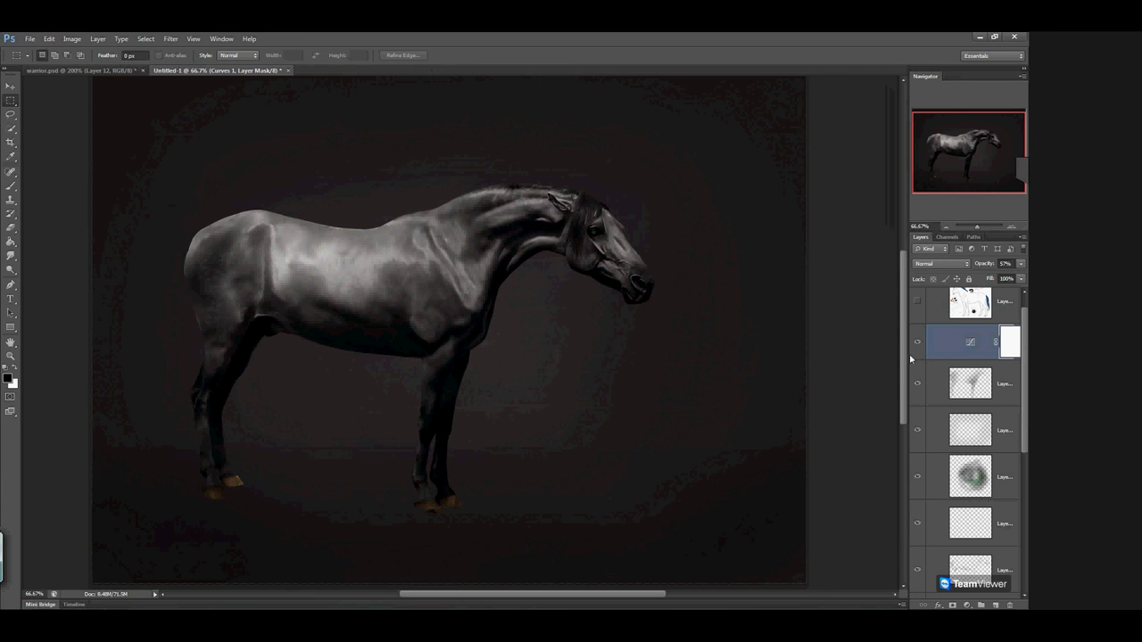
Add an empty layer above the Curves adjustment and set a soft 9 px brush with 0% hardness
mouse_move(1024, 383)
mouse_down()
mouse_move(1025, 512)
mouse_move(1025, 373)
mouse_up()
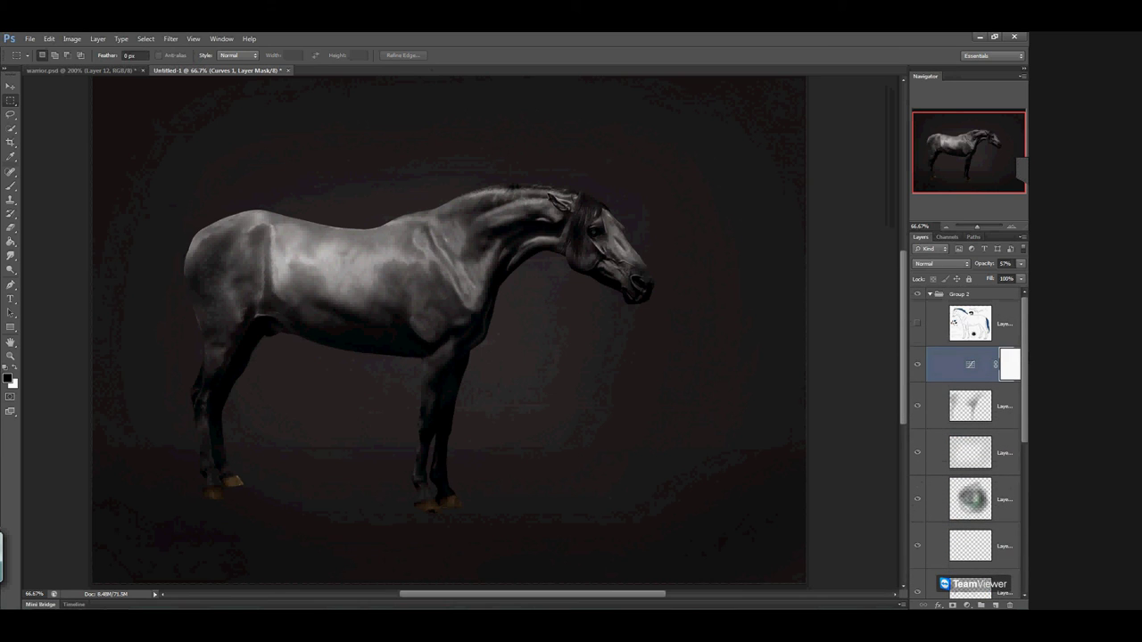
click(997, 606)
click(11, 186)
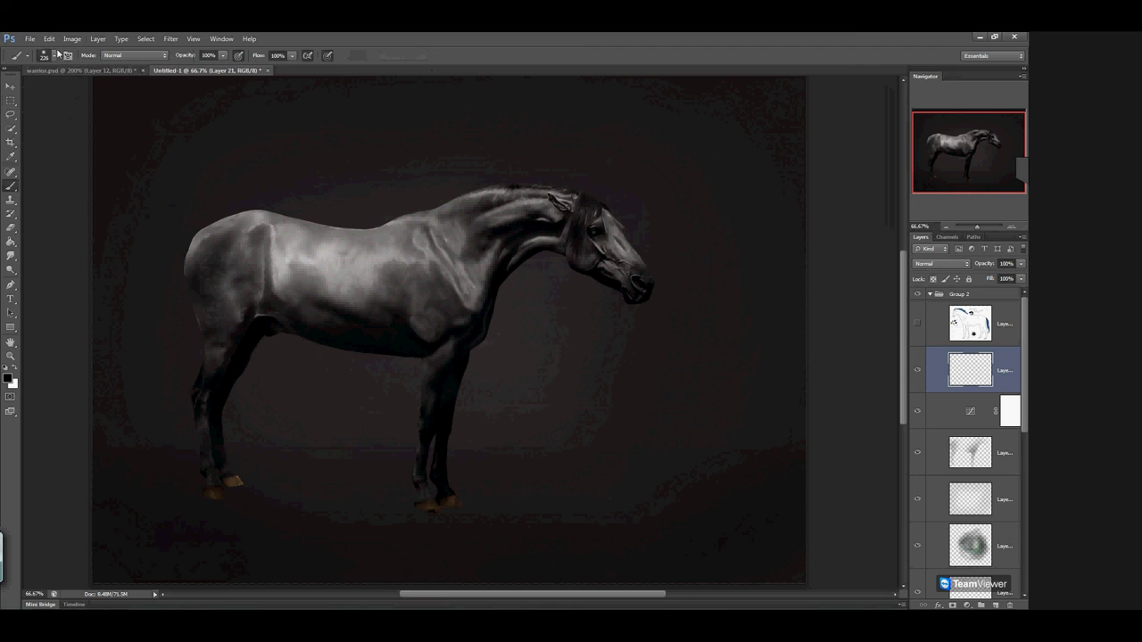
click(57, 55)
drag(29, 92, 23, 121)
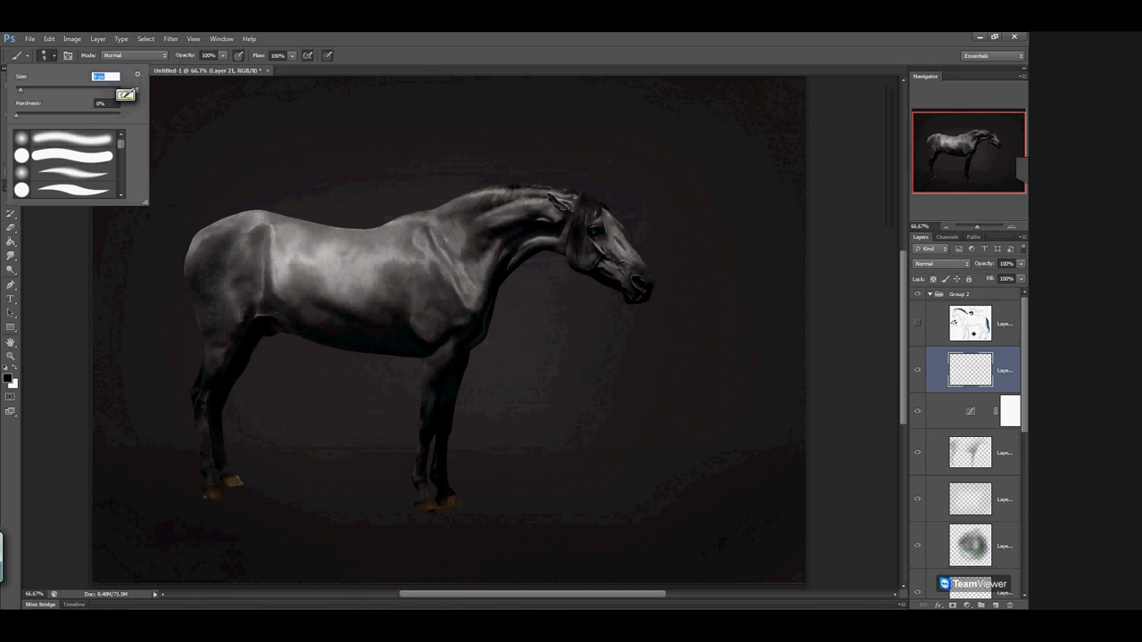
key(Return)
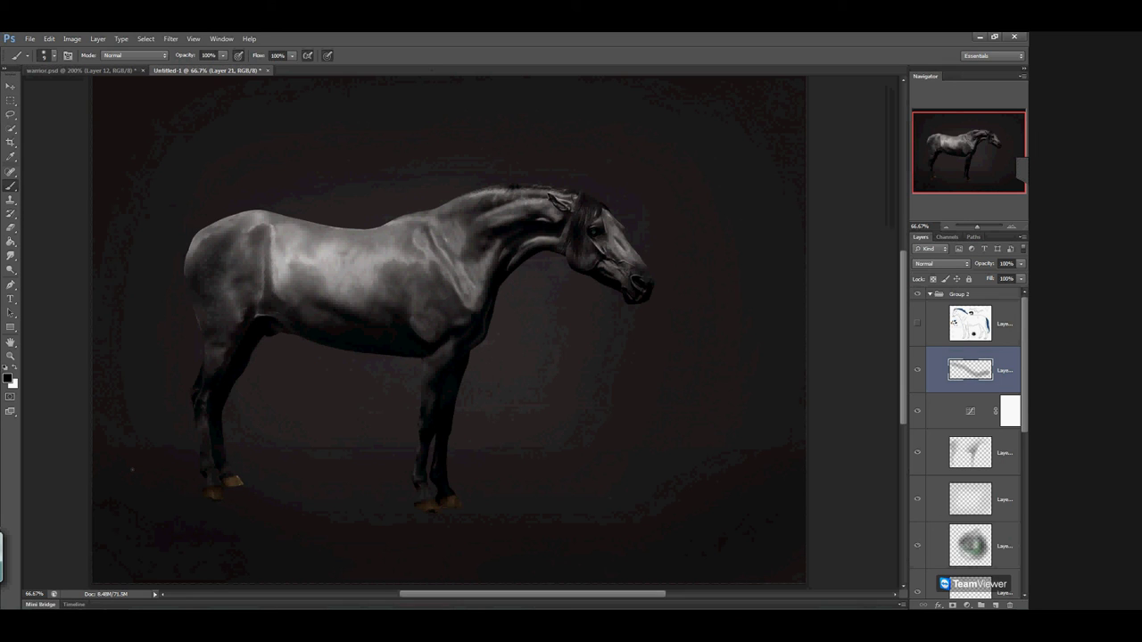
Paint thin black contact shadows along the undersides of the horse's front hooves
click(1013, 226)
click(1014, 226)
click(1014, 226)
click(1013, 226)
drag(956, 158, 932, 178)
mouse_move(442, 402)
mouse_down()
mouse_move(353, 408)
mouse_move(397, 426)
mouse_move(352, 405)
mouse_move(432, 428)
mouse_move(411, 422)
mouse_move(464, 412)
mouse_up()
drag(481, 342, 565, 341)
drag(942, 181, 969, 186)
mouse_move(546, 308)
mouse_down()
mouse_move(661, 345)
mouse_move(614, 337)
mouse_move(676, 342)
mouse_move(721, 312)
mouse_move(697, 292)
mouse_move(693, 311)
mouse_move(827, 304)
mouse_move(763, 310)
mouse_up()
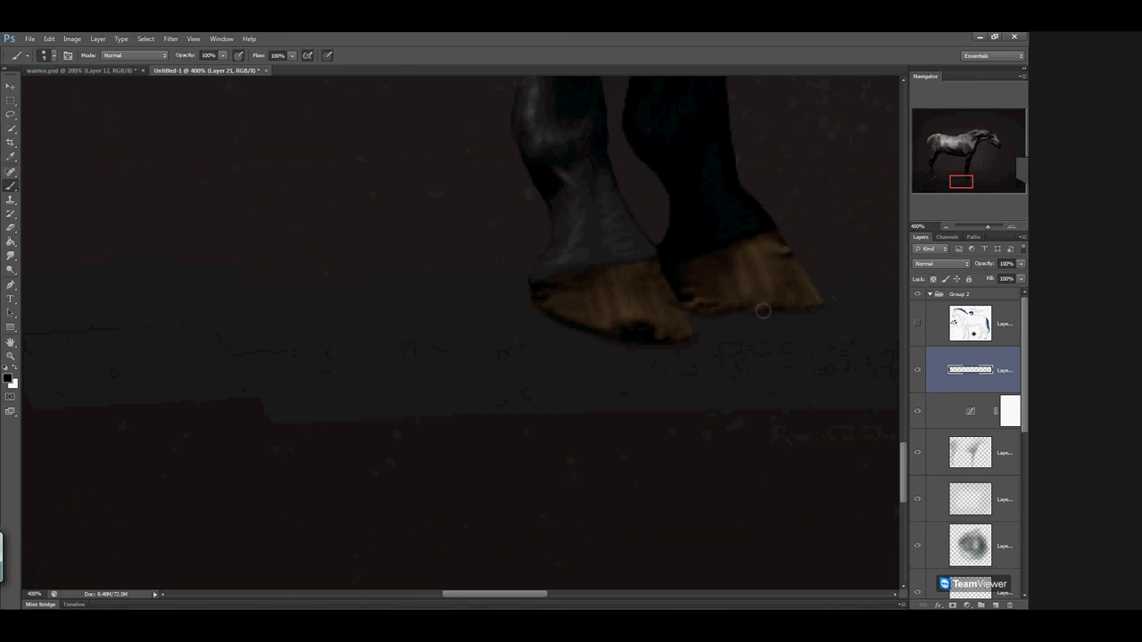
Soften the black hoof shadows with a Gaussian Blur of about 3 pixels
click(943, 230)
click(943, 229)
click(943, 229)
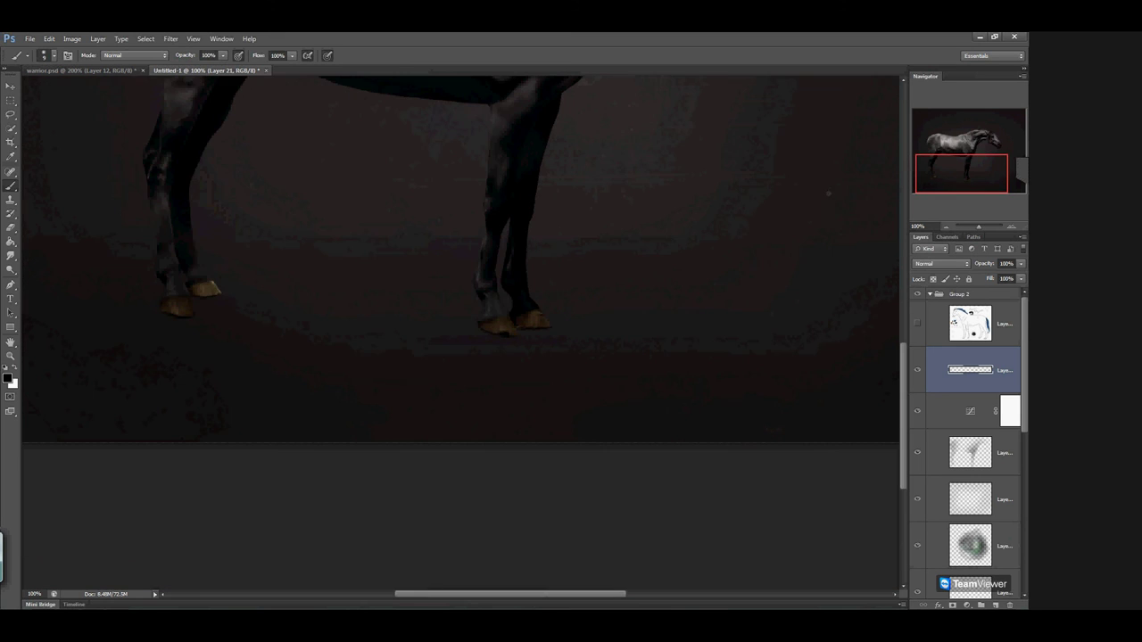
click(944, 229)
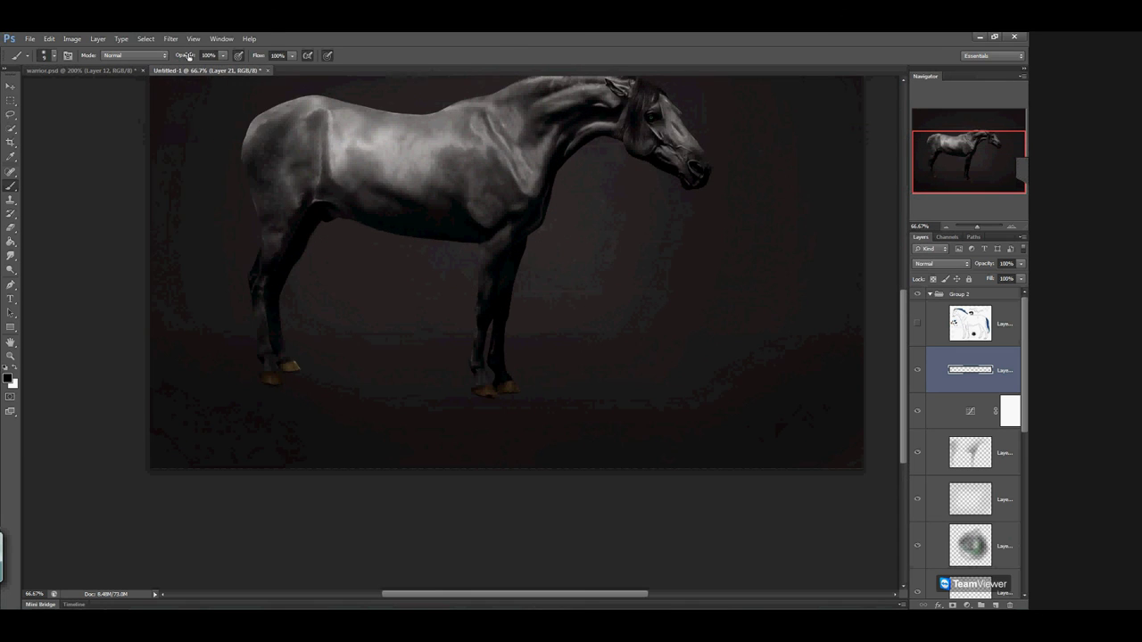
click(170, 39)
mouse_move(185, 150)
click(133, 221)
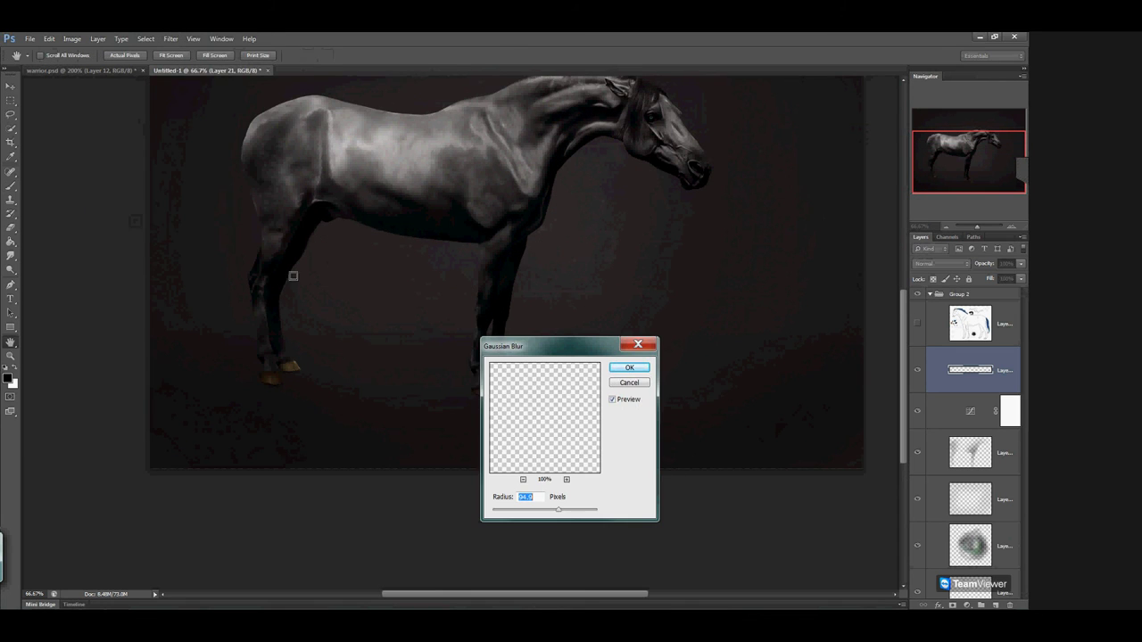
drag(557, 509, 512, 515)
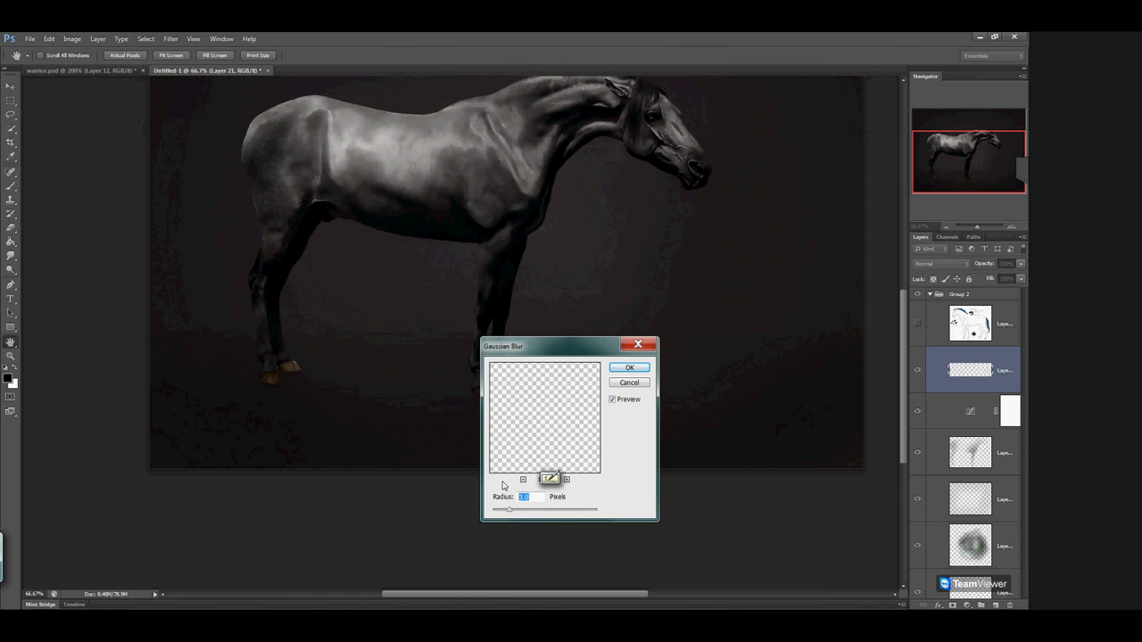
click(629, 368)
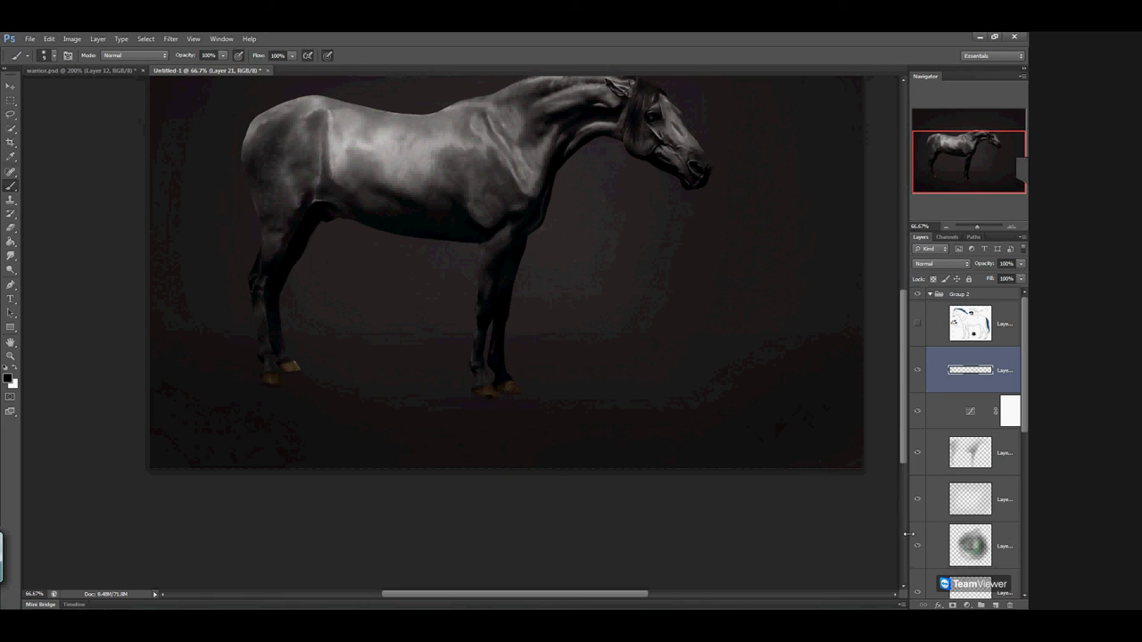
Paint black shadows under the front and rear hooves on a new layer and soften them with a 6.1-pixel Gaussian Blur
click(996, 605)
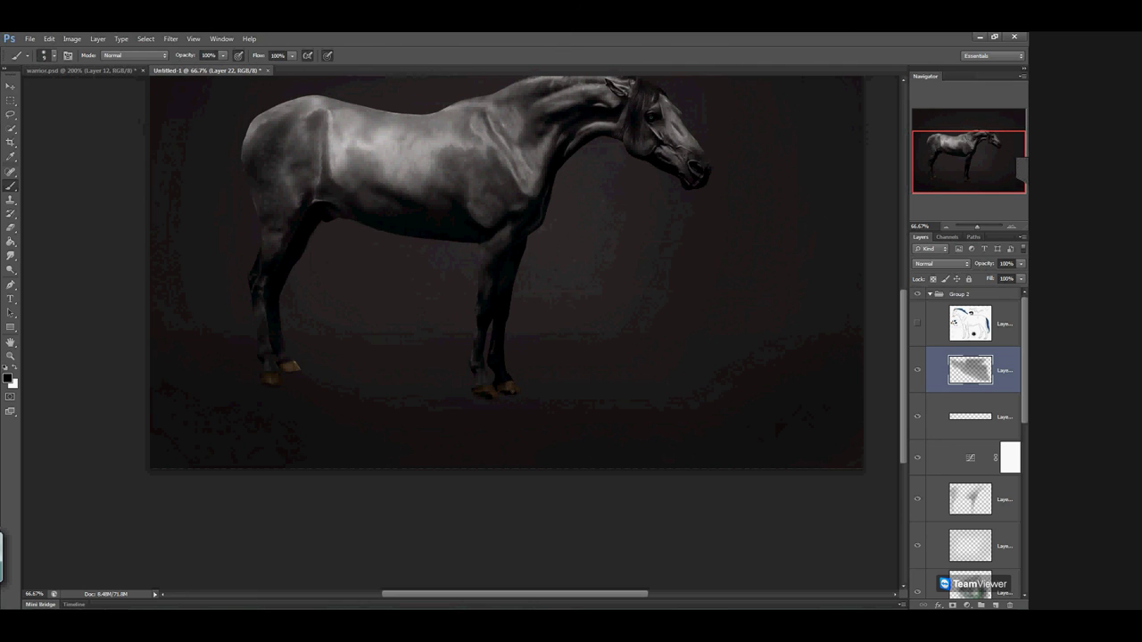
click(272, 391)
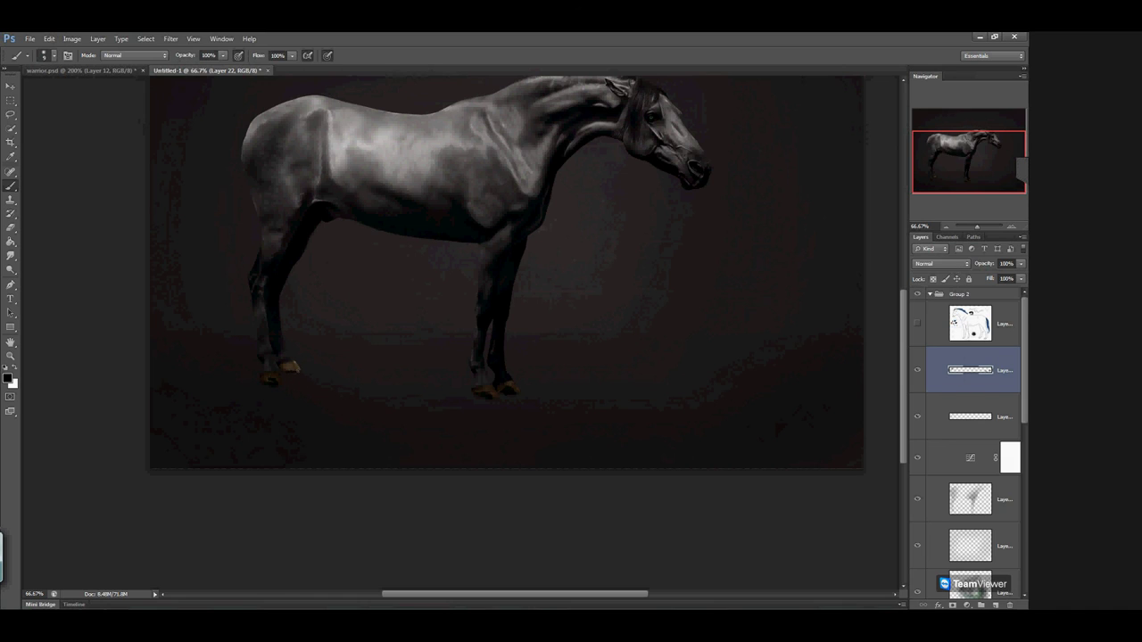
click(170, 38)
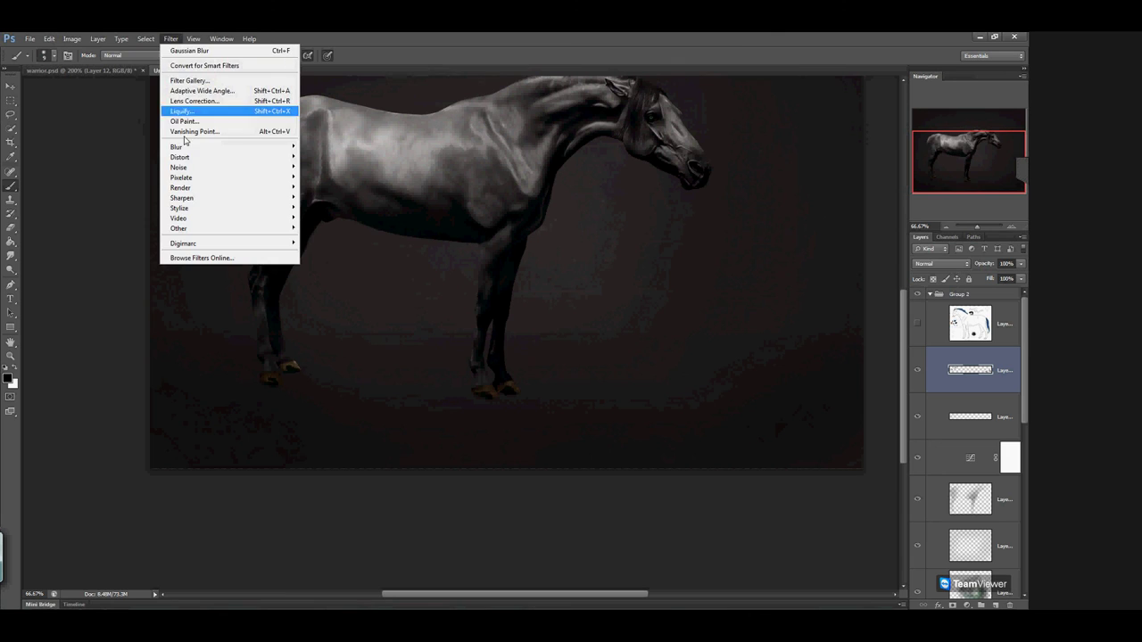
mouse_move(179, 145)
click(143, 223)
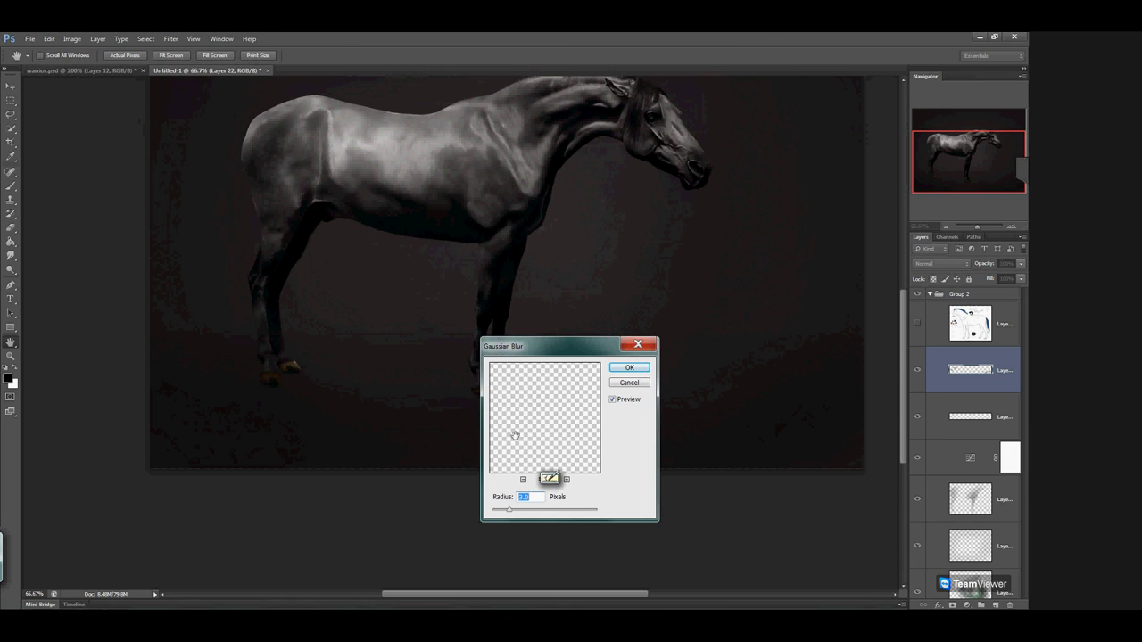
drag(512, 512, 524, 513)
drag(595, 343, 699, 263)
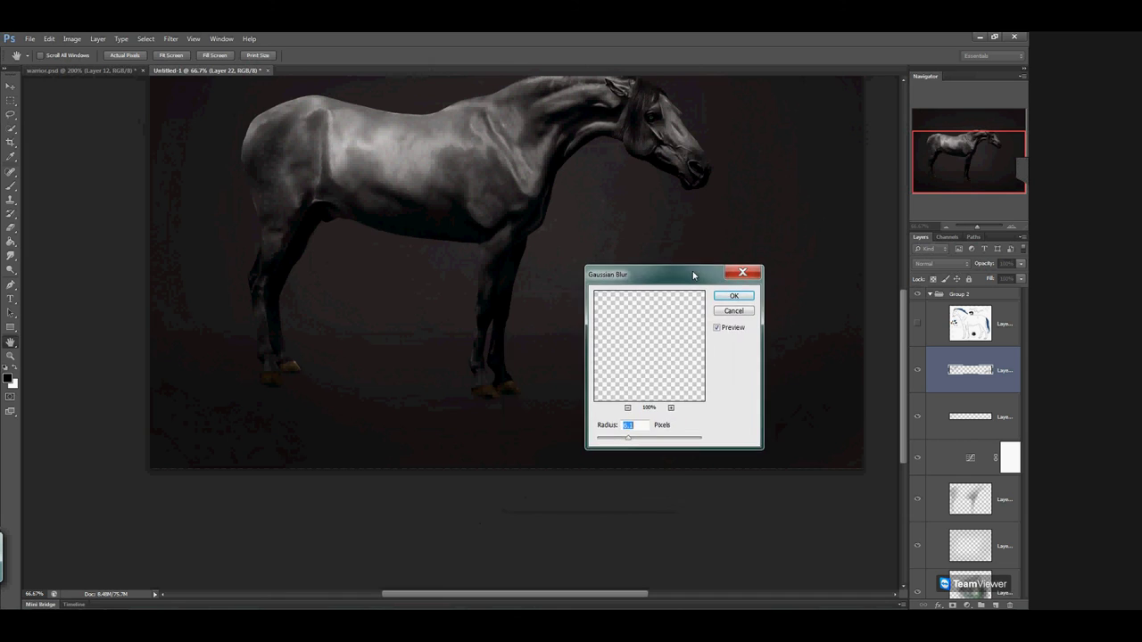
click(733, 287)
Lower the new hoof shadow layer's opacity to about 46% and the earlier hoof shadow layer's opacity to 42%
click(1020, 264)
drag(1021, 277, 987, 278)
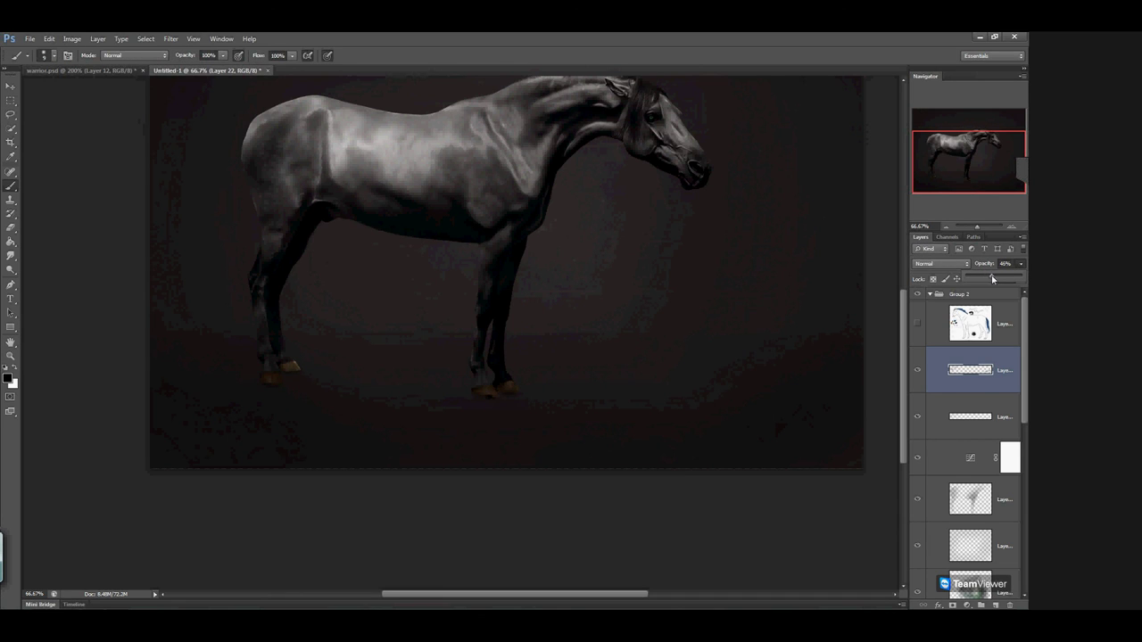
drag(539, 290, 492, 443)
click(995, 405)
click(1020, 264)
drag(1012, 280, 984, 280)
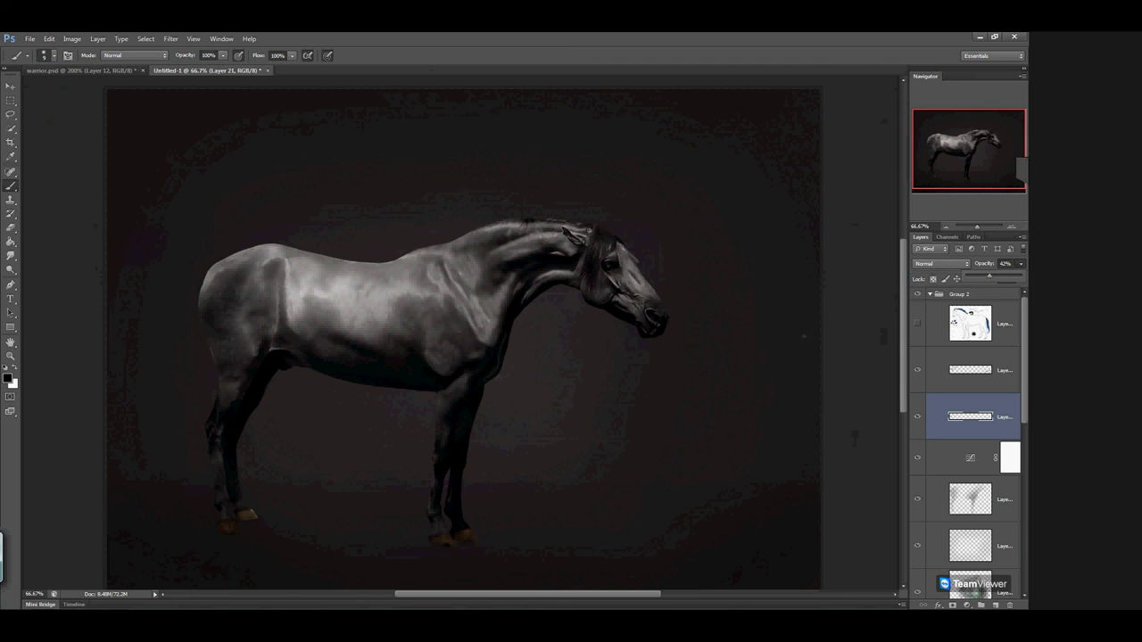
Add an empty layer directly beneath the grey horse layer, above the hidden chestnut horse photo
mouse_move(718, 472)
mouse_down()
mouse_move(728, 446)
mouse_move(714, 462)
mouse_up()
drag(1024, 402, 1026, 560)
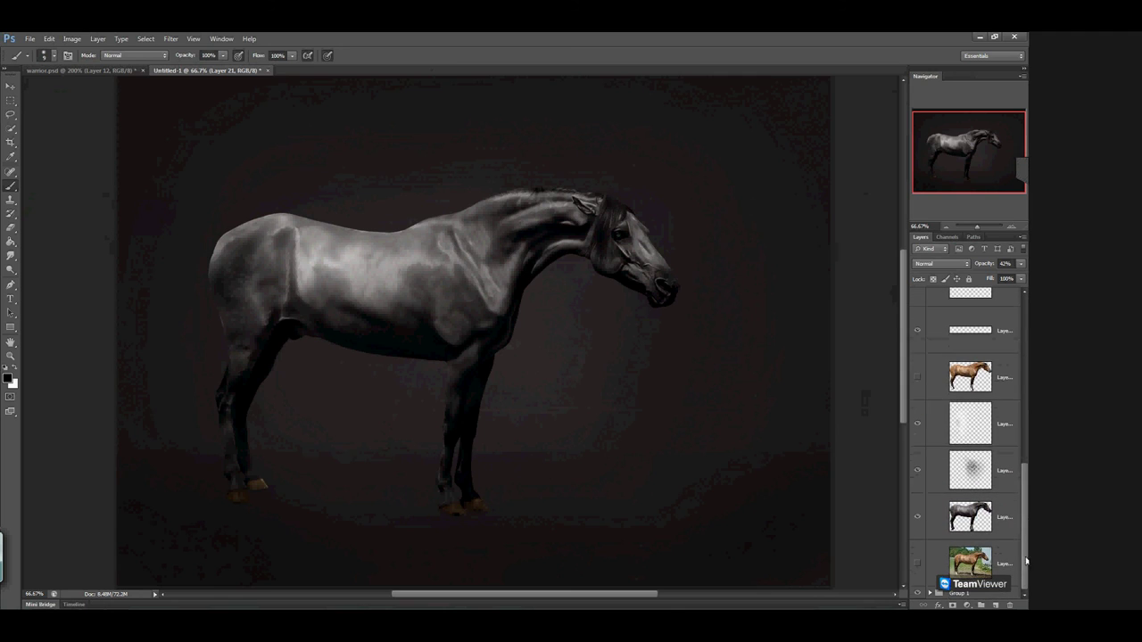
click(1001, 563)
click(997, 606)
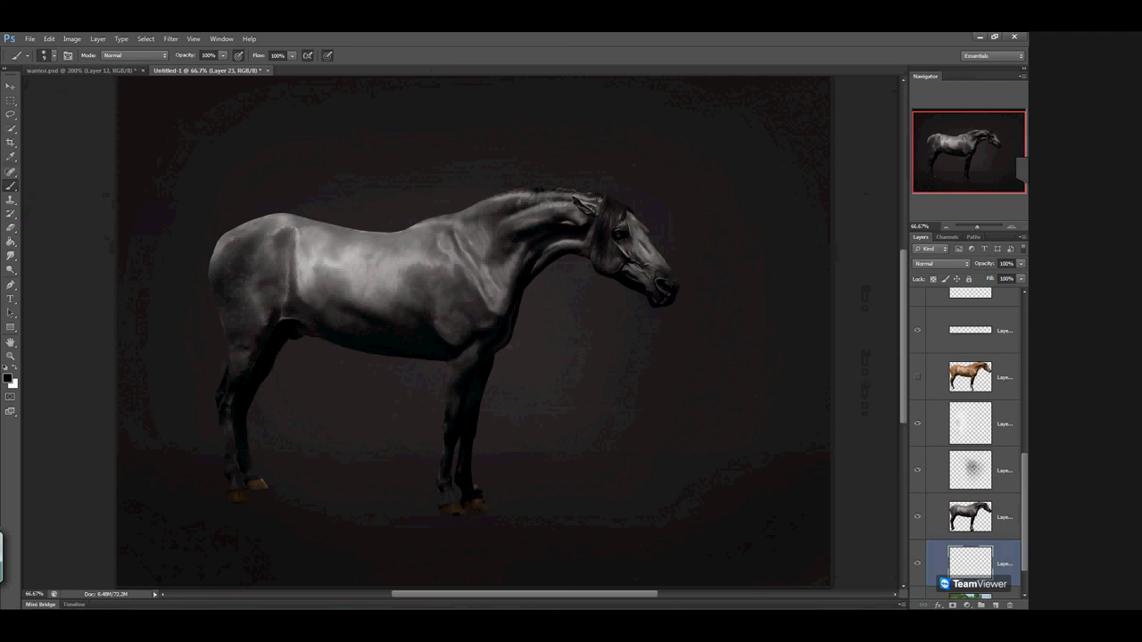
Paint black shadow strokes behind the lower rear and front legs and trim their edges with the Eraser
drag(478, 464, 477, 451)
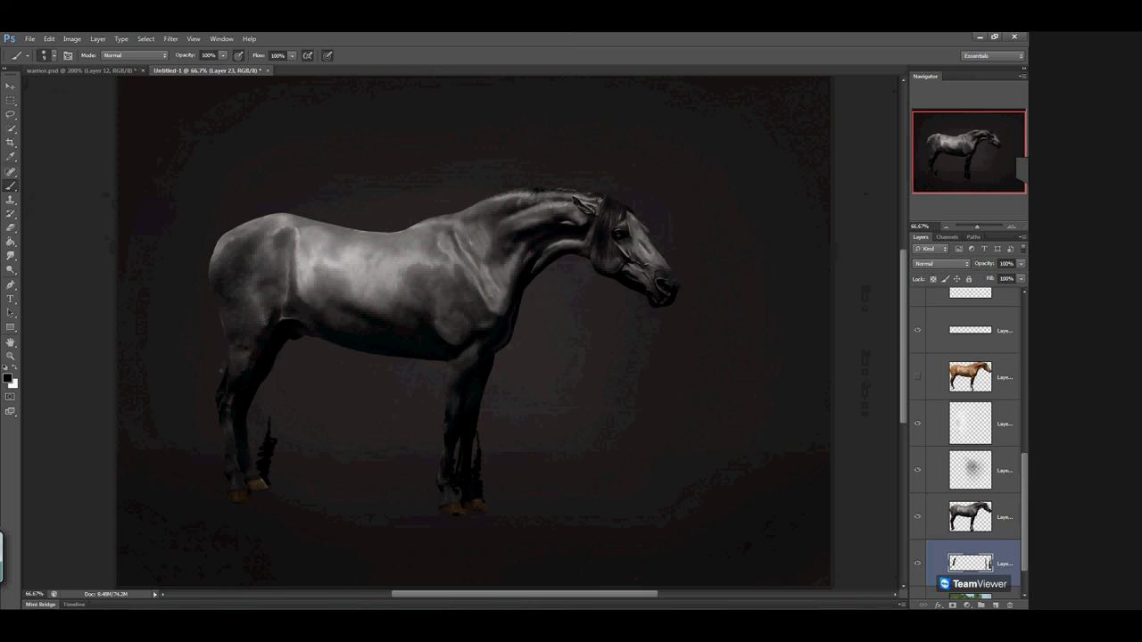
click(10, 229)
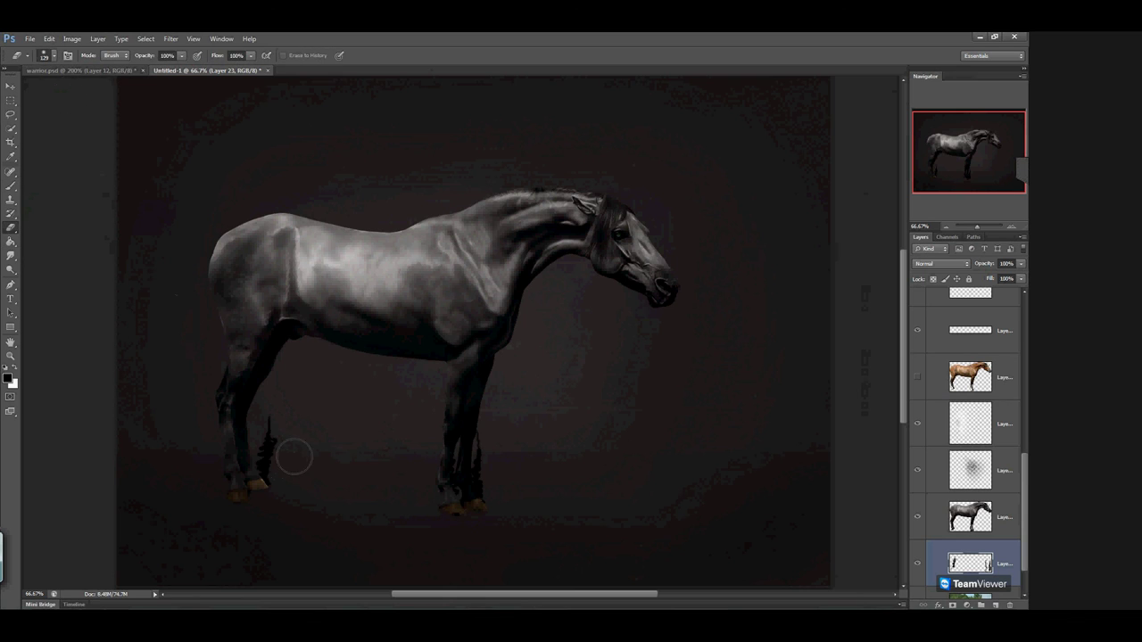
click(10, 186)
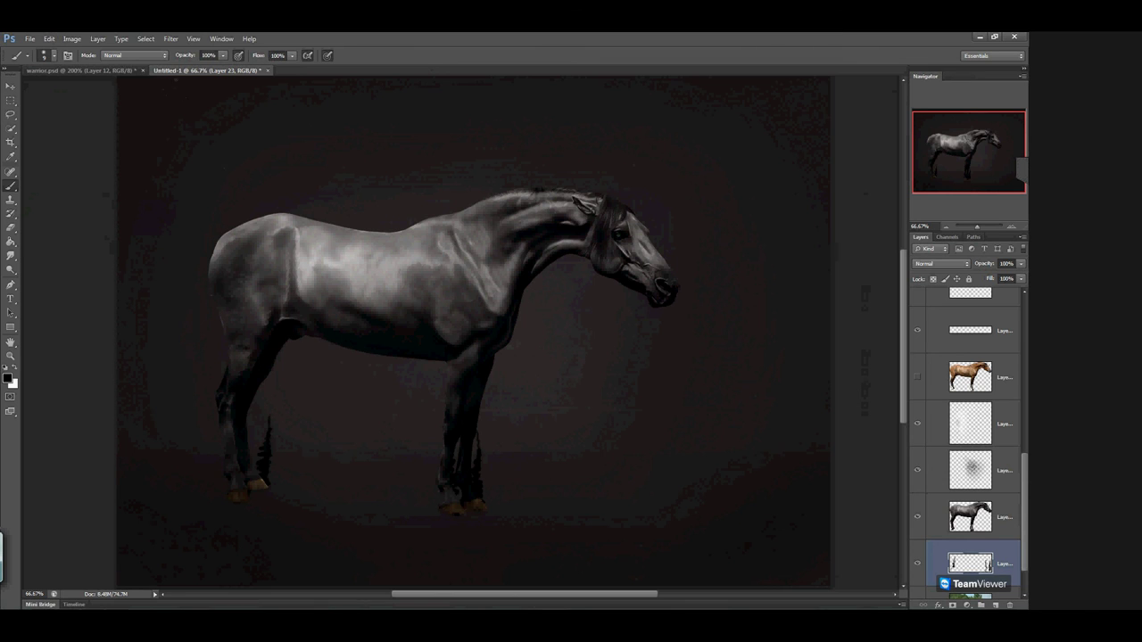
Soften the leg shadows with a Gaussian Blur of 4.8 pixels and reduce their layer's opacity to 17%
click(170, 39)
mouse_move(223, 145)
click(125, 225)
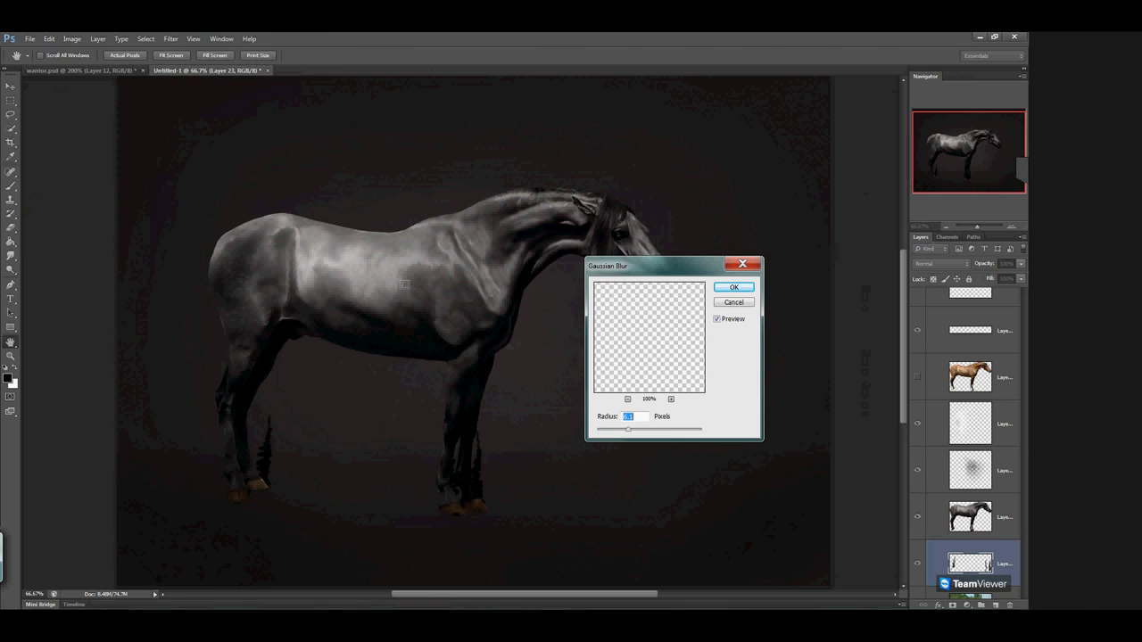
mouse_move(629, 430)
mouse_down()
mouse_move(640, 433)
mouse_move(622, 431)
mouse_up()
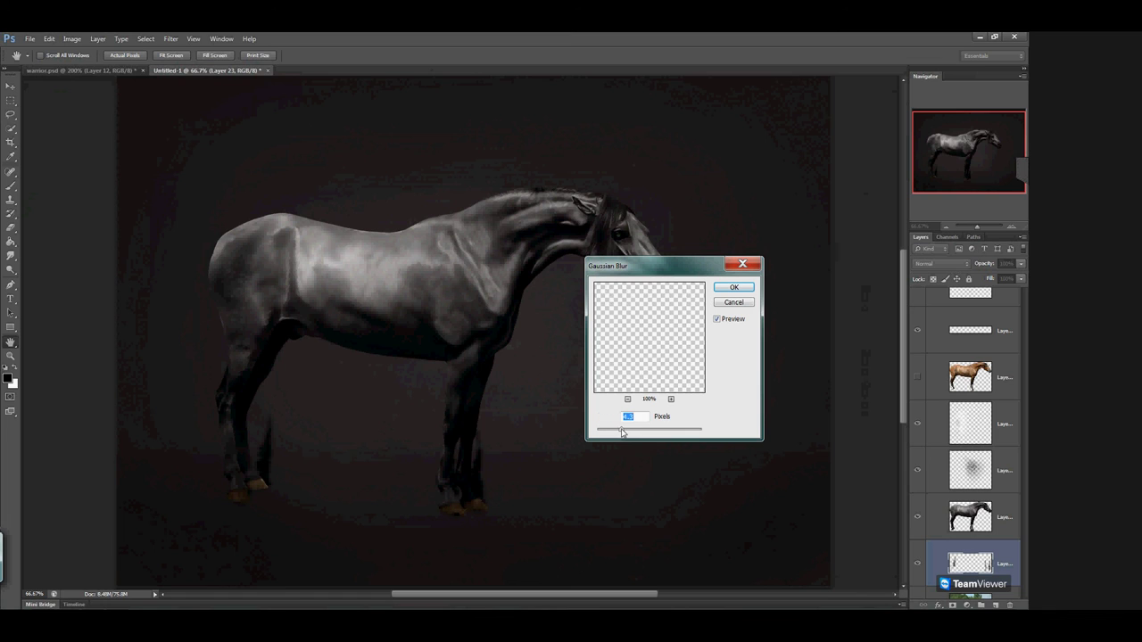
click(733, 288)
drag(1022, 267, 977, 280)
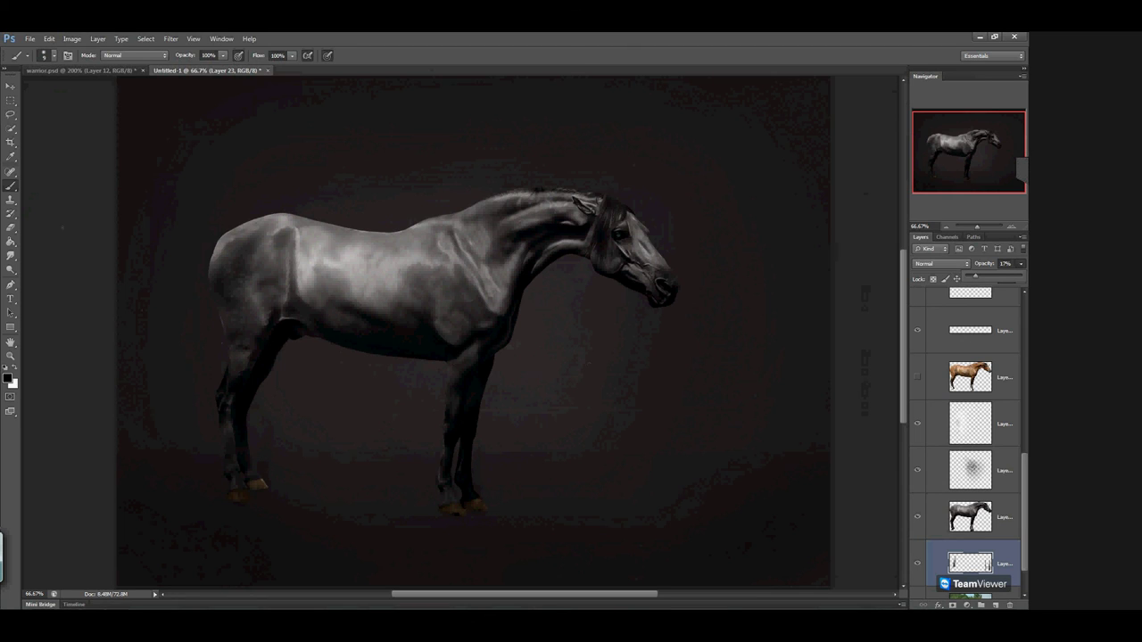
Undo the last eraser stroke, set the Eraser to 26% opacity and fade the shadow behind the rear leg
click(11, 228)
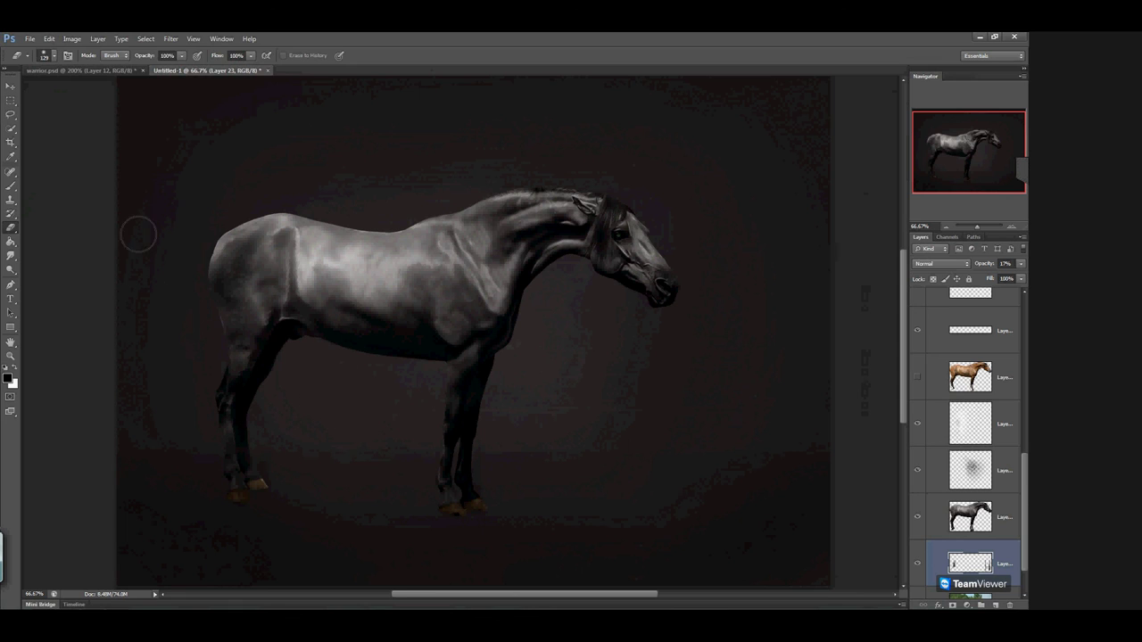
click(49, 38)
click(57, 72)
click(182, 55)
drag(171, 65, 141, 67)
click(294, 427)
Apply another Gaussian Blur of 4.8 pixels to the faded leg shadows
click(171, 38)
mouse_move(181, 148)
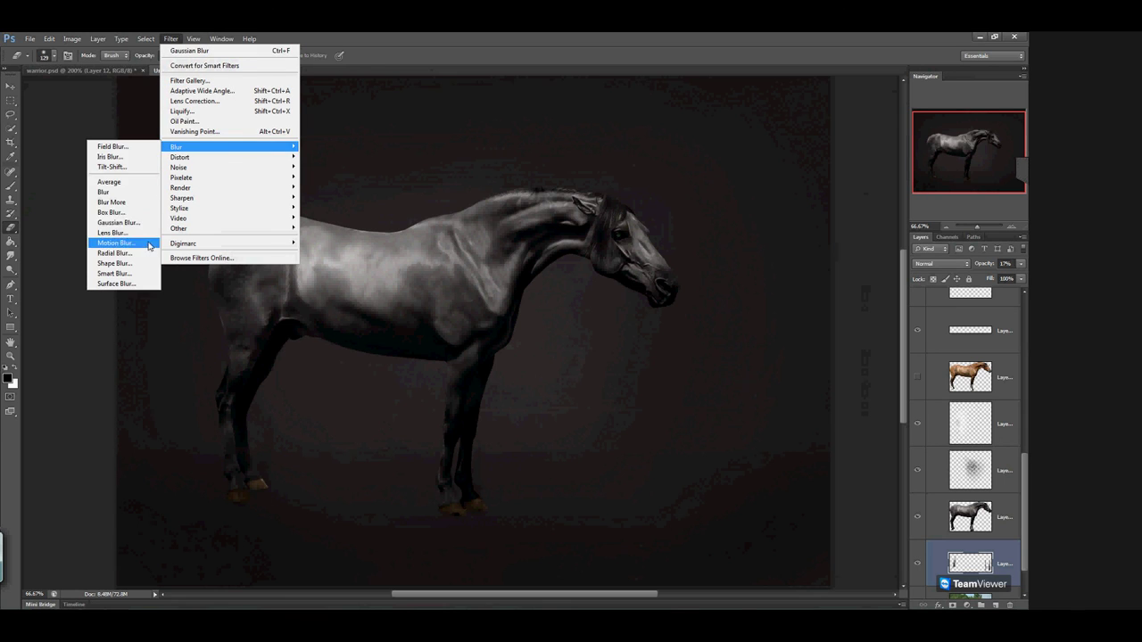
click(125, 222)
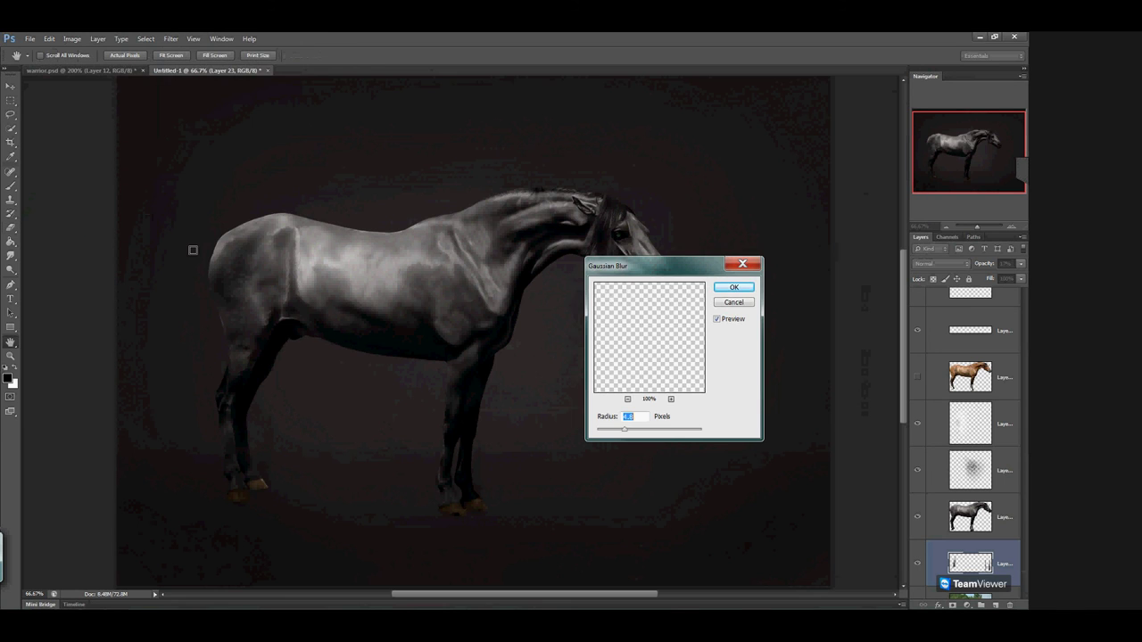
click(746, 291)
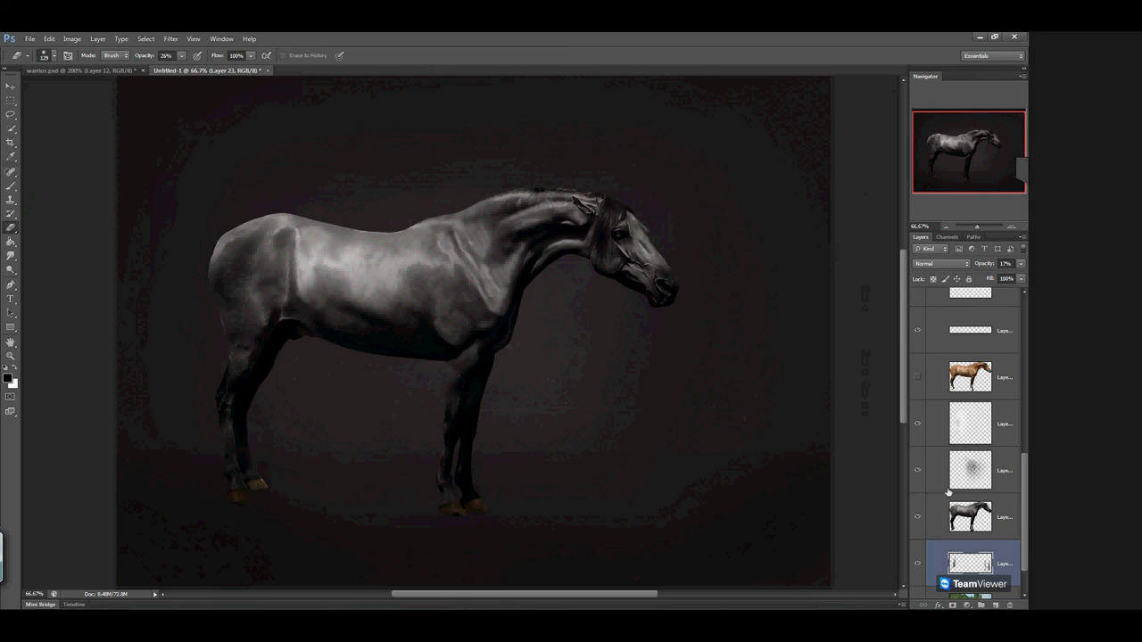
Delete the leg shadow layer and undo back to the empty layer at full opacity
click(1011, 605)
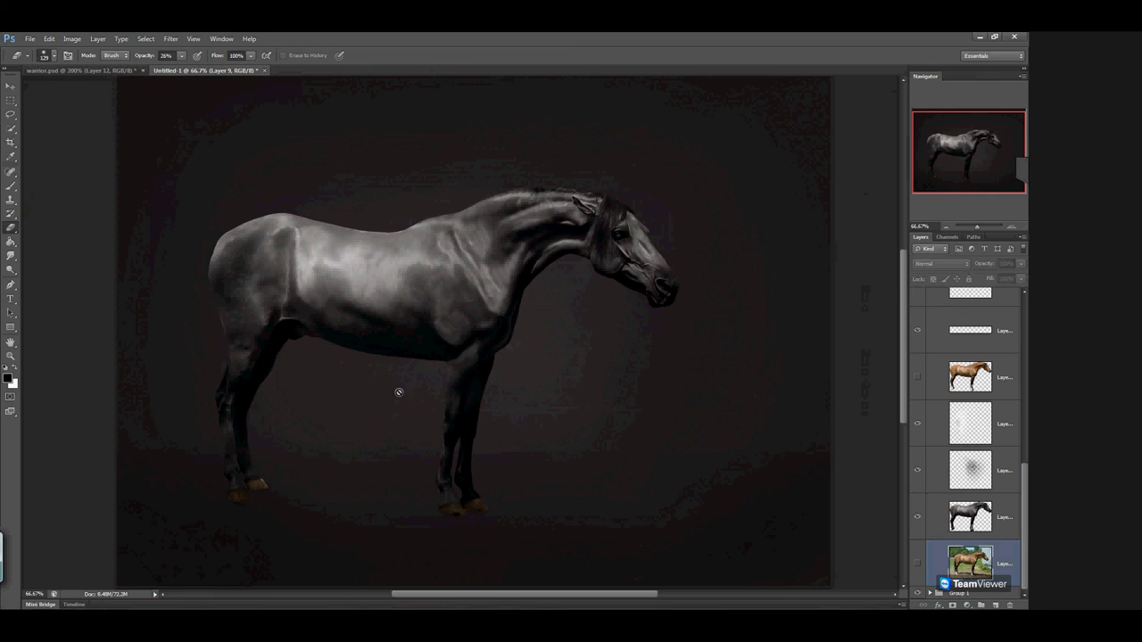
key(ctrl+z)
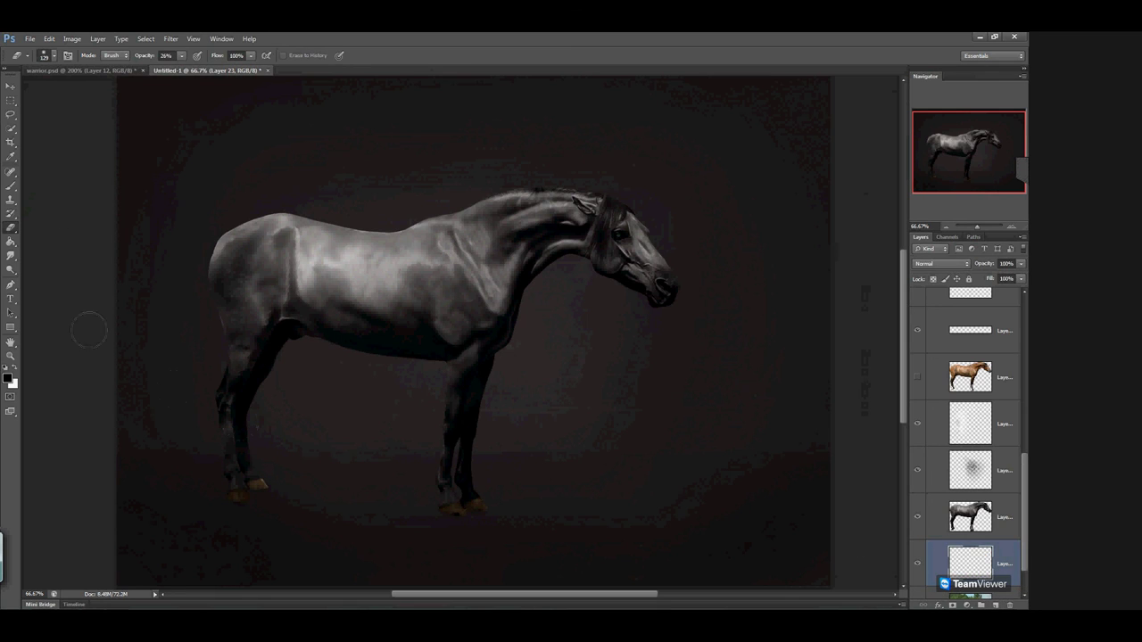
Paint thin curved black shadows rising from the rear and front hooves with a soft 19 px brush, redoing unsatisfactory strokes
click(11, 187)
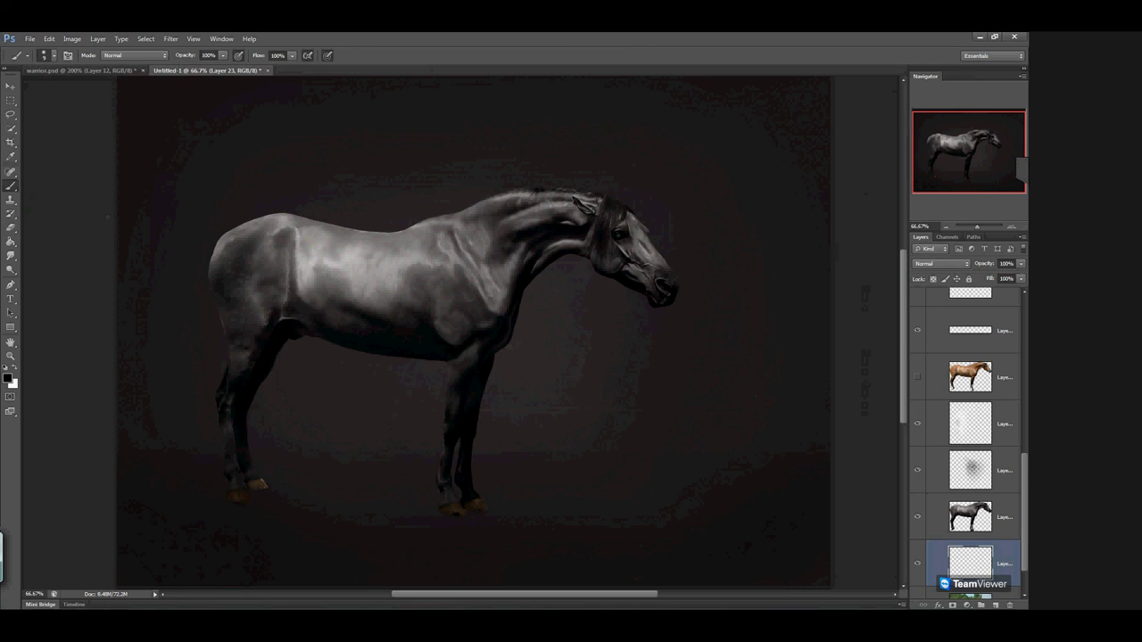
click(51, 56)
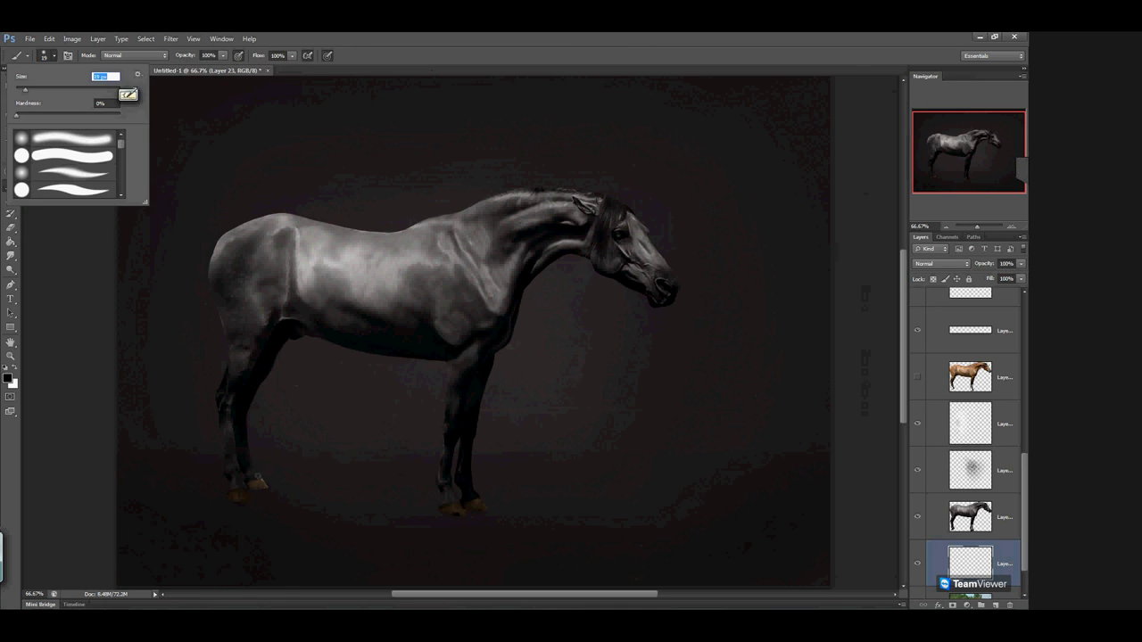
click(257, 486)
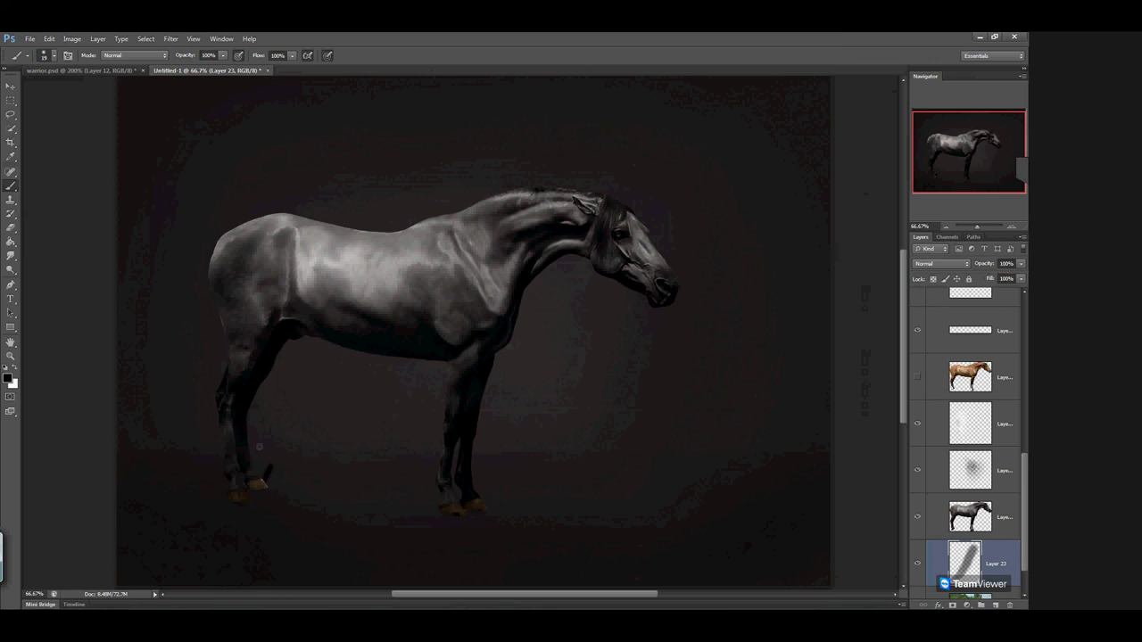
key(ctrl+z)
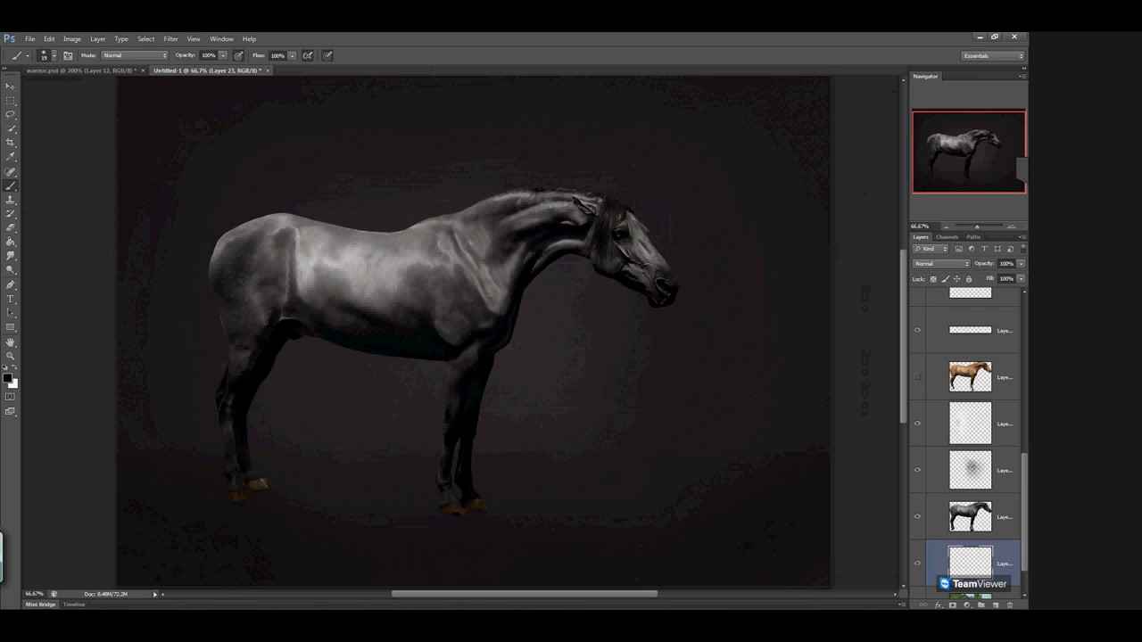
drag(274, 460, 269, 467)
key(ctrl+z)
drag(266, 476, 272, 462)
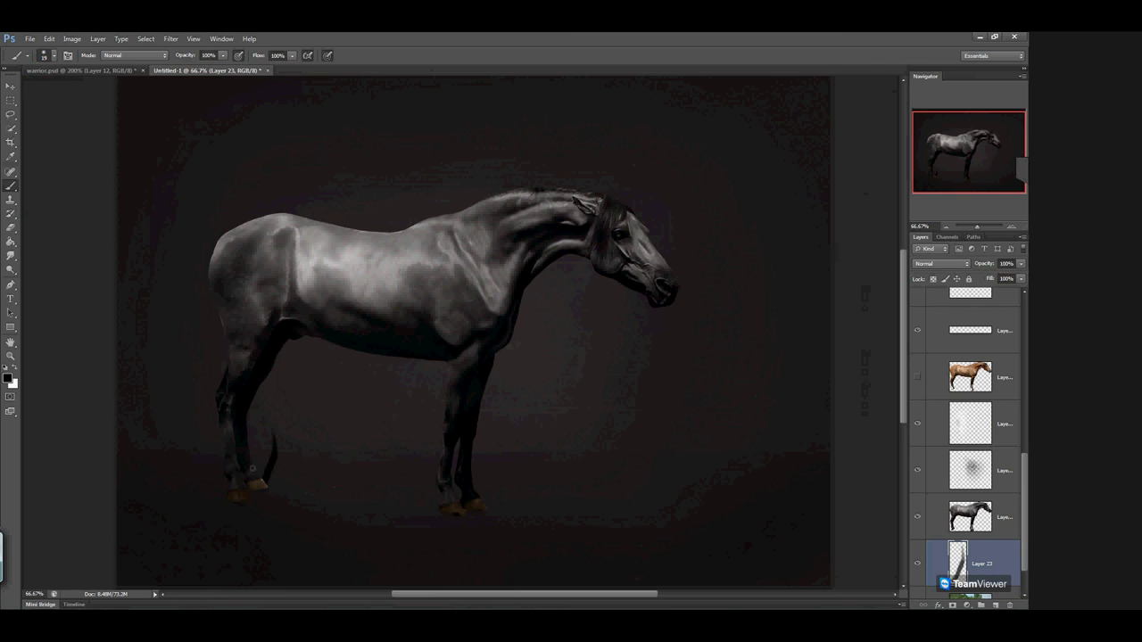
drag(249, 491, 253, 488)
drag(483, 494, 491, 434)
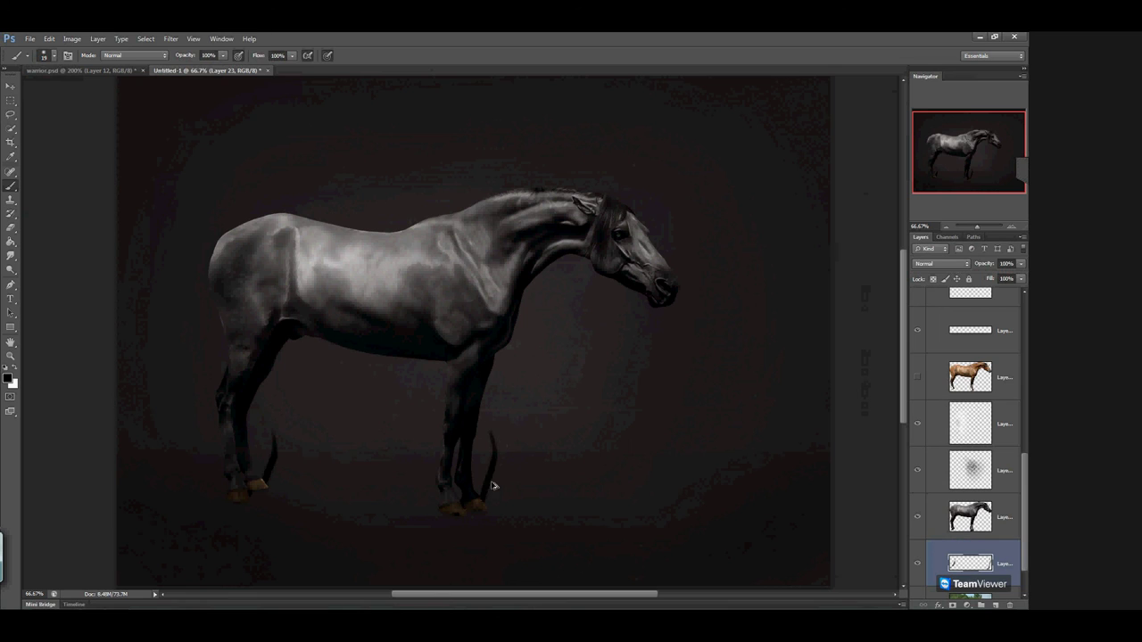
key(ctrl+z)
drag(482, 497, 493, 435)
Soften the curved hoof shadows with a Gaussian Blur of 7.4 pixels and lower their layer's opacity to 37%
click(170, 38)
mouse_move(192, 146)
click(118, 223)
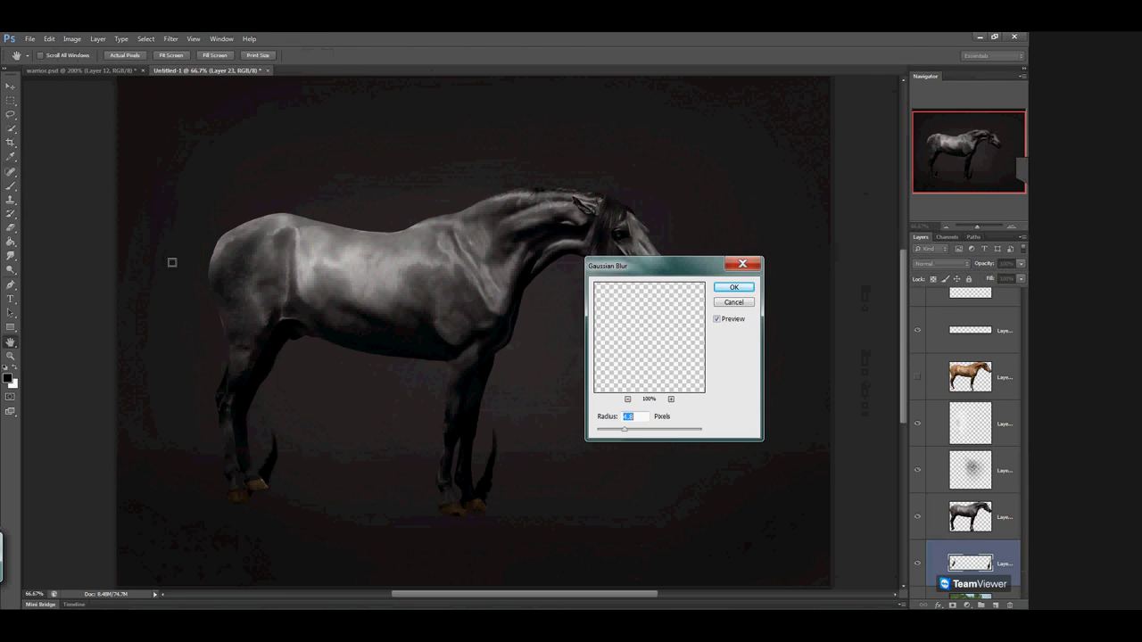
drag(625, 432, 634, 433)
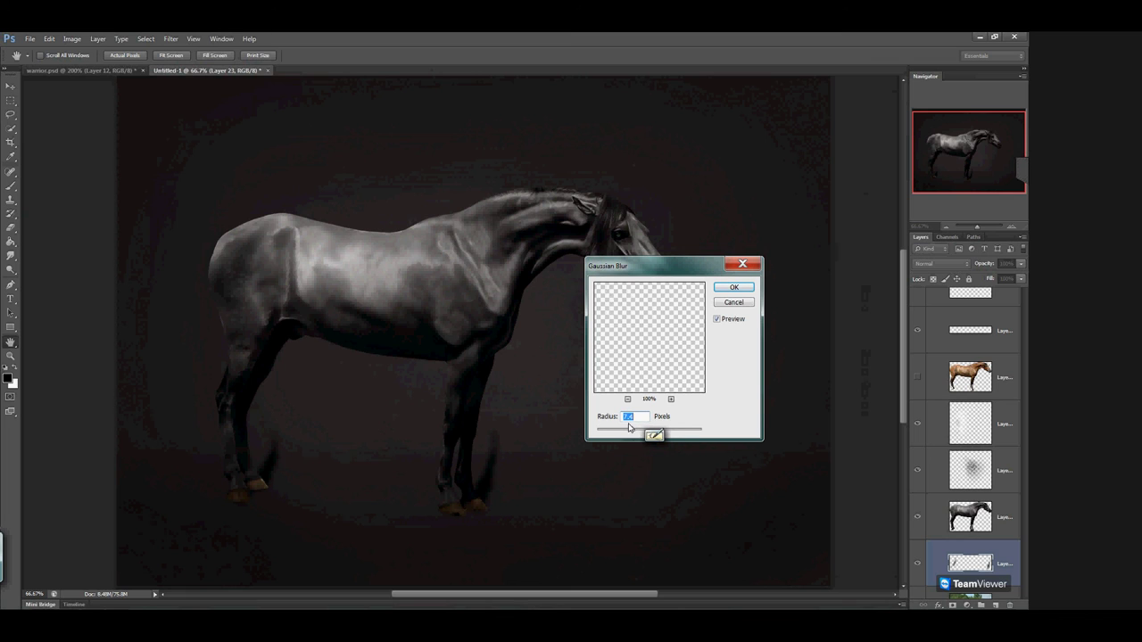
click(734, 287)
click(1021, 264)
drag(1020, 280, 990, 280)
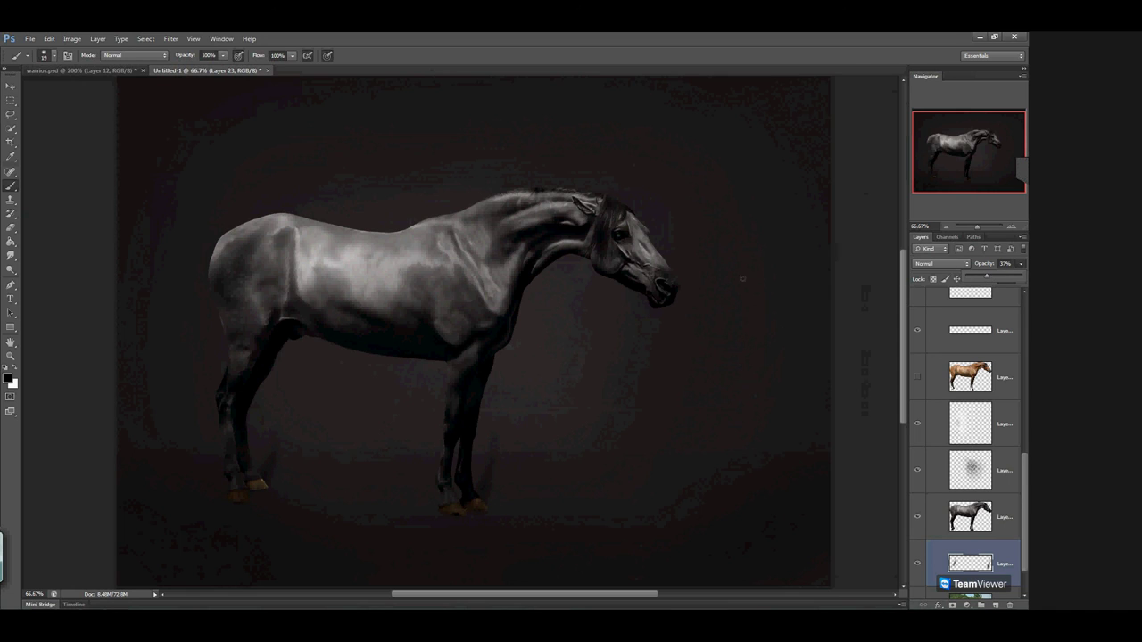
Paint black shading behind the hind leg, belly, chest, neck and head on a new layer with a soft 58 px brush
click(996, 605)
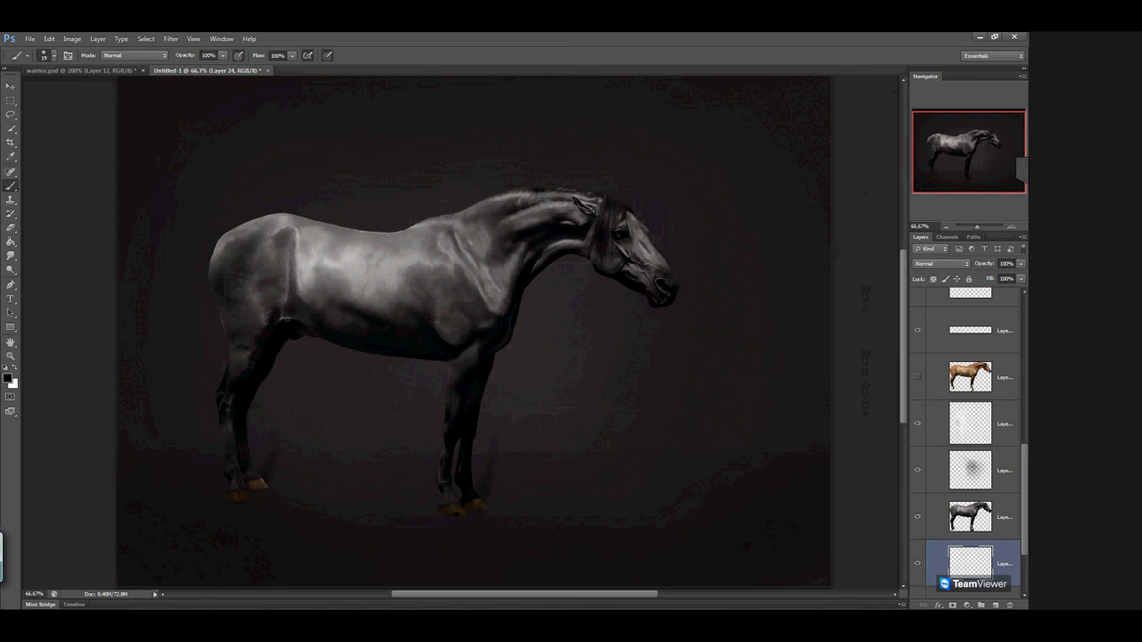
click(54, 56)
click(45, 90)
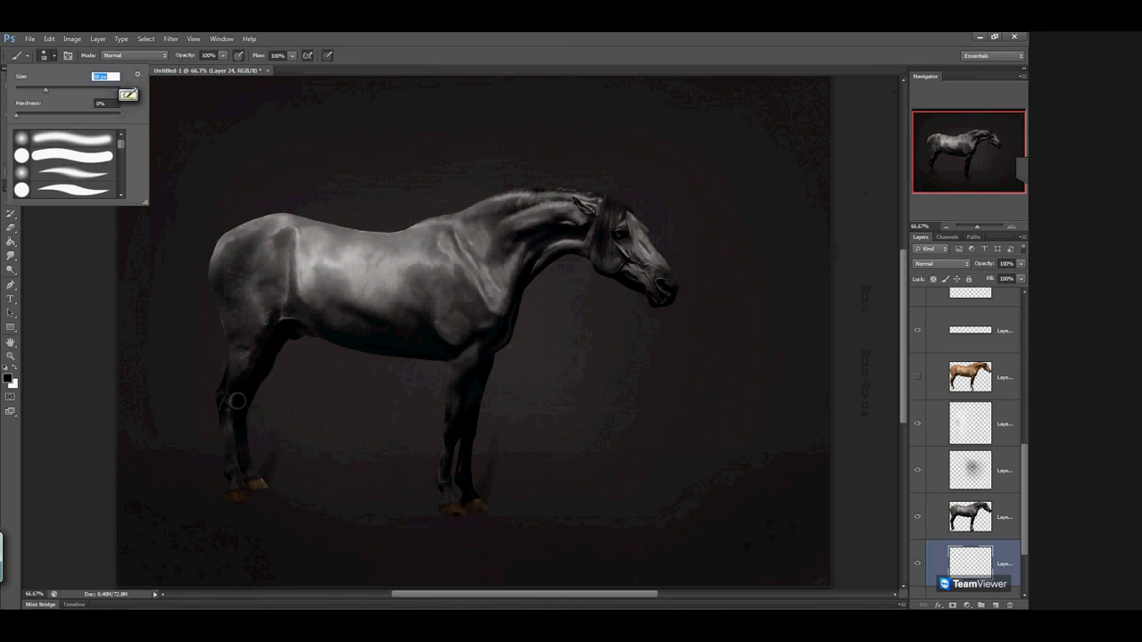
key(Return)
drag(254, 397, 288, 322)
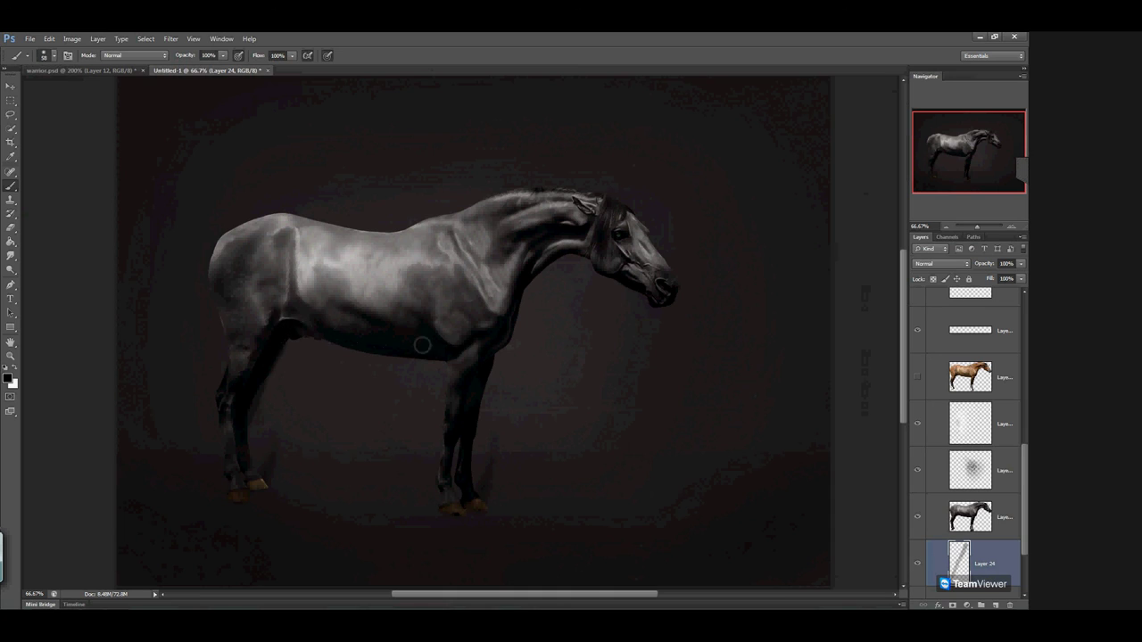
mouse_move(438, 348)
mouse_down()
mouse_move(495, 349)
mouse_move(542, 269)
mouse_move(602, 269)
mouse_move(660, 309)
mouse_up()
Soften the body shading with a Gaussian Blur of 9.6 pixels and lower its layer's opacity to 18%
click(170, 38)
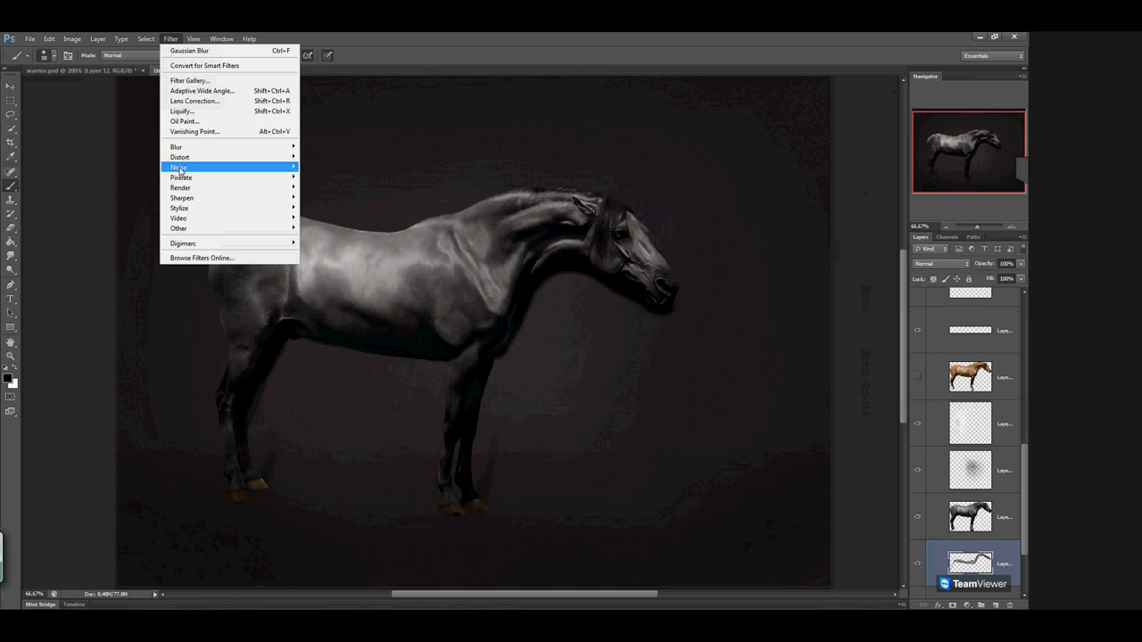
mouse_move(179, 147)
click(119, 222)
drag(652, 270, 743, 342)
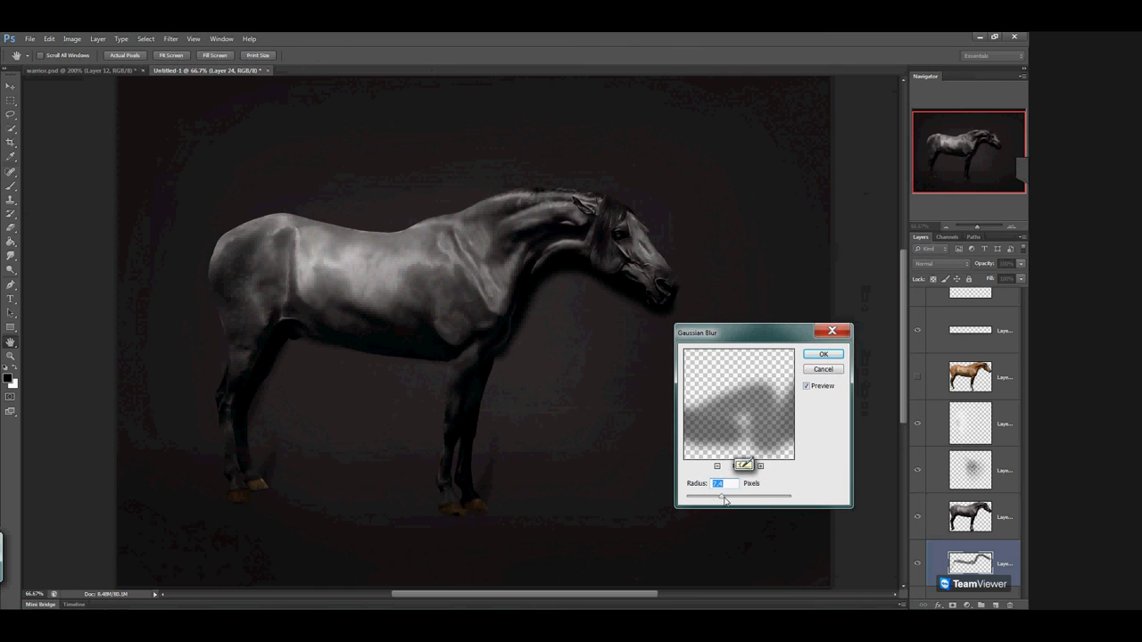
drag(721, 497, 727, 498)
click(822, 354)
click(1021, 264)
mouse_move(994, 276)
mouse_down()
mouse_move(969, 275)
mouse_move(980, 282)
mouse_up()
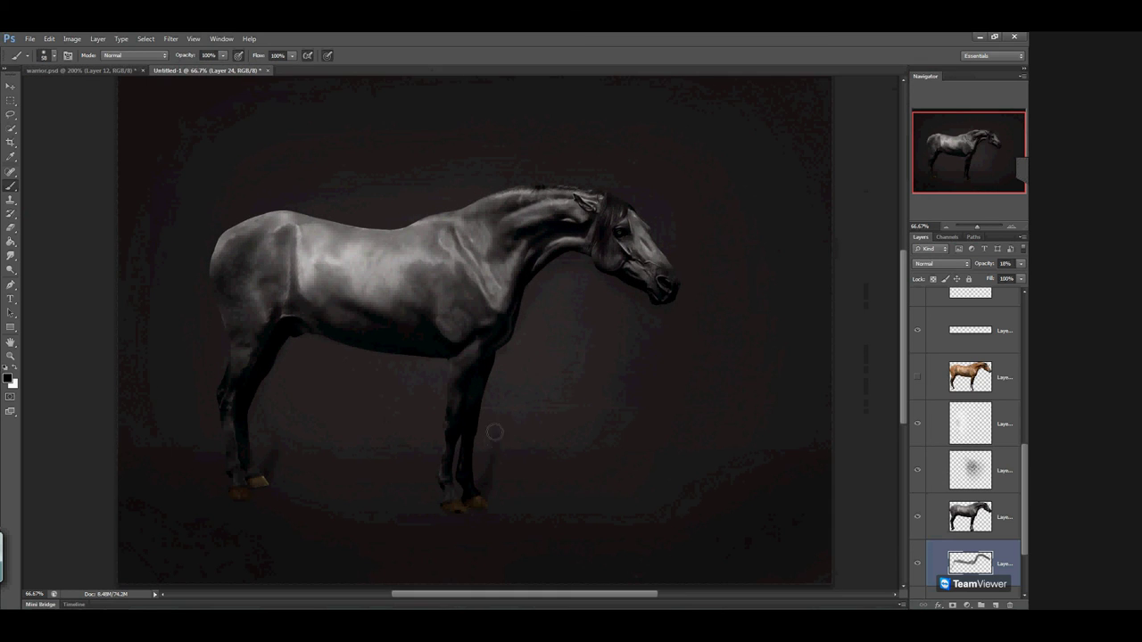
Paint black shadows behind the front and hind legs on a new layer with the soft 58 px brush
click(995, 604)
drag(498, 442, 491, 349)
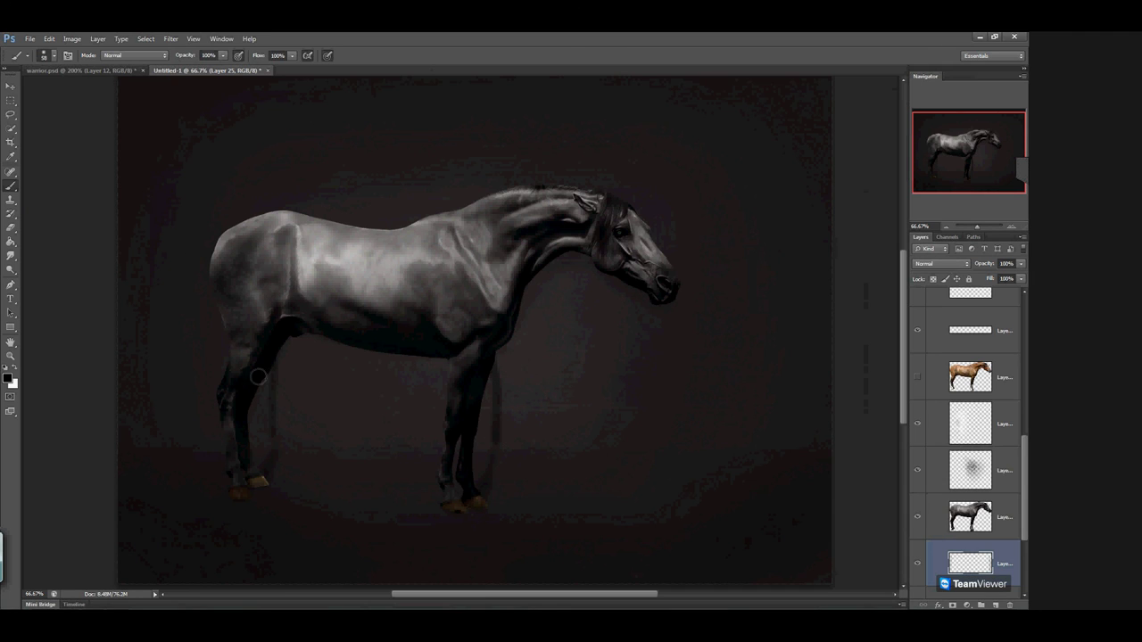
drag(264, 385, 273, 419)
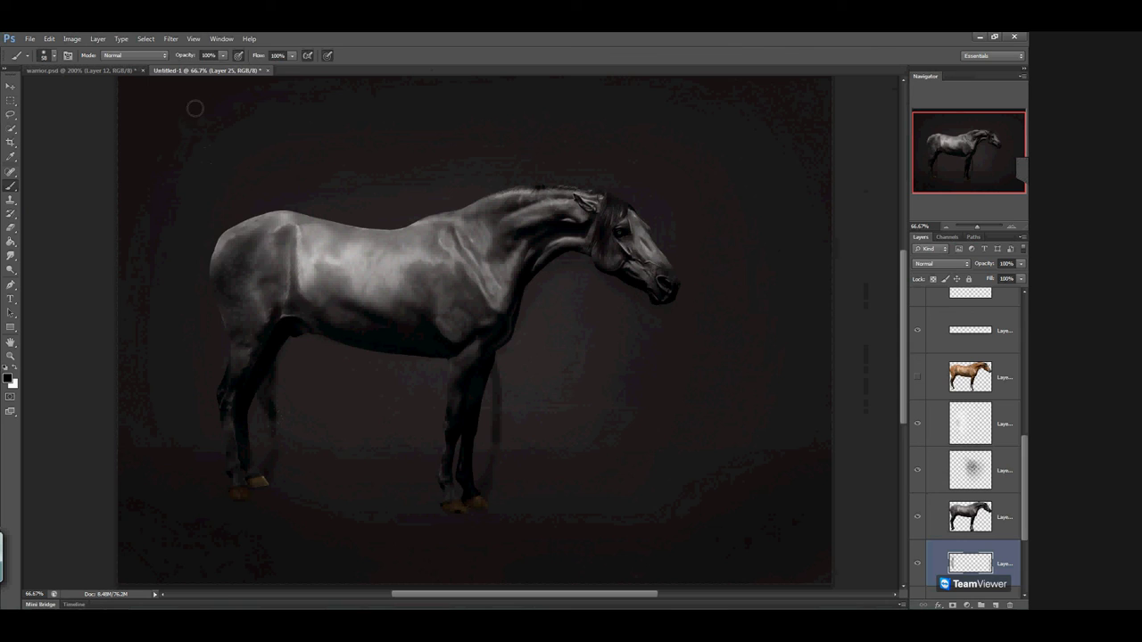
Apply the 9.6 pixel Gaussian Blur to the leg shadows and lower their layer's opacity to 25%
click(171, 39)
mouse_move(179, 145)
click(116, 220)
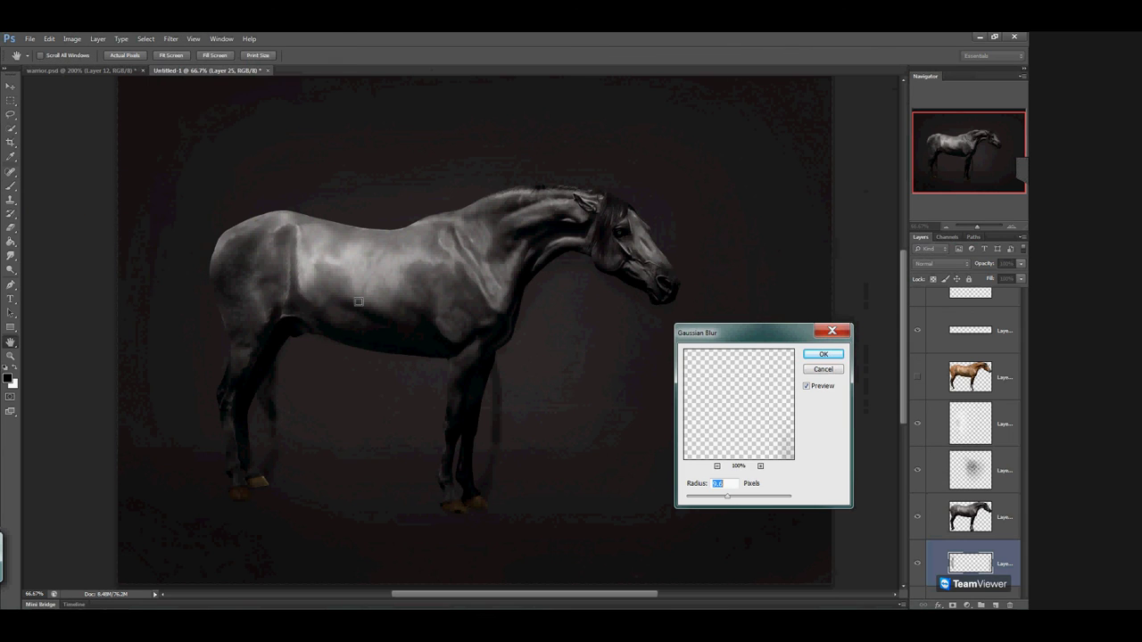
click(822, 354)
click(1020, 263)
drag(1021, 276, 975, 279)
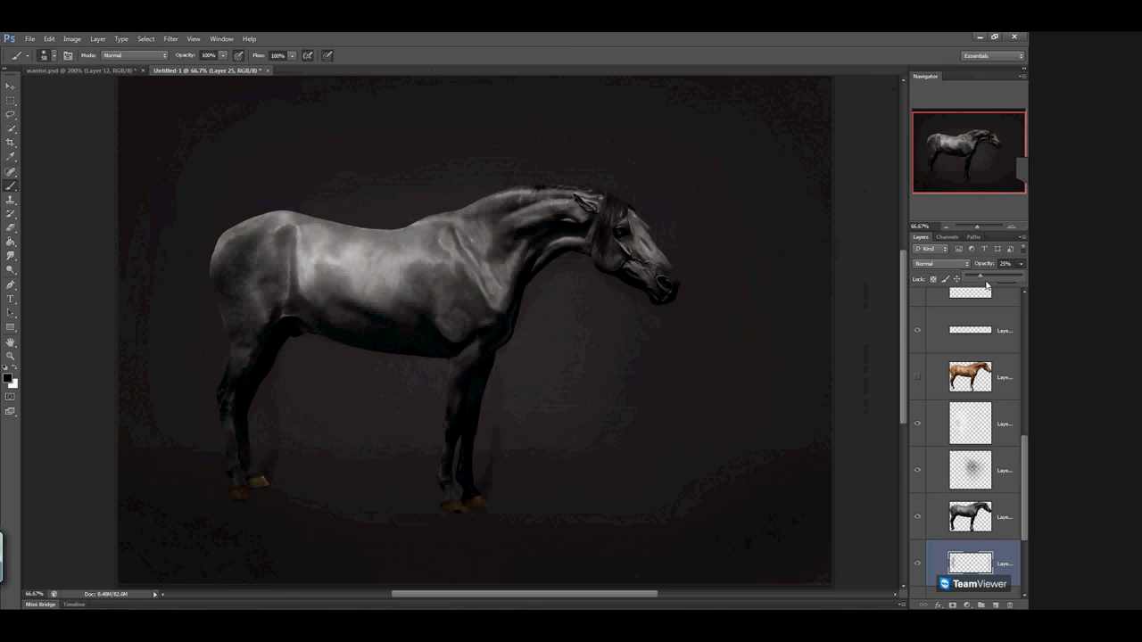
click(656, 385)
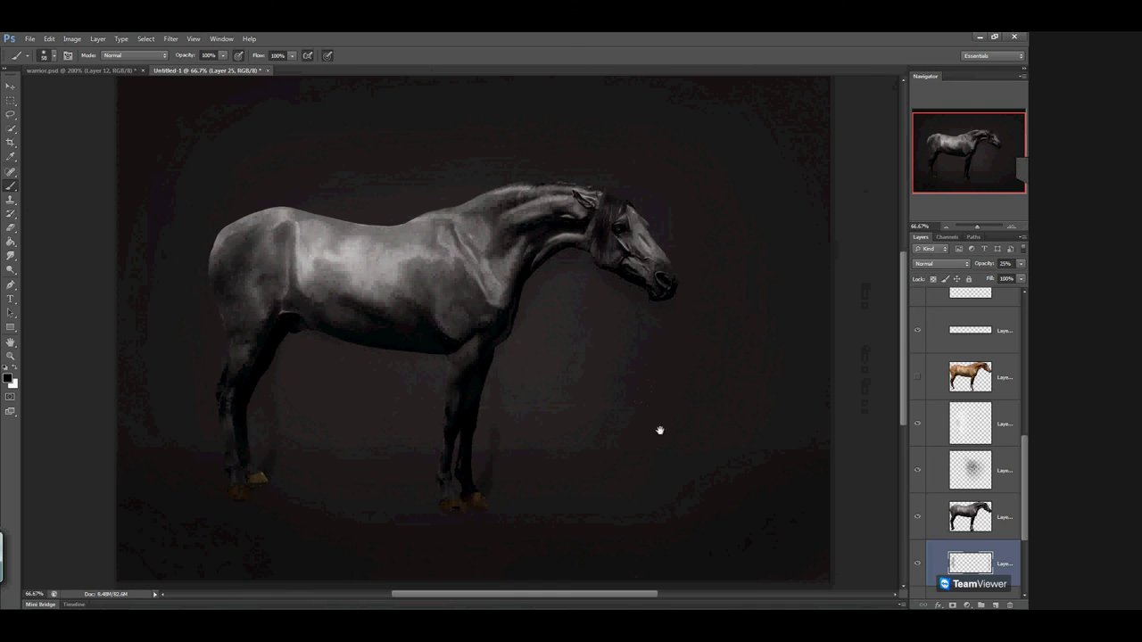
Add a new layer just below the hidden sketch layer in Group 2 and set up a soft 1 px white brush
drag(655, 420, 653, 426)
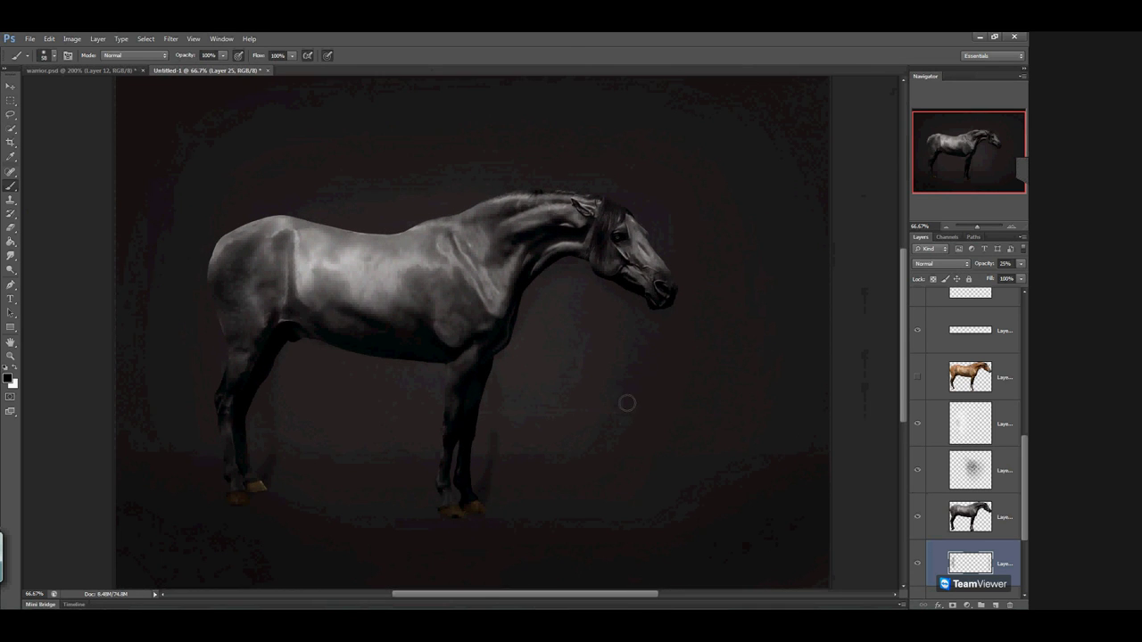
drag(692, 316, 684, 319)
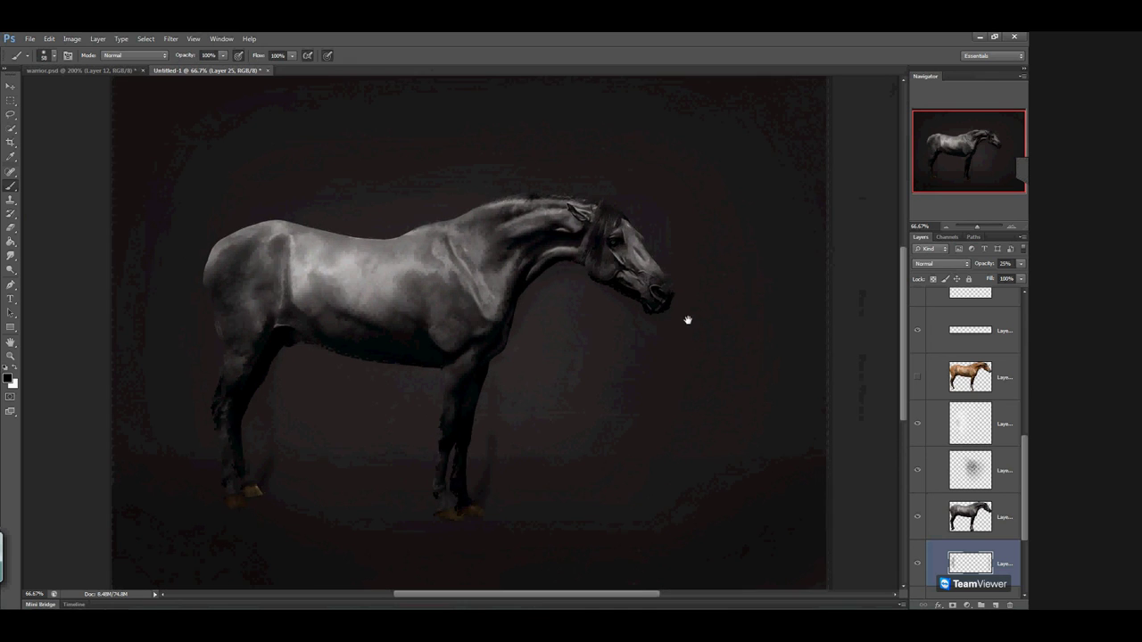
scroll(1026, 456, up, 10)
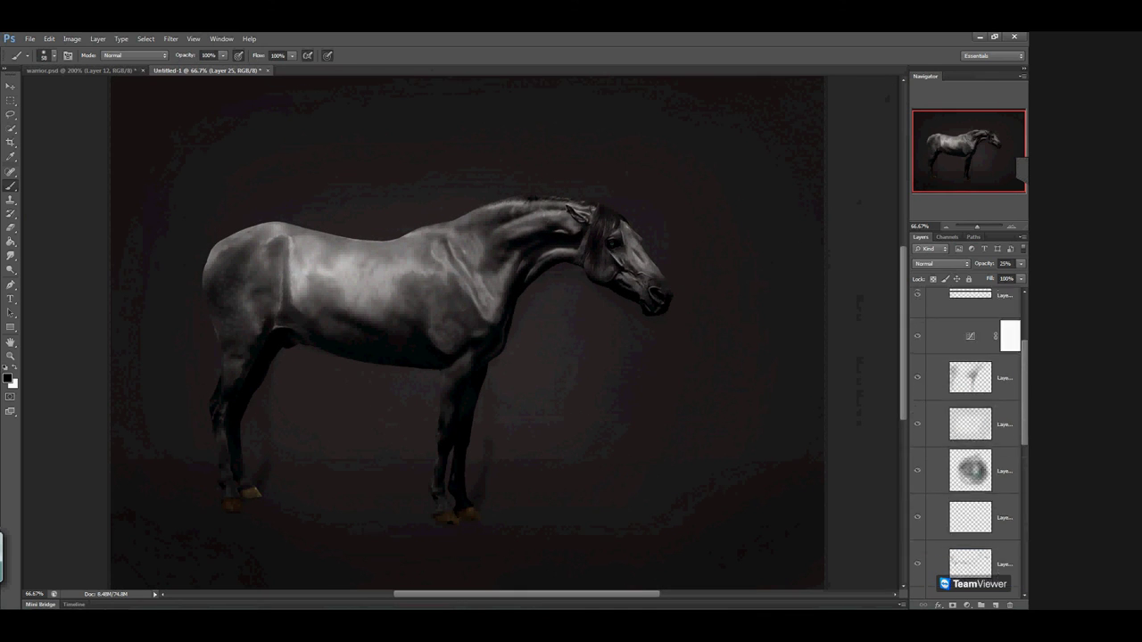
click(1000, 388)
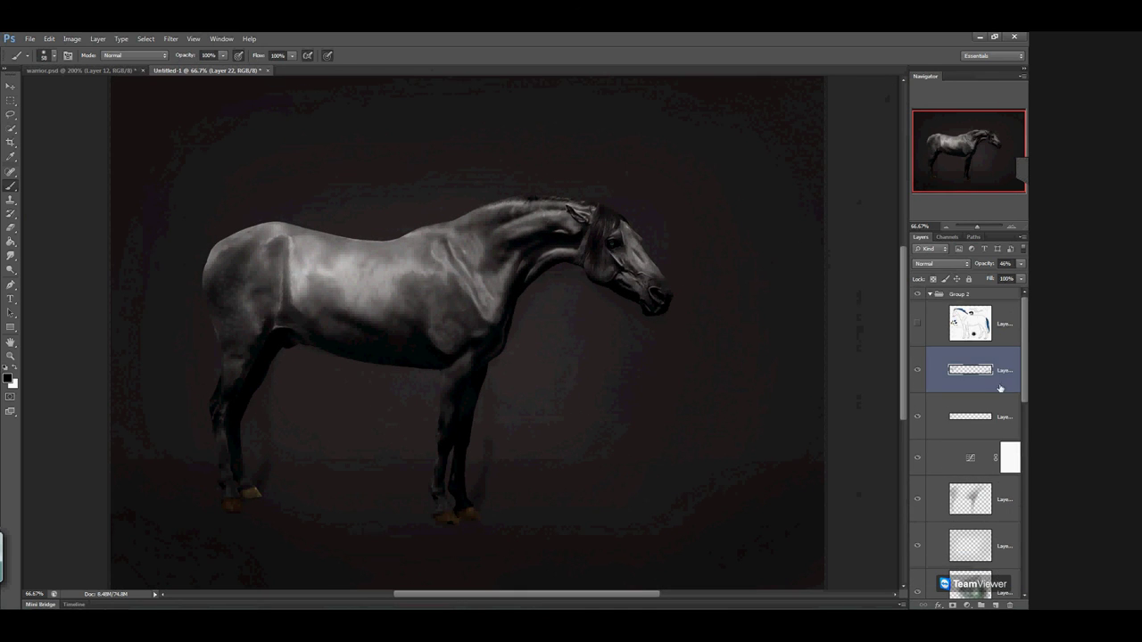
click(1023, 171)
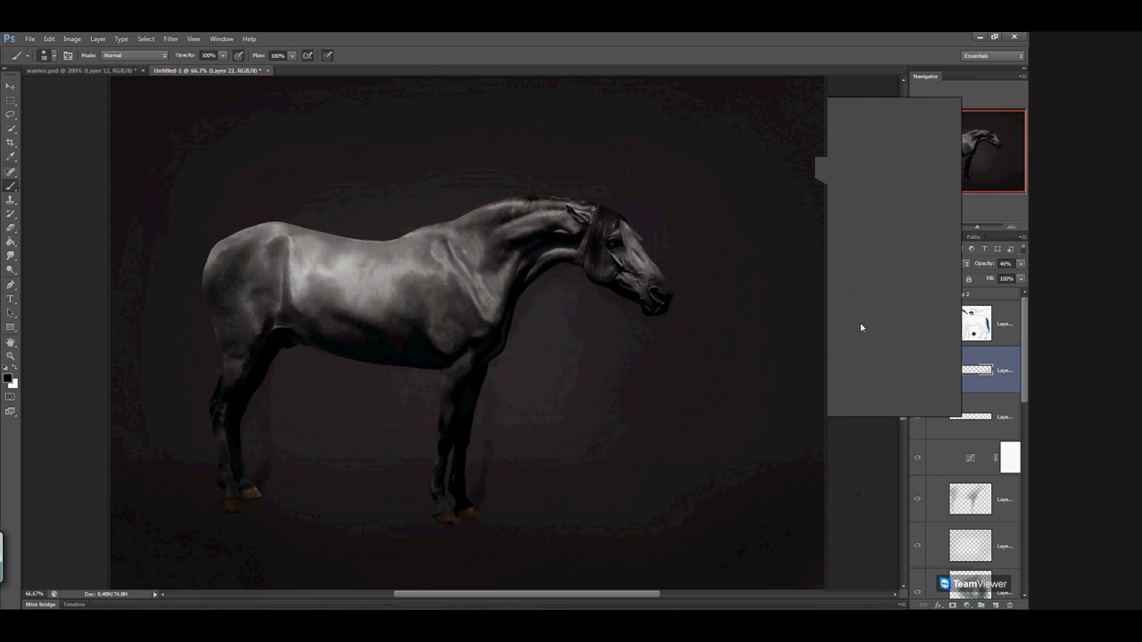
click(822, 168)
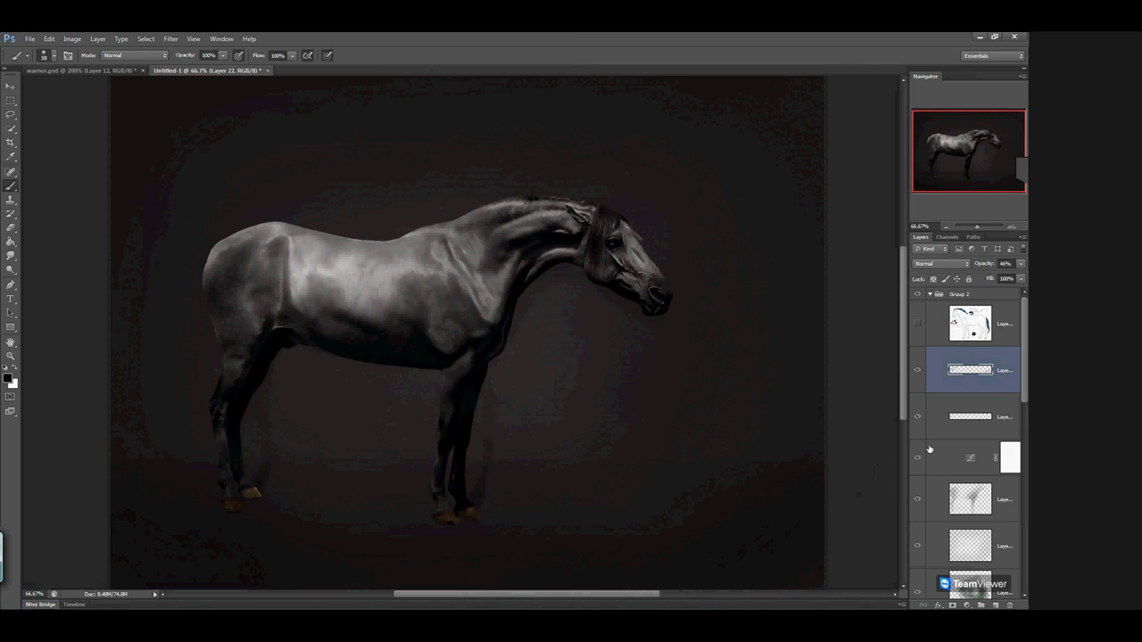
click(996, 605)
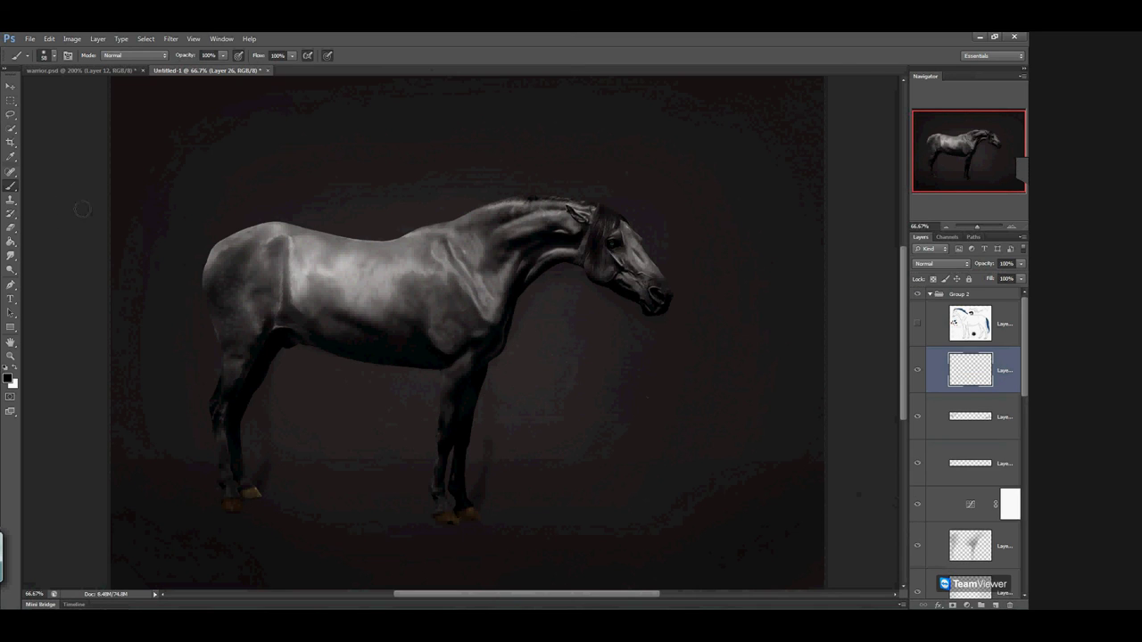
click(45, 56)
drag(30, 90, 14, 93)
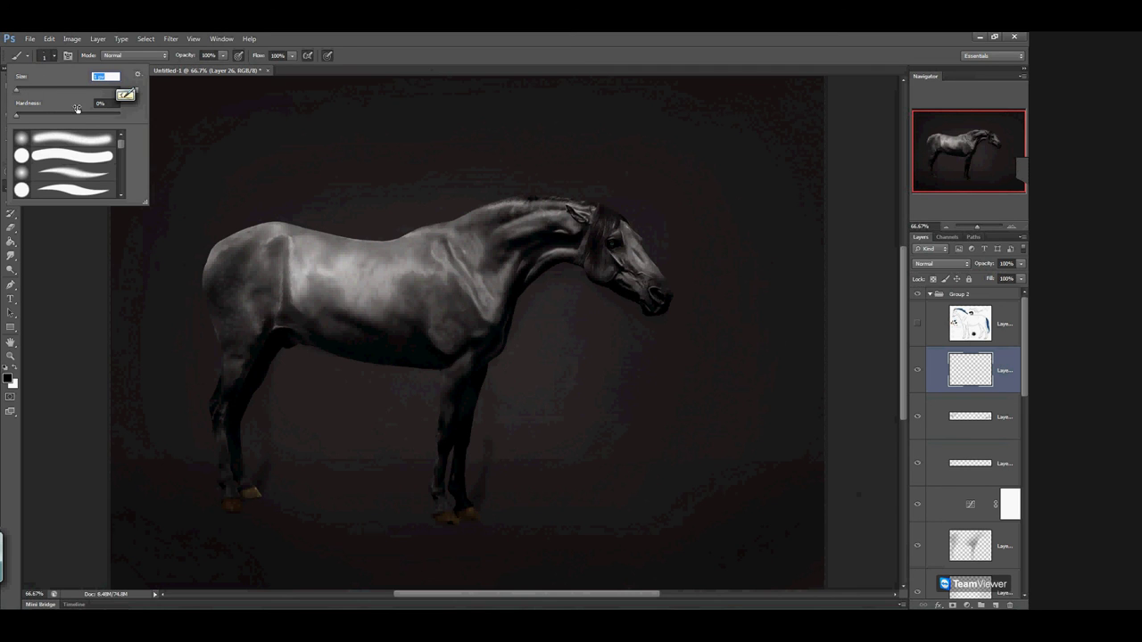
click(15, 368)
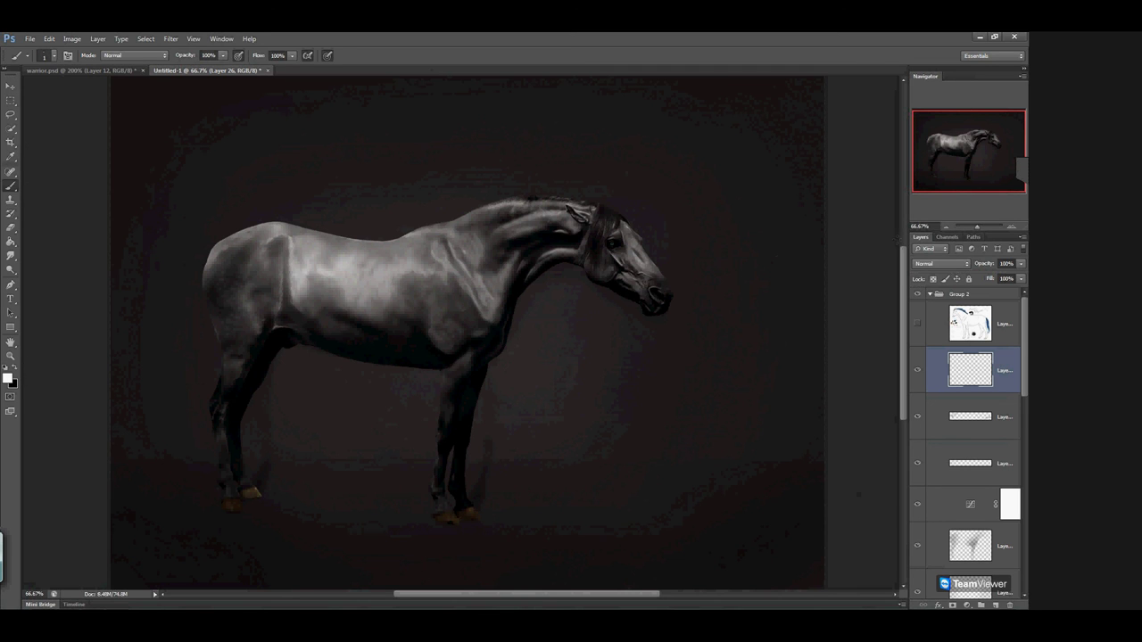
Paint fine white whiskers around the horse's chin, lips and nose with short strokes
click(1011, 226)
click(1012, 227)
click(1011, 226)
click(1012, 227)
drag(974, 154, 999, 139)
mouse_move(566, 242)
mouse_down()
mouse_move(553, 261)
mouse_move(562, 296)
mouse_move(548, 287)
mouse_move(596, 290)
mouse_move(602, 320)
mouse_move(623, 320)
mouse_up()
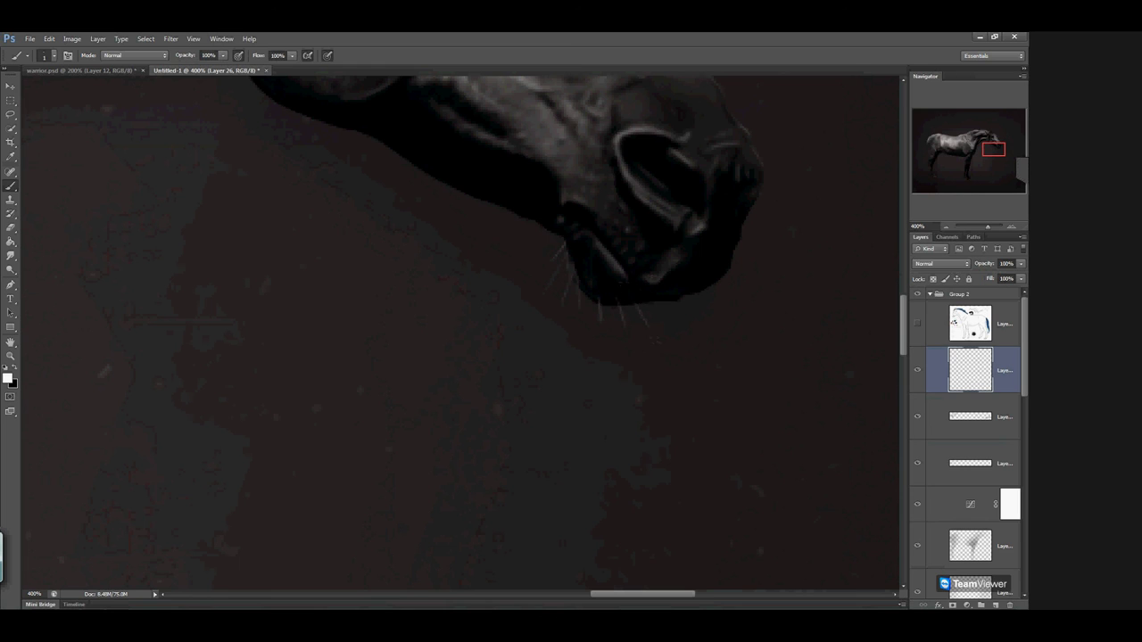
drag(689, 282, 708, 300)
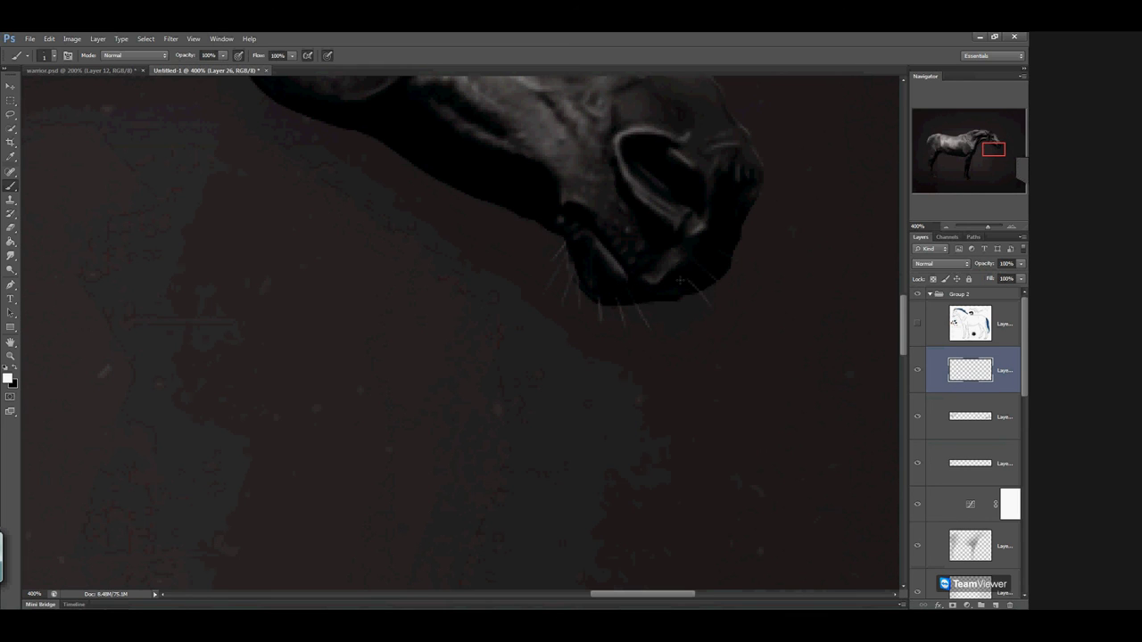
mouse_move(743, 146)
mouse_down()
mouse_move(718, 222)
mouse_move(741, 181)
mouse_up()
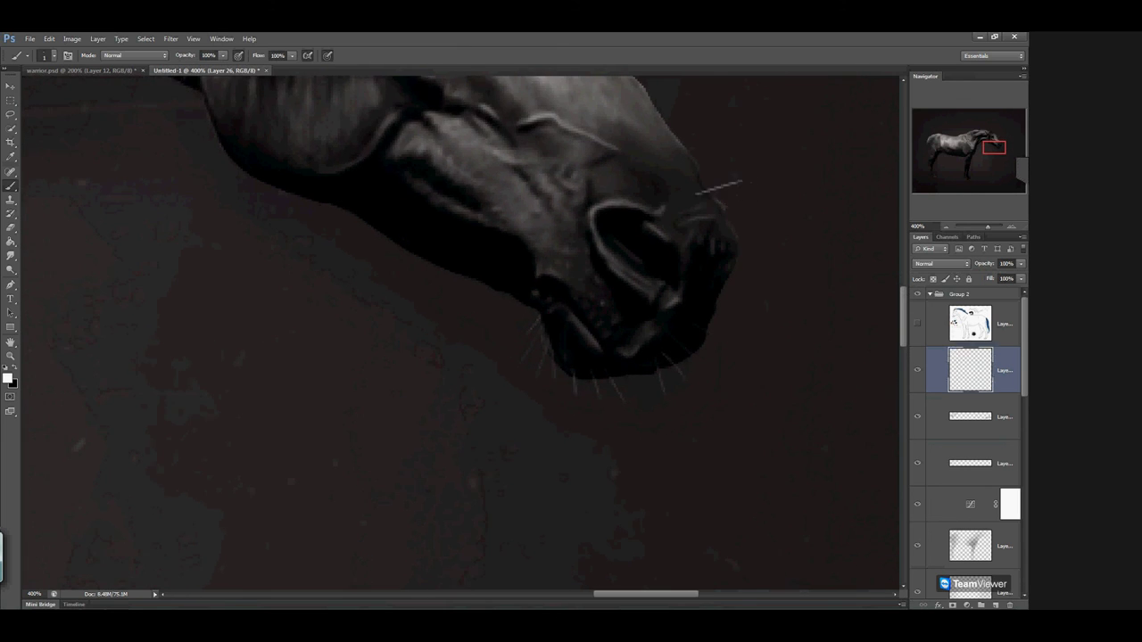
drag(719, 305, 741, 318)
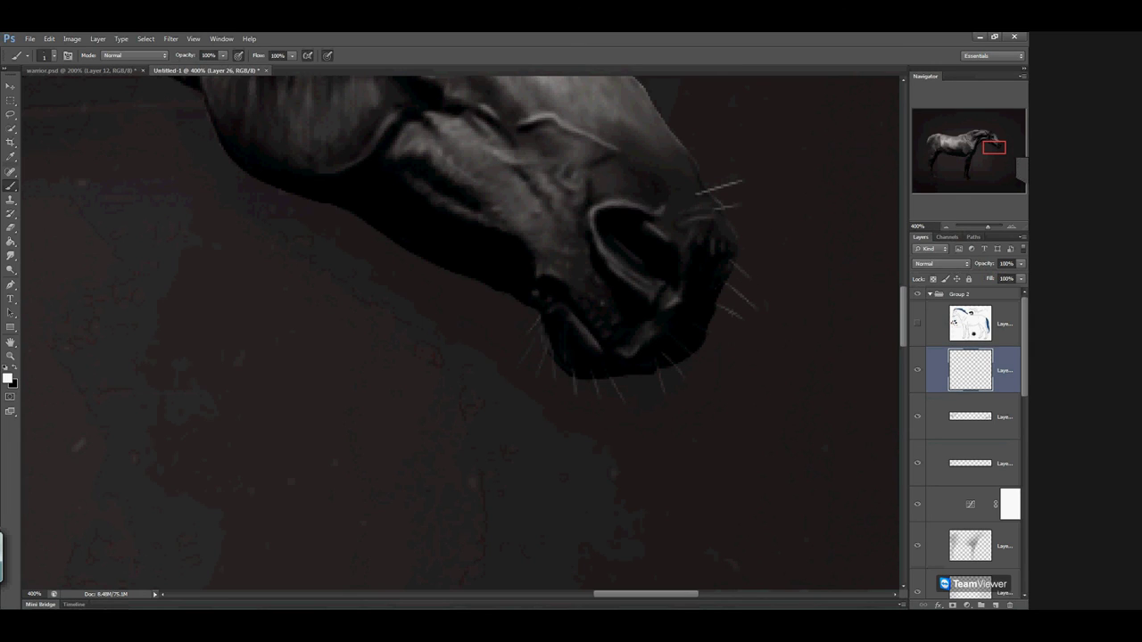
Lower the whisker layer's opacity to 37%, checking the effect on the whole head
click(1020, 263)
drag(1001, 277, 988, 279)
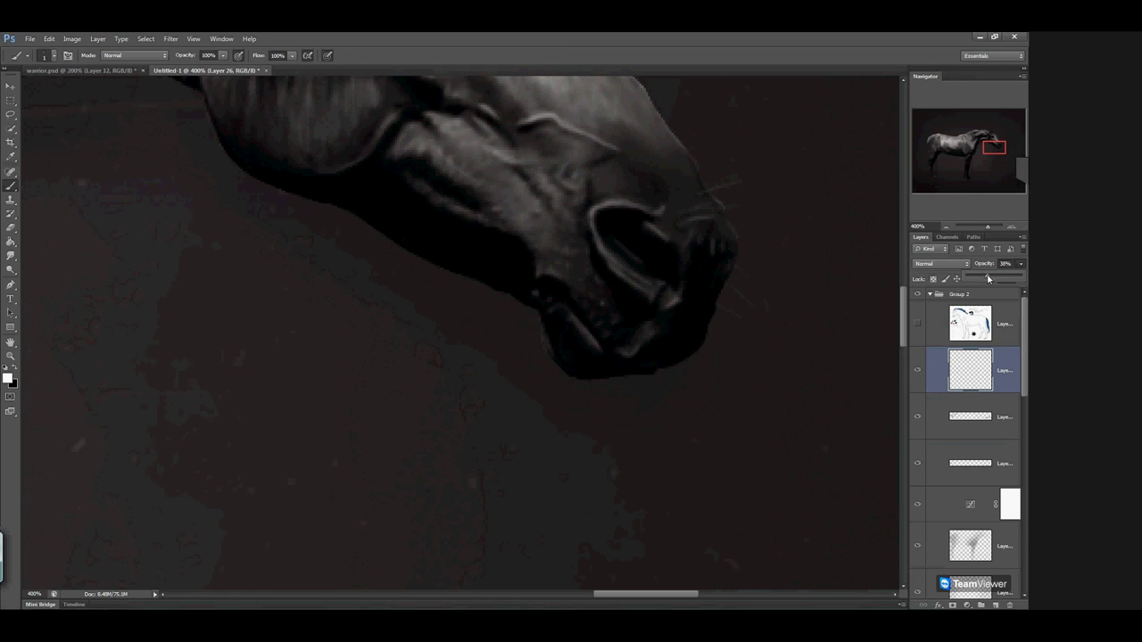
click(947, 227)
click(947, 228)
click(947, 227)
click(947, 228)
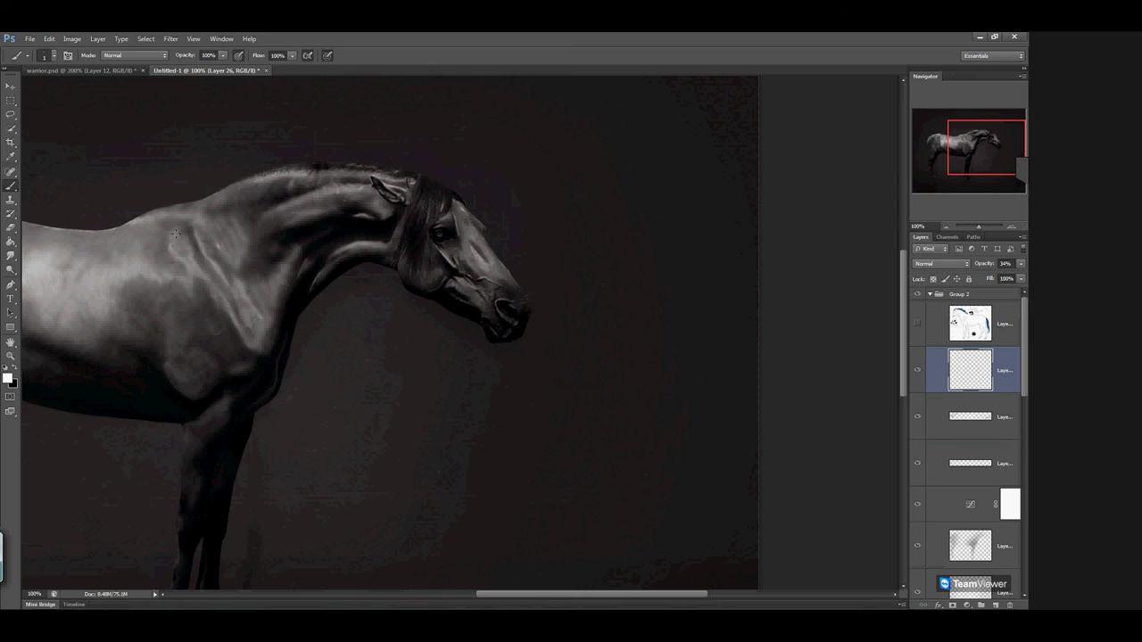
click(10, 228)
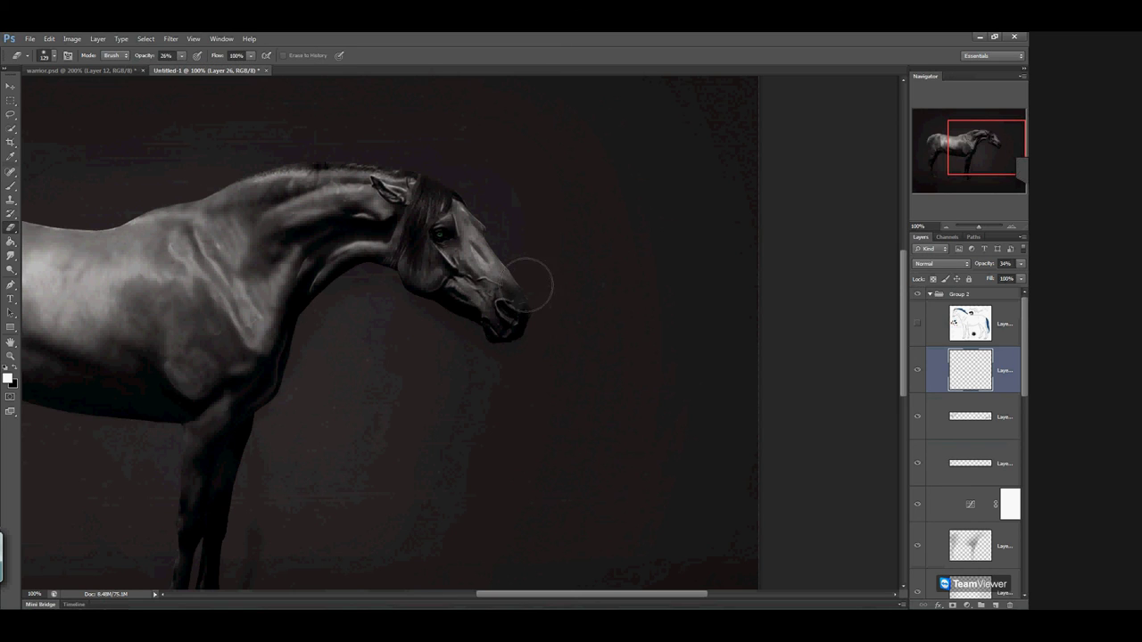
drag(255, 357, 299, 364)
drag(208, 355, 216, 361)
click(1020, 264)
drag(987, 280, 988, 281)
click(585, 273)
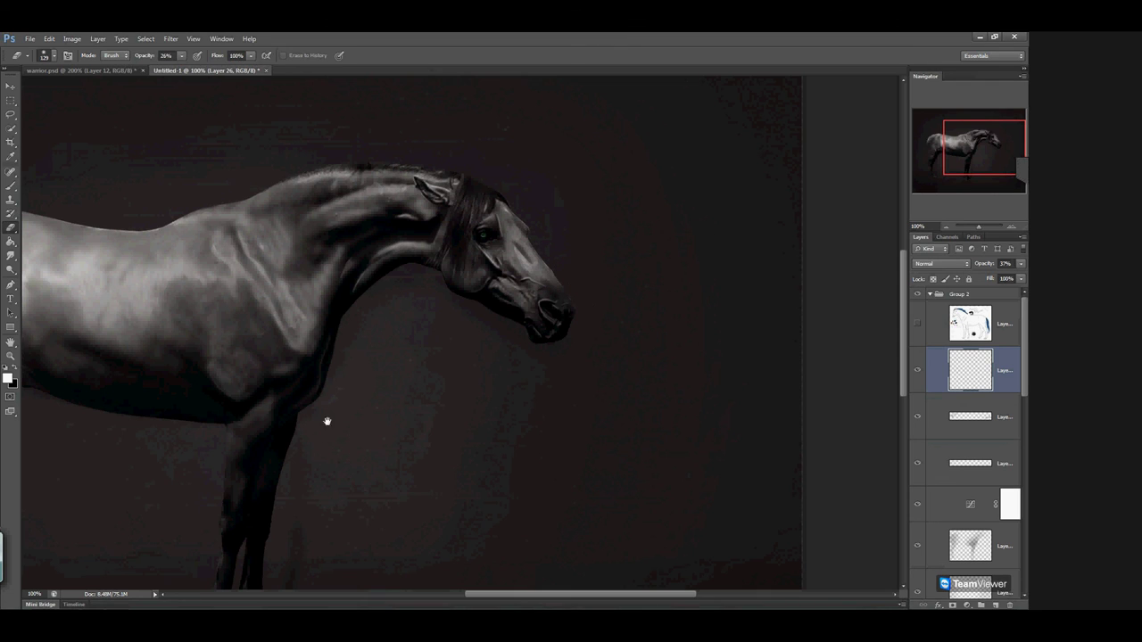
Set the brush size to 3 px and add a new layer above the whiskers
click(11, 184)
click(54, 55)
click(103, 76)
text(3)
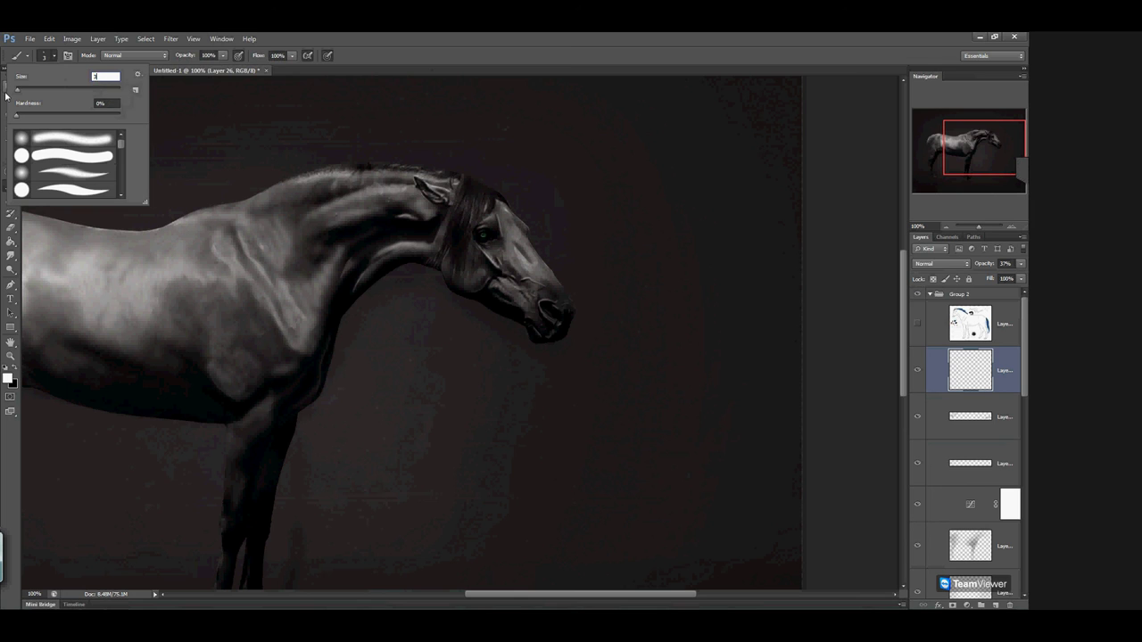
key(Return)
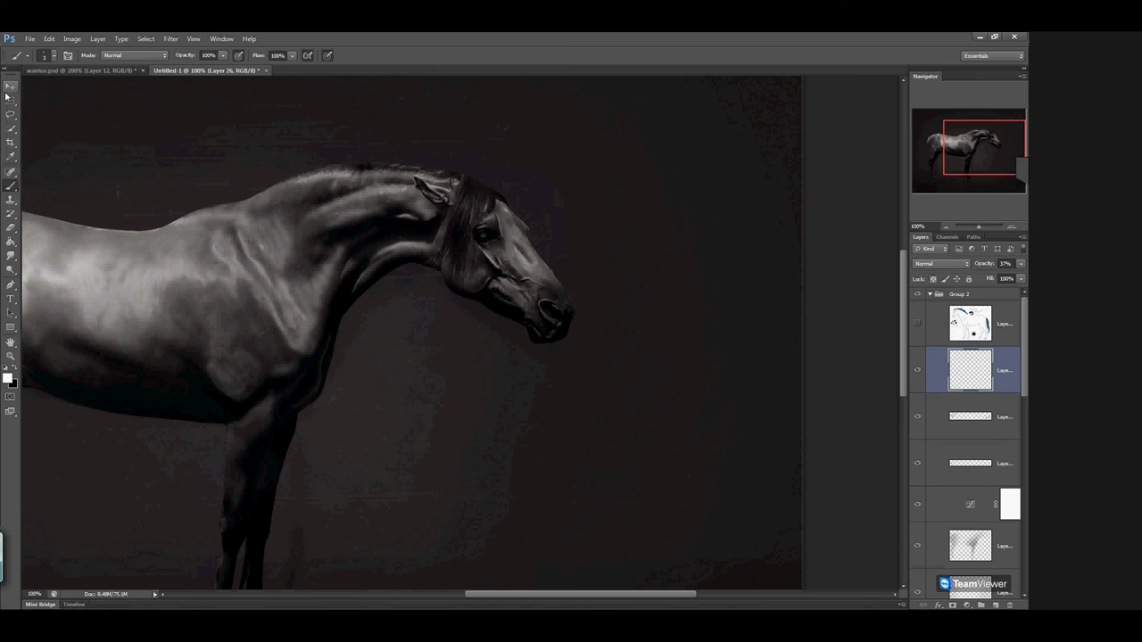
click(996, 604)
Paint a row of short white hair strokes down the side of the horse's face below the eye
click(1011, 226)
click(1010, 227)
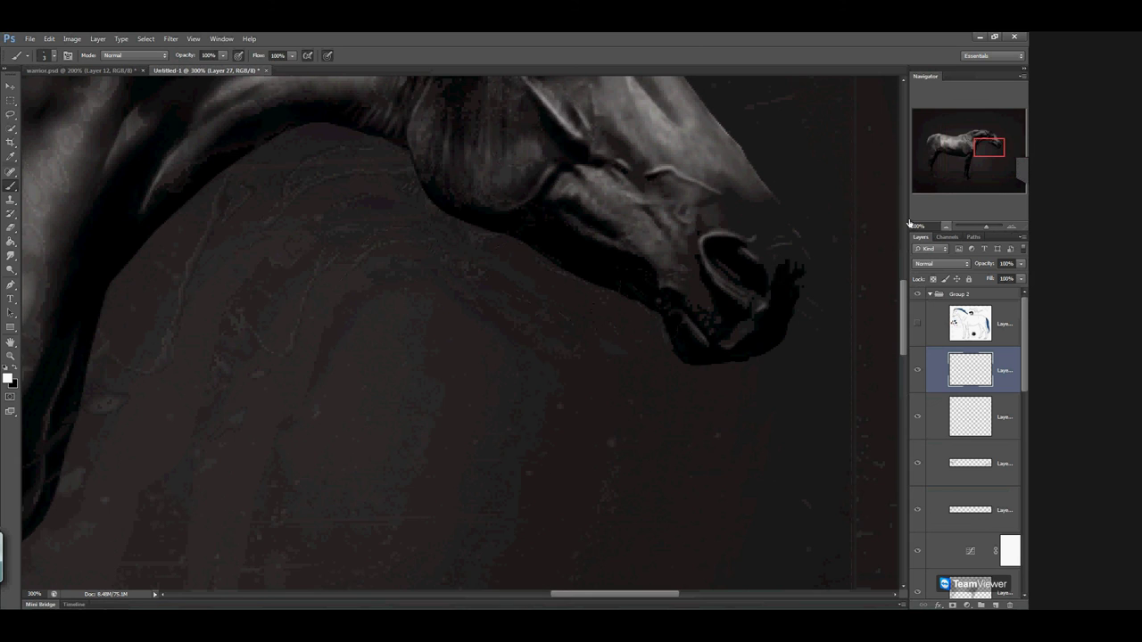
click(1011, 228)
drag(637, 288, 462, 555)
drag(499, 288, 500, 317)
drag(507, 293, 518, 326)
drag(522, 316, 527, 336)
drag(529, 325, 533, 354)
drag(539, 335, 542, 370)
mouse_move(546, 361)
mouse_down()
mouse_move(548, 375)
mouse_move(556, 366)
mouse_up()
drag(558, 350, 566, 393)
mouse_move(571, 361)
mouse_down()
mouse_move(574, 395)
mouse_move(601, 402)
mouse_up()
drag(605, 384, 641, 421)
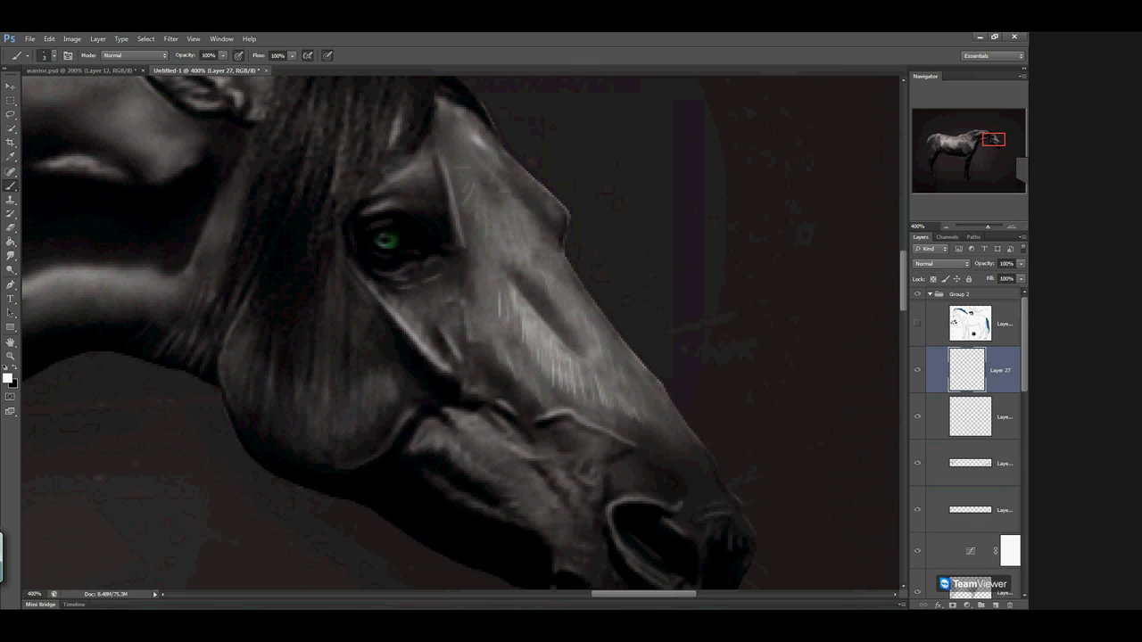
Add small white hair strokes on the lower cheek and above the nostril
drag(455, 486, 446, 496)
key(space)
drag(538, 453, 523, 366)
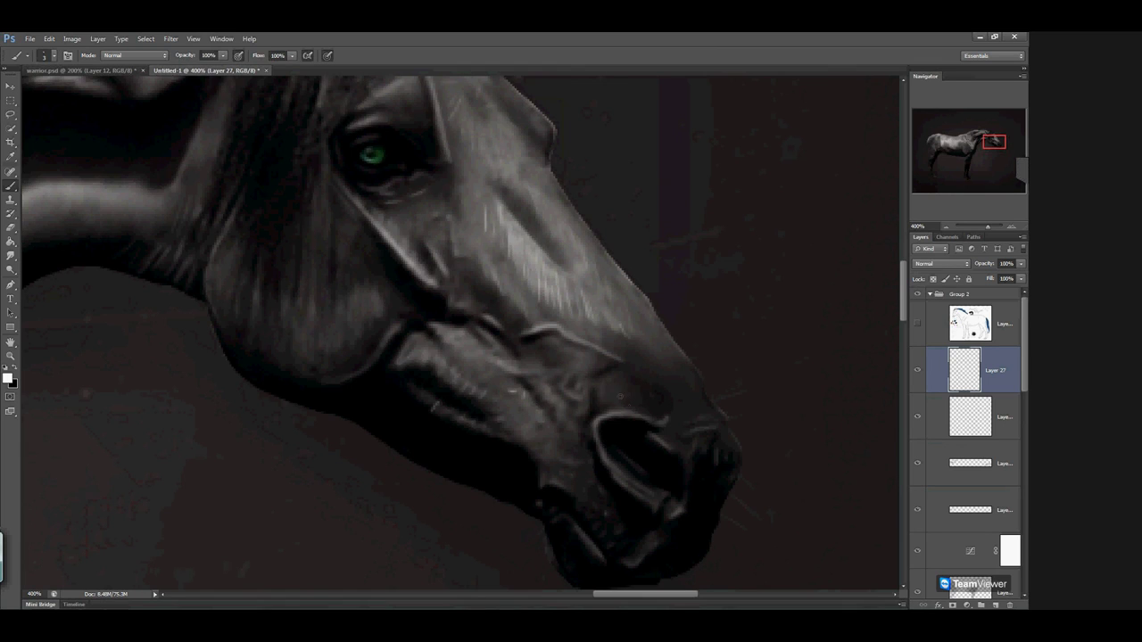
drag(603, 396, 635, 371)
Lower the facial hair highlight layer's opacity to 56%
click(947, 226)
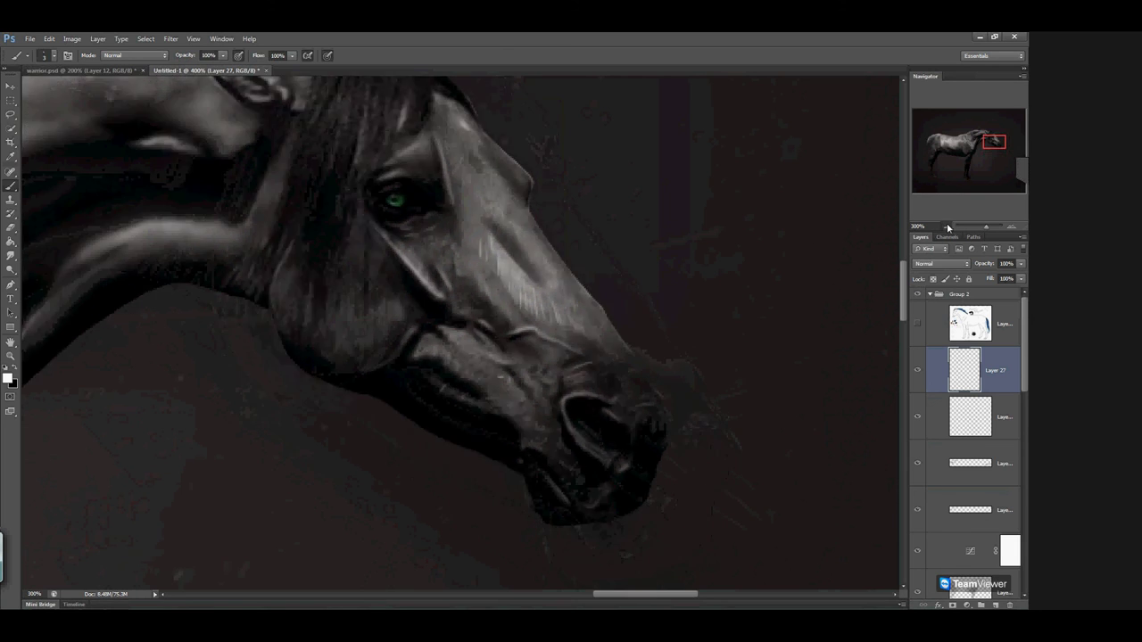
click(947, 227)
click(947, 226)
drag(1023, 267, 995, 277)
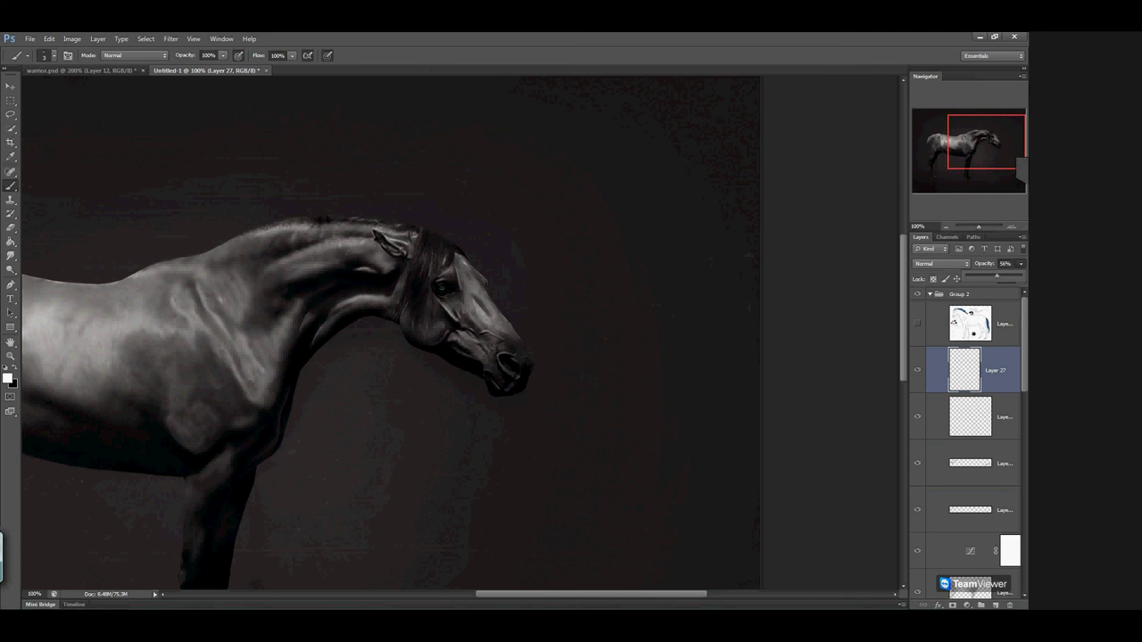
Lower the brush opacity to 23% and paint faint white hair strokes on the muzzle above the nostril
click(1012, 227)
click(1012, 227)
click(1012, 226)
drag(781, 427, 692, 348)
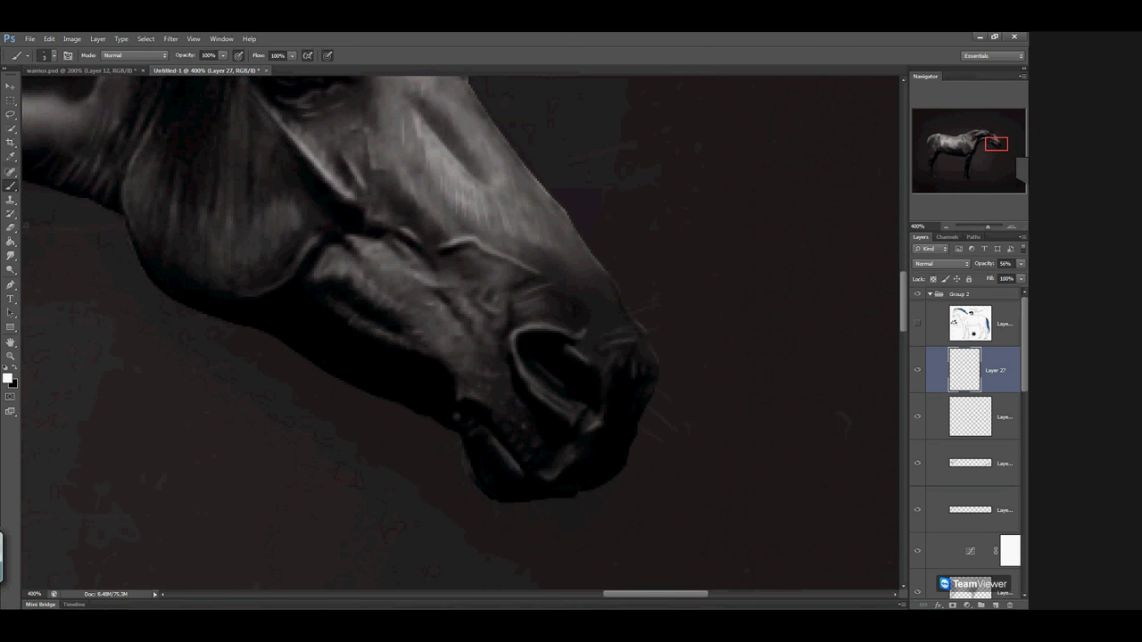
click(12, 256)
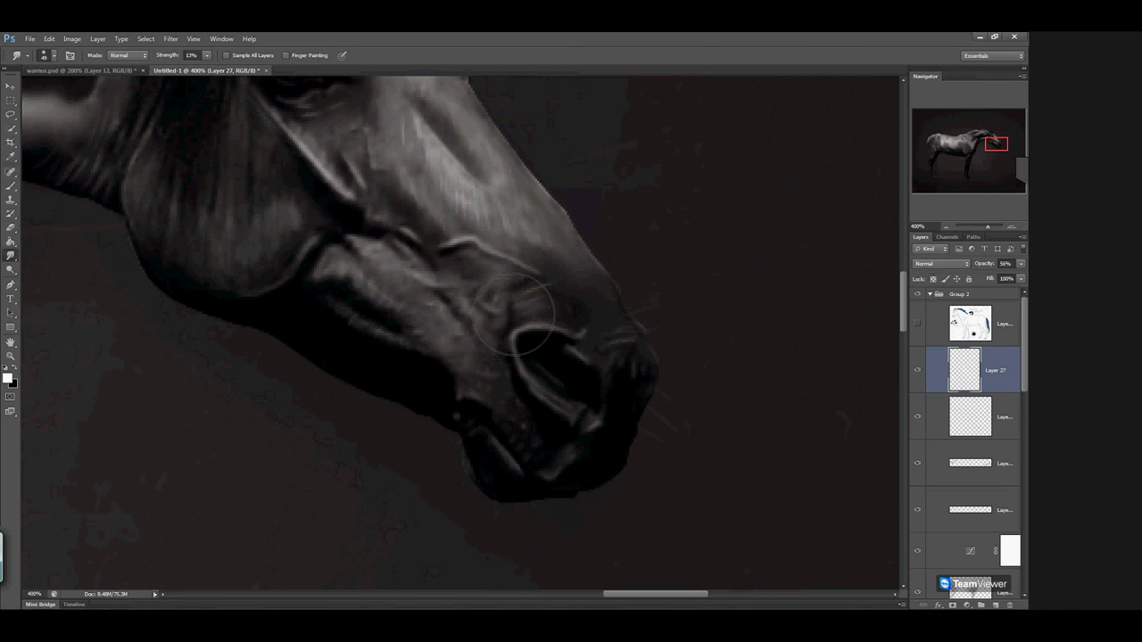
click(12, 186)
click(222, 57)
drag(222, 61, 180, 68)
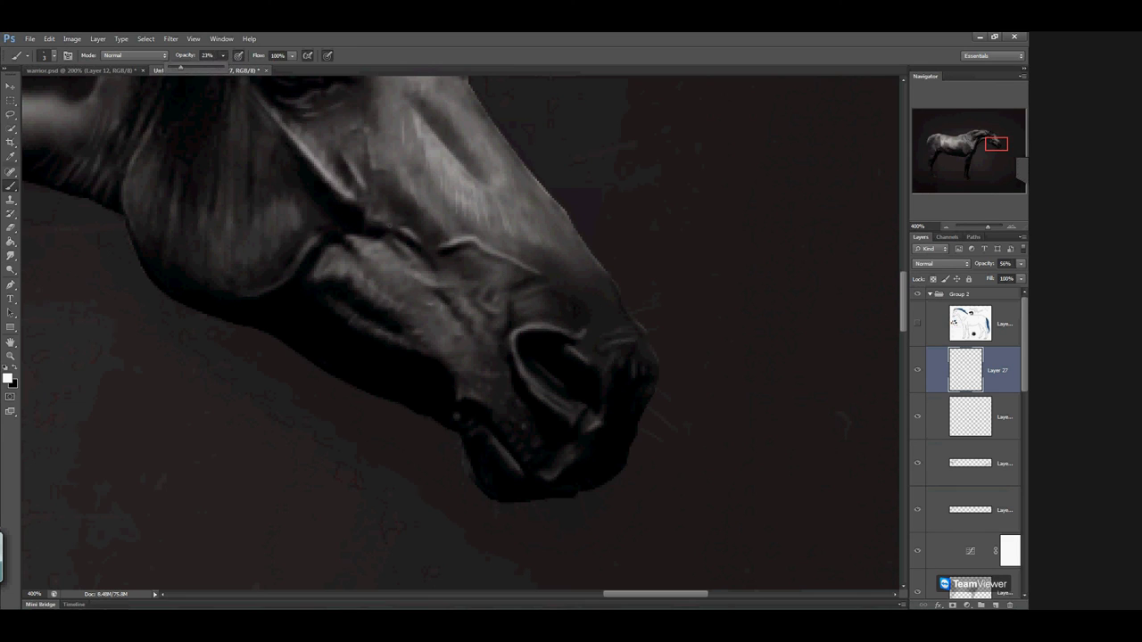
click(514, 297)
drag(589, 316, 577, 294)
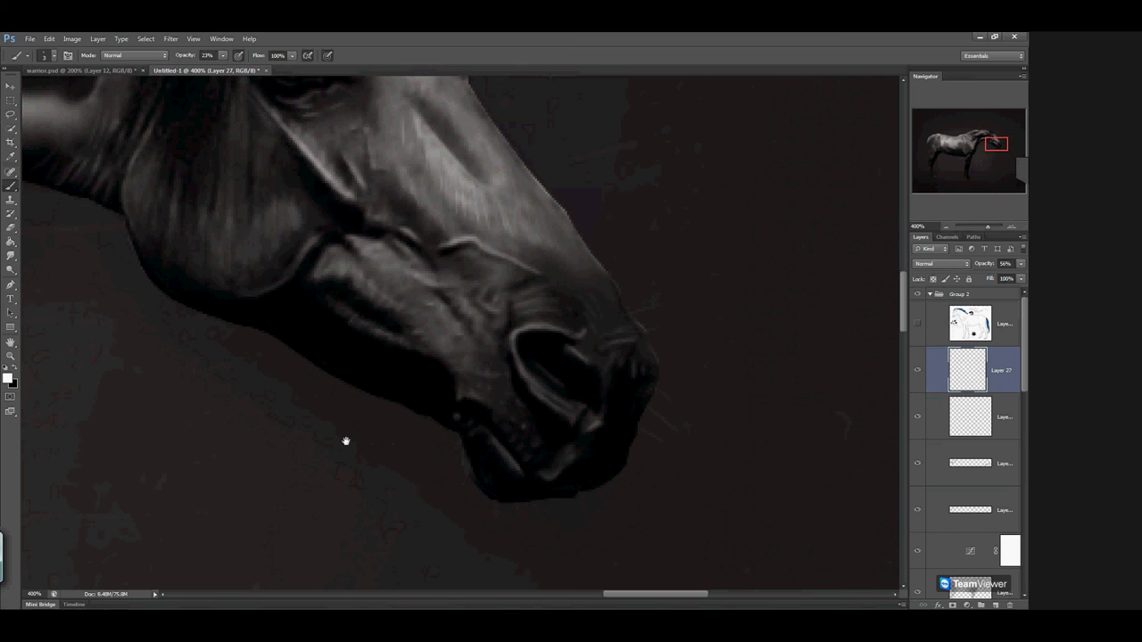
Examine the horse's muzzle, face and neck up close and the whole figure at full view
drag(309, 366, 400, 396)
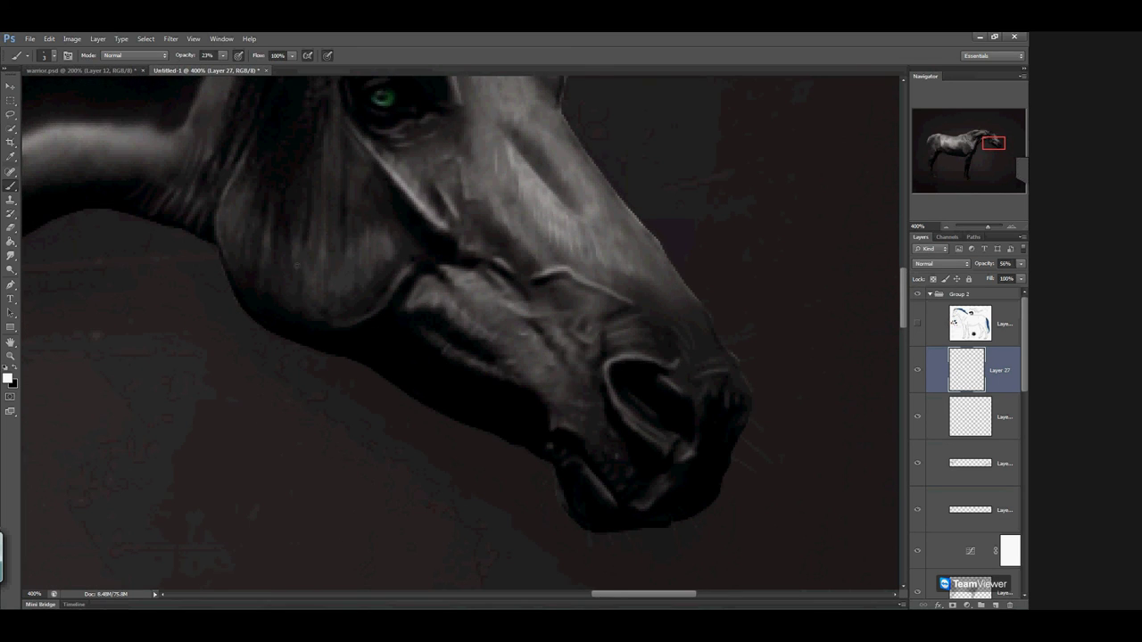
drag(450, 226, 432, 387)
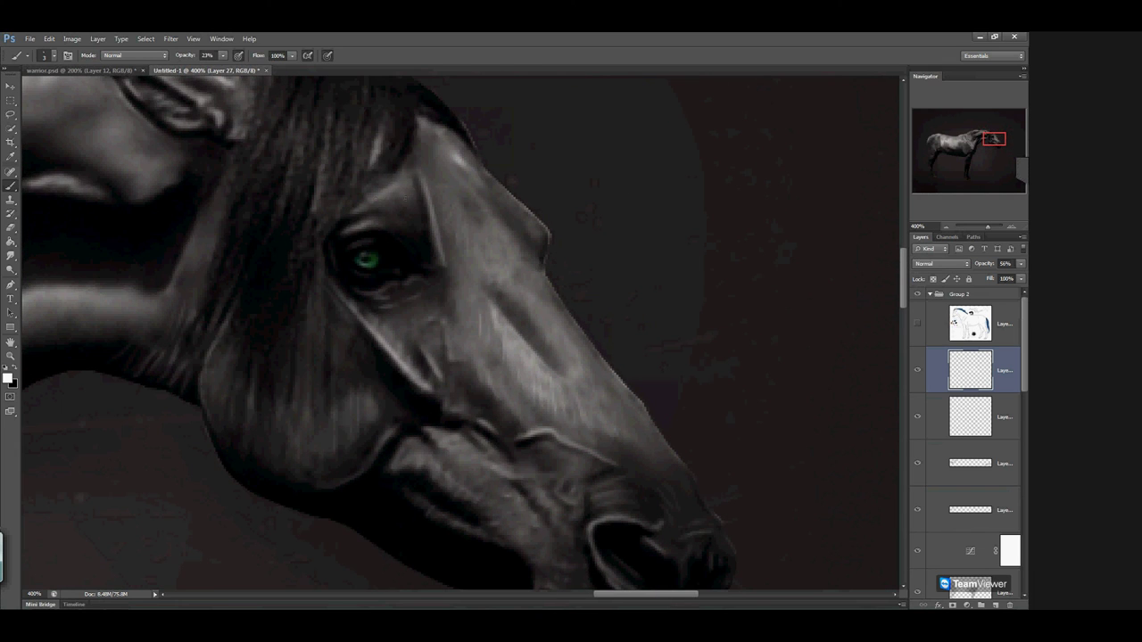
drag(285, 286, 499, 279)
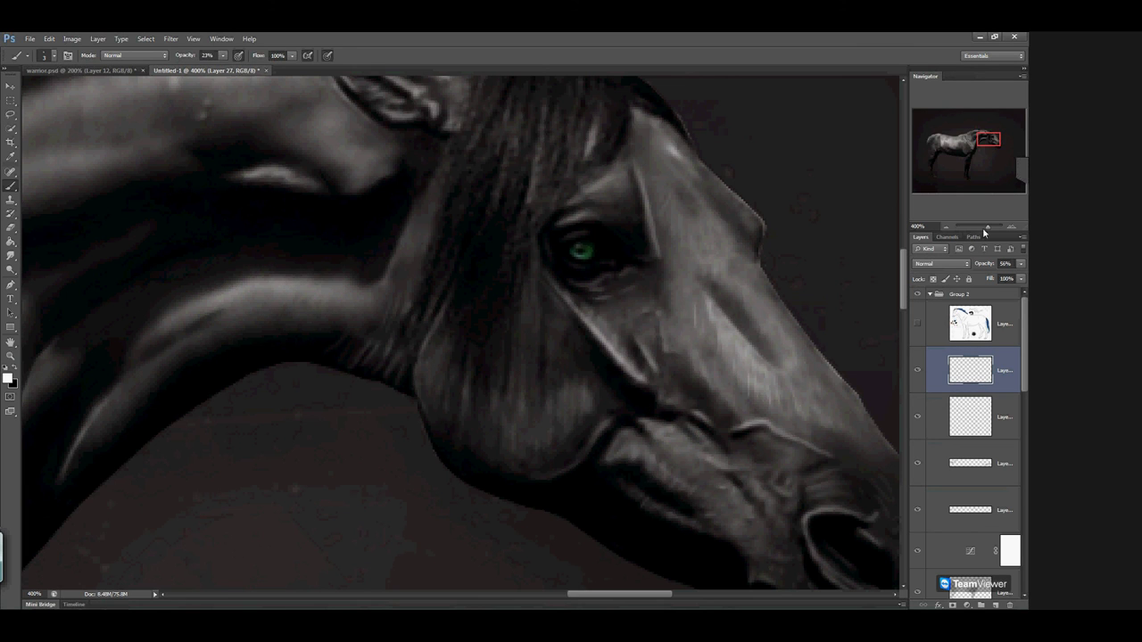
click(945, 229)
click(946, 228)
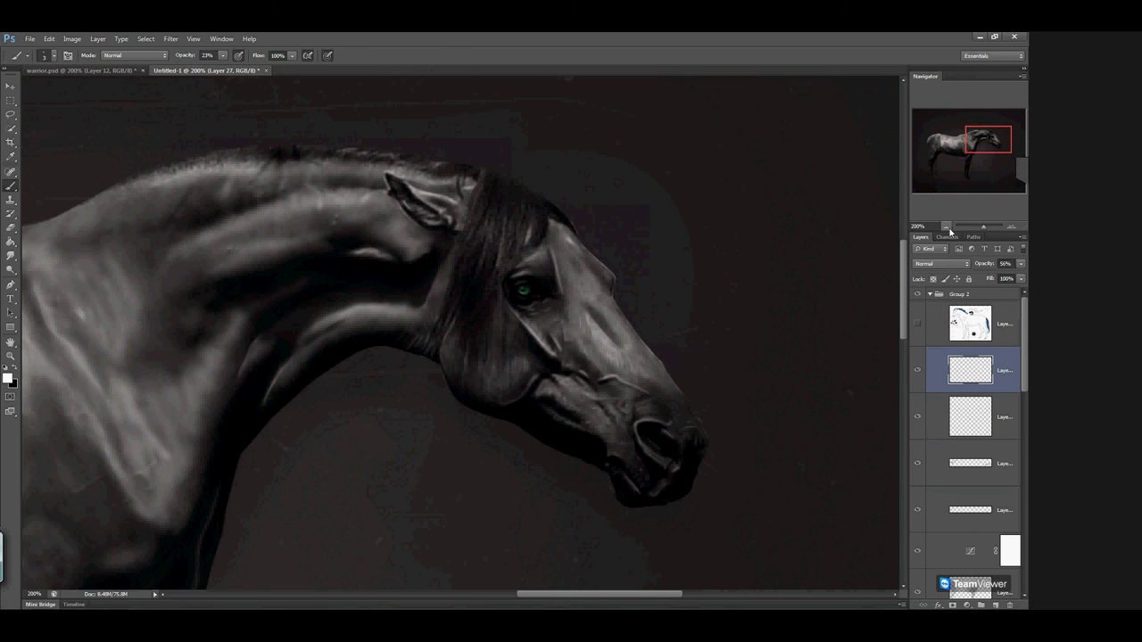
click(946, 229)
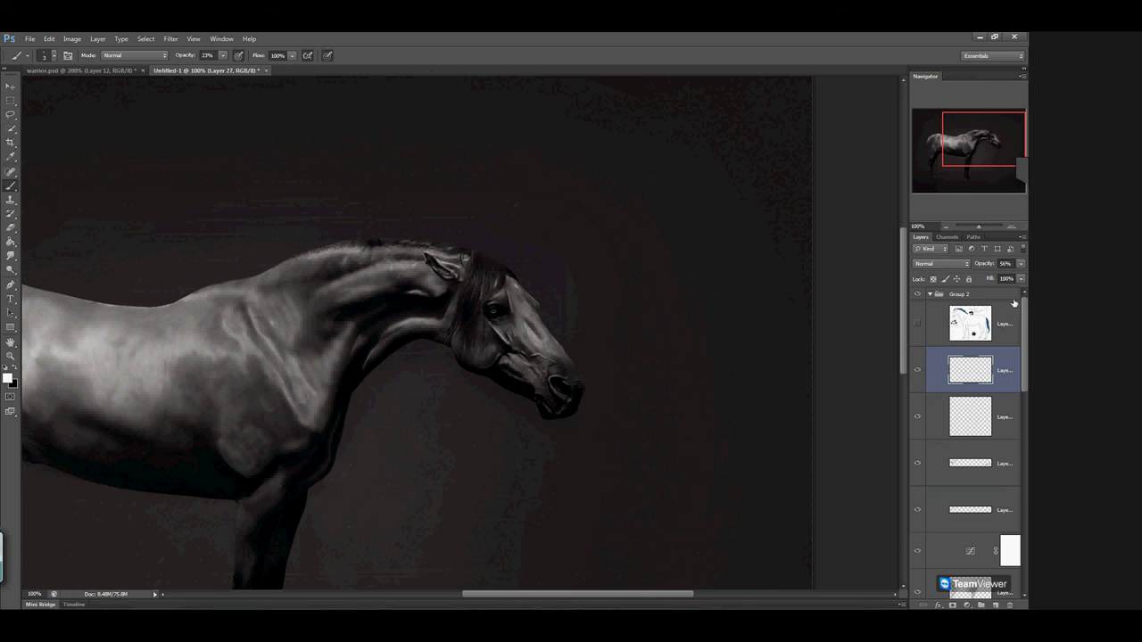
click(11, 255)
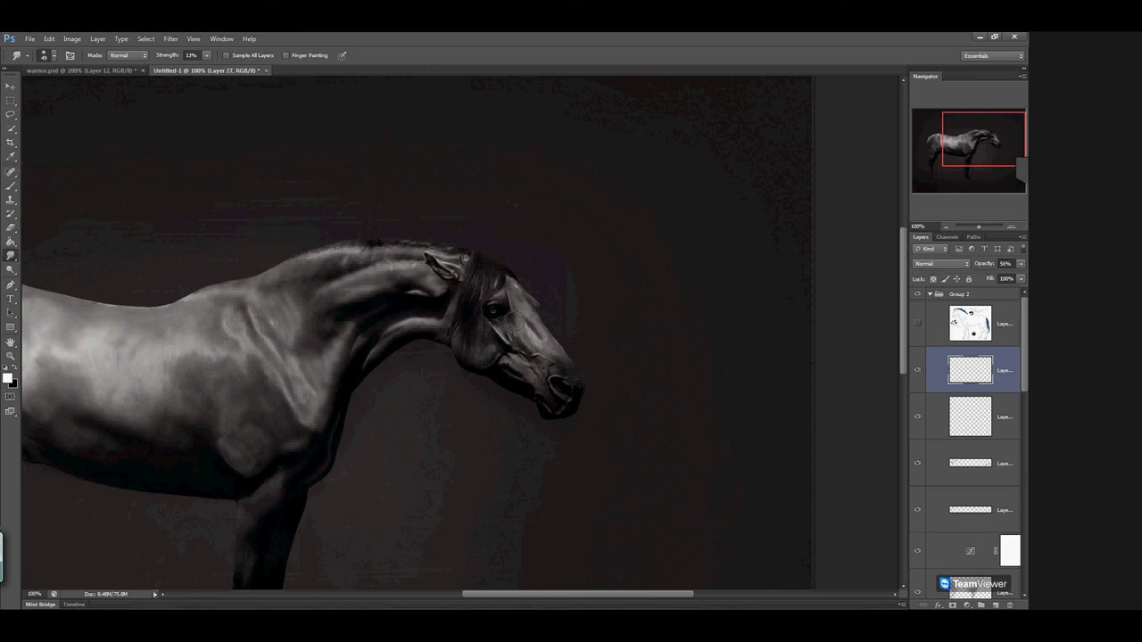
drag(266, 366, 433, 327)
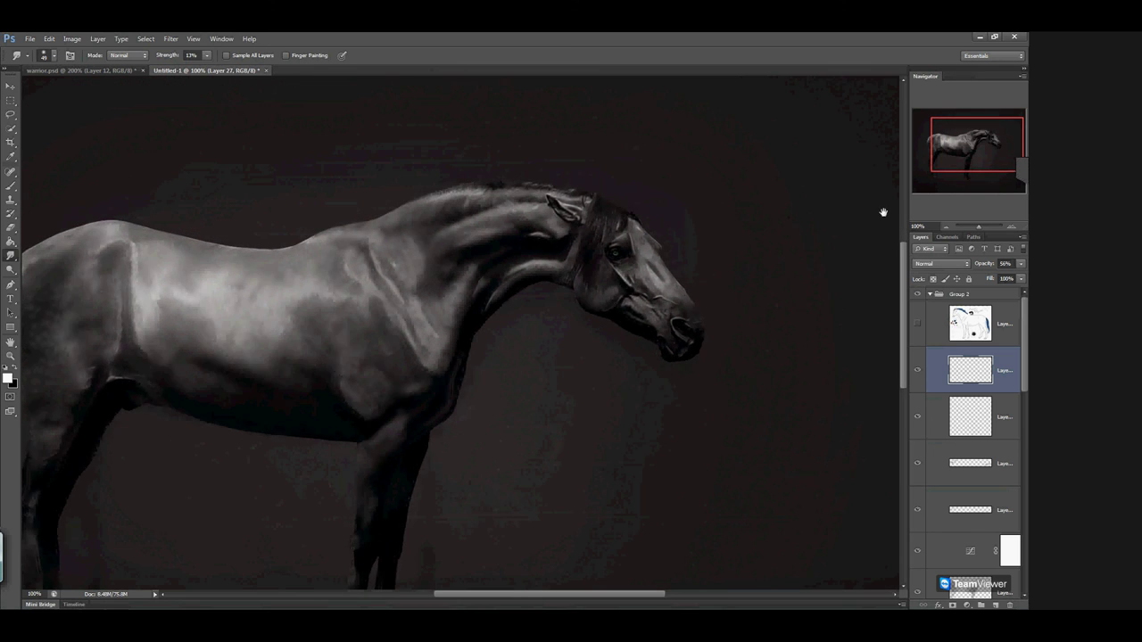
click(948, 229)
click(948, 228)
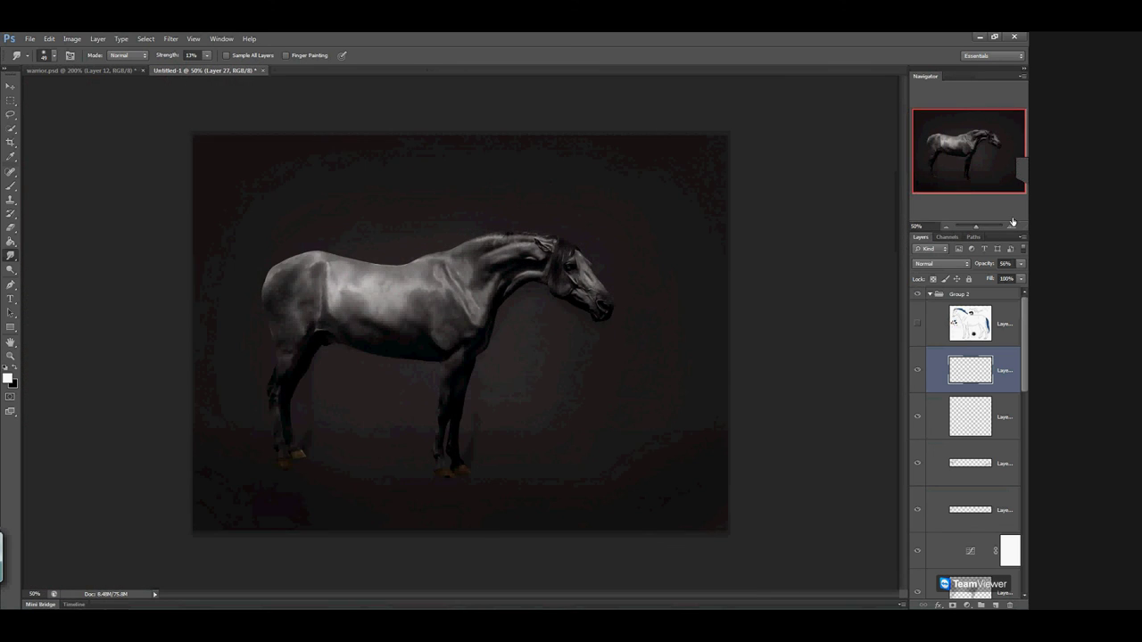
click(1012, 227)
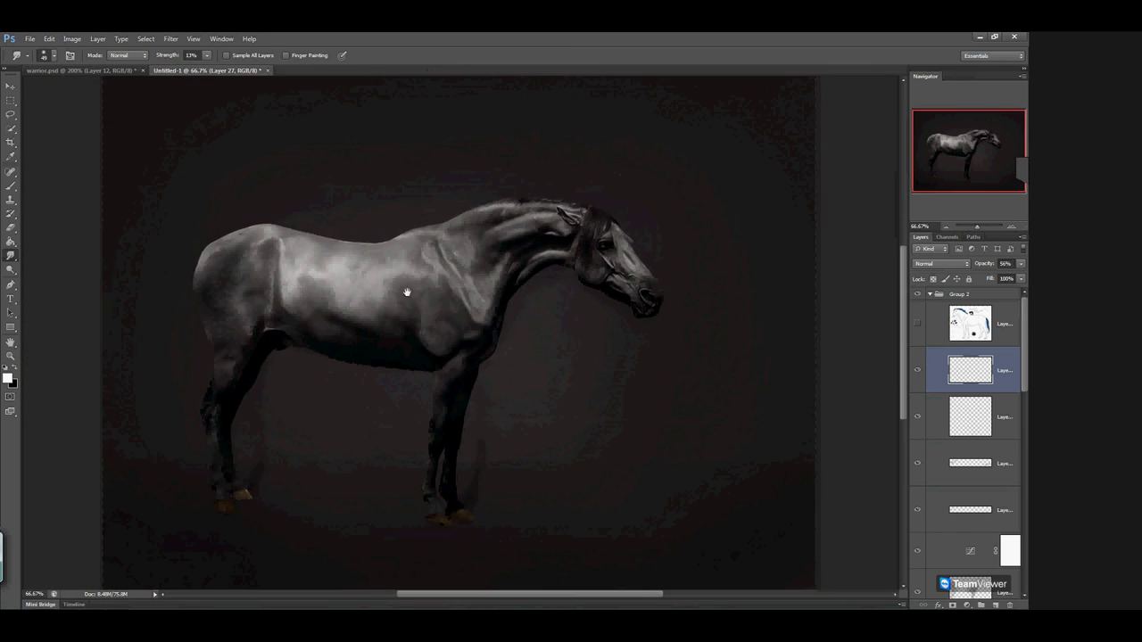
drag(706, 468, 702, 475)
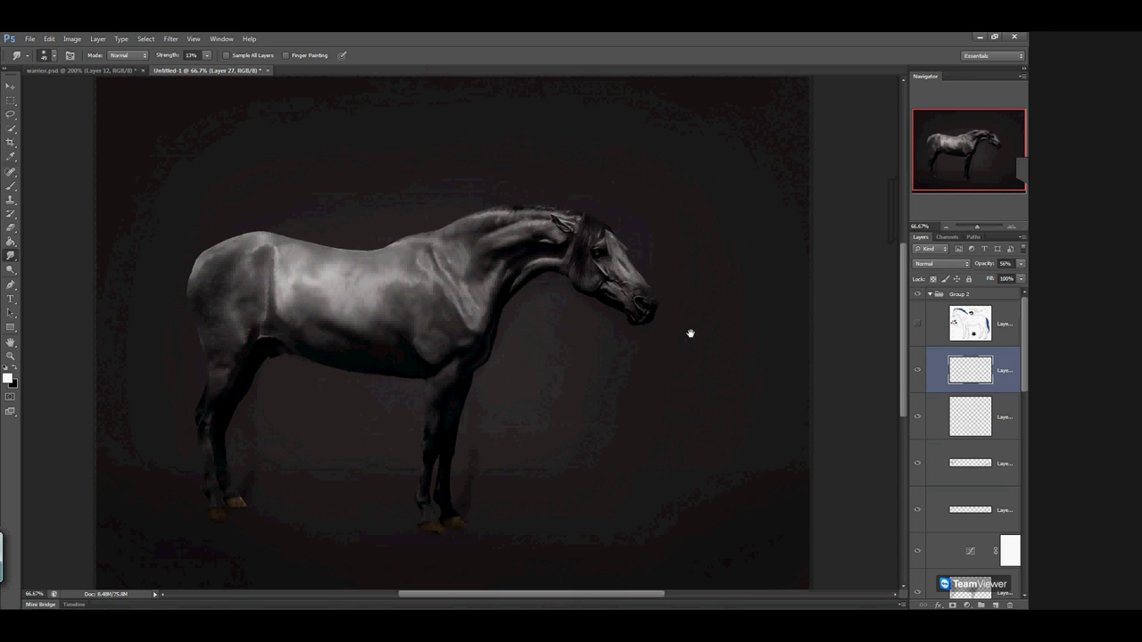
Try to soften the painted shading on Layer 14 with the Smudge tool at 10% strength
drag(1026, 336, 1026, 441)
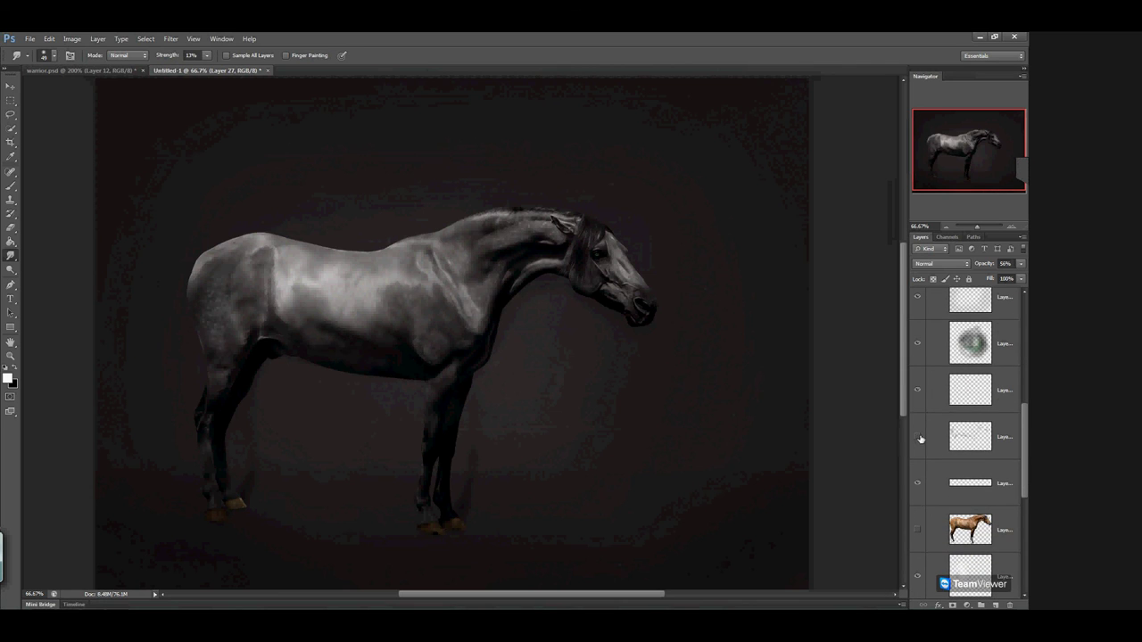
click(961, 438)
click(207, 55)
drag(207, 69, 205, 70)
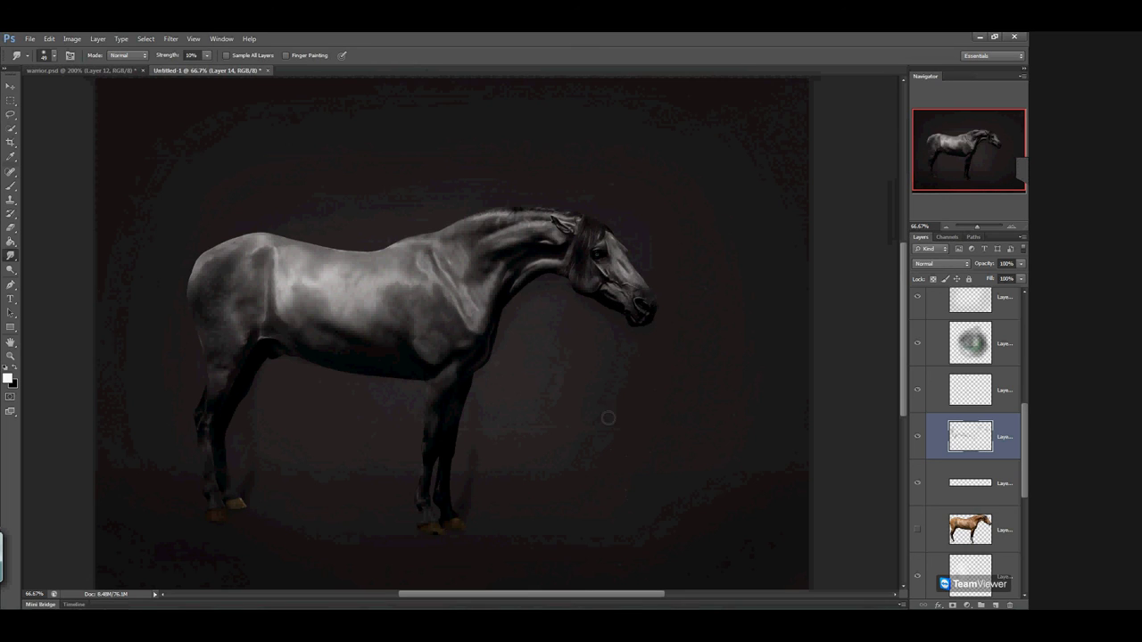
drag(616, 384, 625, 385)
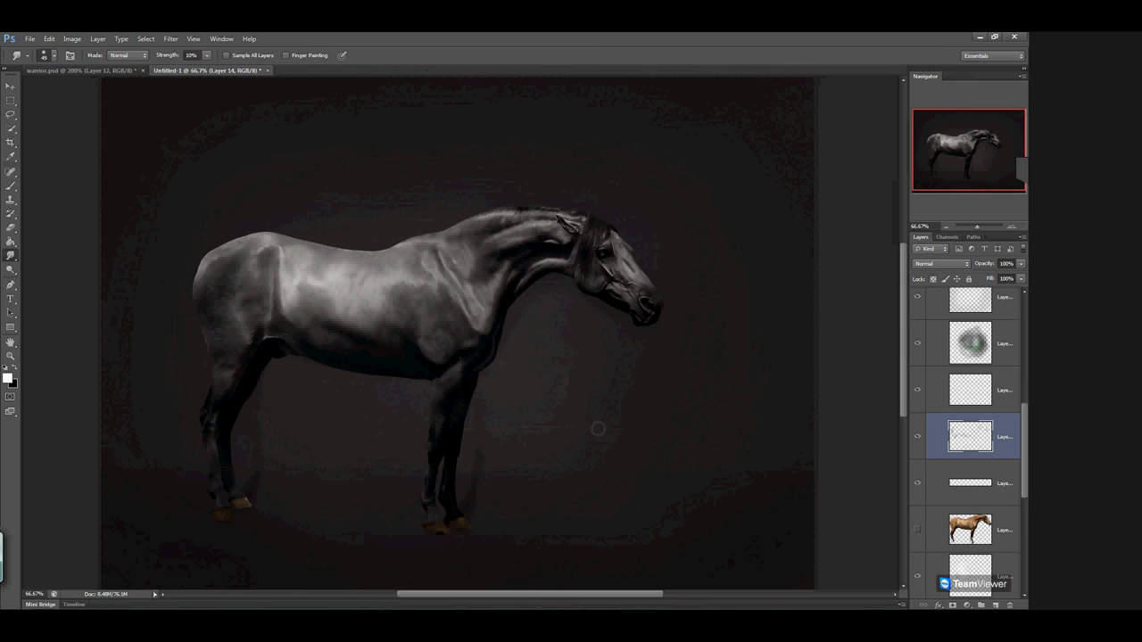
drag(612, 437, 612, 431)
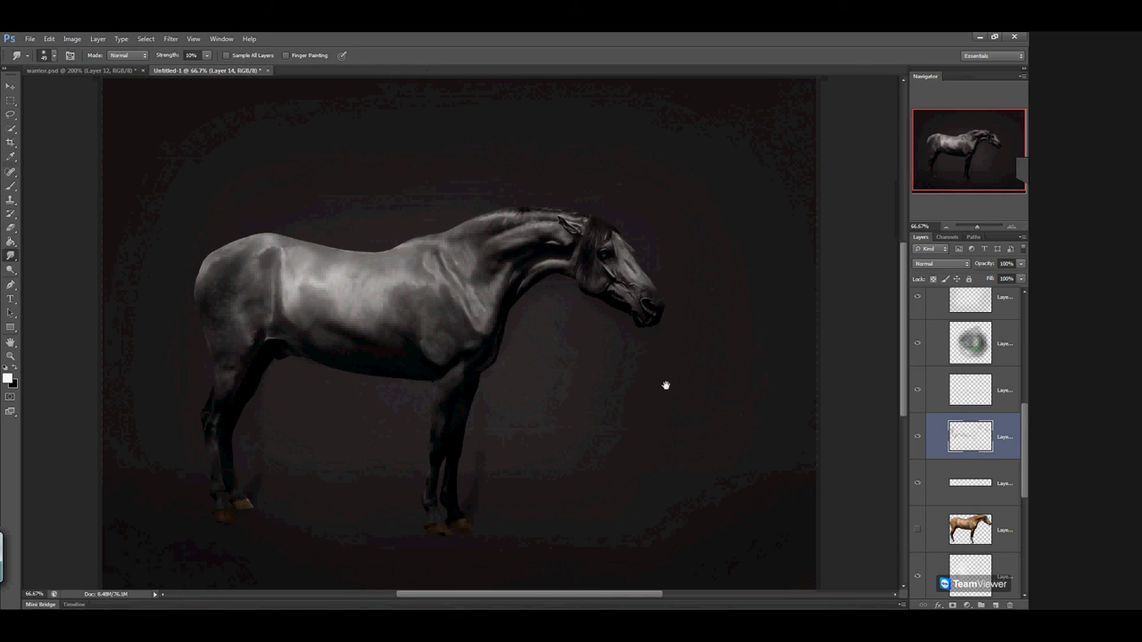
key(ctrl+z)
key(ctrl+z)
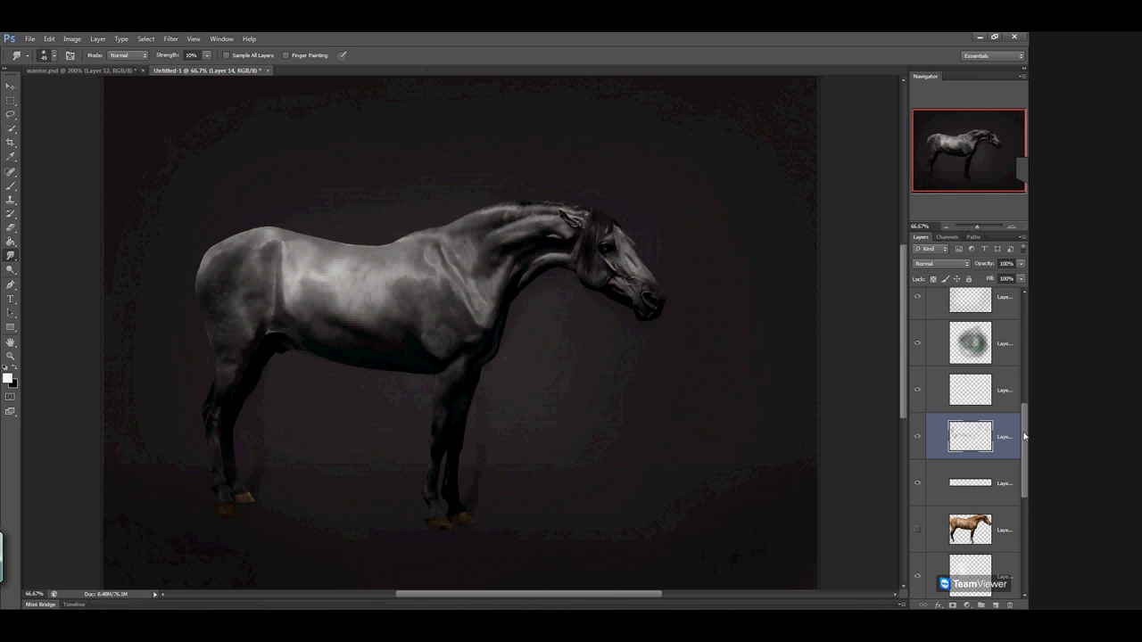
Add a new layer above the facial hair highlights and set the brush to 9 px with 82% hardness
drag(1023, 437, 1023, 325)
click(1005, 384)
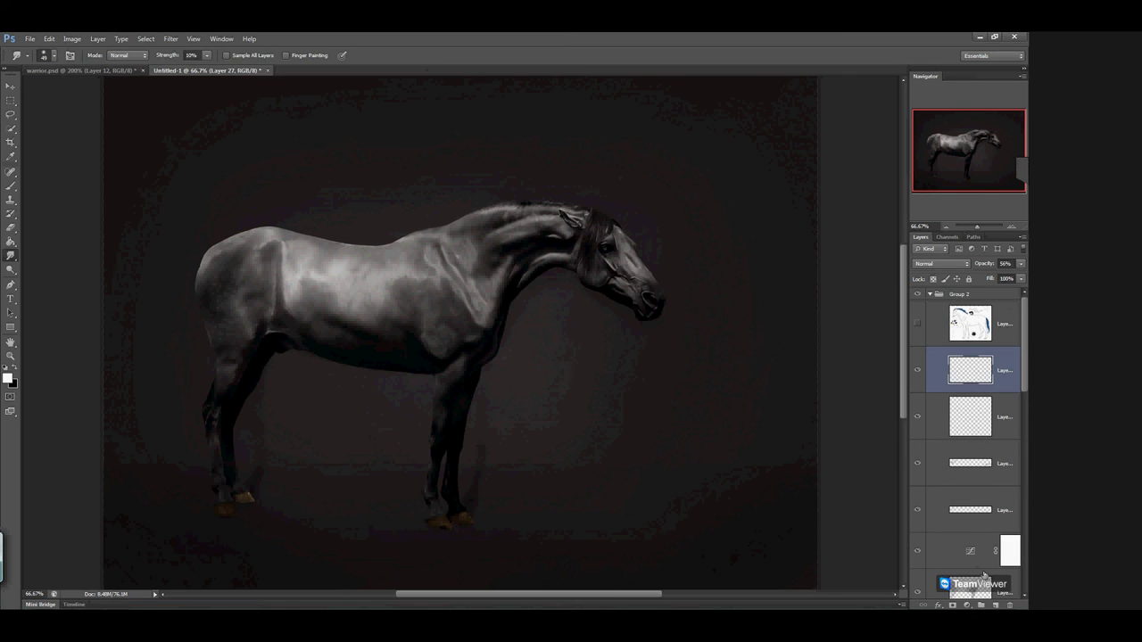
click(999, 605)
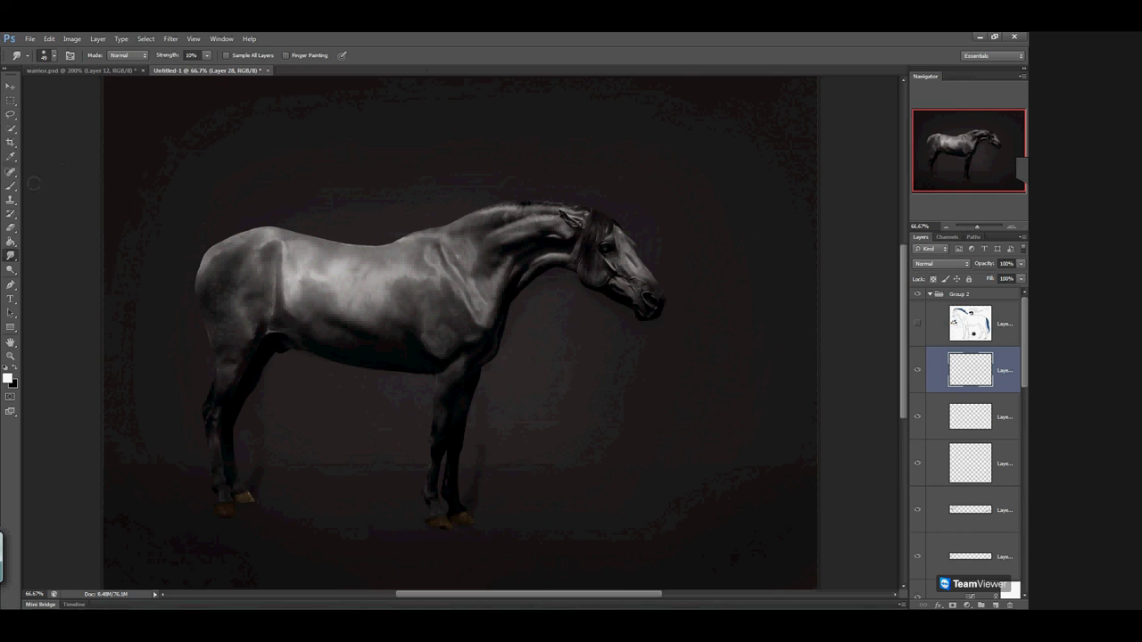
click(11, 185)
click(54, 55)
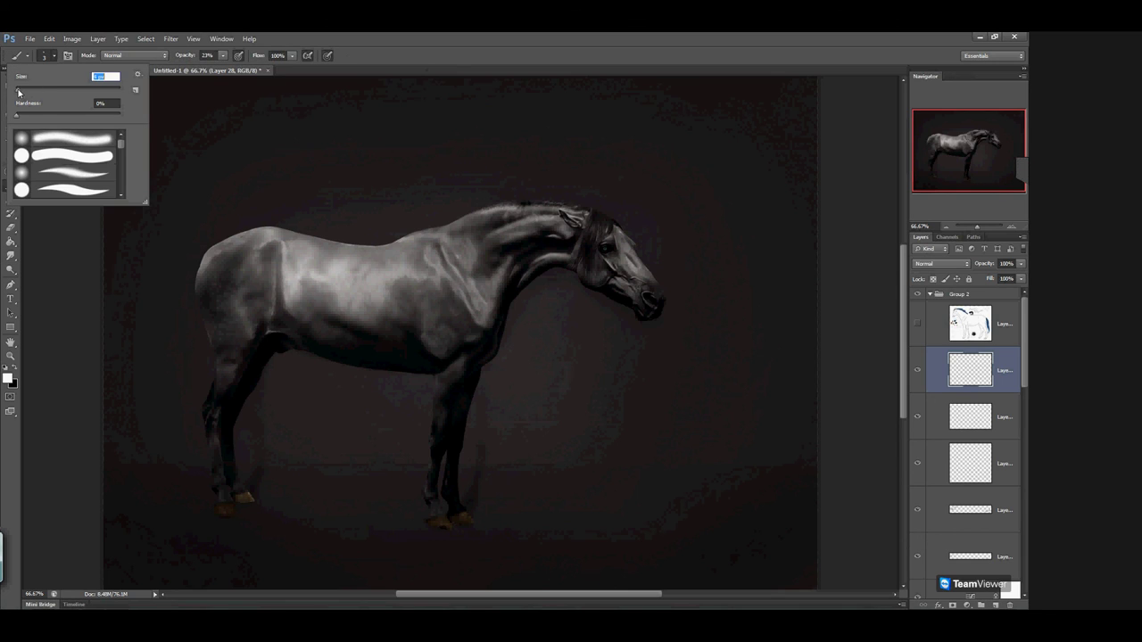
drag(32, 117, 104, 115)
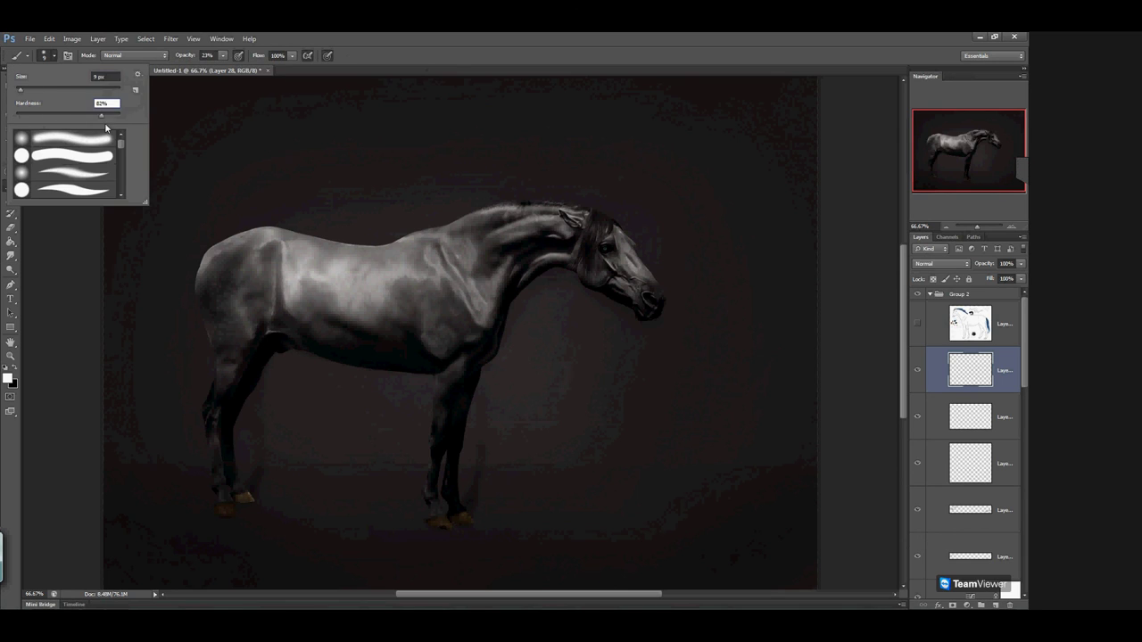
click(52, 57)
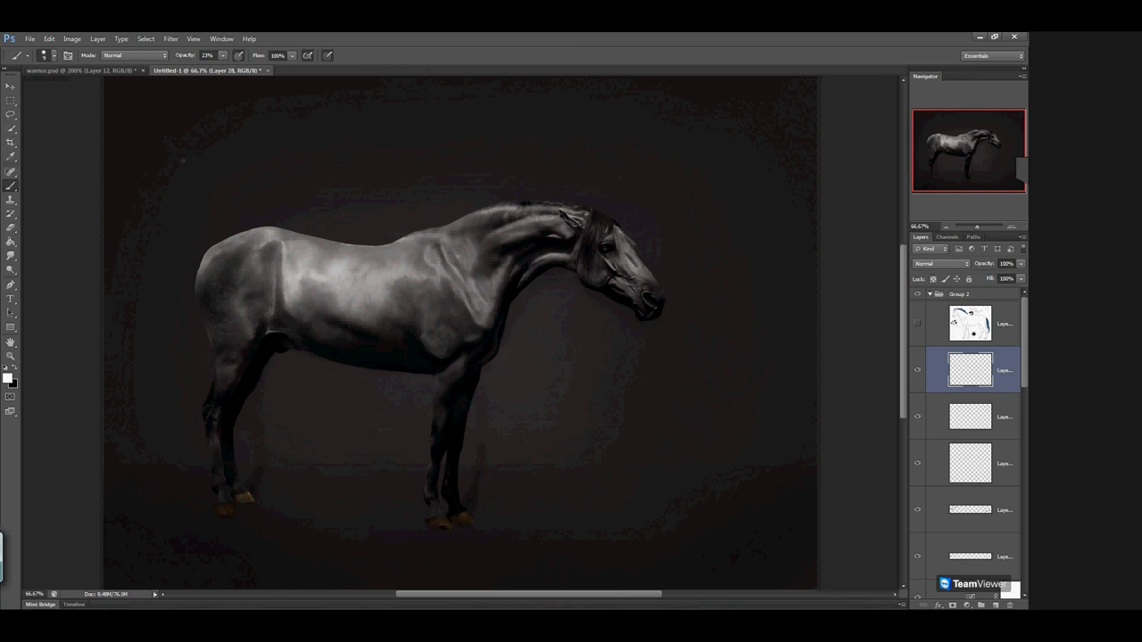
Handwrite "Thanks for watching! next hair" with a smiley and a heart on the background above the horse's back
mouse_move(170, 168)
mouse_down()
mouse_move(187, 146)
mouse_move(194, 174)
mouse_move(246, 109)
mouse_move(257, 112)
mouse_up()
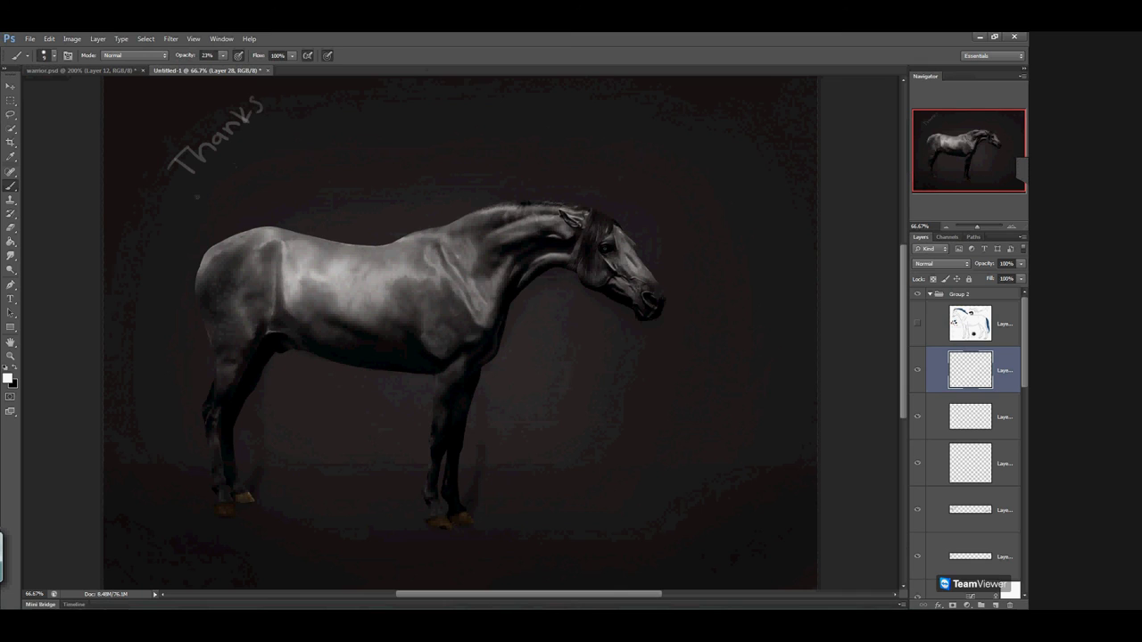
drag(172, 211, 241, 161)
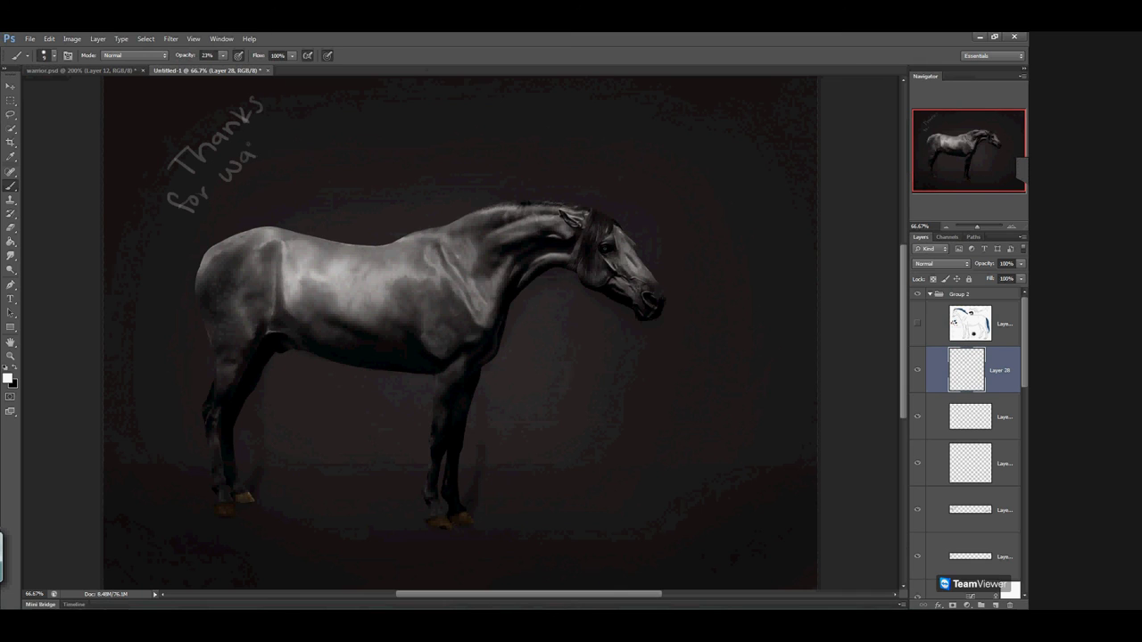
drag(284, 116, 298, 107)
drag(301, 96, 305, 110)
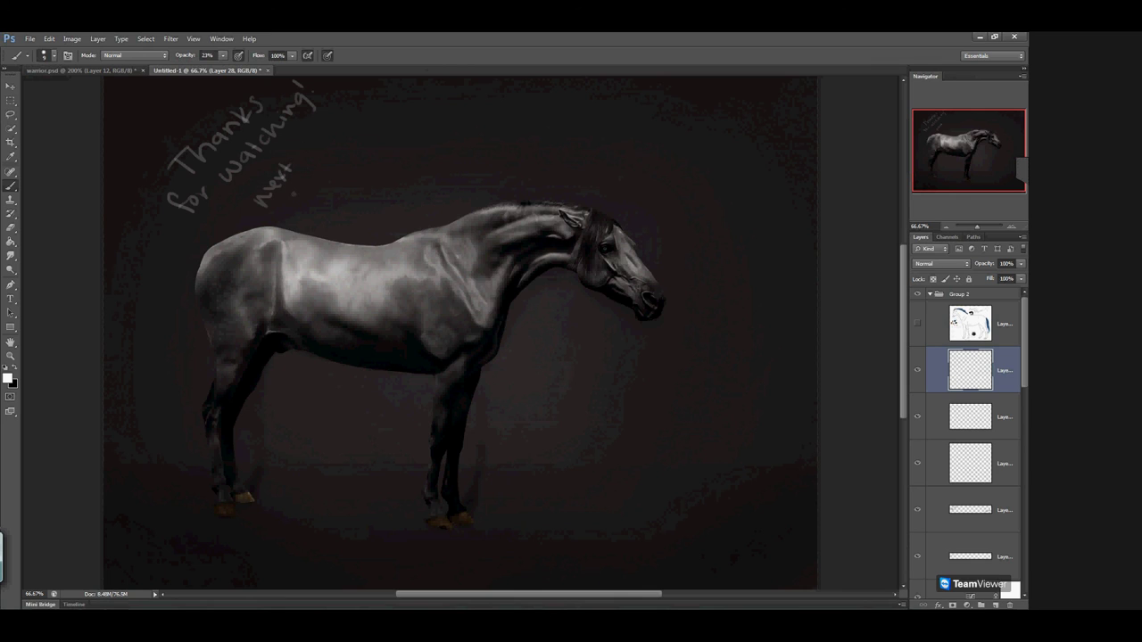
drag(320, 164, 327, 161)
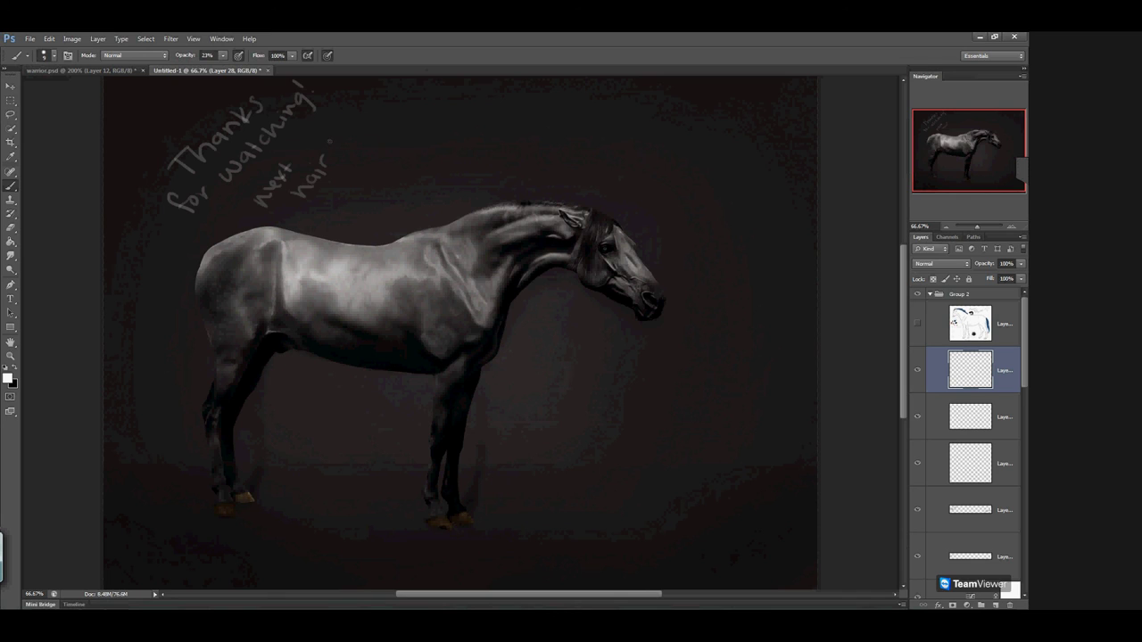
mouse_move(321, 135)
mouse_down()
mouse_move(341, 185)
mouse_move(360, 148)
mouse_move(392, 166)
mouse_up()
click(336, 147)
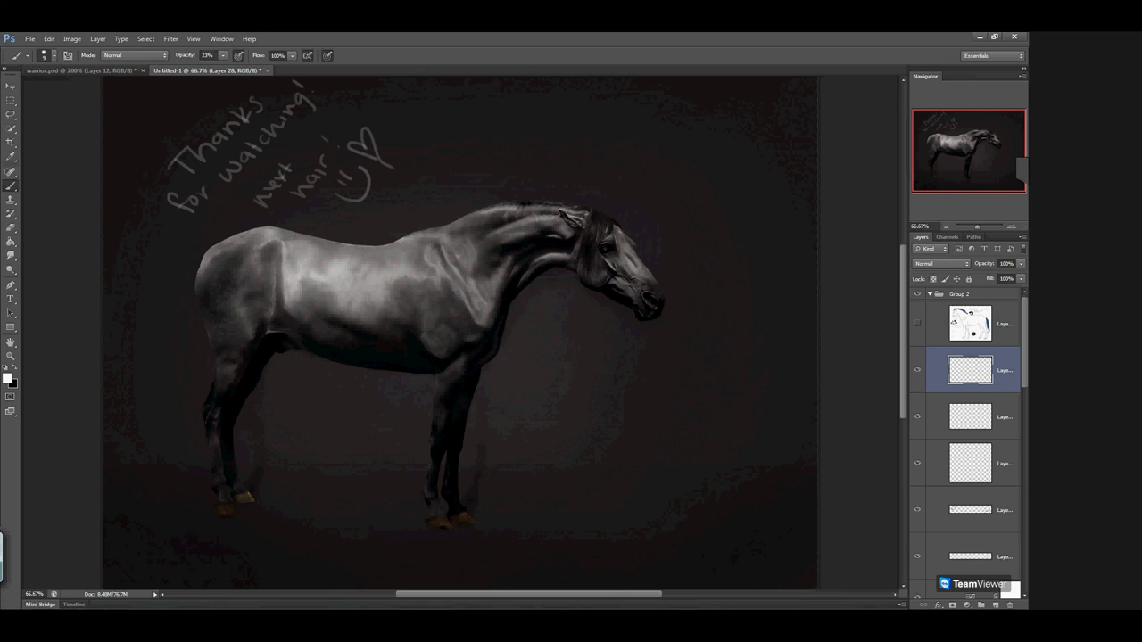
click(1023, 166)
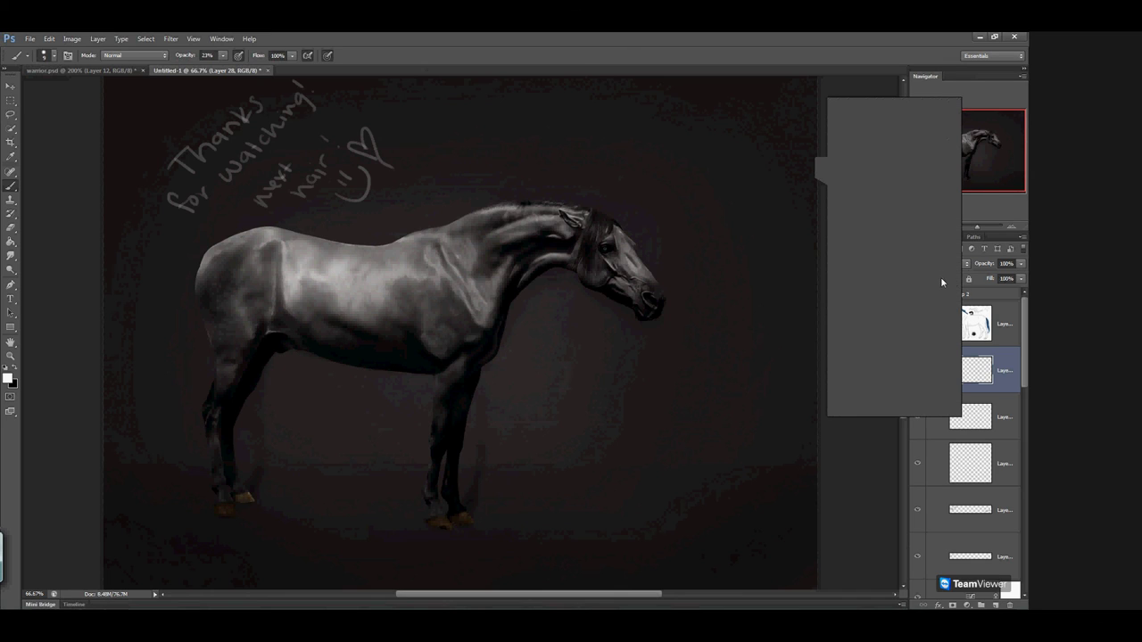
click(953, 278)
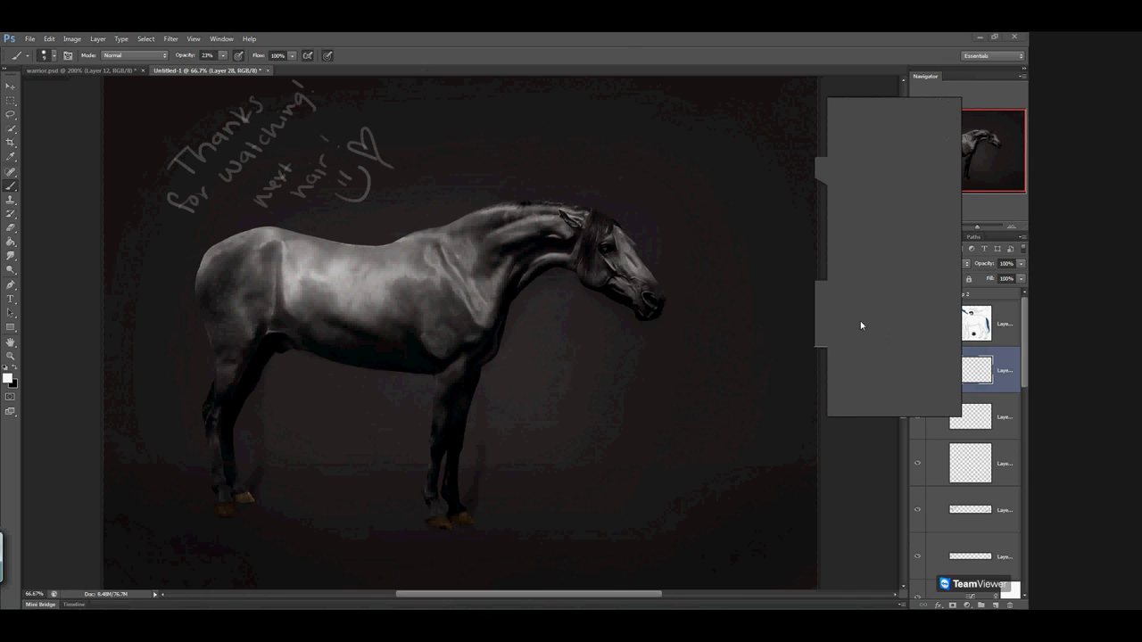